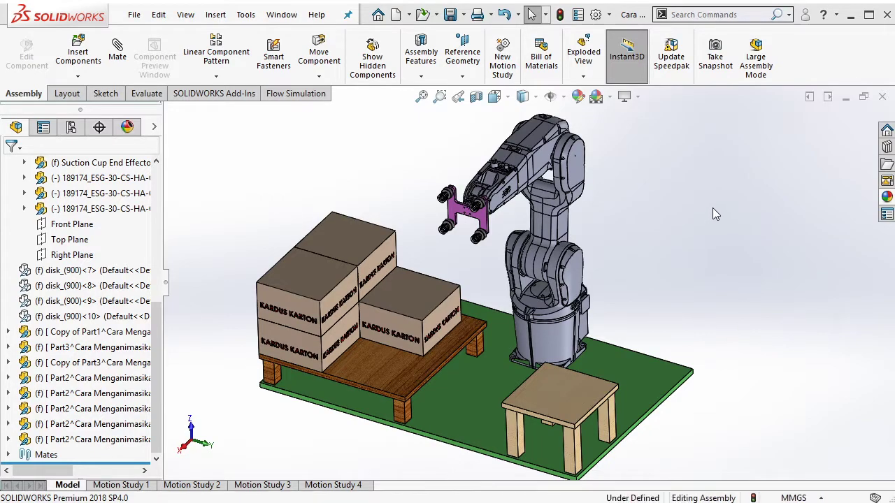
- Rotate the robot's lower arm to a new angle above the stacked boxes
ctrl+middle_drag(708, 211, 711, 203)
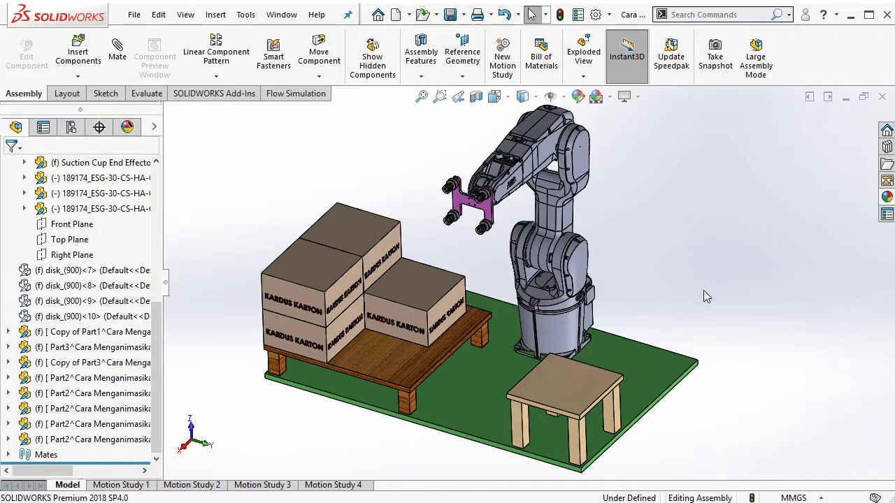
mouse_move(684, 304)
middle_down()
mouse_move(743, 276)
mouse_move(669, 300)
mouse_move(682, 307)
middle_up()
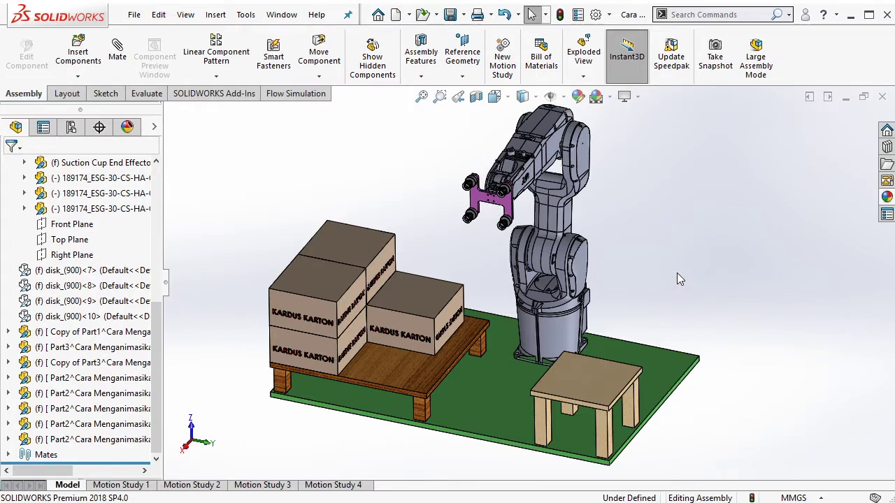
middle_drag(675, 268, 675, 265)
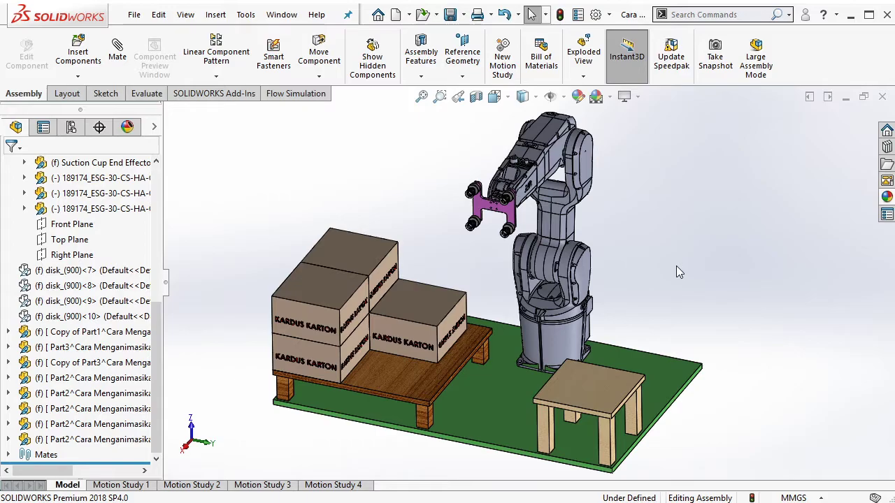
mouse_move(676, 272)
middle_down()
mouse_move(613, 260)
mouse_move(668, 246)
middle_up()
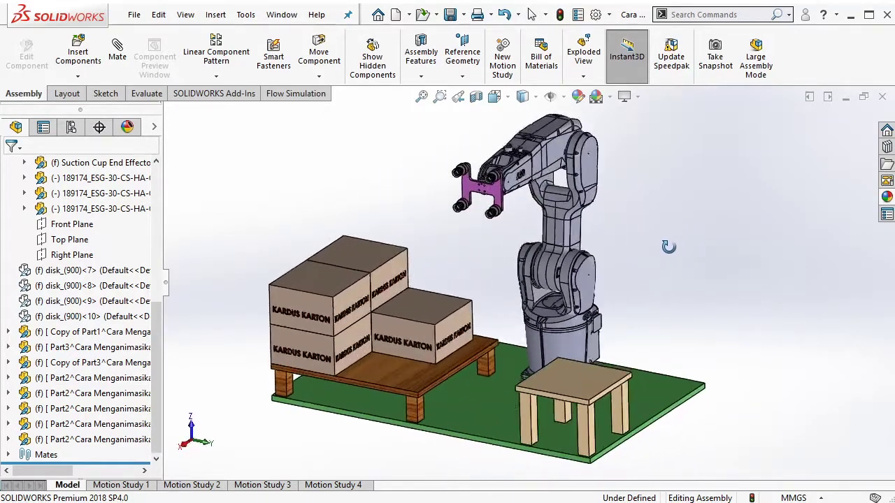
middle_drag(668, 246, 657, 241)
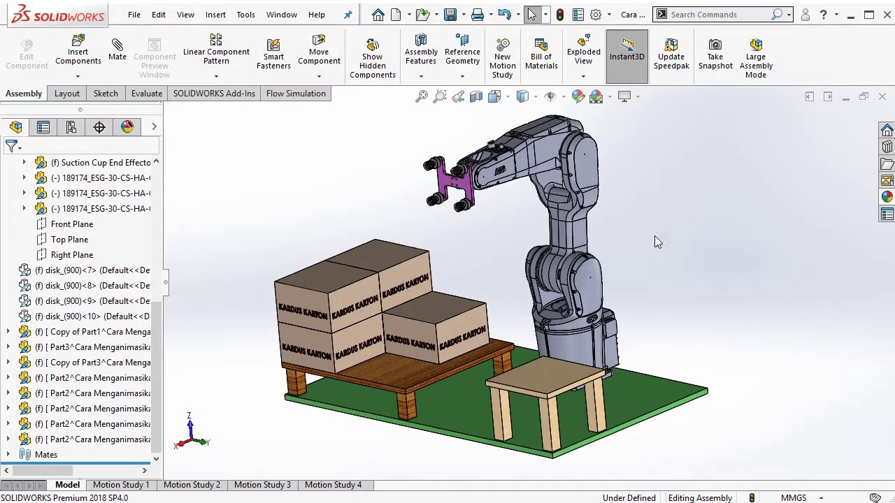
drag(593, 178, 619, 184)
key(Escape)
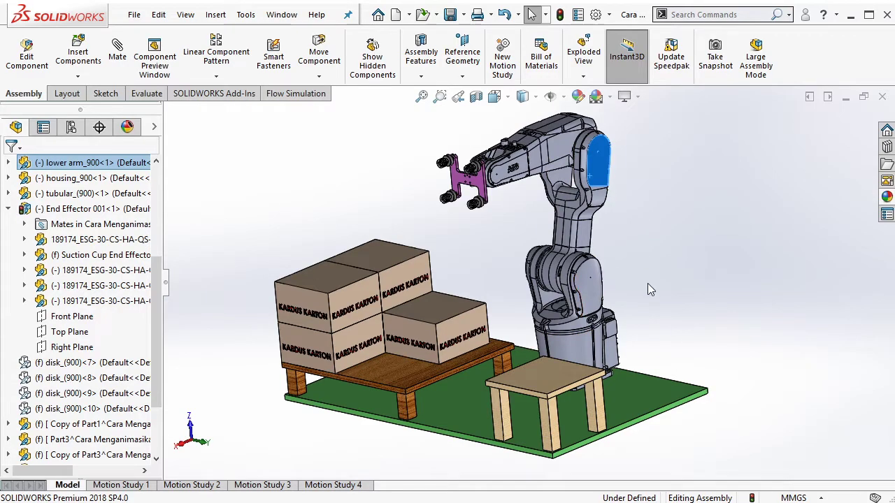
- Swing the arm's housing into a new pose and view the assembly from another side
middle_drag(647, 283, 655, 297)
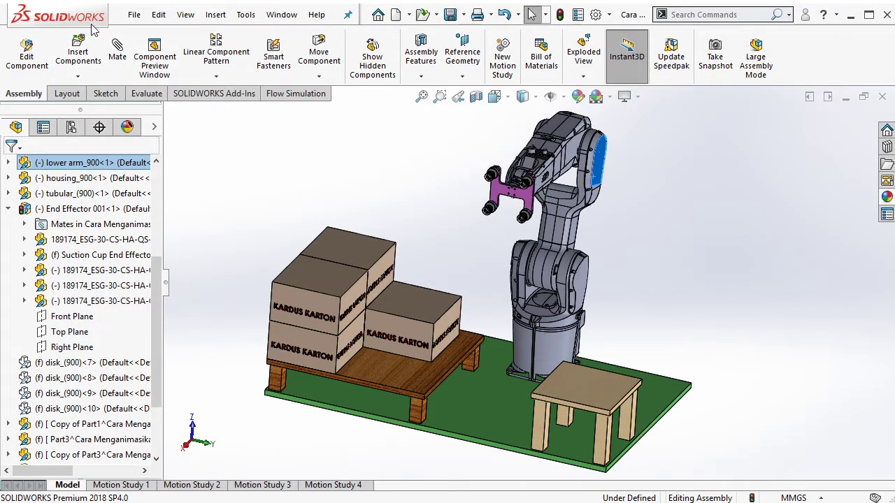
click(631, 264)
middle_drag(631, 264, 632, 256)
drag(536, 153, 510, 149)
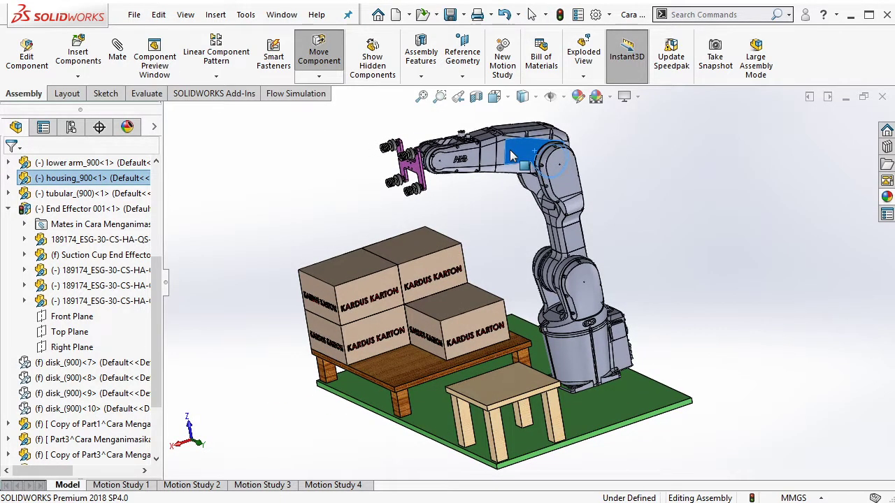
key(Escape)
middle_drag(657, 196, 673, 214)
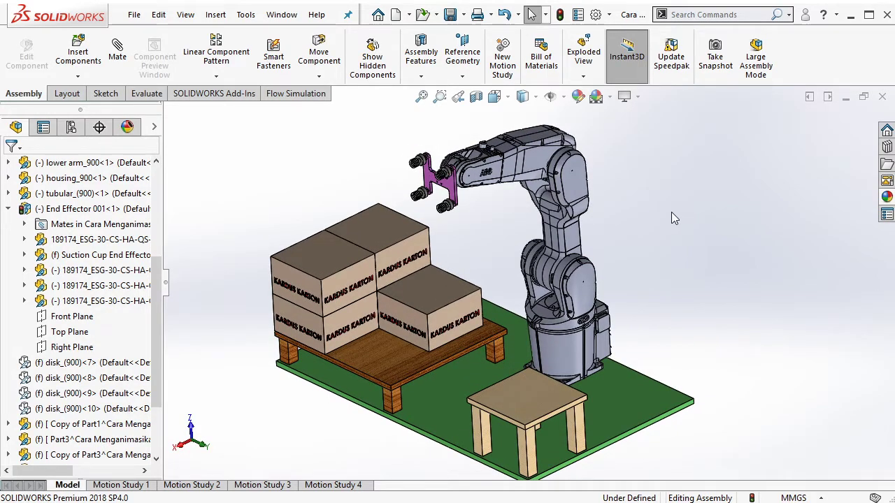
middle_drag(673, 212, 675, 212)
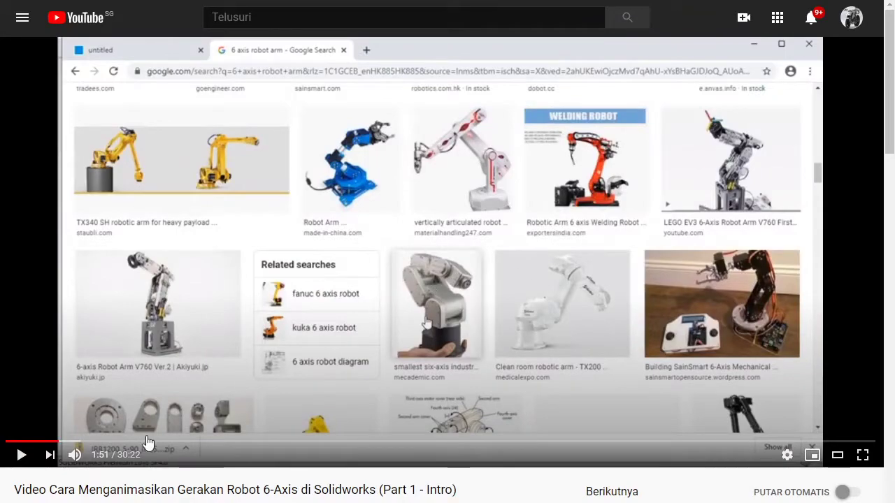
- Highlight the Part 1 and Part 2 video titles and 'Suction Cup' in the Part 4 title
drag(15, 489, 467, 495)
click(468, 495)
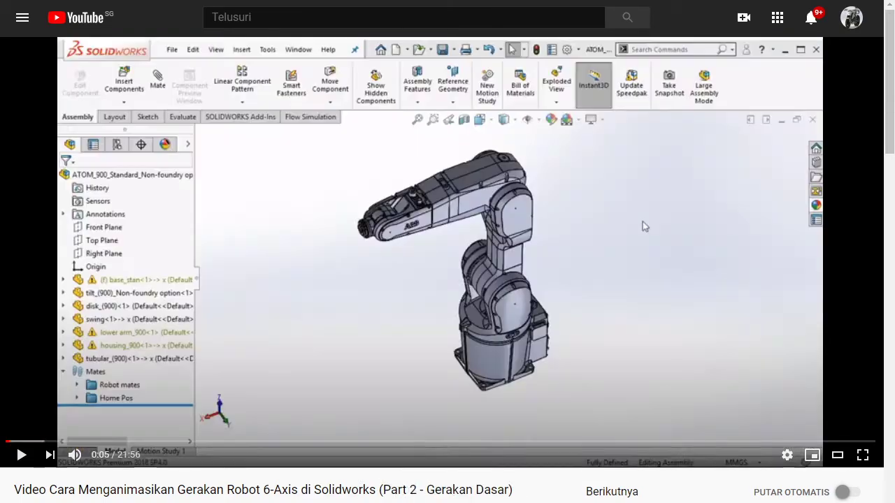
drag(41, 492, 521, 494)
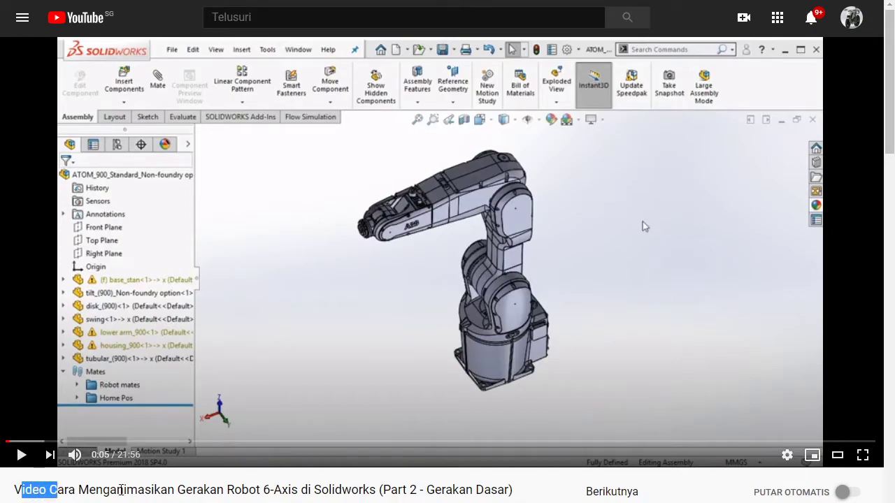
click(399, 491)
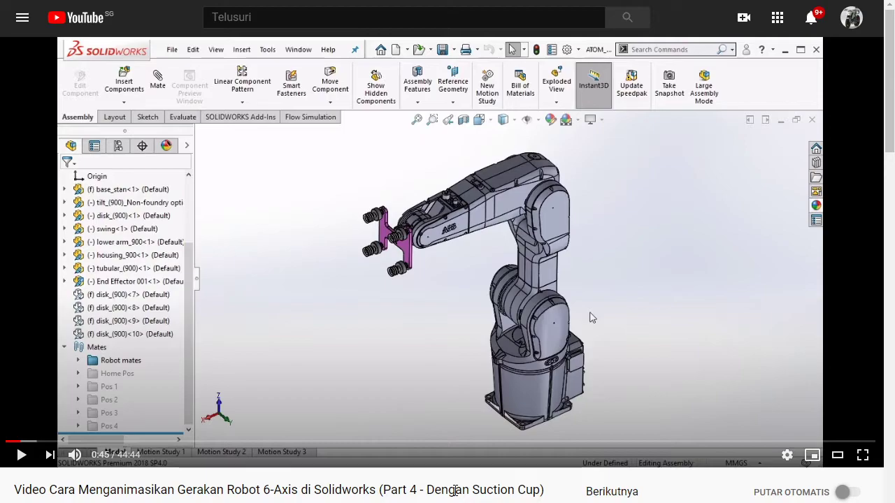
drag(472, 491, 538, 491)
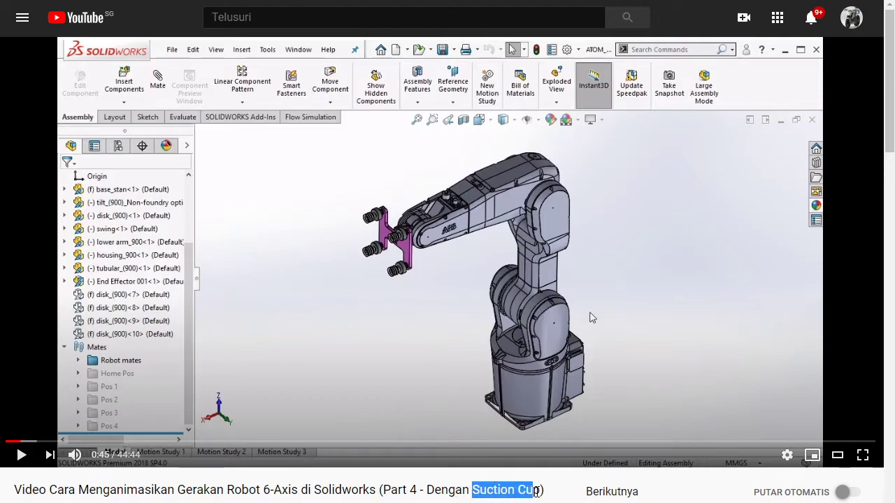
click(498, 491)
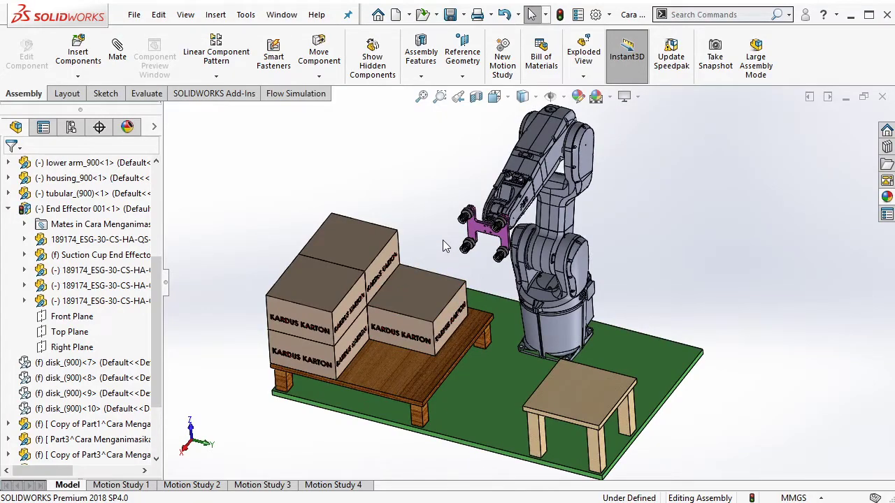
scroll(413, 357, up, 2)
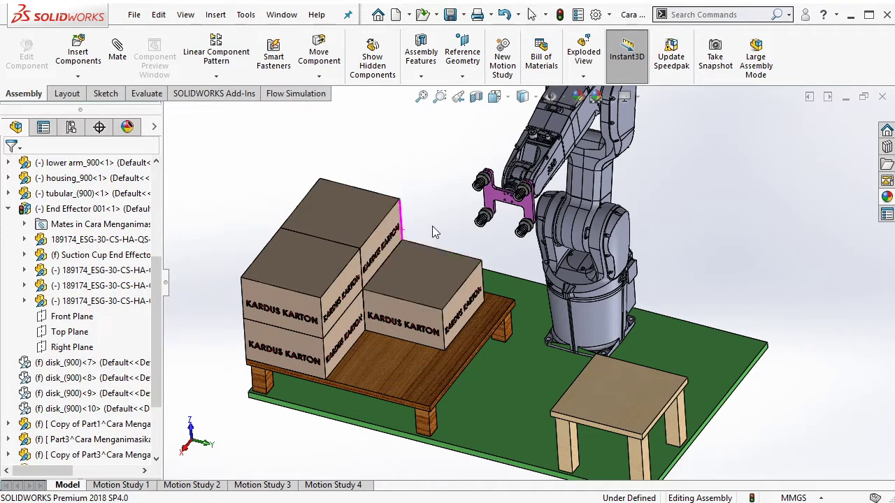
scroll(432, 226, down, 2)
middle_drag(432, 226, 604, 234)
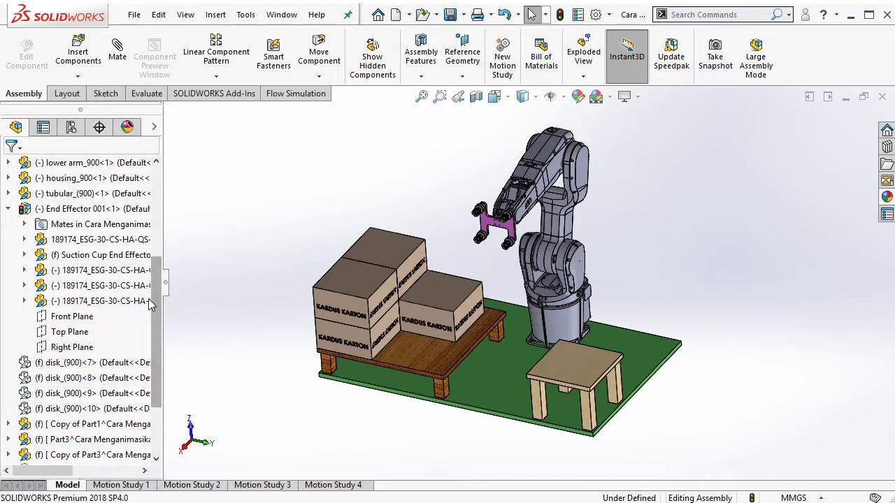
scroll(154, 299, down, 2)
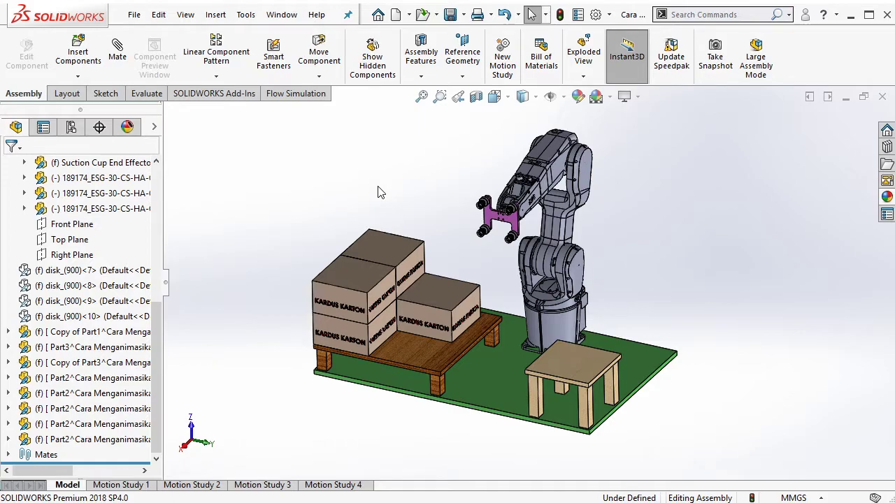
middle_drag(378, 193, 369, 190)
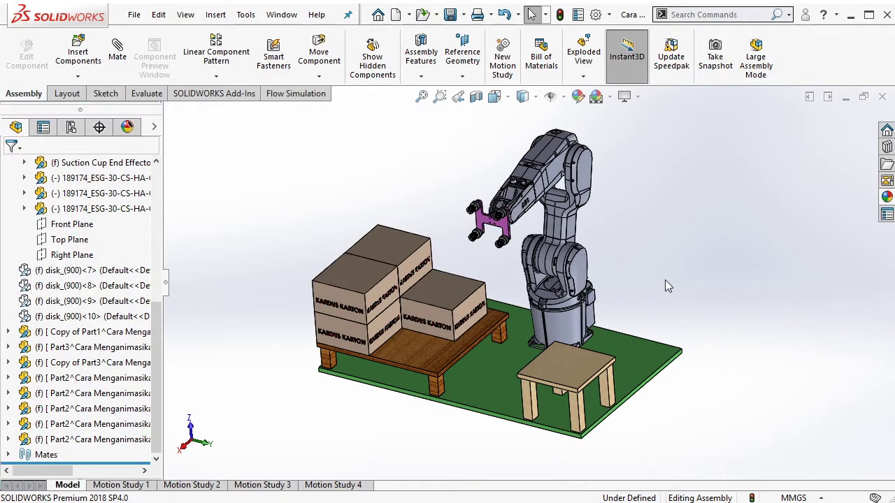
middle_drag(642, 274, 645, 274)
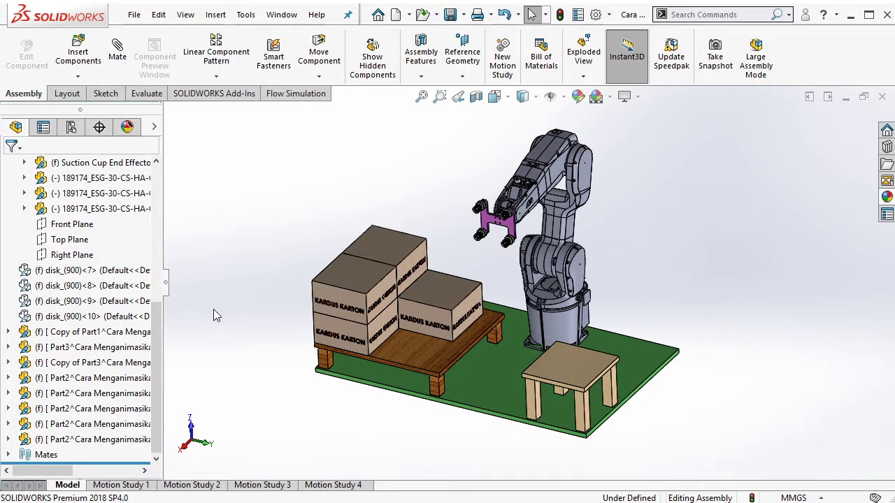
- Delete the Video Part 5 Pos 25 to Pos 44 mate folders, leaving their mates loose
click(9, 455)
scroll(79, 349, down, 3)
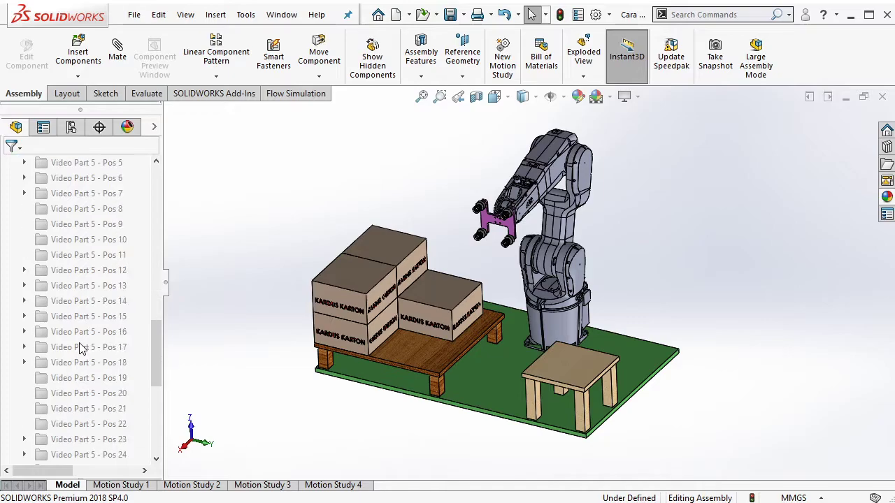
scroll(80, 349, down, 4)
scroll(80, 350, up, 7)
scroll(87, 341, up, 4)
scroll(87, 341, down, 1)
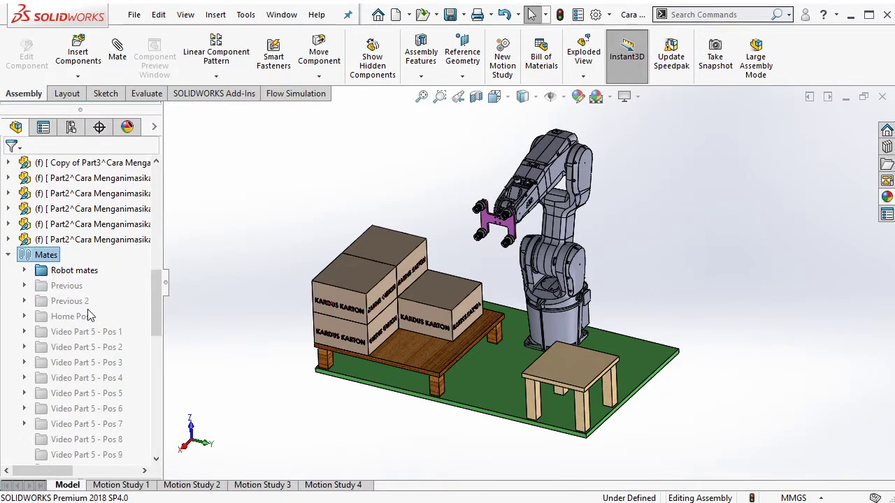
scroll(95, 343, down, 7)
scroll(104, 381, down, 5)
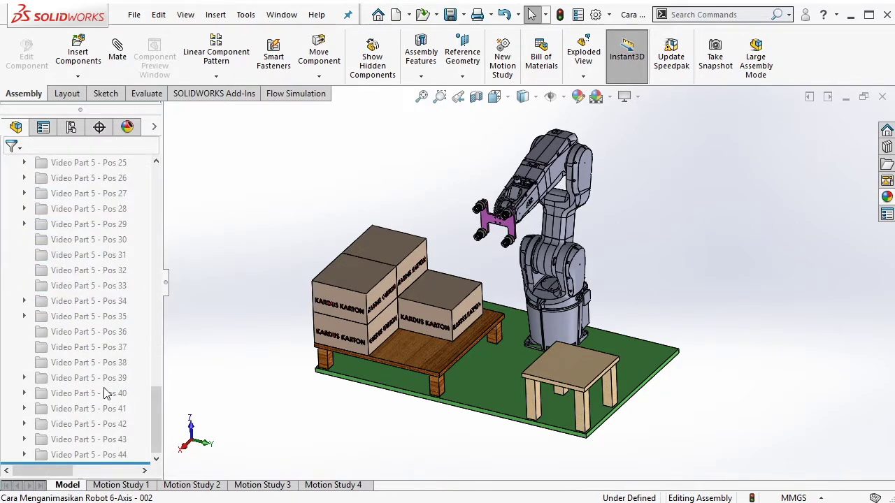
shift+click(83, 458)
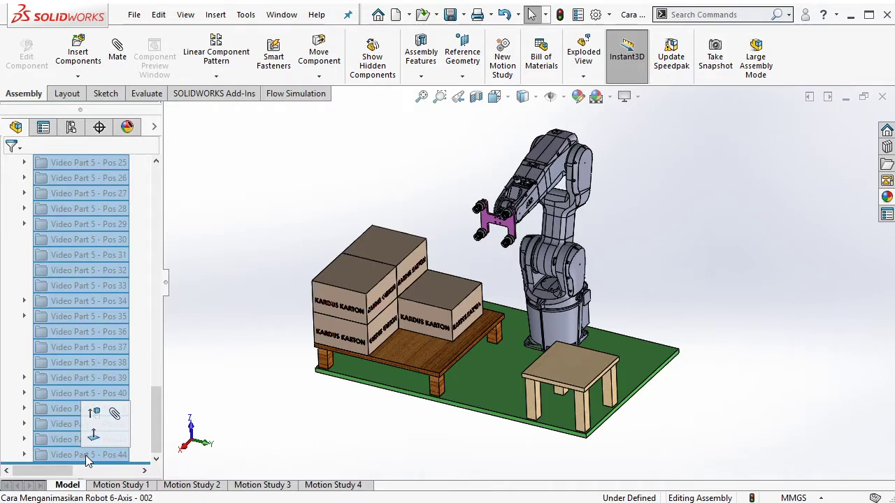
key(Delete)
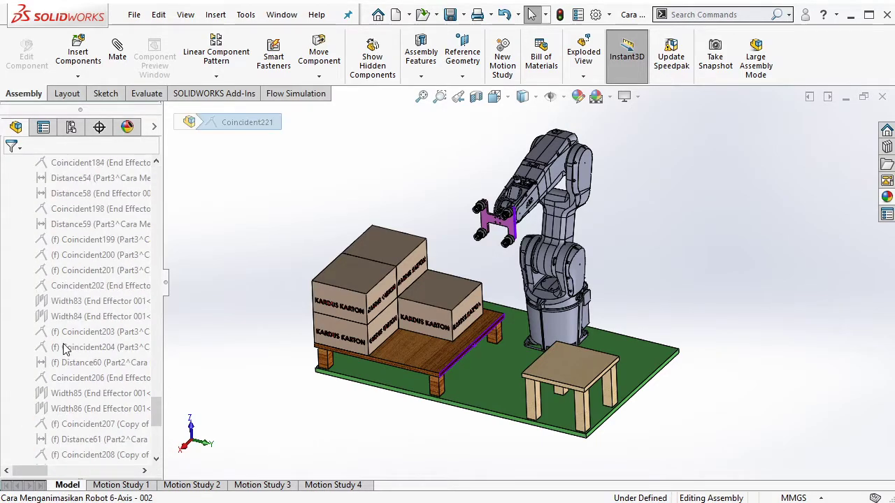
- Select the loose mates from Width20 and Coincident77 downward in the Mates list
scroll(63, 350, up, 5)
scroll(63, 350, up, 5)
scroll(63, 349, up, 5)
scroll(63, 350, up, 5)
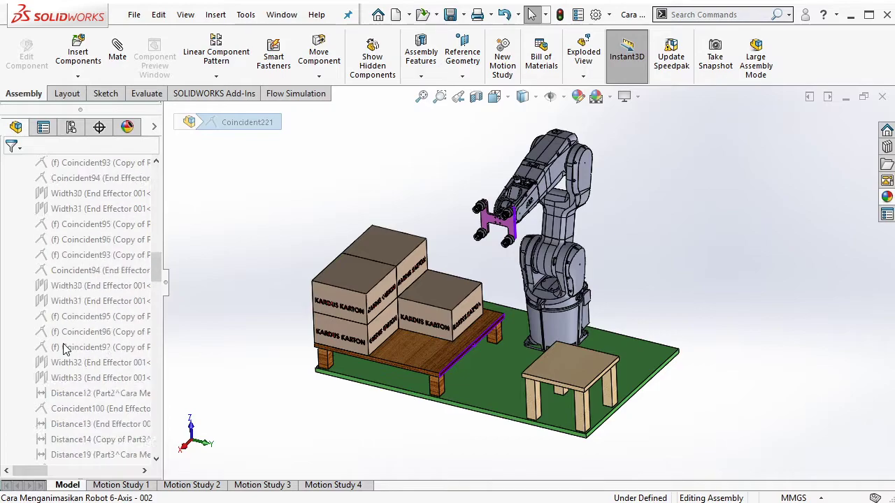
scroll(64, 349, up, 5)
scroll(62, 350, down, 6)
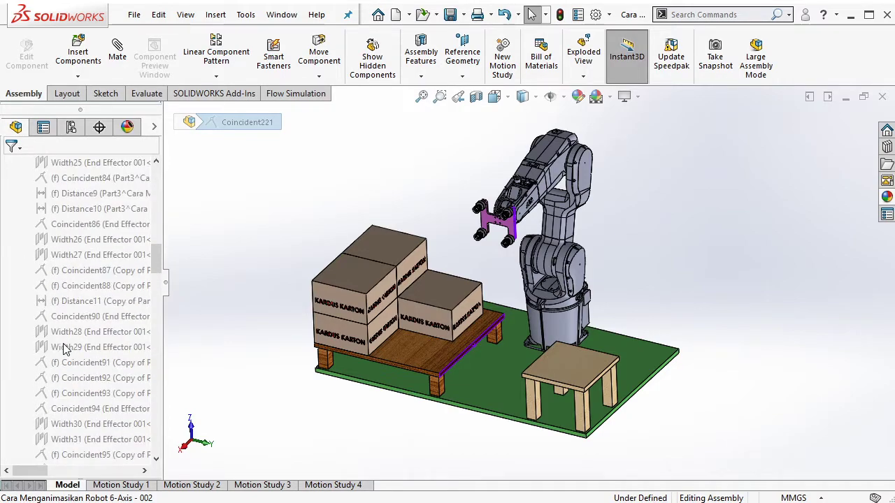
mouse_move(156, 307)
mouse_down()
mouse_move(152, 456)
mouse_move(167, 234)
mouse_up()
click(105, 316)
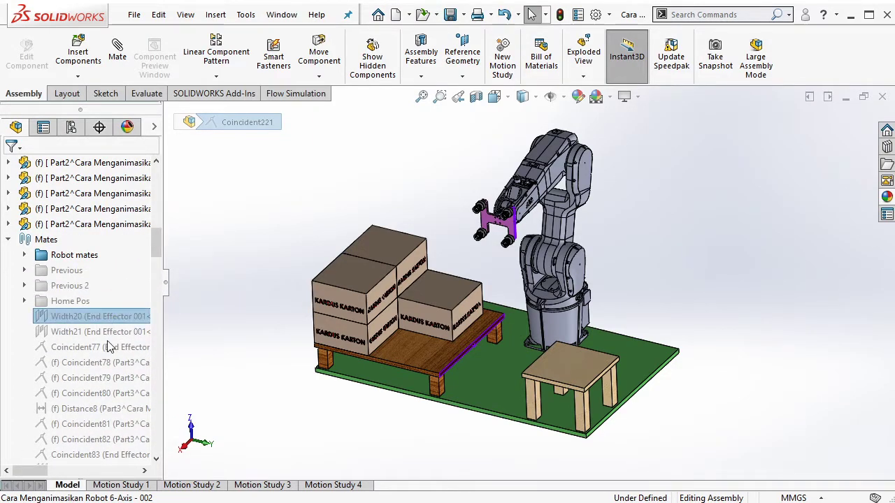
shift+click(108, 347)
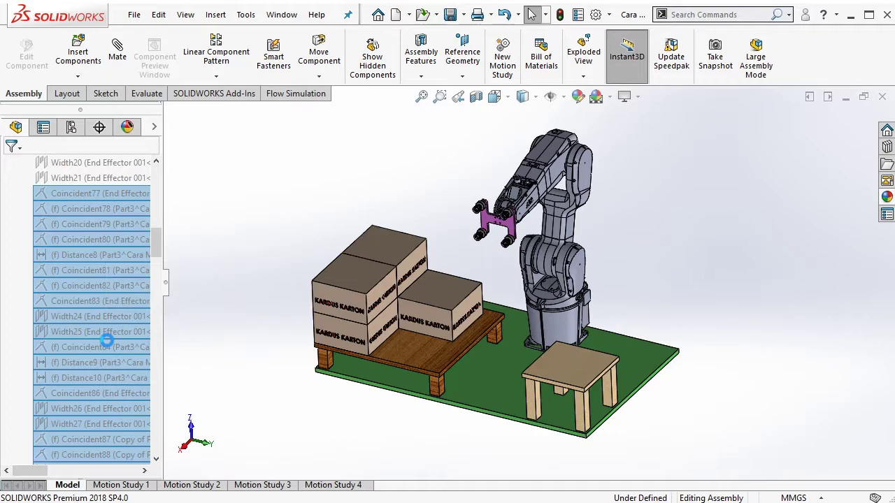
- Unsuppress the Home Pos mates to pose the arm, then suppress them again
click(92, 455)
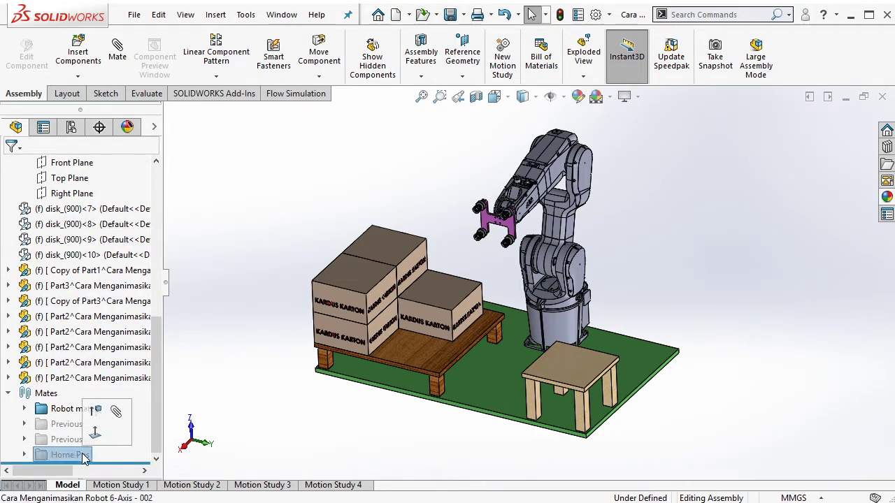
click(95, 415)
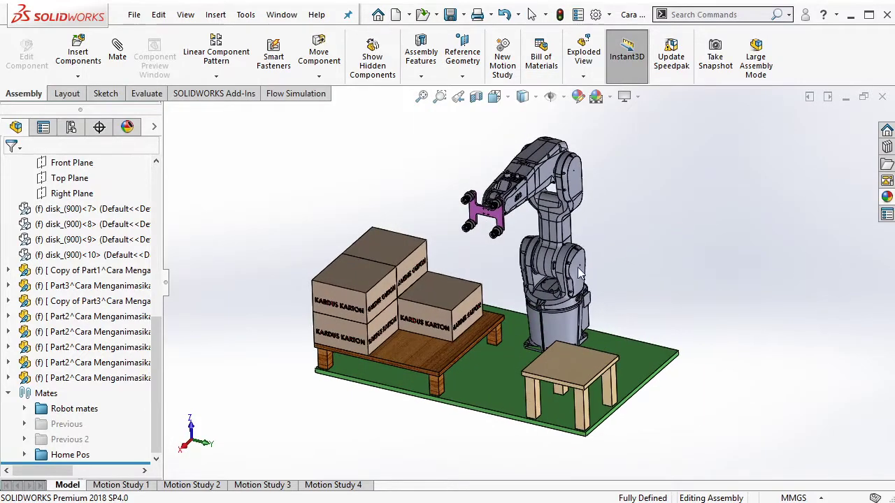
right_click(75, 460)
click(112, 330)
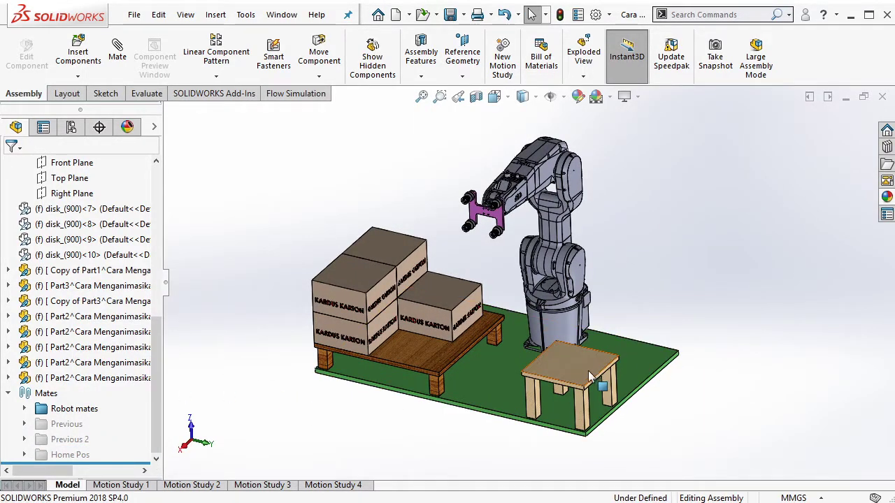
- Move a KARDUS KARTON box off the pallet into open space beside the robot
mouse_move(688, 342)
middle_down()
mouse_move(598, 307)
mouse_move(449, 316)
middle_up()
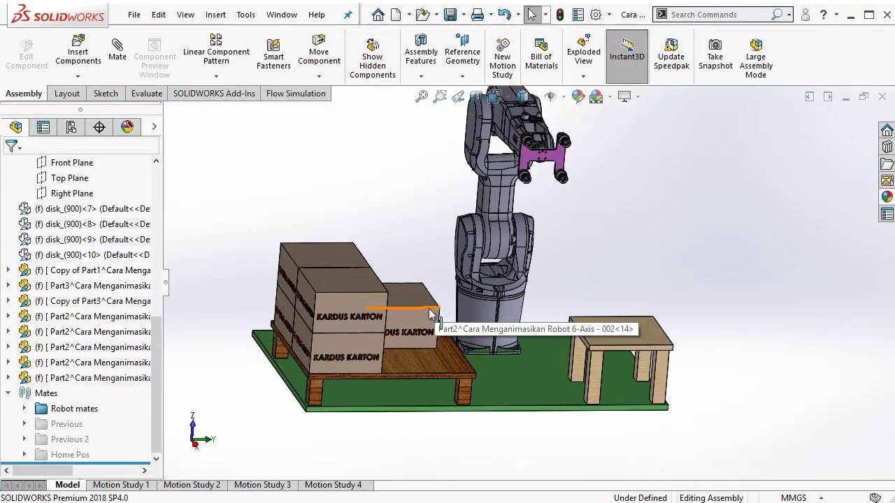
click(430, 313)
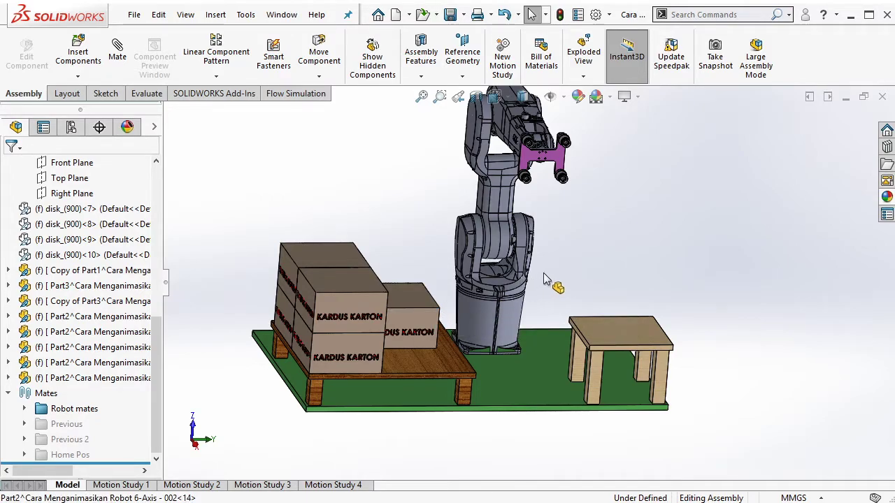
drag(545, 276, 640, 235)
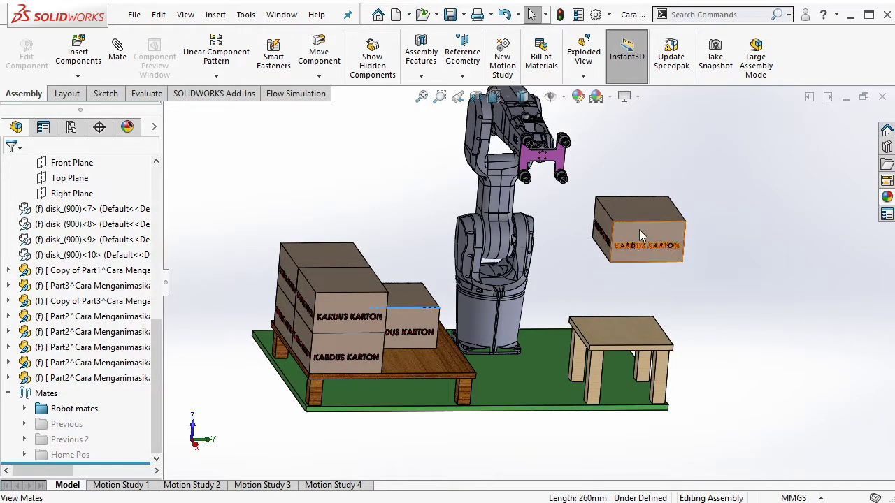
scroll(722, 250, up, 2)
scroll(615, 242, down, 2)
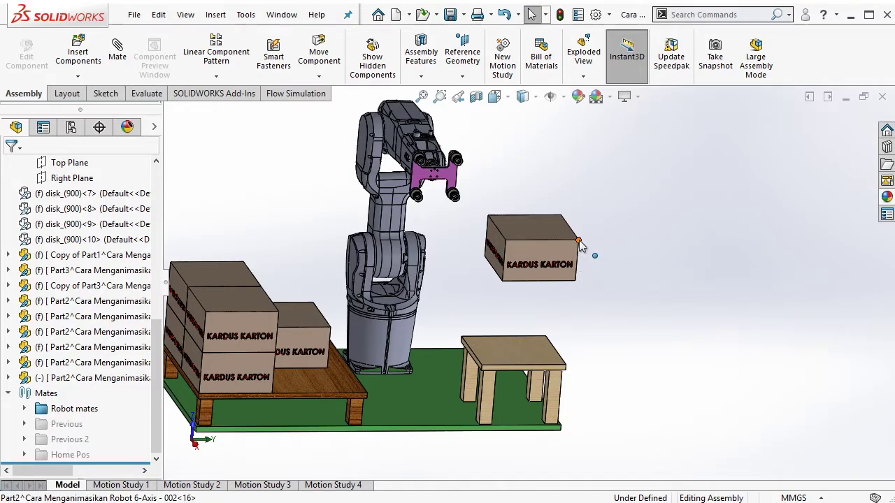
- Ctrl-drag the floating box twice to place two copies in a row to its right
ctrl+drag(579, 245, 656, 237)
ctrl+drag(705, 251, 759, 242)
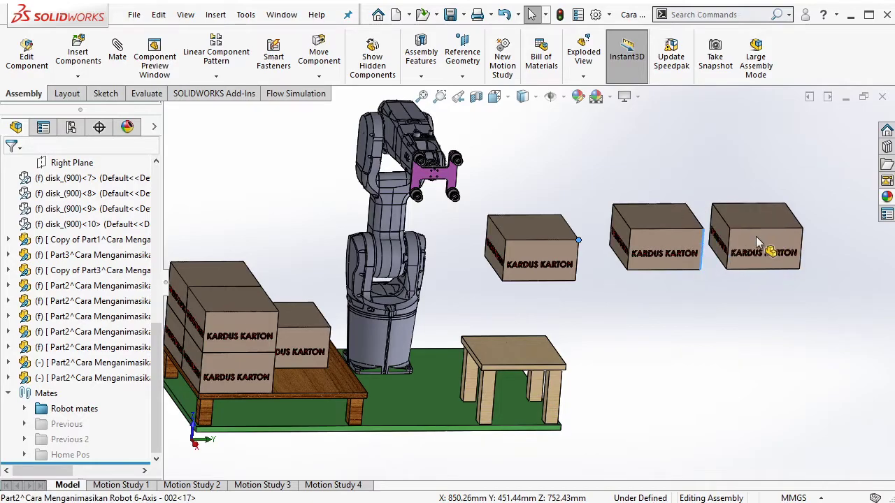
middle_drag(709, 306, 580, 349)
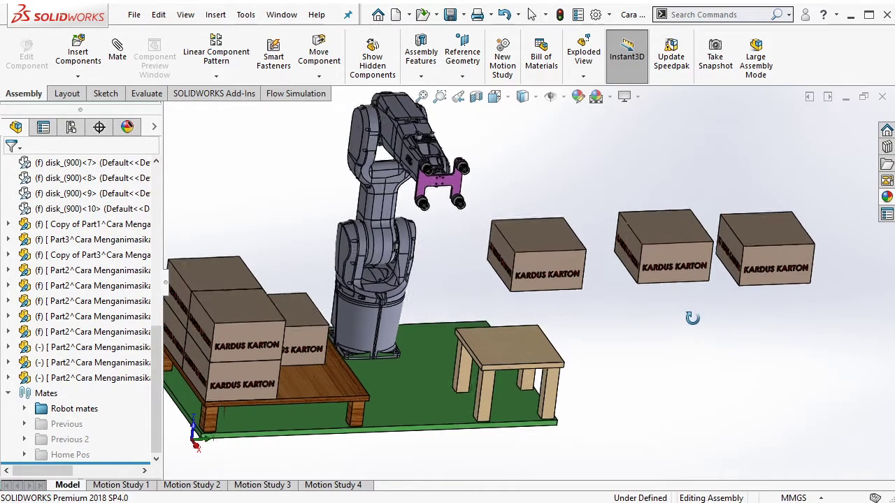
scroll(580, 349, down, 4)
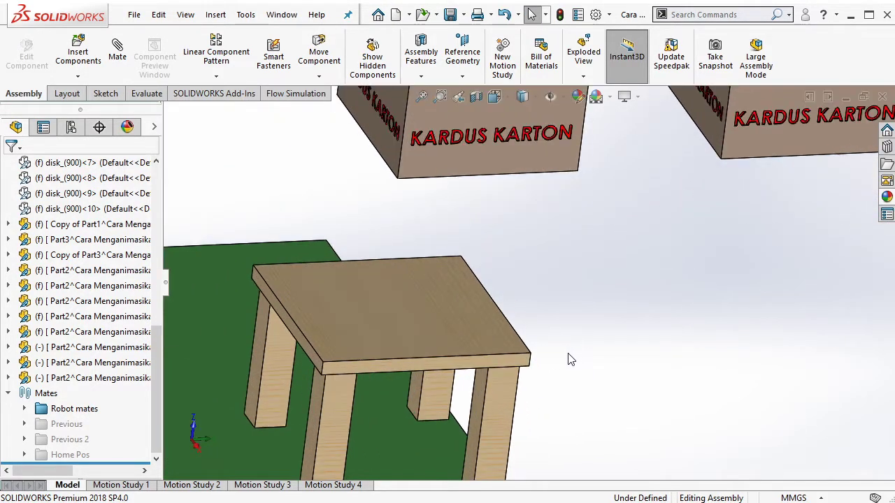
- Mate several box faces coincident to the tabletop face using multiple-mate mode
click(522, 365)
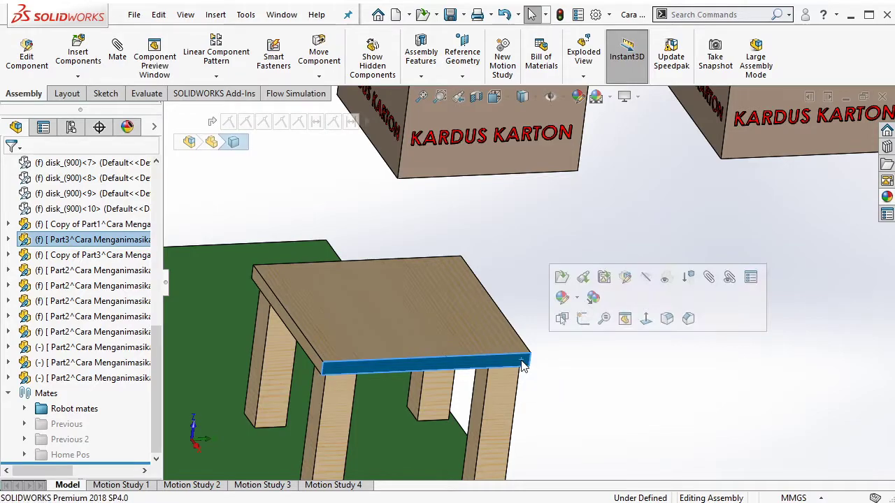
click(709, 276)
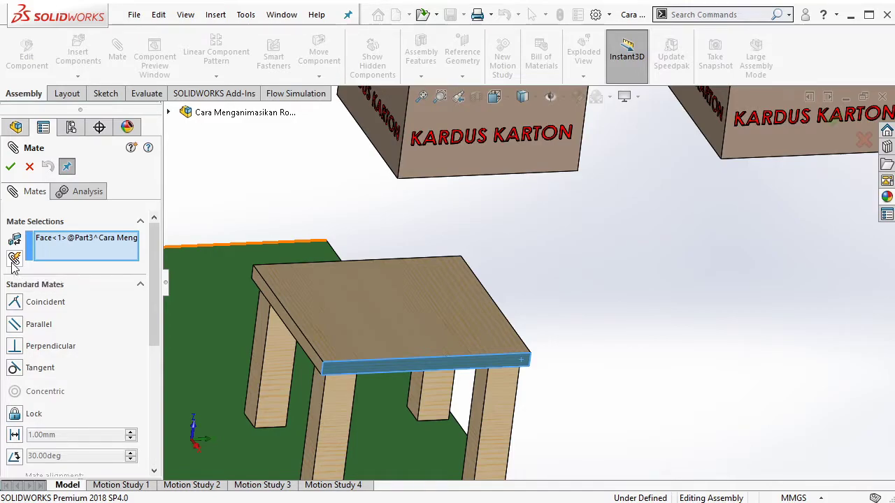
click(12, 261)
click(526, 163)
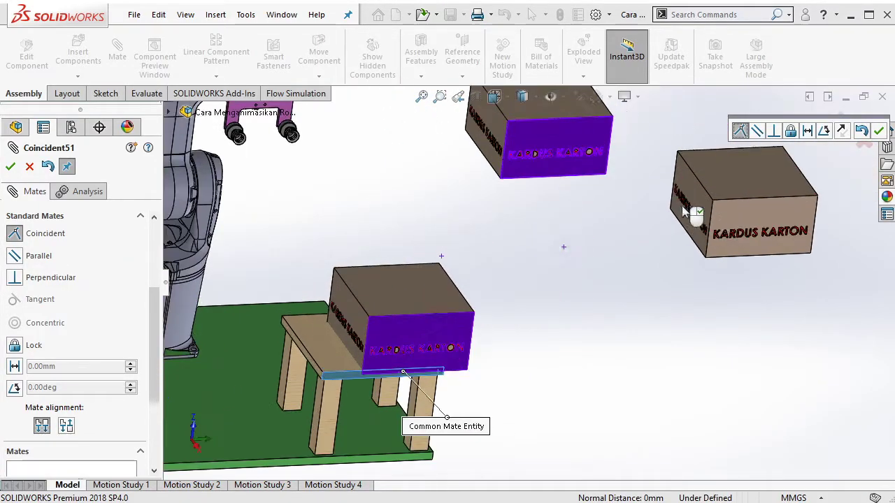
click(727, 210)
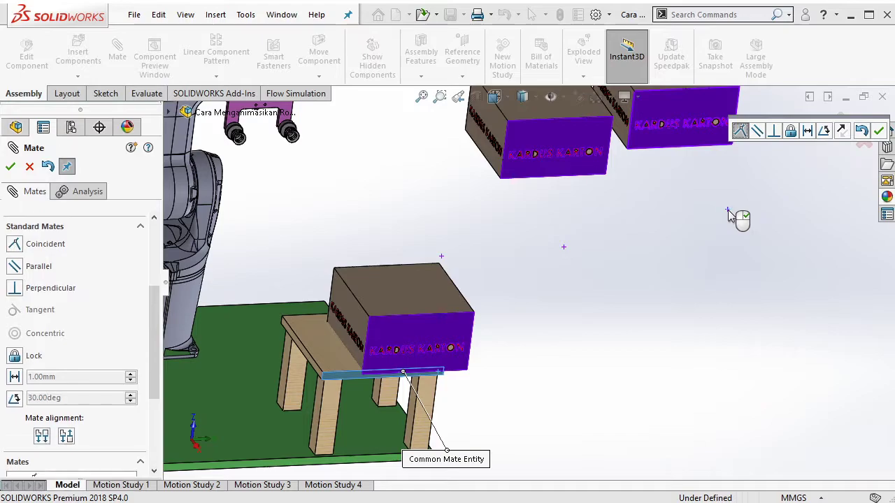
drag(410, 326, 452, 324)
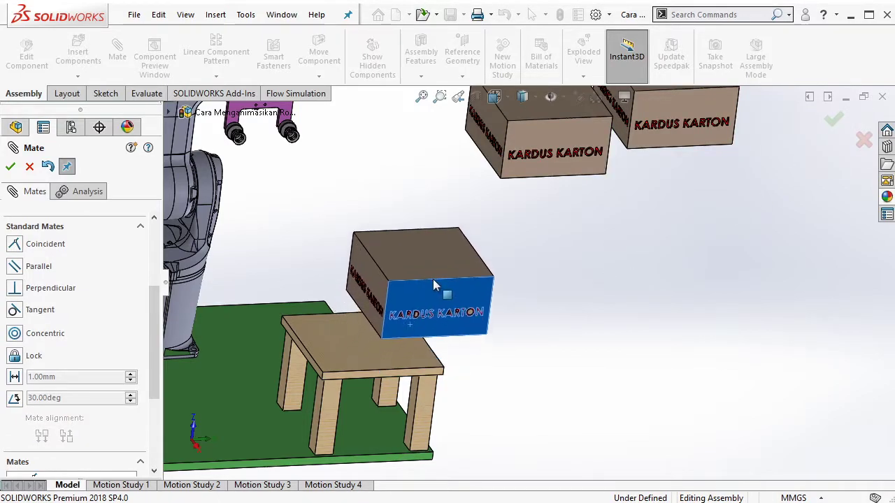
scroll(144, 311, up, 5)
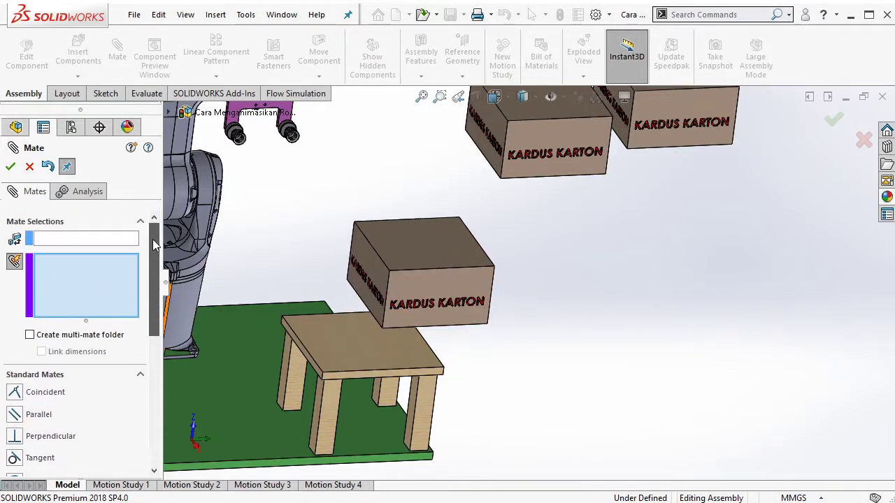
- Align the sides of both boxes with the tabletop edge using coincident mates
click(82, 240)
middle_drag(425, 368, 467, 335)
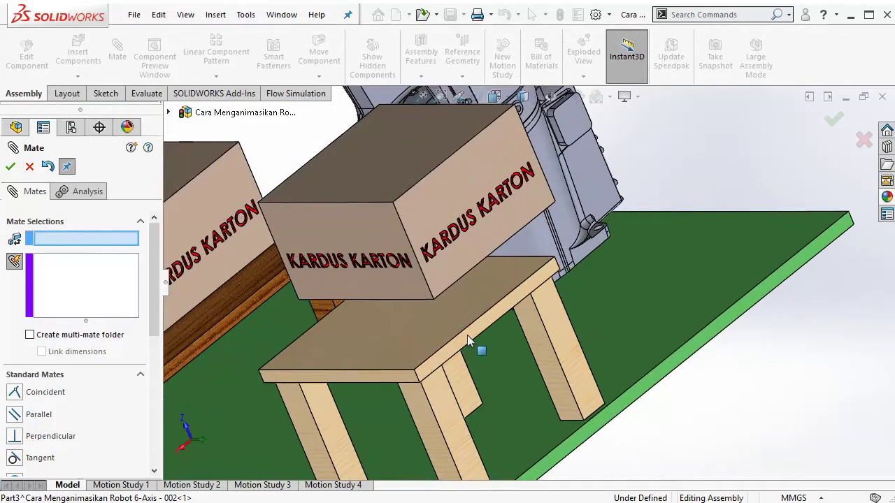
click(467, 335)
click(463, 255)
scroll(500, 167, up, 5)
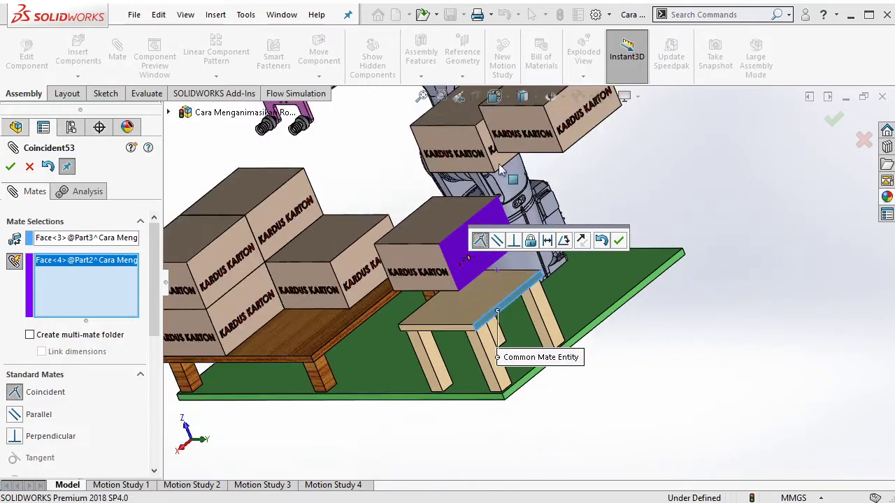
scroll(500, 168, down, 2)
click(557, 176)
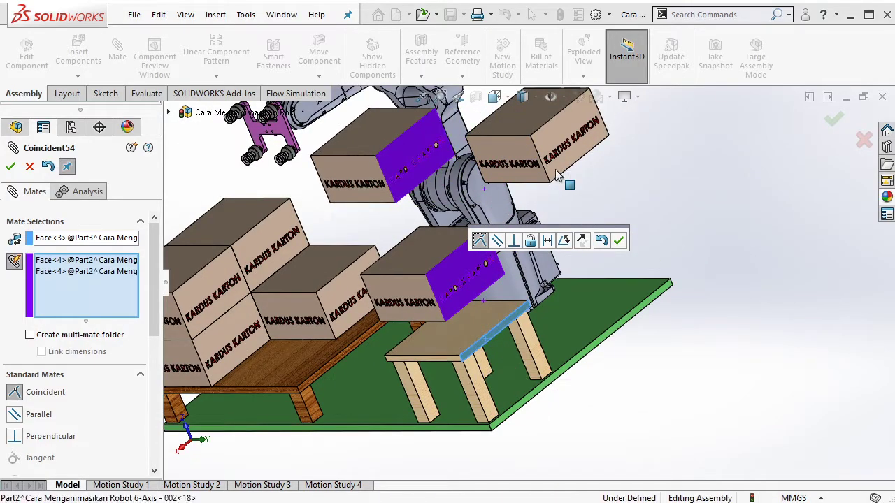
click(482, 411)
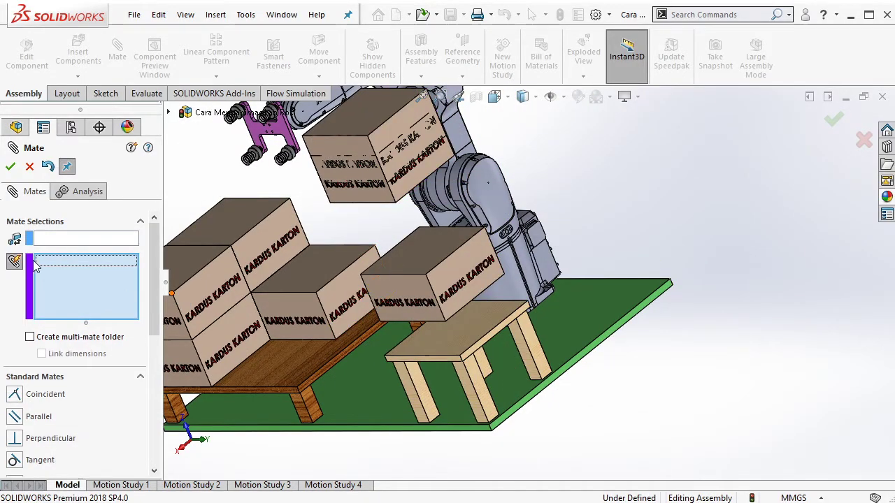
- Stack the boxes on top of one another with coincident mates between their faces
scroll(23, 262, down, 3)
mouse_move(485, 260)
middle_down()
mouse_move(444, 246)
mouse_move(473, 420)
middle_up()
click(461, 381)
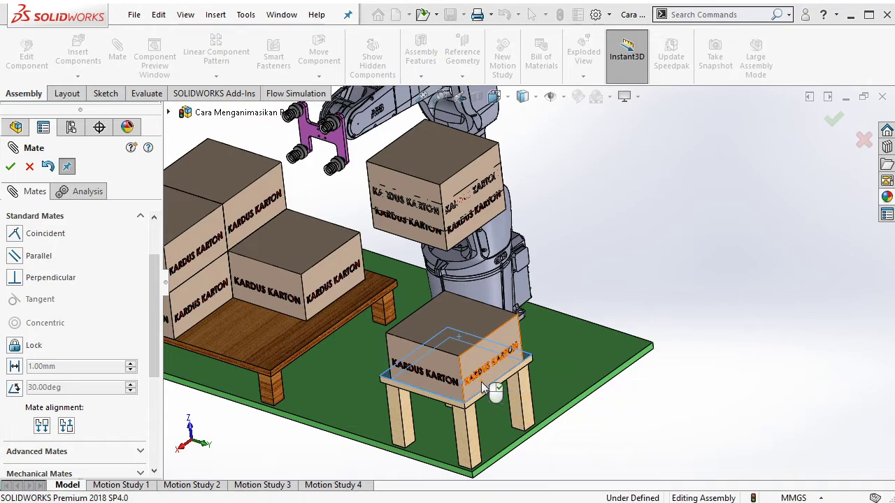
mouse_move(461, 332)
middle_down()
mouse_move(452, 214)
mouse_move(462, 298)
mouse_move(581, 250)
mouse_move(544, 253)
mouse_move(448, 344)
middle_up()
click(452, 214)
key(Return)
click(452, 215)
click(456, 278)
key(Return)
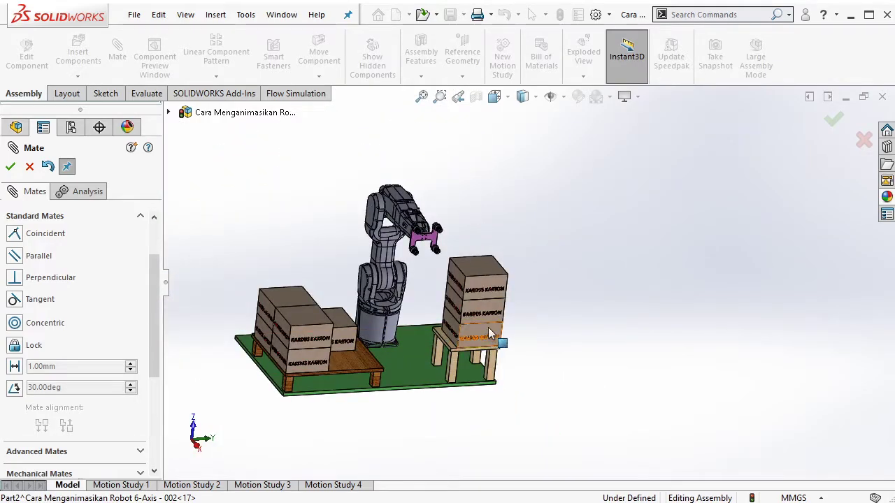
- Scroll through the new mates and exit the Mate tool
scroll(159, 363, down, 5)
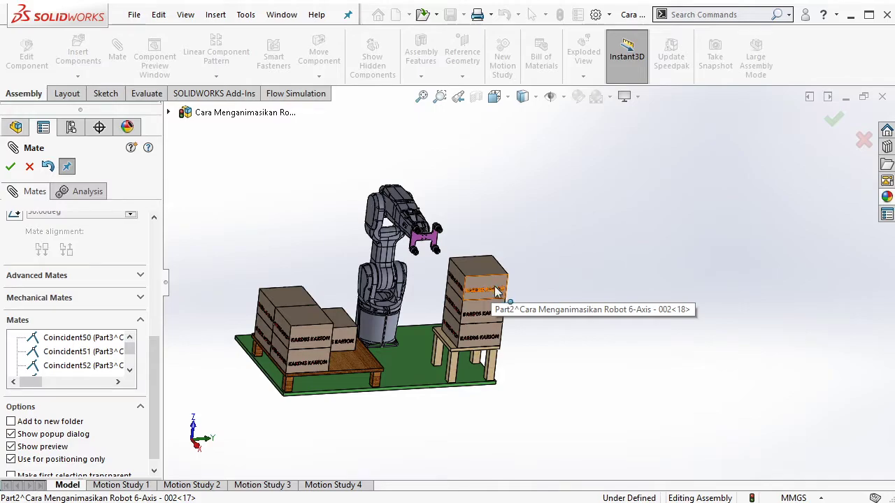
scroll(495, 292, down, 2)
scroll(475, 315, down, 2)
scroll(156, 342, up, 2)
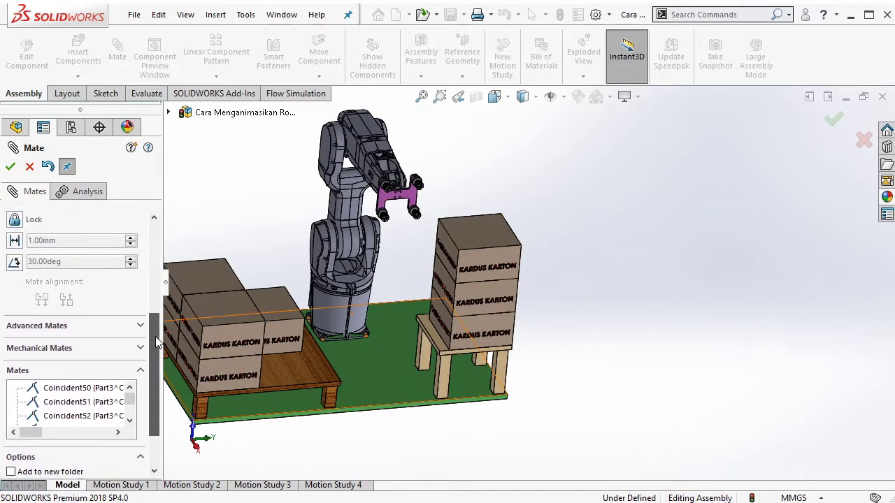
scroll(156, 343, up, 3)
scroll(151, 384, down, 5)
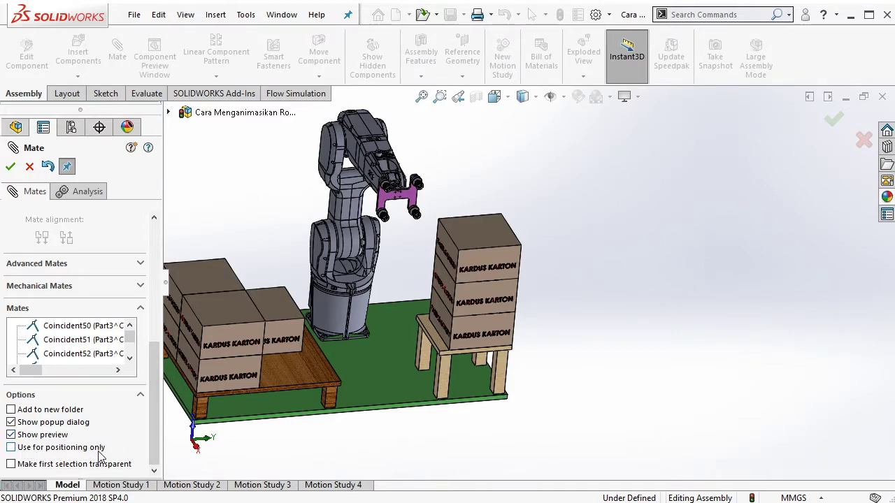
scroll(531, 252, down, 1)
scroll(480, 318, down, 2)
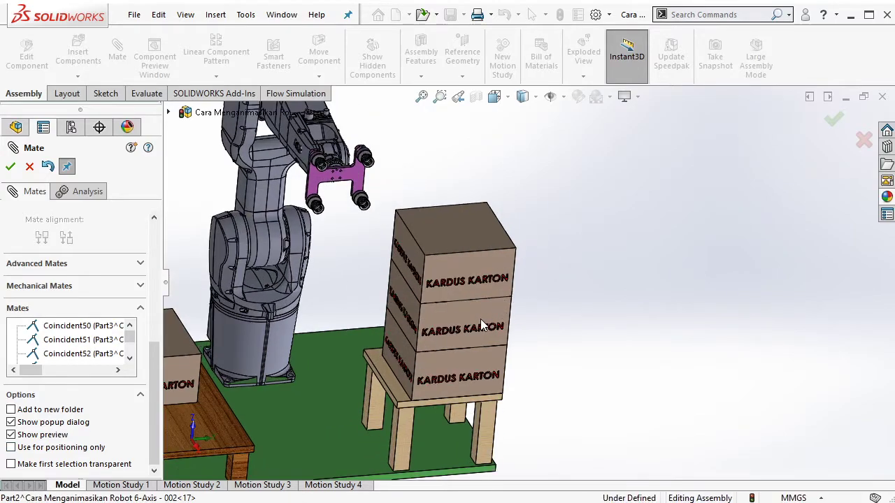
scroll(480, 318, down, 1)
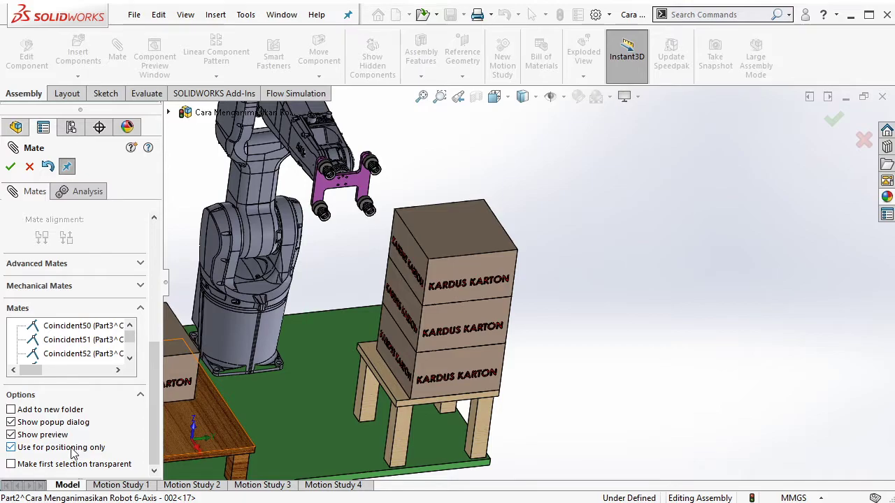
key(Escape)
drag(509, 369, 635, 344)
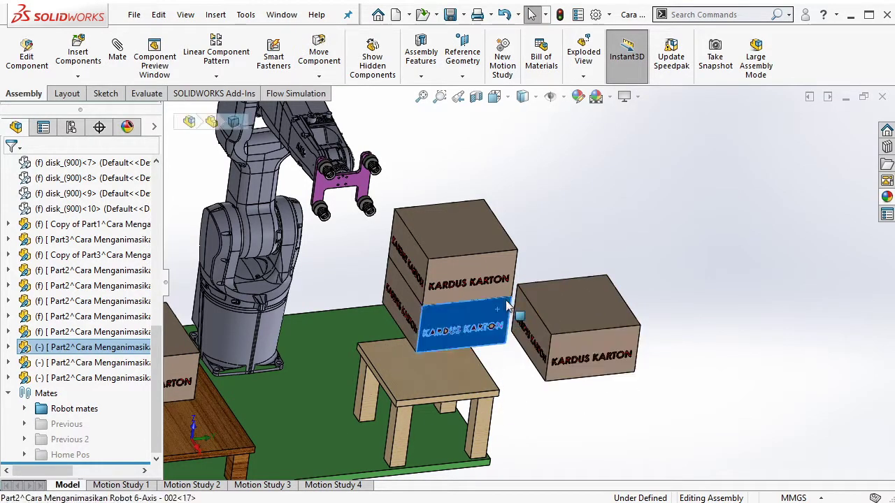
drag(508, 308, 649, 158)
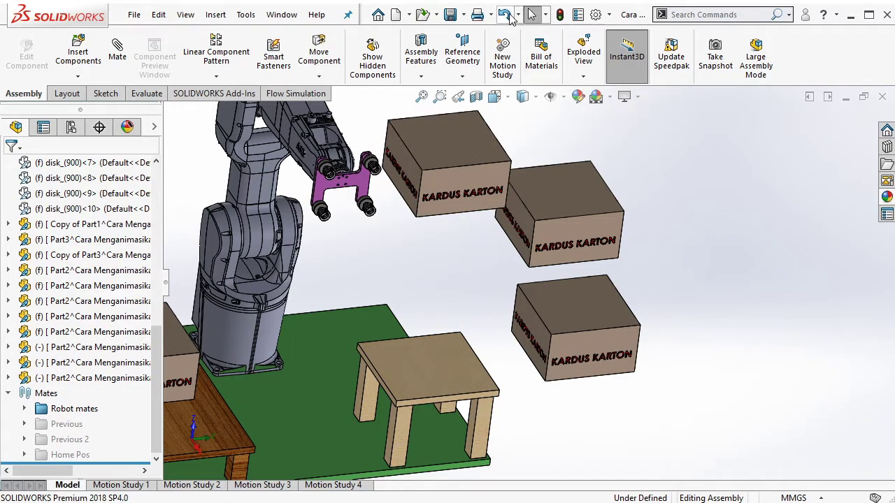
click(506, 15)
click(506, 15)
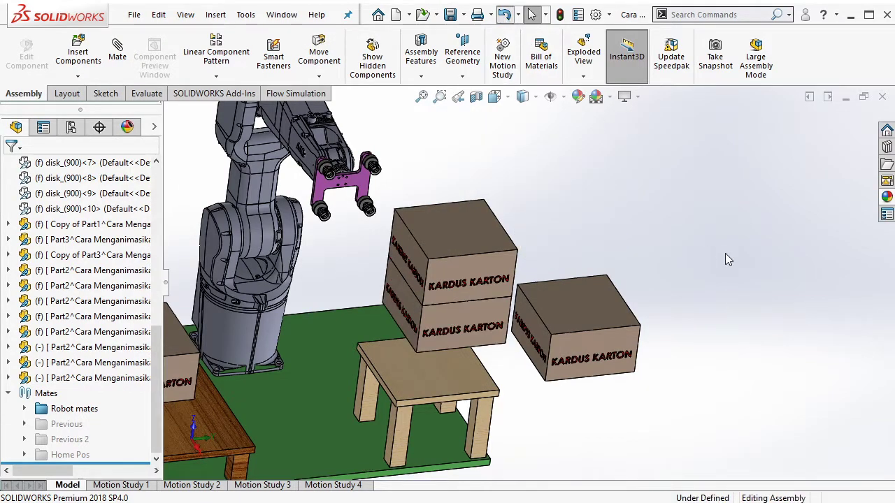
key(ctrl+z)
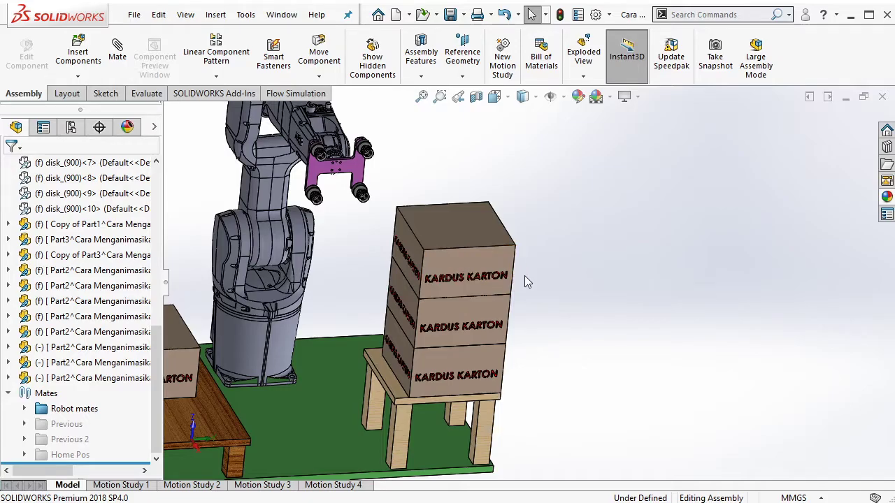
mouse_move(489, 258)
middle_down()
mouse_move(508, 221)
mouse_move(451, 243)
mouse_move(487, 319)
mouse_move(462, 301)
mouse_move(455, 354)
middle_up()
scroll(462, 300, down, 2)
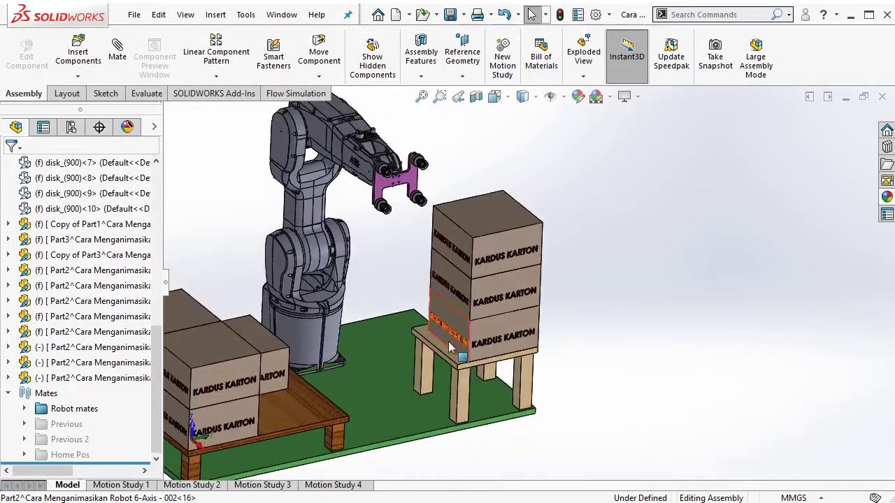
scroll(391, 328, up, 2)
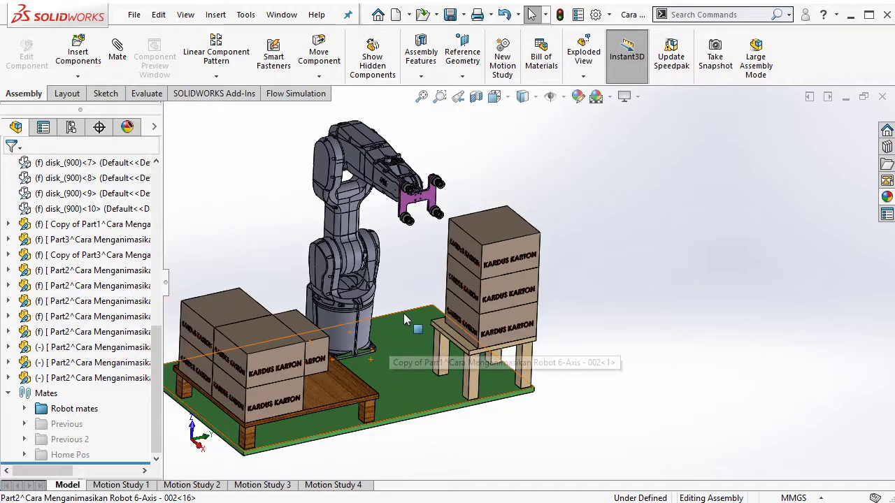
middle_drag(472, 260, 455, 279)
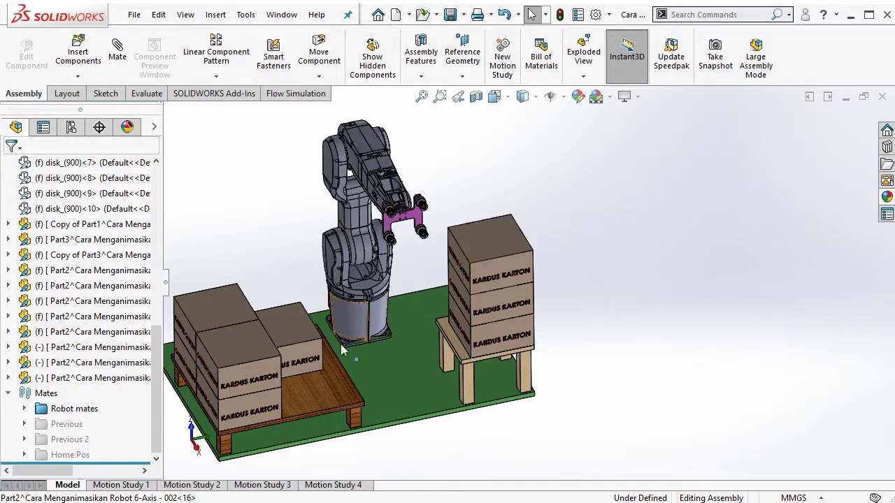
middle_drag(284, 325, 422, 303)
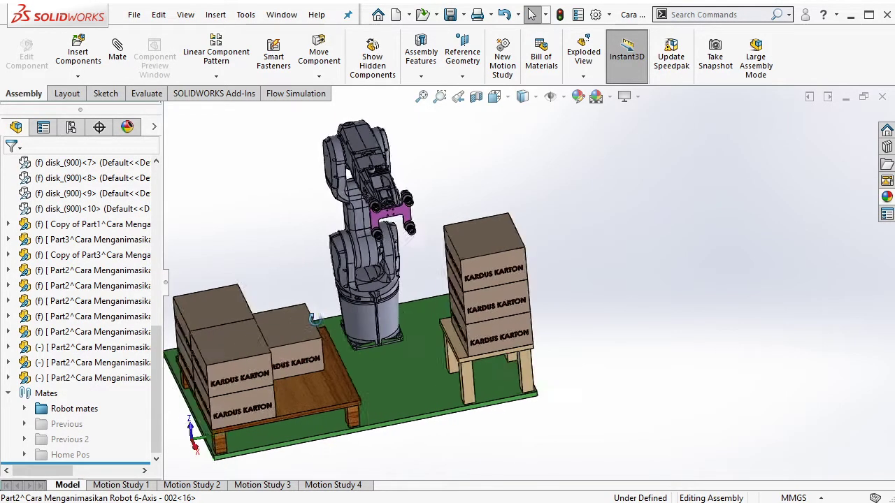
scroll(412, 287, down, 2)
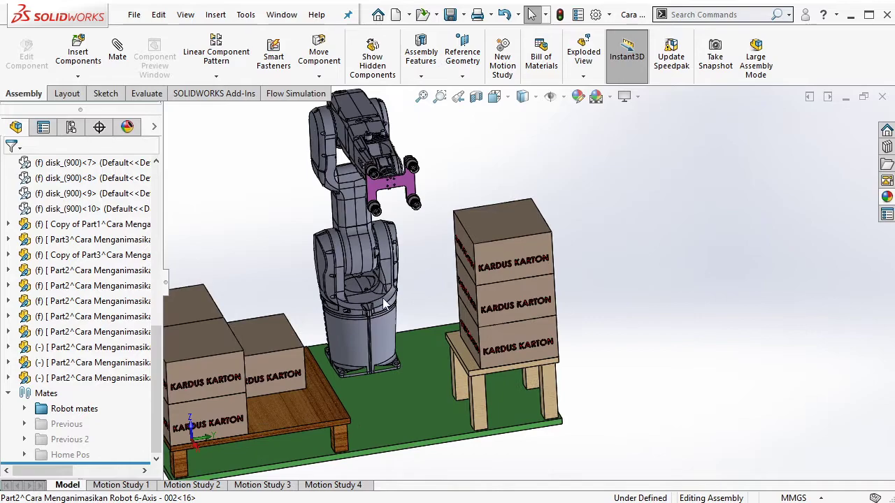
- Swing and raise the robot arm by dragging its swing part
click(363, 303)
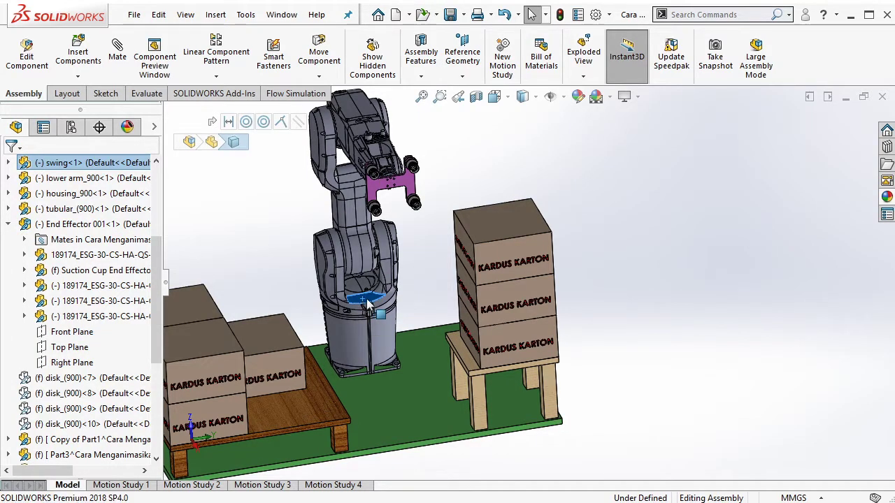
mouse_move(366, 302)
mouse_down()
mouse_move(397, 137)
mouse_move(526, 157)
mouse_up()
click(397, 138)
scroll(527, 156, down, 3)
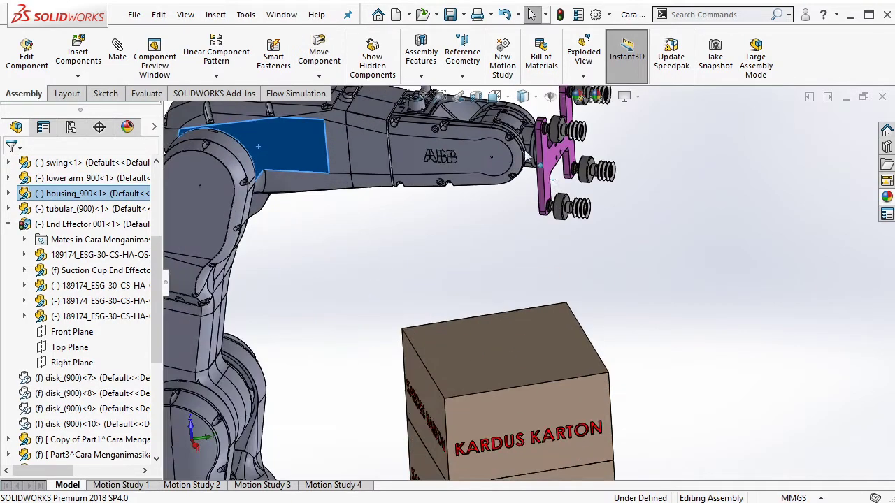
scroll(523, 150, down, 2)
- Tilt the wrist and lower the arm so the gripper points toward the box stack
click(523, 153)
drag(524, 154, 500, 210)
scroll(500, 210, up, 4)
drag(390, 220, 385, 246)
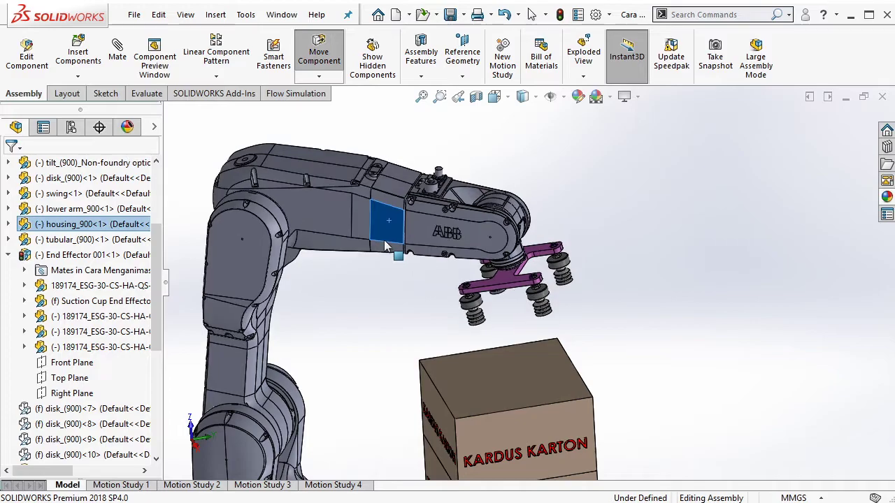
click(648, 316)
scroll(533, 332, up, 2)
scroll(526, 361, up, 2)
scroll(531, 350, up, 1)
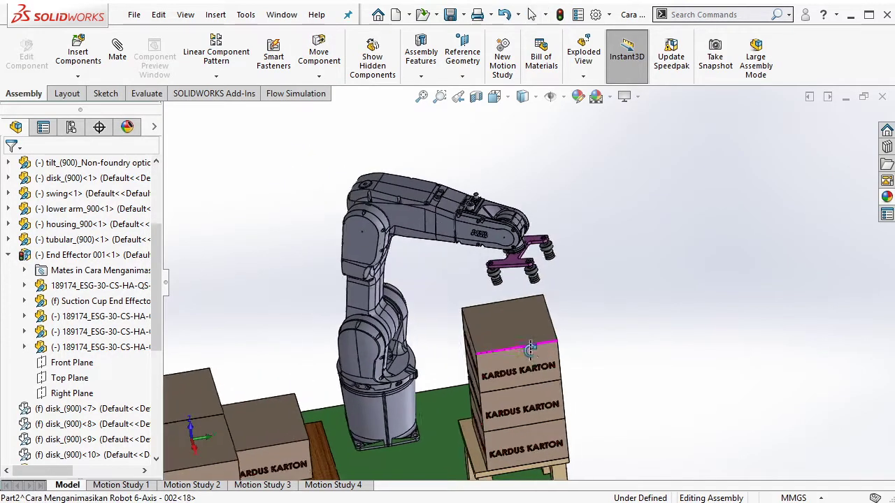
middle_drag(558, 302, 563, 330)
scroll(559, 330, down, 2)
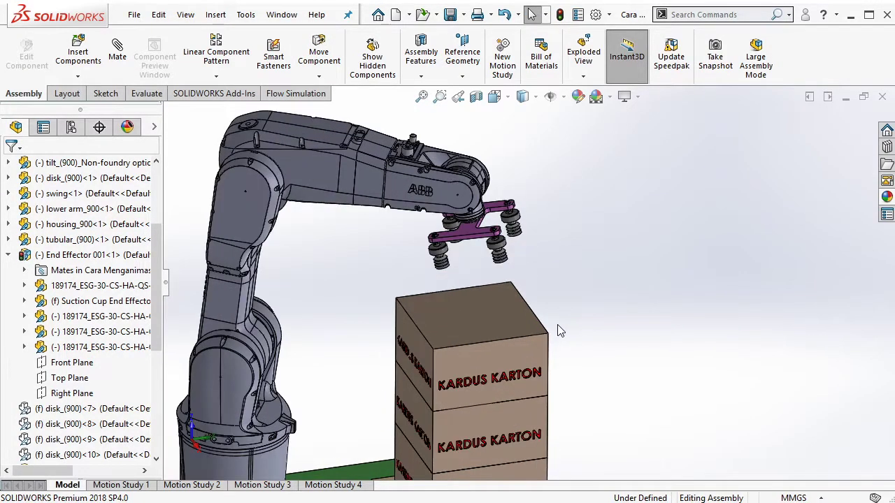
- Fix the top KARDUS KARTON box in place
right_click(506, 321)
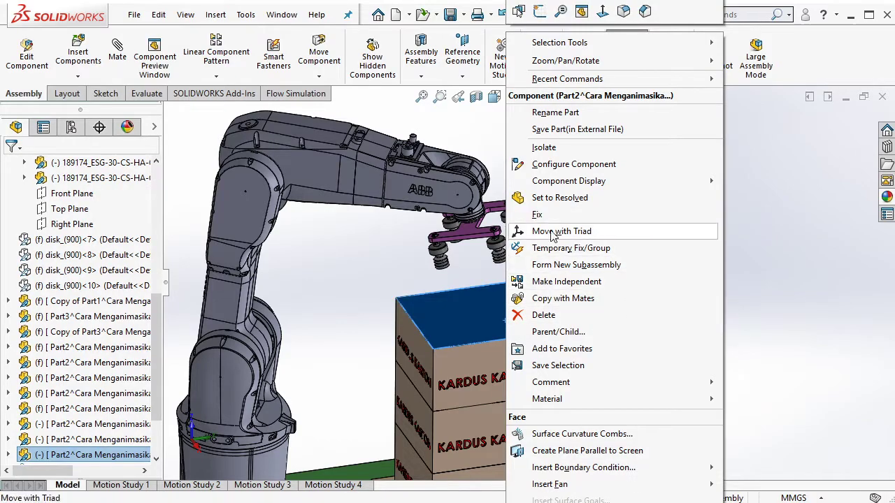
click(552, 217)
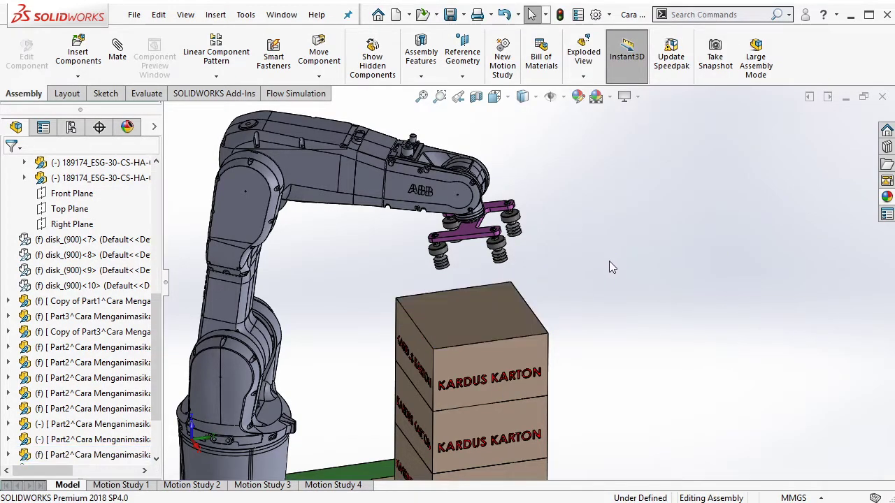
scroll(487, 233, down, 3)
- Move the gripper above the fixed box and start a mate from its top face
drag(487, 233, 488, 274)
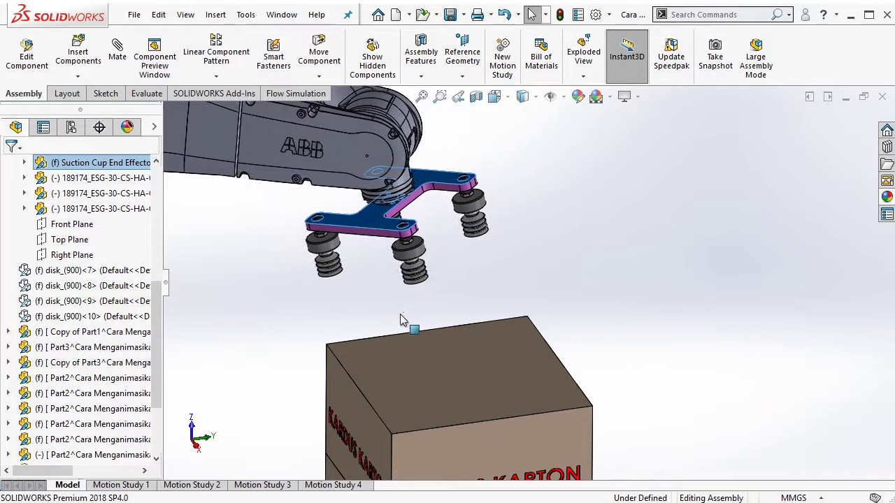
click(474, 342)
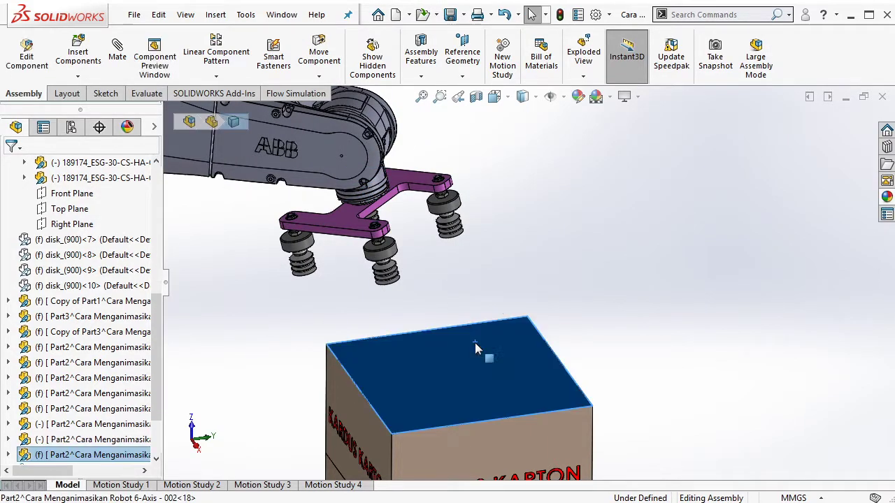
click(663, 260)
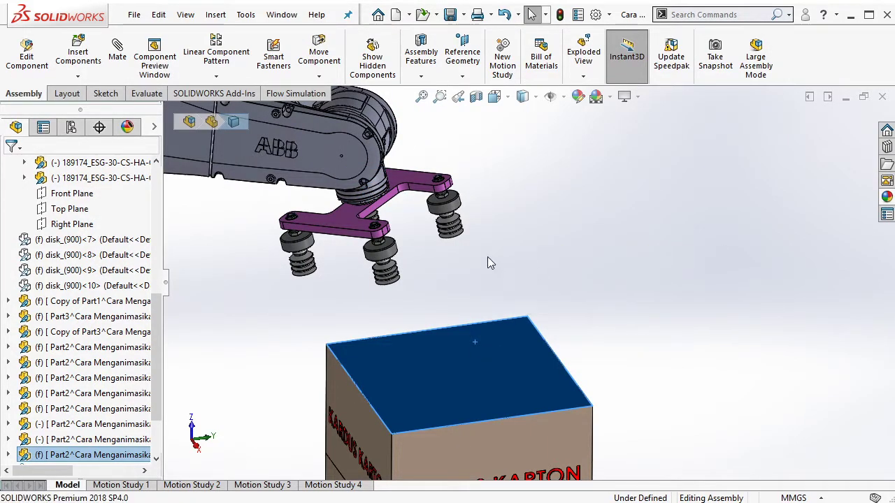
scroll(476, 230, down, 3)
scroll(474, 237, down, 2)
scroll(474, 243, down, 2)
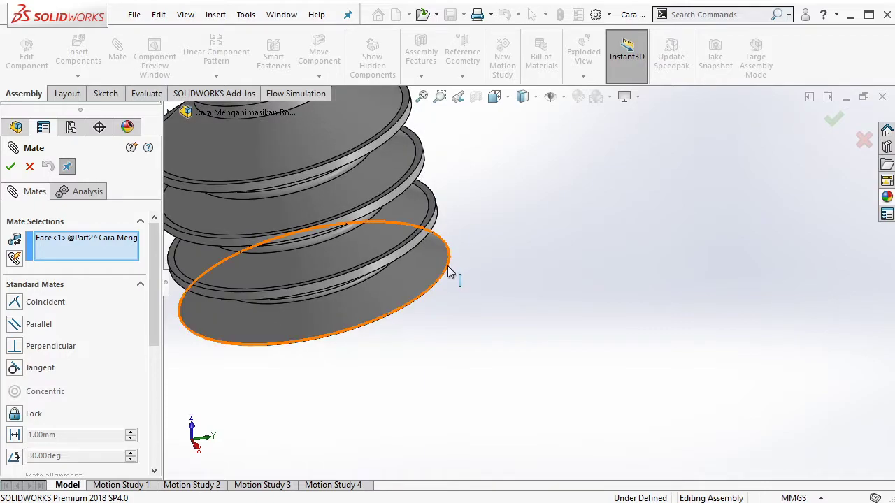
- Mate the suction cup's bottom edge coincident with the box's top face
click(449, 273)
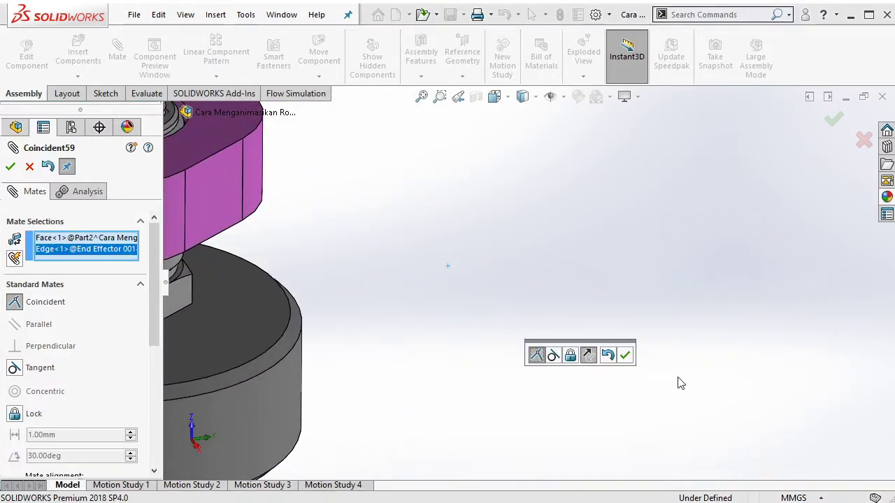
click(624, 357)
scroll(480, 380, up, 3)
scroll(415, 349, up, 3)
scroll(514, 335, up, 2)
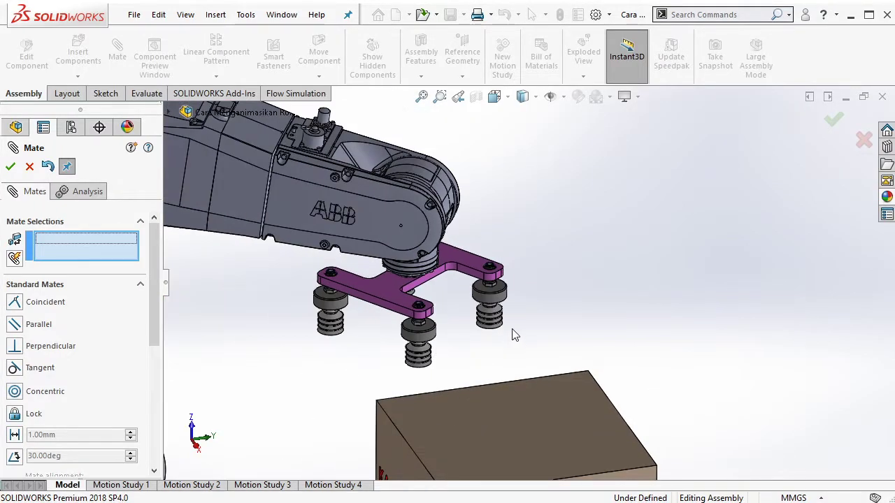
mouse_move(156, 327)
mouse_down()
mouse_move(153, 379)
mouse_move(152, 323)
mouse_up()
- Add a Width mate centring the gripper bracket between two opposite box side faces
click(14, 244)
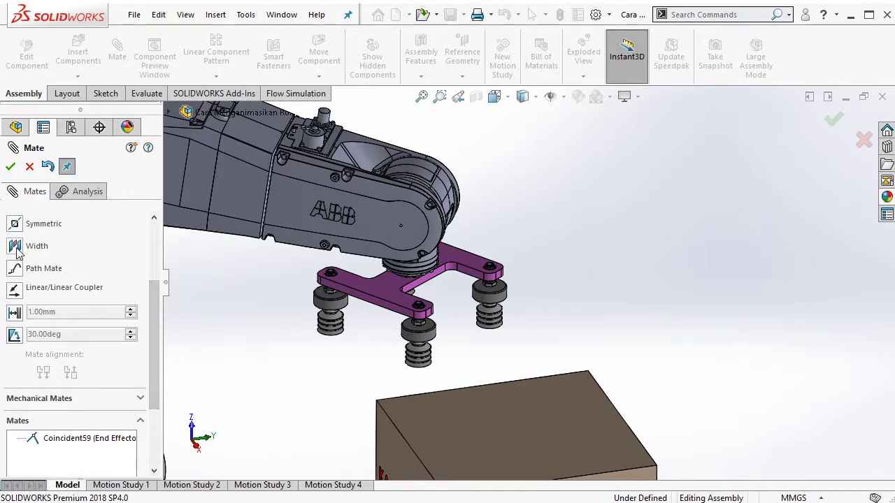
scroll(430, 297, down, 3)
click(429, 297)
mouse_move(430, 297)
middle_down()
mouse_move(540, 344)
mouse_move(536, 355)
mouse_move(589, 326)
mouse_move(453, 369)
middle_up()
click(535, 355)
click(454, 363)
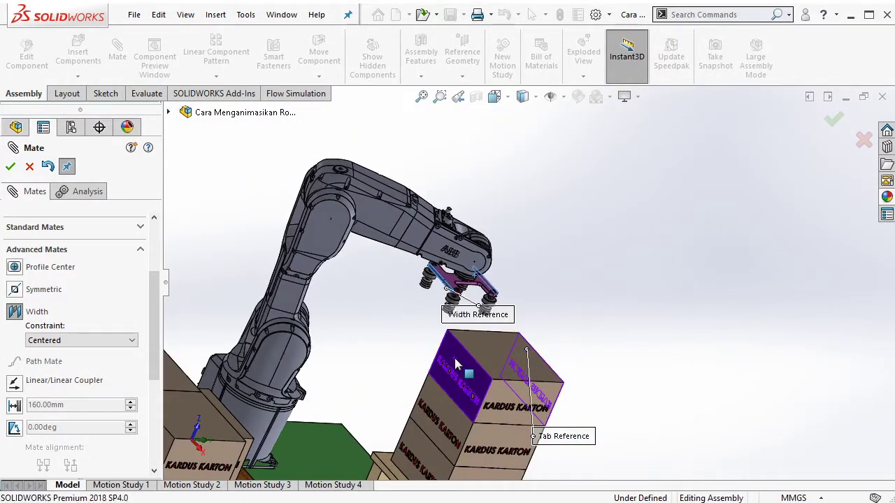
right_click(455, 363)
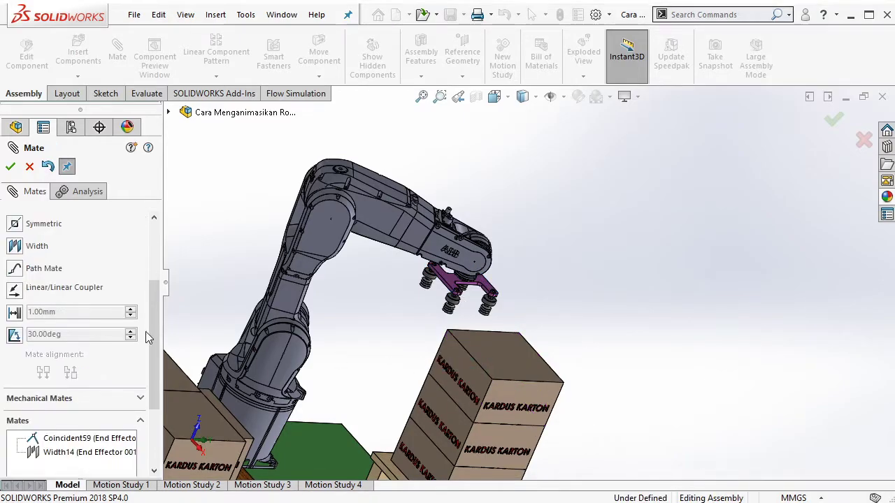
- Add a second Width mate between the bracket's other faces and the box front
click(23, 253)
scroll(489, 280, down, 3)
scroll(482, 252, down, 2)
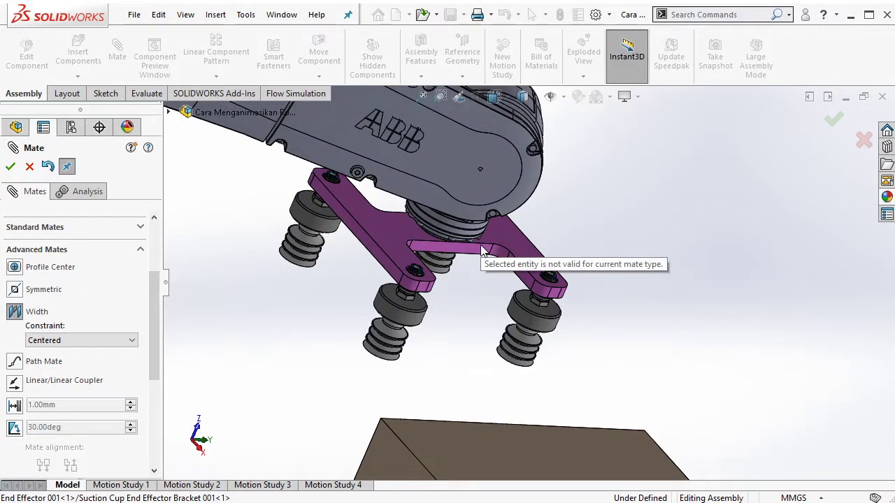
click(480, 249)
mouse_move(489, 255)
middle_down()
mouse_move(315, 281)
mouse_move(553, 208)
middle_up()
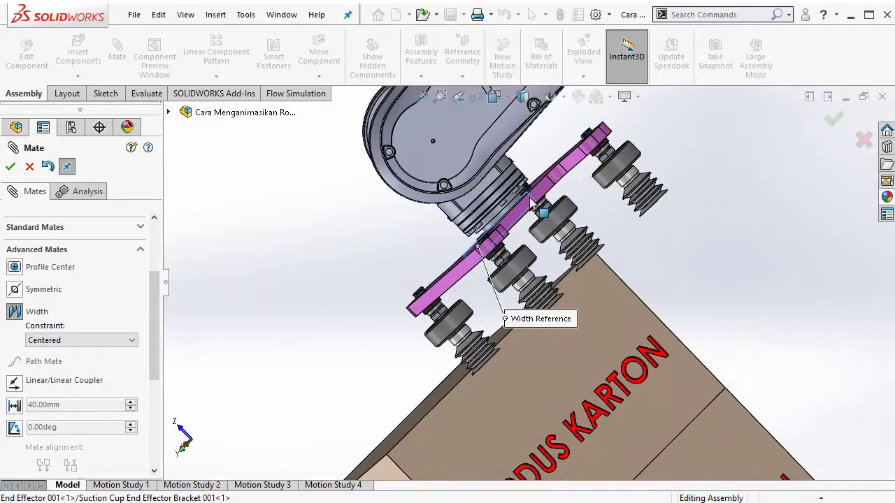
click(593, 327)
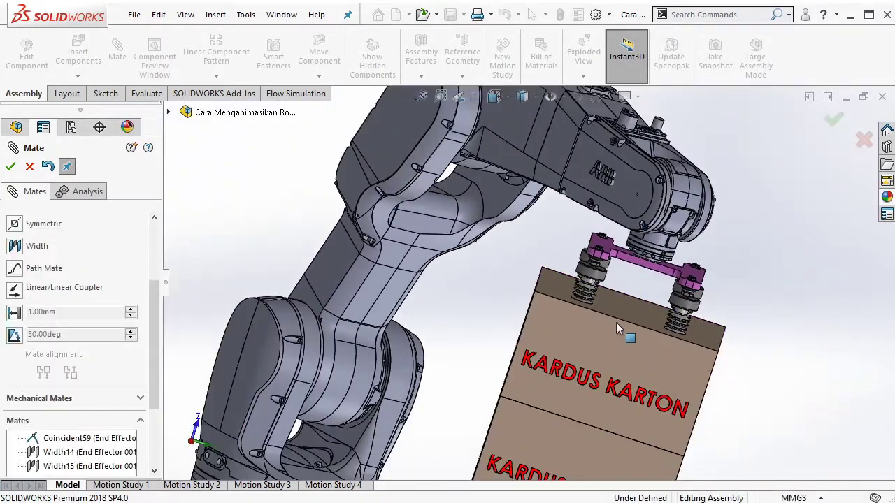
middle_drag(615, 323, 581, 311)
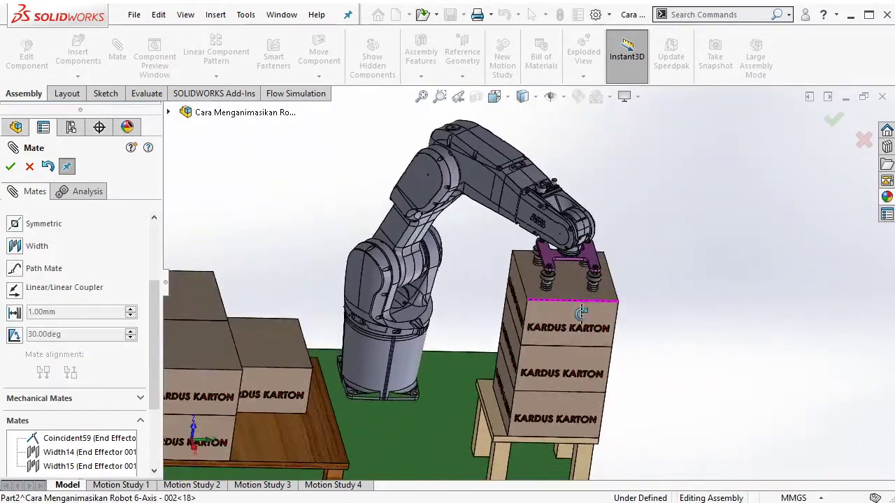
key(Escape)
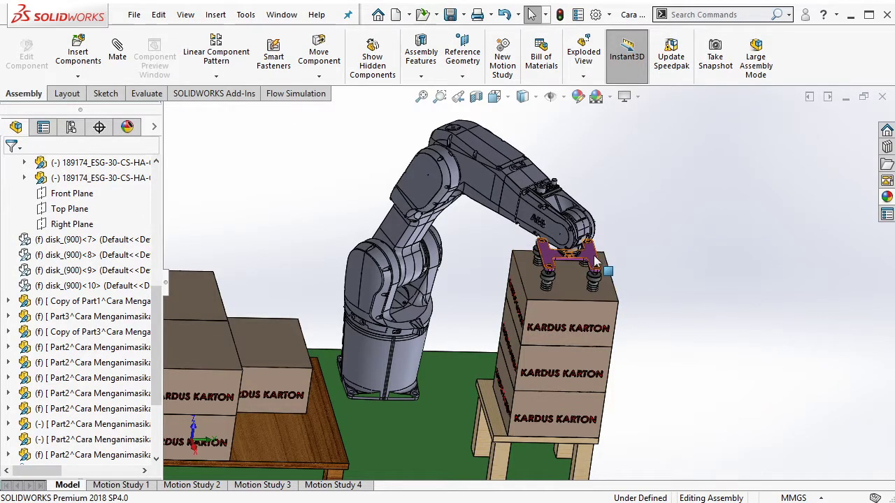
- Float the top box and make its side face coincident with the lower box's side face
drag(594, 260, 599, 279)
scroll(601, 343, down, 3)
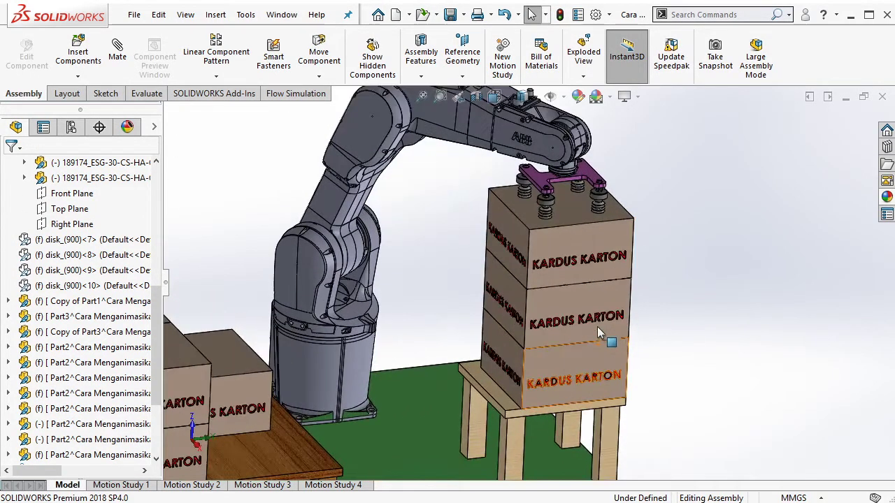
right_click(591, 240)
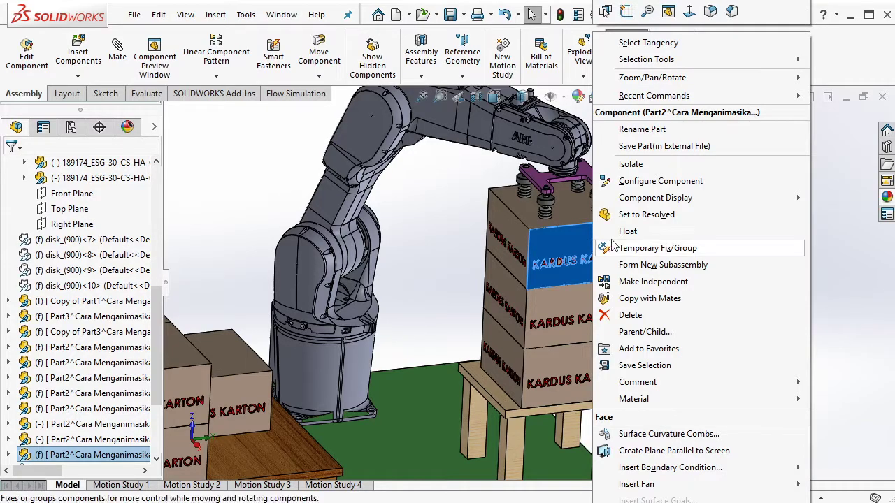
click(627, 231)
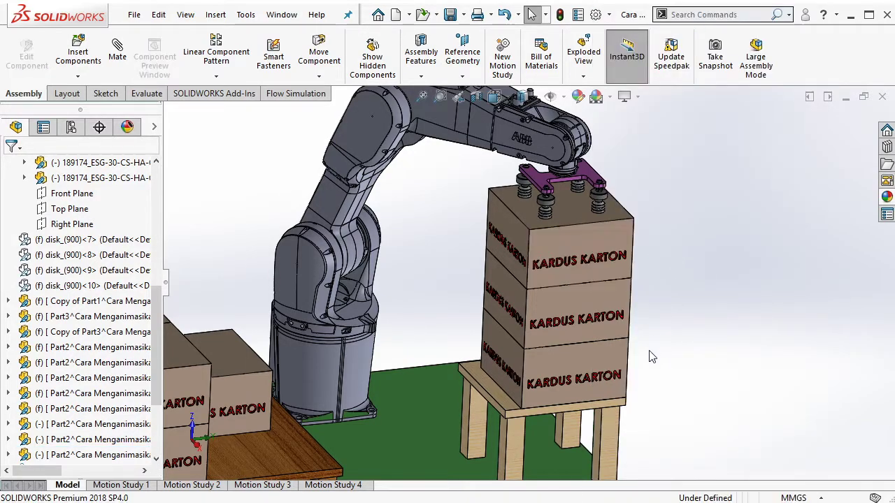
click(603, 241)
click(791, 159)
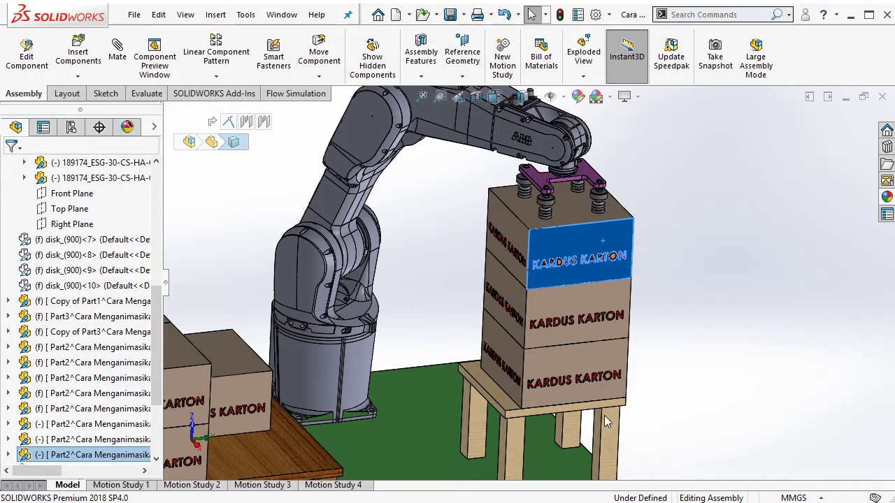
click(603, 405)
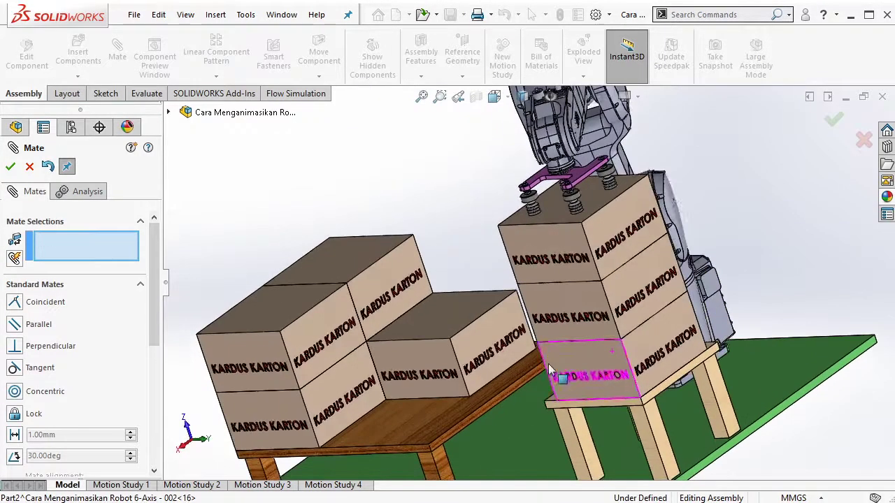
middle_drag(602, 405, 580, 374)
click(627, 202)
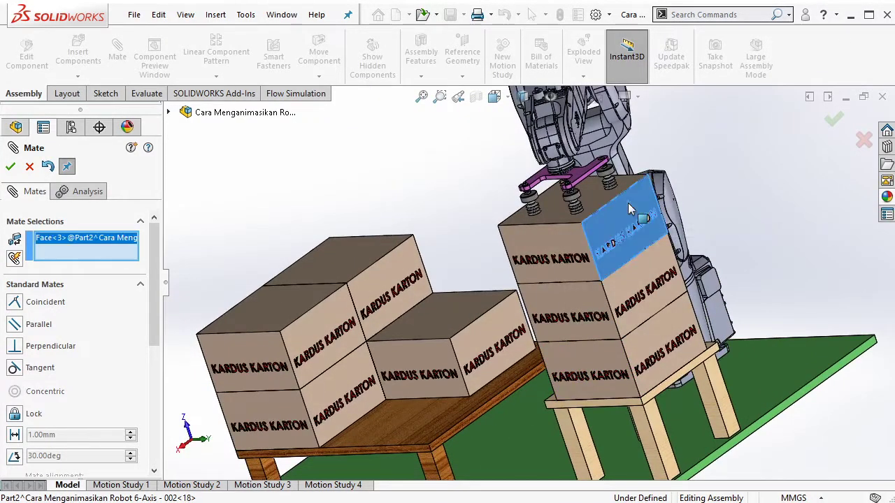
click(704, 363)
key(Return)
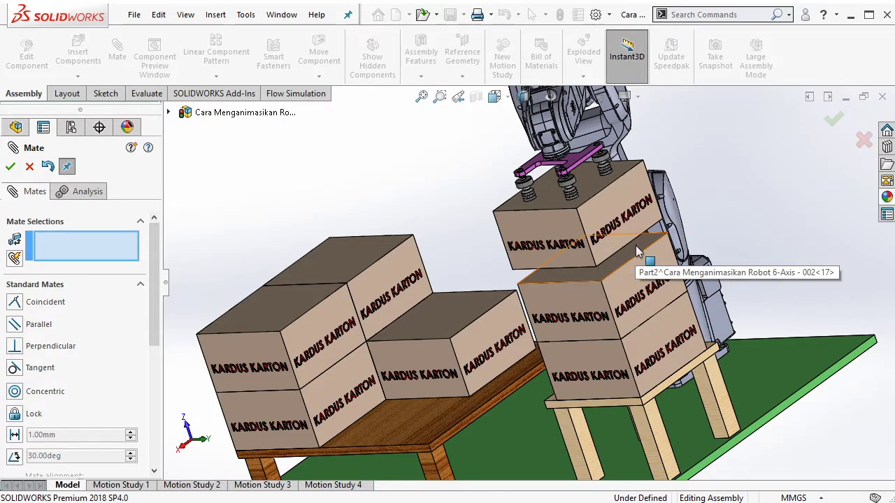
- Add a 260*2 (520 mm) distance mate between the top box's underside and the stand's top
click(14, 436)
text(0)
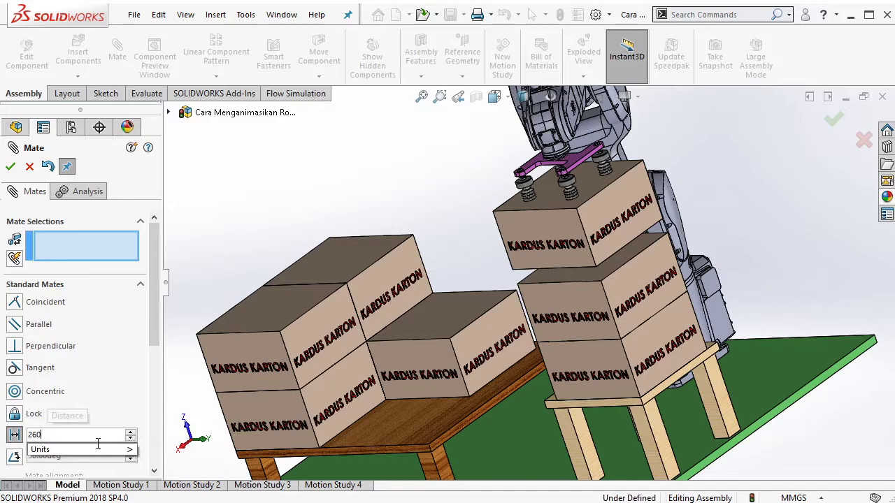
text(*)
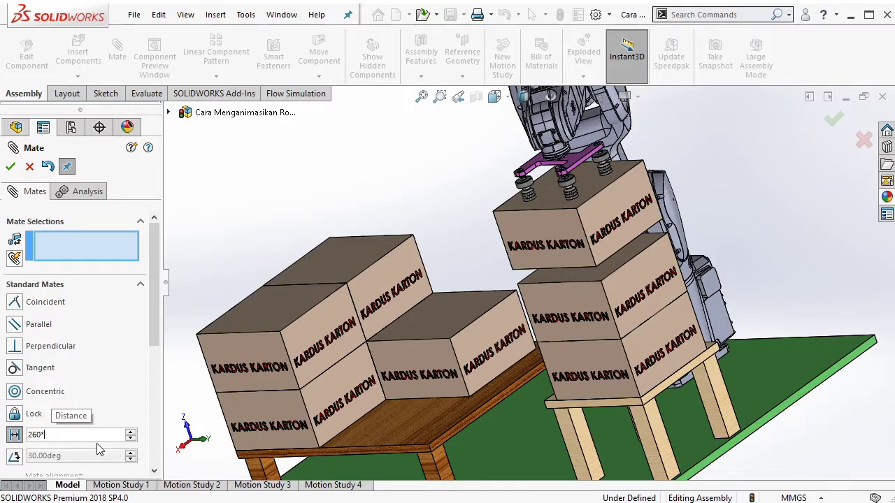
text(2)
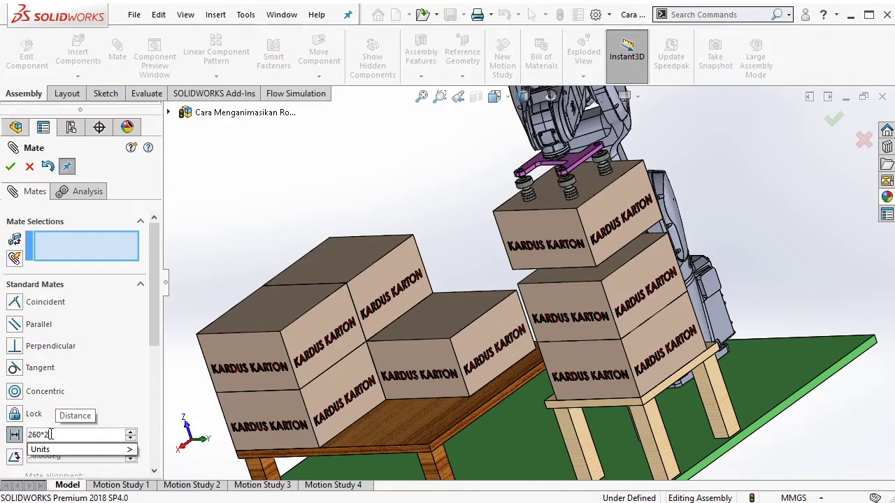
middle_drag(489, 314, 564, 203)
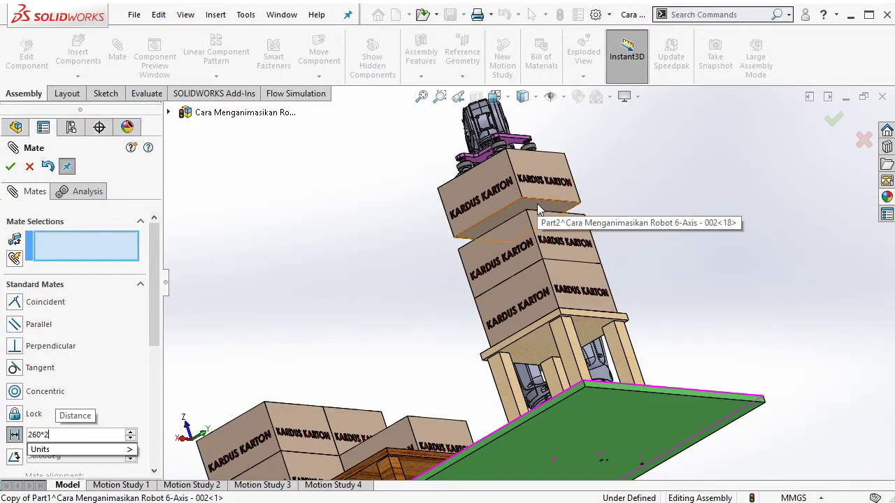
click(536, 203)
middle_drag(537, 203, 588, 314)
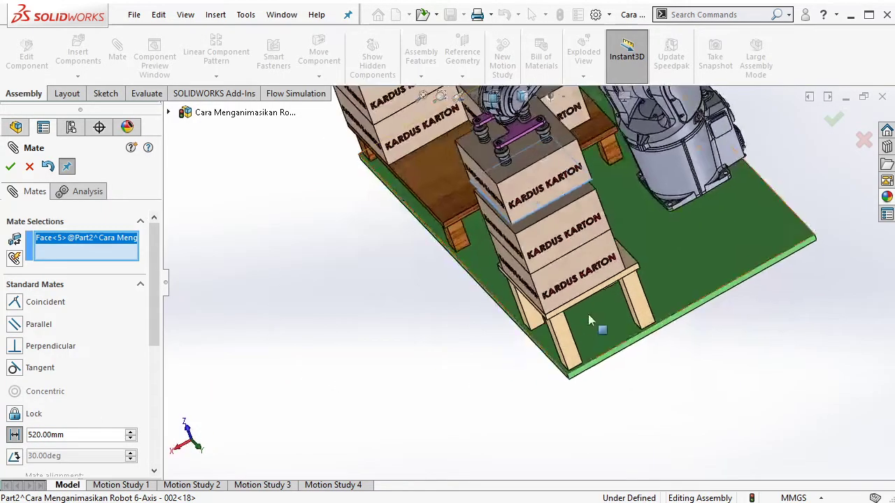
click(631, 267)
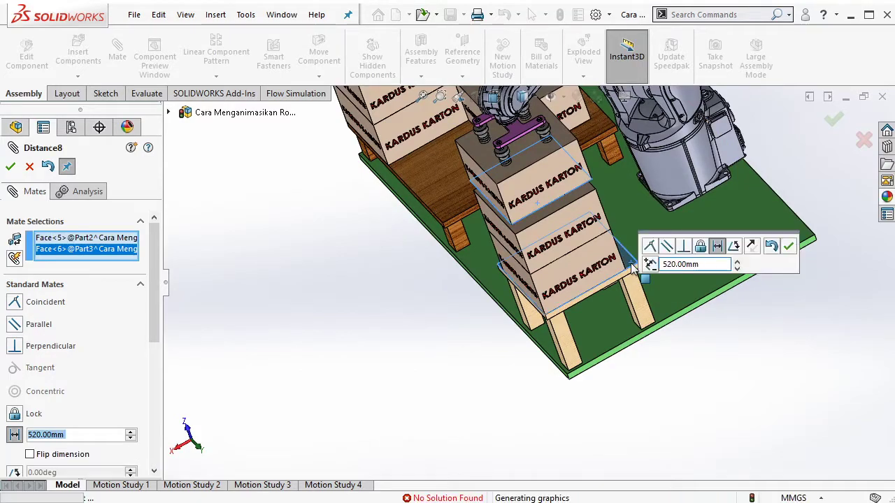
- Commit the 520 mm distance mate and close the Mate command
click(787, 246)
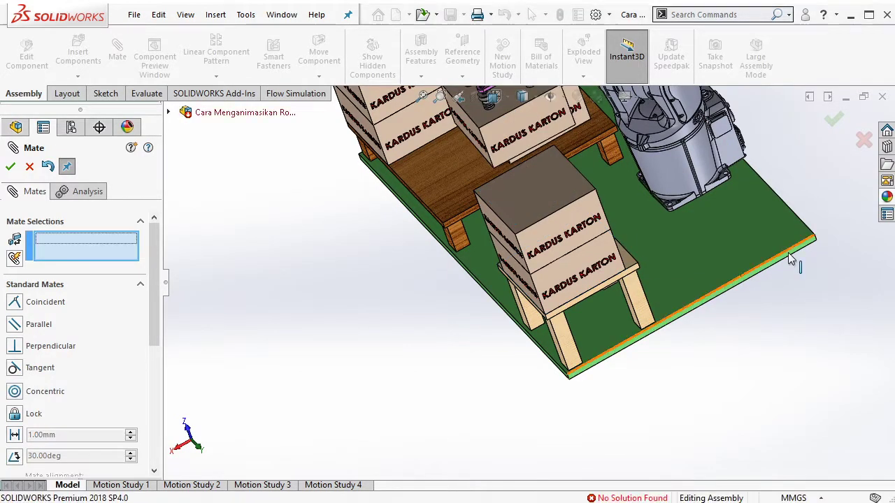
scroll(592, 275, up, 3)
middle_drag(591, 271, 138, 185)
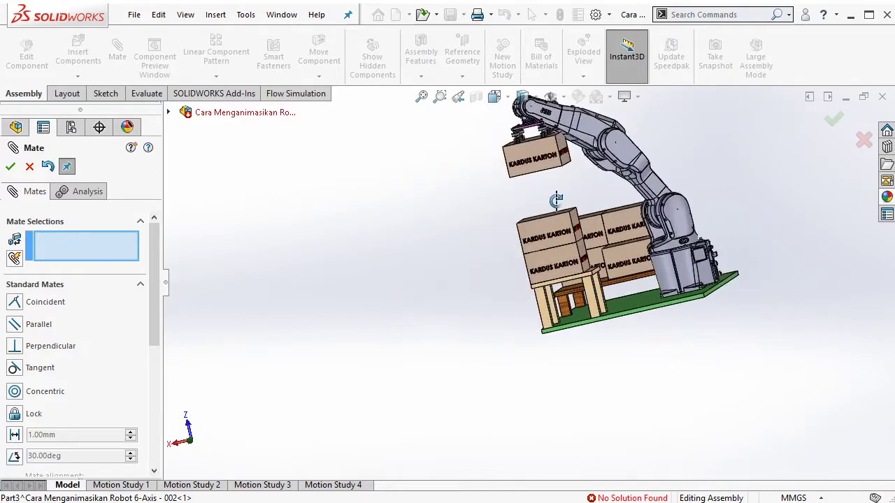
click(10, 166)
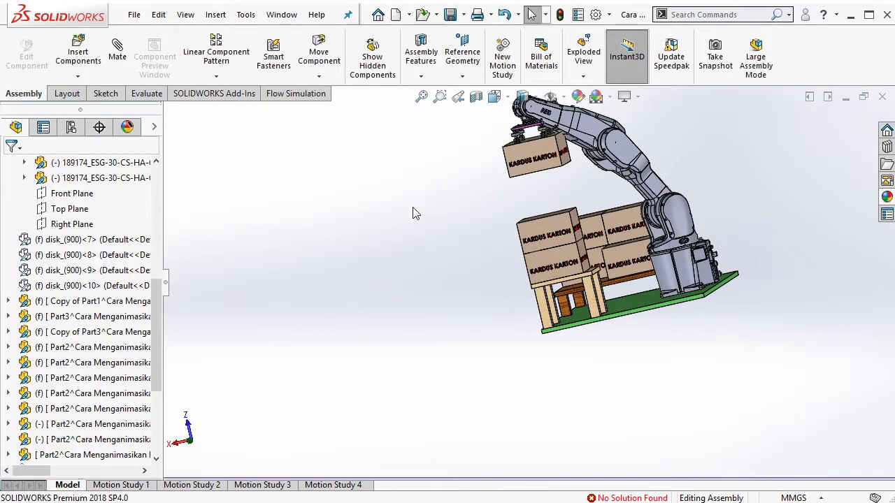
- Delete the failing Distance8 mate from the Mates folder
scroll(490, 182, down, 2)
click(533, 162)
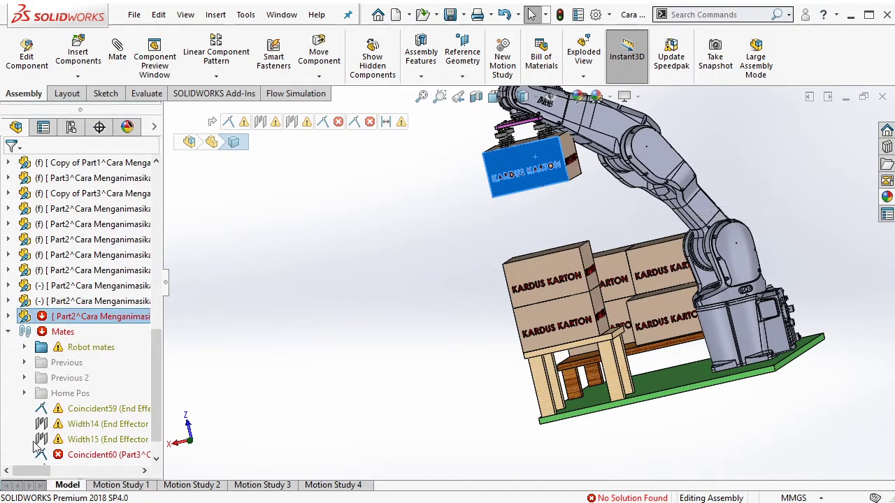
scroll(81, 441, down, 2)
click(89, 454)
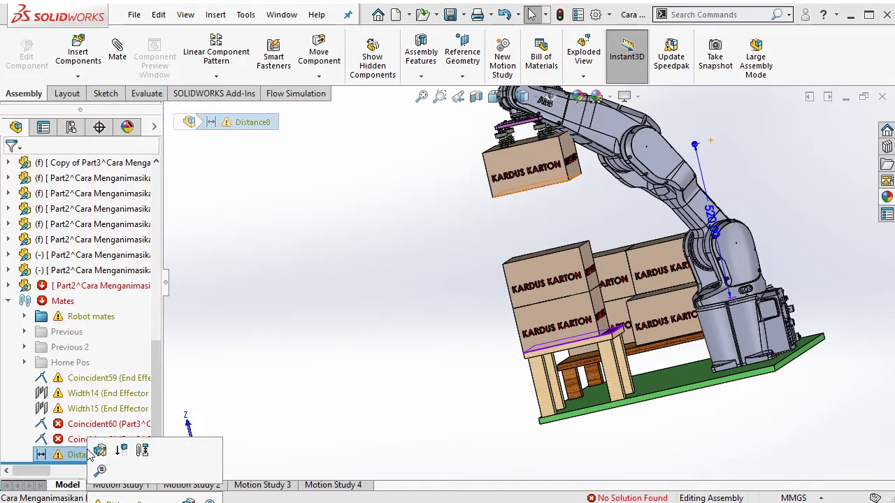
key(Delete)
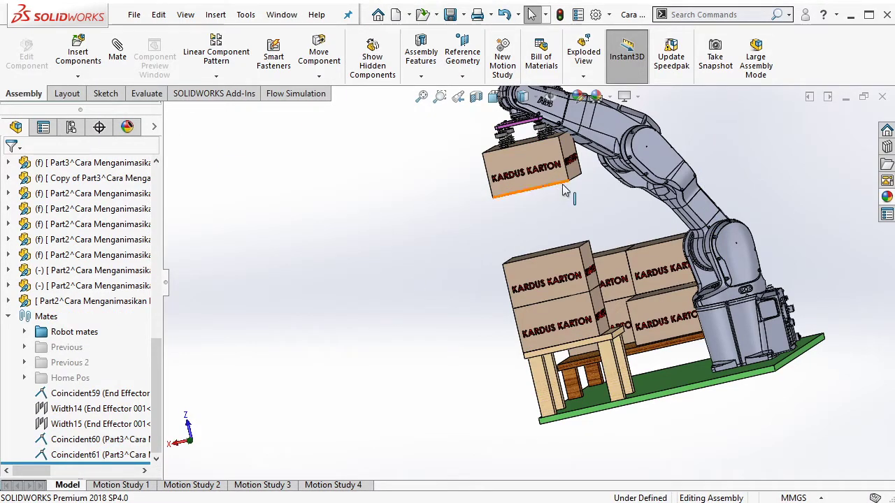
scroll(566, 188, down, 2)
scroll(566, 187, down, 3)
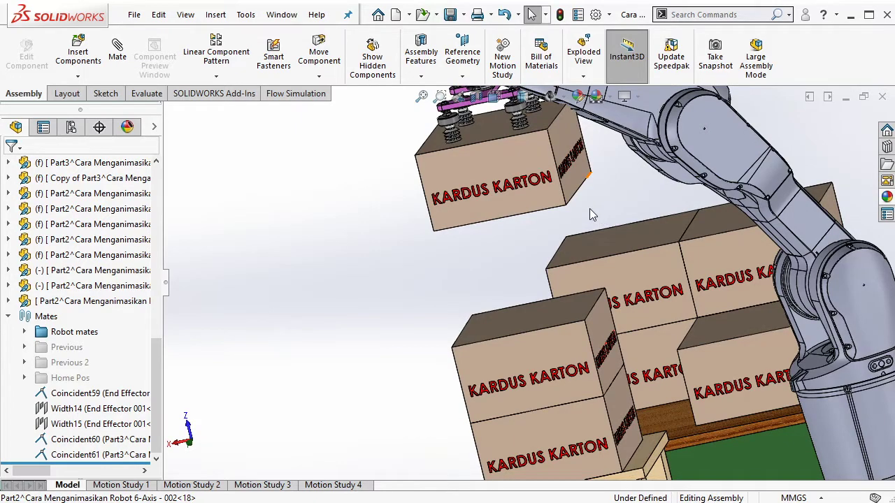
- Measure the held box's corner coordinates and its vertical edge, which reads 150 mm
click(147, 93)
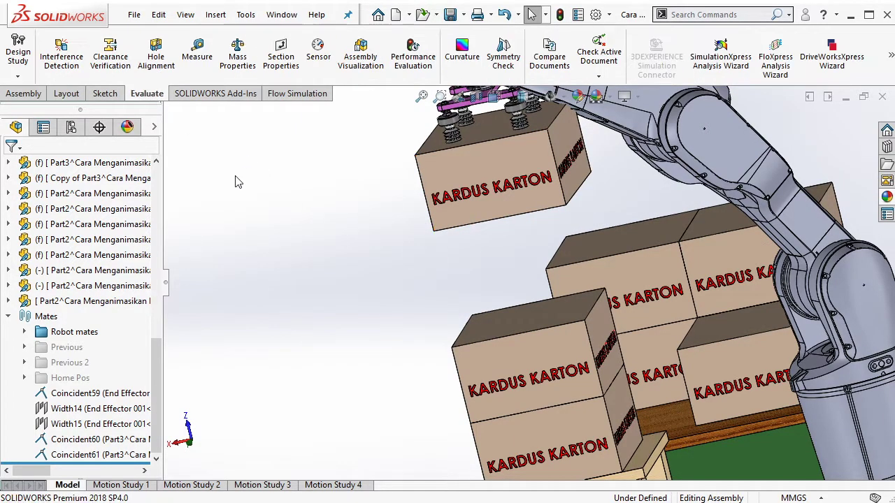
click(197, 56)
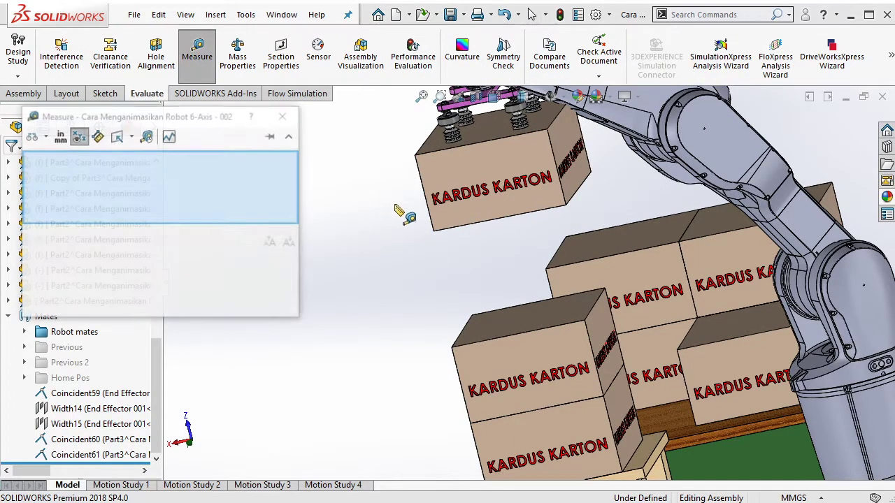
click(429, 213)
click(430, 214)
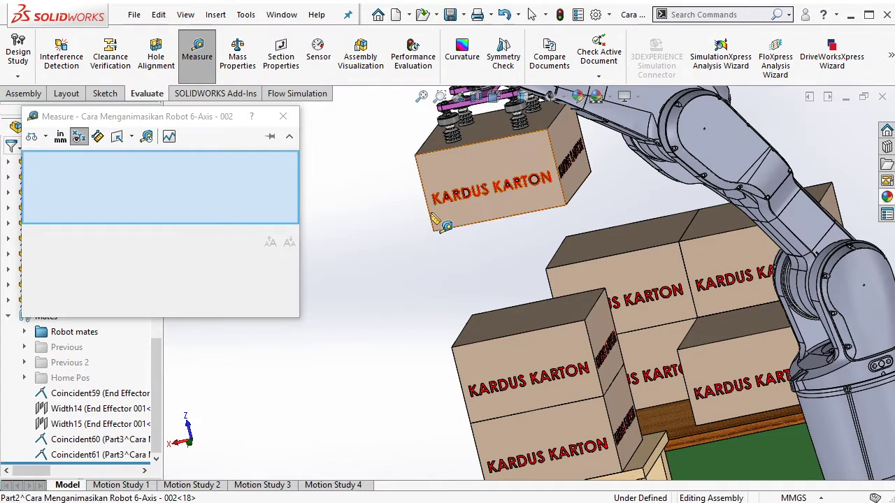
click(430, 214)
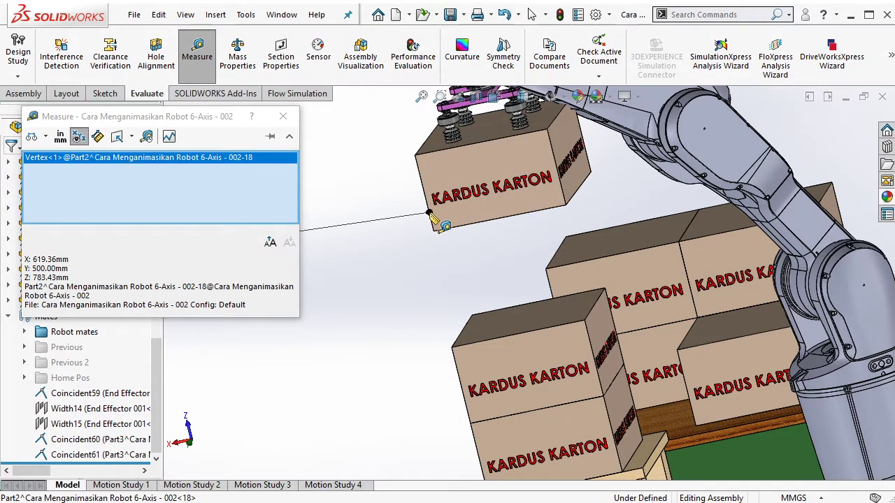
click(429, 214)
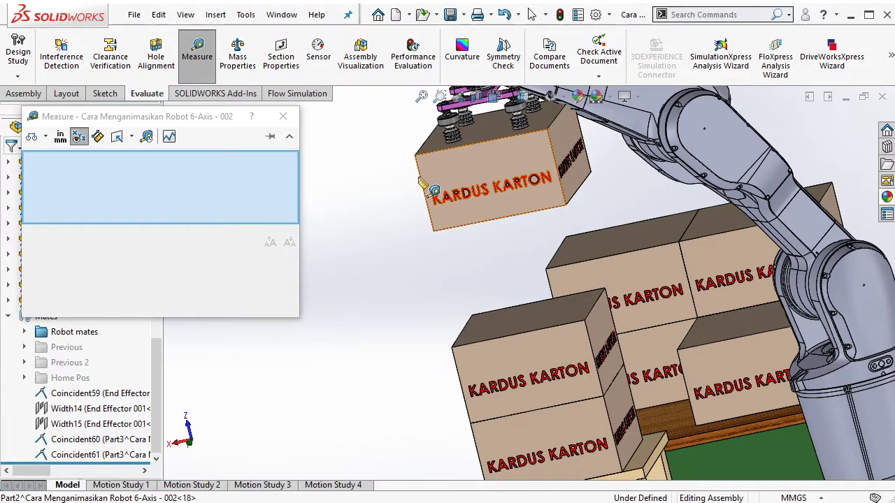
click(420, 177)
click(420, 176)
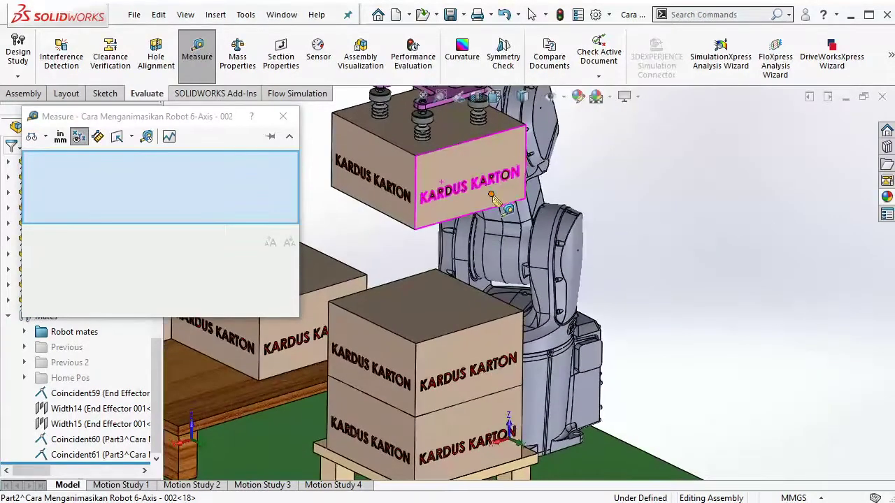
click(418, 187)
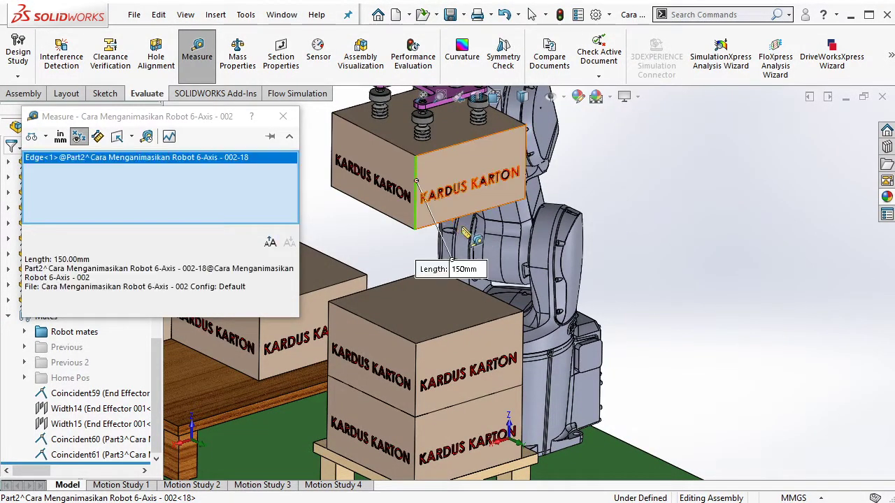
key(Escape)
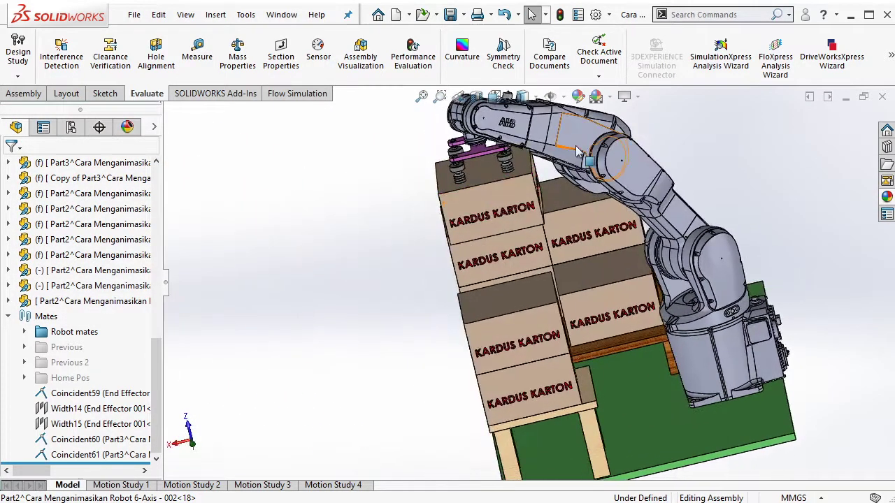
- Swing the robot arm down and add a 300 mm distance mate between the two box faces
click(601, 154)
drag(602, 153, 503, 185)
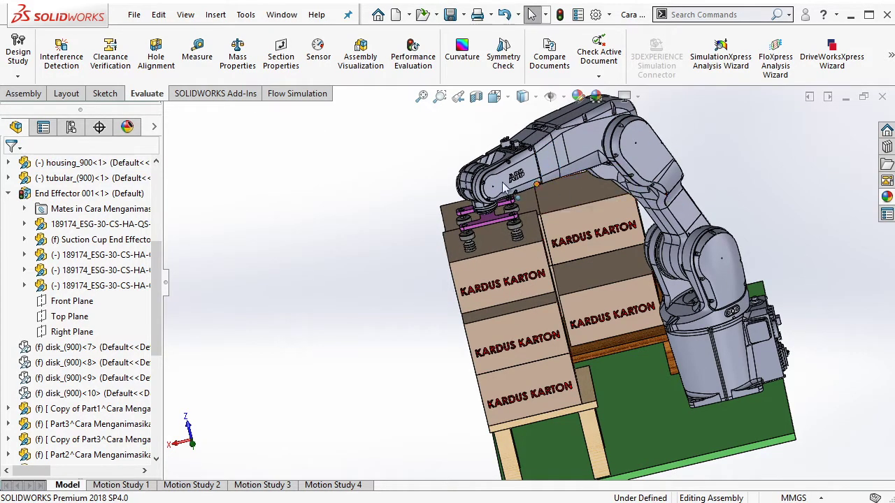
click(23, 93)
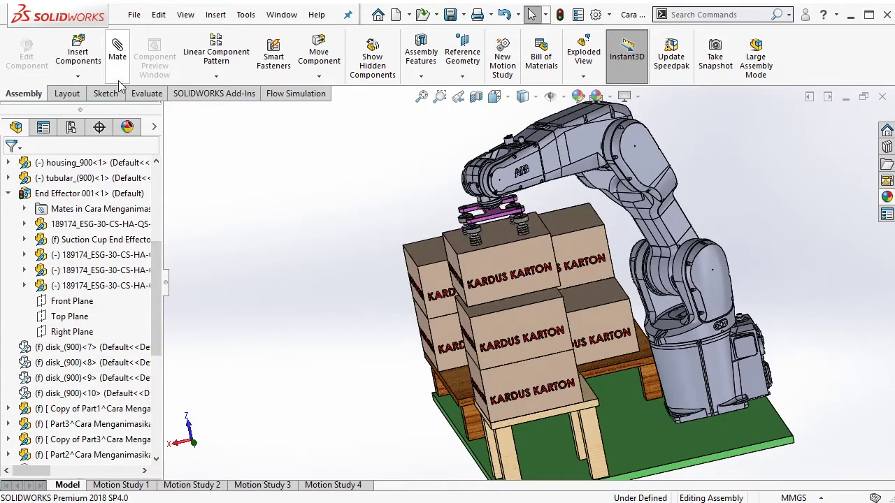
click(116, 52)
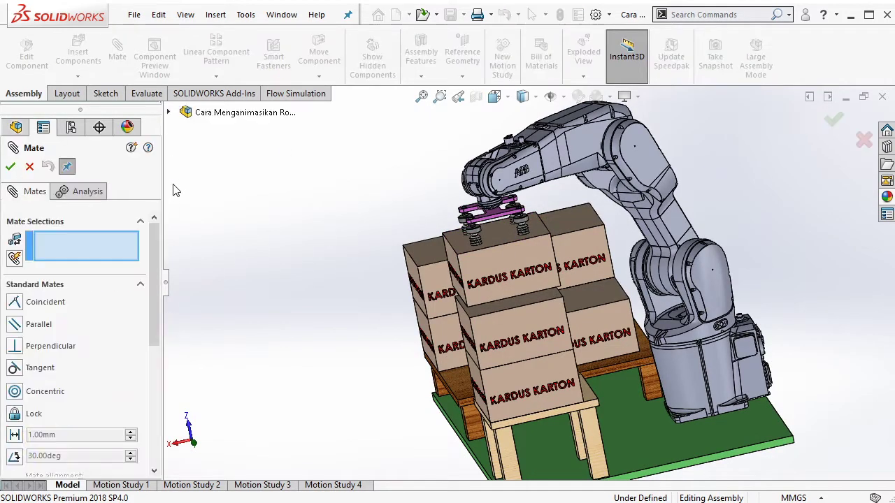
click(73, 436)
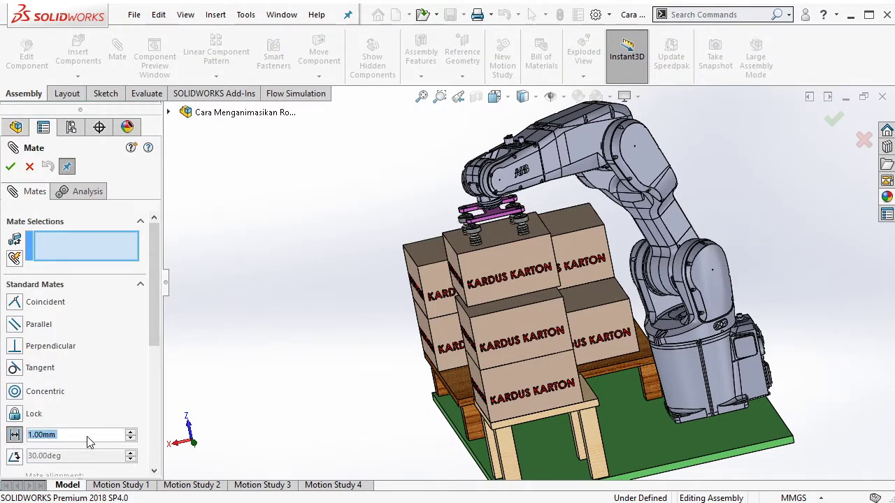
text(300)
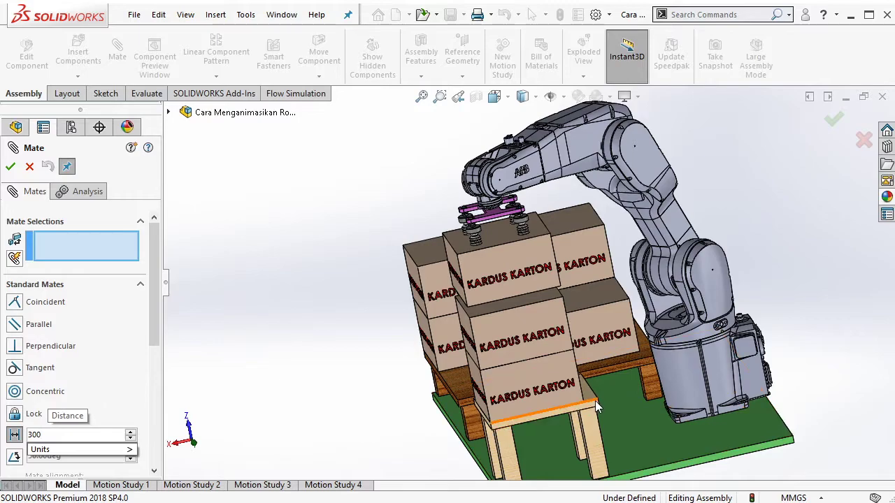
click(588, 395)
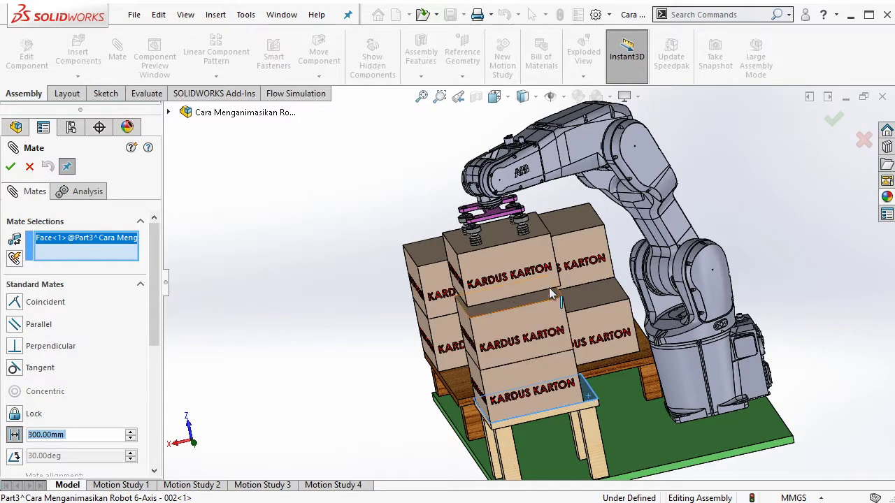
scroll(550, 293, down, 3)
click(528, 311)
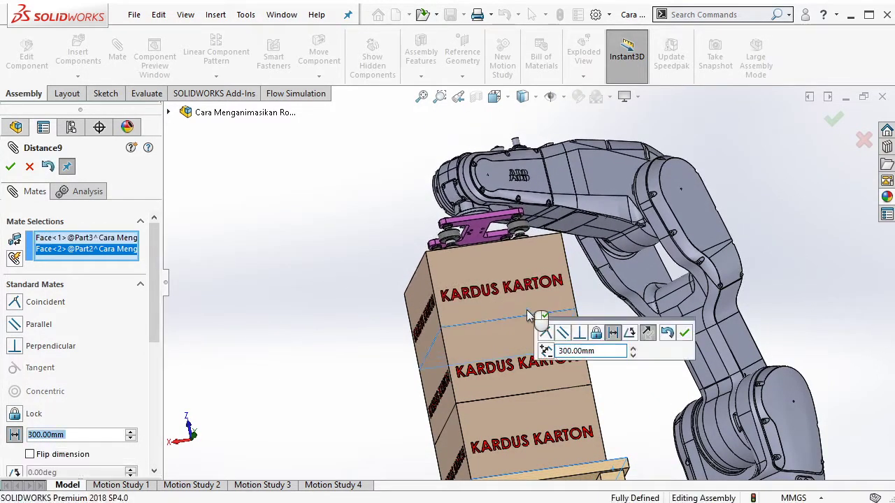
click(683, 333)
click(834, 119)
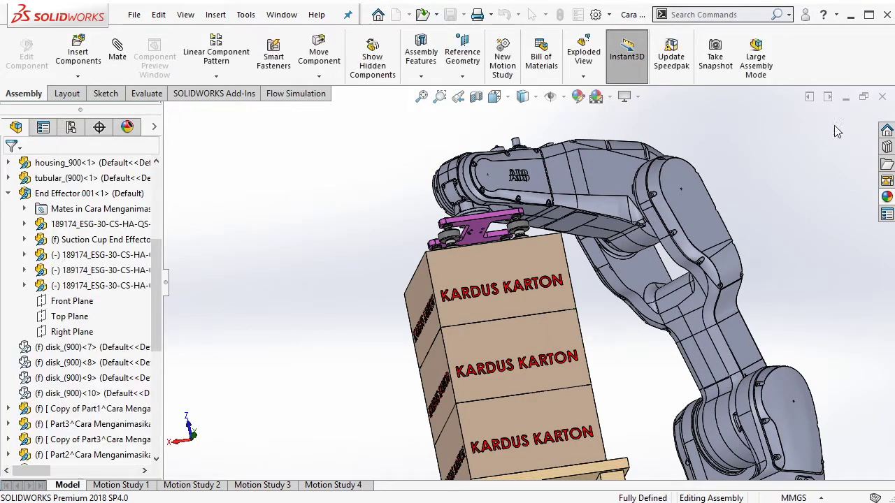
- Fit the assembly to view and select the first new mate, Coincident59
key(f)
scroll(121, 418, down, 10)
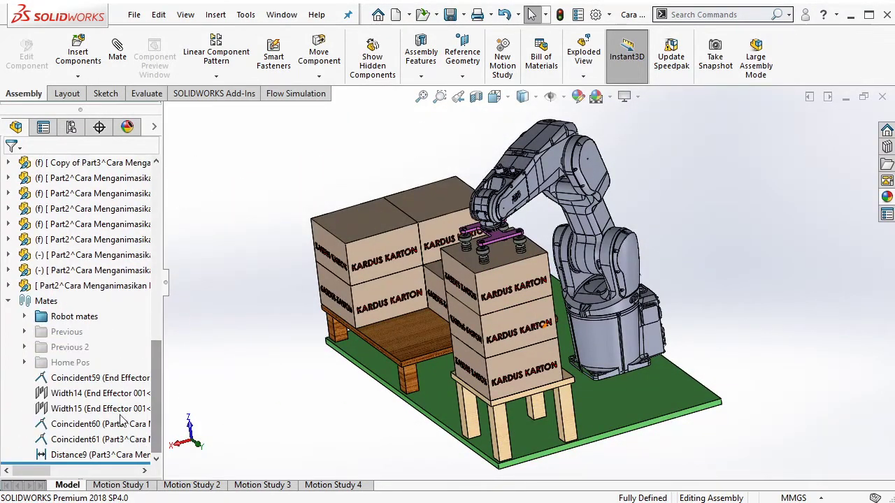
click(91, 379)
- Move mates Coincident59 through Distance9 into a new folder named 'Video Ep 05 - Pos 1'
shift+click(91, 455)
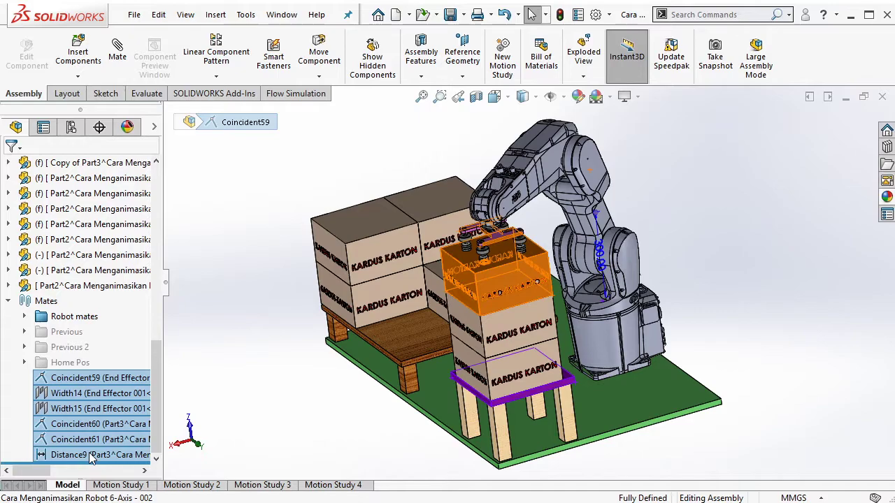
right_click(90, 454)
click(237, 409)
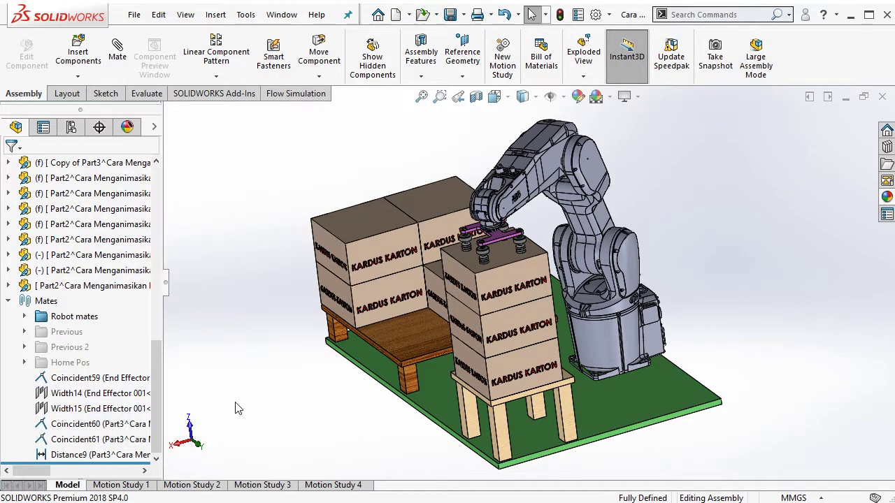
click(110, 381)
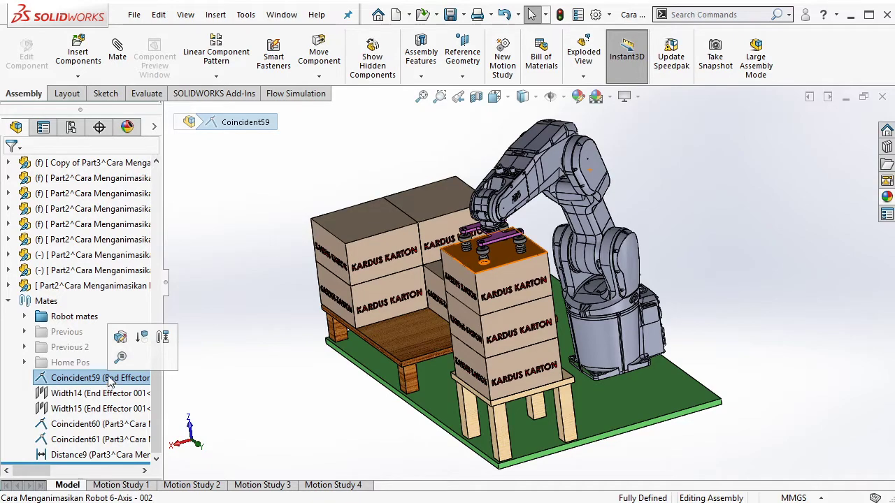
shift+click(106, 440)
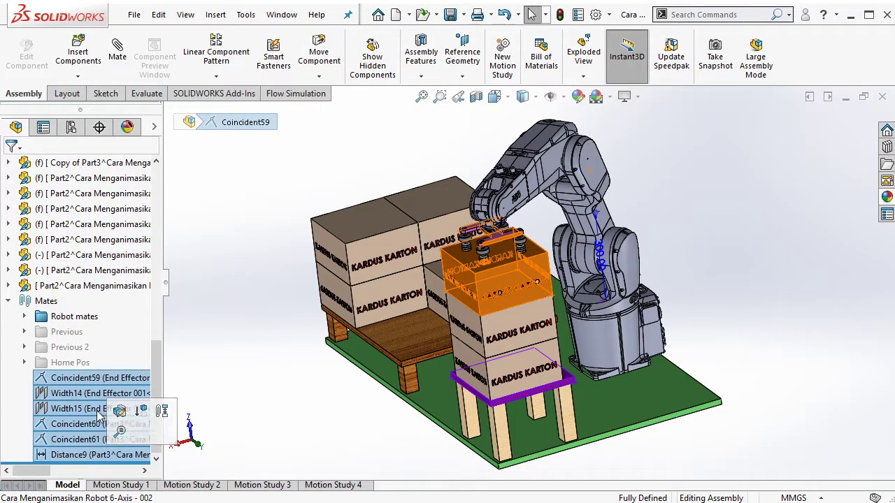
right_click(100, 415)
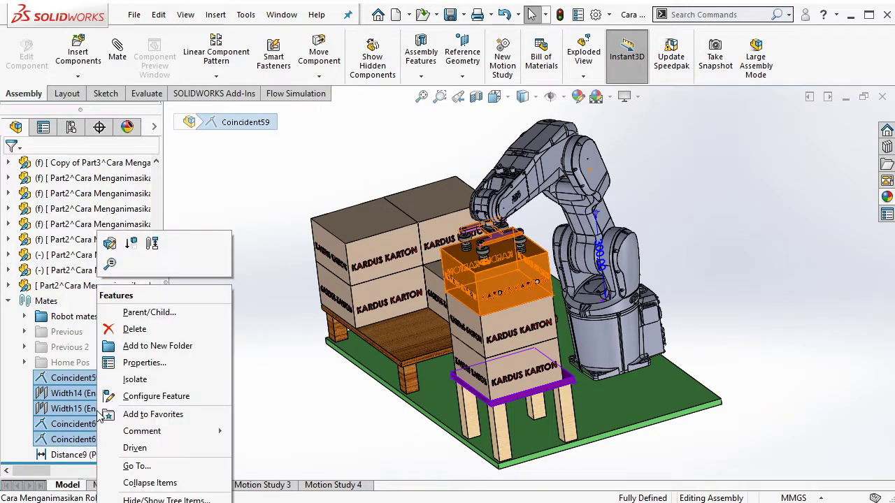
click(156, 353)
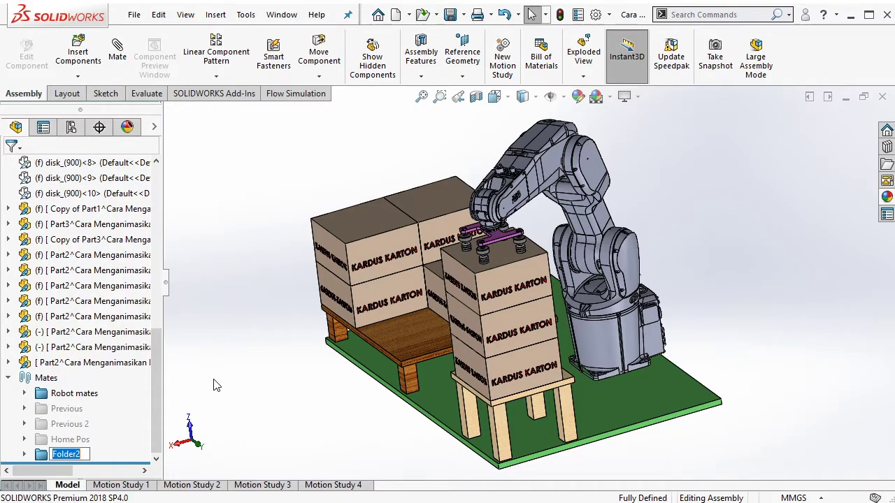
text(Video Ep 05 - Pos 1)
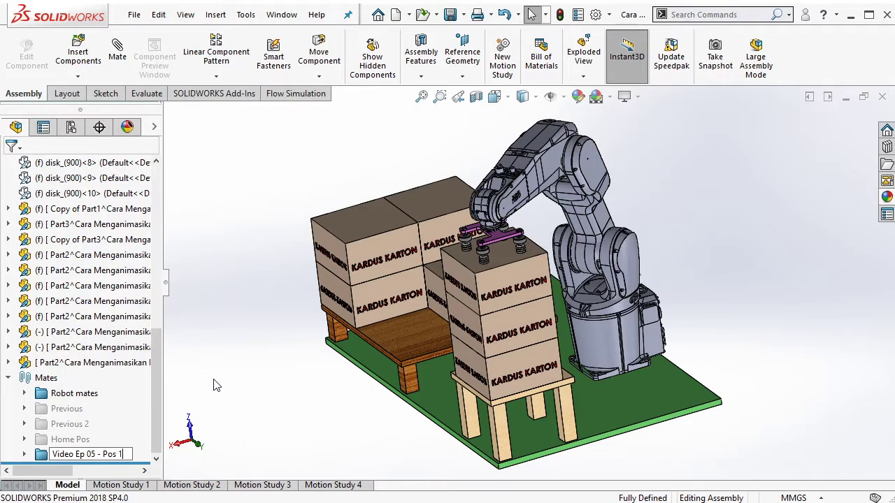
key(Return)
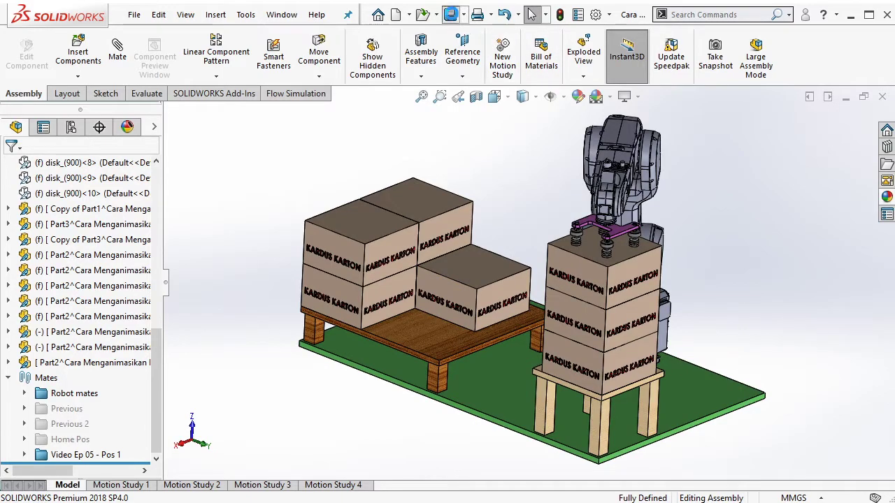
- Suppress the Pos 1 folder's mates and lift the top box off the stack toward the robot
mouse_move(517, 164)
middle_down()
mouse_move(651, 315)
mouse_move(566, 313)
mouse_move(531, 325)
middle_up()
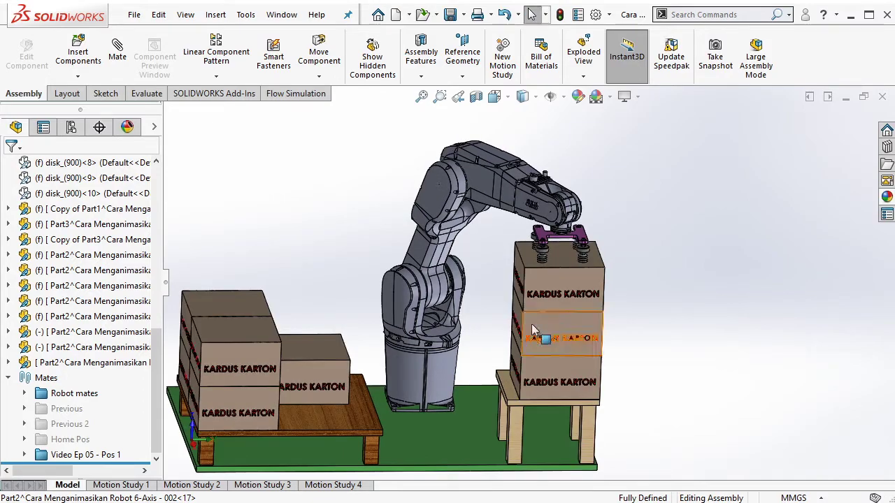
right_click(109, 454)
click(122, 279)
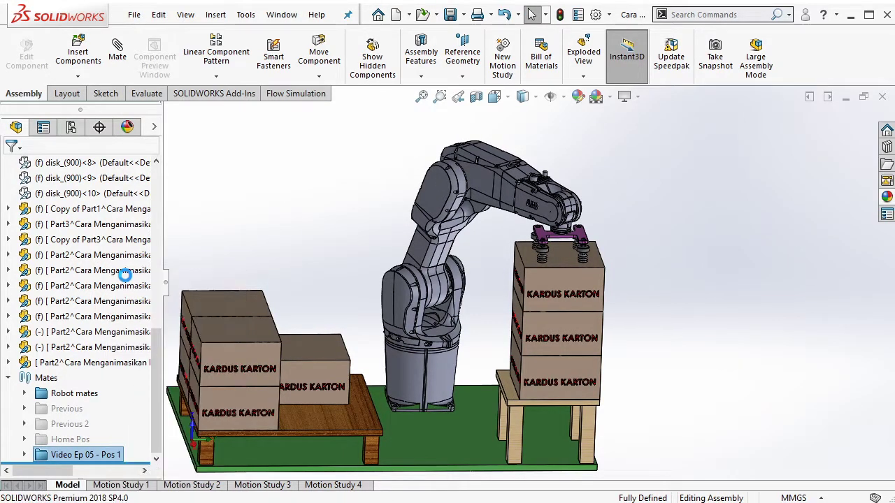
middle_drag(547, 315, 543, 266)
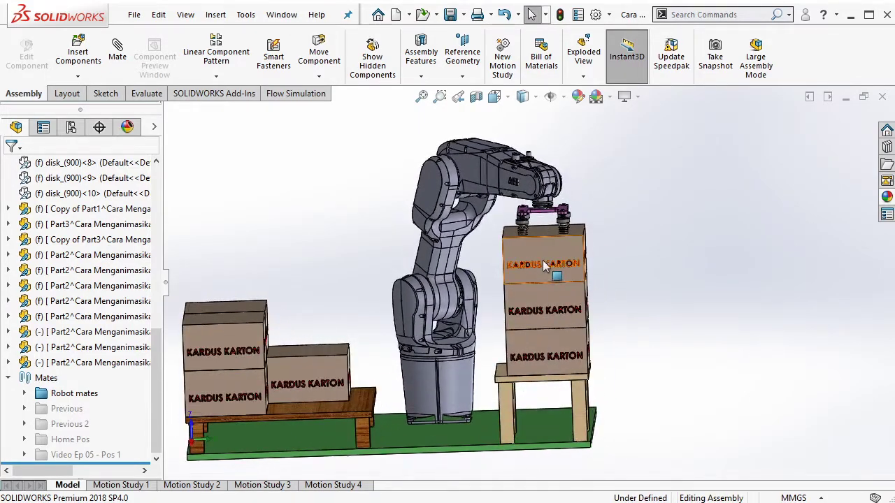
drag(548, 259, 575, 263)
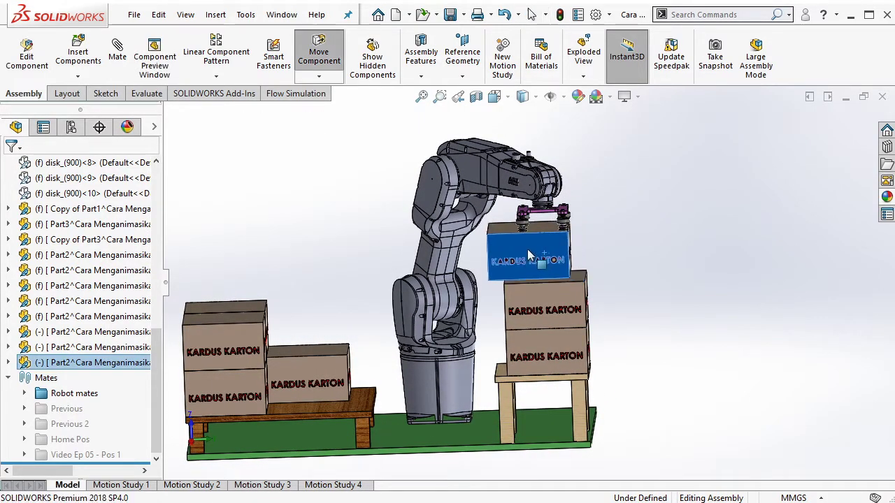
click(575, 262)
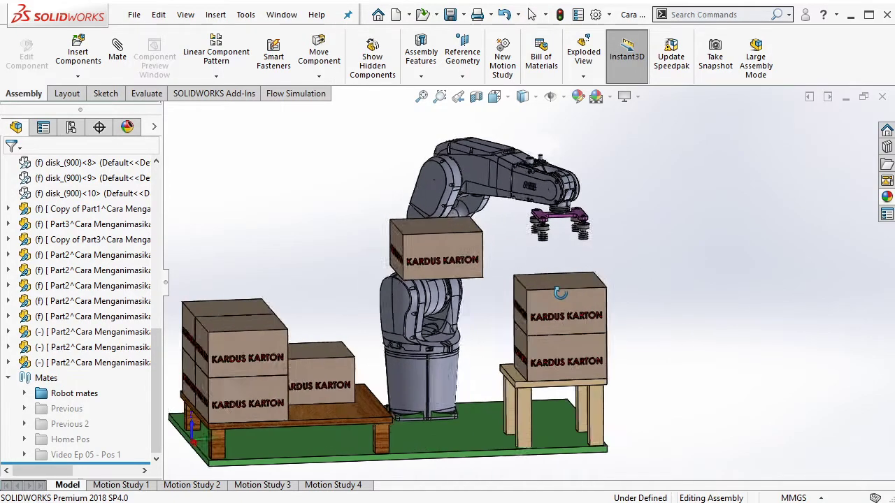
- Mate the hanging box's face coincident with the green base face
middle_drag(575, 263, 489, 316)
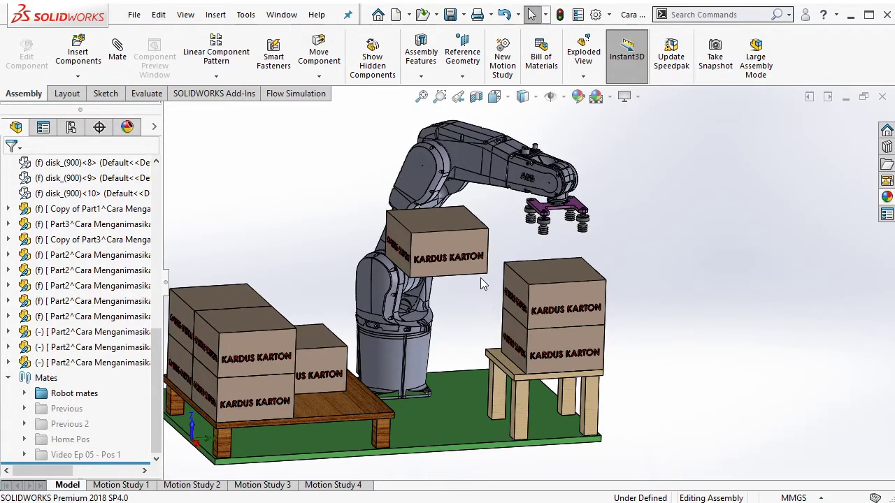
click(459, 241)
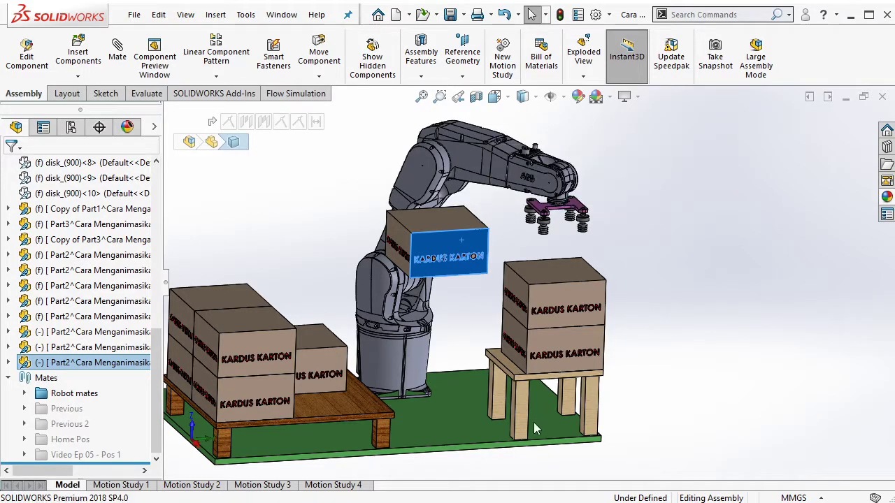
key(m)
click(520, 451)
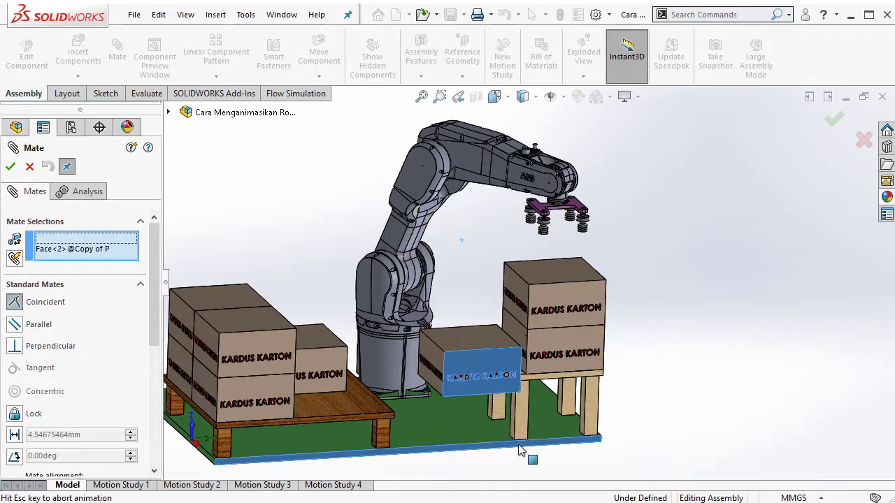
click(653, 464)
mouse_move(654, 464)
middle_down()
mouse_move(598, 362)
mouse_move(532, 370)
middle_up()
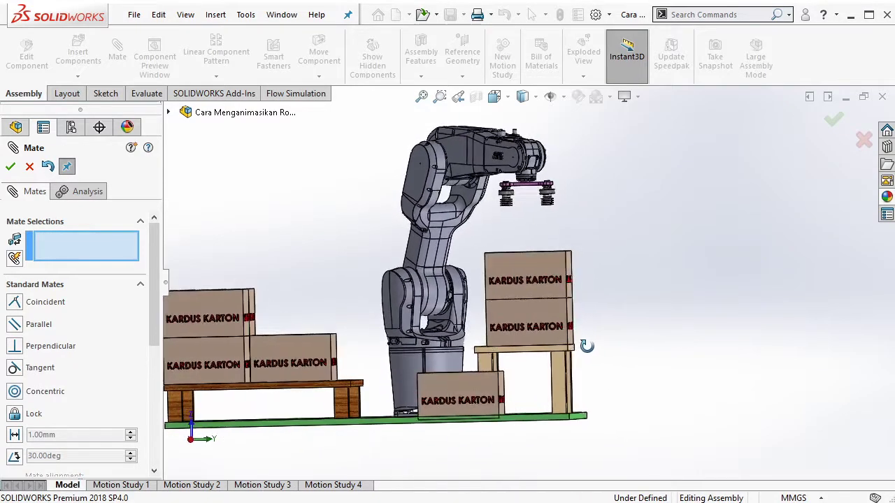
- Add a 550 mm distance mate between the raised box's face and the floor
mouse_move(477, 383)
mouse_down()
mouse_move(455, 218)
mouse_move(440, 214)
mouse_up()
middle_drag(440, 214, 449, 334)
click(436, 220)
click(445, 417)
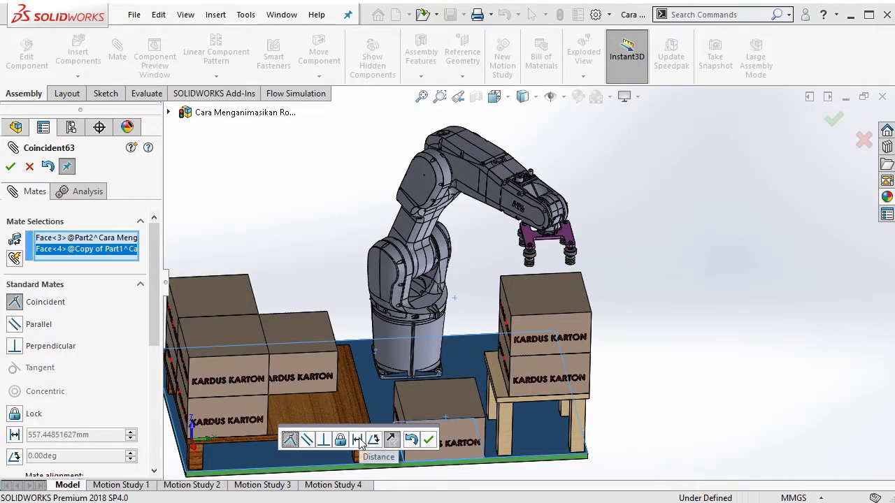
click(358, 439)
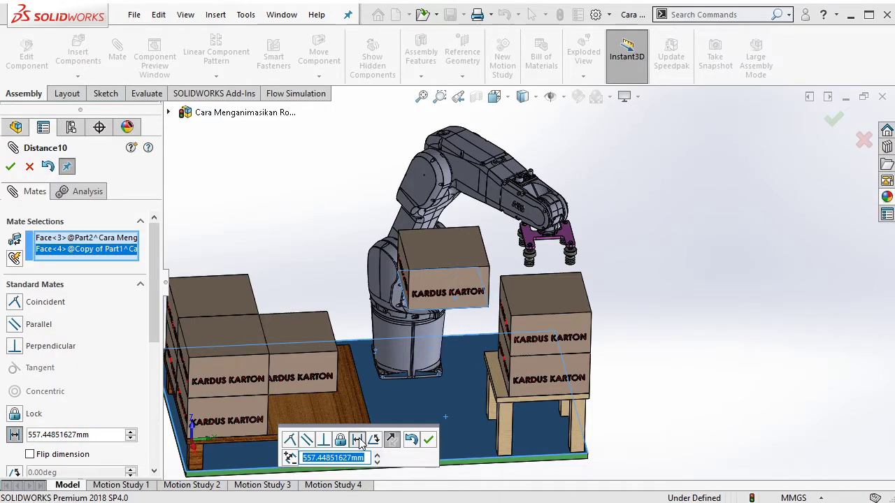
text(600)
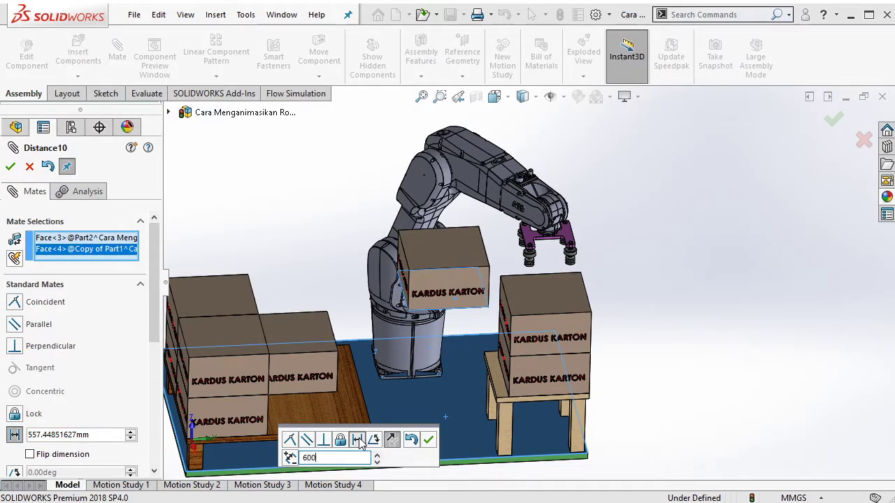
key(Return)
mouse_move(489, 265)
middle_down()
mouse_move(534, 257)
mouse_move(574, 280)
middle_up()
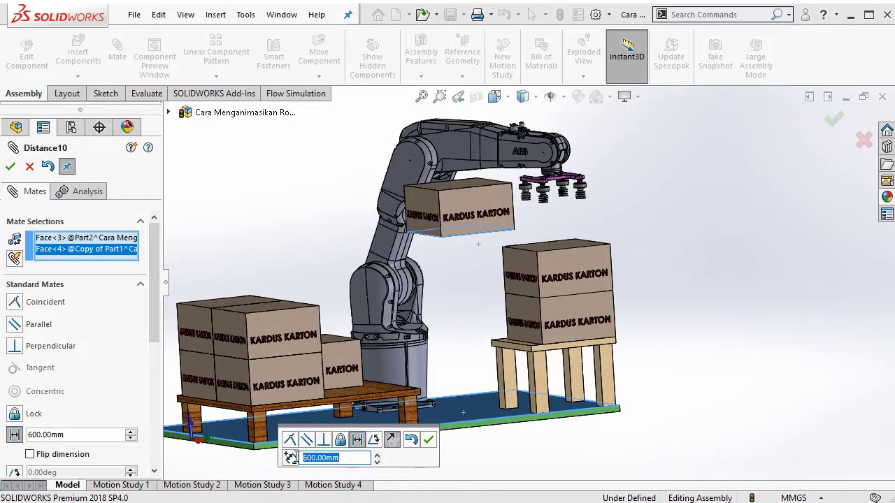
text(550)
key(Return)
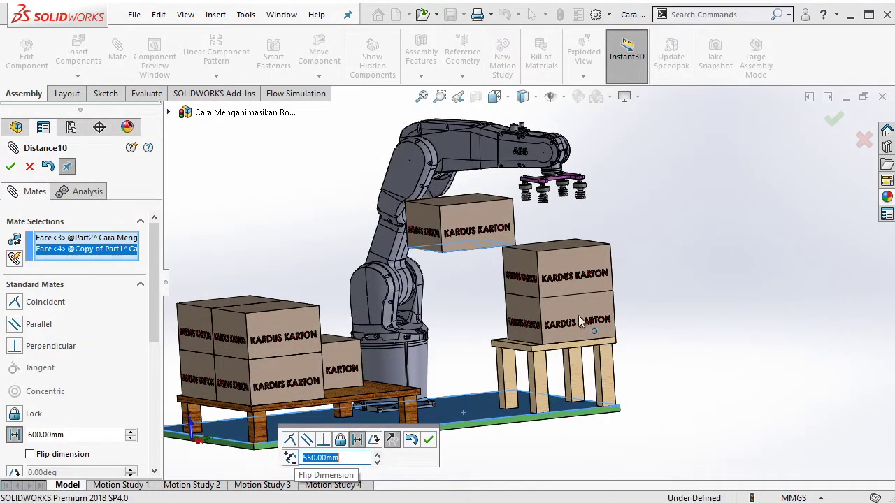
mouse_move(578, 315)
middle_down()
mouse_move(598, 288)
mouse_move(631, 290)
mouse_move(455, 448)
mouse_move(442, 287)
middle_up()
click(427, 438)
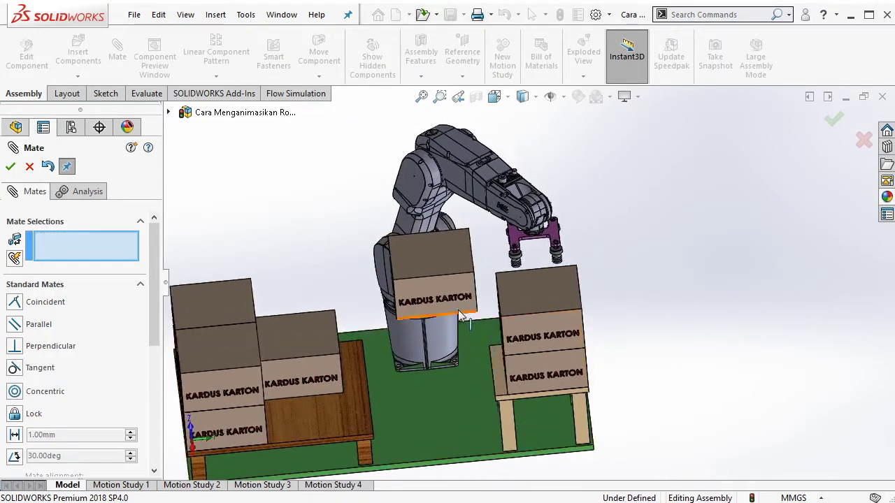
- Add a 100 mm distance mate between a table face and the box's side face
mouse_move(494, 384)
middle_down()
mouse_move(518, 386)
mouse_move(449, 150)
middle_up()
scroll(517, 383, down, 5)
click(496, 377)
scroll(496, 378, up, 5)
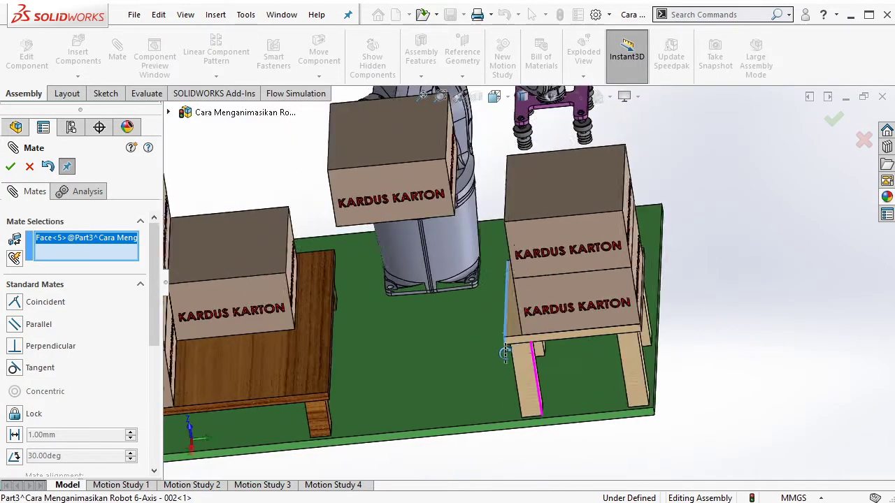
click(449, 150)
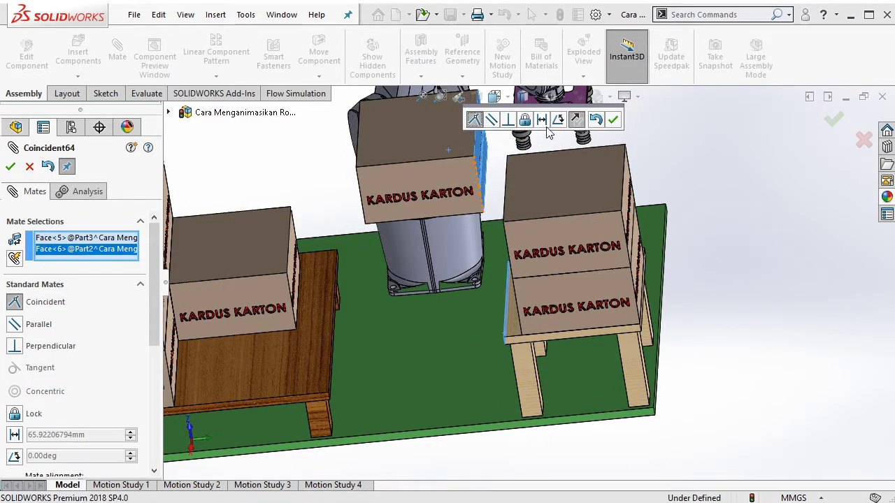
click(541, 119)
text(100)
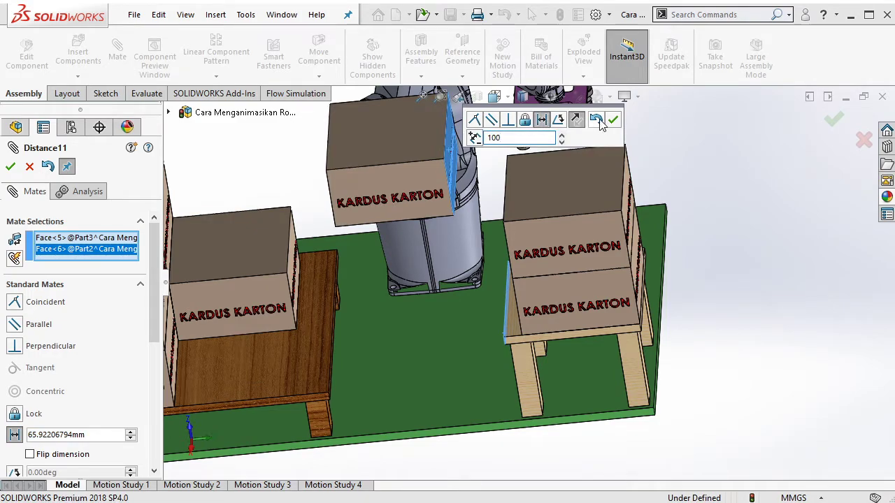
click(612, 119)
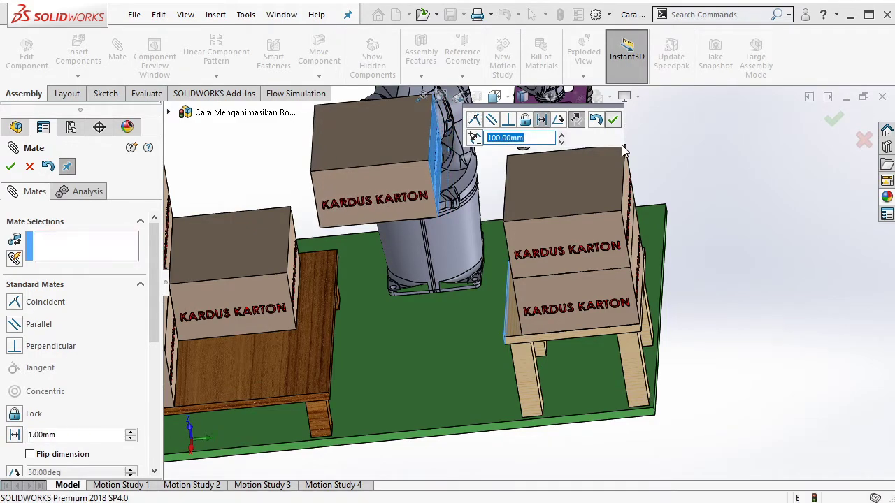
middle_drag(363, 210, 325, 221)
scroll(325, 222, up, 3)
key(Escape)
- Rotate the robot's upper arm and swing its base to bring the gripper into view
middle_drag(560, 217, 512, 184)
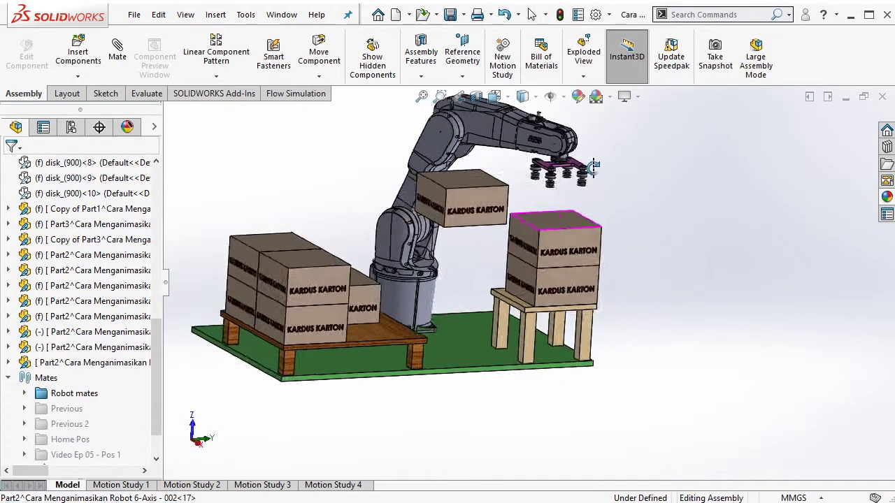
drag(458, 164, 466, 156)
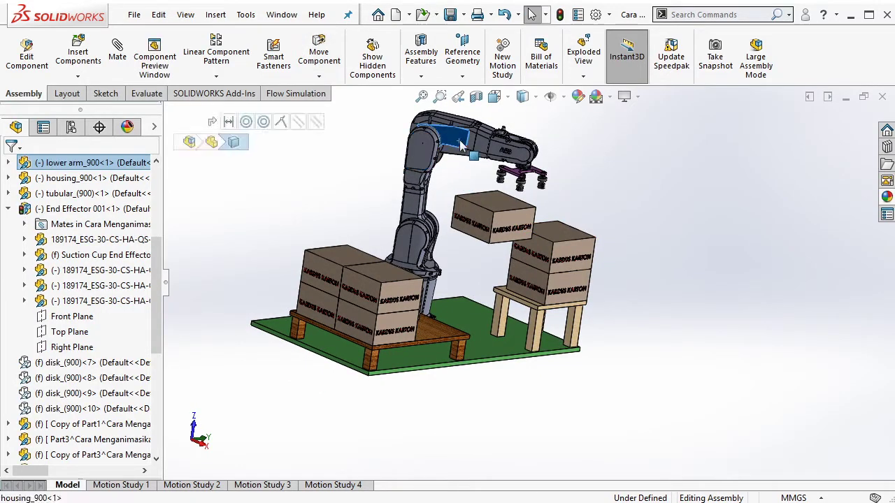
key(Escape)
scroll(456, 245, down, 3)
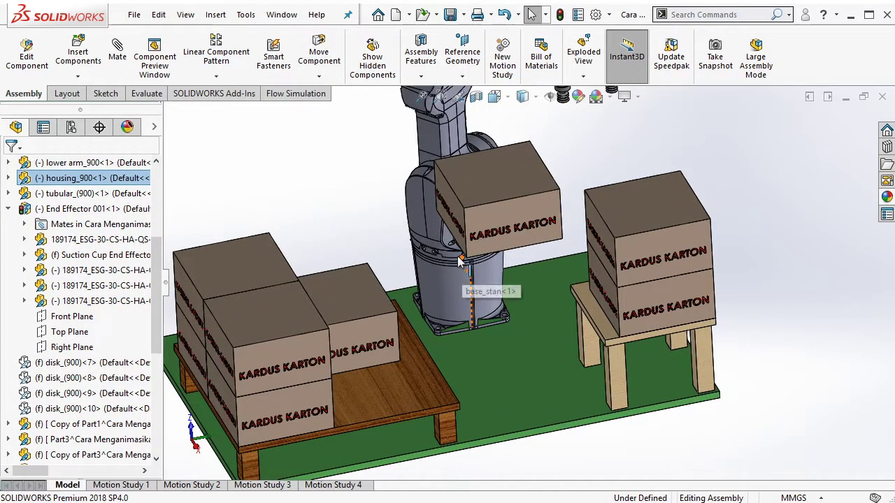
click(455, 257)
drag(455, 259, 434, 255)
scroll(538, 243, up, 3)
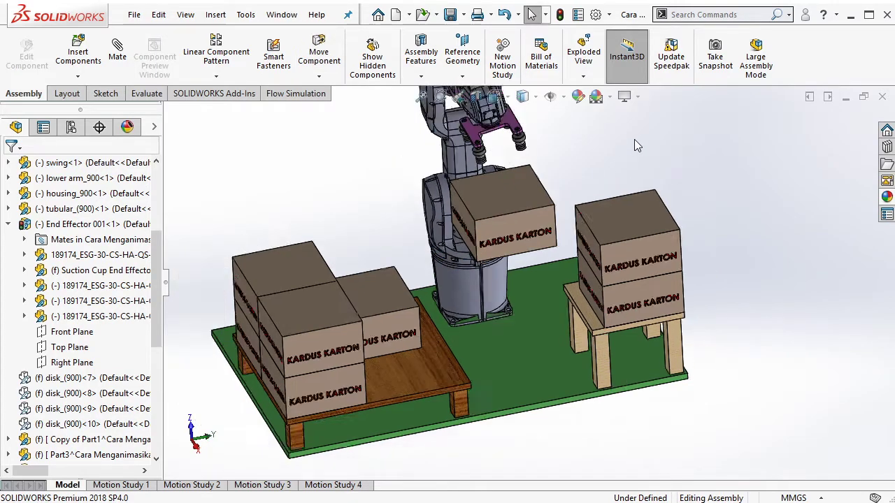
scroll(531, 237, down, 3)
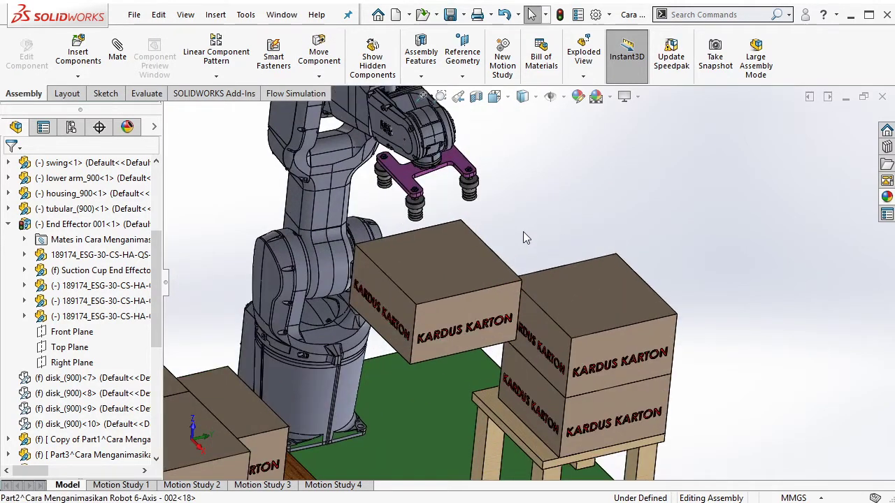
- Make the held box's top face coincident with the suction cup's circular edge
click(459, 255)
click(647, 171)
scroll(484, 208, down, 2)
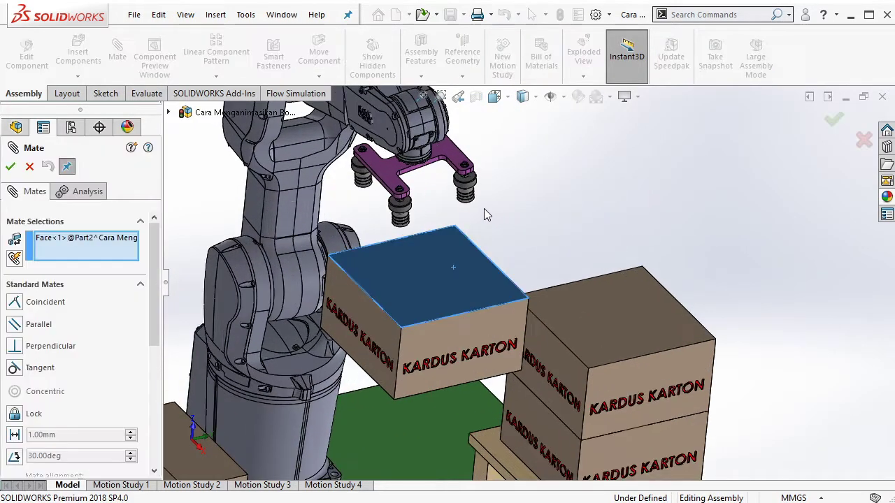
scroll(487, 215, down, 3)
scroll(486, 217, down, 3)
scroll(493, 237, down, 2)
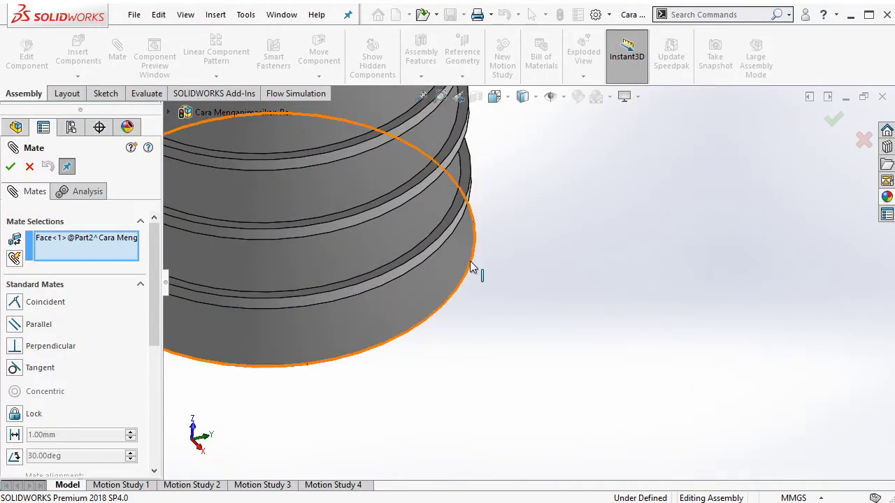
click(471, 264)
click(580, 251)
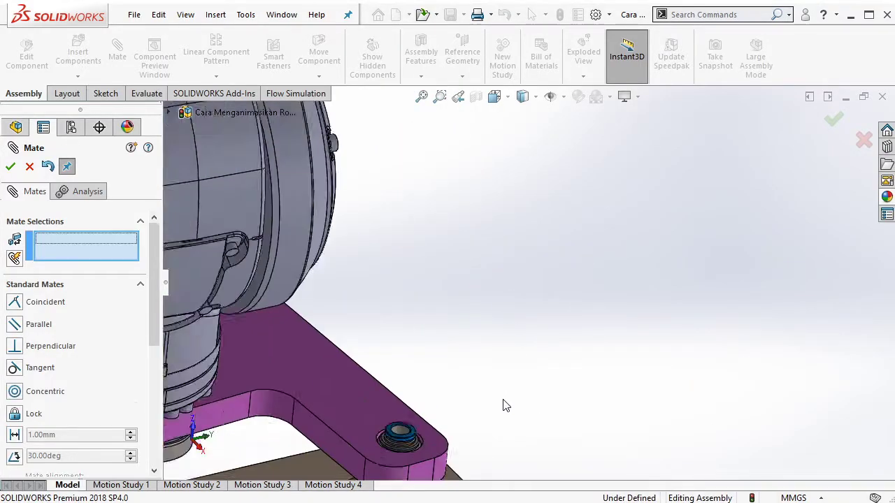
scroll(489, 392, up, 5)
scroll(156, 320, down, 3)
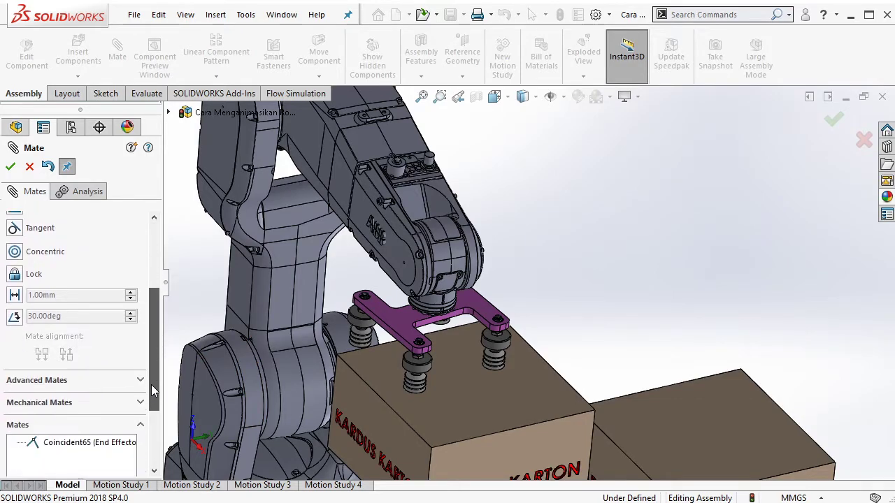
scroll(153, 369, down, 1)
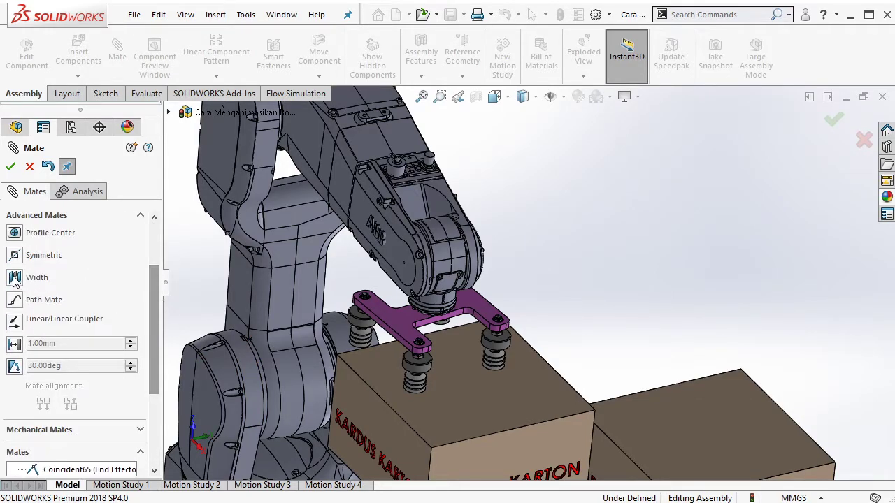
- Centre the box between the bracket's side faces with a first Width mate
click(15, 277)
scroll(402, 339, down, 5)
click(411, 308)
middle_drag(513, 272, 486, 255)
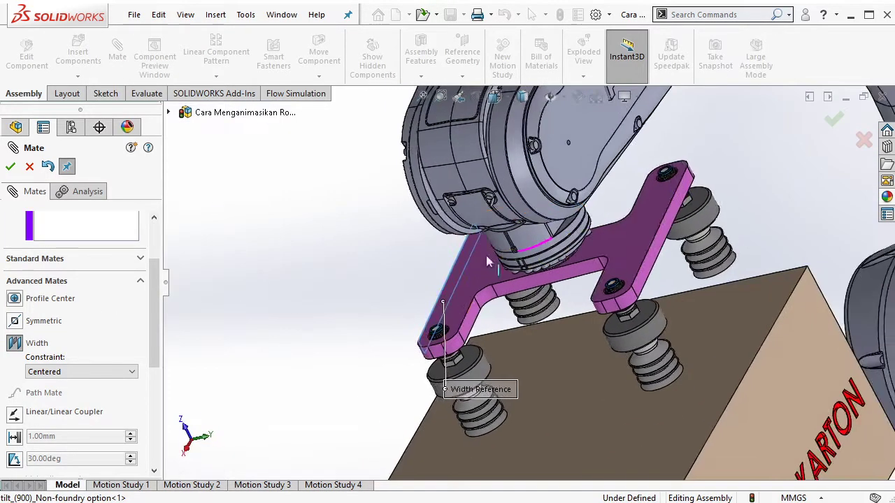
click(660, 269)
click(791, 330)
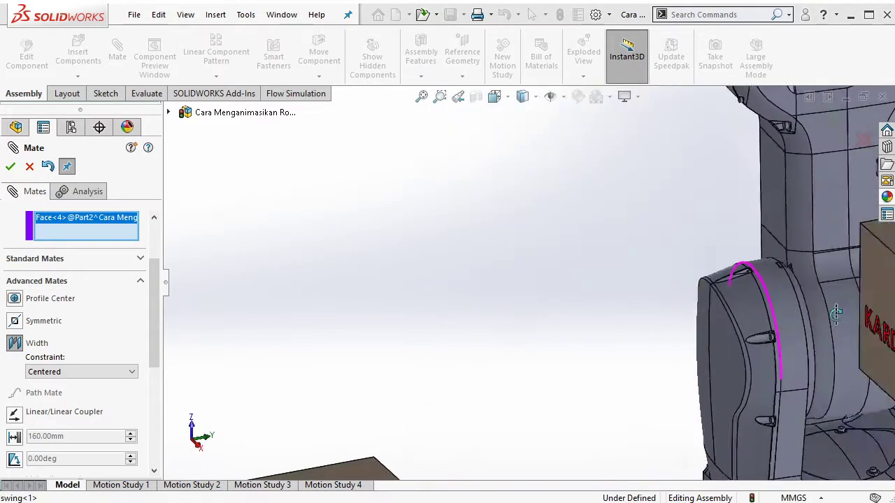
scroll(740, 320, up, 5)
click(621, 292)
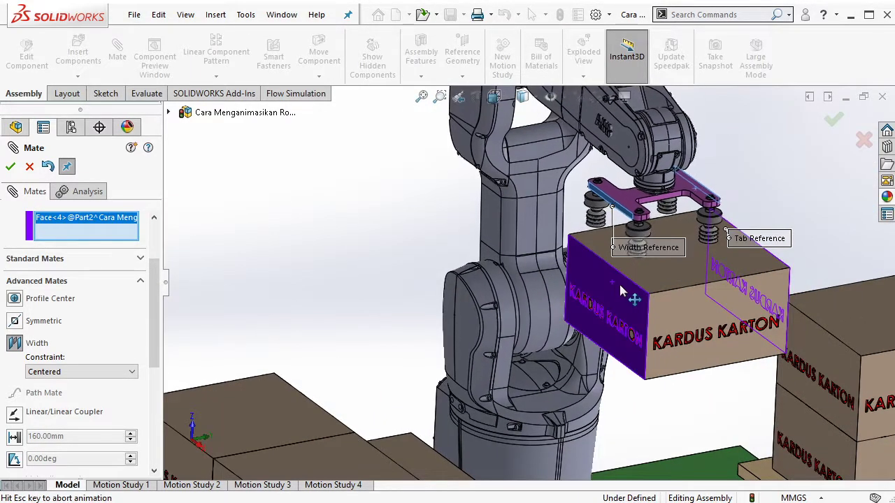
key(Return)
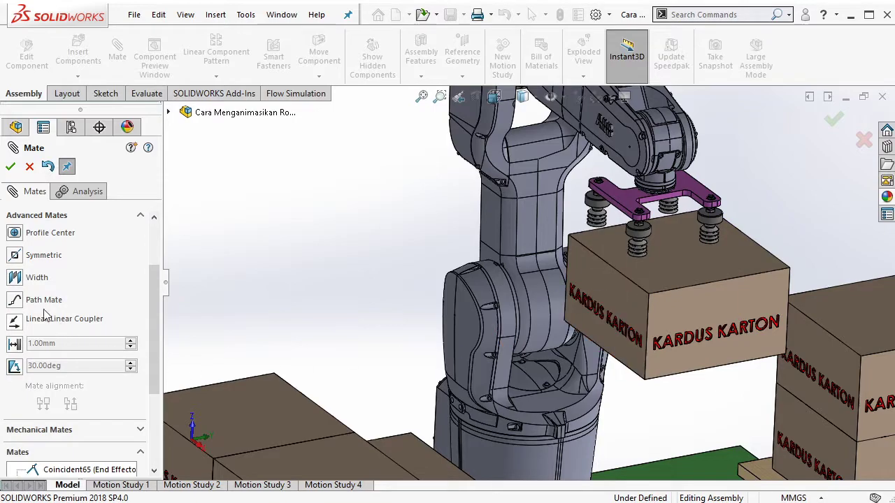
- Centre the box in the other direction with a second Width mate between bracket and box faces
click(20, 279)
scroll(613, 244, down, 5)
click(613, 246)
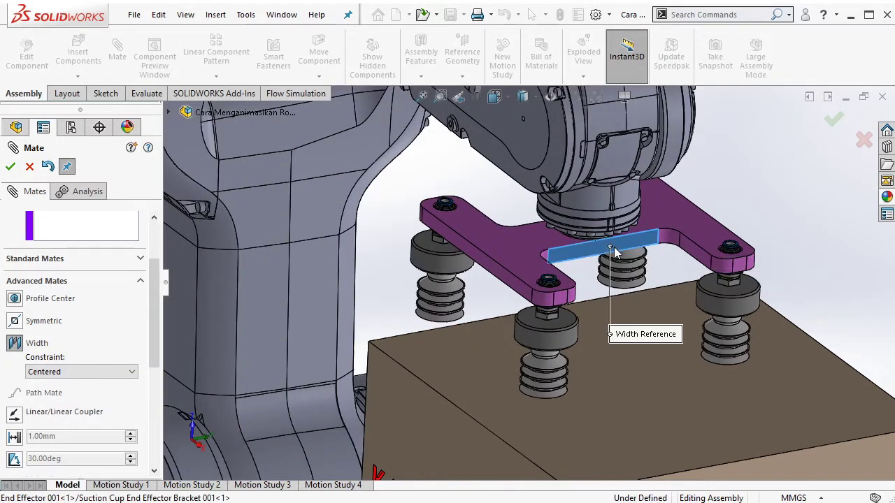
middle_drag(614, 247, 591, 249)
click(571, 357)
scroll(562, 345, up, 3)
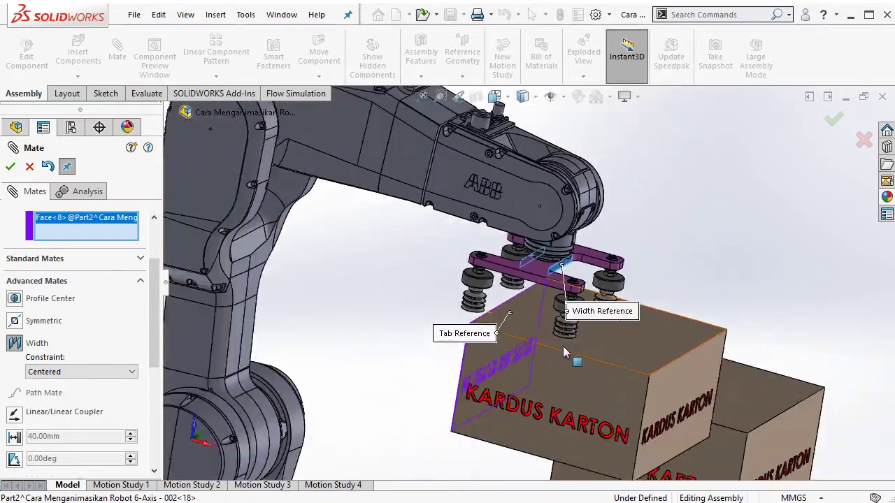
click(694, 363)
key(Return)
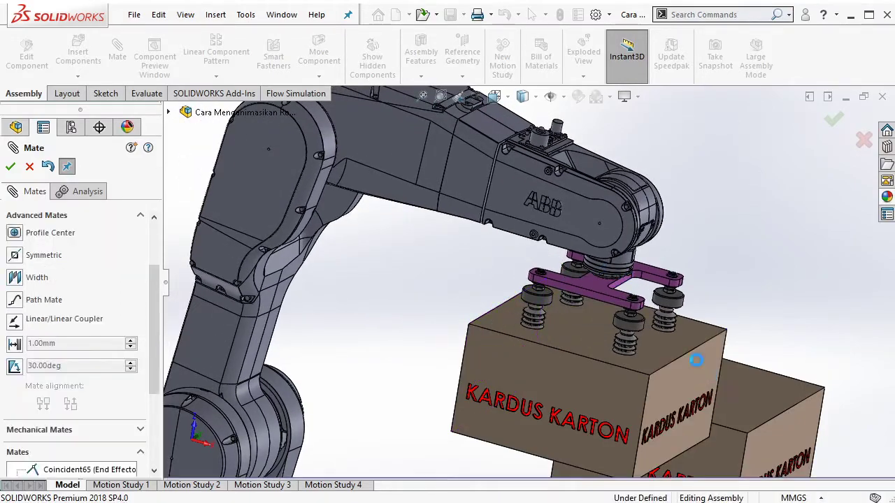
key(Return)
middle_drag(670, 360, 566, 292)
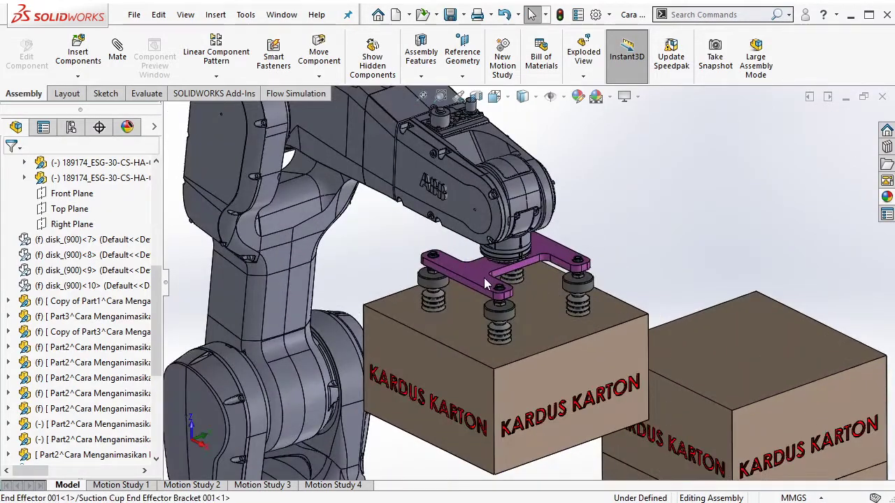
- Check that the bracket is fully constrained, then move Coincident62 through Width17 into a new mate folder
drag(484, 278, 475, 301)
click(475, 308)
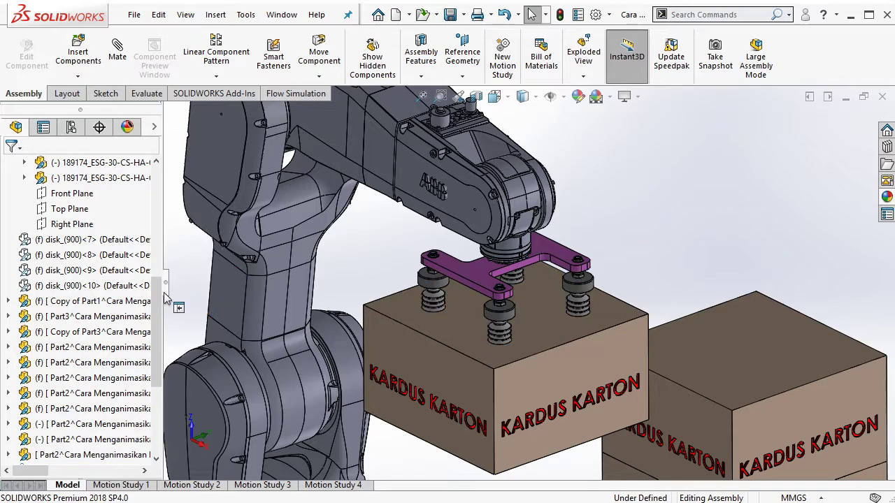
drag(159, 283, 159, 407)
click(93, 378)
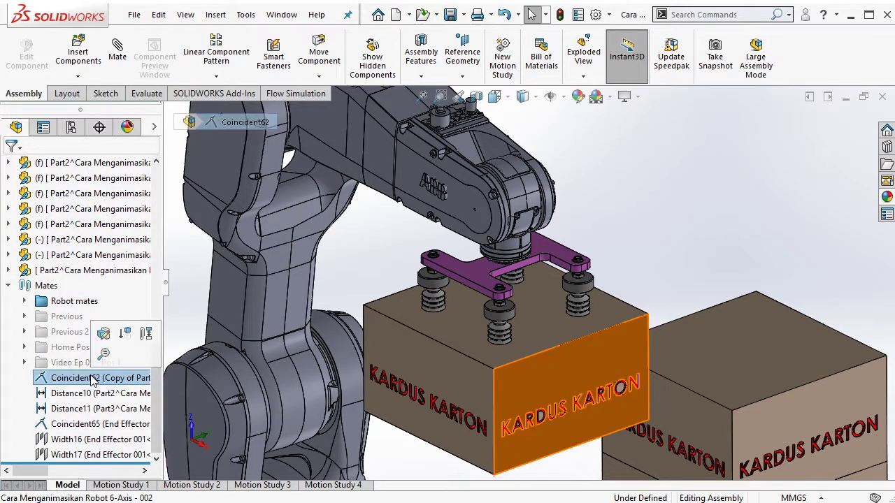
shift+click(87, 455)
right_click(87, 455)
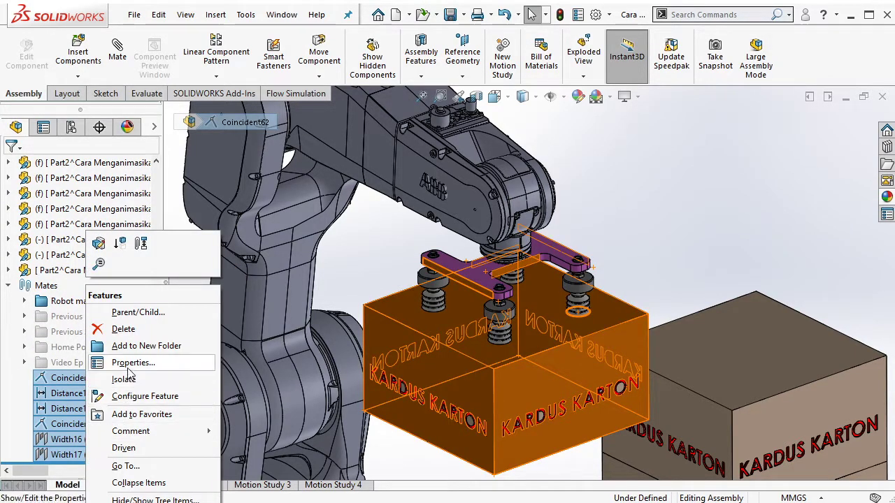
click(146, 346)
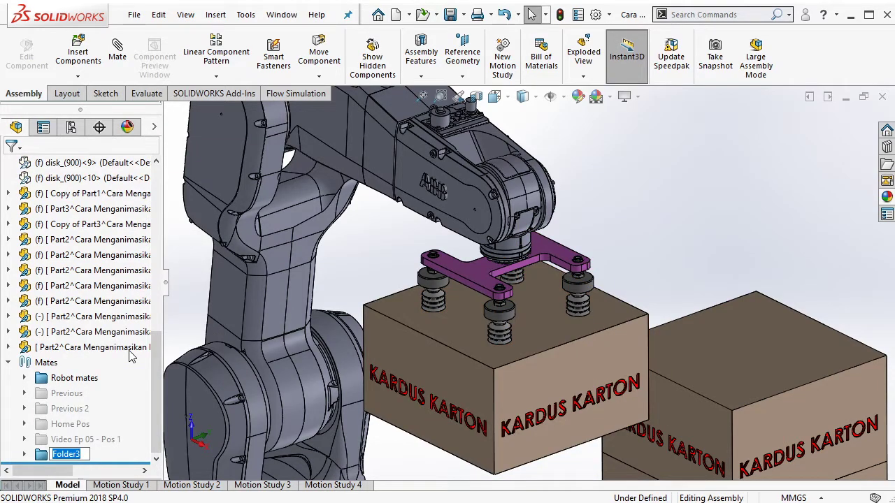
- Rename the new Folder3 to 'Video Ep 05 - Pos 2'
click(89, 424)
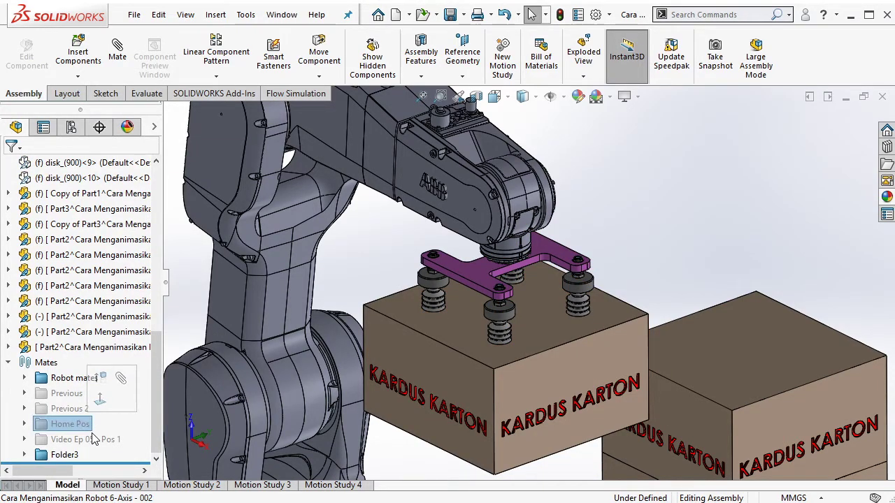
click(94, 438)
click(70, 443)
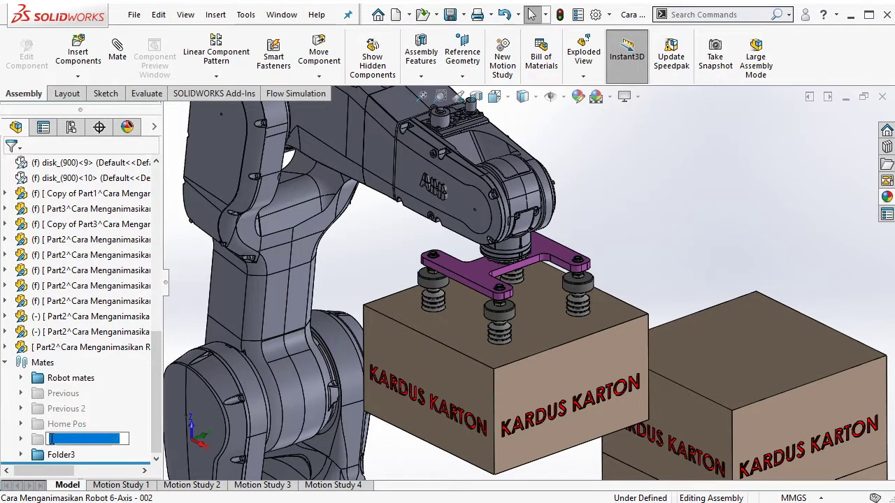
key(Return)
click(70, 439)
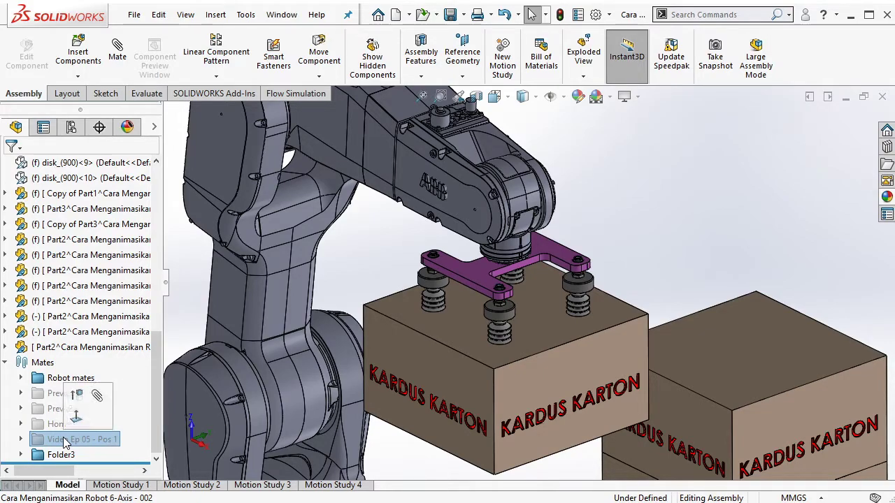
click(64, 440)
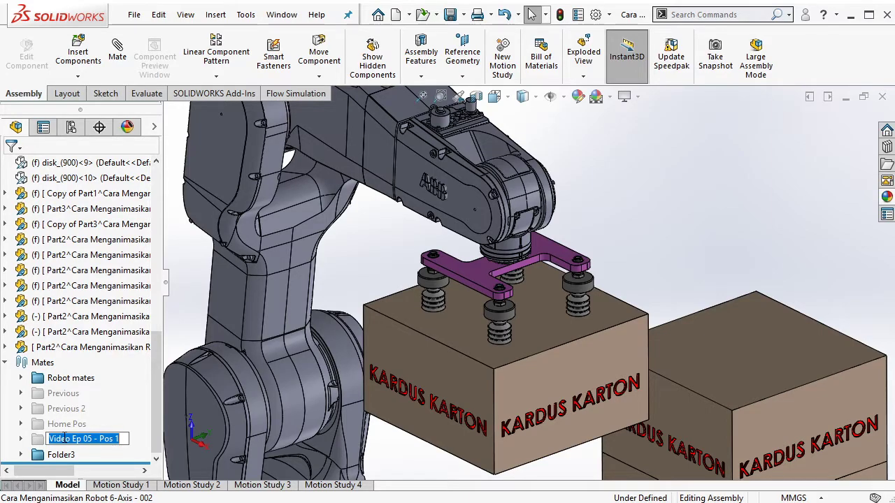
click(65, 455)
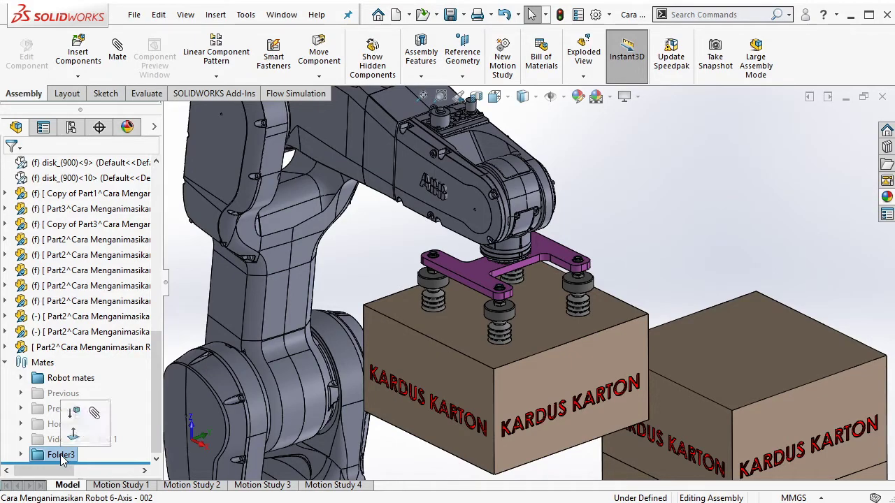
click(60, 454)
text(Video Ep 05 - Pos 2)
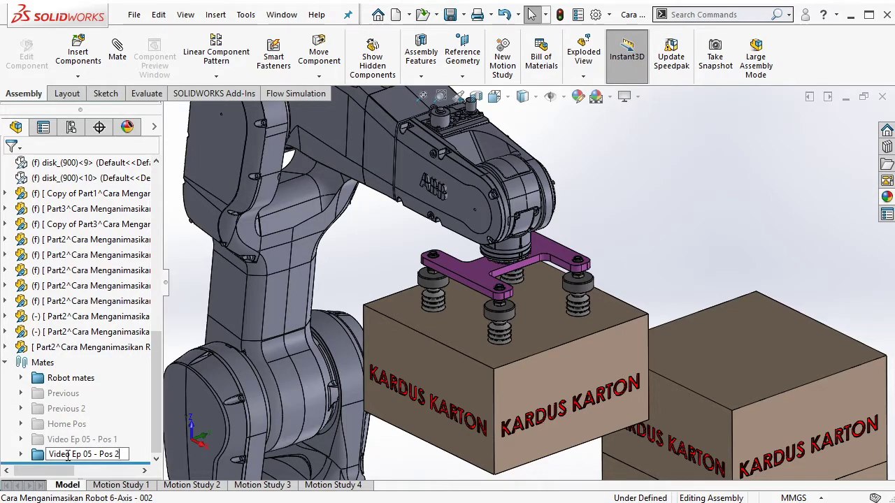
key(Return)
- Suppress the mates in the Video Ep 05 - Pos 2 folder
scroll(499, 315, up, 3)
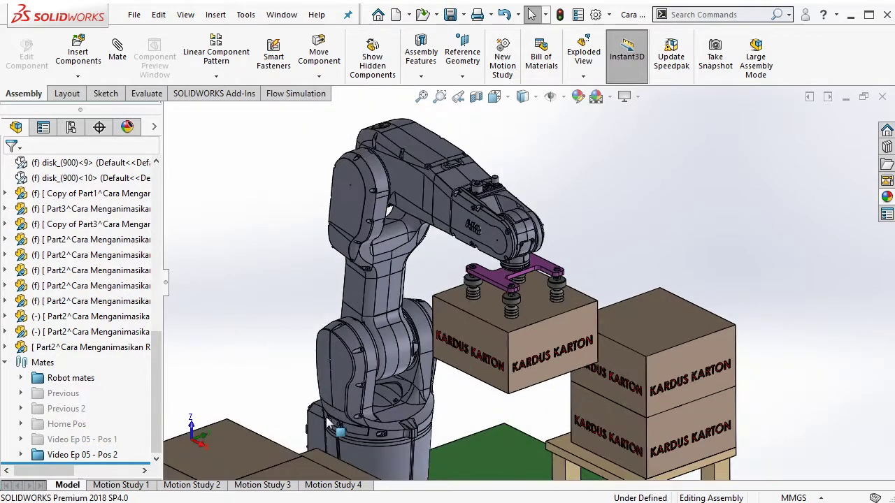
click(103, 459)
click(112, 412)
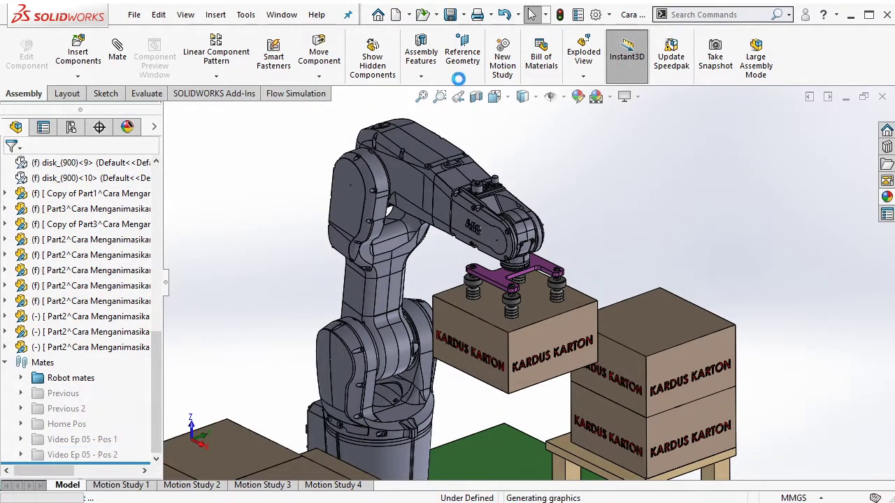
- Drag the freed carton away from the gripper and lower it slightly
middle_drag(621, 287, 589, 345)
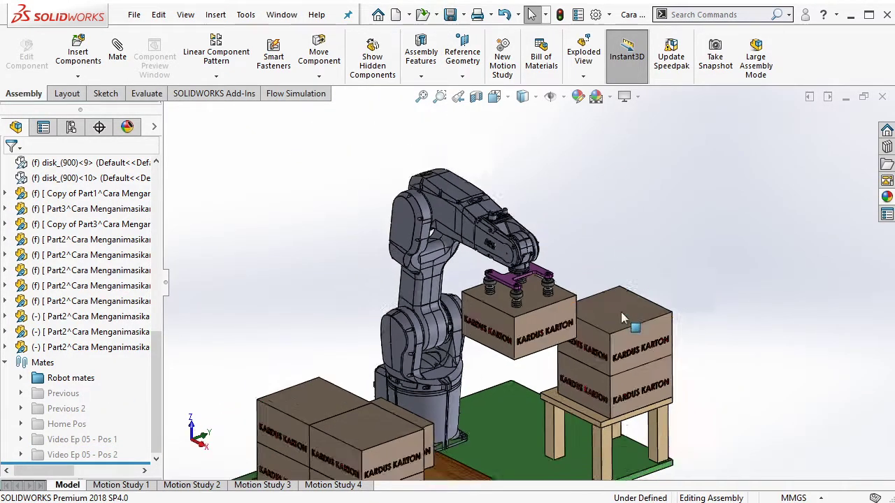
scroll(525, 327, down, 2)
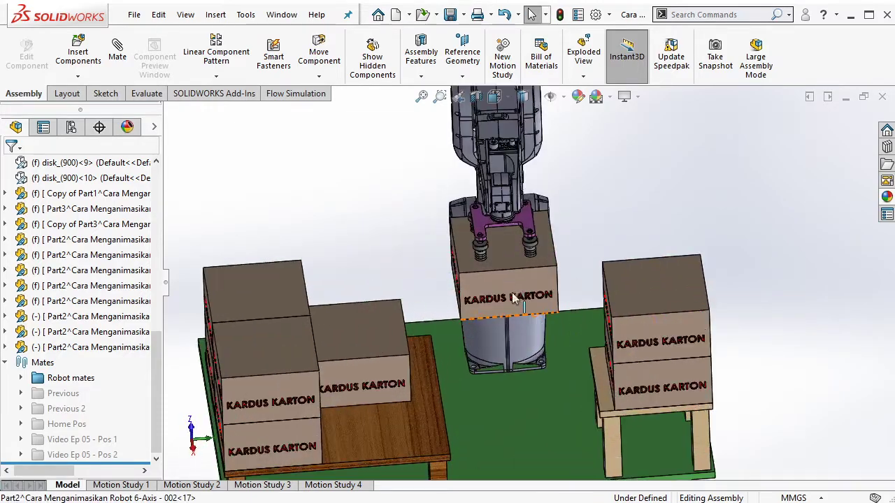
mouse_move(367, 333)
middle_down()
mouse_move(350, 284)
mouse_move(366, 366)
mouse_move(357, 324)
mouse_move(461, 306)
middle_up()
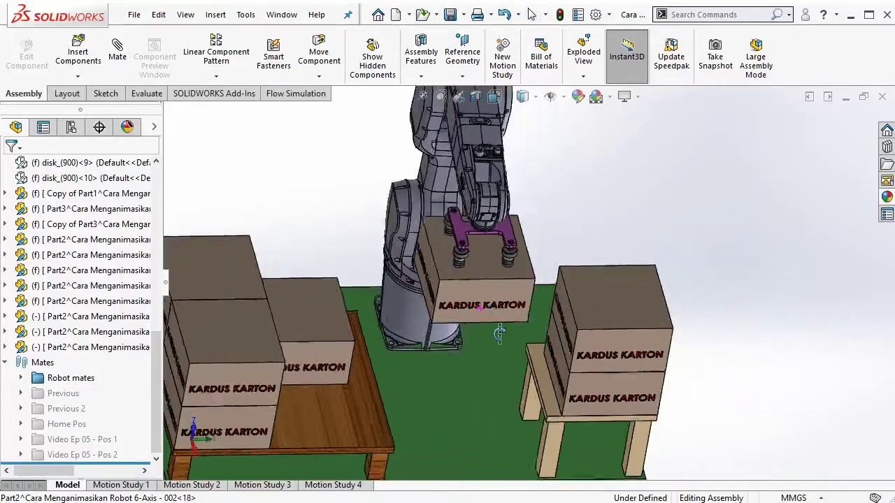
mouse_move(460, 305)
mouse_down()
mouse_move(339, 193)
mouse_move(368, 247)
mouse_up()
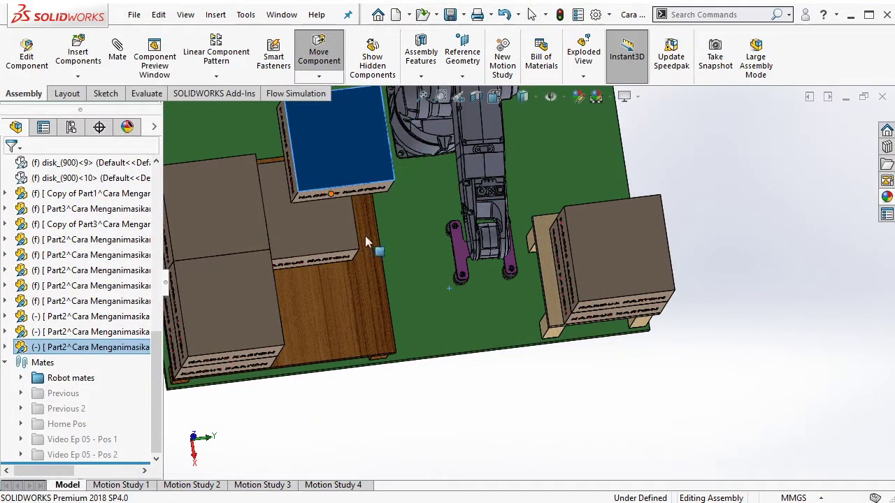
mouse_move(415, 272)
middle_down()
mouse_move(424, 215)
mouse_move(409, 240)
mouse_move(429, 251)
mouse_move(449, 135)
mouse_move(462, 202)
middle_up()
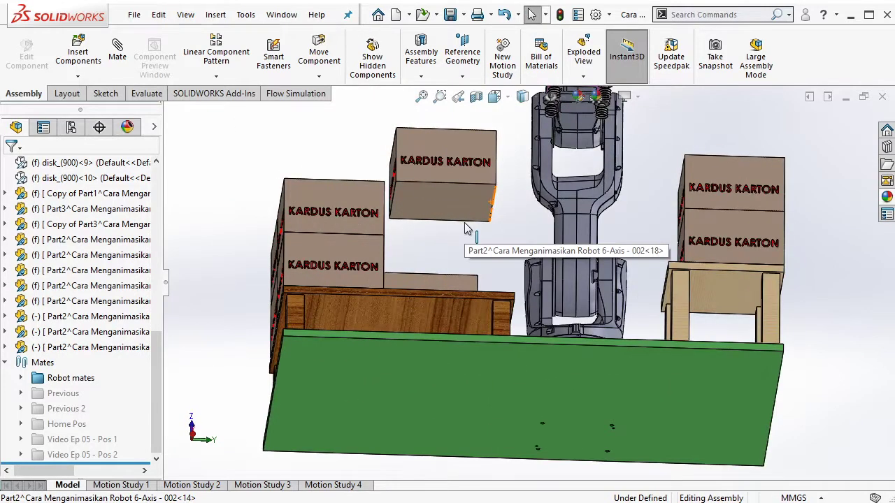
mouse_move(489, 295)
middle_down()
mouse_move(495, 406)
mouse_move(545, 312)
mouse_move(547, 265)
mouse_move(487, 179)
mouse_move(488, 165)
middle_up()
drag(489, 164, 488, 192)
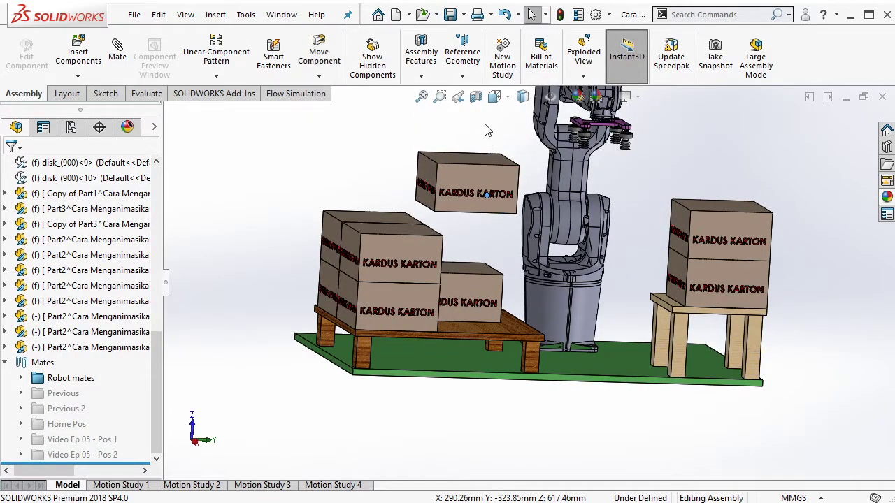
- Select the floating carton's bottom face in a straight-on side view
key(ctrl+8)
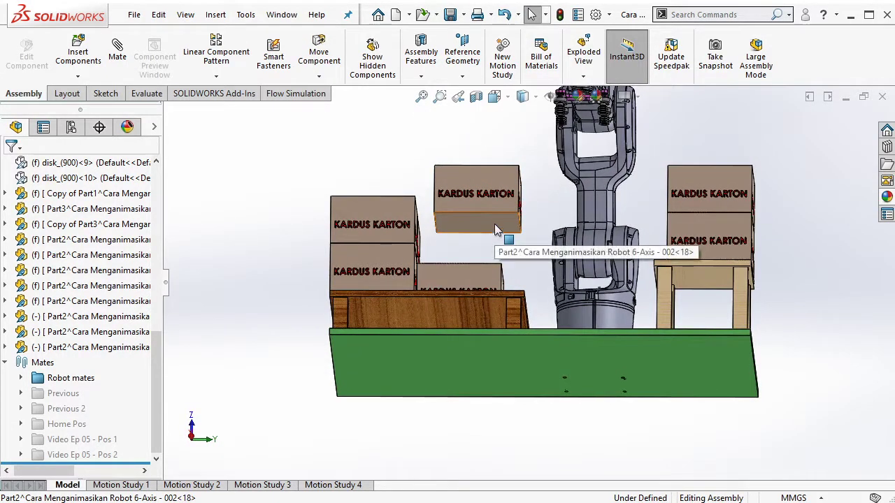
click(494, 223)
click(702, 142)
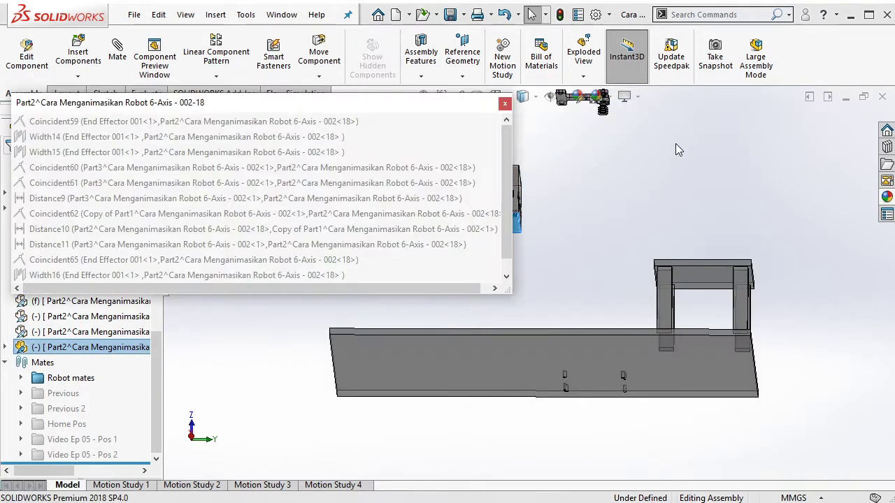
click(503, 105)
click(516, 225)
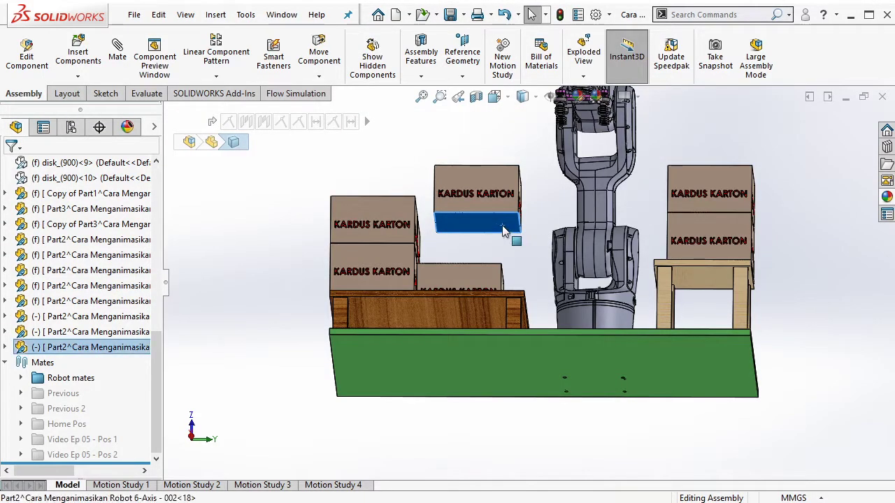
- Mate the carton's bottom face to the base plate's top face at 450 mm distance
click(117, 56)
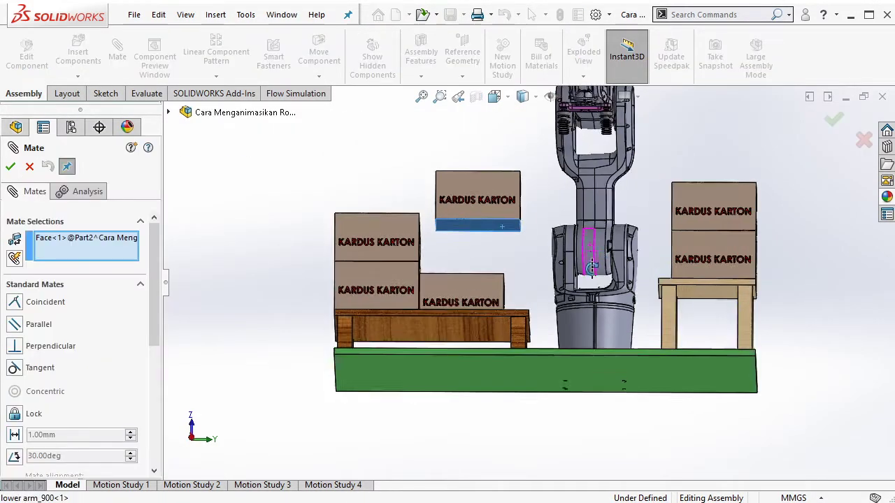
middle_drag(587, 244, 584, 377)
click(584, 379)
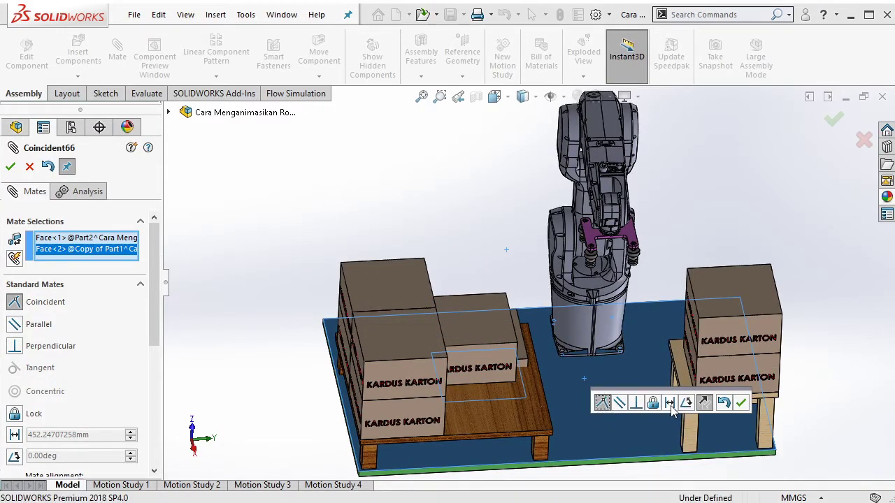
click(669, 403)
text(450)
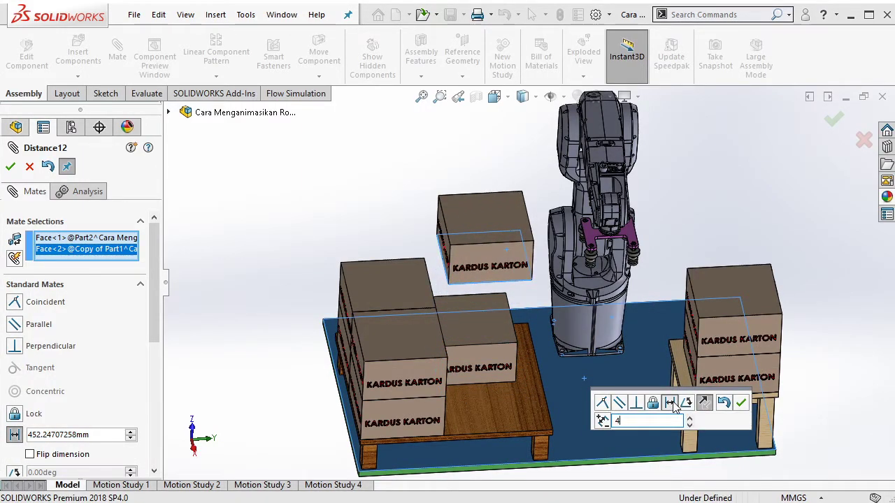
click(741, 403)
- Pair the carton's front face with the pallet's side face, then clear those mate selections
mouse_move(741, 409)
middle_down()
mouse_move(644, 416)
mouse_move(510, 344)
mouse_move(468, 359)
middle_up()
click(492, 323)
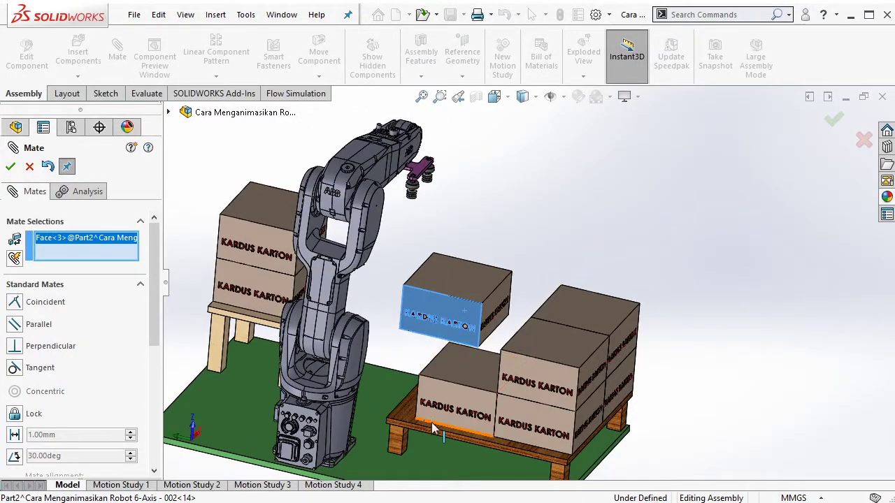
scroll(431, 422, down, 3)
click(450, 284)
click(446, 268)
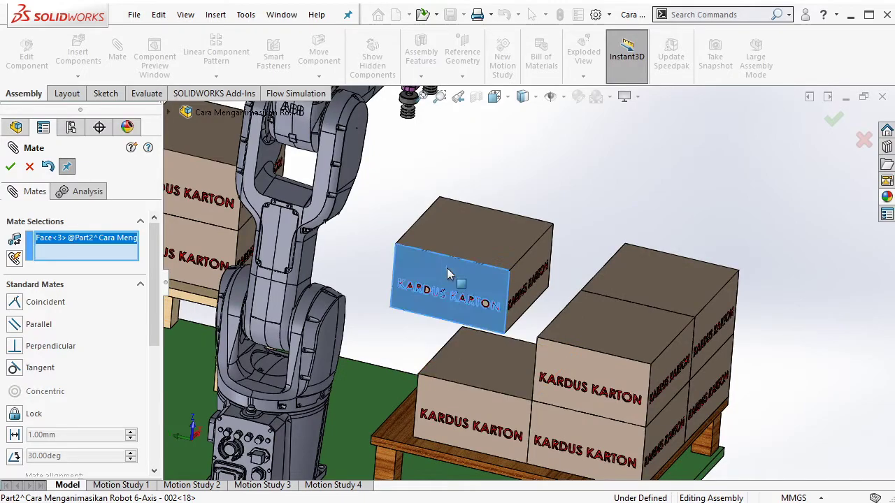
click(422, 455)
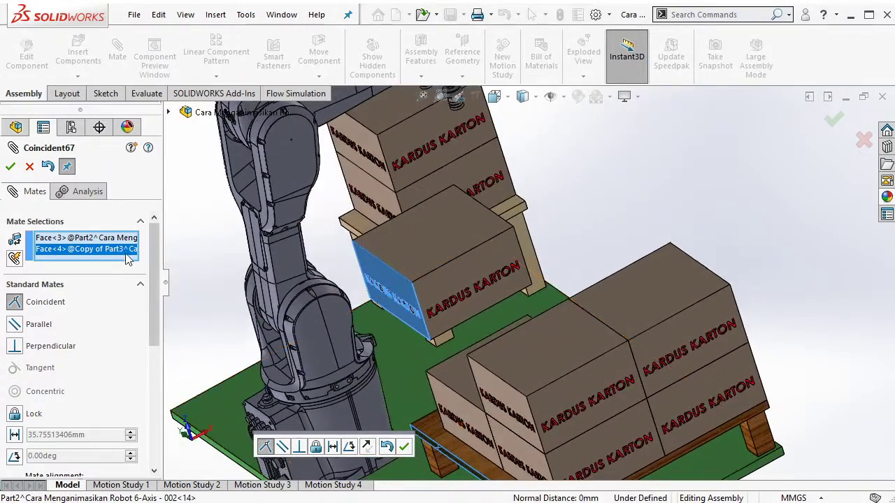
right_click(105, 245)
click(150, 242)
- Add a 260 mm distance mate between a carton side face and the pallet edge face
mouse_move(440, 276)
middle_down()
mouse_move(362, 289)
mouse_move(538, 357)
mouse_move(550, 415)
mouse_move(592, 405)
middle_up()
scroll(590, 395, down, 2)
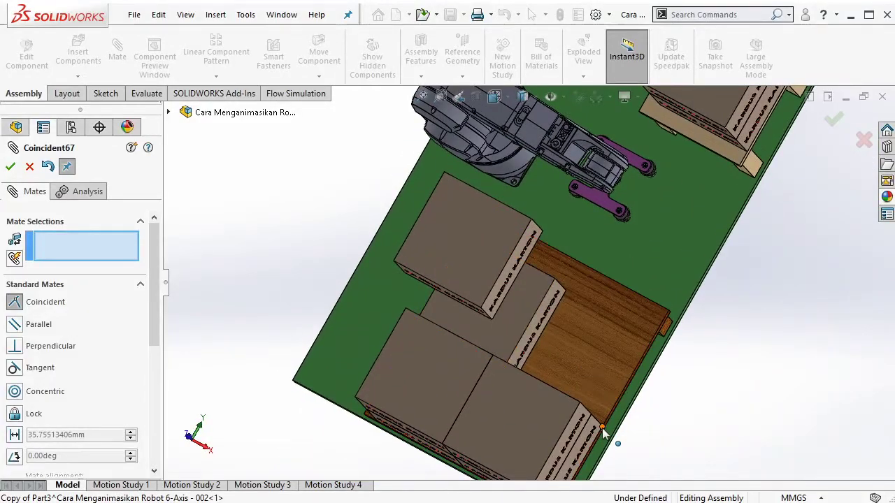
scroll(602, 427, down, 3)
scroll(572, 388, down, 2)
scroll(572, 388, up, 5)
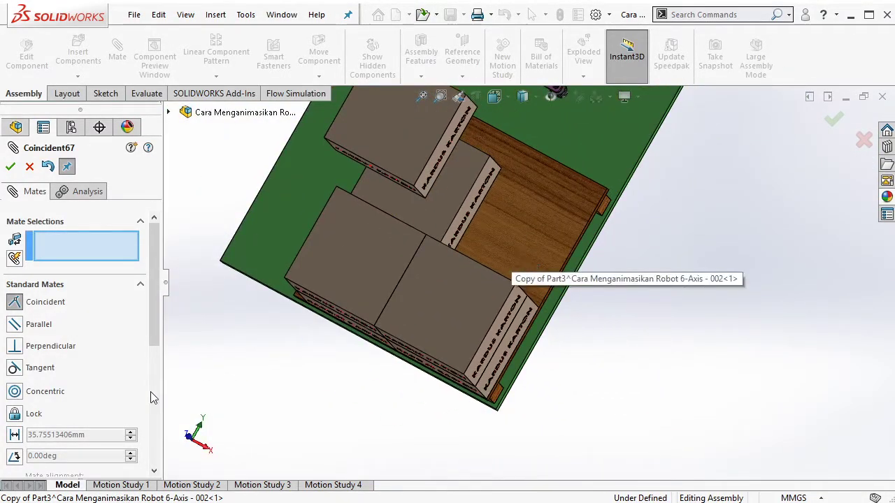
click(15, 435)
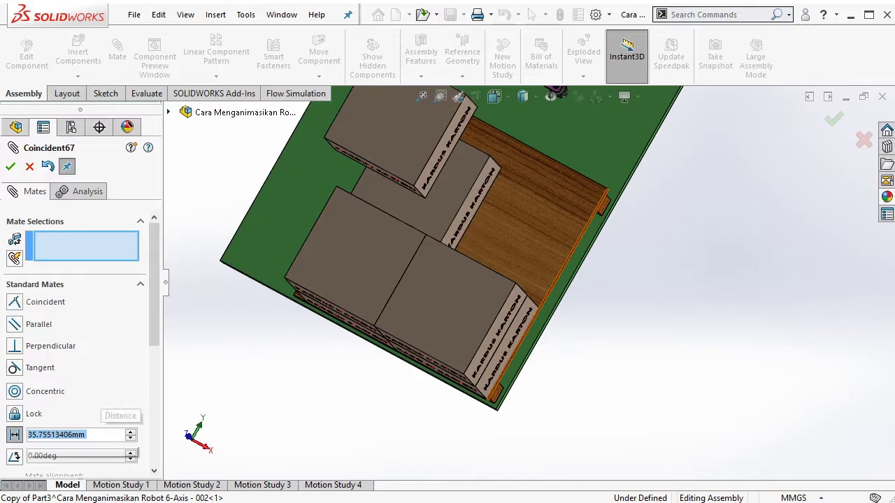
text(260)
scroll(387, 280, up, 3)
scroll(528, 228, up, 1)
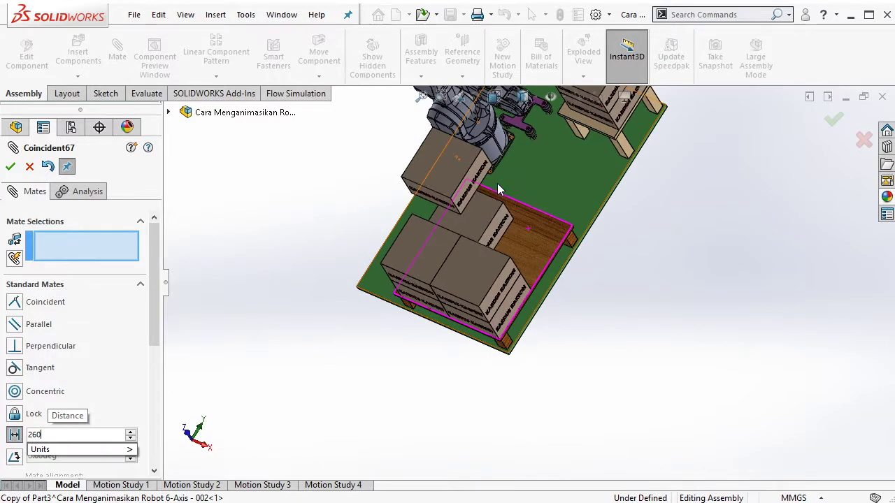
click(473, 176)
scroll(585, 262, down, 5)
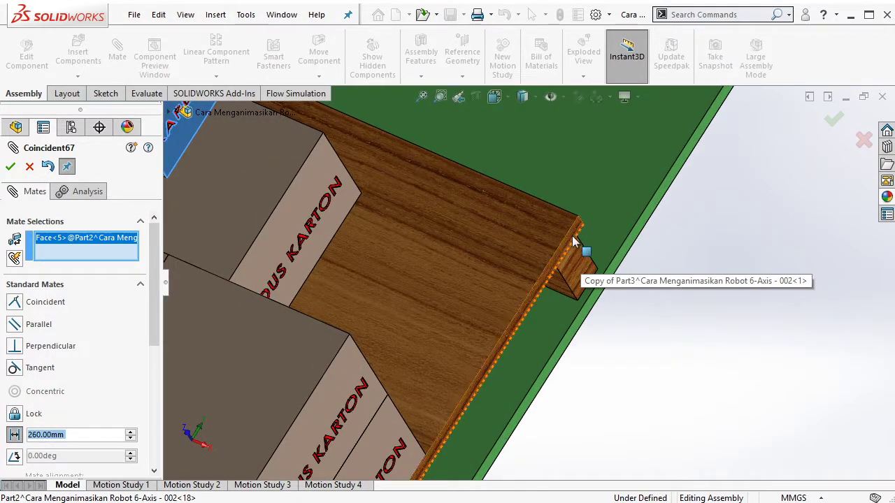
click(575, 243)
click(730, 223)
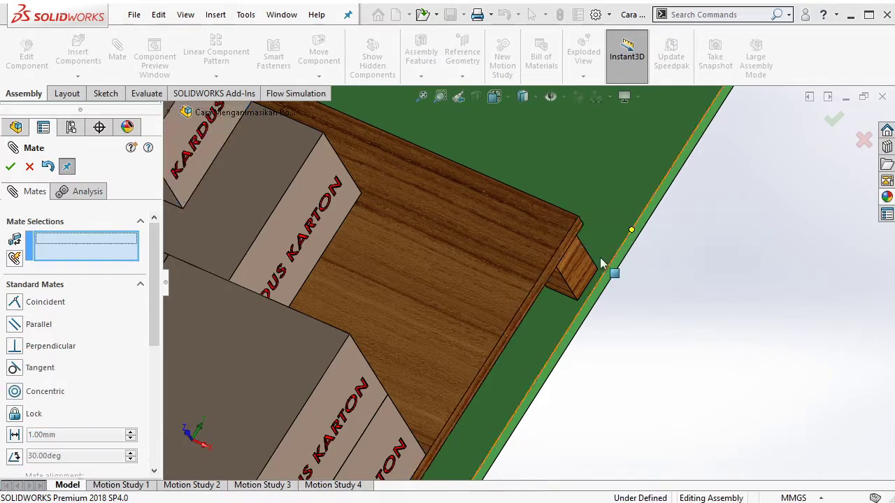
- Add a second 260 mm distance mate from the carton's other side face to the pallet side
middle_drag(601, 263, 443, 254)
scroll(441, 253, down, 3)
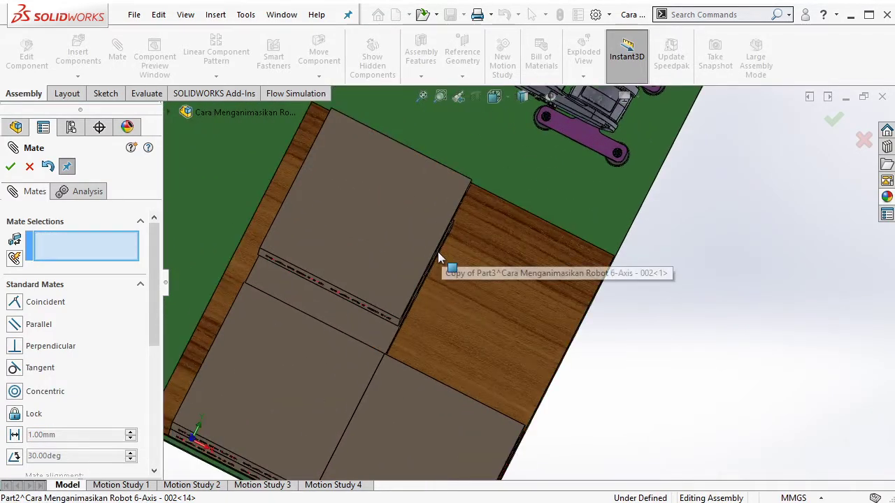
middle_drag(426, 286, 445, 194)
scroll(445, 194, up, 5)
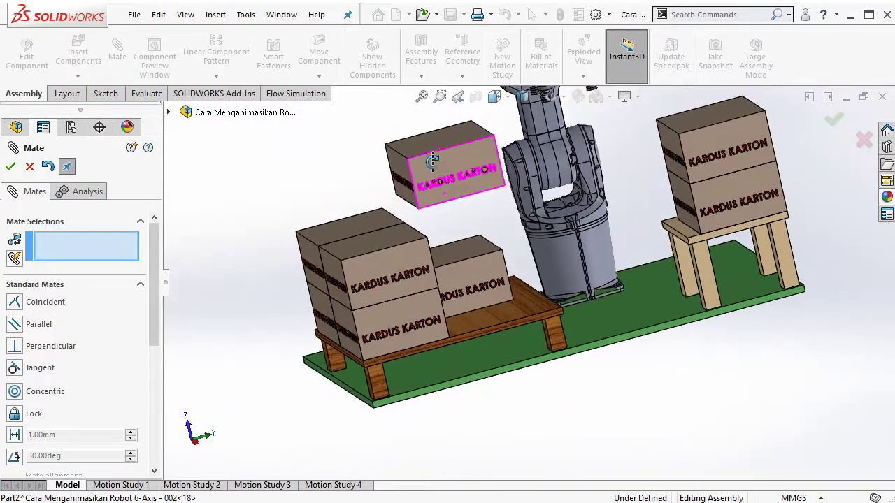
scroll(433, 160, down, 2)
scroll(346, 314, down, 3)
scroll(572, 195, up, 3)
scroll(530, 203, down, 2)
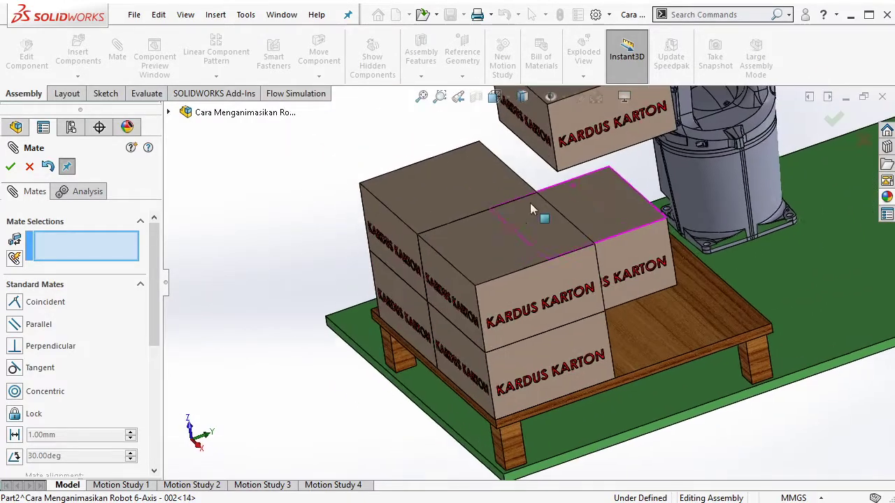
click(42, 436)
text(2)
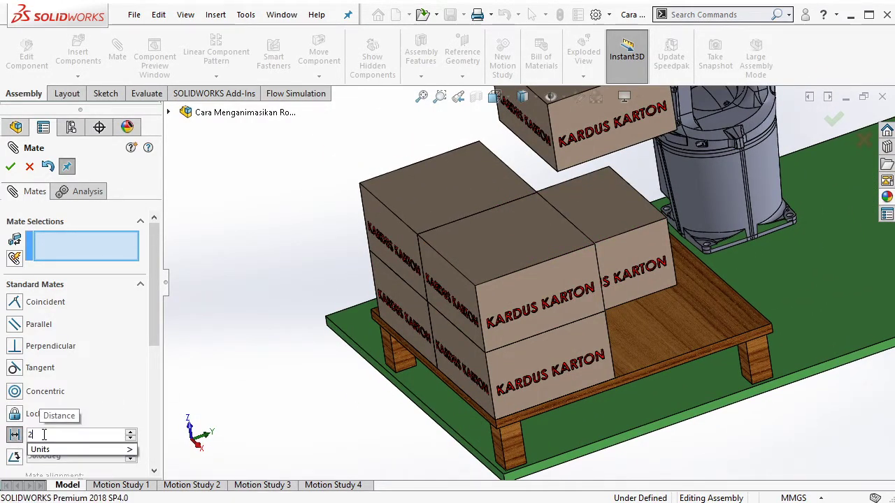
text(60)
click(547, 158)
scroll(489, 406, down, 3)
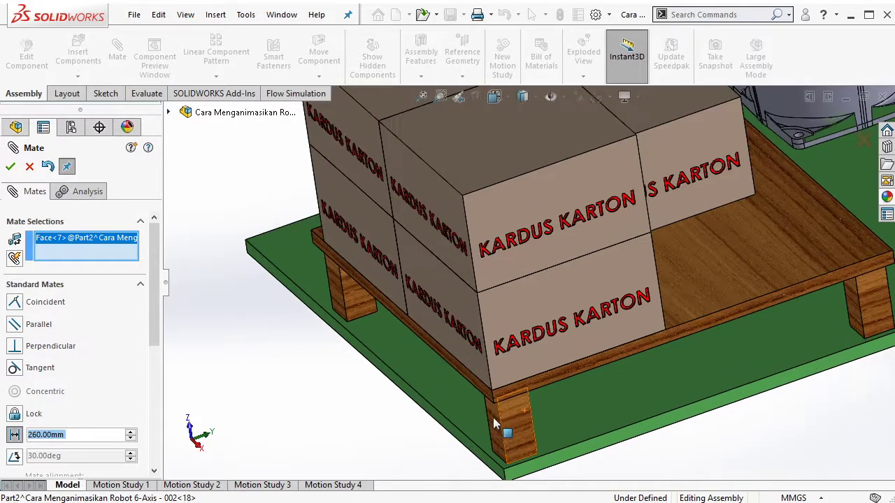
click(484, 390)
scroll(571, 245, up, 2)
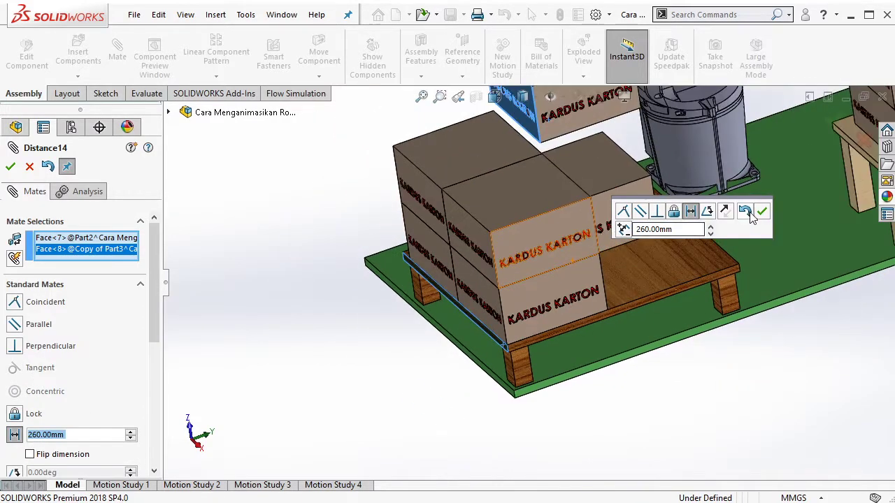
right_click(571, 246)
mouse_move(571, 245)
middle_down()
mouse_move(557, 78)
mouse_move(555, 207)
middle_up()
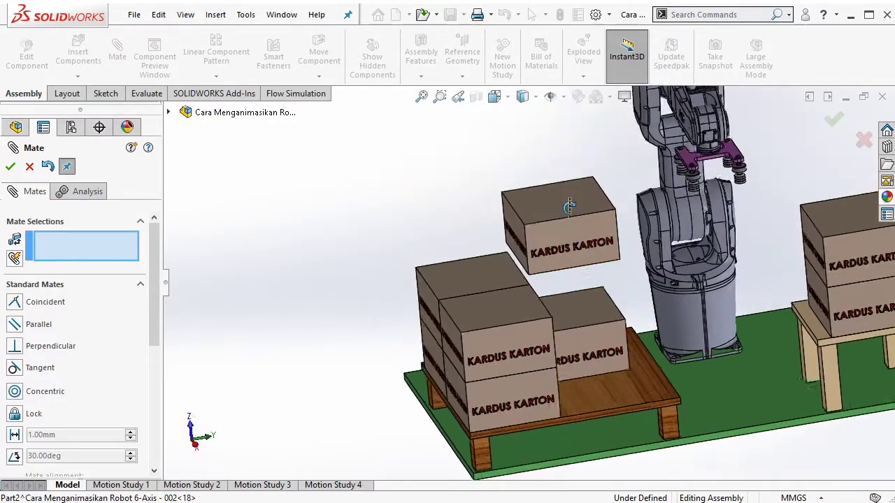
- Make the box's top face coincident with the suction cup rim
scroll(685, 185, up, 2)
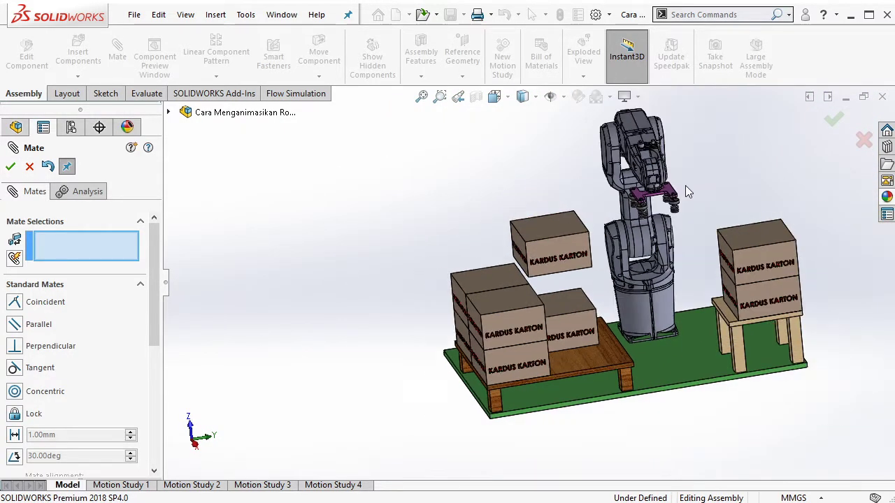
scroll(589, 223, down, 4)
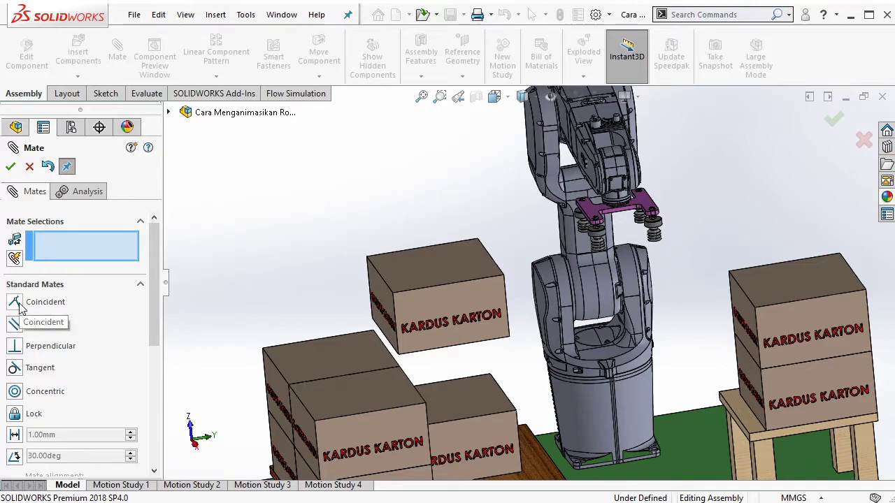
scroll(471, 268, down, 2)
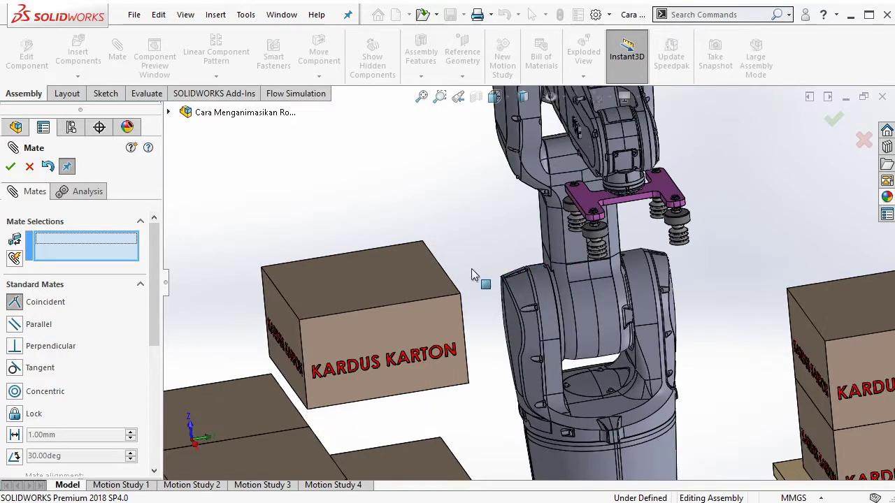
click(404, 271)
scroll(654, 237, down, 3)
scroll(598, 246, down, 2)
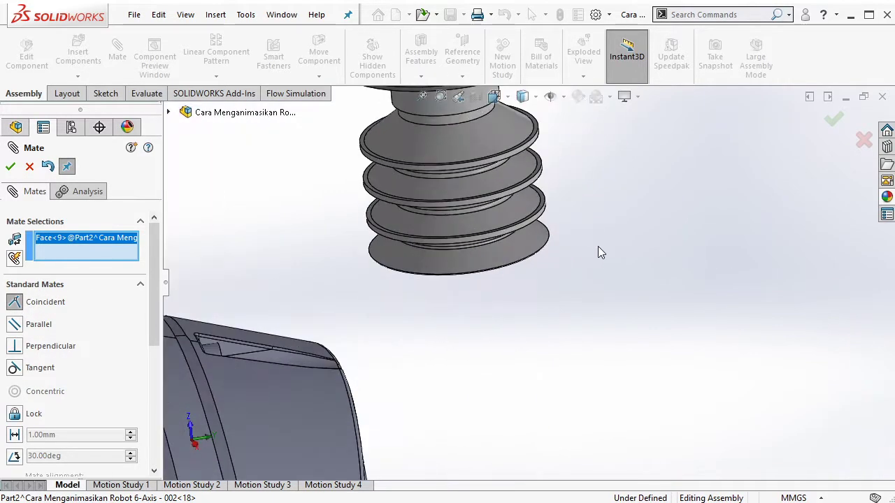
click(545, 253)
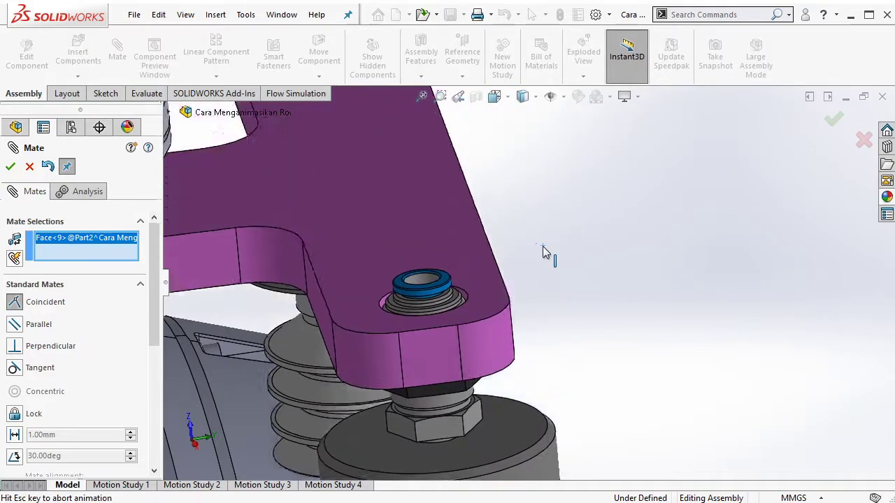
scroll(584, 429, up, 3)
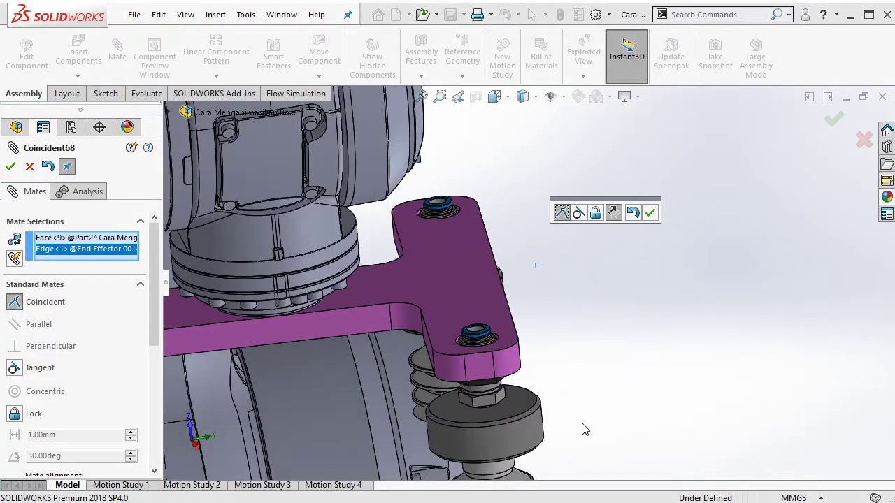
scroll(559, 410, up, 3)
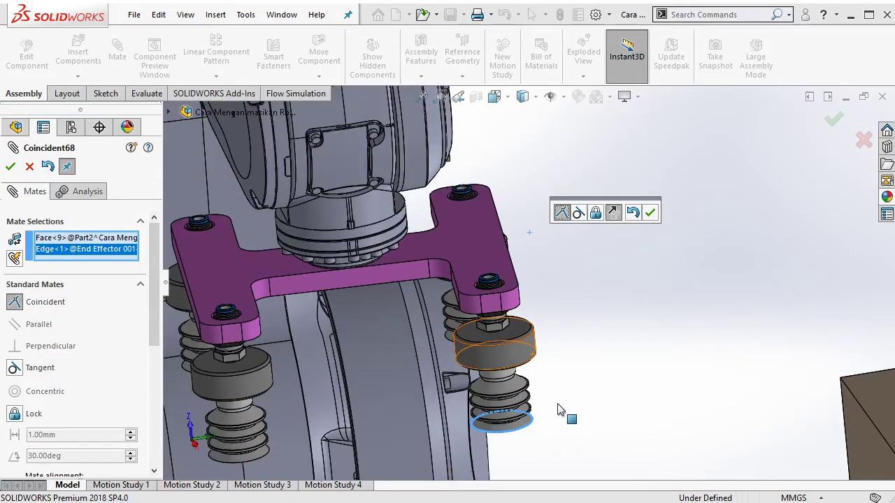
click(650, 218)
- Add a width mate centring the box's side faces between the two bracket side faces
scroll(490, 266, up, 2)
scroll(433, 283, up, 2)
scroll(406, 297, up, 2)
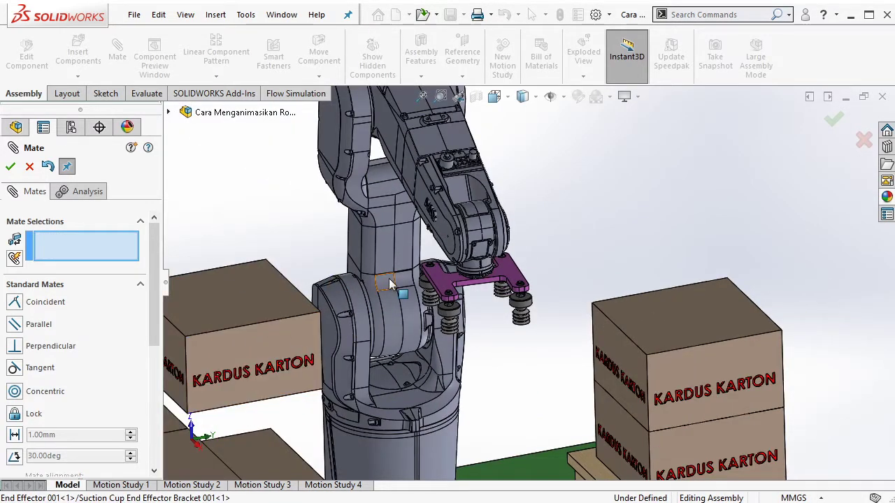
scroll(384, 287, up, 2)
scroll(398, 307, up, 1)
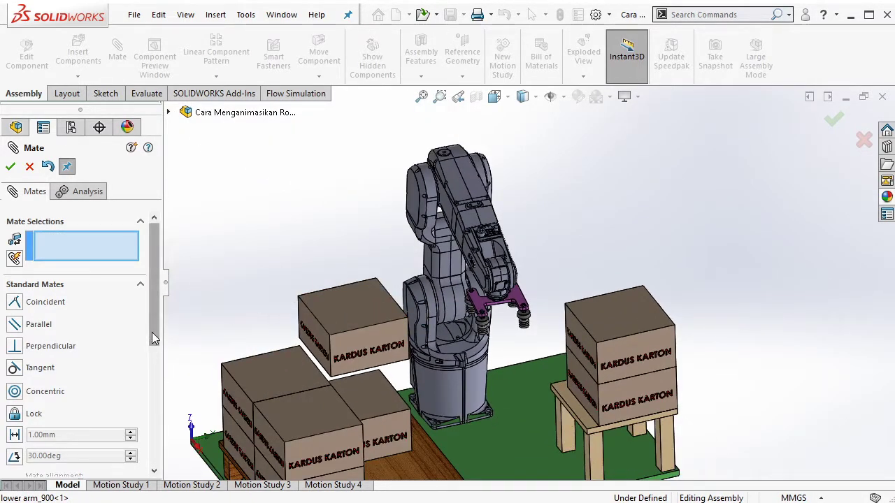
scroll(152, 336, down, 5)
scroll(153, 349, down, 2)
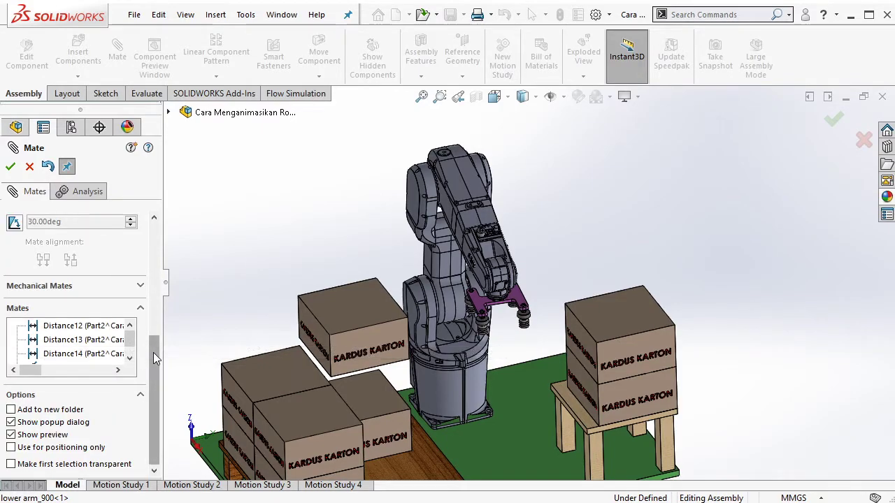
drag(155, 358, 152, 278)
click(34, 283)
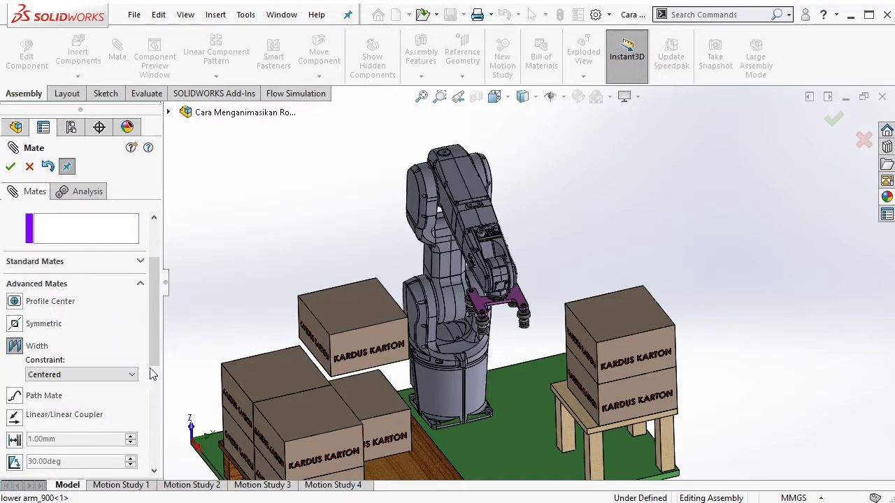
drag(152, 374, 151, 354)
scroll(491, 305, down, 2)
scroll(483, 303, down, 2)
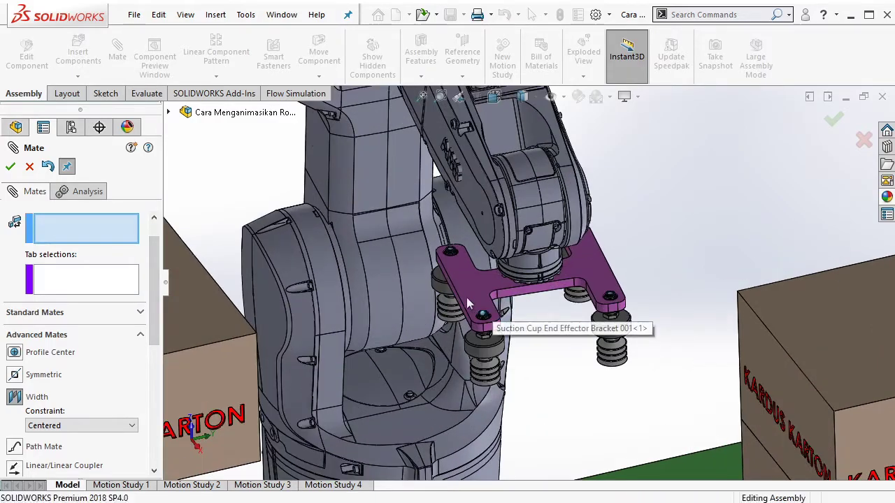
middle_drag(466, 297, 531, 301)
click(458, 307)
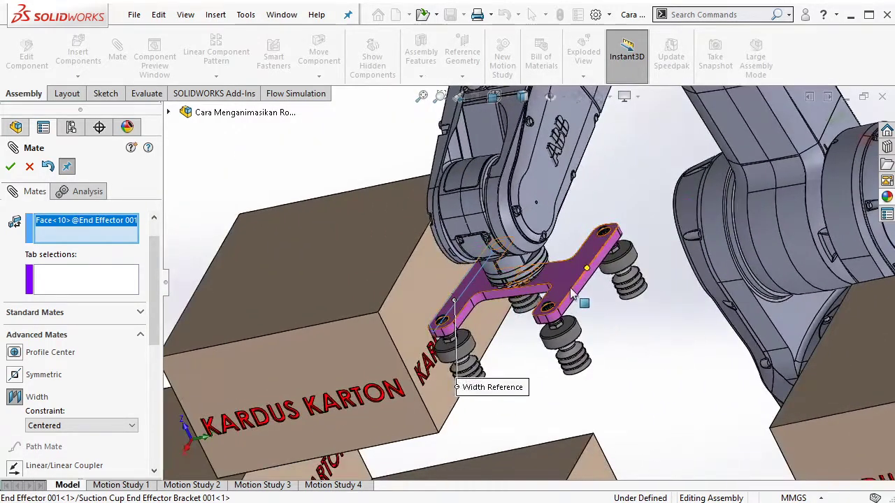
click(579, 290)
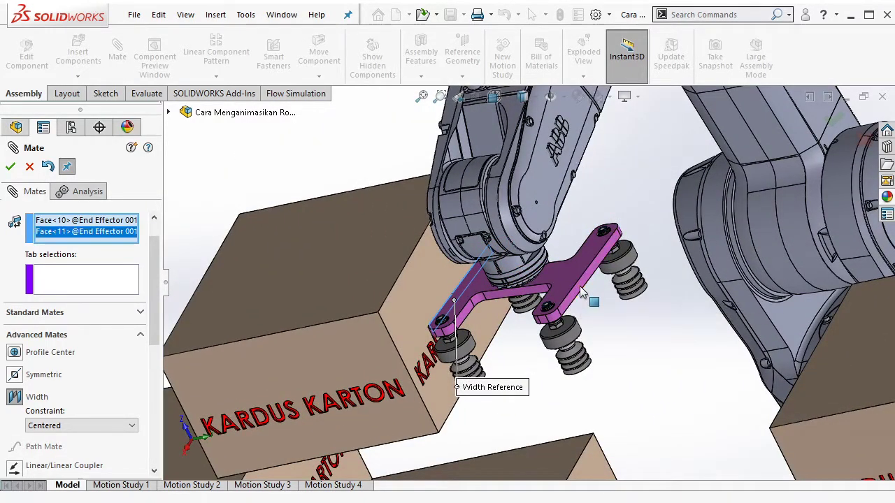
click(434, 285)
middle_drag(434, 286, 404, 310)
click(404, 308)
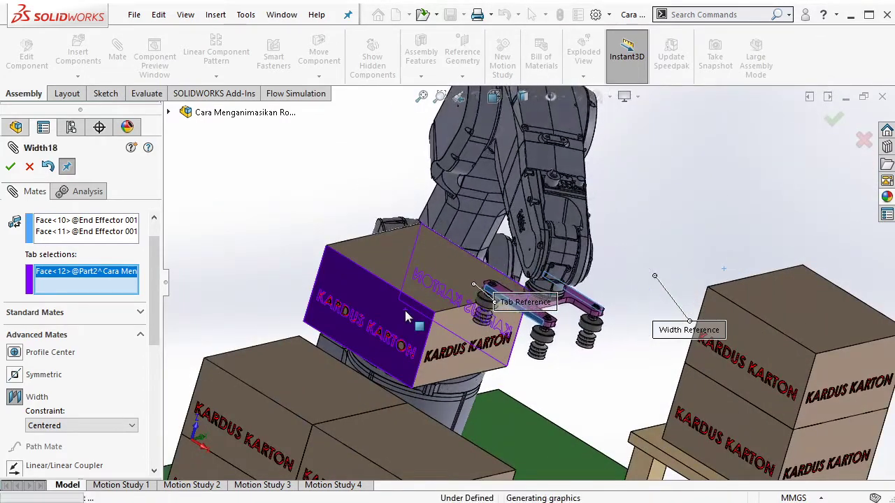
click(37, 331)
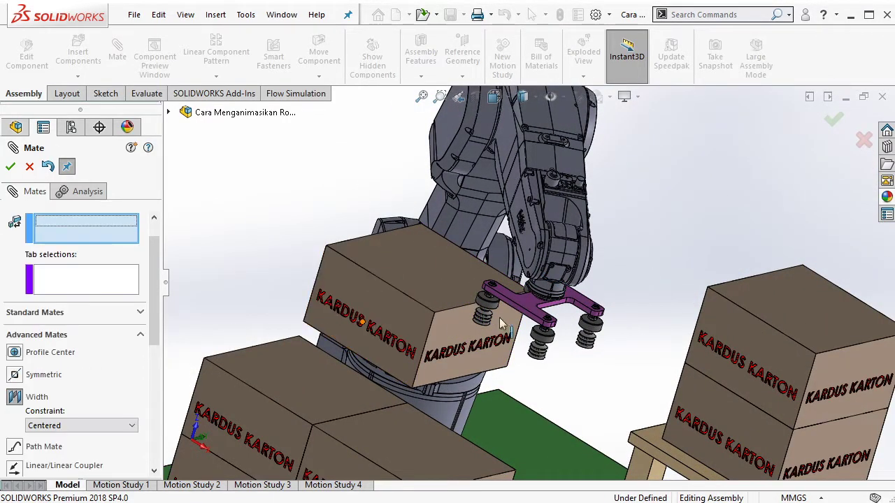
- Add a second width mate centring the box crosswise between the opposite bracket faces
scroll(552, 293, down, 5)
click(535, 281)
middle_drag(534, 281, 580, 318)
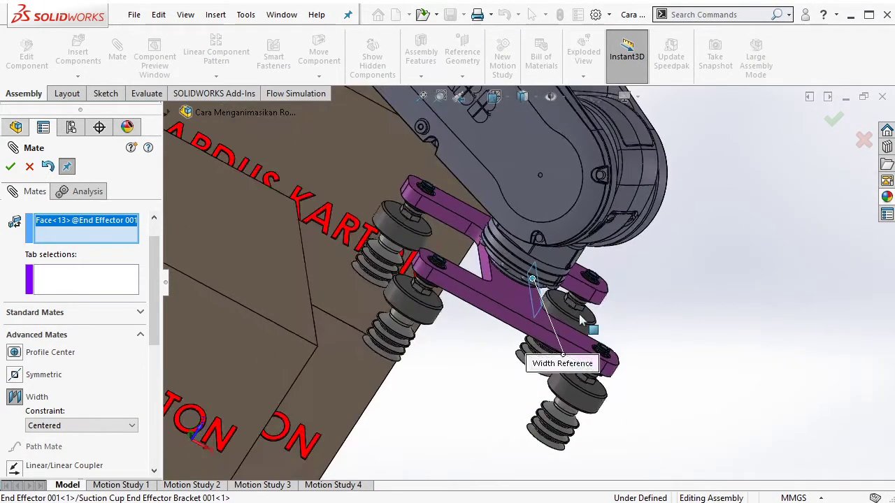
click(487, 267)
scroll(487, 267, up, 5)
click(261, 218)
middle_drag(262, 217, 387, 306)
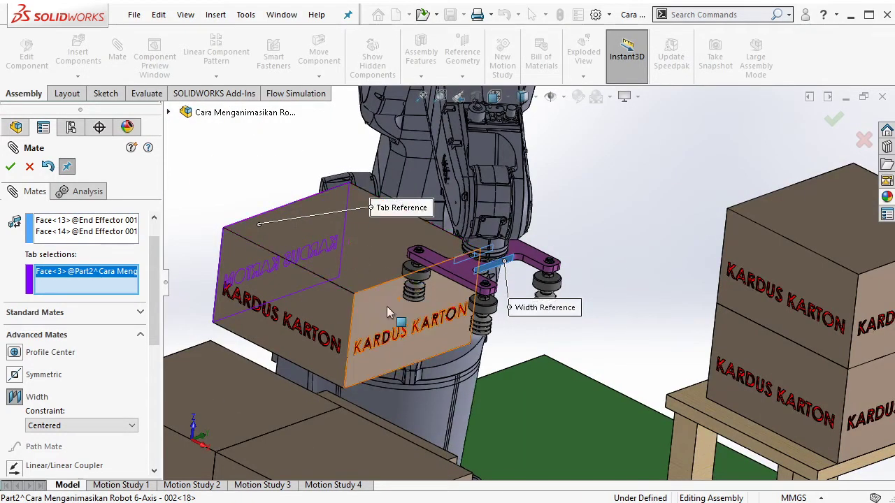
click(387, 306)
key(Return)
key(Return)
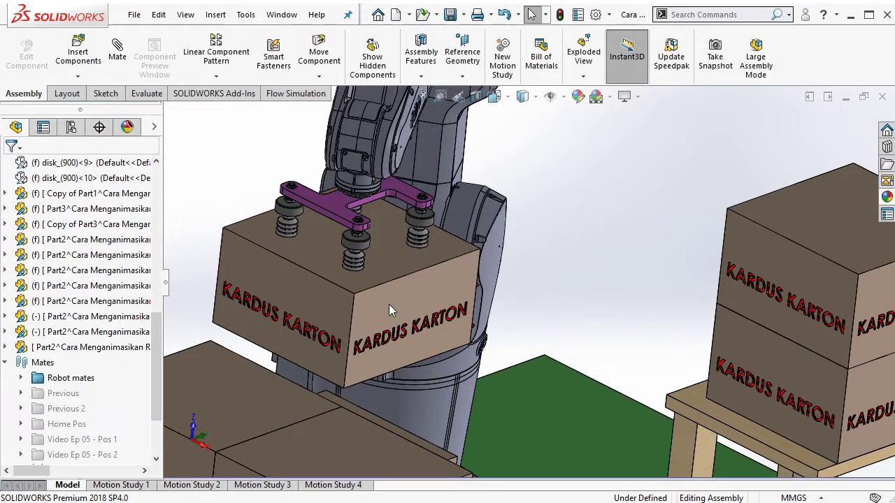
- Group mates Distance12 through Width19 into a new folder named 'Video Ep 05 - Pos 3'
scroll(100, 383, down, 2)
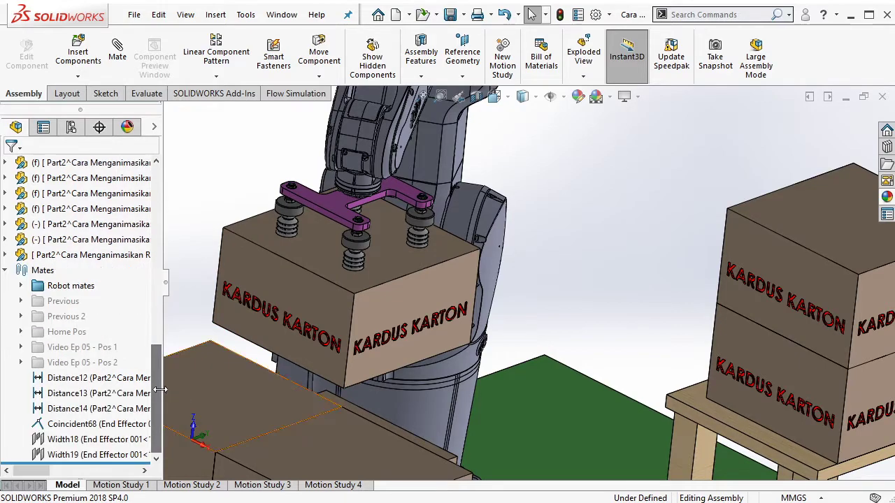
click(100, 378)
shift+click(91, 454)
right_click(91, 454)
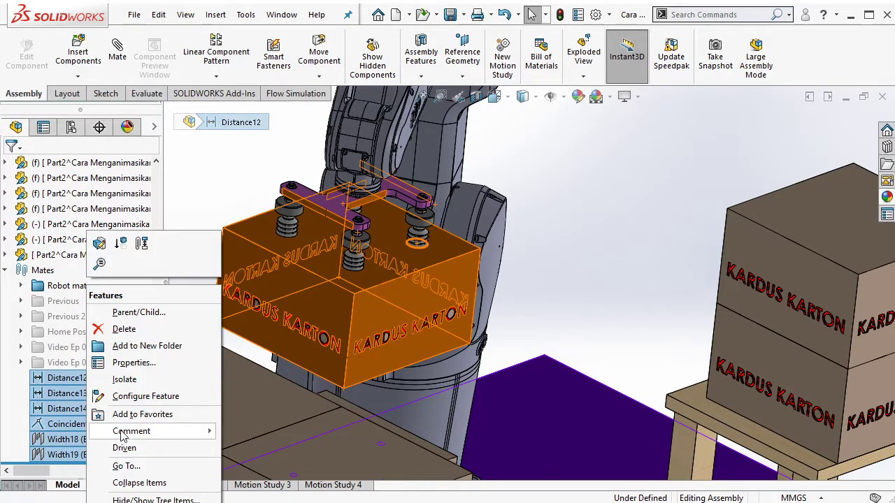
click(140, 352)
text(Video Ep 05 - Pos 3)
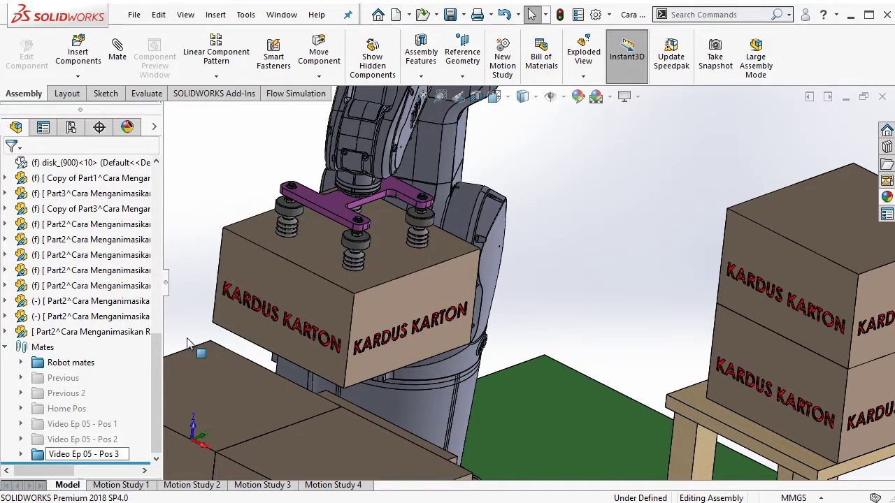
key(Return)
- Fit the robot cell in view and pick a pallet box's vertical edge to measure
key(f)
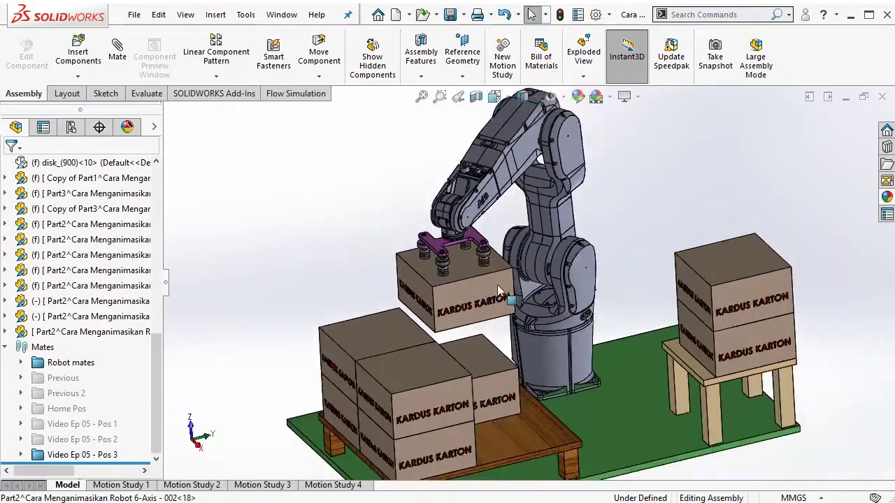
mouse_move(457, 244)
middle_down()
mouse_move(442, 230)
mouse_move(525, 315)
middle_up()
scroll(524, 314, down, 2)
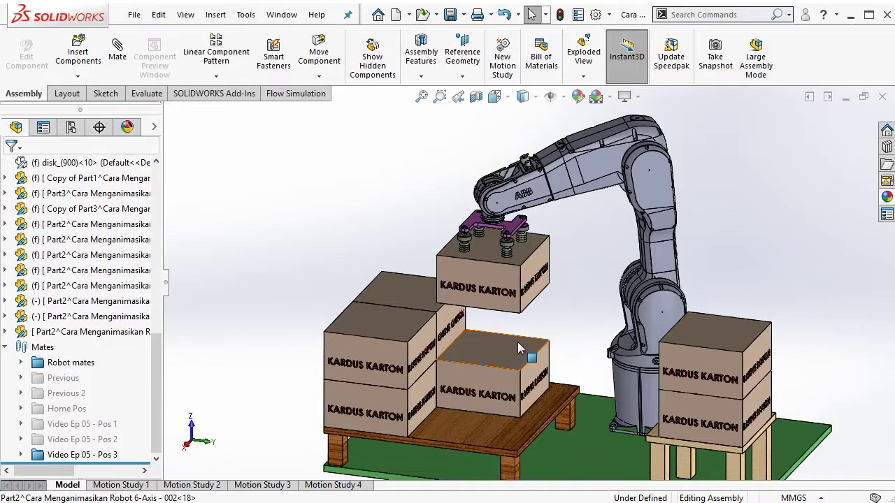
scroll(517, 342, down, 2)
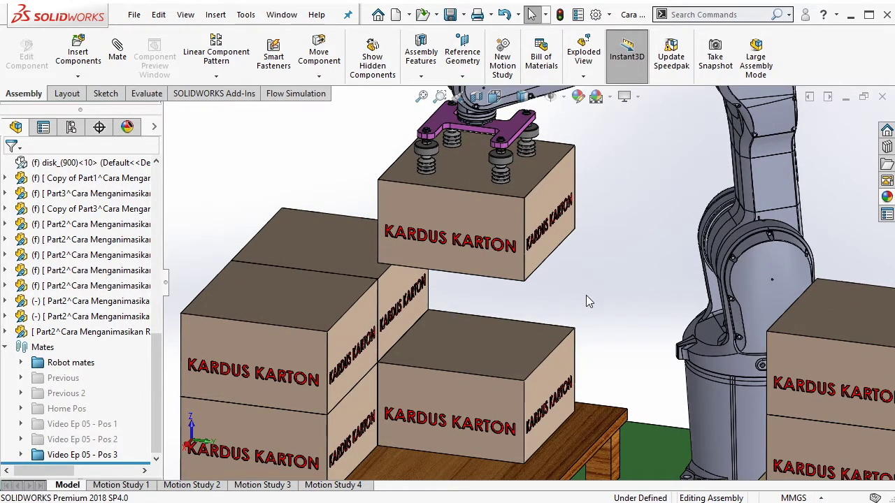
click(526, 404)
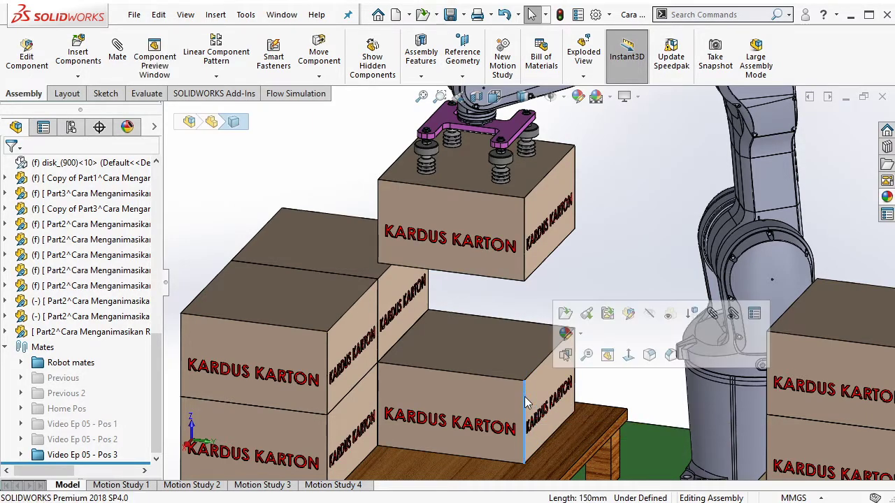
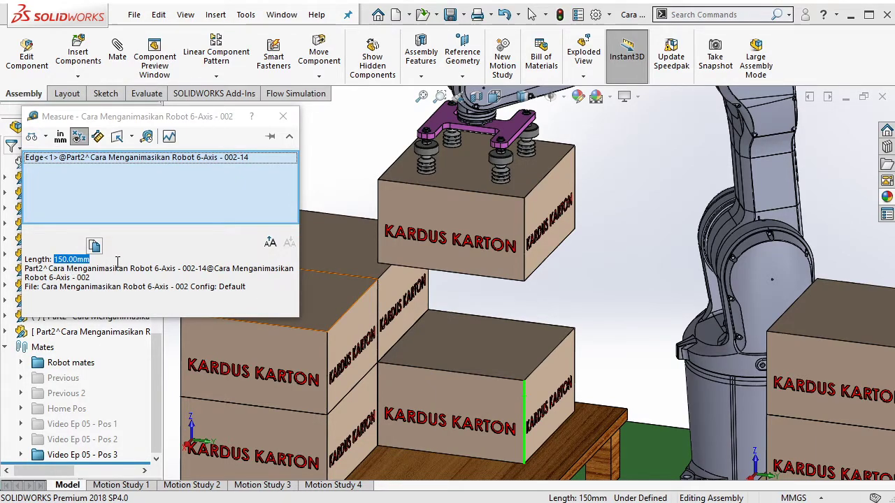
- Measure a carton edge, then suppress the Video Ep 05 - Pos 3 mate folder
key(Escape)
click(526, 397)
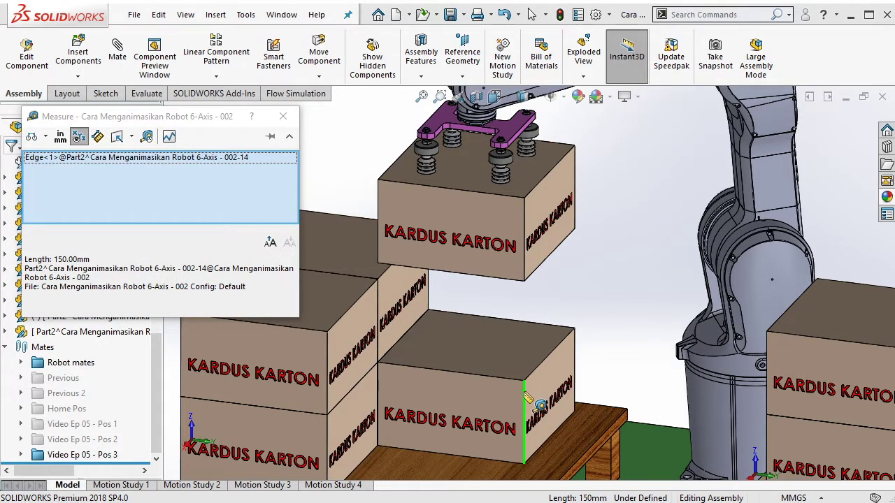
key(Escape)
scroll(569, 301, up, 3)
middle_drag(569, 302, 568, 308)
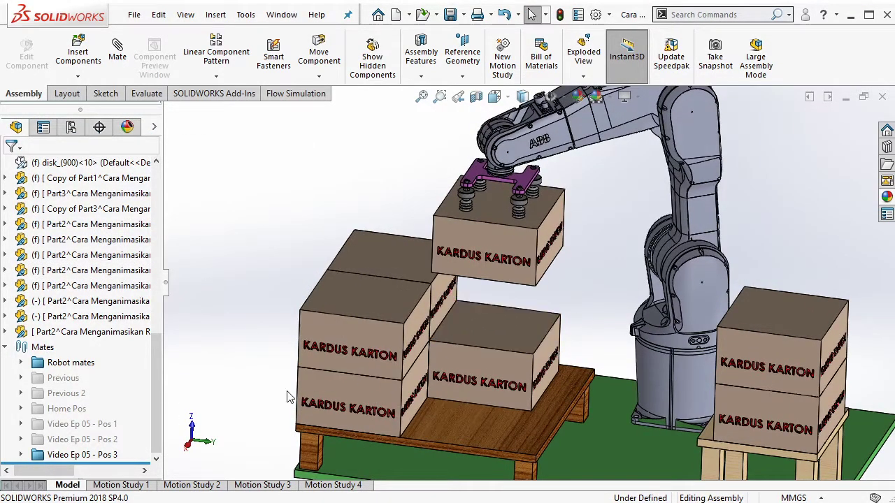
right_click(109, 462)
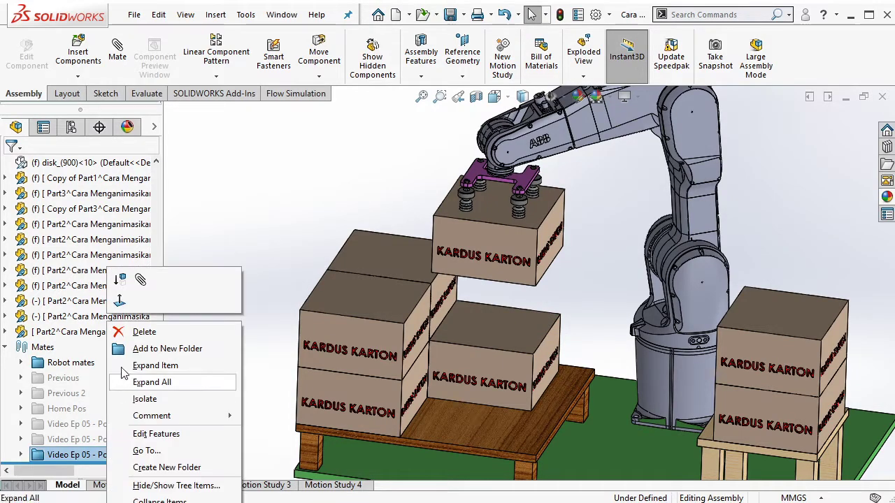
click(140, 281)
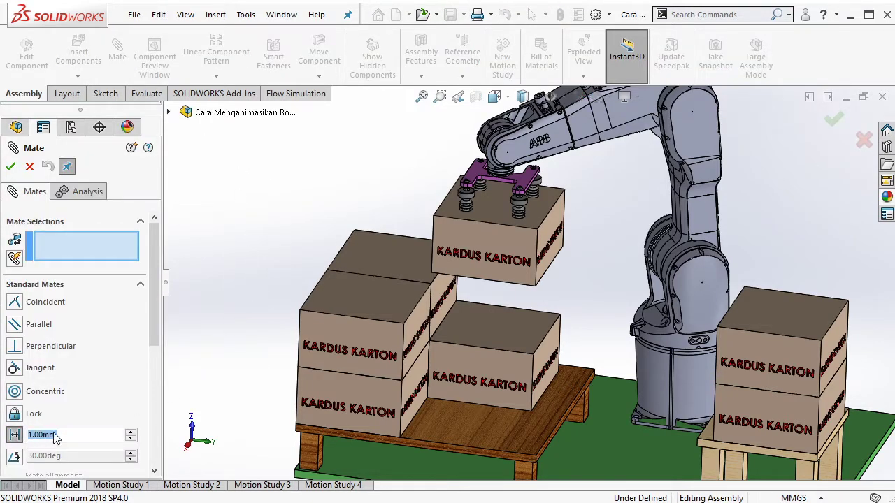
- Add a 150 mm distance mate between the carton and a pallet face
text(15)
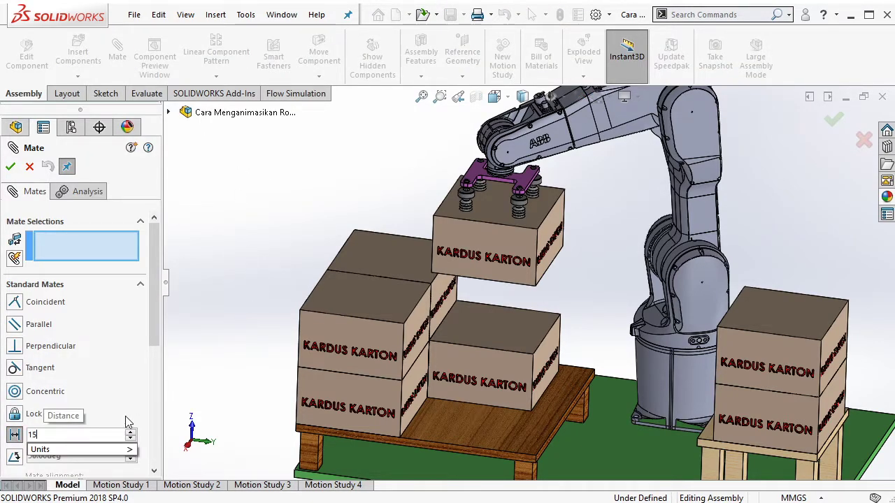
text(0)
click(479, 428)
mouse_move(480, 428)
middle_down()
mouse_move(491, 325)
mouse_move(582, 294)
mouse_move(489, 314)
middle_up()
click(491, 325)
key(Return)
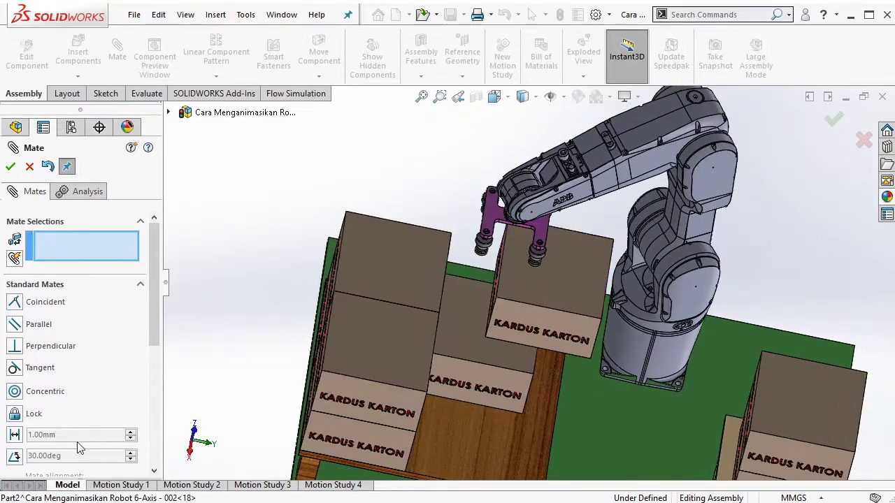
- Add a distance mate between a carton side face and a second face
text(260)
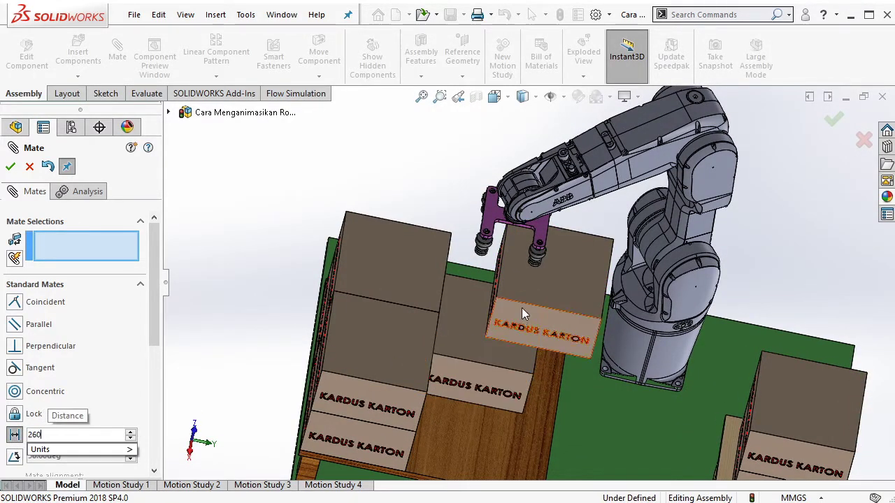
middle_drag(521, 309, 501, 291)
click(495, 292)
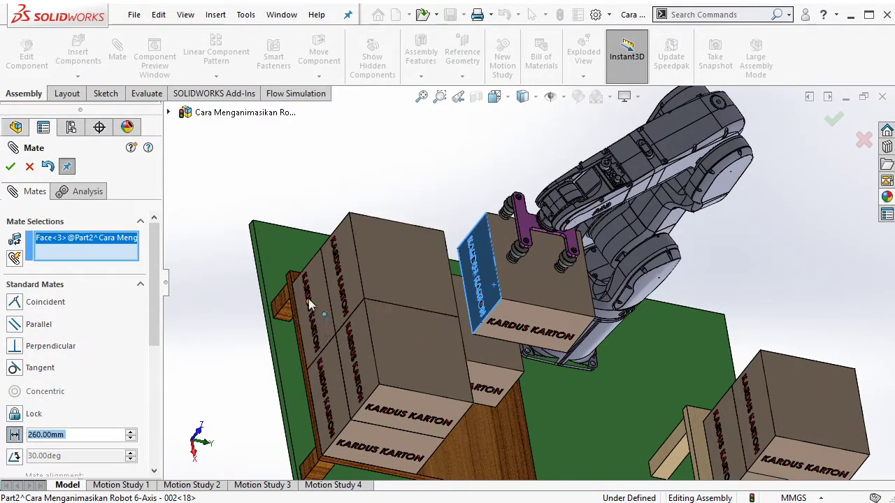
scroll(308, 299, down, 3)
click(316, 268)
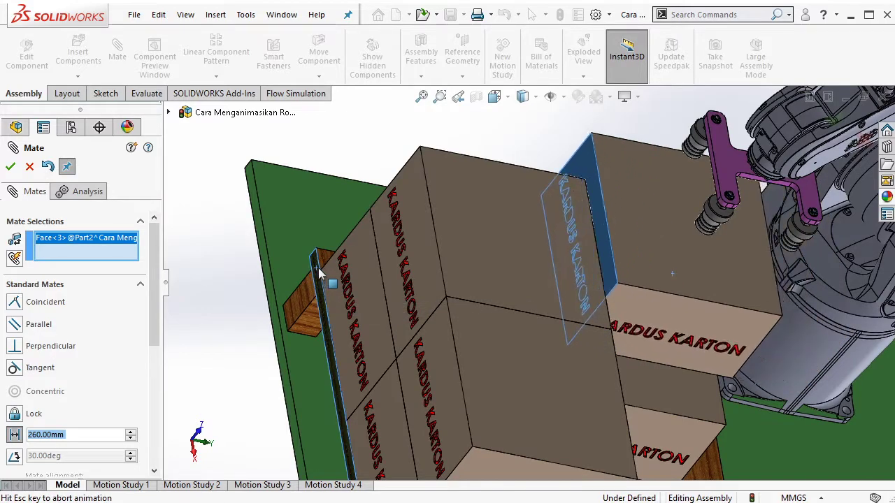
right_click(460, 279)
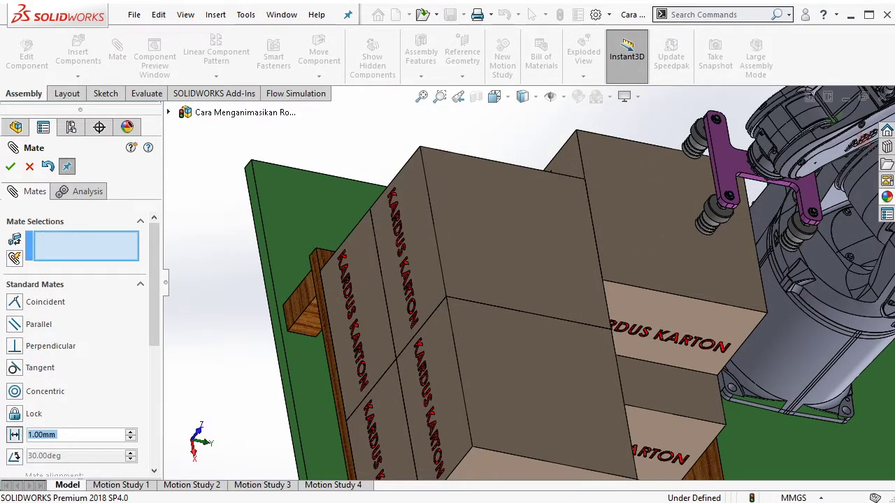
- Add a 260 mm distance mate from the carton face to the pallet's front edge, then finish mating
text(260)
click(699, 385)
middle_drag(699, 385, 684, 340)
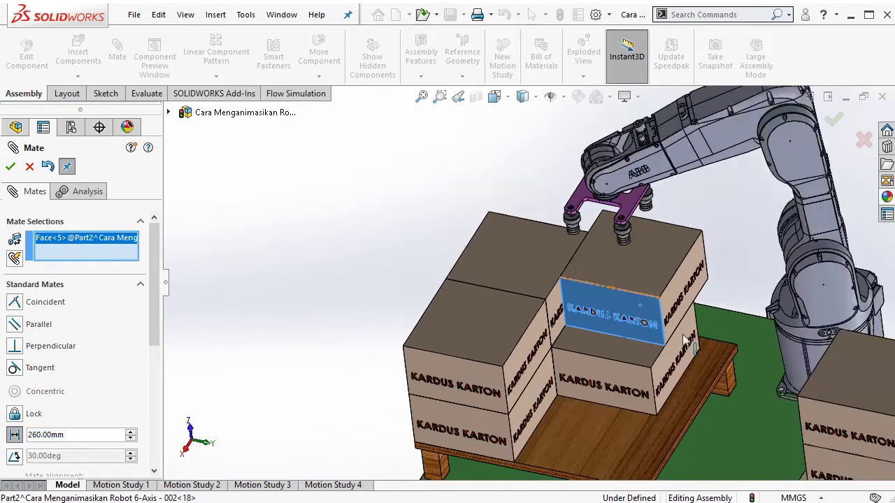
scroll(553, 383, down, 5)
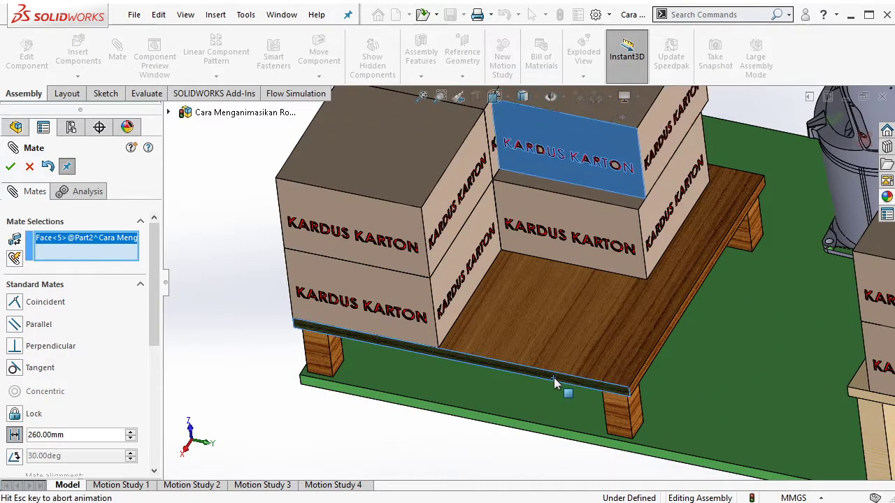
click(554, 377)
scroll(611, 202, up, 5)
mouse_move(611, 202)
middle_down()
mouse_move(603, 191)
mouse_move(566, 187)
middle_up()
key(Escape)
scroll(567, 210, down, 5)
- Mate the suction-cup edge coincident onto the carton's top face
click(489, 297)
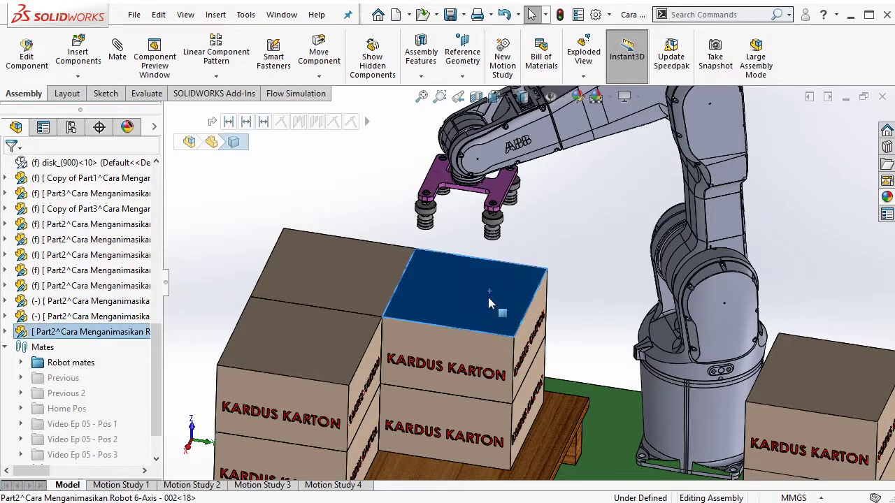
click(455, 229)
click(463, 288)
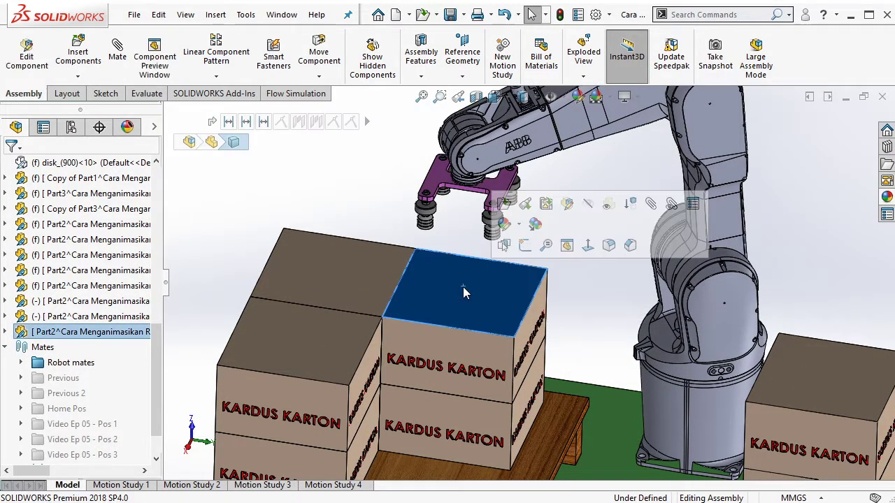
click(504, 245)
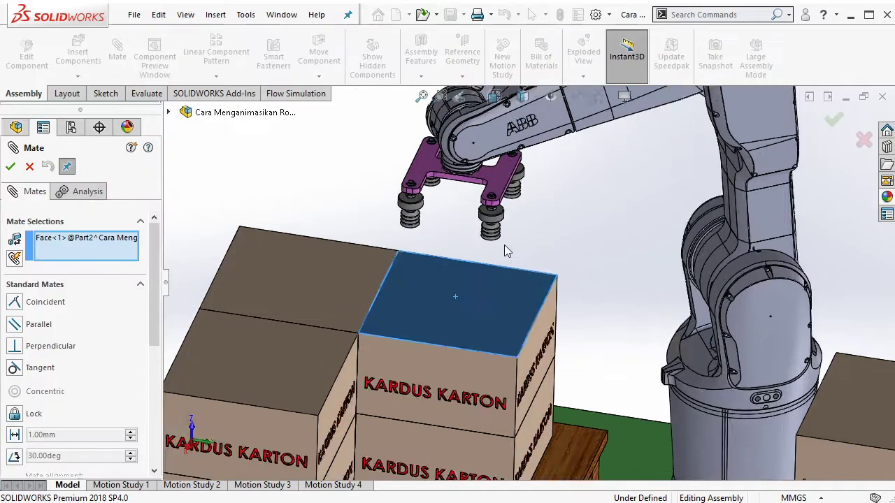
scroll(514, 246, down, 5)
scroll(504, 251, down, 3)
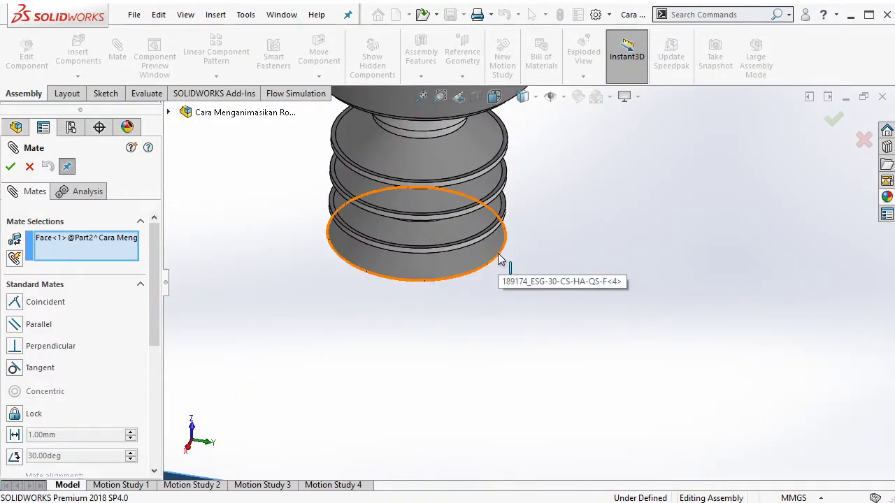
click(499, 259)
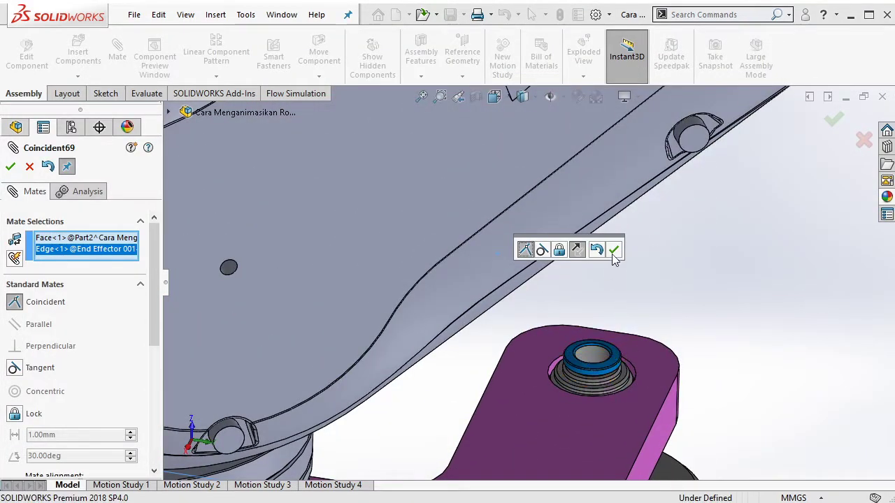
click(614, 248)
scroll(608, 320, up, 5)
scroll(503, 358, up, 2)
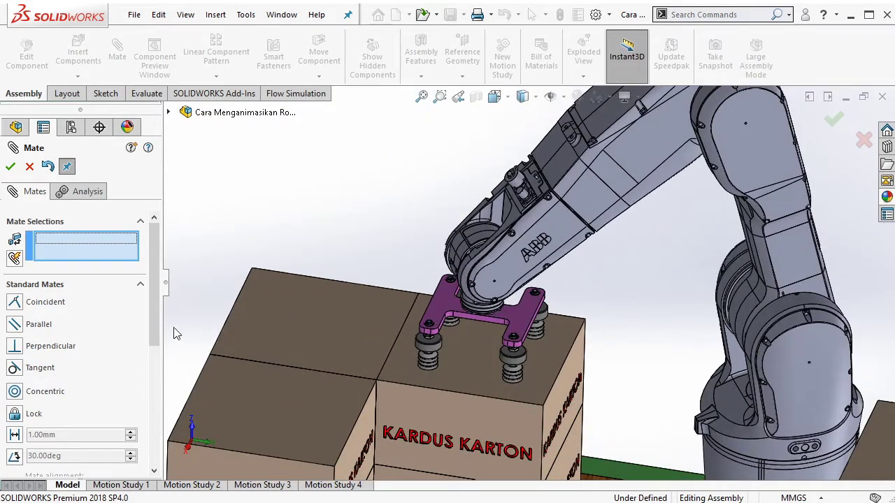
scroll(148, 366, down, 3)
scroll(139, 379, down, 3)
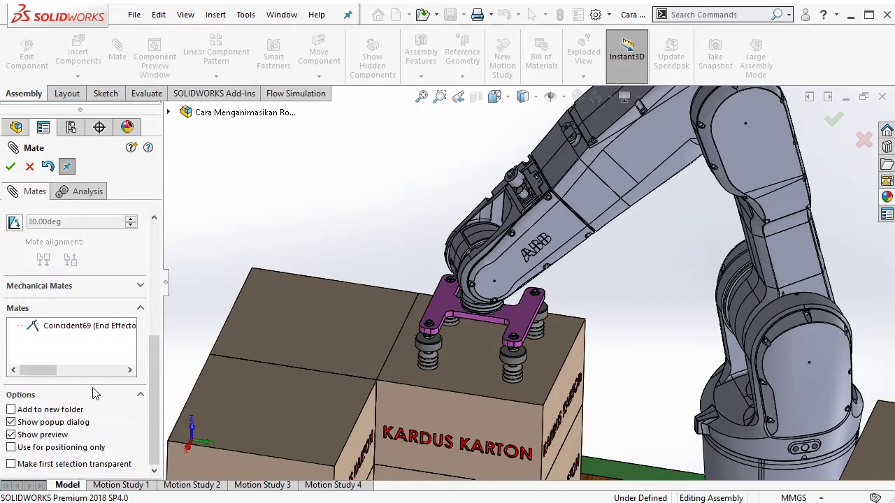
scroll(155, 388, up, 3)
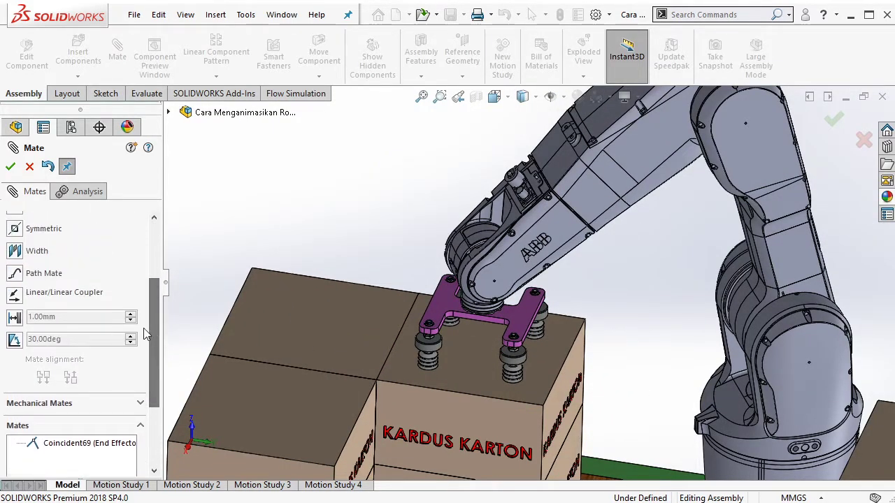
- Abandon a first width-mate attempt, clearing its selections, and hide the carton
click(15, 251)
scroll(552, 315, down, 4)
scroll(561, 318, down, 3)
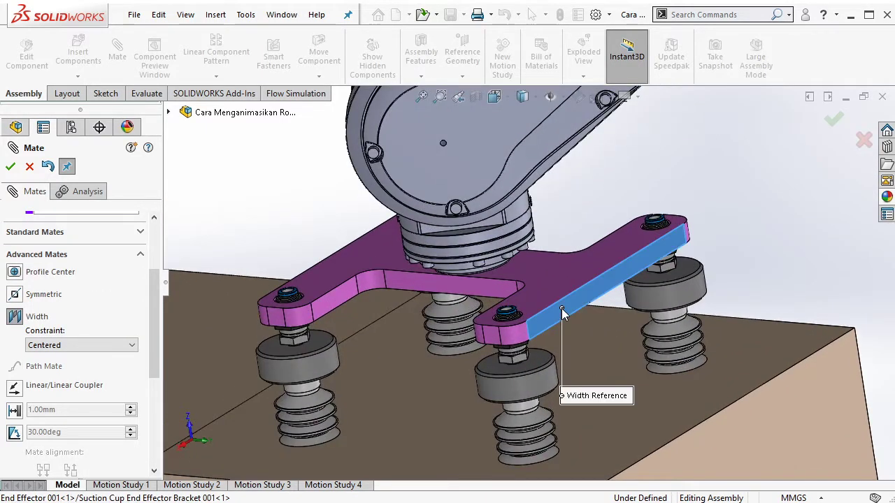
click(561, 308)
mouse_move(562, 308)
middle_down()
mouse_move(364, 294)
mouse_move(493, 325)
middle_up()
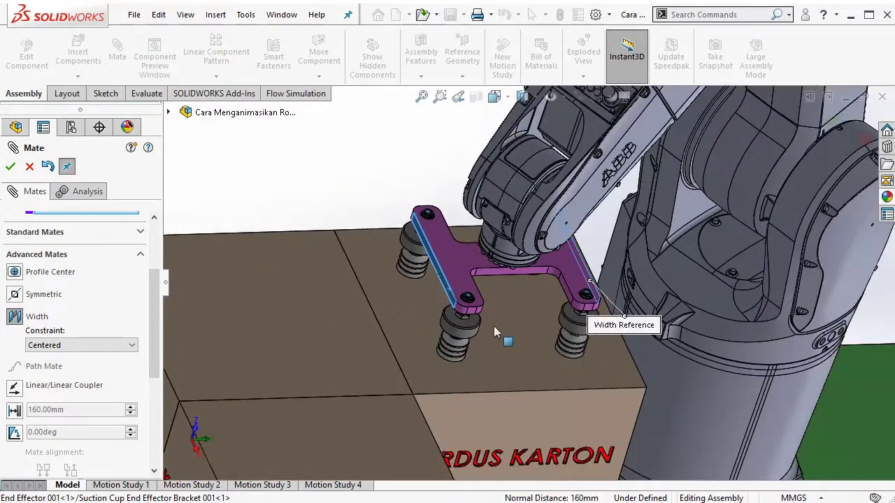
scroll(151, 280, up, 3)
right_click(89, 253)
click(132, 271)
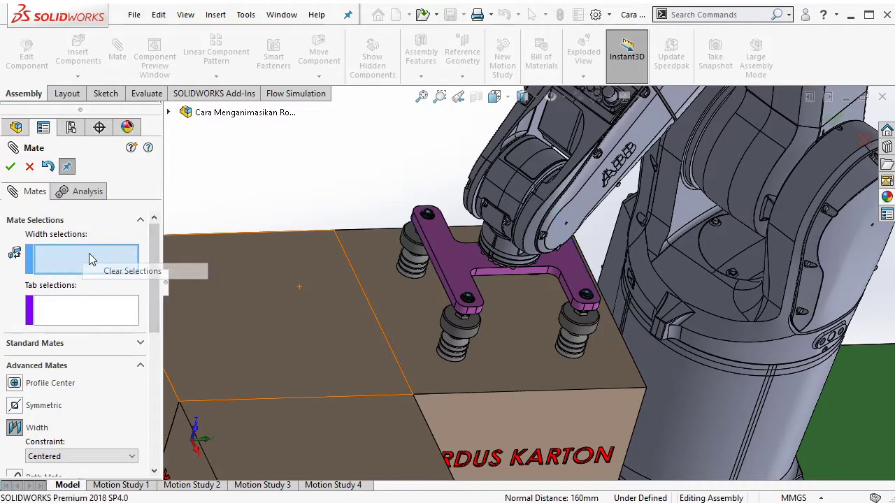
click(10, 169)
middle_drag(421, 313, 348, 298)
click(348, 298)
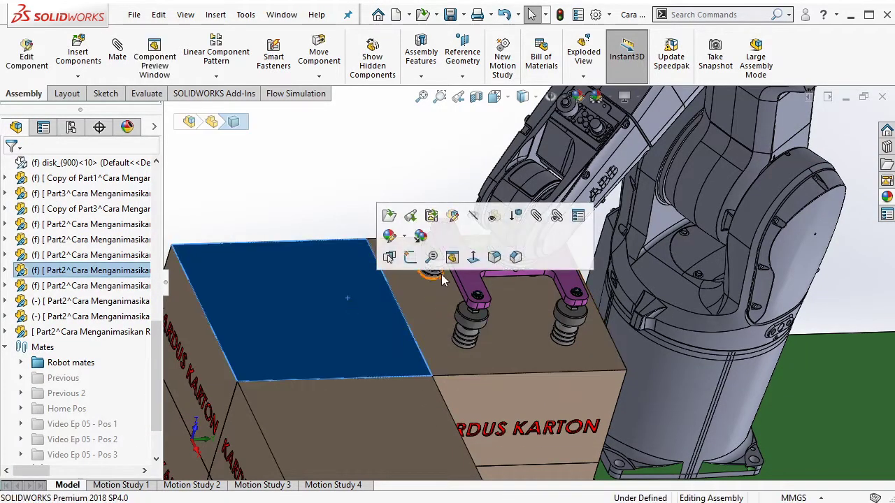
click(492, 215)
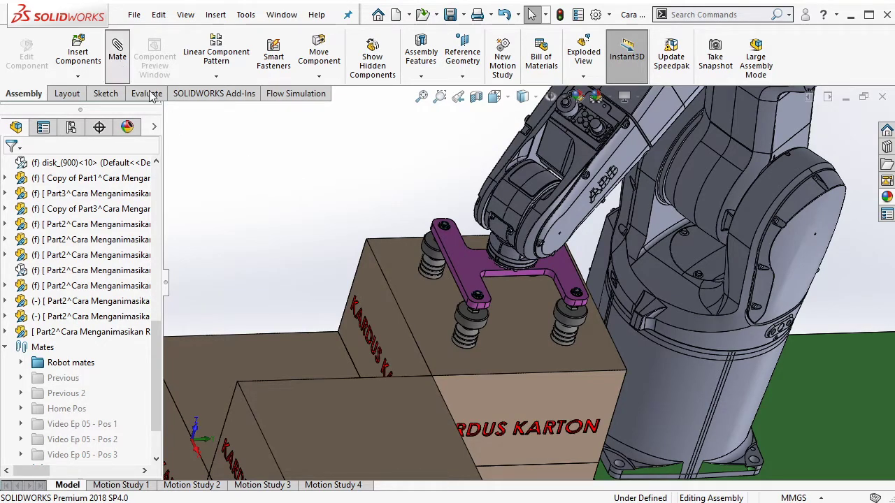
- Center the bracket side face between the carton's right and left faces with a width mate
scroll(154, 293, down, 3)
scroll(155, 350, down, 3)
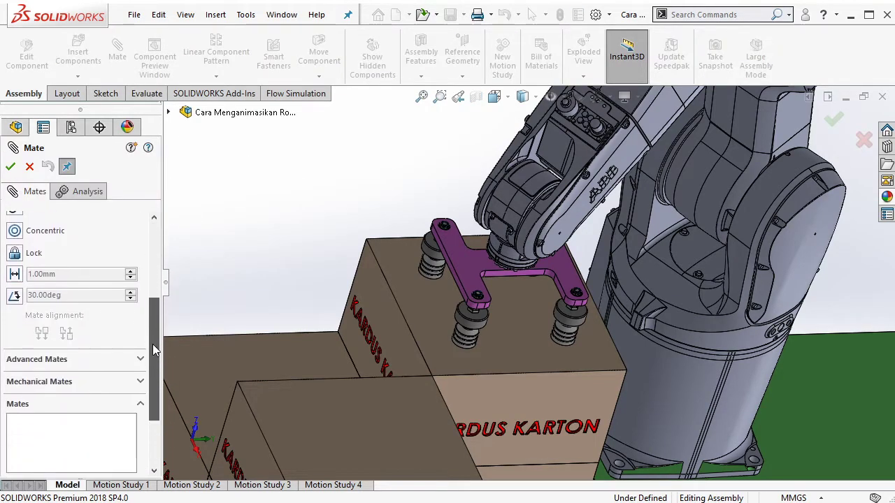
click(118, 359)
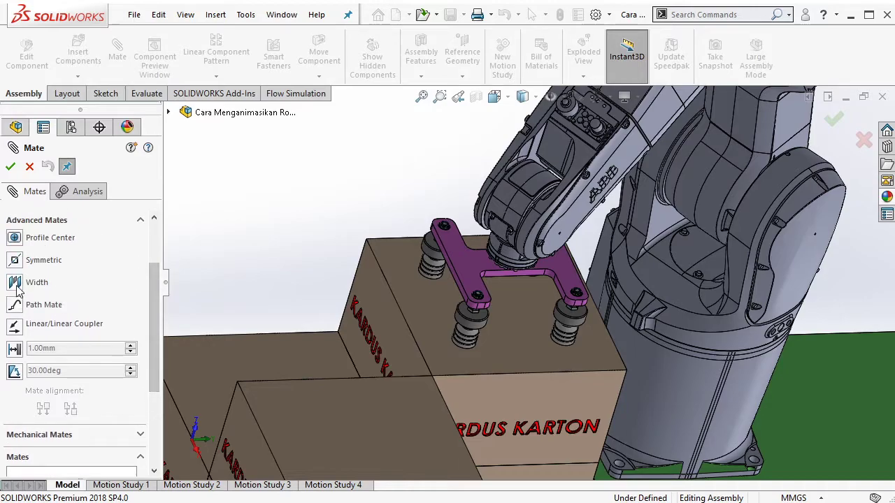
click(16, 285)
scroll(455, 279, down, 3)
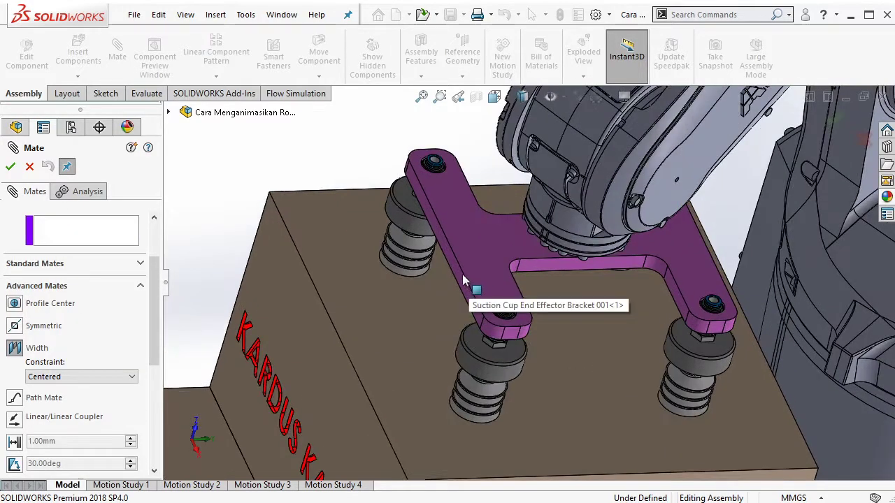
click(462, 274)
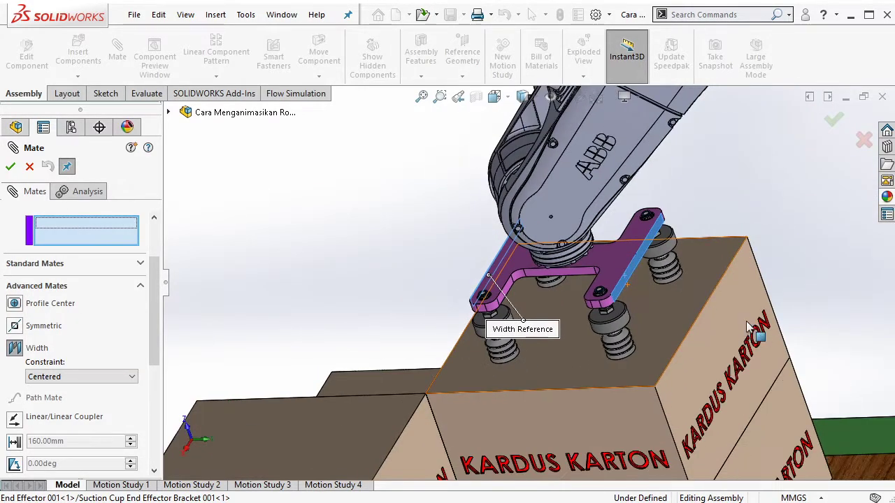
click(748, 327)
middle_drag(679, 343, 424, 338)
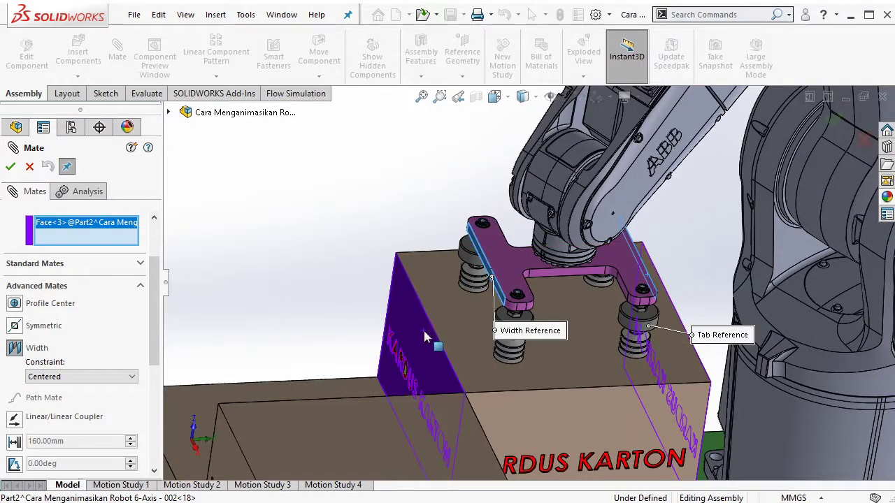
click(424, 338)
key(Return)
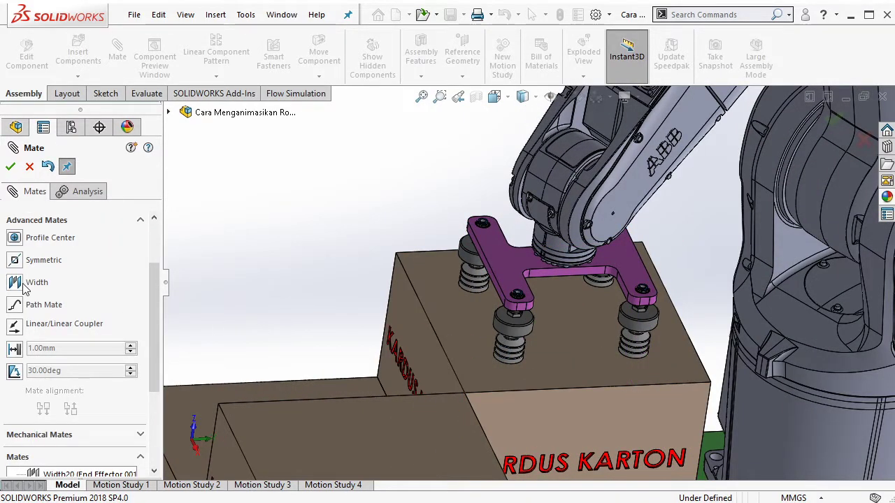
- Add a second width mate from the bracket's other side face to the carton's front face
click(14, 283)
scroll(544, 241, down, 5)
middle_drag(544, 265, 507, 245)
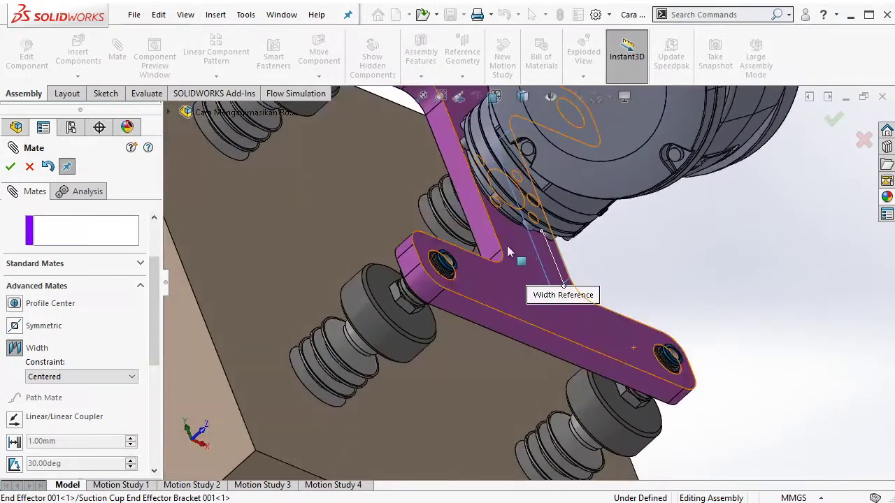
click(507, 246)
scroll(419, 265, up, 5)
middle_drag(344, 287, 309, 249)
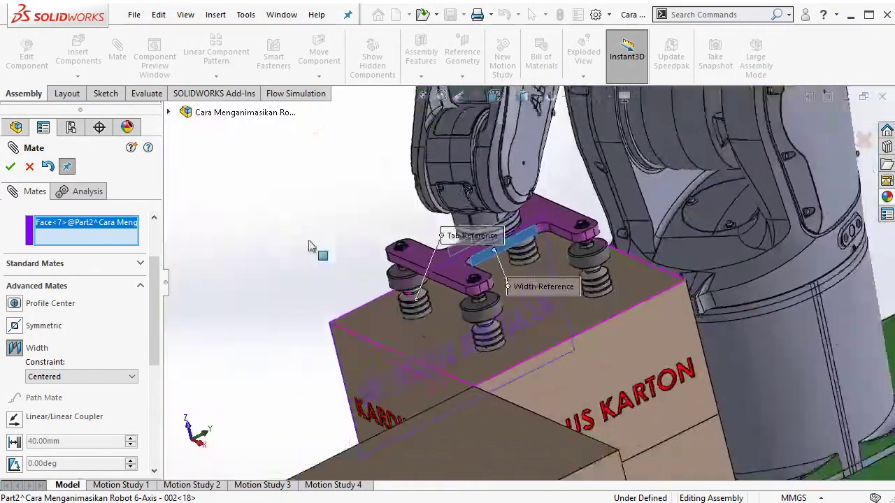
click(613, 347)
key(Return)
key(Return)
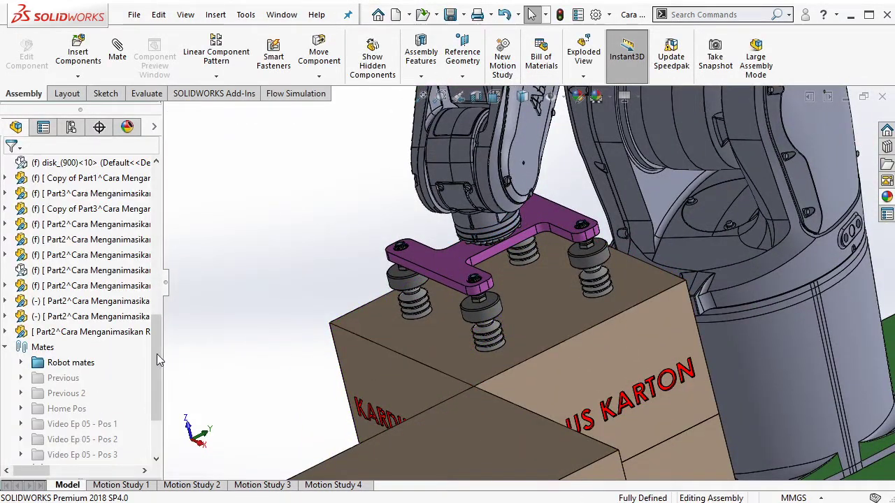
- Select the gripper and carton to confirm the gripper can no longer move
drag(158, 359, 160, 449)
scroll(549, 241, up, 3)
click(548, 242)
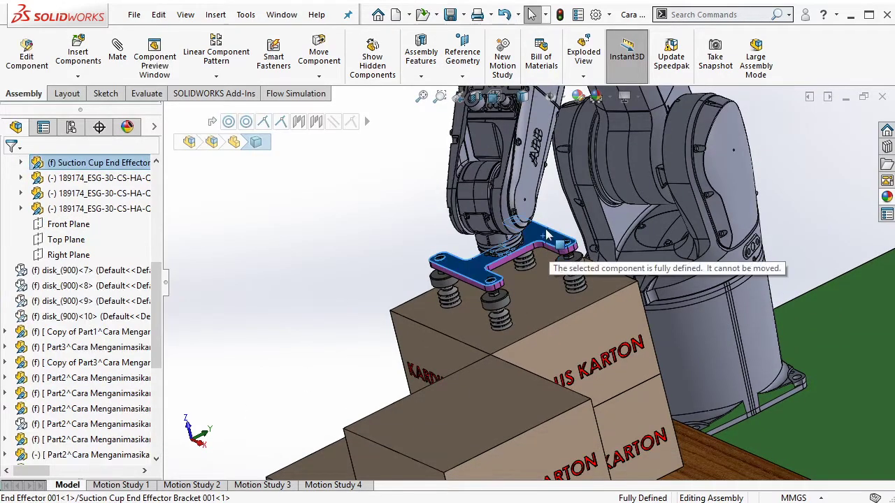
click(541, 292)
click(539, 242)
click(539, 288)
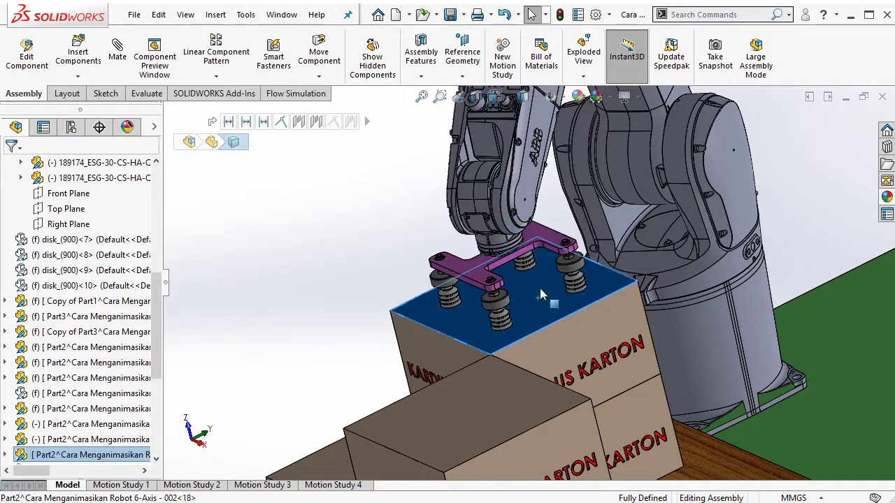
click(204, 348)
drag(155, 340, 156, 416)
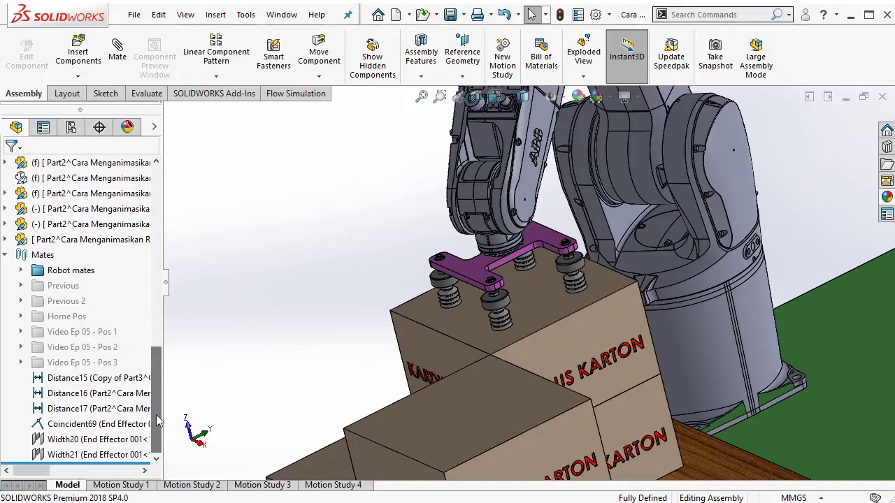
- Move mates Distance15 through Width21 into a new folder named Video Ep 05 - Pos 4
click(100, 381)
shift+click(87, 455)
right_click(87, 455)
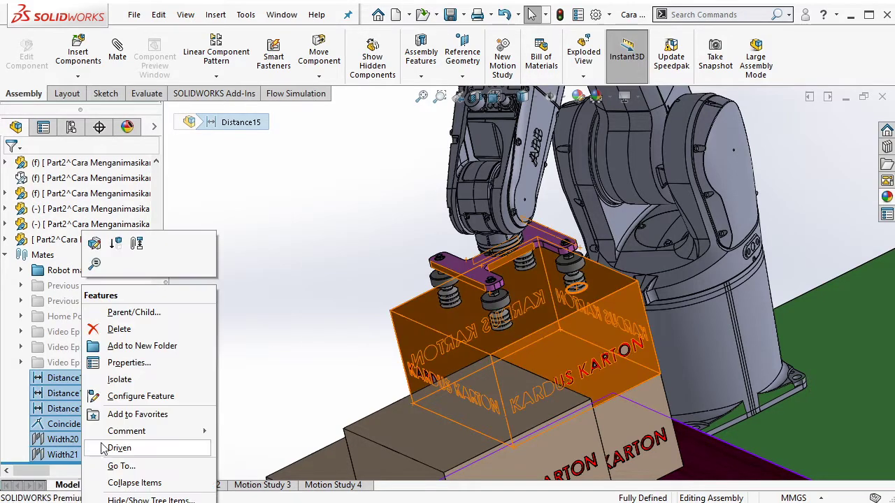
click(140, 345)
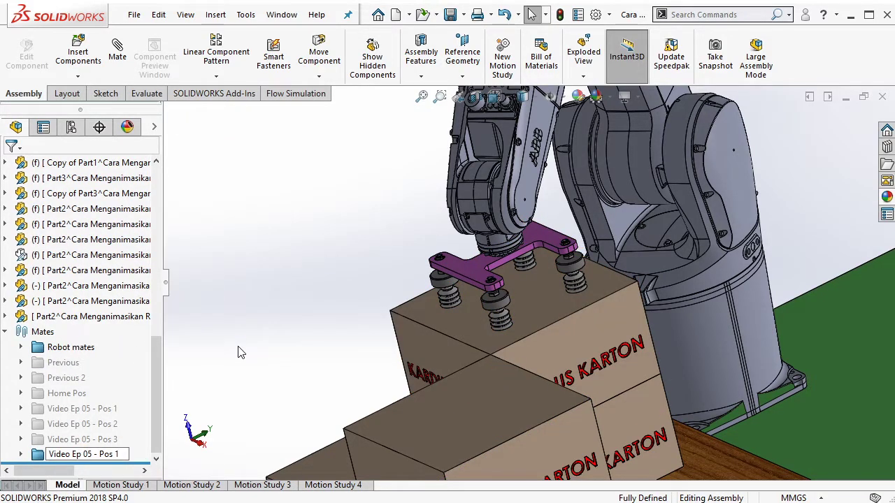
text(4)
key(Return)
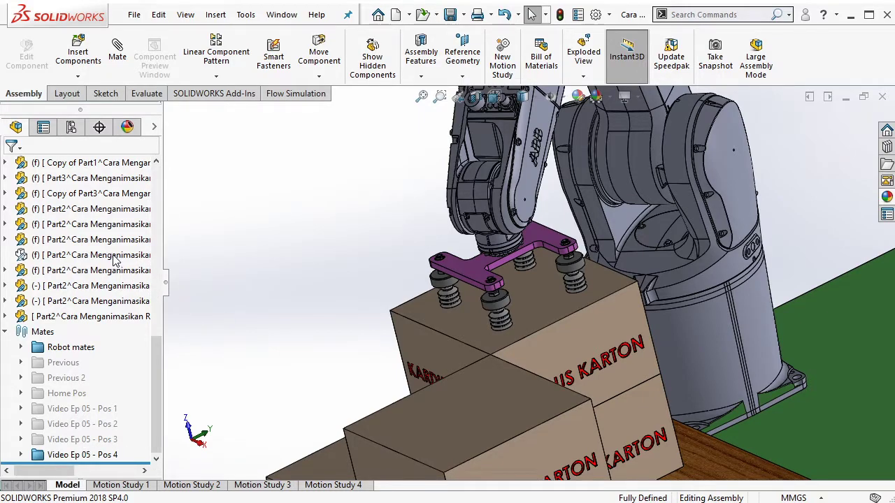
right_click(115, 259)
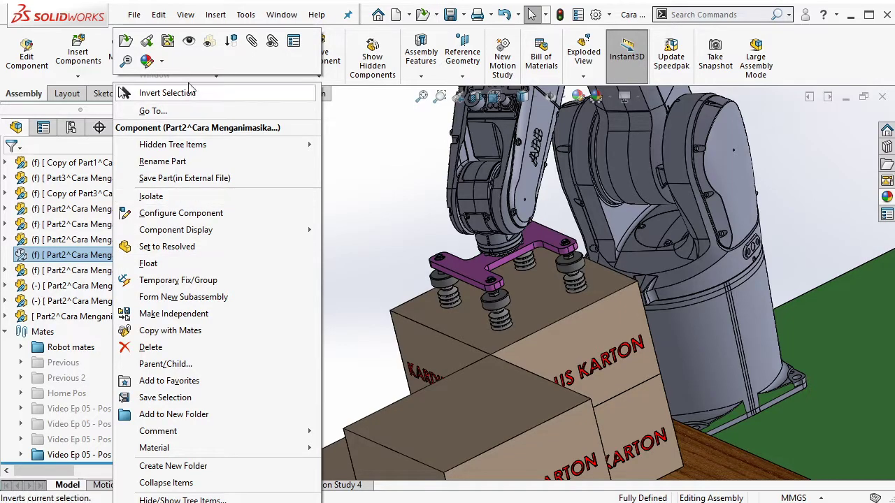
click(312, 227)
middle_drag(312, 227, 562, 325)
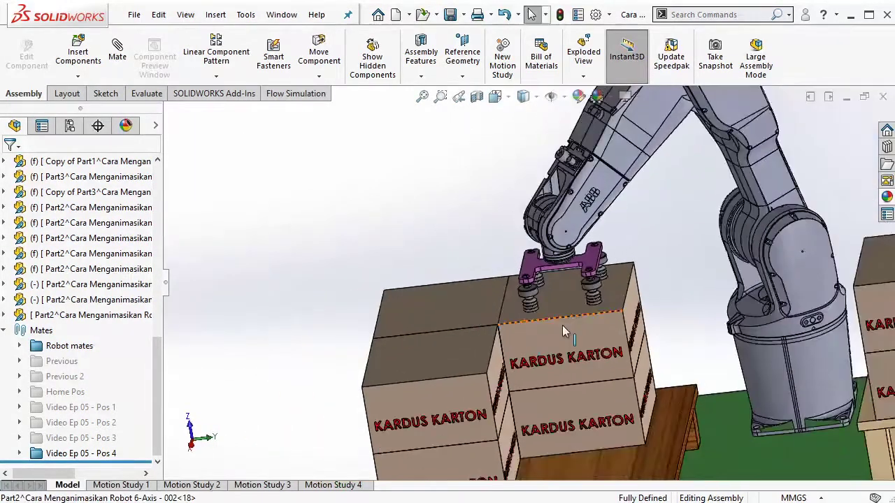
key(f)
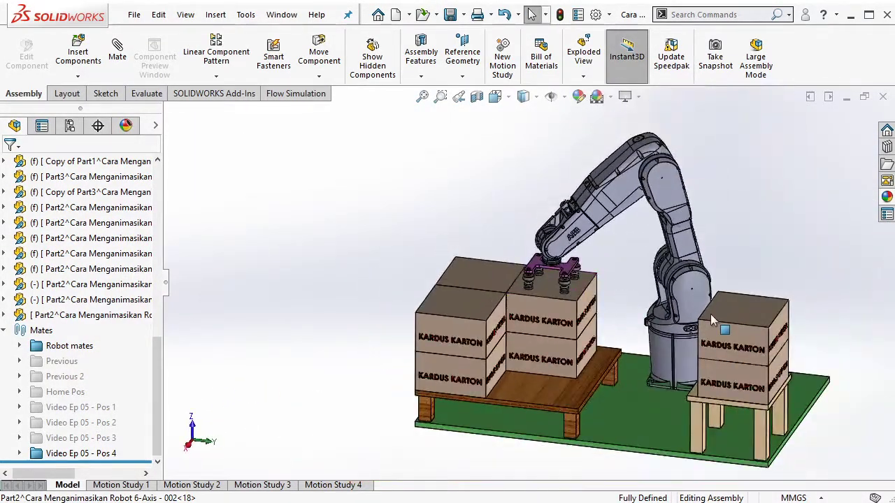
mouse_move(700, 309)
middle_down()
mouse_move(570, 318)
mouse_move(579, 311)
middle_up()
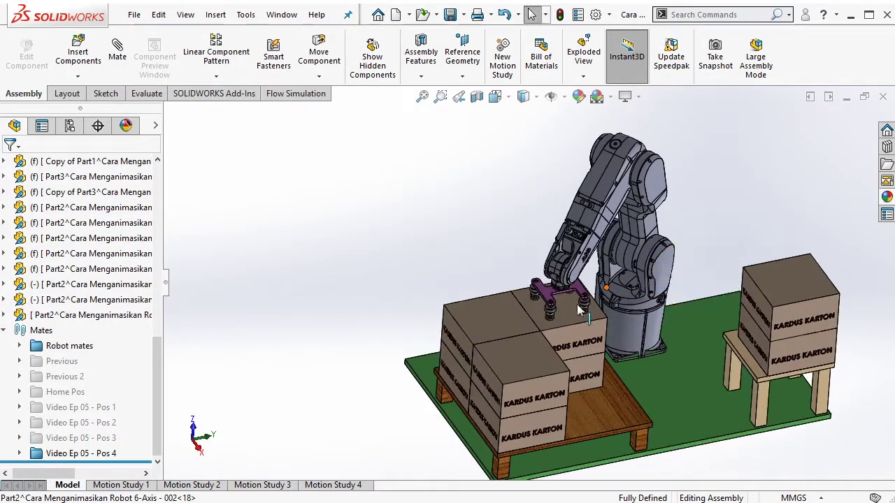
- Suppress the Video Ep 05 - Pos 4 mates and swing the robot base and upper arm toward the right table
right_click(99, 455)
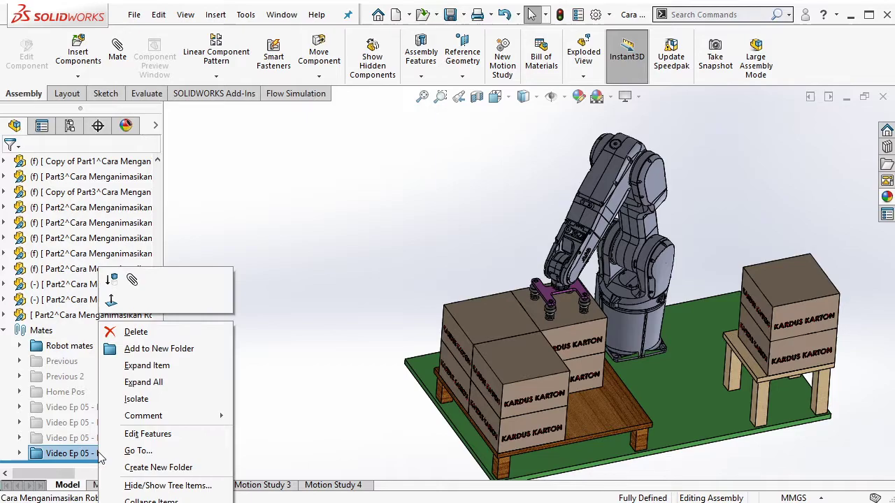
click(116, 285)
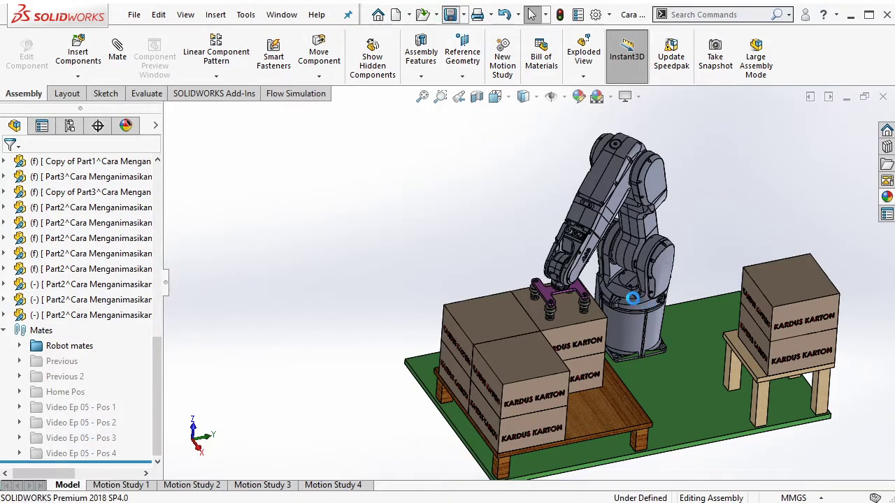
drag(625, 298, 741, 275)
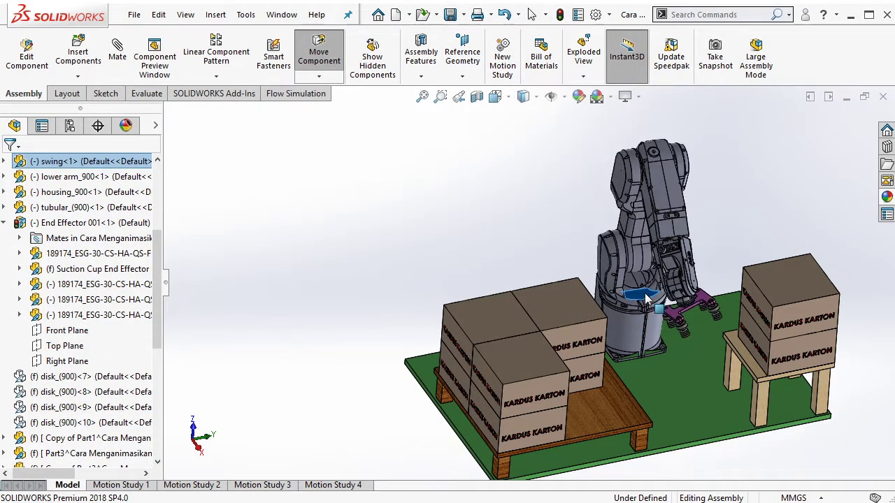
middle_drag(740, 274, 753, 257)
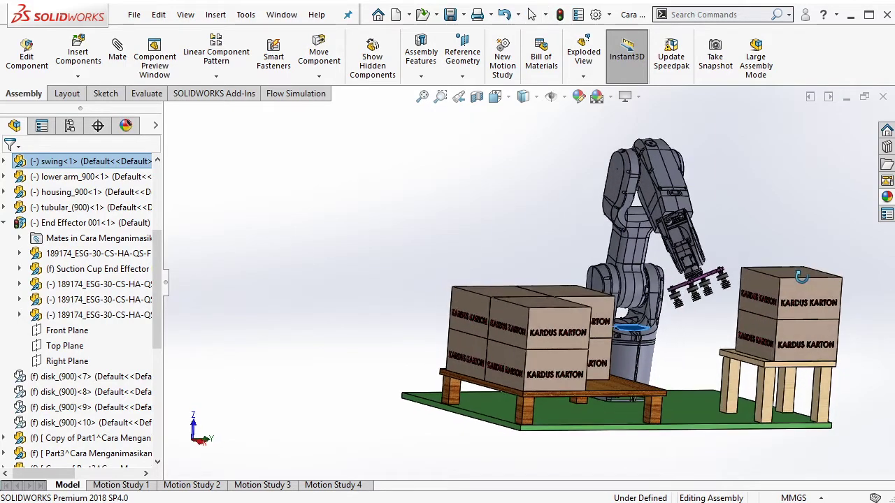
drag(651, 187, 763, 263)
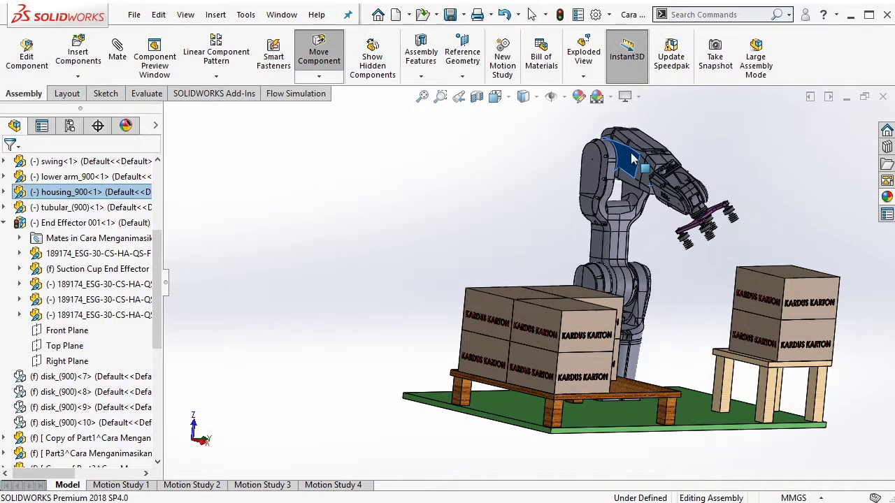
scroll(748, 294, down, 2)
scroll(707, 254, down, 2)
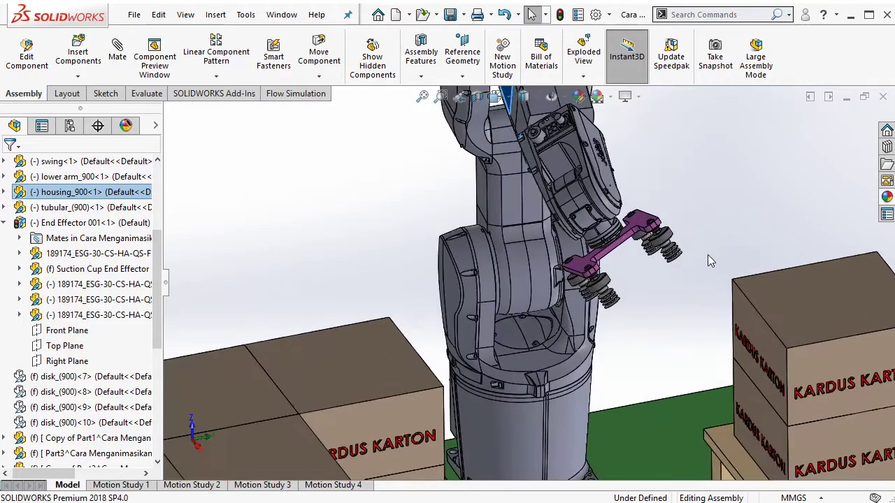
scroll(587, 224, down, 3)
- Mate a gripper bracket face coincident with the right table's front face
click(548, 209)
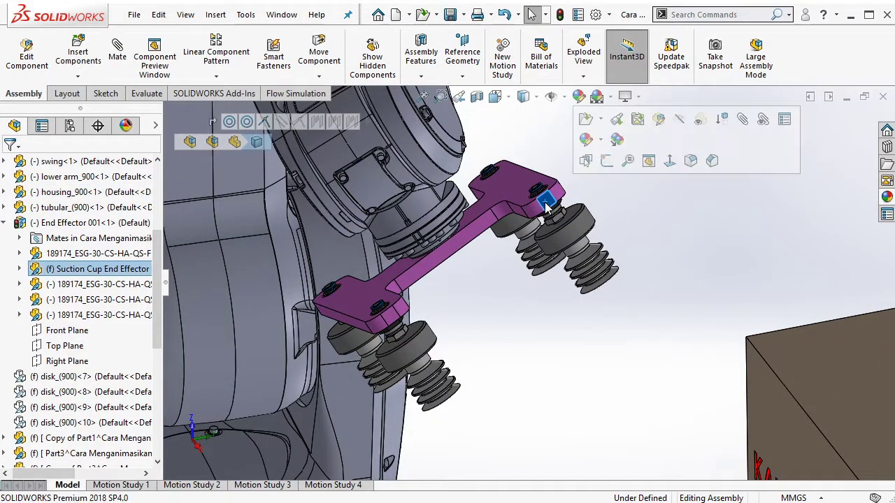
click(741, 120)
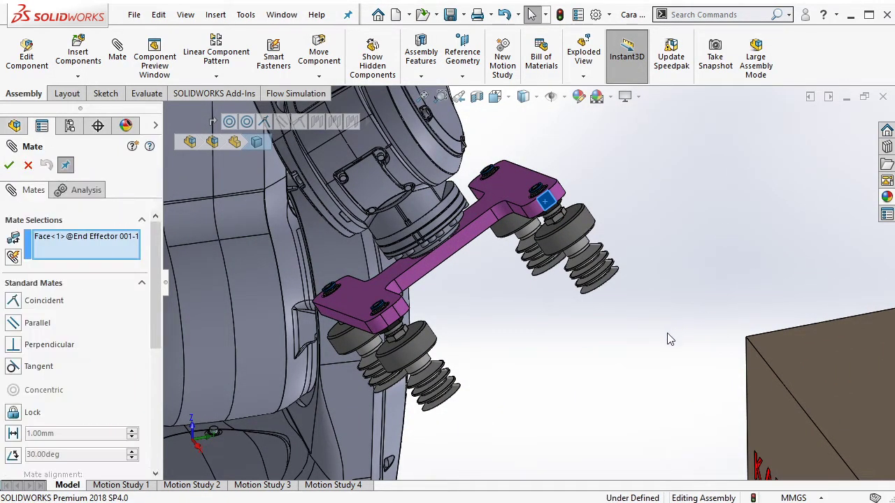
scroll(667, 336, up, 5)
scroll(627, 397, down, 2)
click(589, 439)
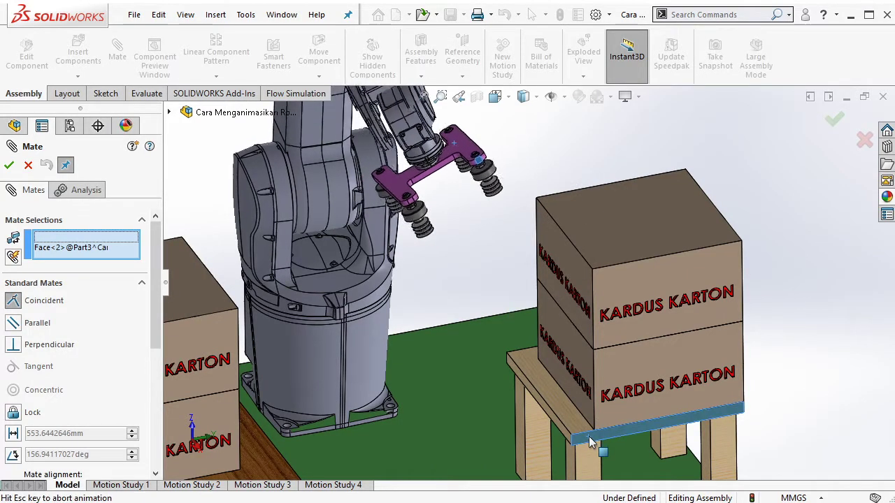
click(744, 459)
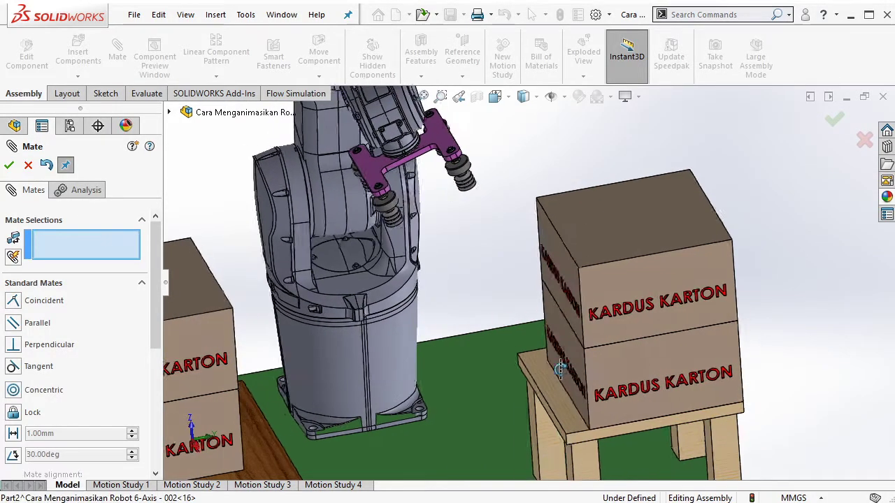
- Hold the bracket side face 100 mm from the carton's top face, flipping the distance side
middle_drag(629, 315, 489, 244)
scroll(428, 178, up, 5)
click(404, 178)
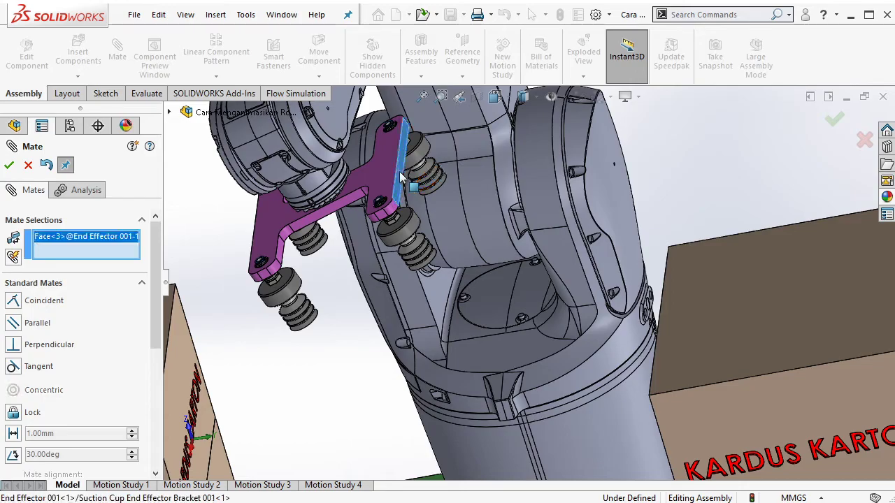
scroll(454, 245, up, 6)
scroll(656, 398, down, 3)
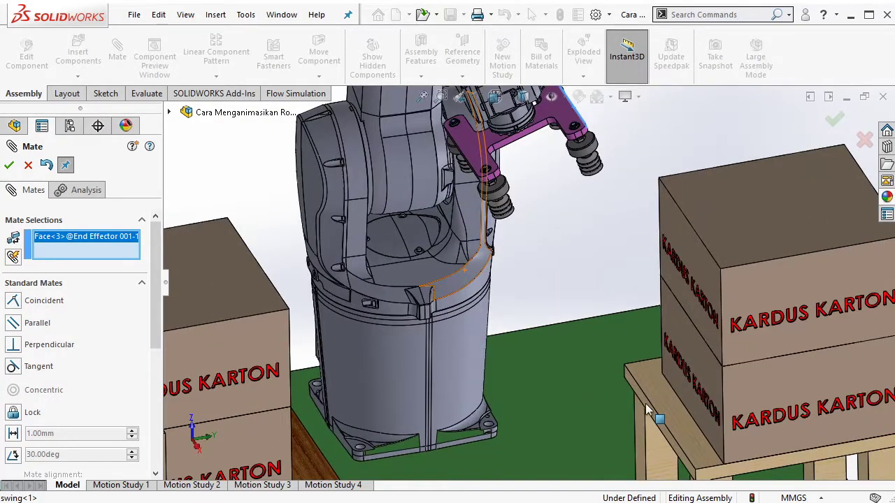
click(646, 409)
click(732, 426)
text(1)
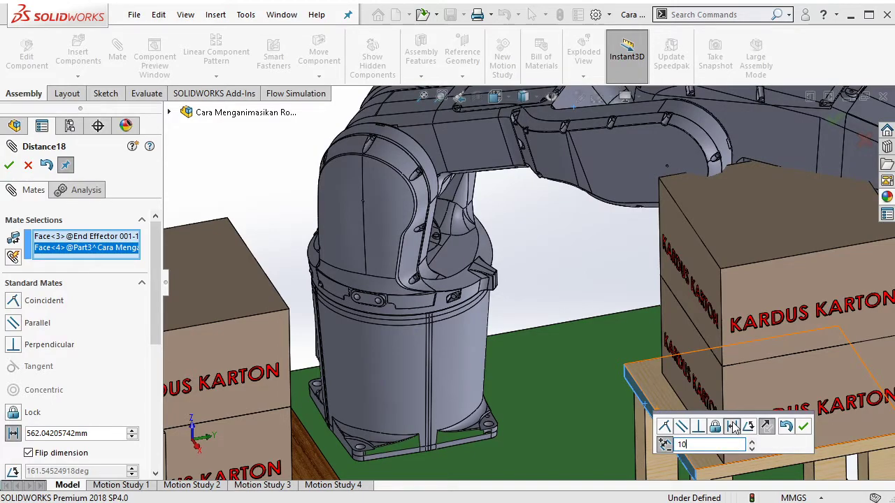
text(0)
key(Return)
scroll(696, 257, up, 2)
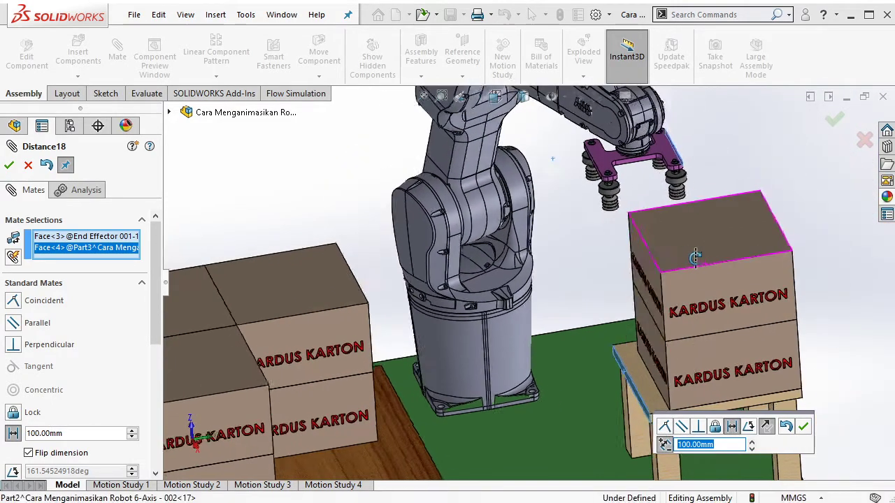
middle_drag(696, 257, 659, 328)
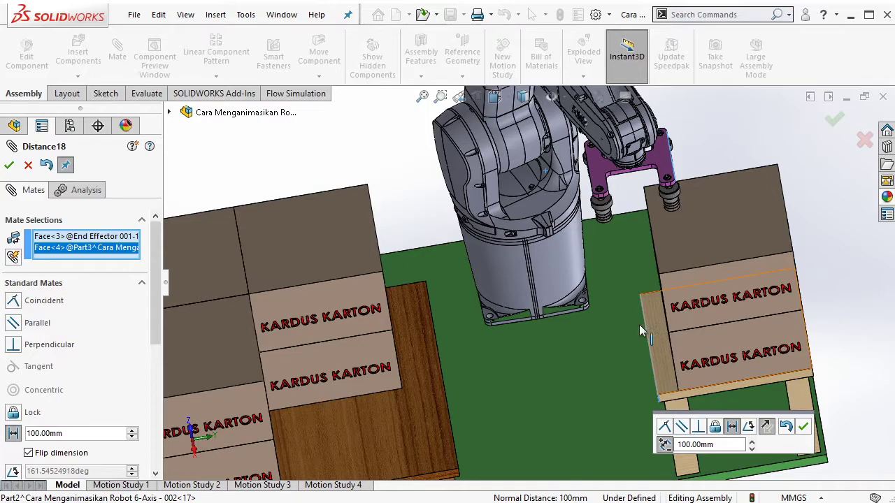
click(665, 447)
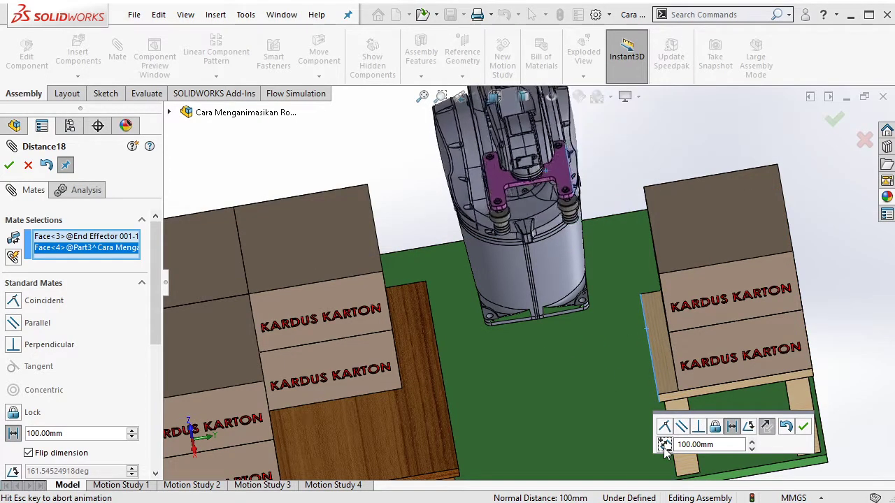
click(804, 431)
- Lower the wrist, then set a 680 mm distance mate from the bracket's flat face to the green base plate
middle_drag(669, 189, 543, 187)
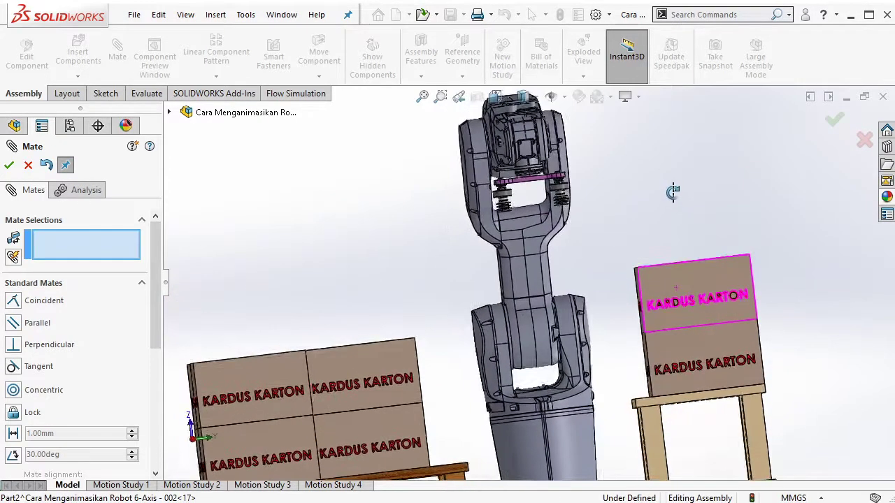
drag(543, 187, 559, 213)
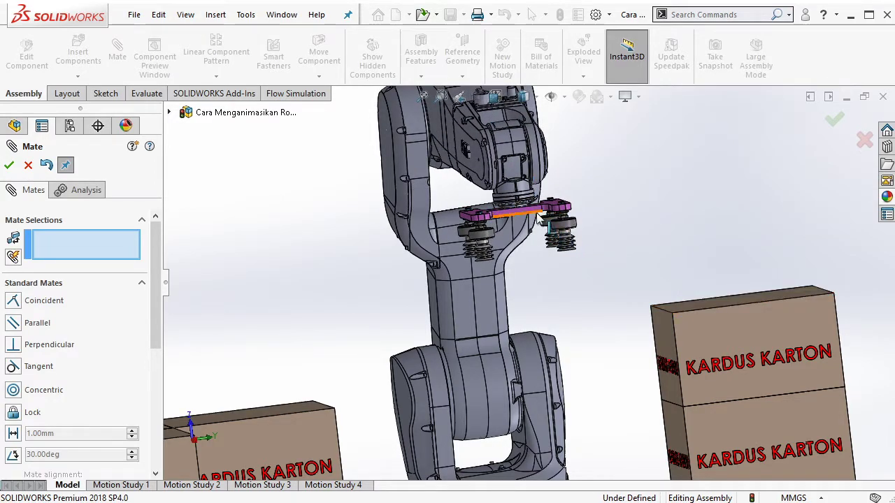
drag(533, 221, 538, 234)
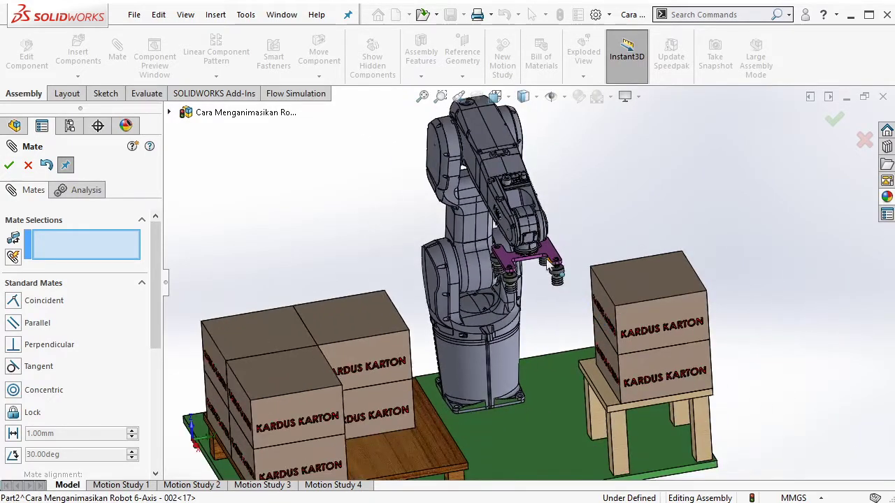
click(548, 260)
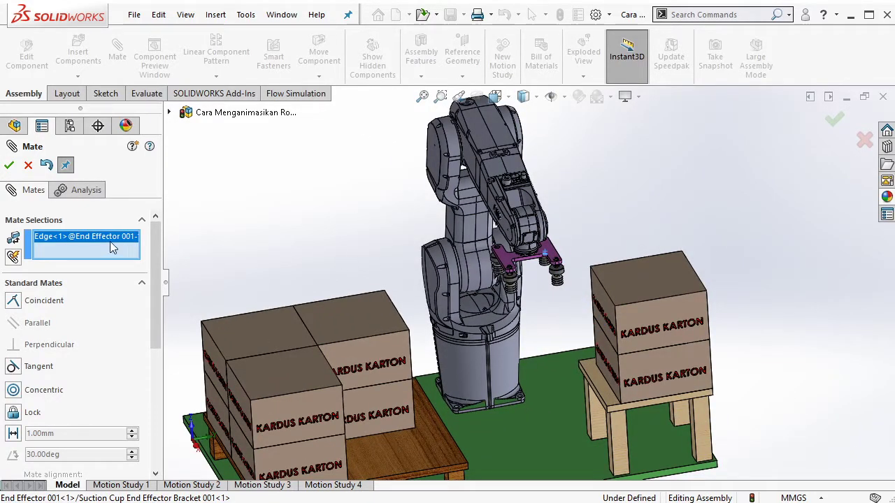
right_click(112, 246)
click(129, 248)
click(546, 245)
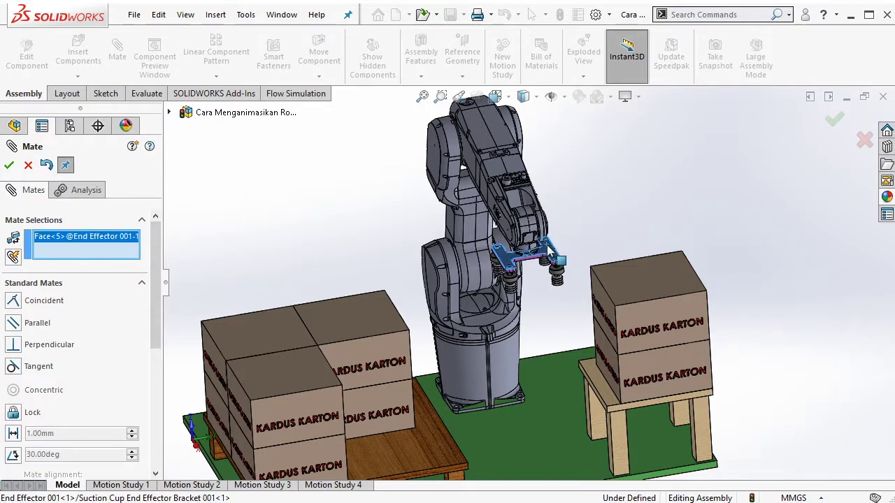
click(560, 376)
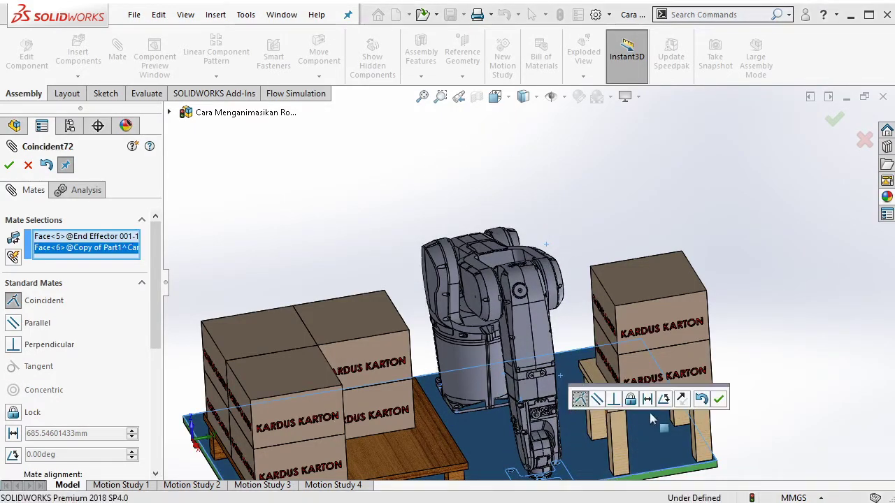
click(647, 400)
text(680)
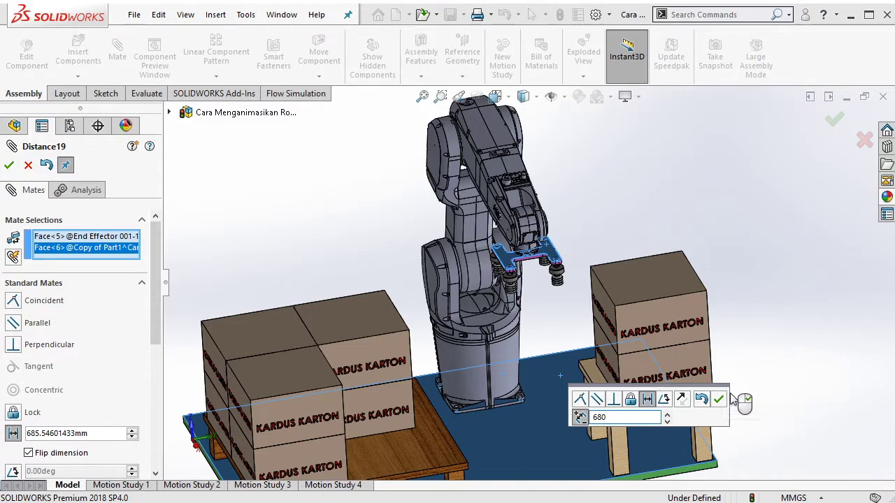
click(718, 399)
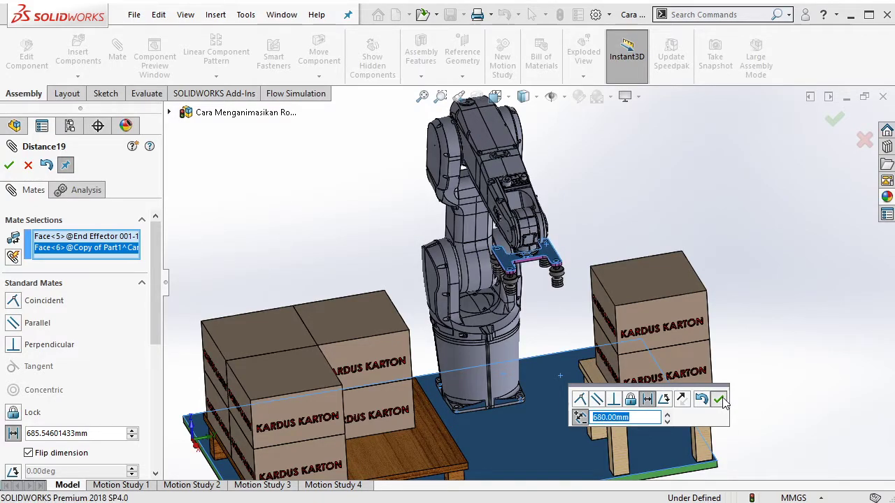
- Put Coincident70, Distance18 and Distance19 into a new folder named Video Ep 05 - Pos 5
click(836, 119)
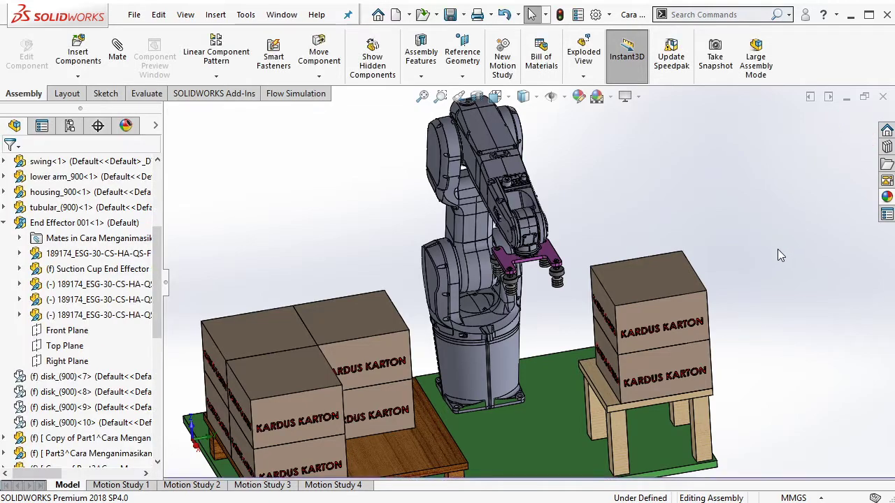
scroll(167, 314, down, 10)
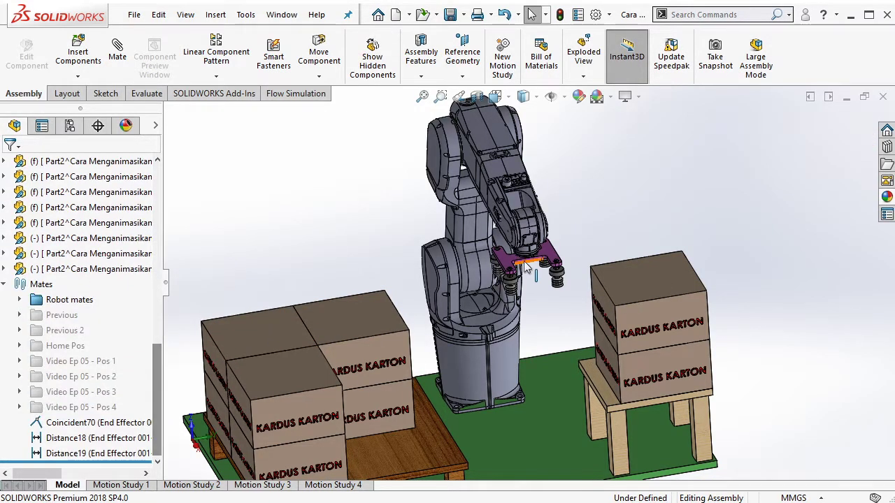
scroll(552, 257, up, 2)
drag(545, 253, 560, 259)
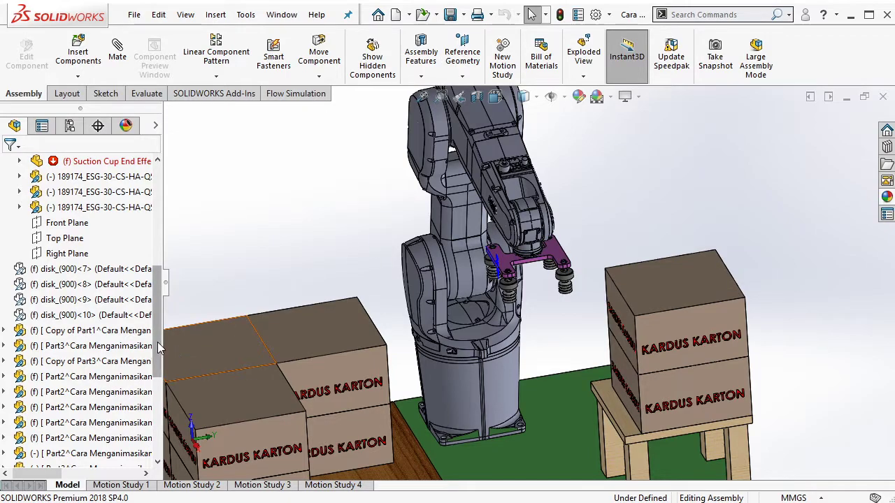
scroll(159, 348, down, 5)
click(103, 423)
shift+click(92, 454)
right_click(95, 454)
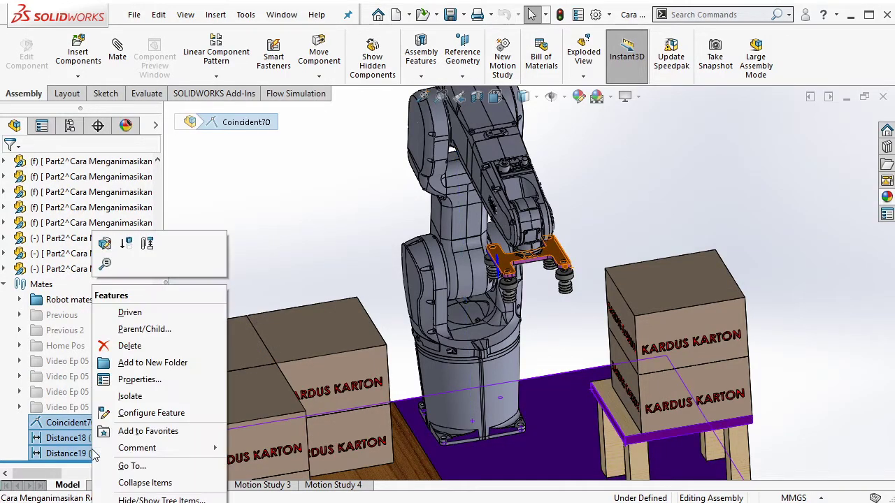
click(143, 362)
text(Video Ep 05 - Pos 5)
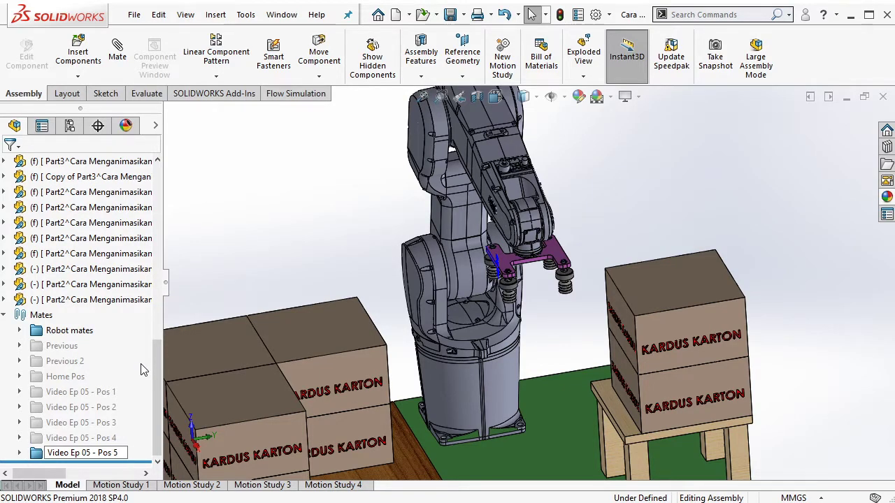
key(Return)
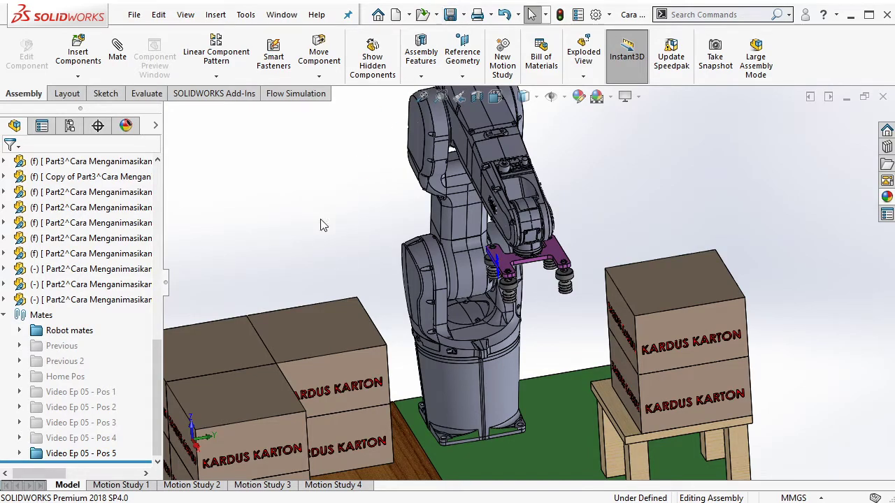
scroll(309, 282, up, 5)
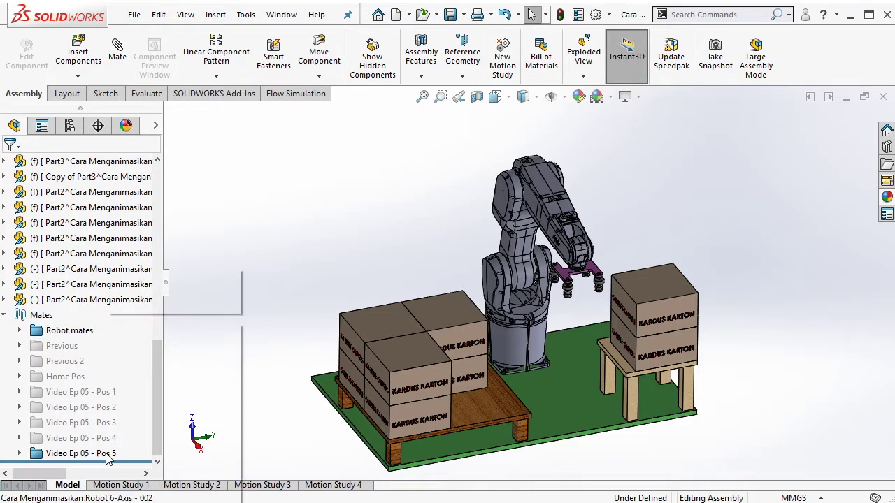
- Suppress the Pos 5 mate folder
right_click(108, 455)
click(120, 277)
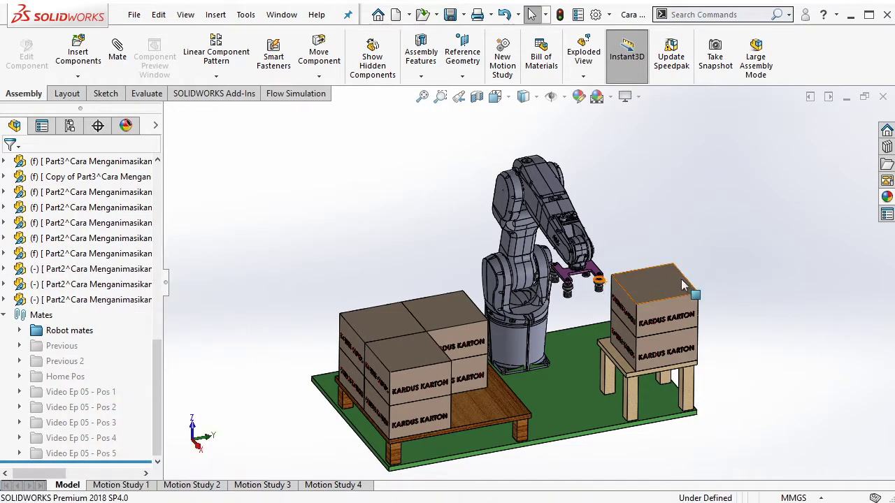
scroll(708, 308, down, 3)
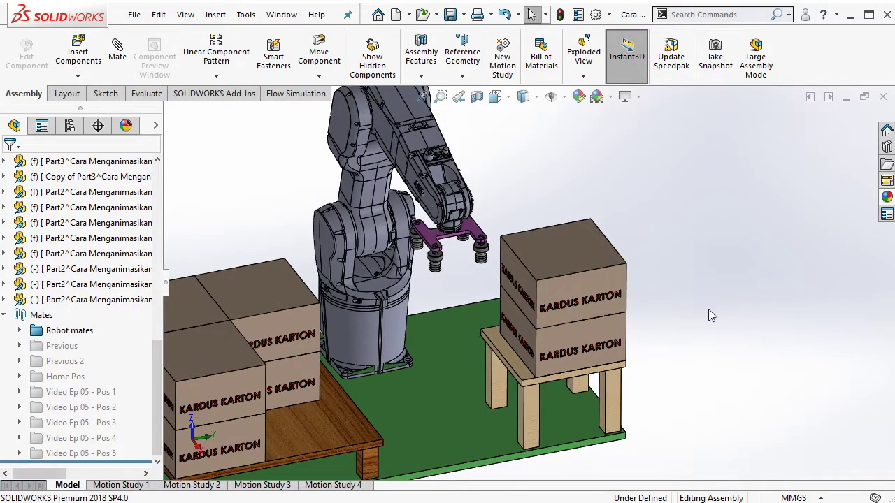
scroll(708, 310, down, 2)
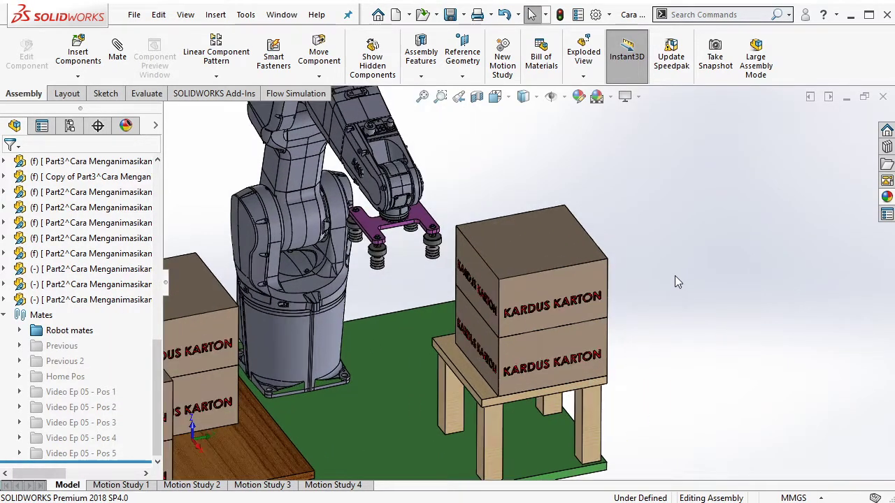
- Fix the top carton on the stand, swing the gripper over it, and select its top face
right_click(563, 244)
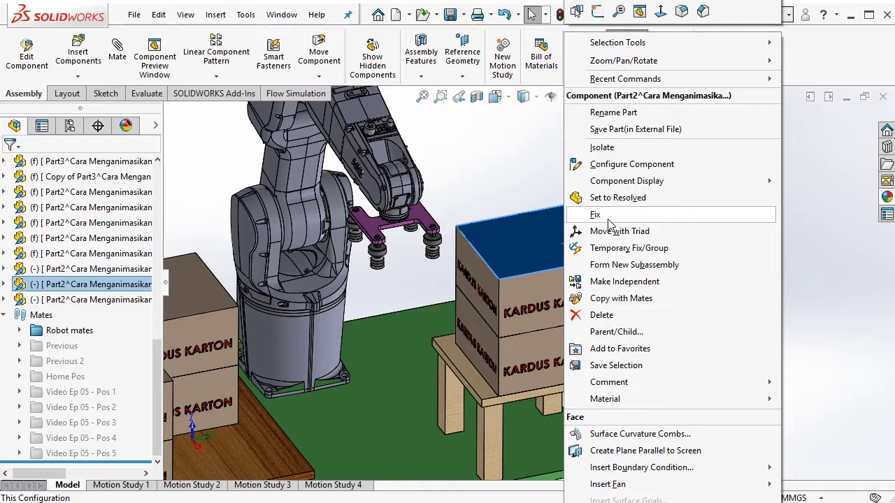
click(605, 218)
drag(320, 296, 655, 214)
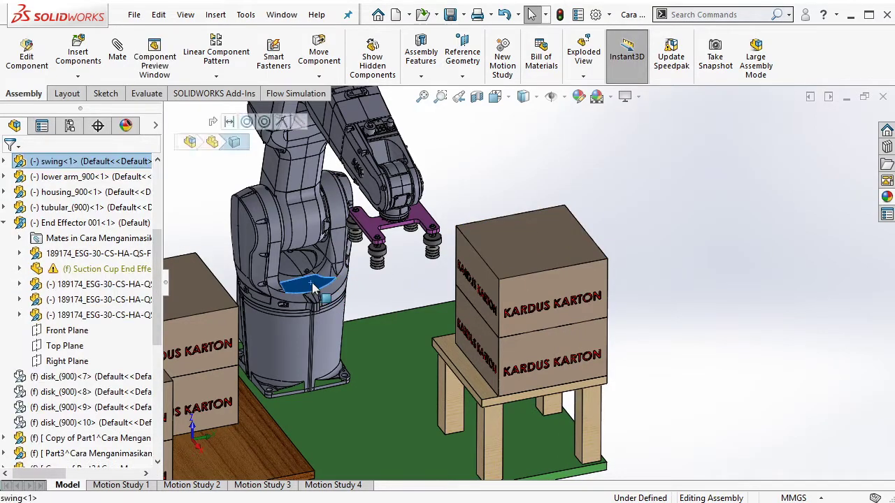
click(559, 237)
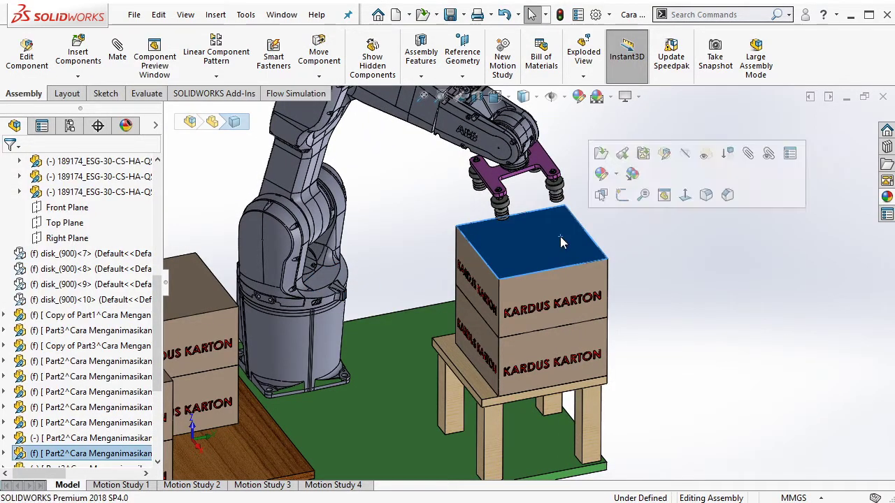
- Mate a suction cup's bottom edge coincident with the carton's top face
click(748, 154)
scroll(577, 209, down, 5)
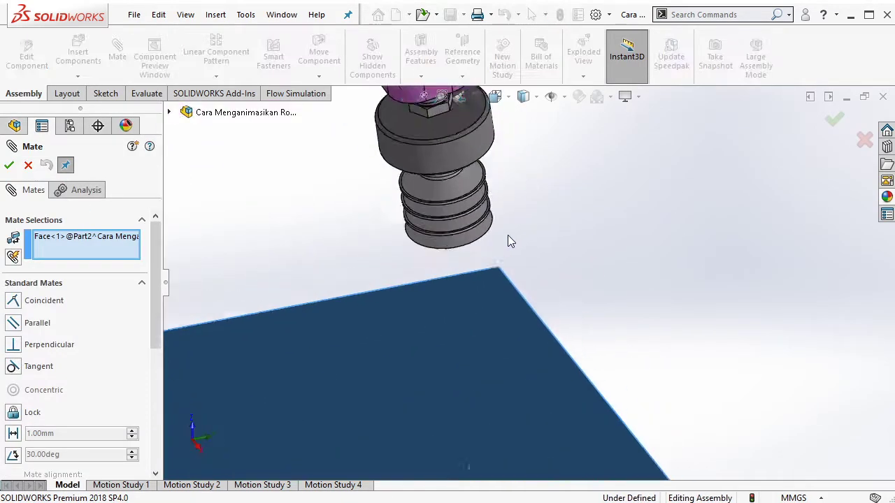
click(478, 242)
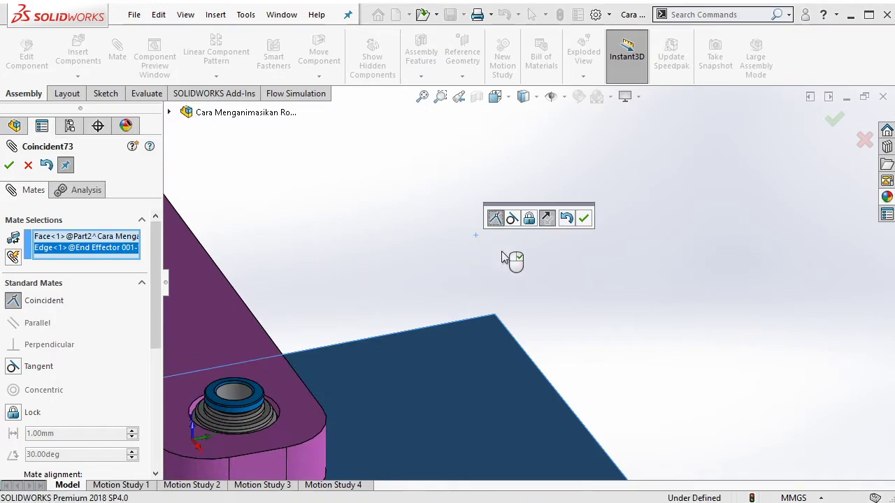
click(584, 217)
scroll(422, 347, up, 5)
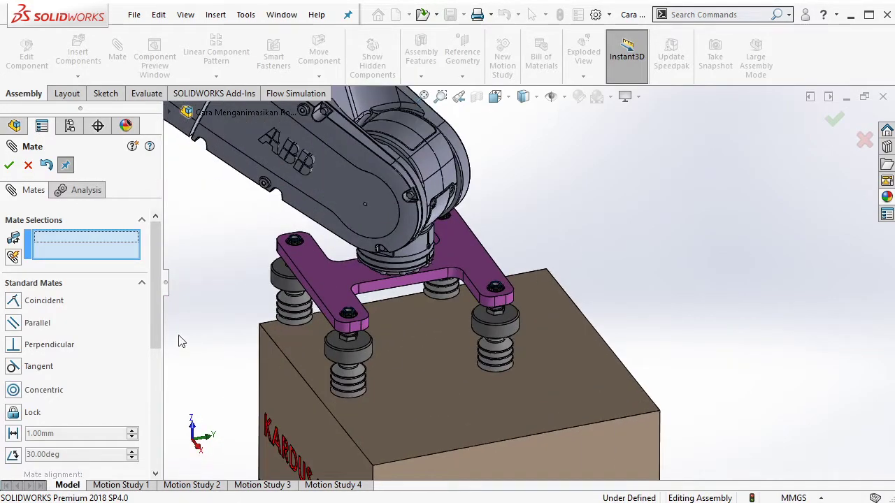
scroll(153, 355, down, 3)
scroll(153, 355, down, 1)
scroll(145, 361, down, 3)
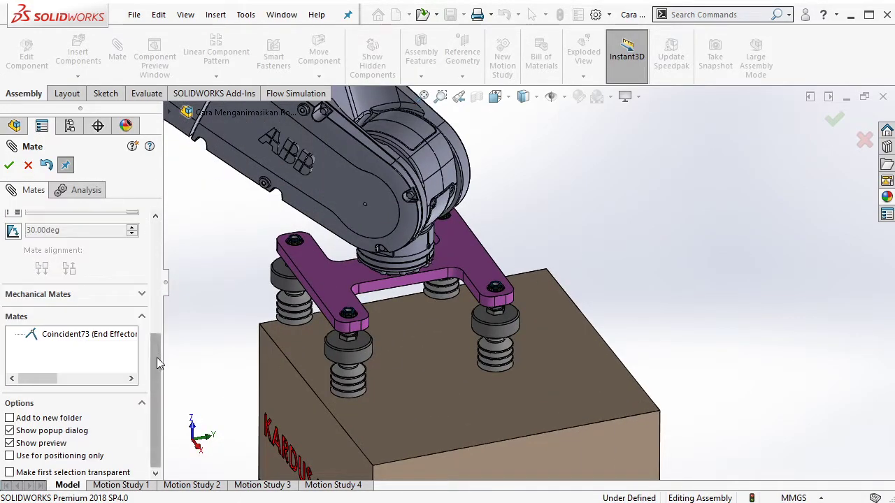
scroll(156, 360, up, 3)
- Add a centered Width mate (Width22) between the bracket's side faces and the carton's opposite sides
click(13, 256)
scroll(346, 285, down, 3)
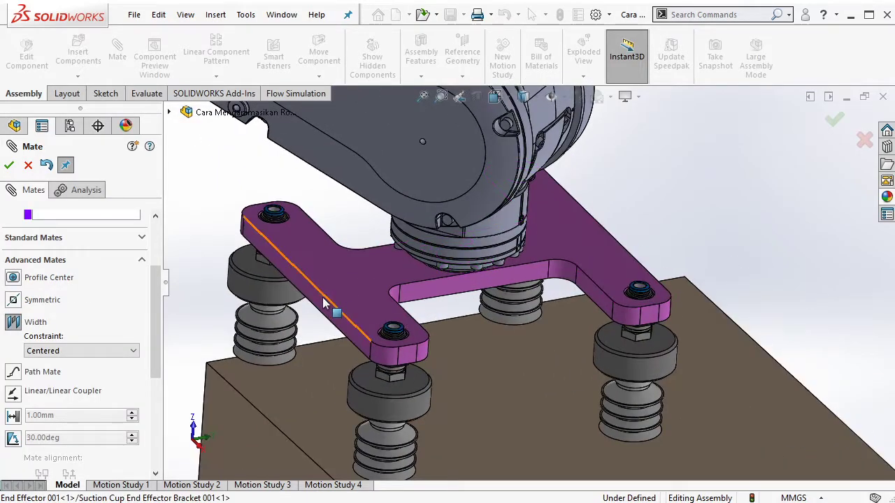
click(311, 300)
scroll(545, 290, down, 3)
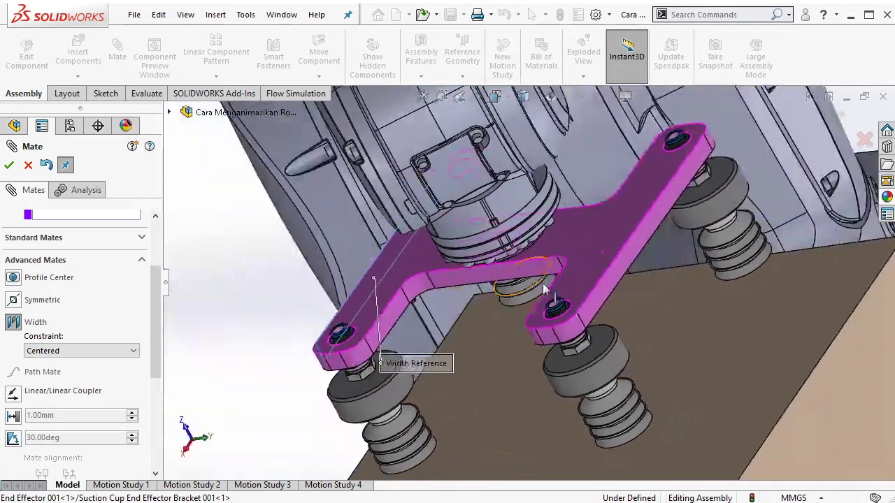
click(632, 252)
scroll(563, 316, up, 3)
scroll(562, 317, up, 2)
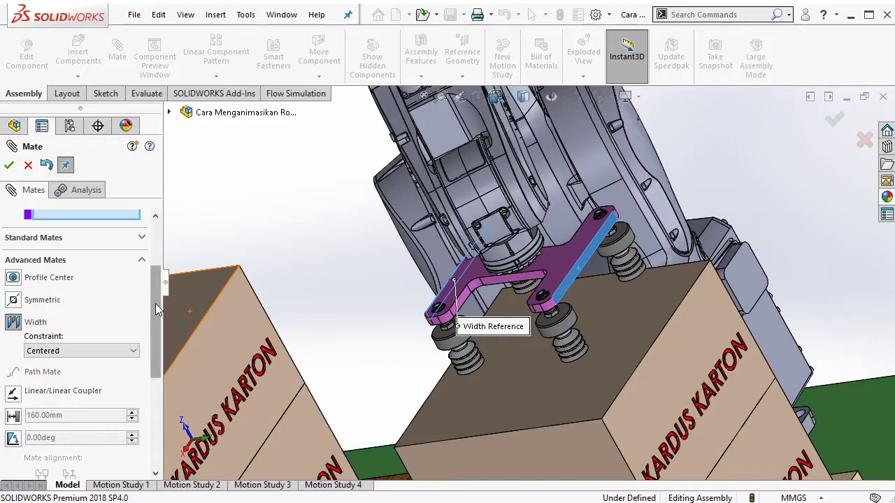
scroll(150, 273, up, 3)
click(647, 363)
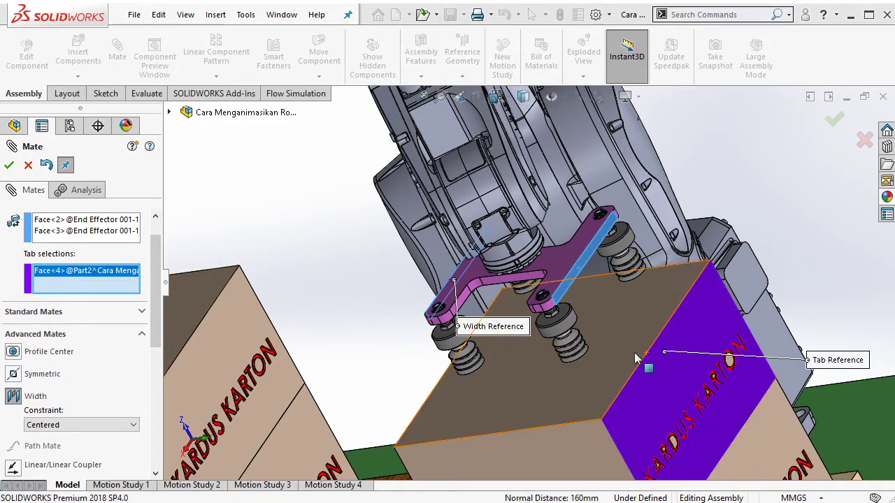
click(420, 394)
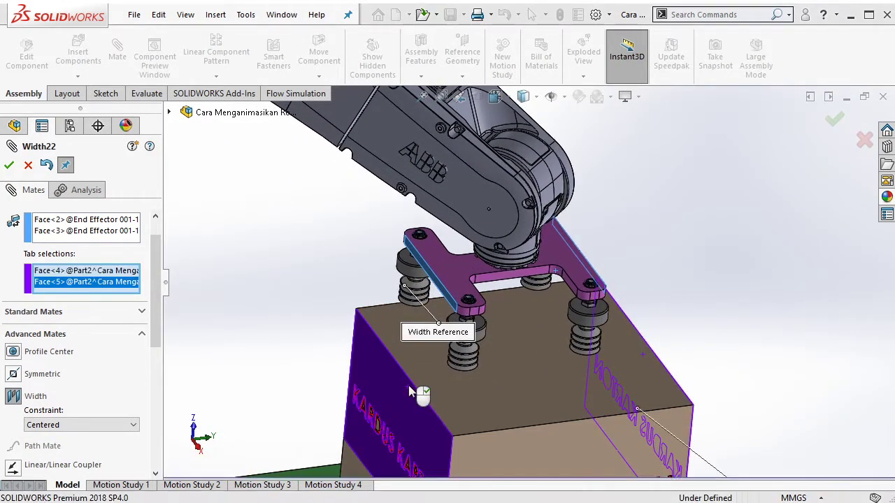
- Add a second width mate (Width23) between the bracket's end faces and the carton's other sides
click(493, 286)
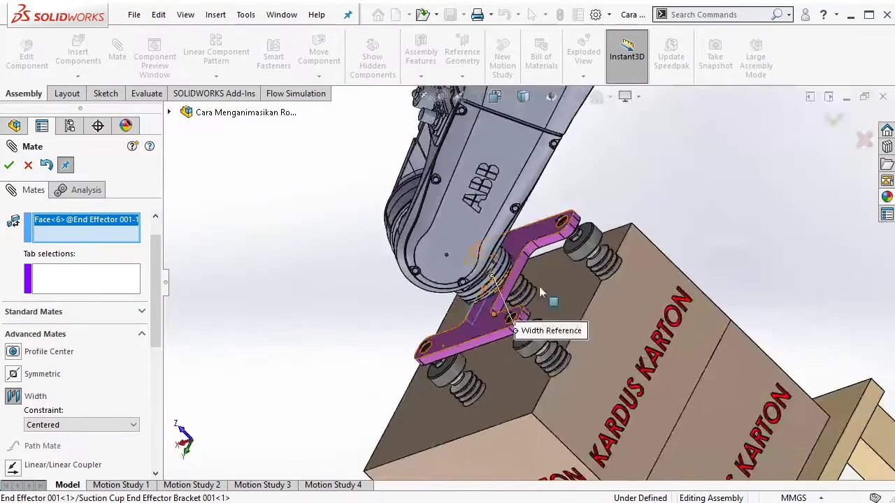
click(503, 269)
click(631, 314)
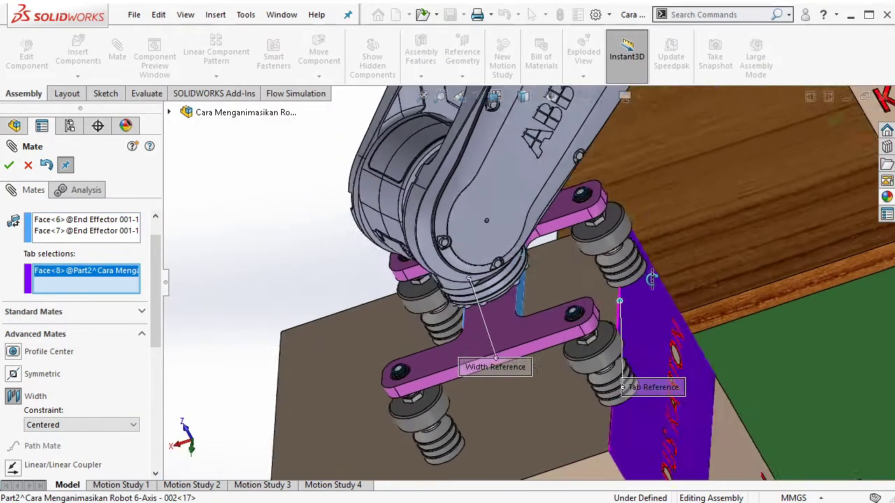
click(420, 369)
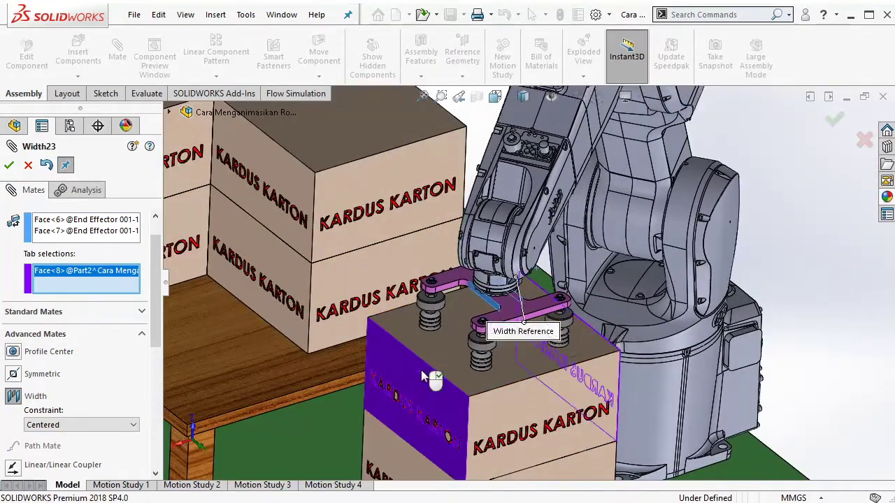
- Set the top carton to Float so it can move freely
key(Escape)
click(443, 322)
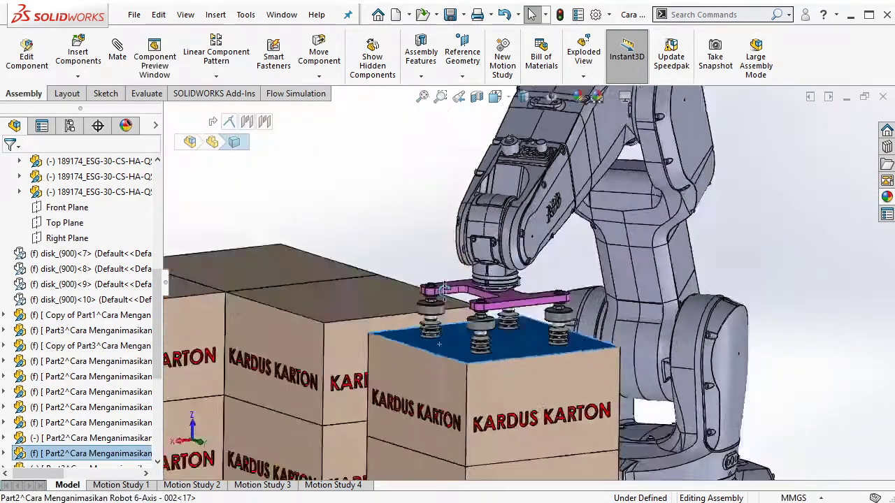
mouse_move(440, 346)
middle_down()
mouse_move(652, 314)
mouse_move(489, 293)
middle_up()
right_click(490, 299)
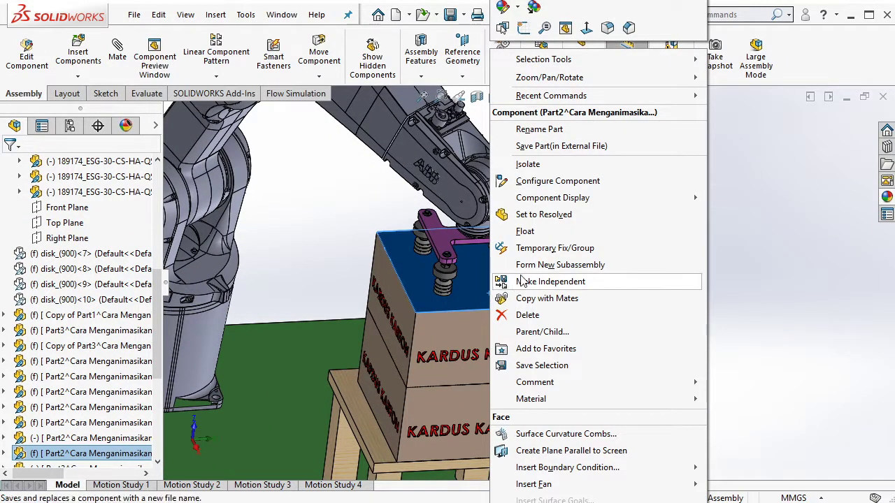
click(537, 236)
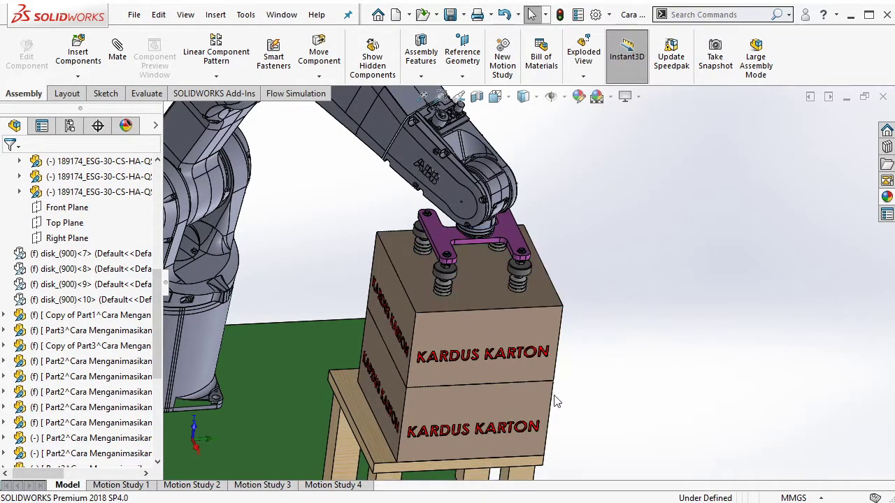
- Hide the lower carton in the stack
click(531, 402)
click(577, 423)
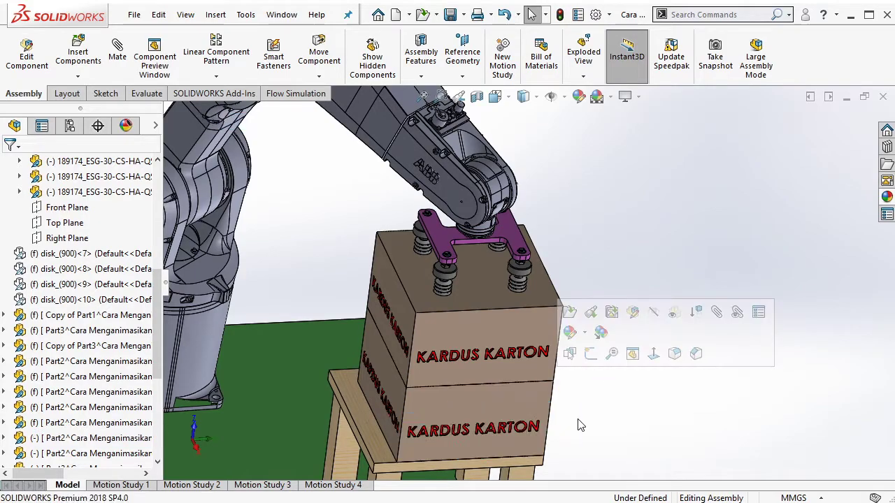
click(525, 400)
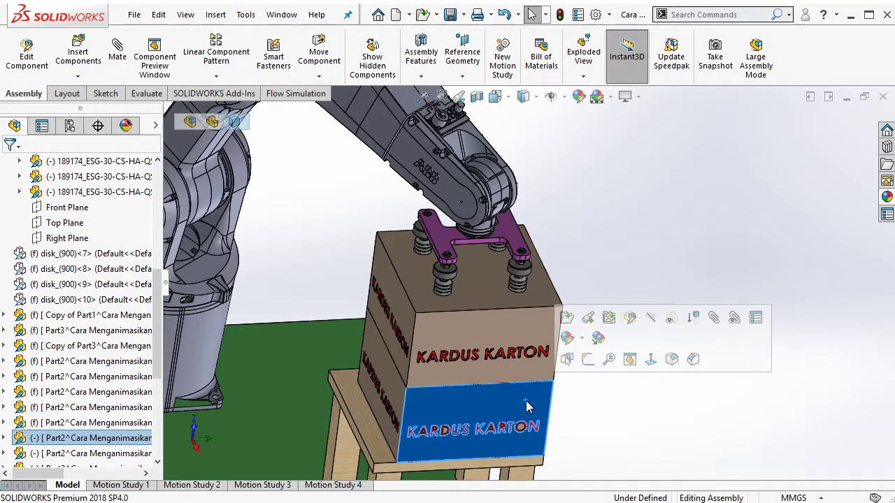
click(650, 319)
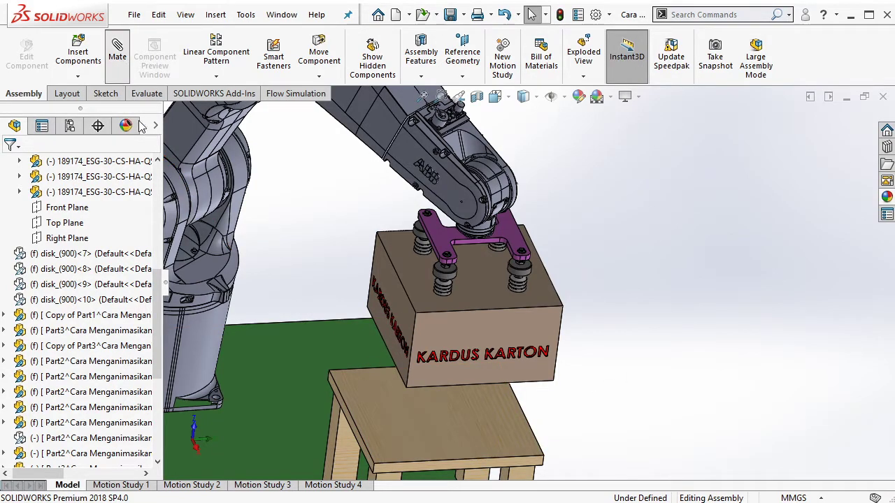
- Add a 150 mm Distance mate between the stand's top face and the carton's bottom
key(m)
text(150)
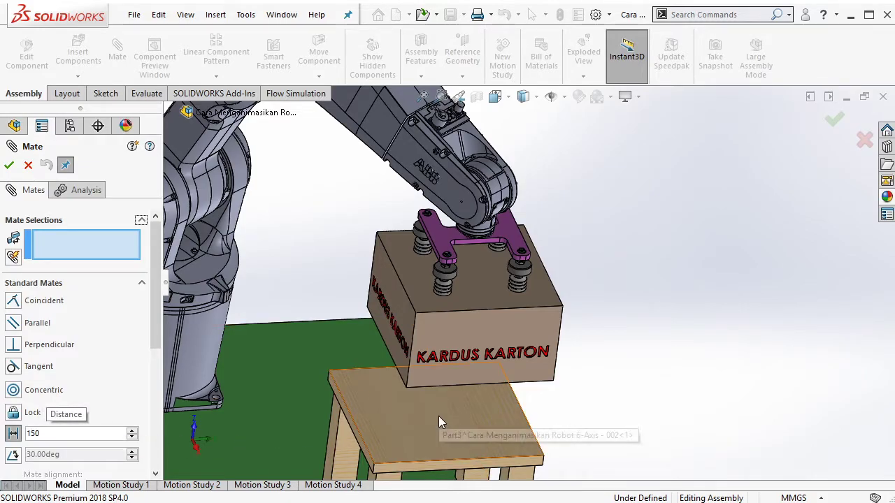
click(438, 416)
middle_drag(439, 416, 462, 332)
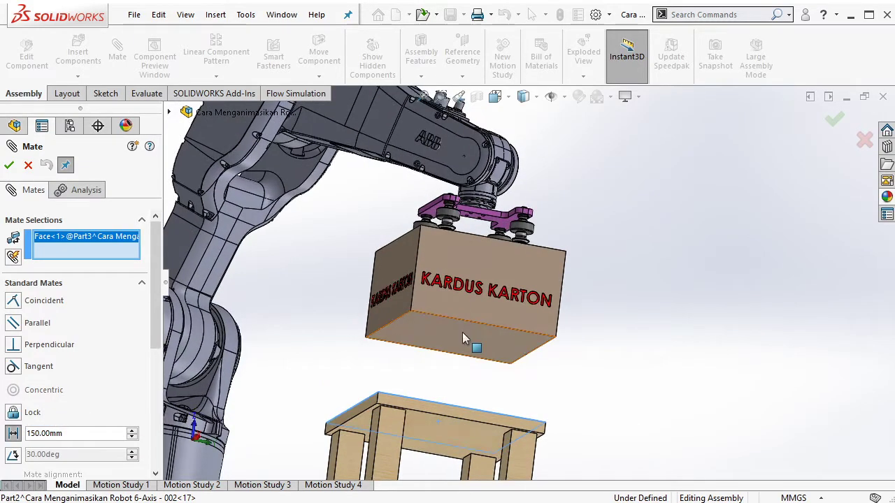
click(462, 332)
click(619, 355)
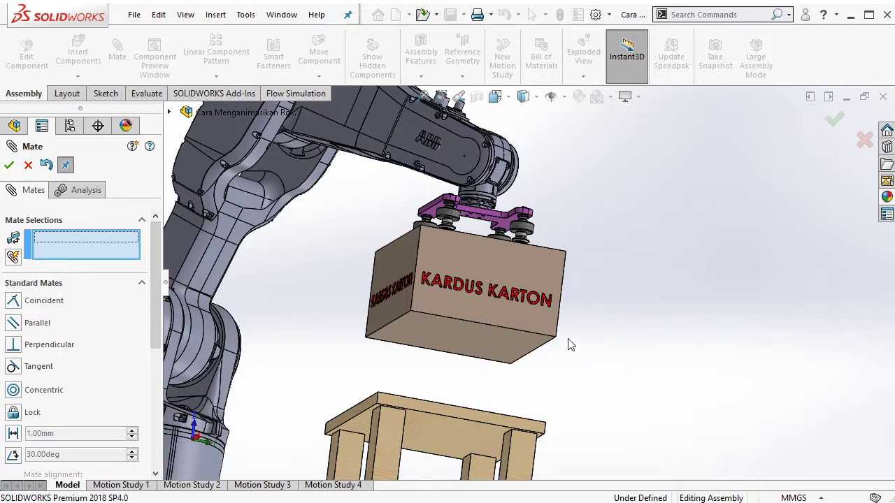
- Make the carton's front and side faces coincident with the stand's, fully defining it
click(539, 323)
click(529, 431)
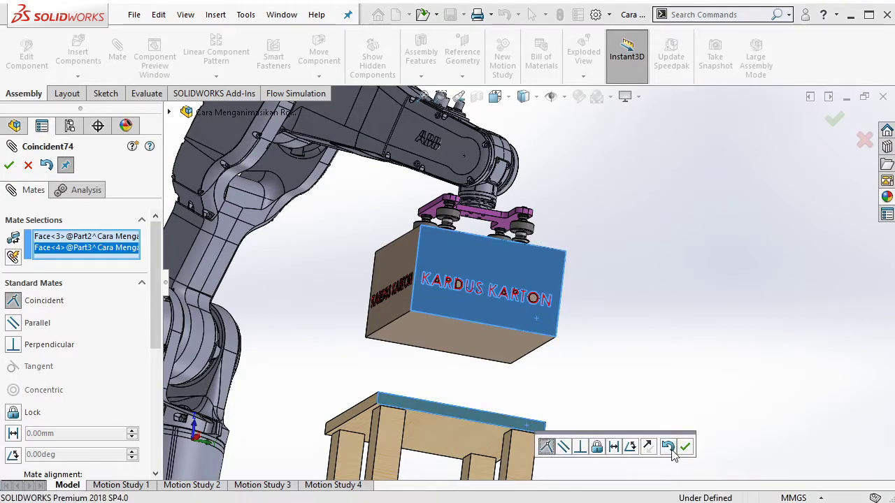
click(686, 448)
click(573, 335)
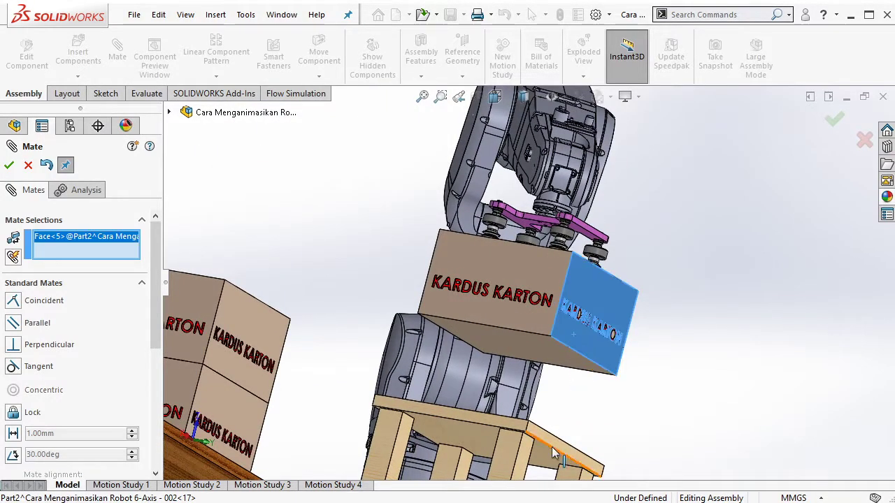
click(552, 442)
click(708, 461)
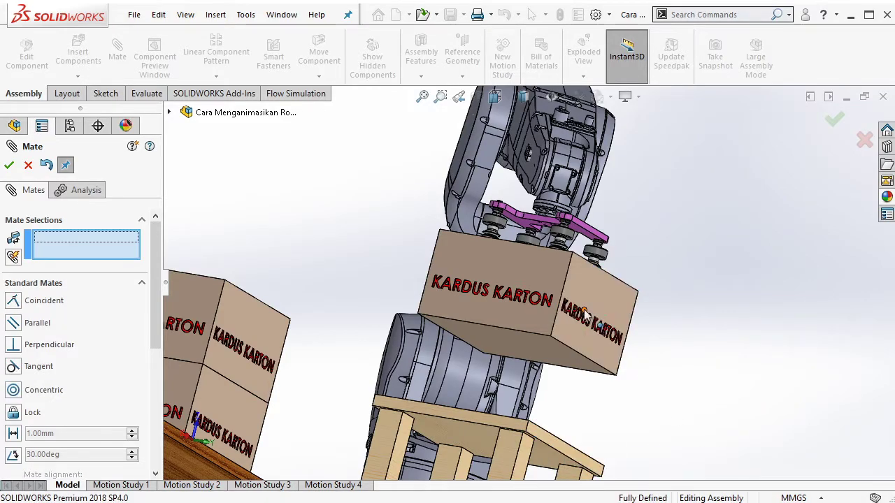
click(9, 166)
- Group Coincident73–Coincident75 into a new folder named Video Ep 05 - Pos 6
scroll(98, 335, down, 3)
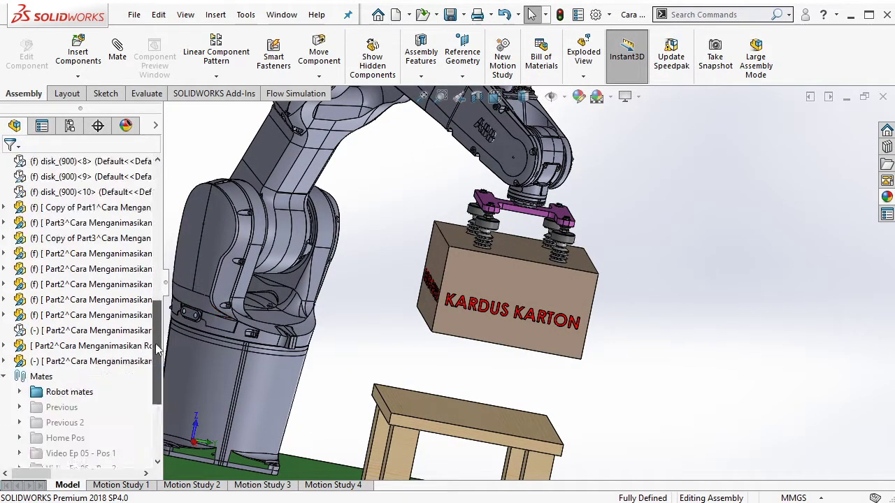
scroll(98, 349, down, 3)
click(105, 378)
shift+click(85, 454)
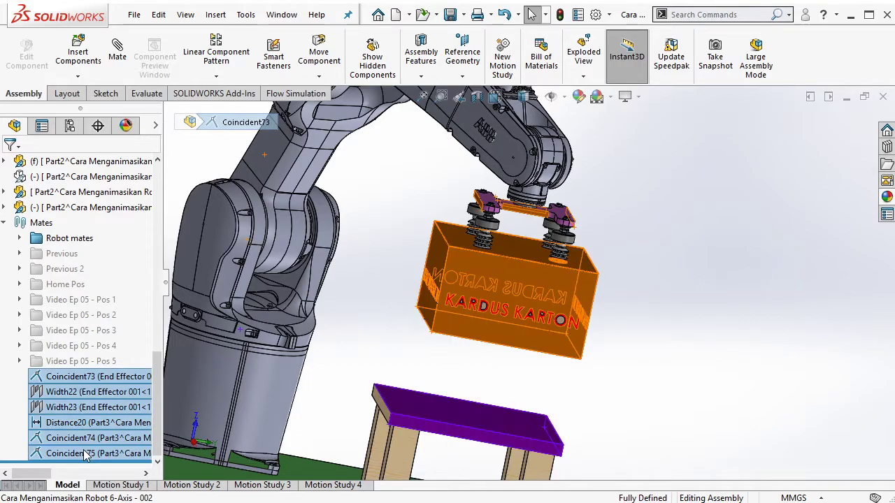
right_click(86, 453)
click(138, 351)
text(Video Ep 05 - Pos 6)
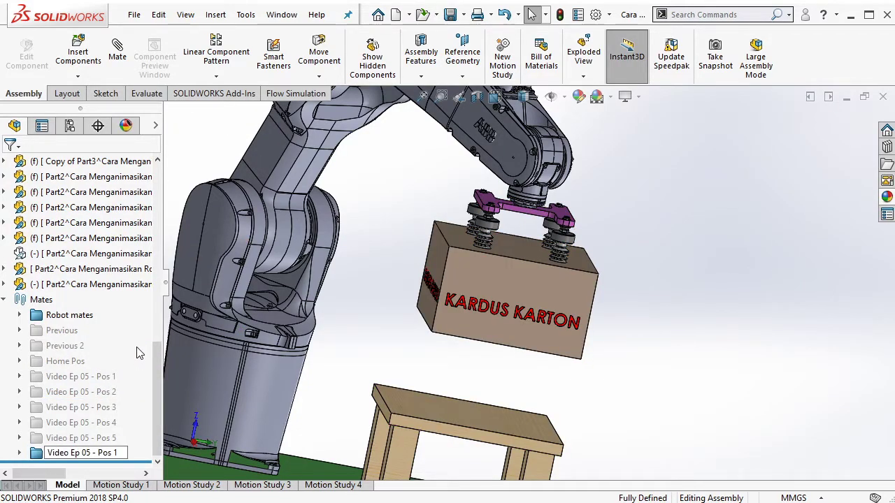
- Show the hidden lower carton again and suppress the Video Ep 05 - Pos 6 mates
right_click(98, 256)
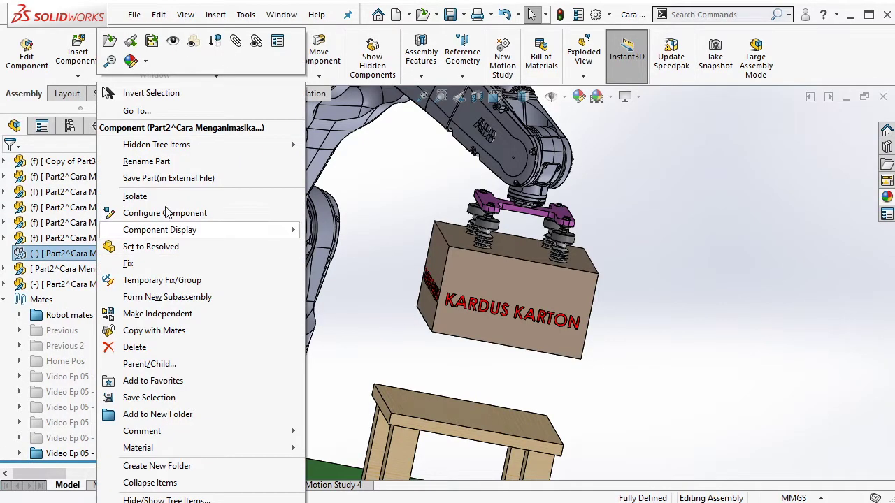
click(175, 43)
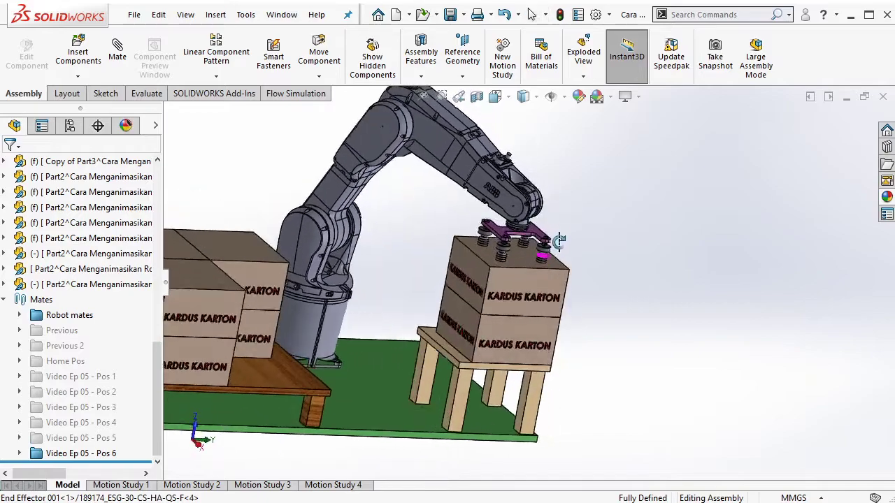
click(103, 454)
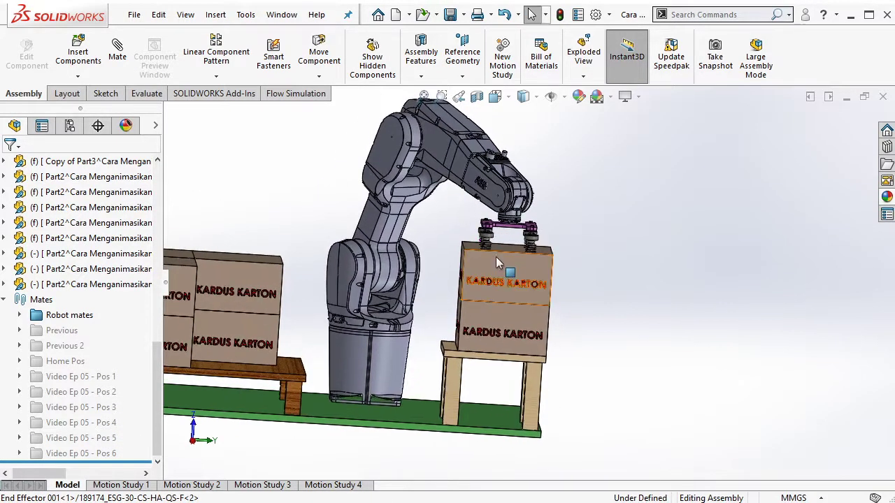
- Pull the top carton up off the stand and select its face
drag(487, 266, 402, 210)
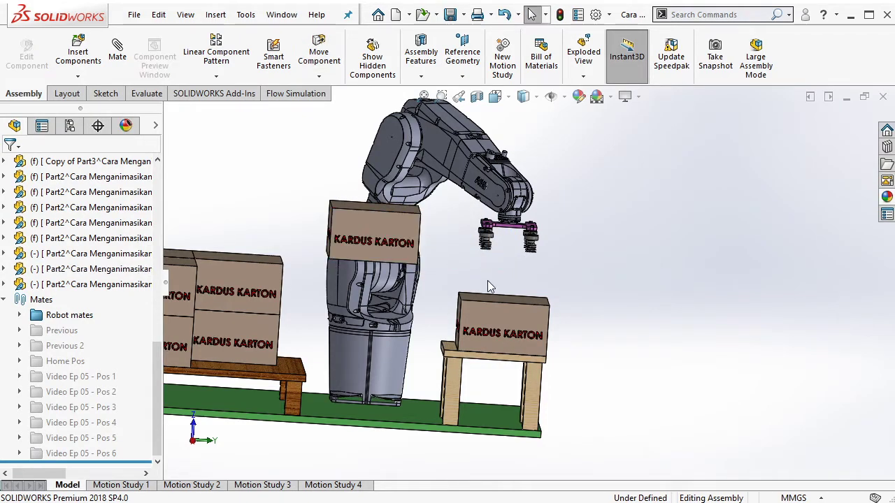
mouse_move(487, 280)
middle_down()
mouse_move(510, 325)
mouse_move(578, 306)
mouse_move(429, 283)
middle_up()
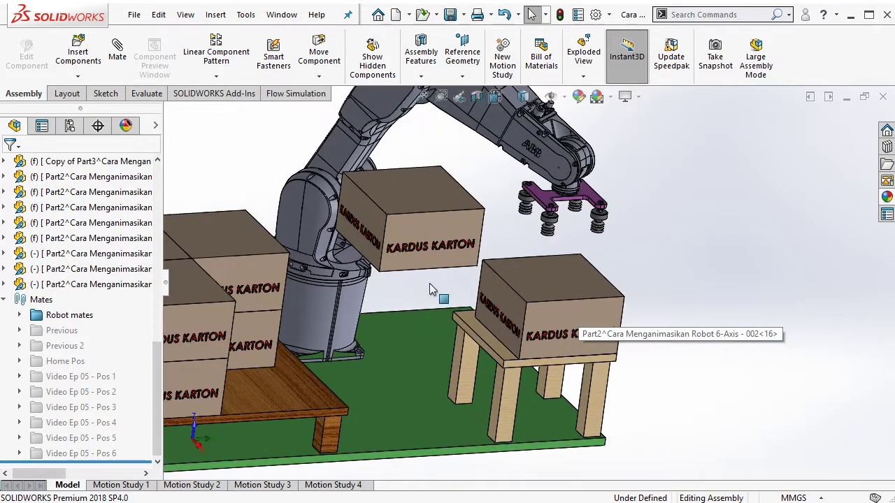
click(438, 220)
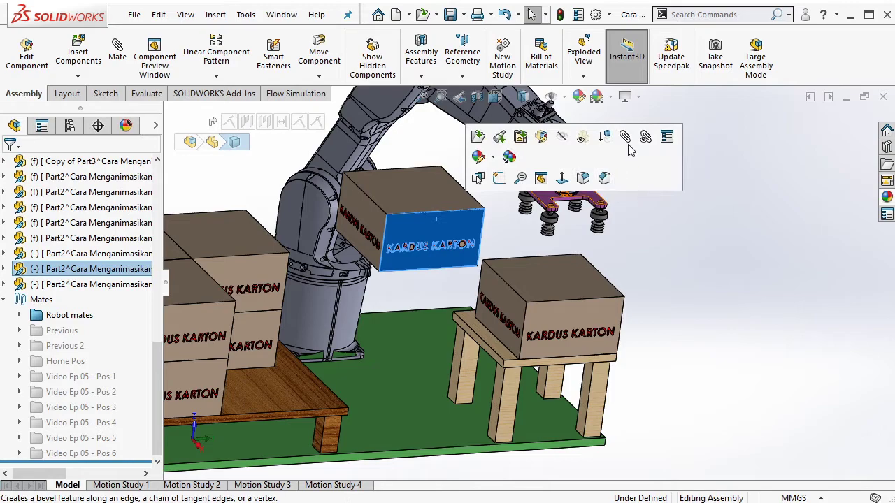
- Mate the loose carton to the green base and confirm it
click(117, 50)
click(505, 453)
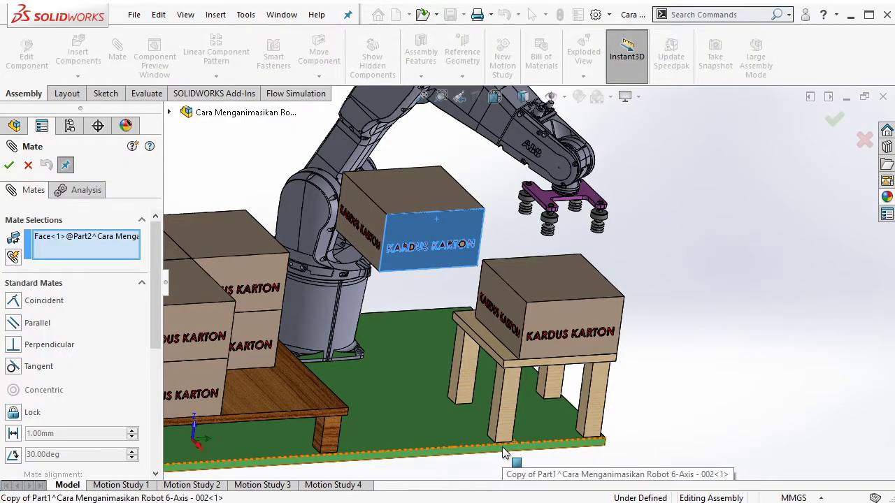
click(661, 464)
middle_drag(660, 465, 563, 426)
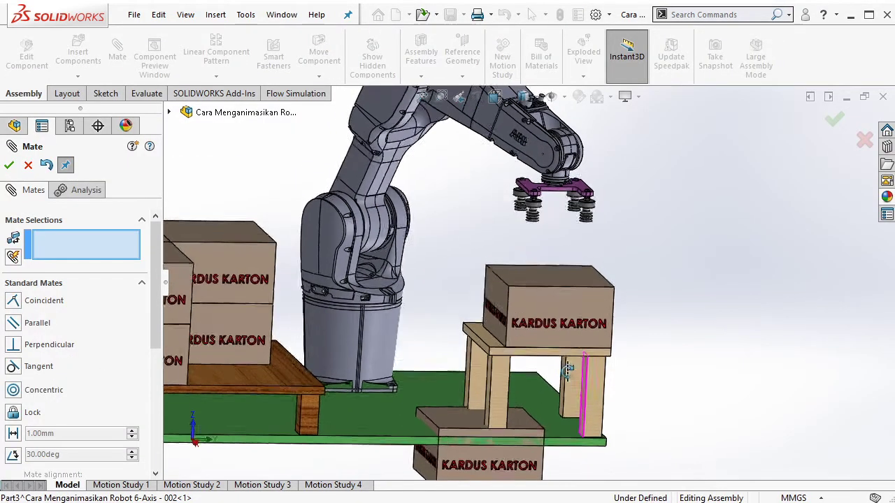
- Lift a carton and add a 100 mm Distance mate between the table face and its side
drag(532, 451, 472, 238)
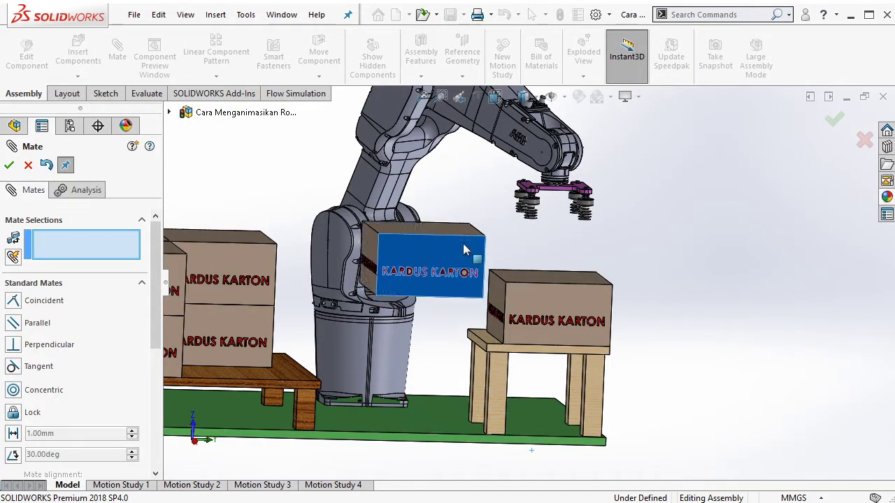
click(481, 346)
middle_drag(480, 348, 447, 247)
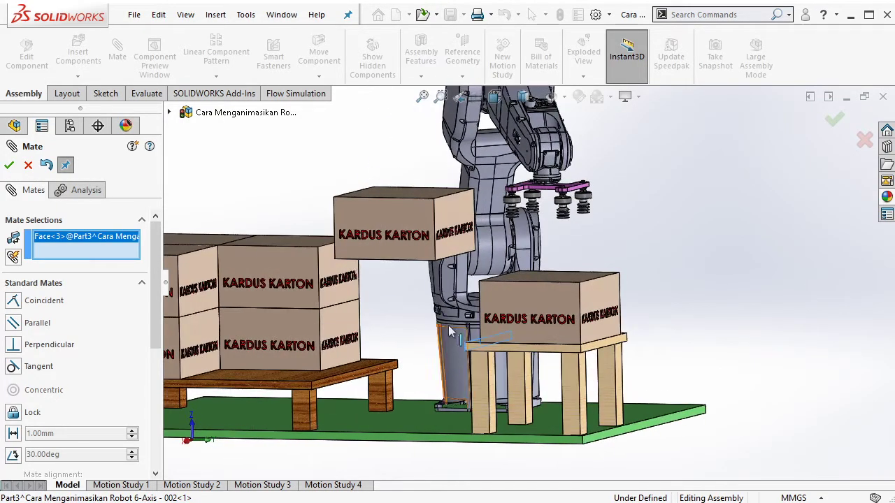
click(446, 247)
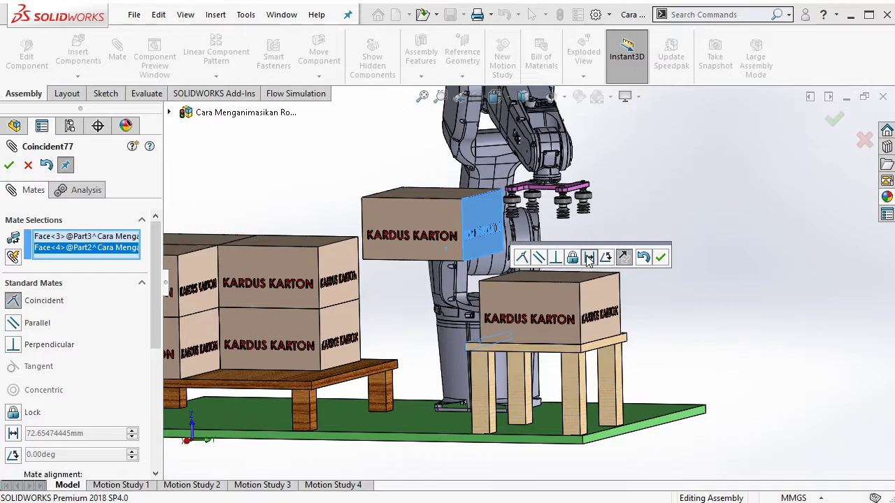
click(589, 257)
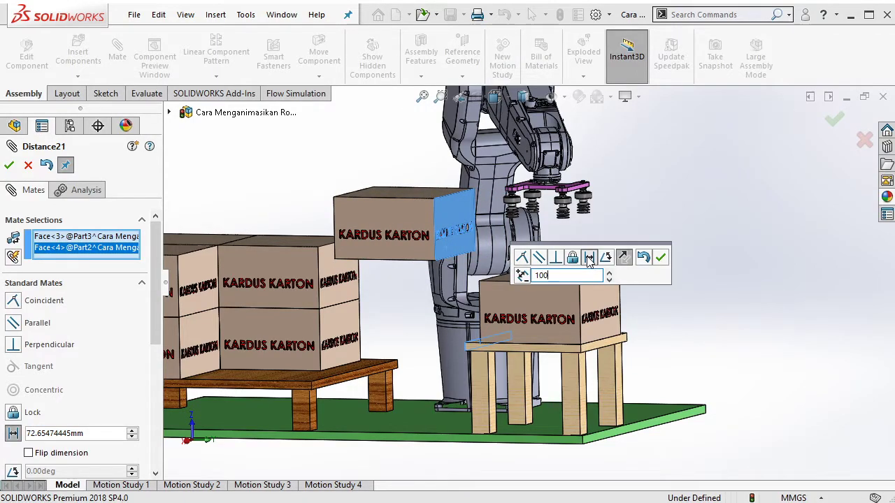
click(661, 260)
- Start a 45 mm Distance mate between the carton's bottom face and the floor
middle_drag(639, 297, 574, 291)
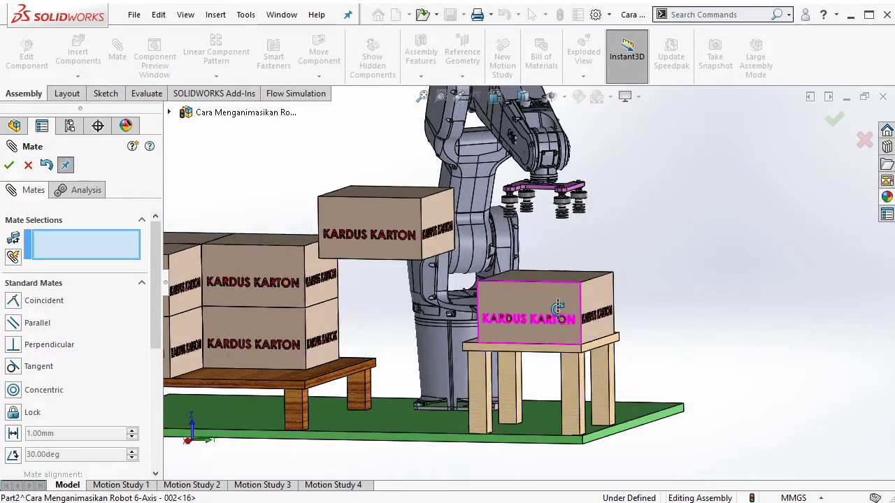
drag(403, 220, 403, 206)
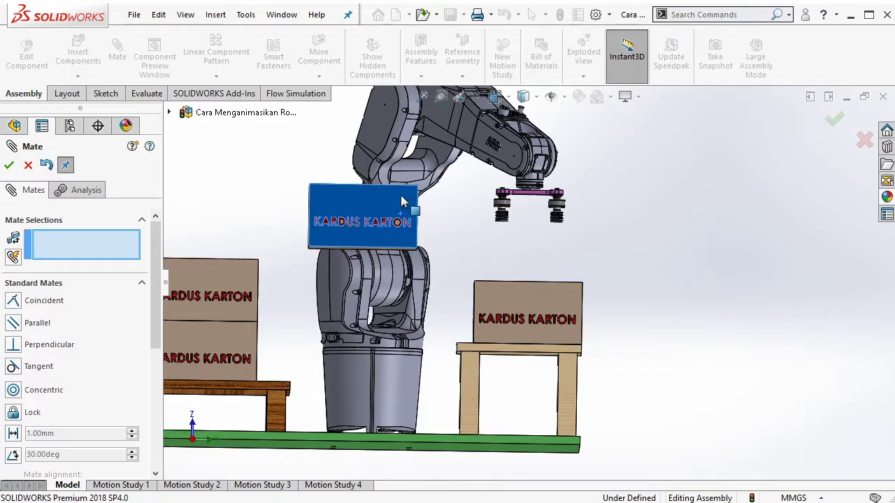
middle_drag(528, 292, 476, 277)
click(396, 258)
middle_drag(395, 258, 394, 403)
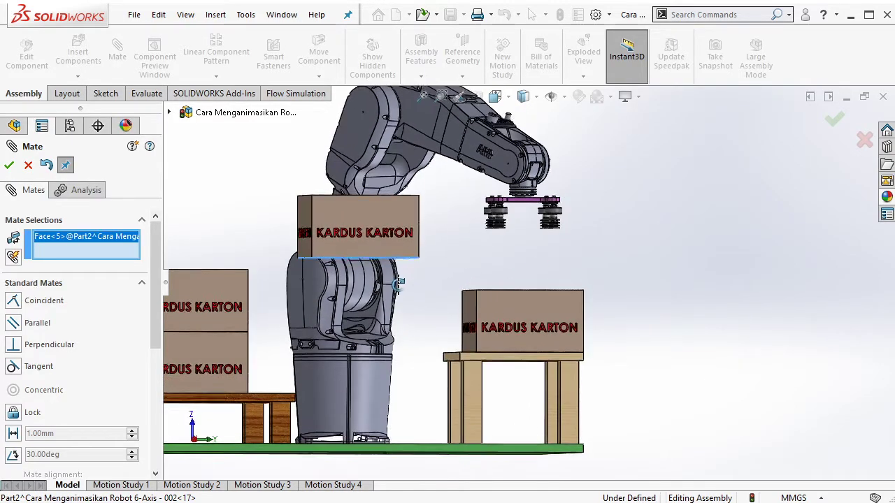
click(394, 403)
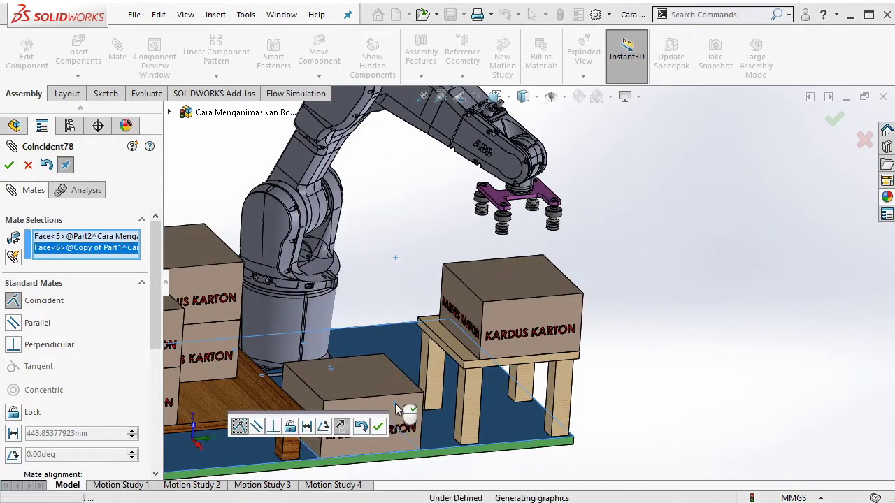
click(307, 426)
text(450)
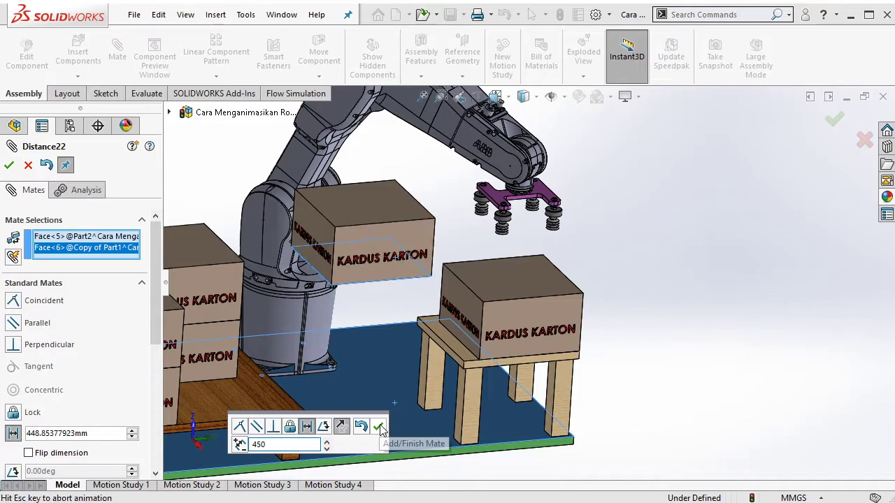
- Confirm the 45 mm height mate and swing the robot arm over the raised carton
click(378, 426)
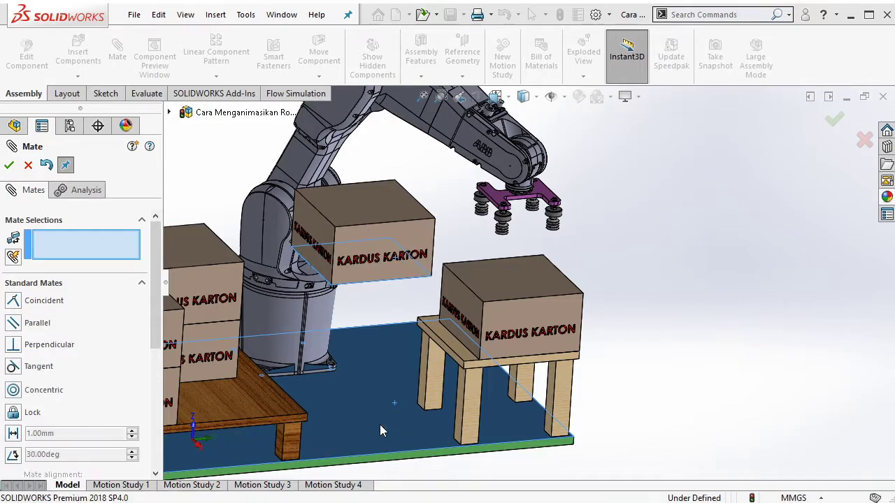
key(Escape)
middle_drag(453, 223, 394, 294)
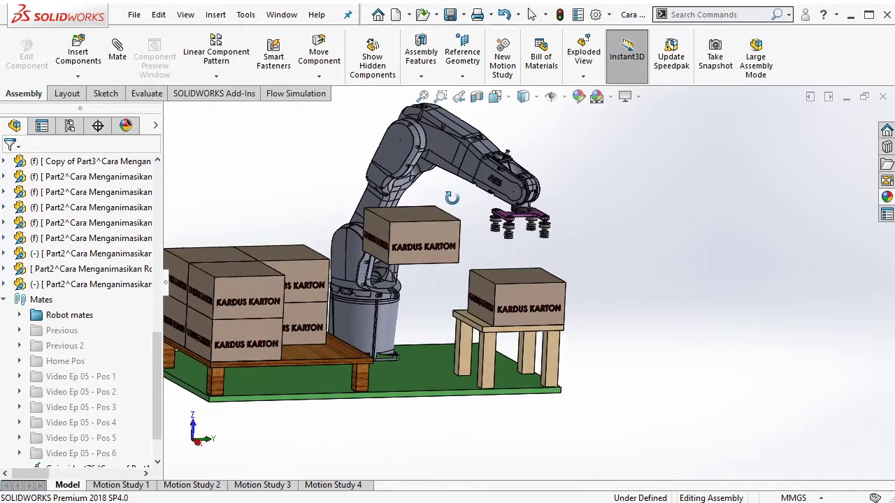
mouse_move(388, 289)
mouse_down()
mouse_move(393, 189)
mouse_move(481, 205)
mouse_up()
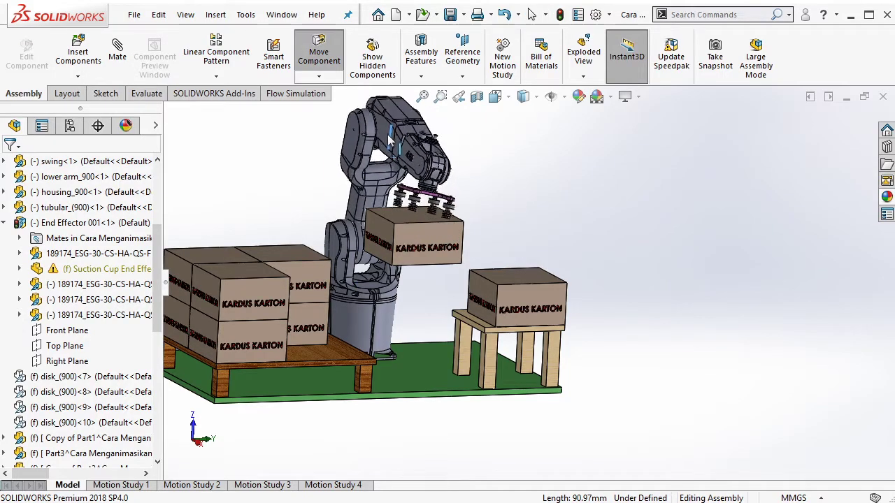
- Start a new mate from the raised carton's top face
scroll(454, 226, down, 5)
middle_drag(454, 226, 385, 268)
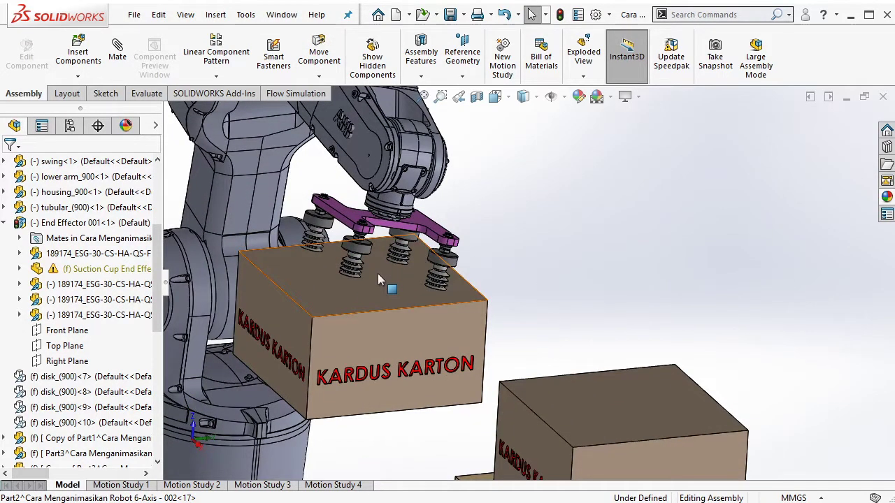
click(377, 273)
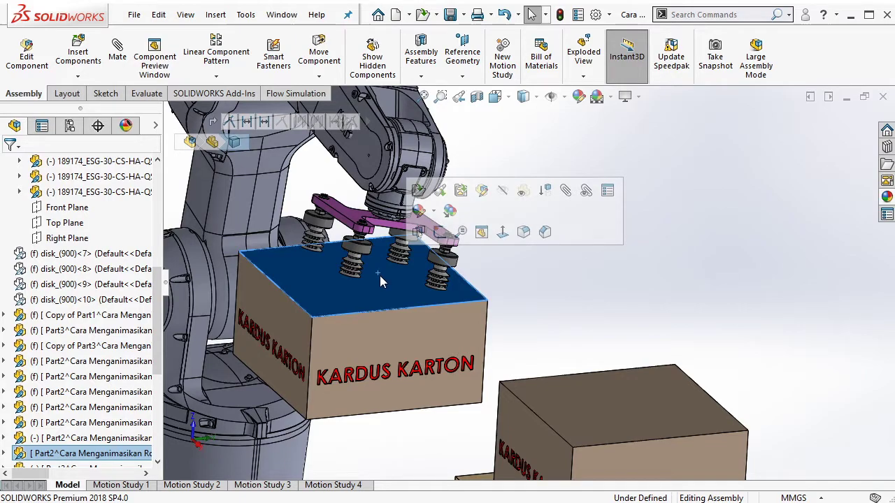
click(565, 191)
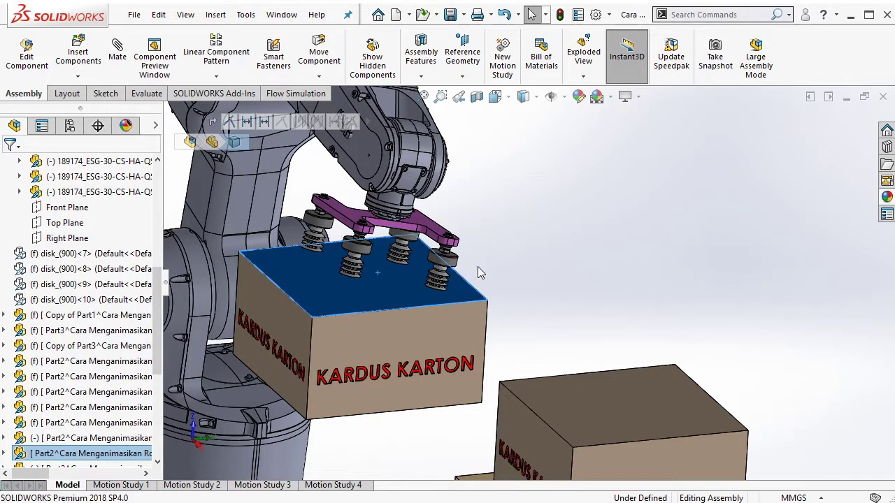
scroll(355, 274, down, 3)
scroll(363, 280, down, 3)
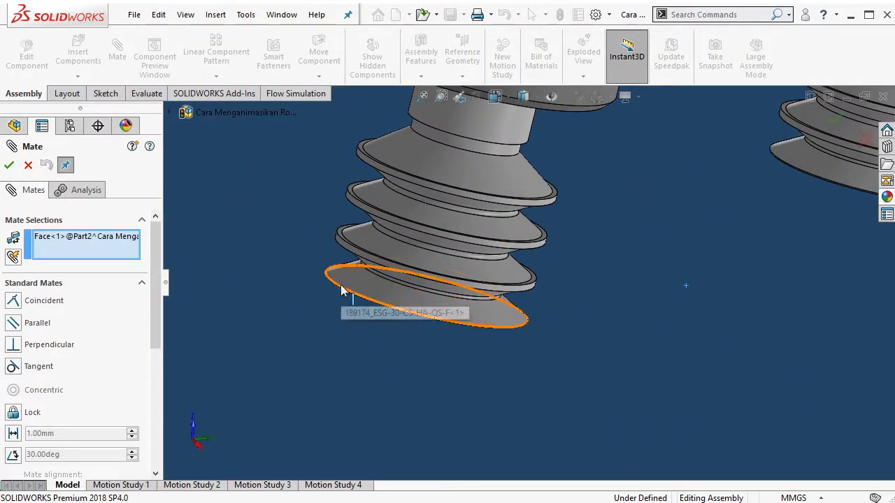
- Mate a suction cup rim coincident with the carton's top face
click(342, 285)
click(329, 312)
scroll(475, 288, up, 2)
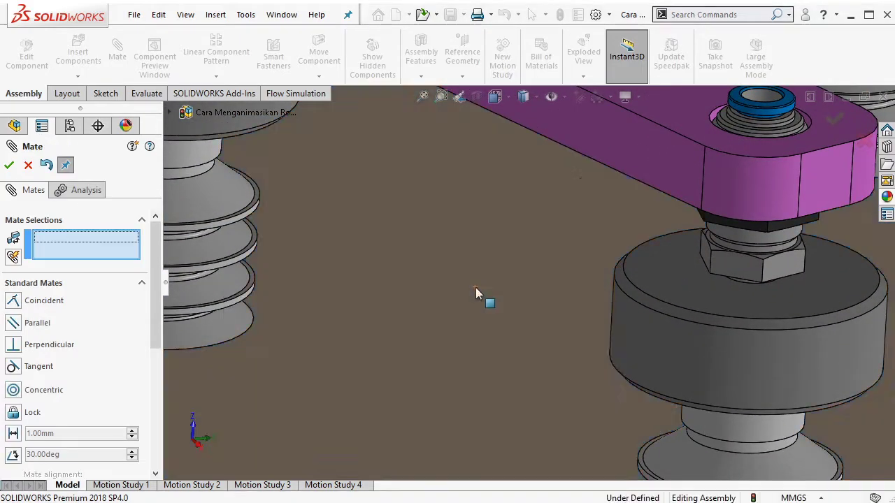
scroll(475, 287, up, 3)
mouse_move(156, 310)
mouse_down()
mouse_move(148, 378)
mouse_move(123, 387)
mouse_move(155, 279)
mouse_up()
- Add a centered Width mate between the bracket faces and the carton's opposite sides
click(77, 382)
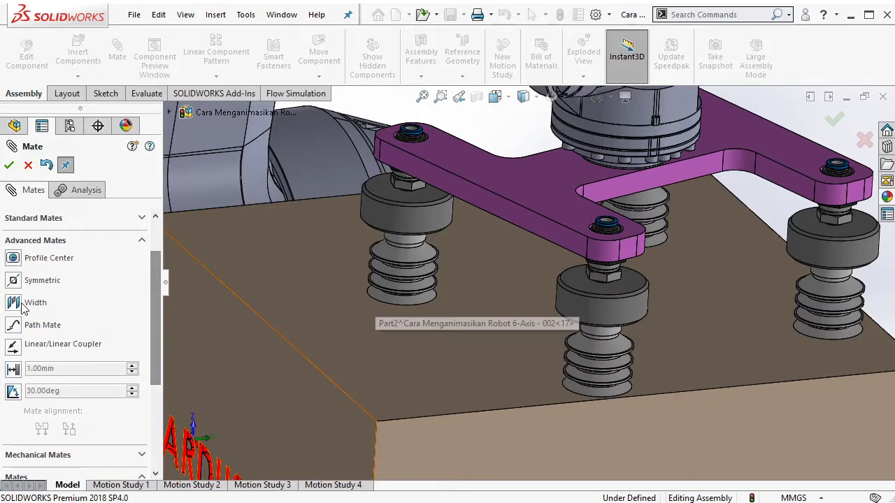
click(35, 304)
click(506, 213)
scroll(506, 213, up, 3)
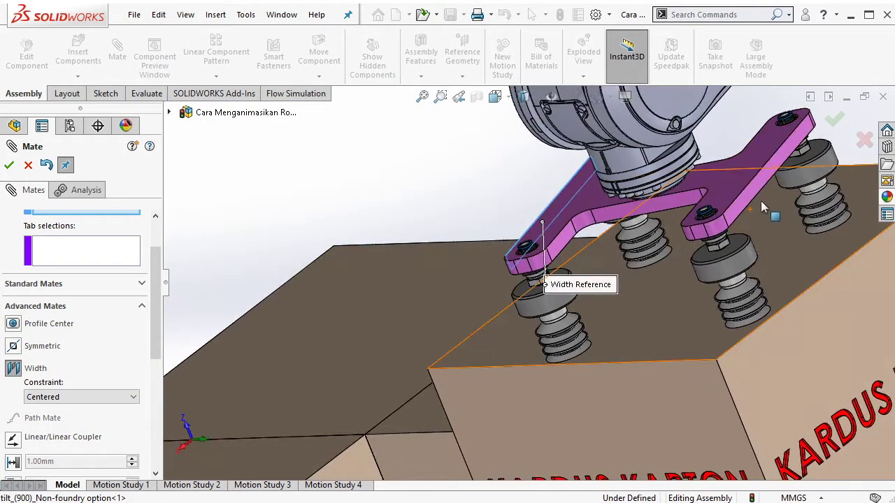
click(755, 228)
scroll(735, 294, up, 1)
click(735, 295)
middle_drag(736, 295, 492, 311)
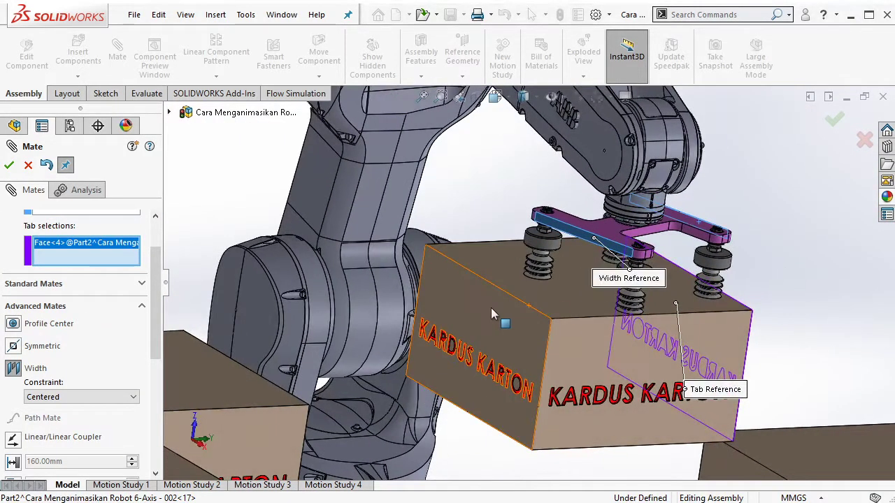
click(492, 312)
key(Return)
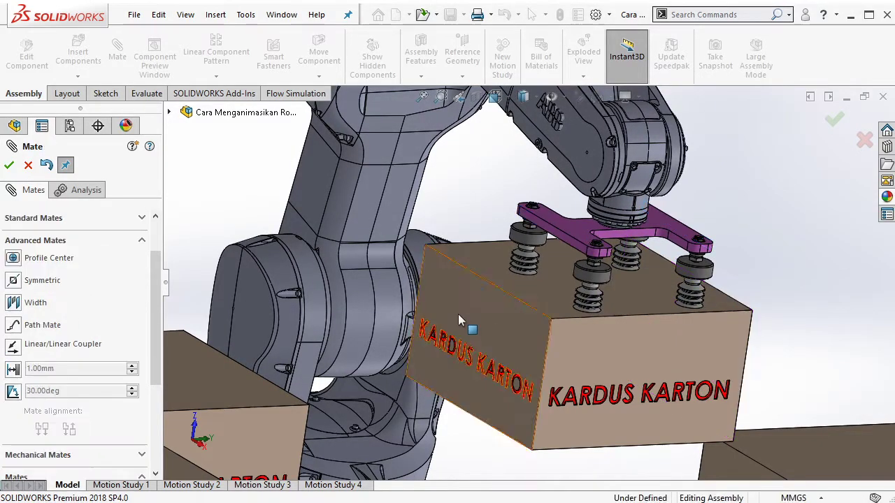
- Add a second Width mate centering the bracket the other way, then finish mating
click(27, 306)
scroll(659, 279, down, 3)
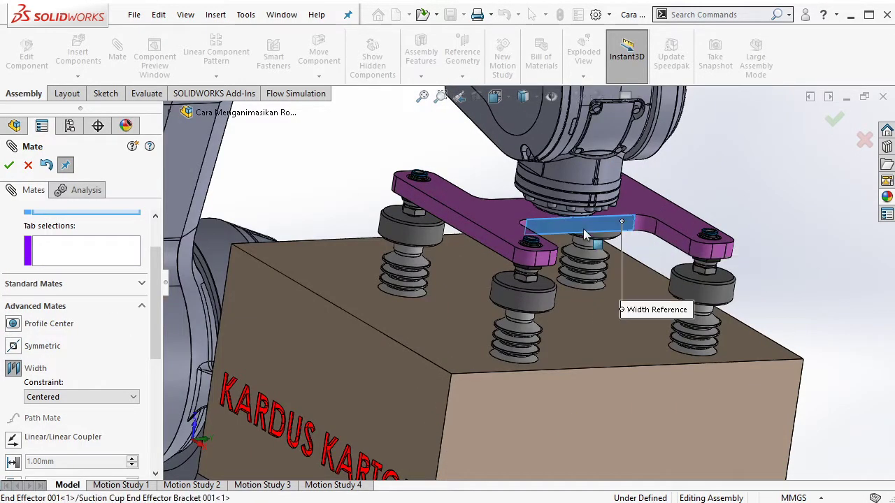
scroll(640, 274, down, 1)
click(540, 216)
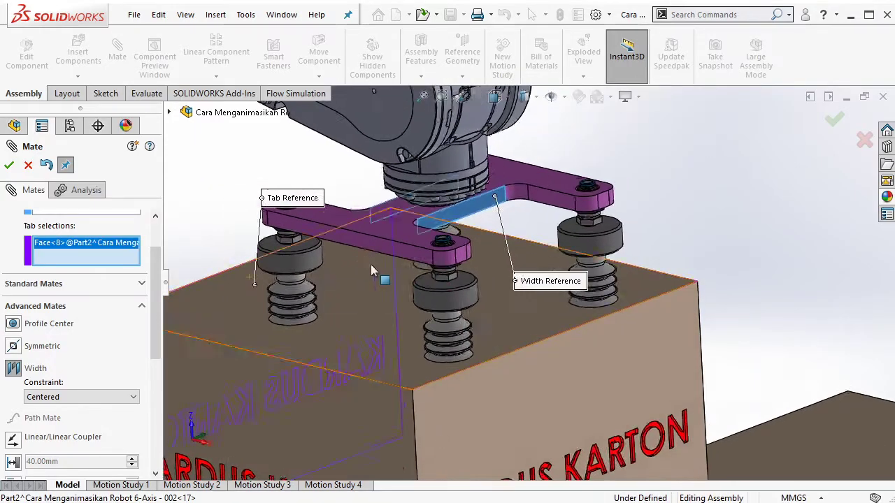
key(Return)
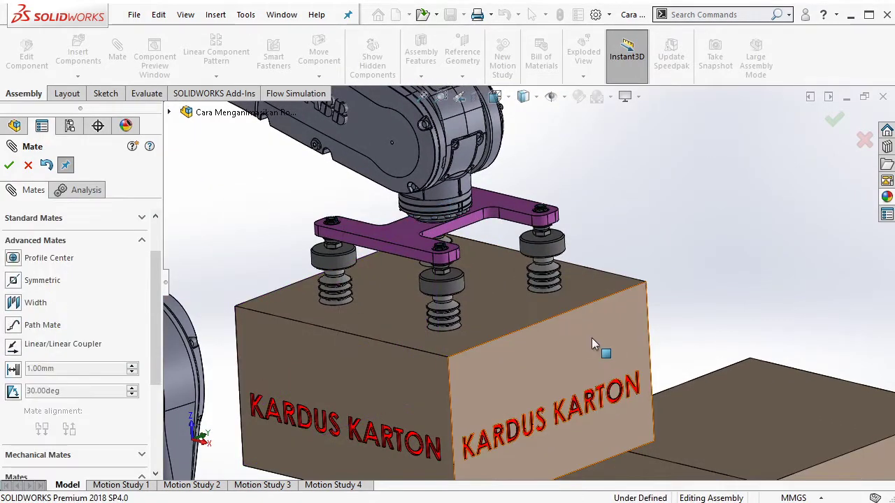
click(9, 166)
- Check that the gripper bracket is locked, then select the carton's top face
scroll(500, 281, up, 2)
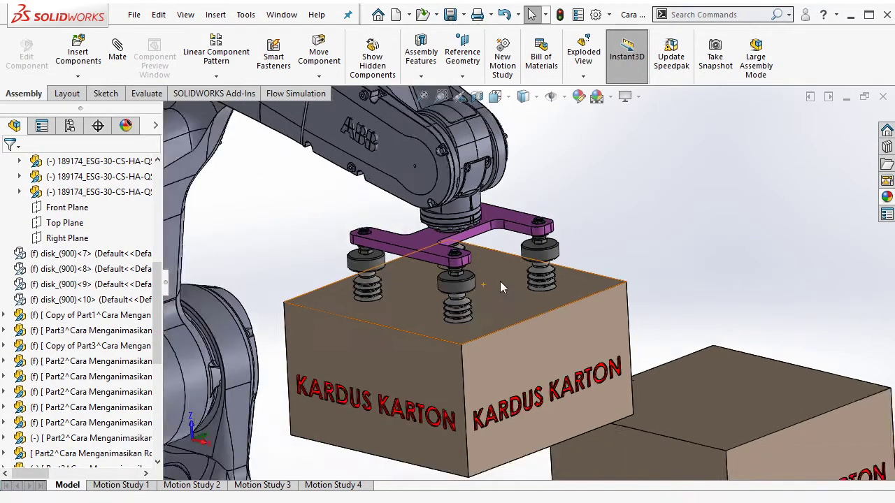
scroll(503, 252, up, 2)
click(512, 241)
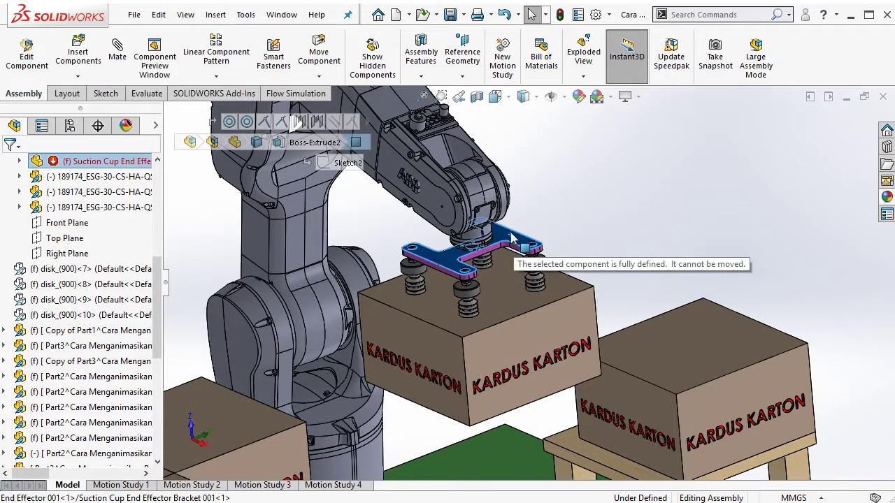
click(495, 273)
- Group Coincident76 through Width25 into a new folder named Video Ep 05 - Pos 7
scroll(108, 395, down, 5)
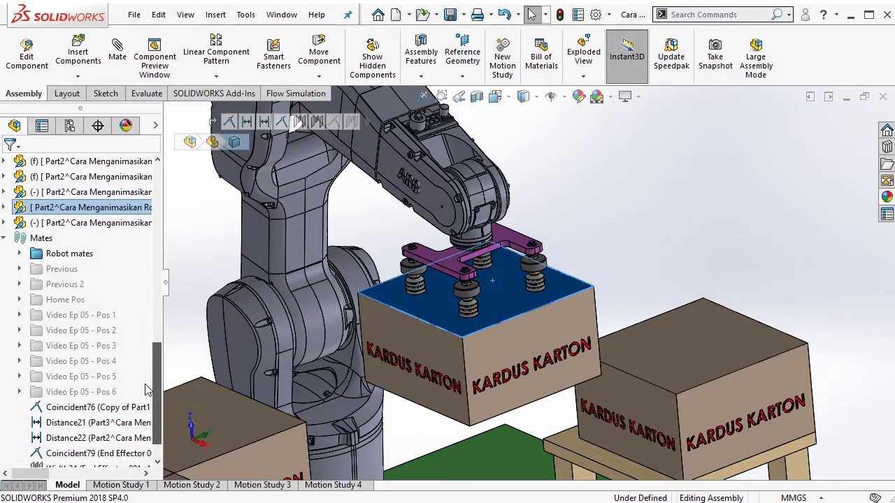
scroll(108, 395, down, 1)
click(83, 377)
shift+click(63, 392)
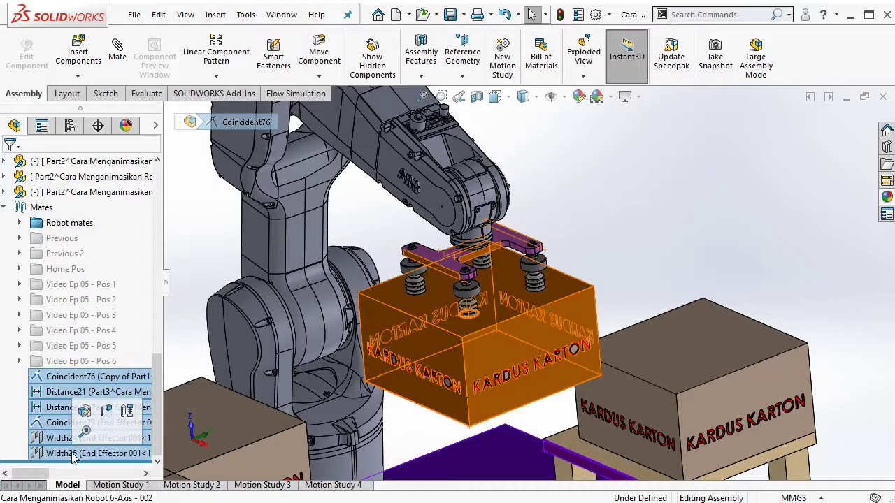
shift+click(63, 438)
right_click(74, 453)
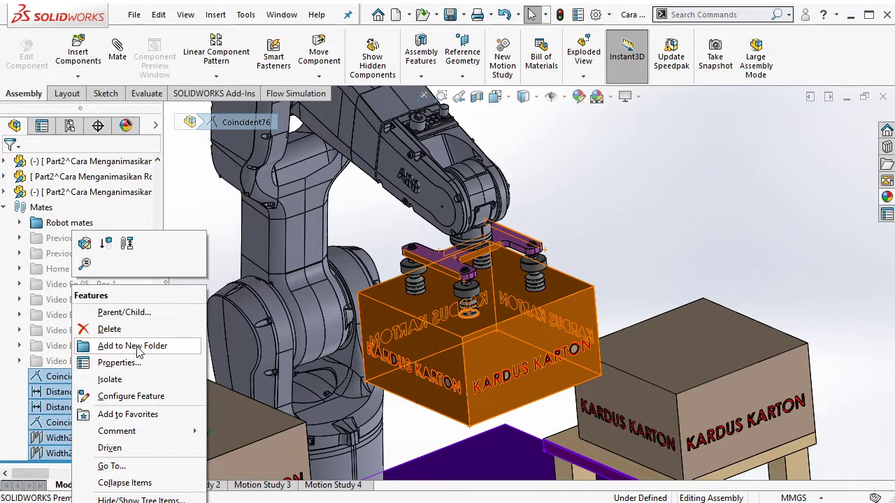
click(138, 346)
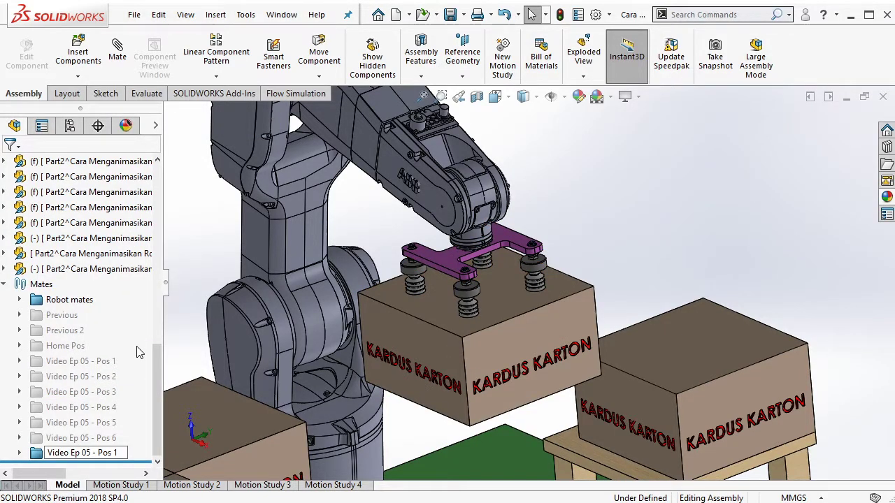
text(7)
key(Return)
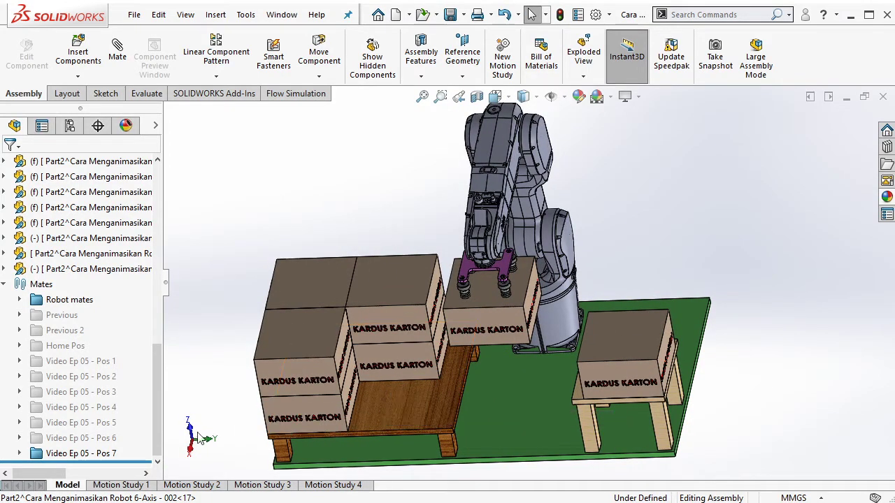
- Suppress the Video Ep 05 - Pos 7 mates to release the gripper and carton
right_click(102, 457)
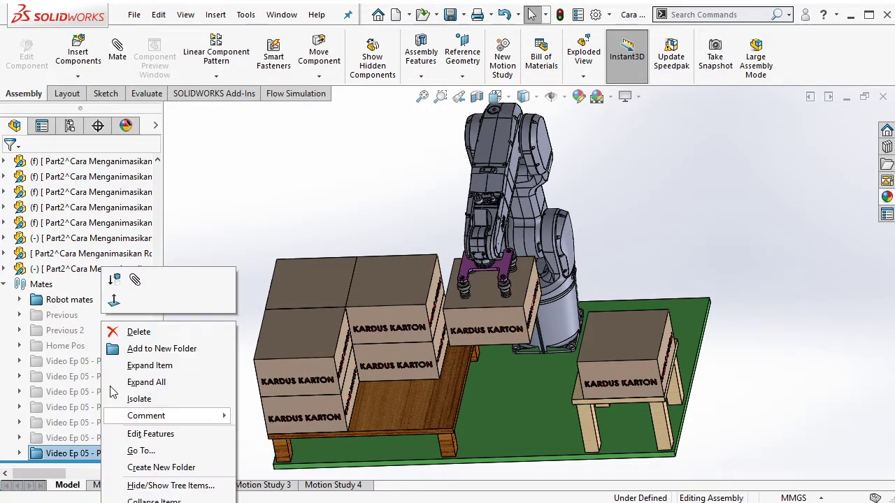
click(114, 281)
mouse_move(542, 302)
middle_down()
mouse_move(470, 380)
mouse_move(442, 328)
mouse_move(447, 322)
mouse_move(439, 422)
mouse_move(417, 448)
mouse_move(396, 364)
middle_up()
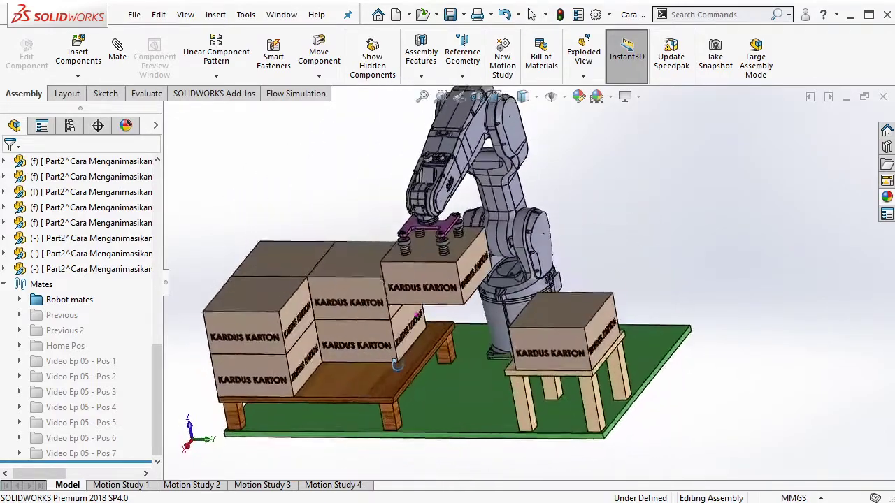
- Orbit around the carton stack and held carton, trying to move a carton toward the stack
scroll(388, 310, down, 3)
middle_drag(388, 311, 415, 287)
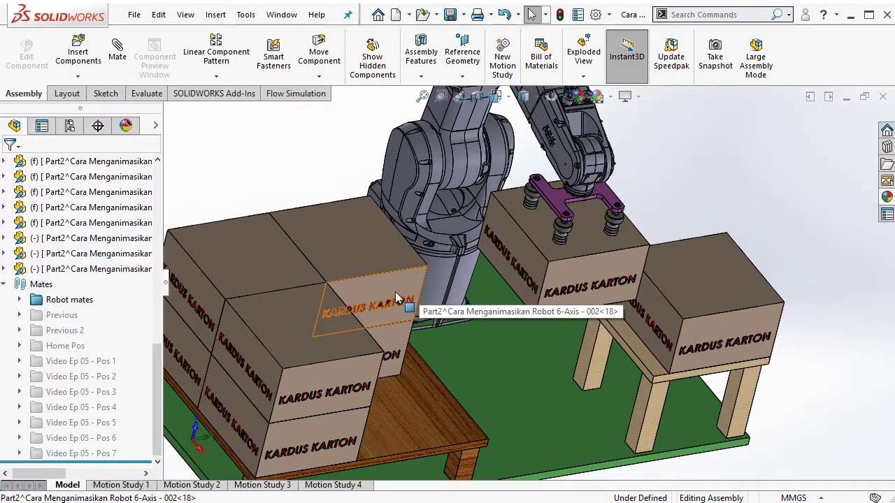
middle_drag(395, 291, 361, 306)
middle_drag(300, 244, 555, 281)
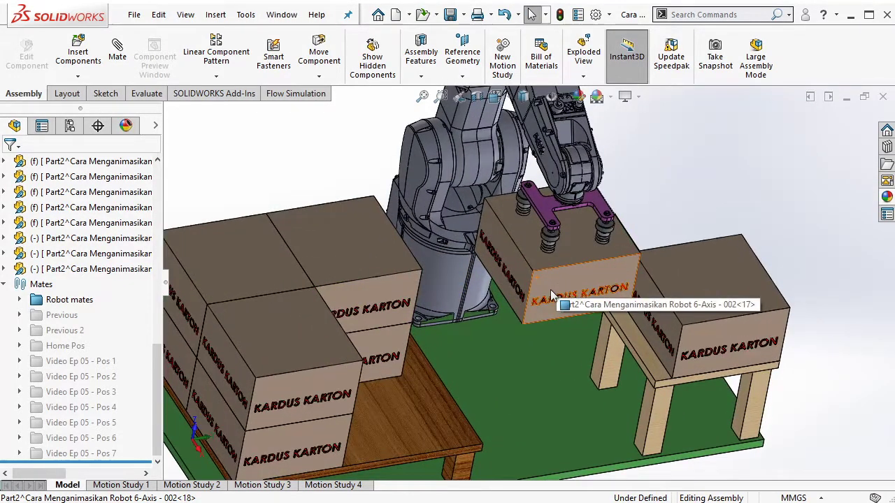
mouse_move(552, 289)
middle_down()
mouse_move(564, 291)
mouse_move(502, 313)
mouse_move(370, 170)
middle_up()
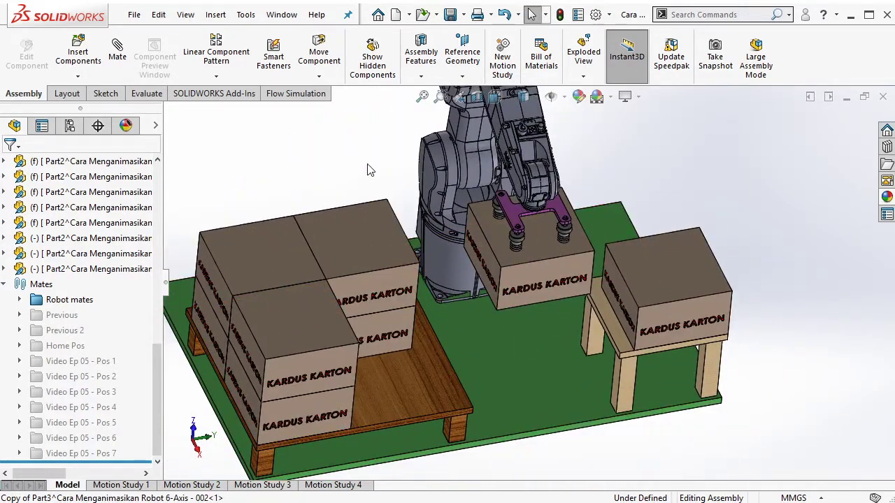
ctrl+drag(396, 359, 362, 196)
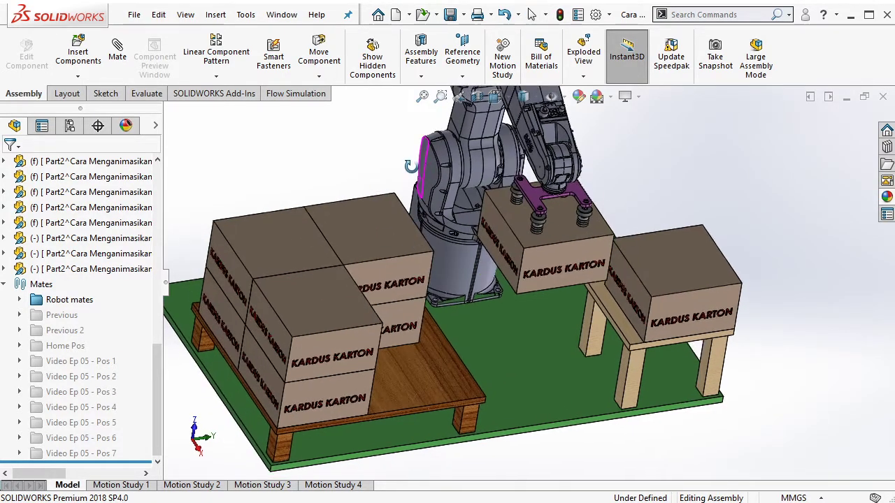
- Orbit the view around the whole cell to a near top-down view of the pallet
mouse_move(404, 204)
middle_down()
mouse_move(631, 204)
mouse_move(620, 200)
middle_up()
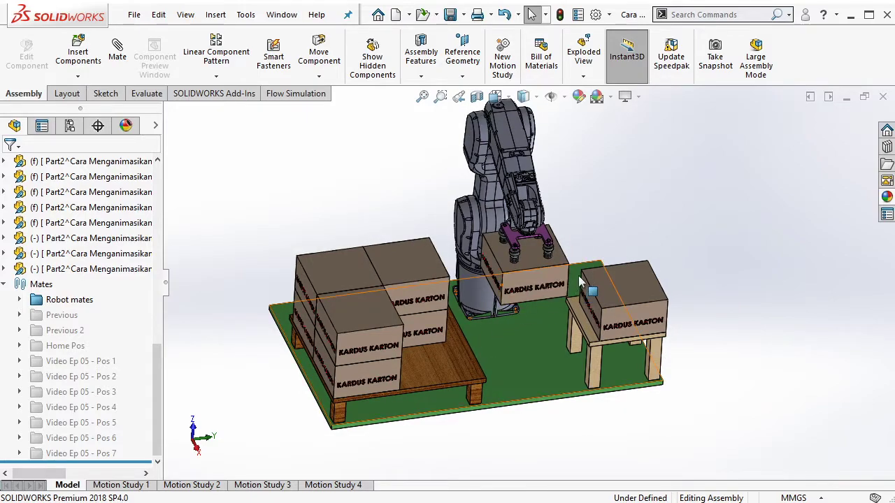
scroll(599, 220, down, 2)
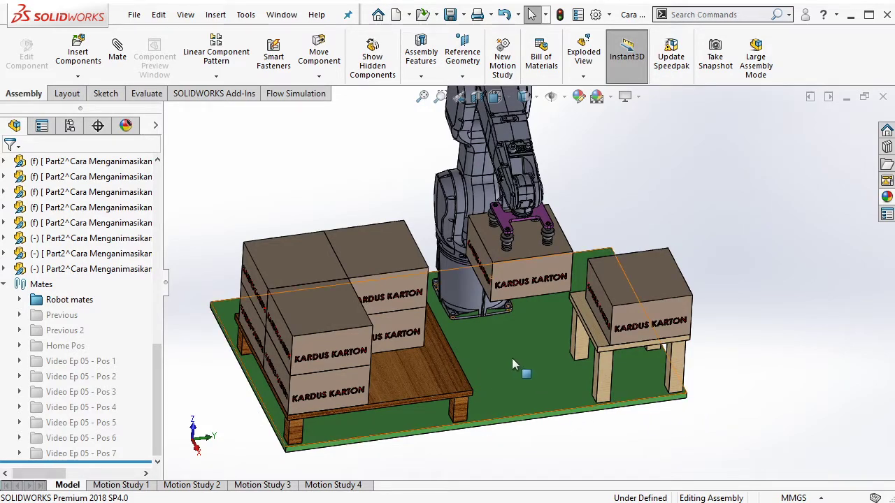
mouse_move(518, 360)
middle_down()
mouse_move(504, 341)
mouse_move(514, 353)
middle_up()
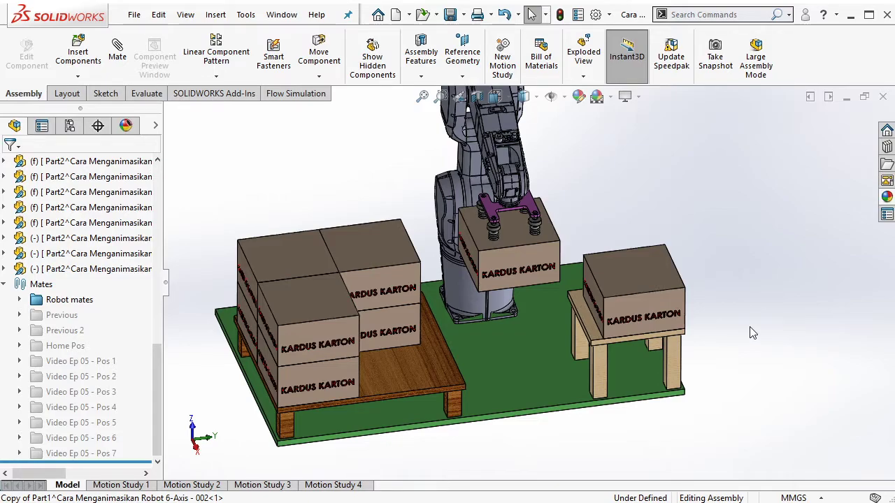
middle_drag(547, 384, 511, 396)
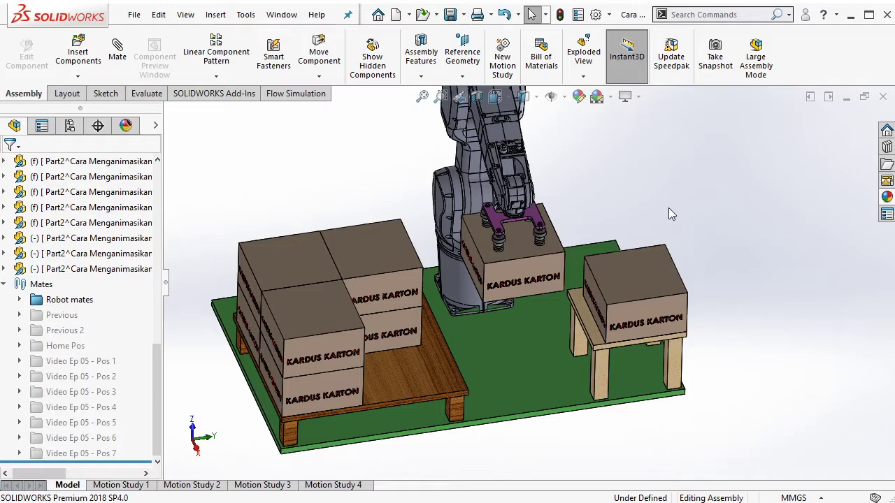
middle_drag(668, 208, 477, 329)
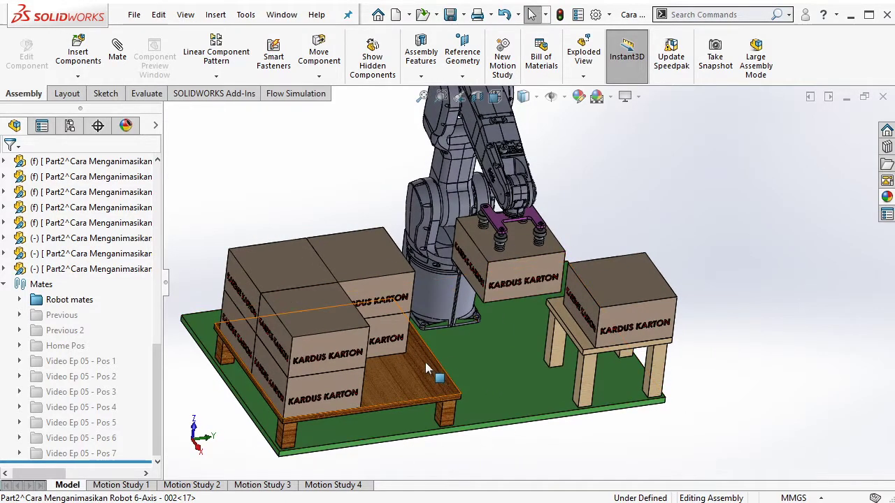
mouse_move(427, 367)
middle_down()
mouse_move(375, 424)
mouse_move(449, 308)
middle_up()
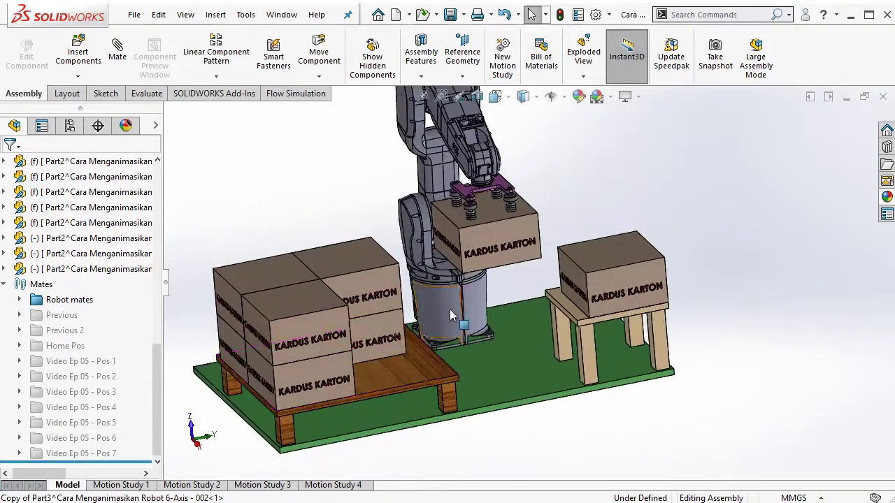
- Seat the carton's bottom face on the pallet's top face with a coincident mate
click(415, 359)
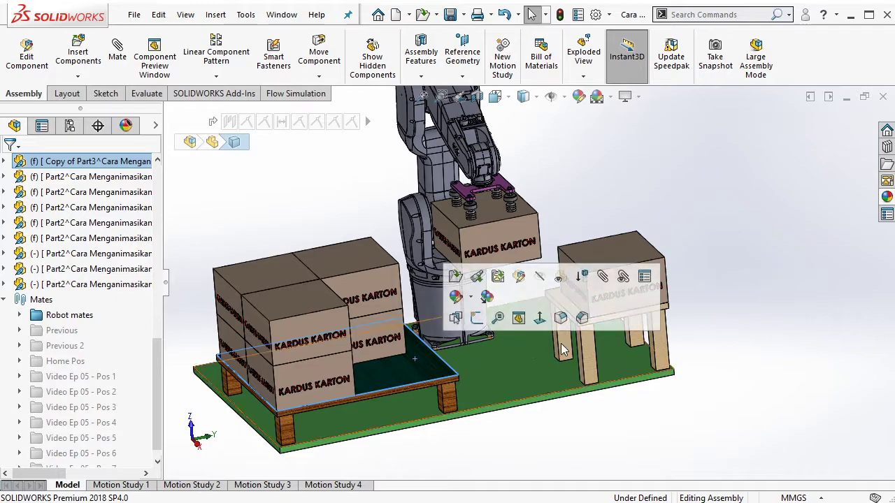
key(m)
middle_drag(510, 270, 487, 308)
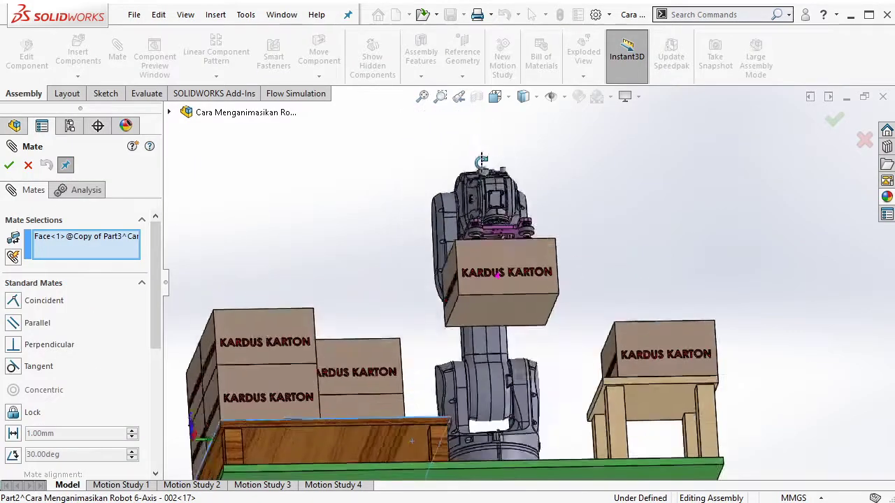
click(487, 315)
click(640, 330)
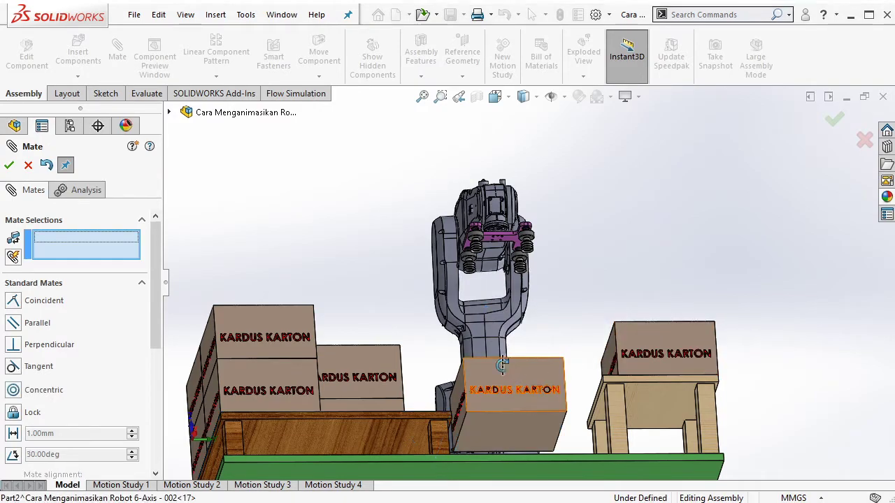
- Make the carton's front face flush with the pallet's front edge face
middle_drag(502, 365, 469, 397)
scroll(469, 397, down, 4)
click(522, 283)
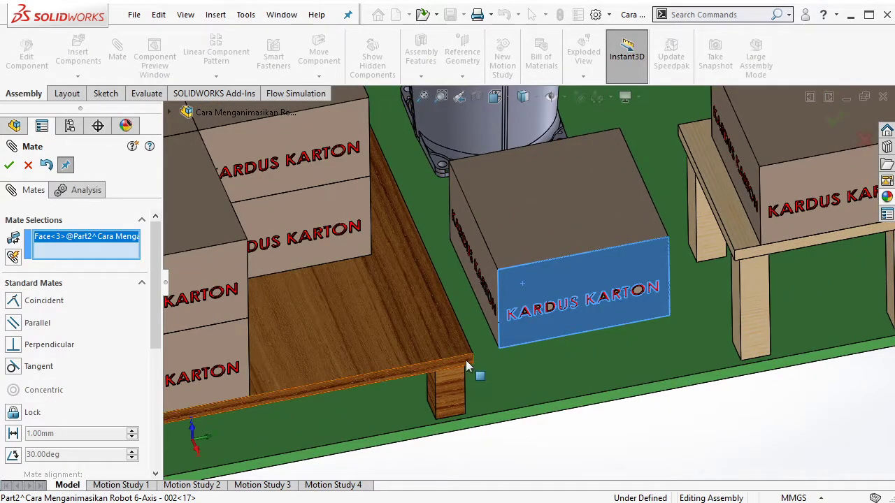
click(467, 365)
click(622, 384)
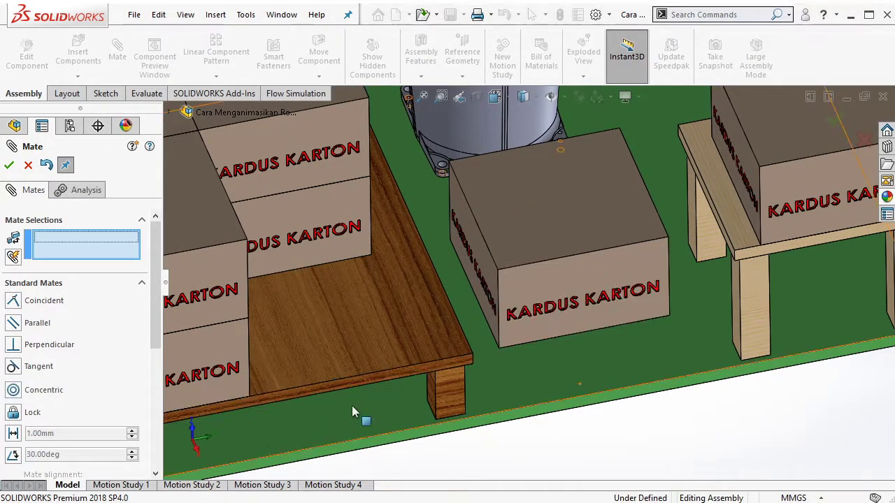
- Place the carton's side face 260 mm from the pallet's side face with a Distance mate
click(14, 434)
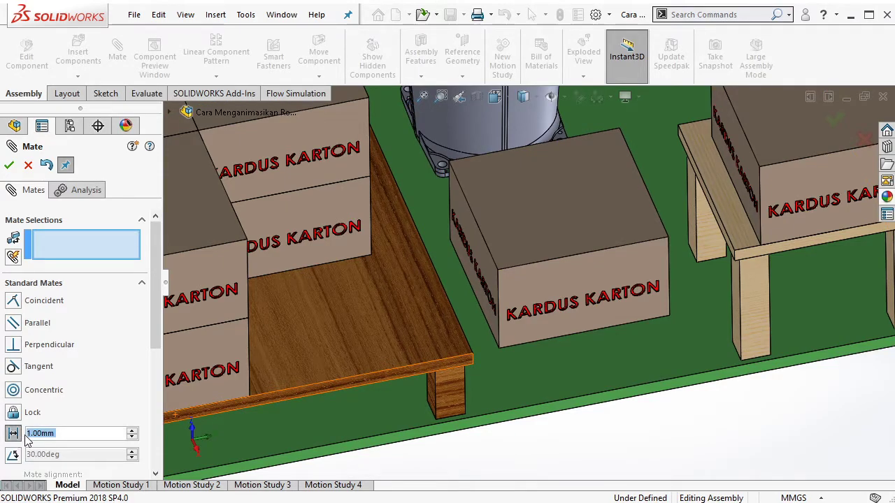
text(260)
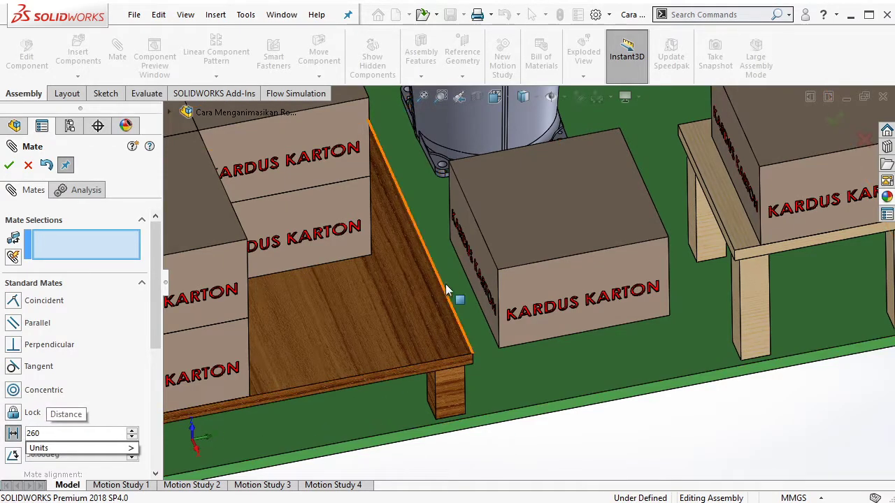
click(486, 268)
middle_drag(486, 268, 392, 328)
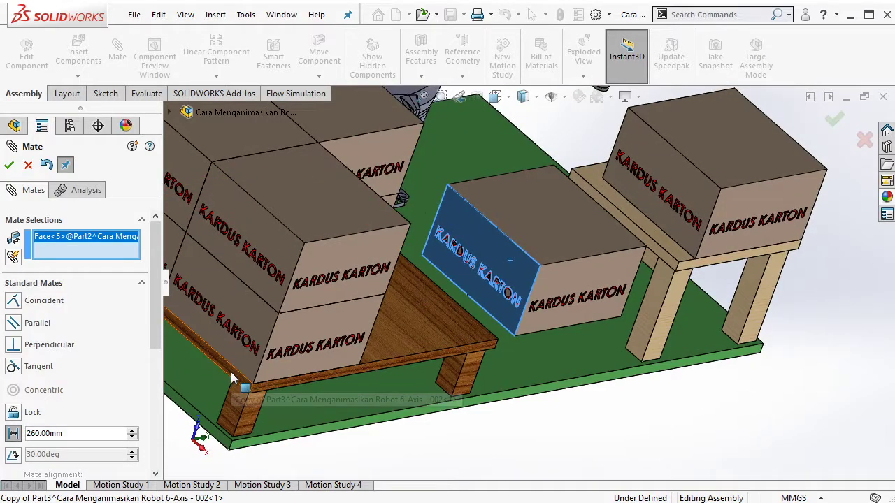
click(233, 377)
key(Return)
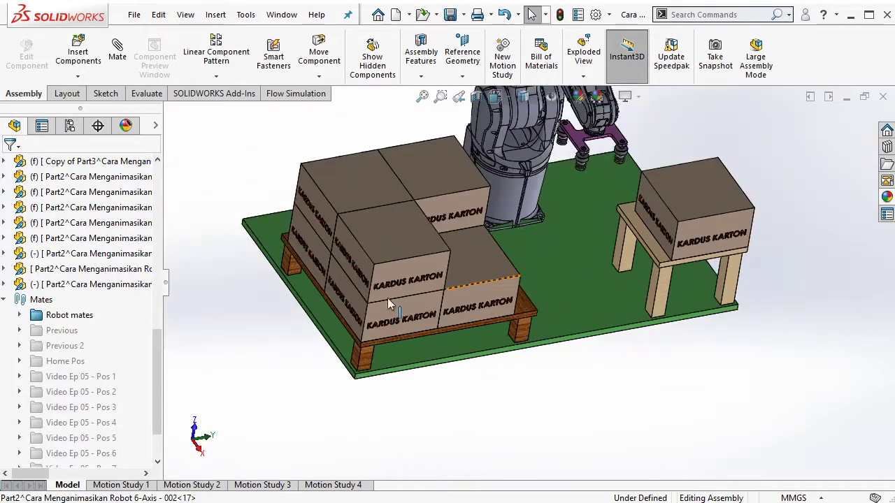
- Swing the robot arm over toward the pallet stack
middle_drag(390, 304, 581, 170)
click(507, 225)
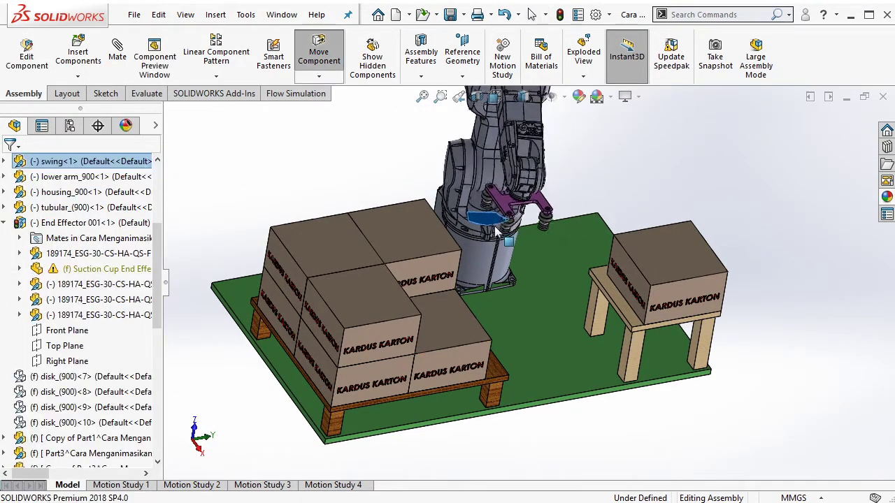
middle_drag(483, 230, 395, 239)
scroll(358, 360, down, 3)
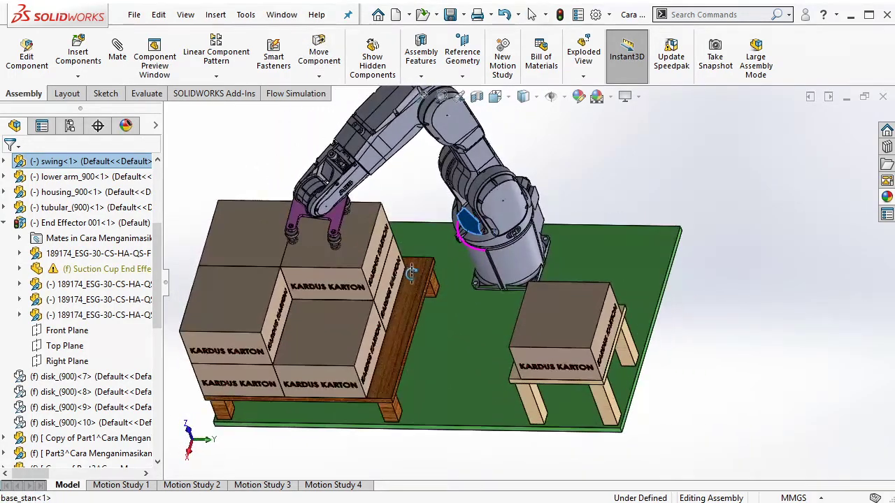
scroll(357, 361, down, 5)
- Start a mate from the newly placed carton's top face
click(357, 361)
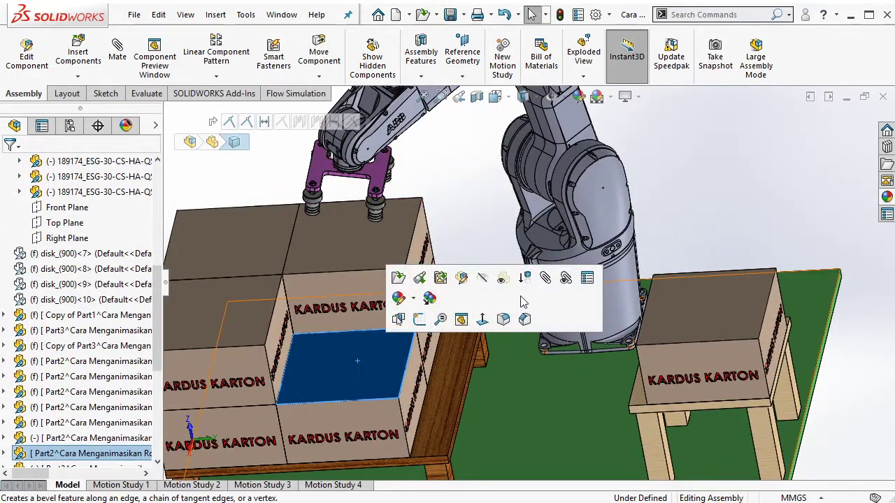
click(545, 278)
scroll(393, 222, down, 2)
- Mate the suction cup rim coincident to the new carton's top face and close the mate panel
scroll(393, 225, down, 3)
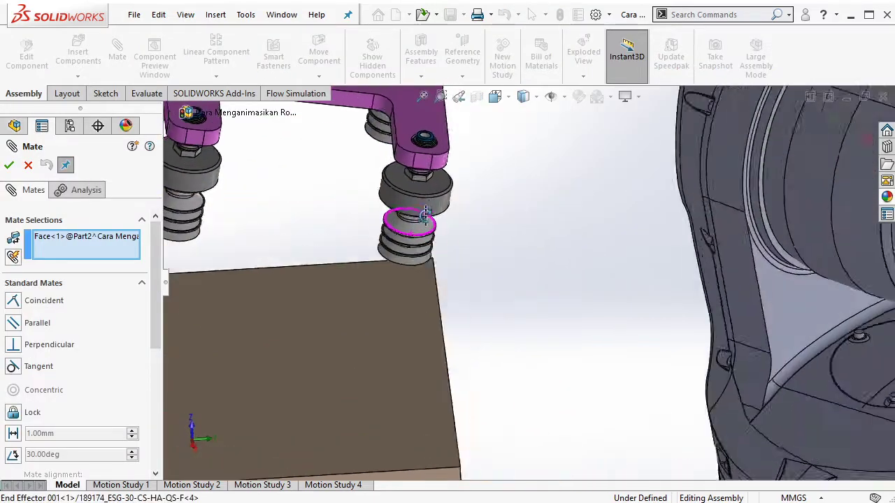
scroll(412, 269, down, 2)
scroll(415, 273, down, 3)
click(421, 266)
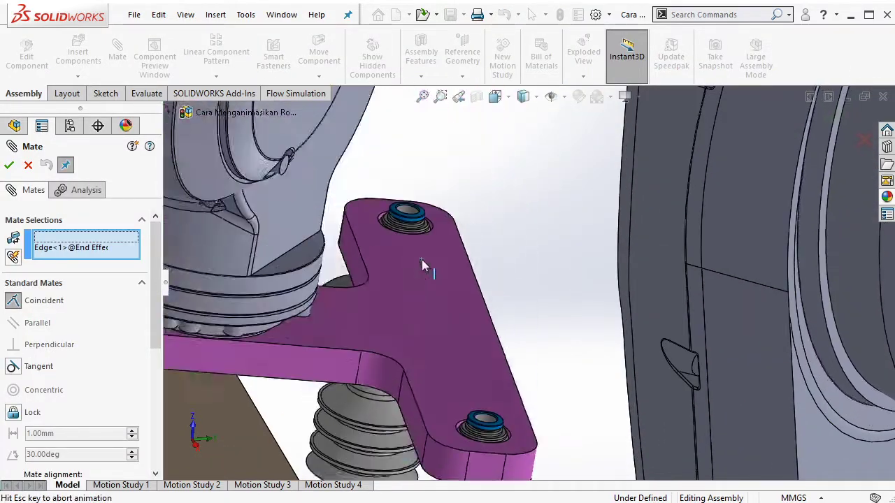
scroll(442, 321, up, 5)
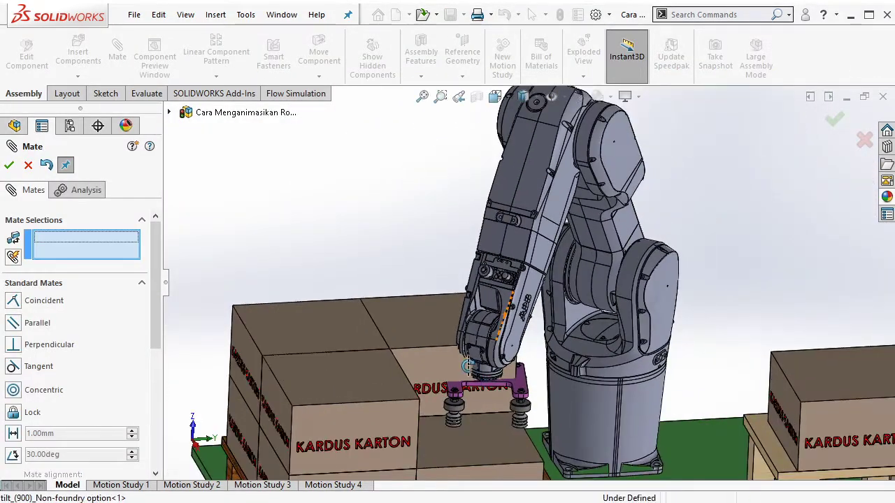
scroll(489, 329, up, 2)
scroll(510, 330, up, 2)
scroll(525, 332, up, 1)
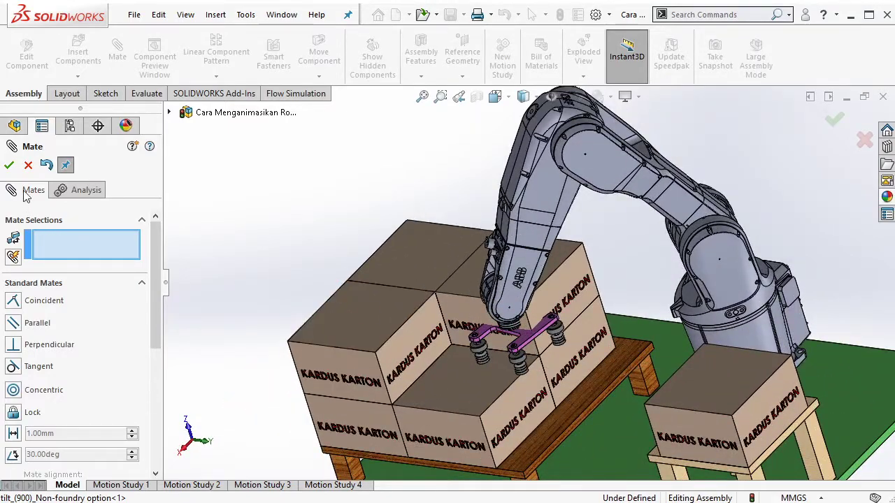
key(Return)
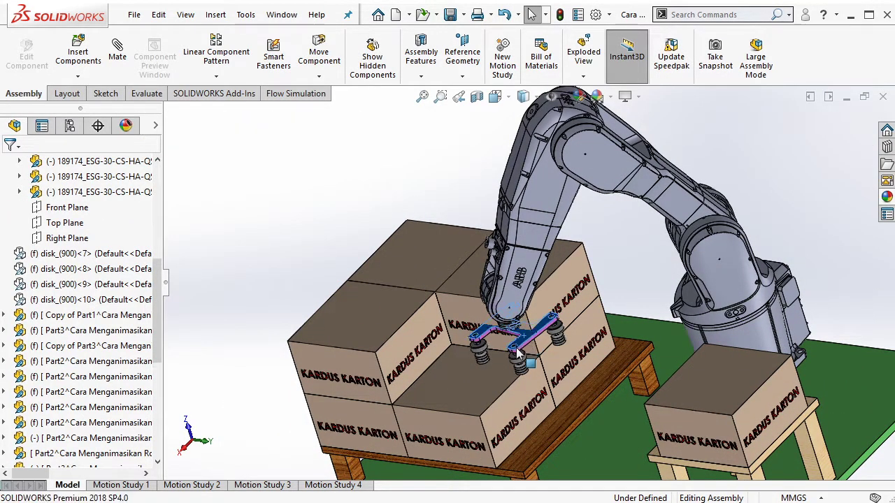
- Isolate the new carton and the gripper bracket so only those two are shown
click(503, 353)
scroll(519, 388, down, 2)
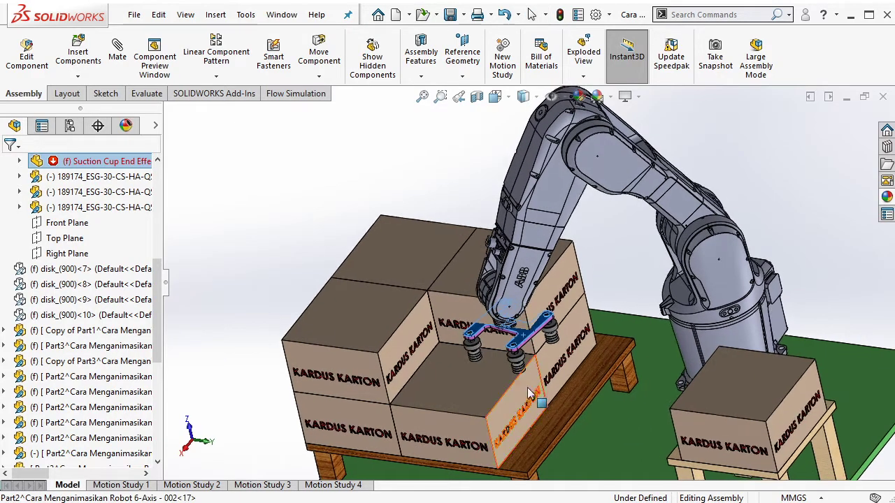
scroll(526, 323, down, 3)
key(Escape)
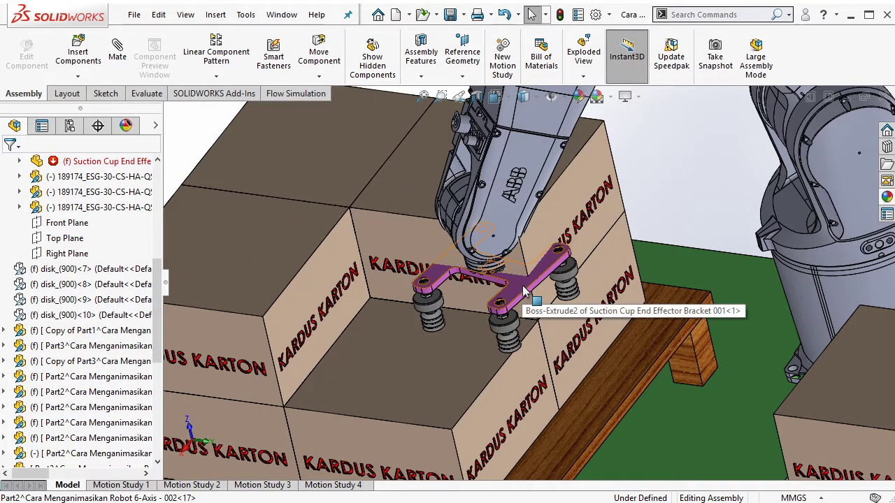
click(468, 357)
key(Escape)
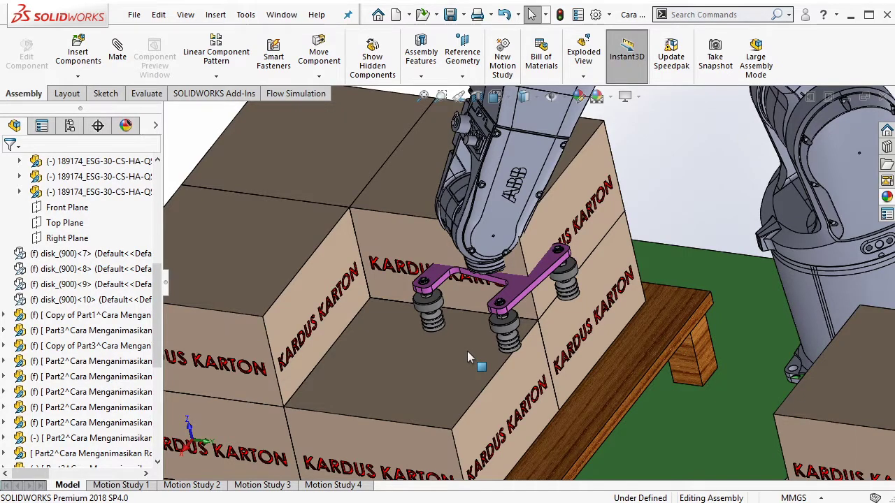
click(469, 357)
ctrl+click(515, 297)
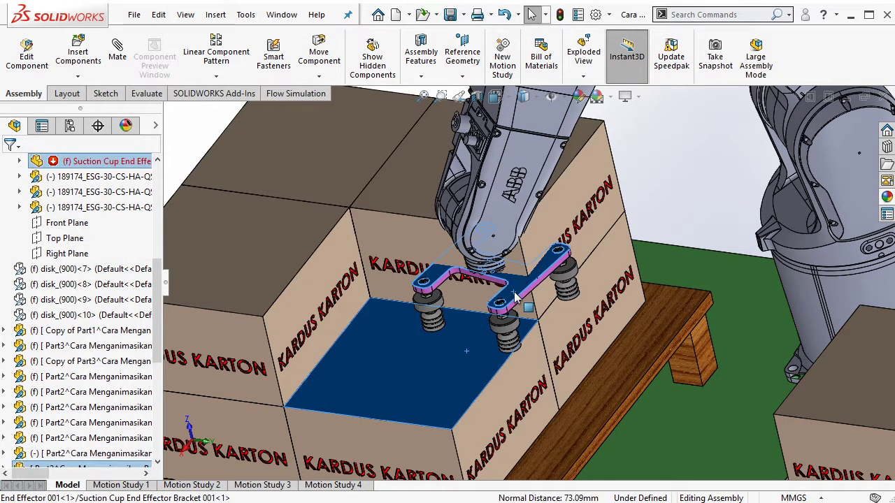
right_click(515, 297)
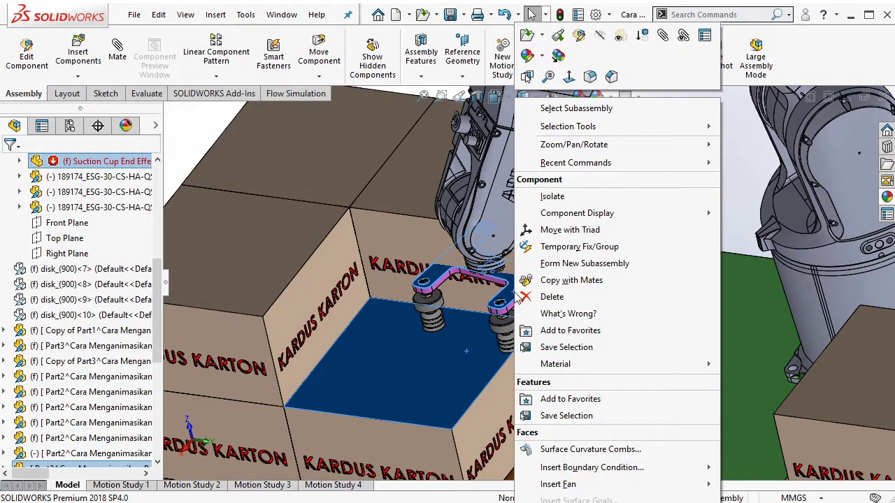
click(567, 199)
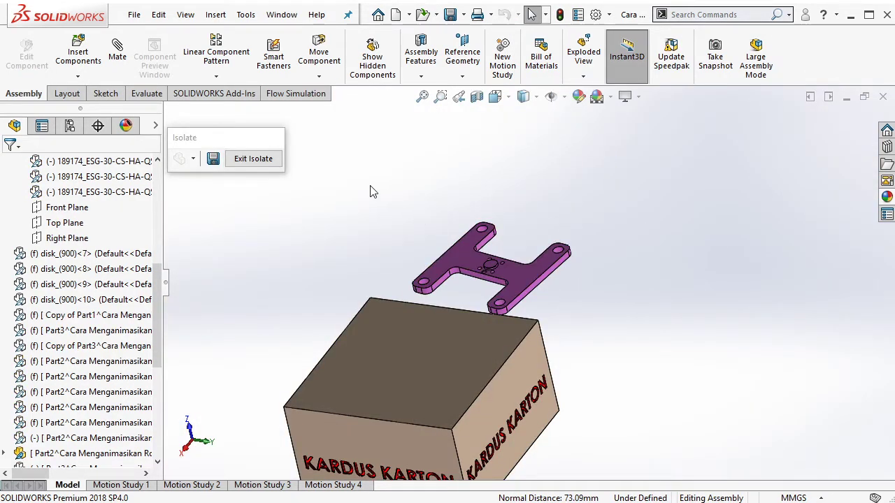
- Add a centred Width mate between the bracket's side faces and the carton
click(117, 53)
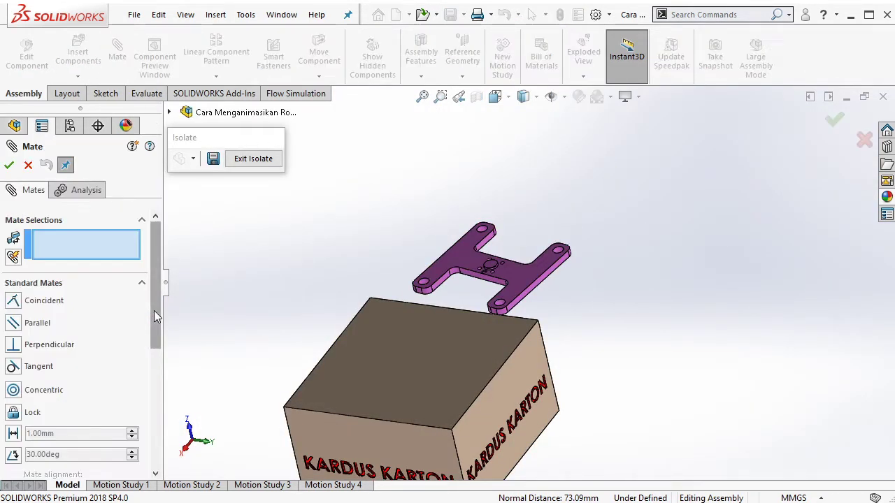
drag(154, 310, 118, 375)
scroll(140, 363, down, 3)
click(35, 224)
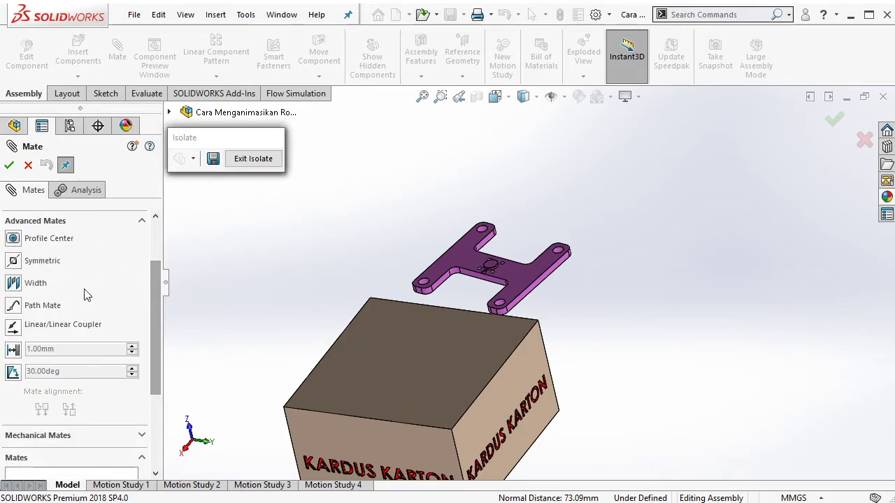
click(14, 284)
scroll(480, 280, down, 2)
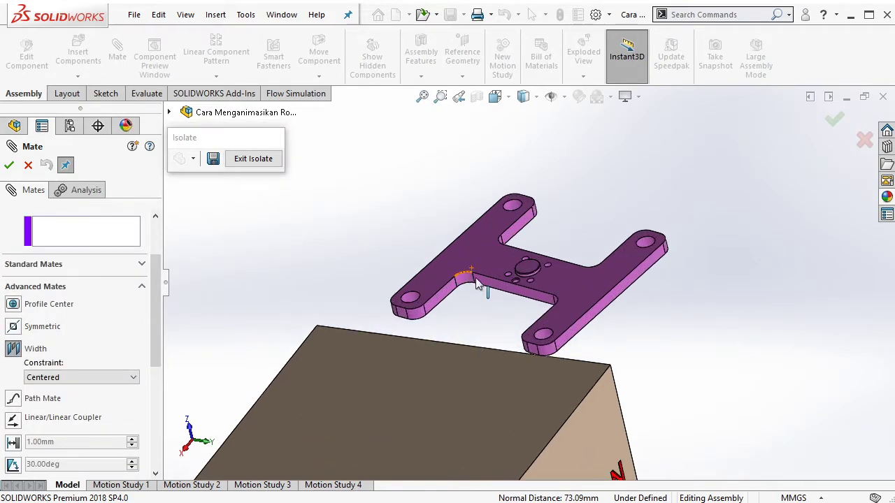
click(499, 287)
scroll(556, 295, down, 2)
mouse_move(553, 295)
middle_down()
mouse_move(561, 274)
mouse_move(497, 378)
middle_up()
click(566, 260)
click(566, 260)
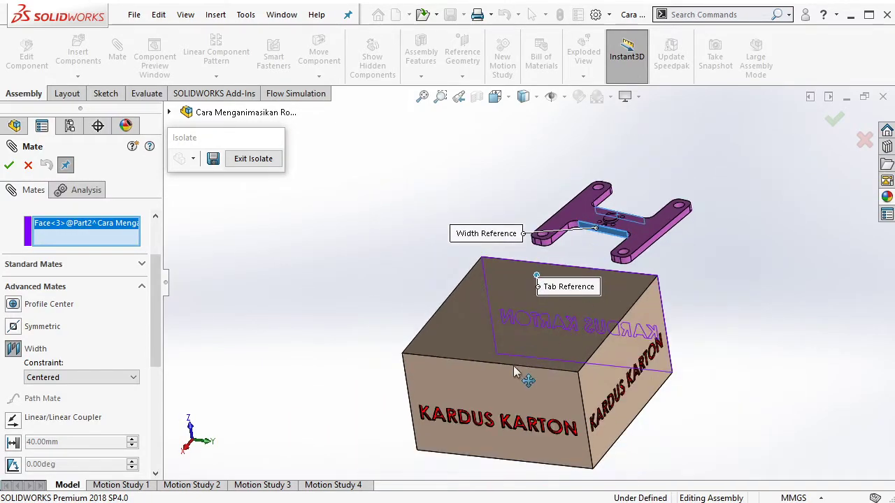
key(Return)
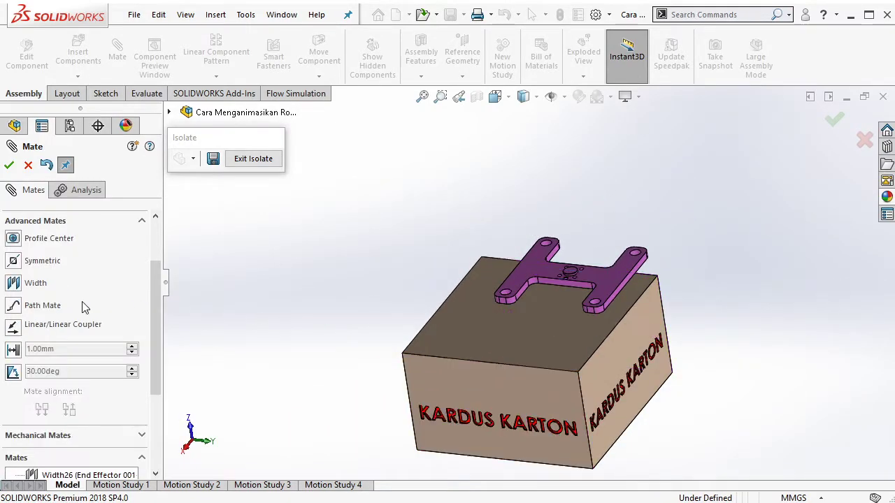
- Add a second centred Width mate in the other direction, then exit Isolate
click(32, 283)
click(601, 257)
middle_drag(600, 256, 535, 266)
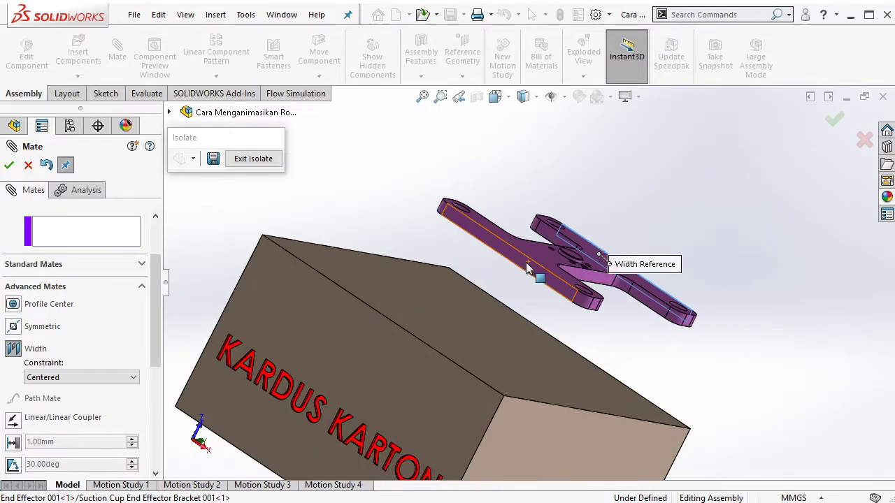
click(402, 325)
middle_drag(401, 325, 603, 360)
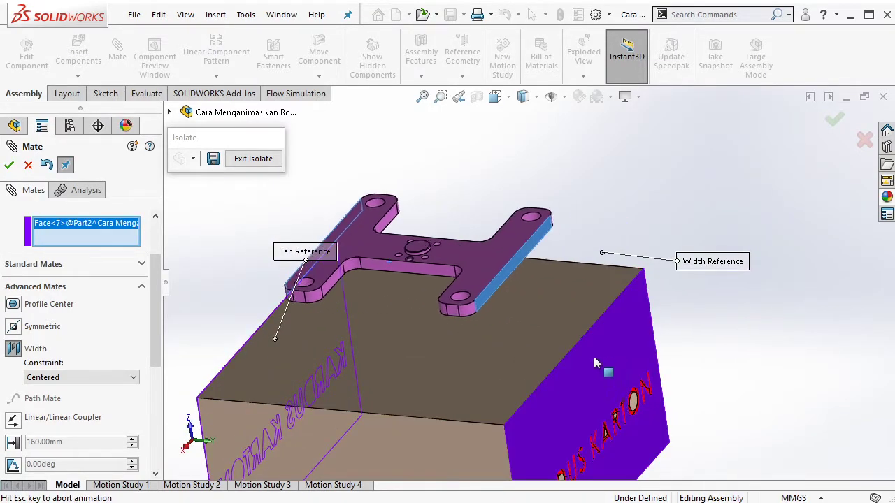
key(Return)
key(Return)
middle_drag(471, 319, 294, 184)
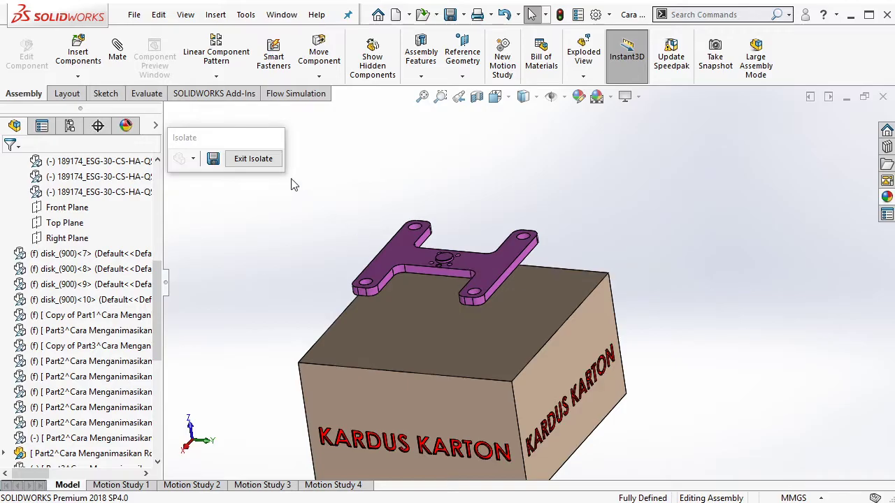
click(253, 159)
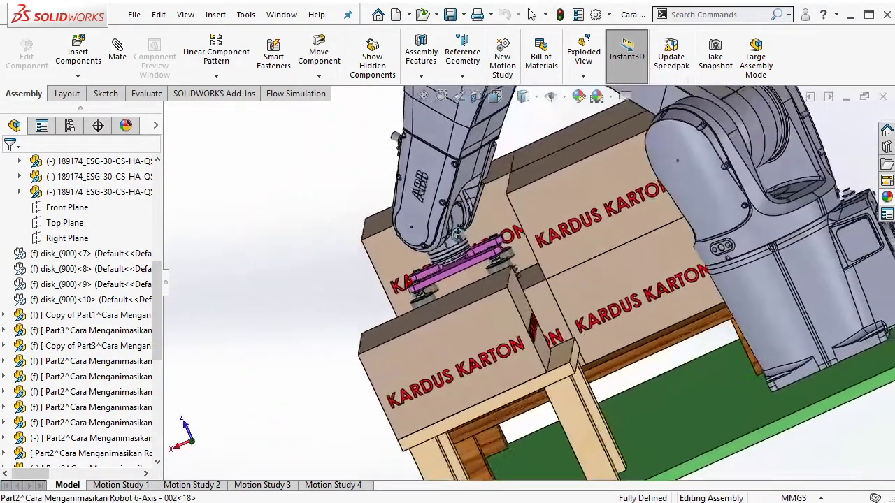
mouse_move(458, 234)
middle_down()
mouse_move(650, 286)
mouse_move(562, 189)
mouse_move(612, 256)
mouse_move(760, 232)
mouse_move(741, 260)
middle_up()
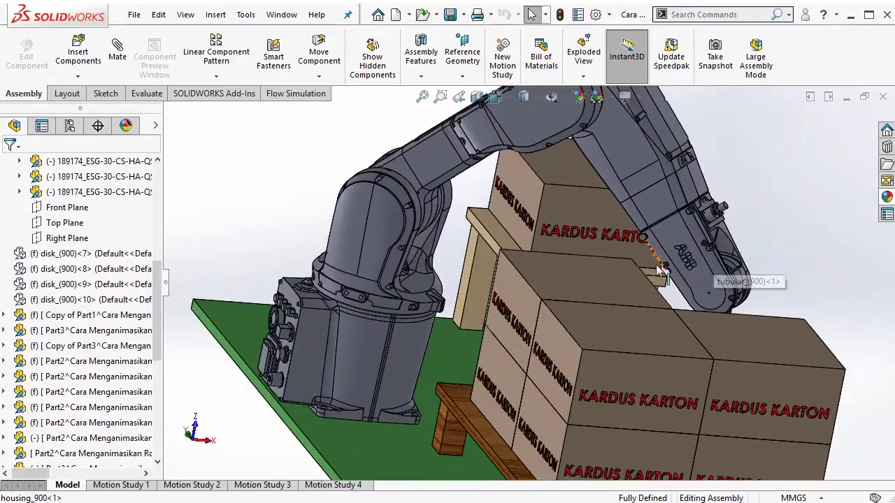
- Pattern the carton along its vertical edge at 150 mm spacing with 2 instances
click(226, 60)
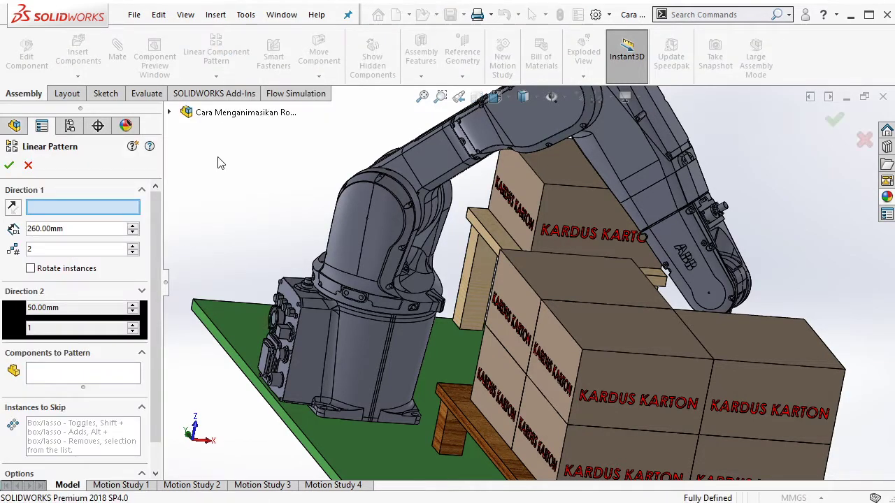
click(499, 283)
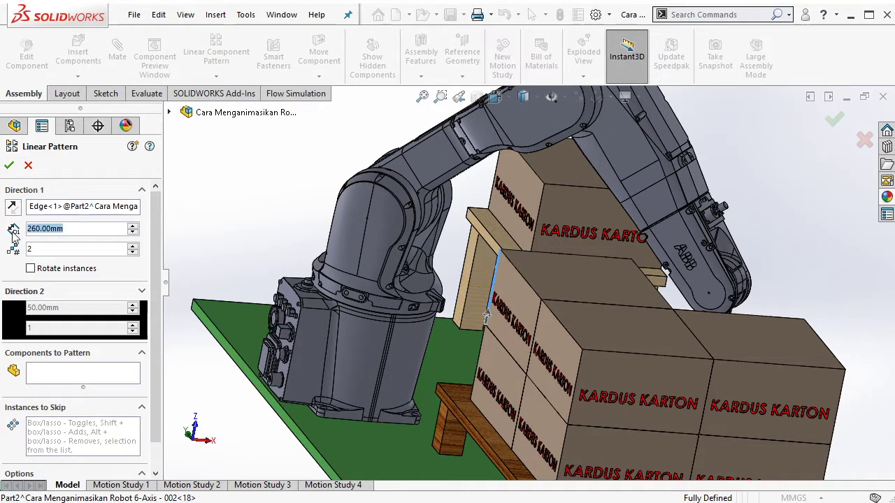
text(15)
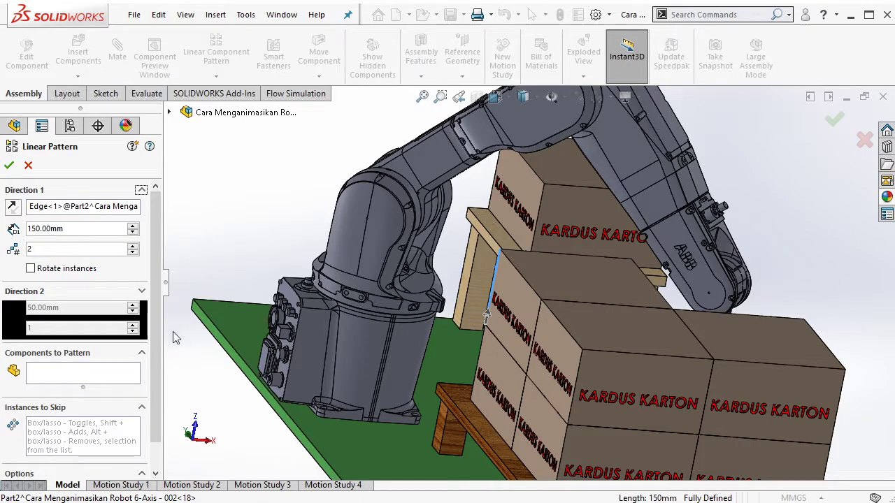
click(108, 378)
click(499, 318)
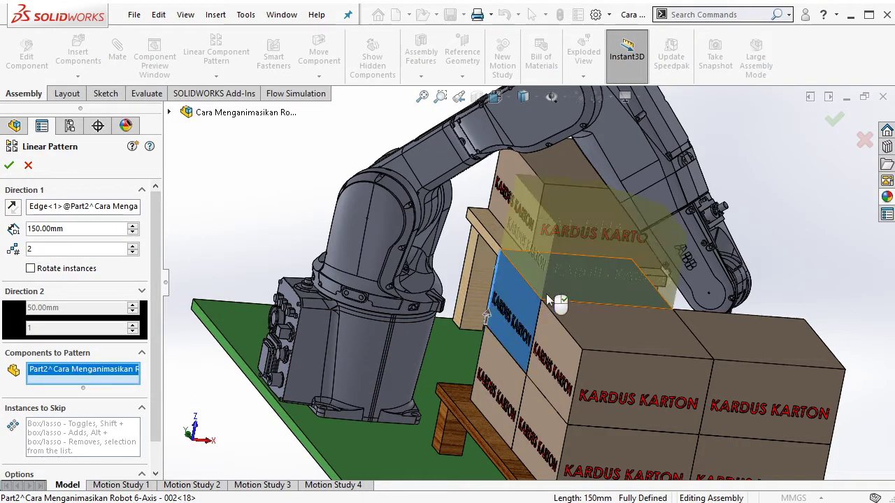
middle_drag(505, 303, 549, 325)
middle_drag(519, 283, 525, 288)
key(Return)
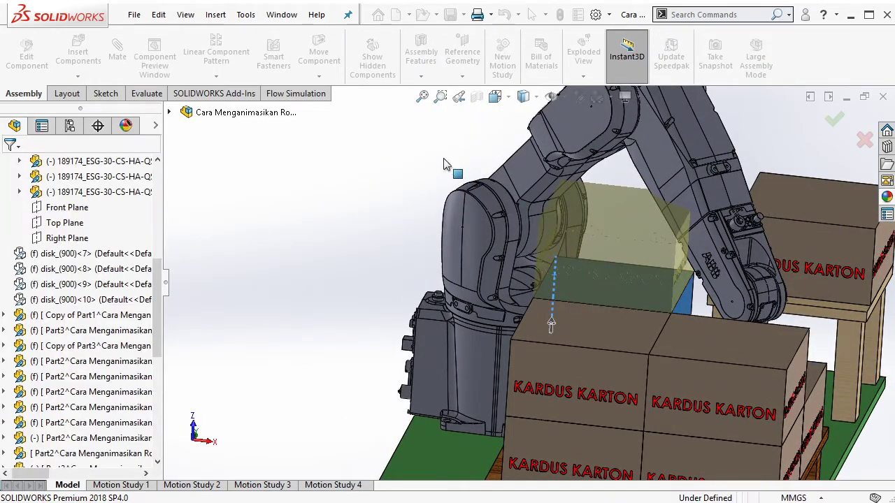
mouse_move(551, 323)
middle_down()
mouse_move(498, 191)
mouse_move(644, 351)
middle_up()
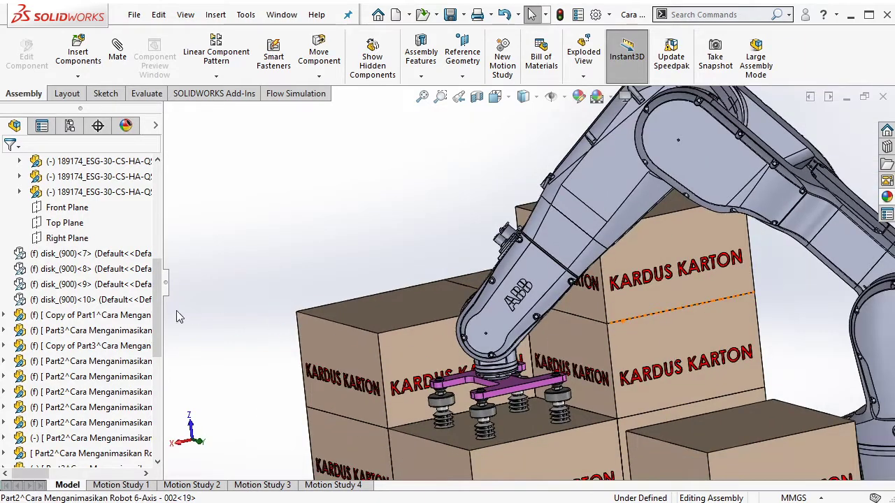
- Delete the LocalLPattern2 carton pattern
drag(160, 313, 164, 422)
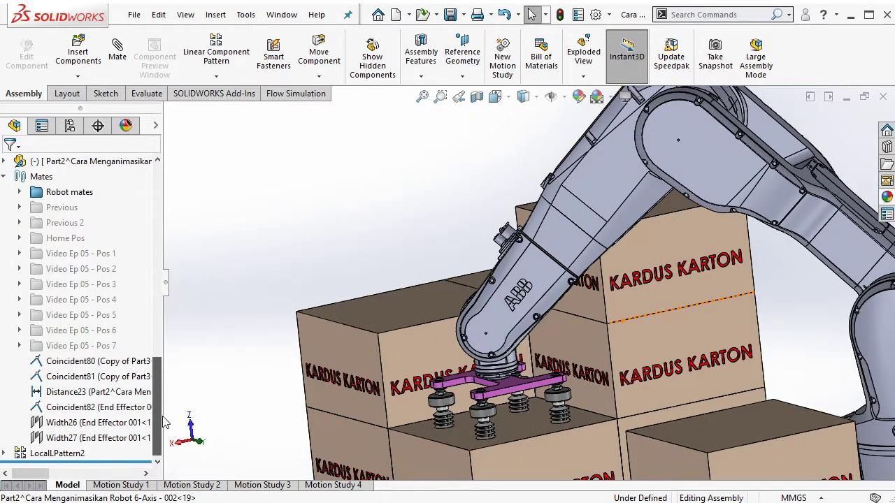
click(69, 455)
right_click(73, 458)
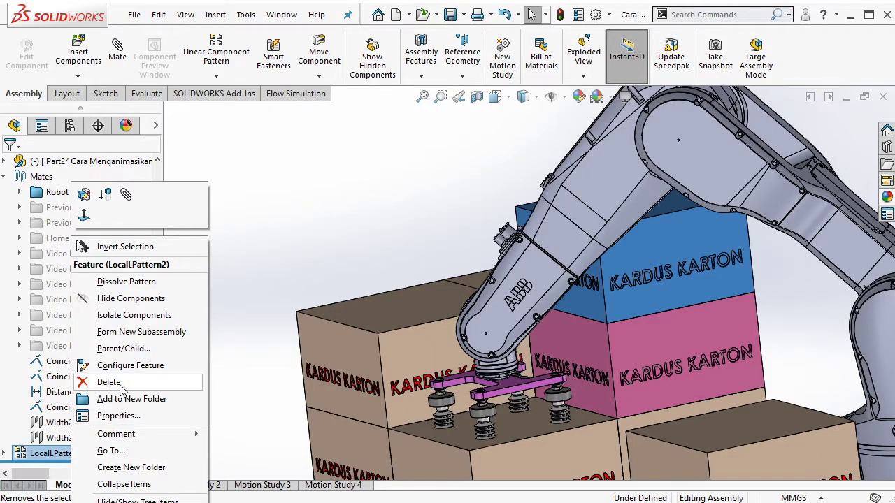
click(108, 383)
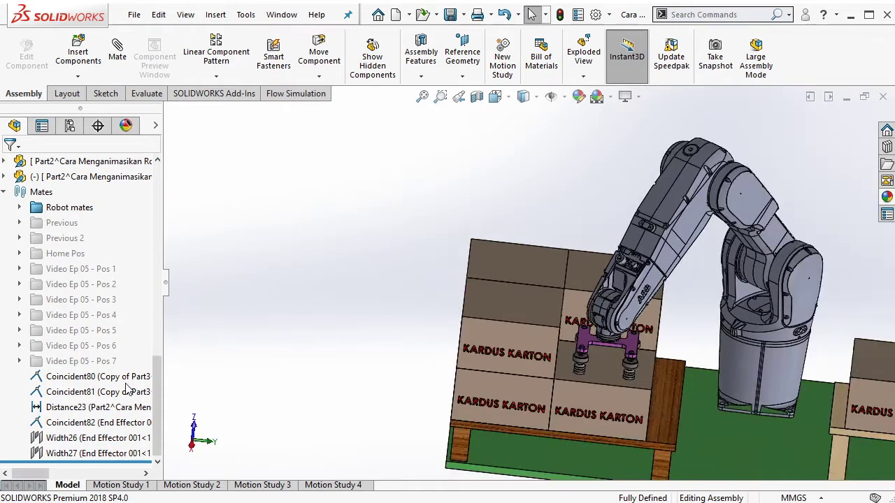
- Move mates Coincident80 through Width27 into a new folder
click(120, 377)
shift+click(98, 454)
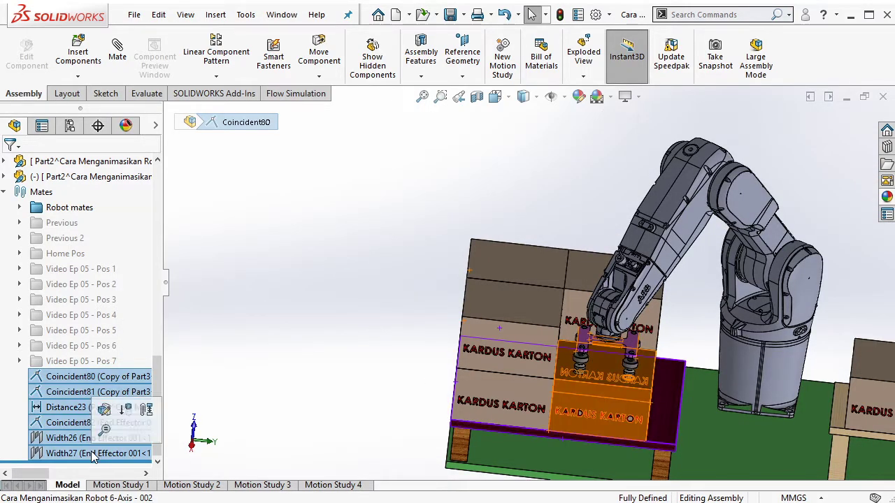
right_click(98, 455)
click(132, 345)
text(Video Ep 05 - Pos 8)
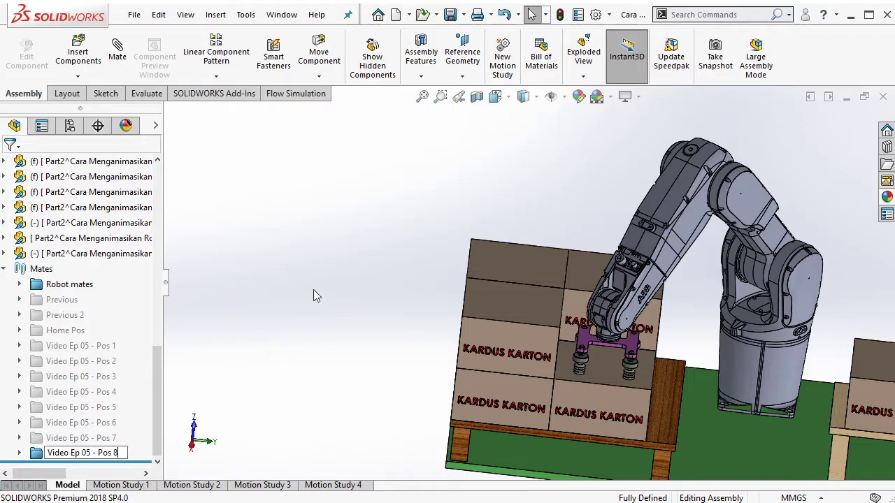
- Commit the folder name Video Ep 05 - Pos 8 and suppress that folder
key(Return)
key(f)
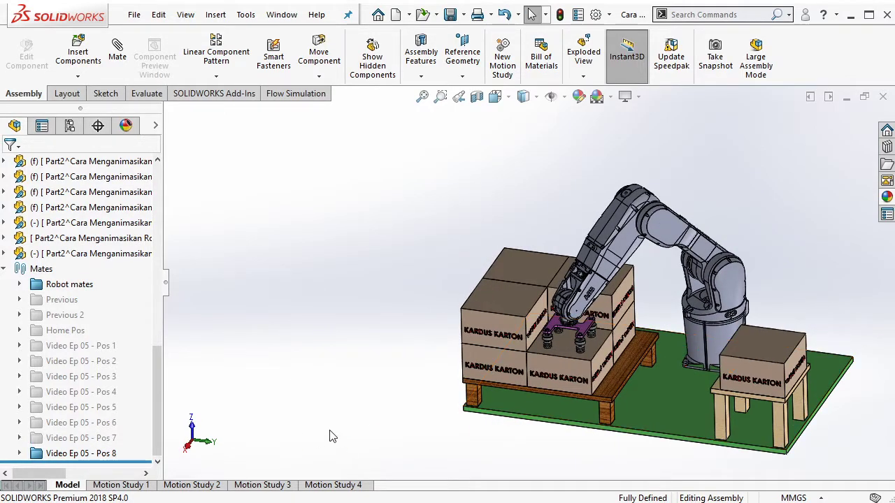
right_click(110, 457)
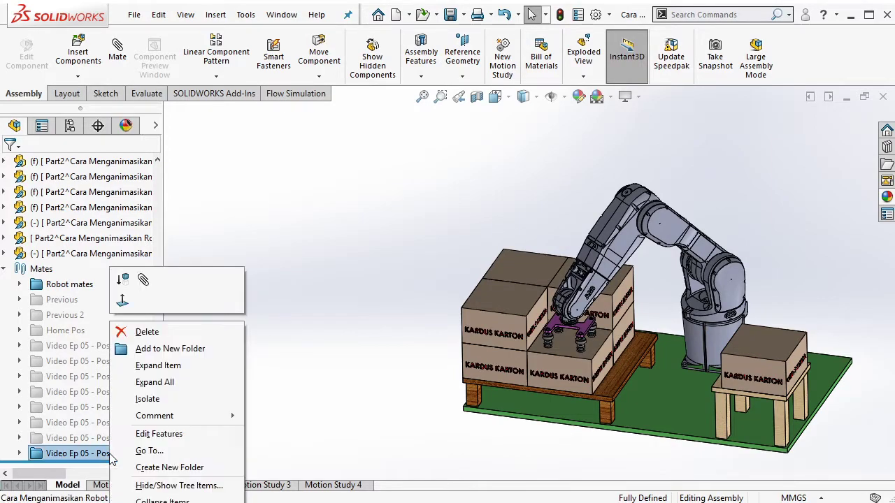
click(146, 278)
- Lift the gripper off the carton stack and swing the robot arm toward the viewer
scroll(731, 353, down, 4)
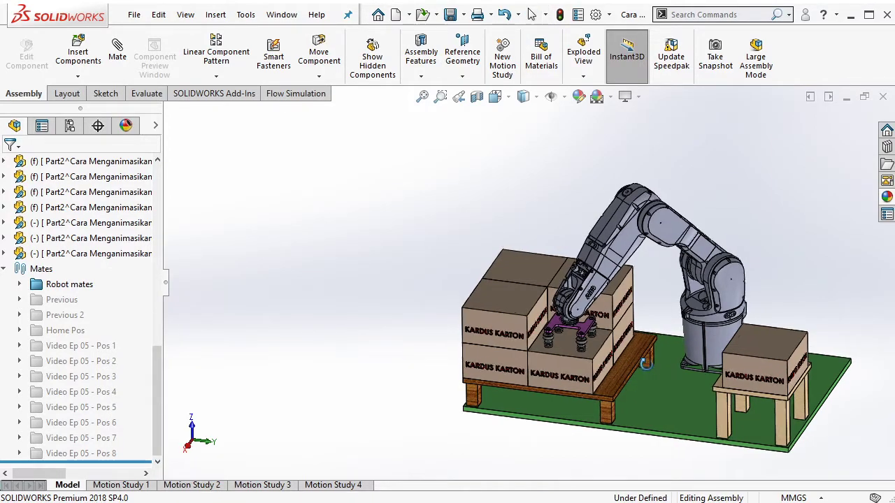
drag(531, 323, 520, 323)
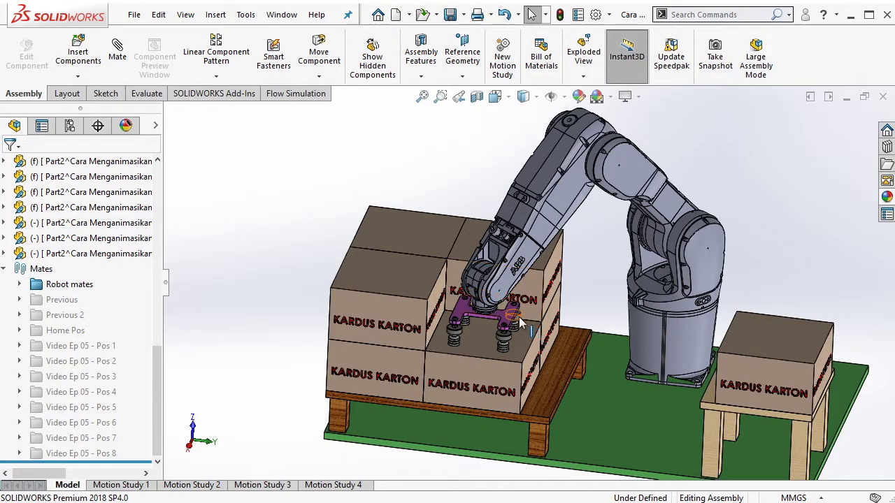
middle_drag(667, 318, 677, 271)
drag(662, 158, 670, 105)
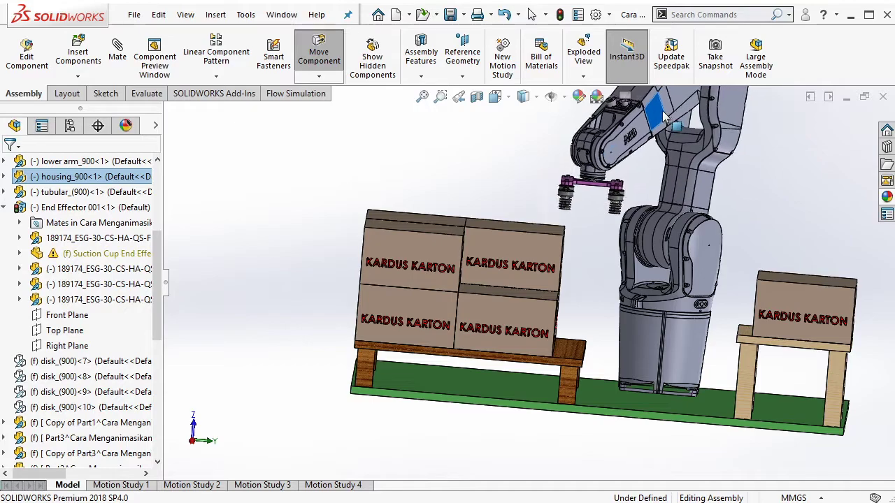
key(Escape)
middle_drag(813, 192, 657, 297)
drag(655, 298, 775, 256)
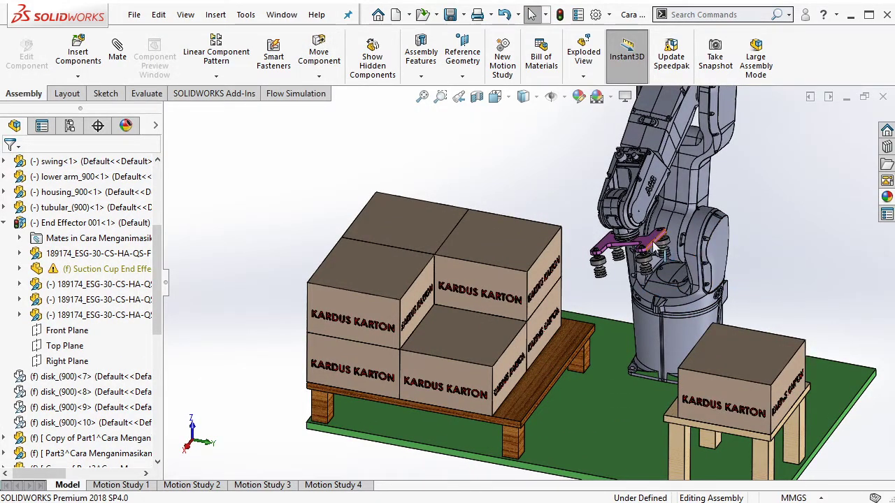
click(654, 246)
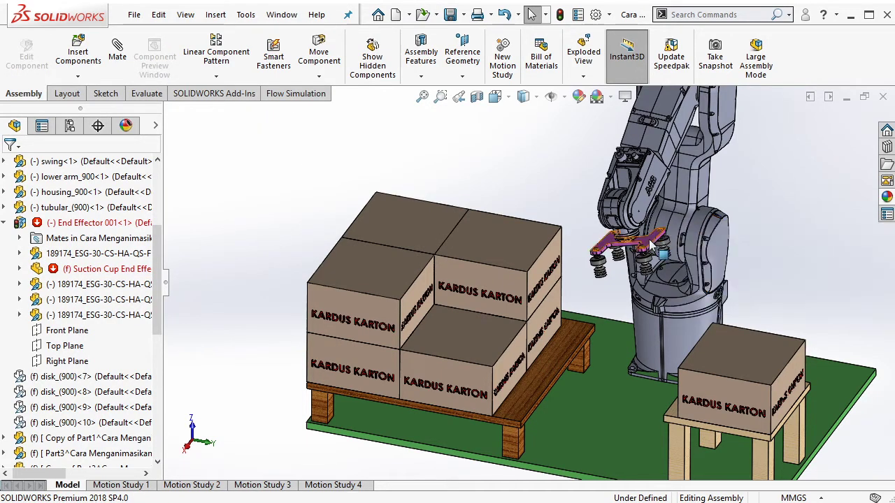
- Set the gripper 550 mm from the floor with a Distance mate
right_click(650, 244)
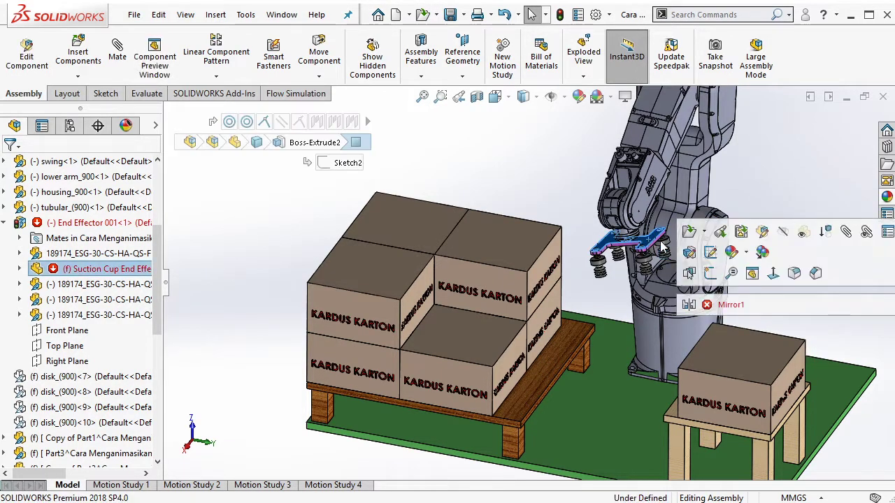
click(844, 231)
click(616, 421)
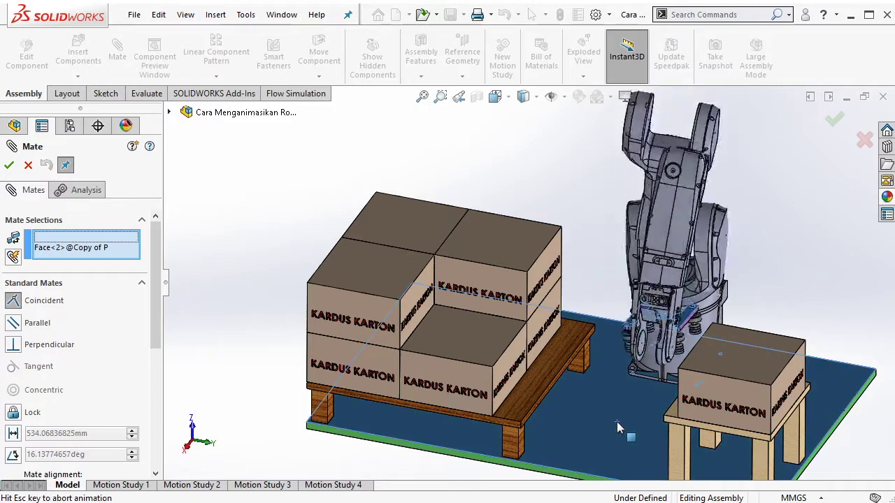
click(704, 445)
text(550)
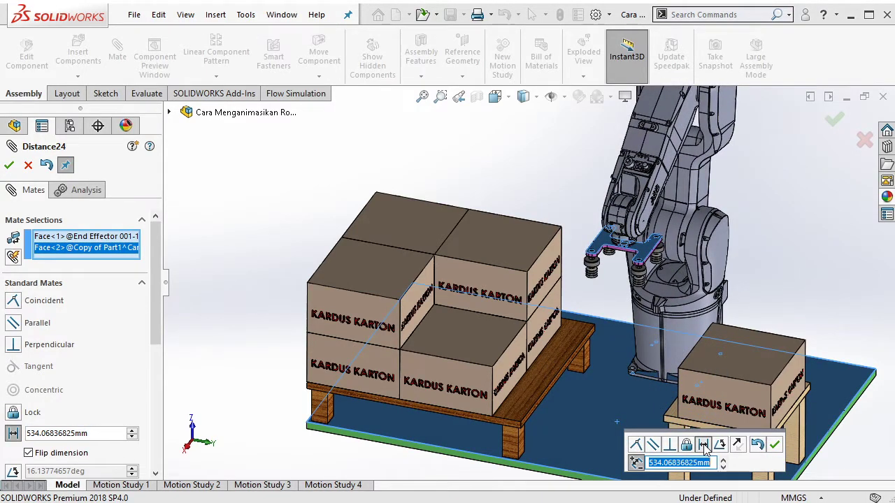
click(776, 451)
- Add a Coincident mate between a suction cup face and the floor face
mouse_move(748, 421)
middle_down()
mouse_move(753, 331)
mouse_move(682, 395)
middle_up()
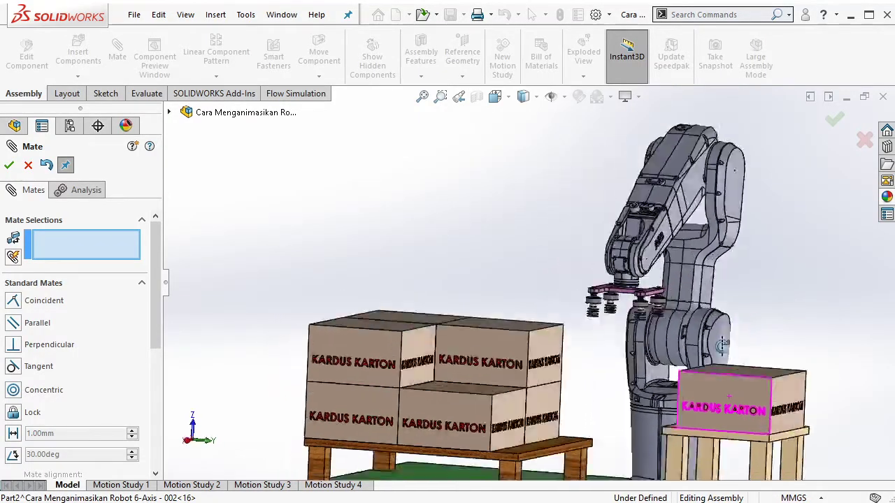
scroll(740, 318, down, 2)
scroll(740, 317, down, 4)
scroll(767, 307, down, 2)
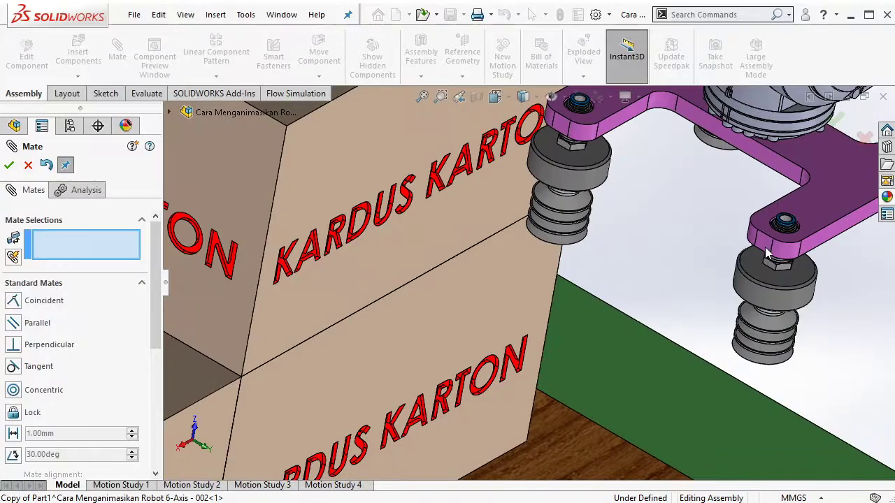
click(761, 253)
scroll(615, 421, up, 5)
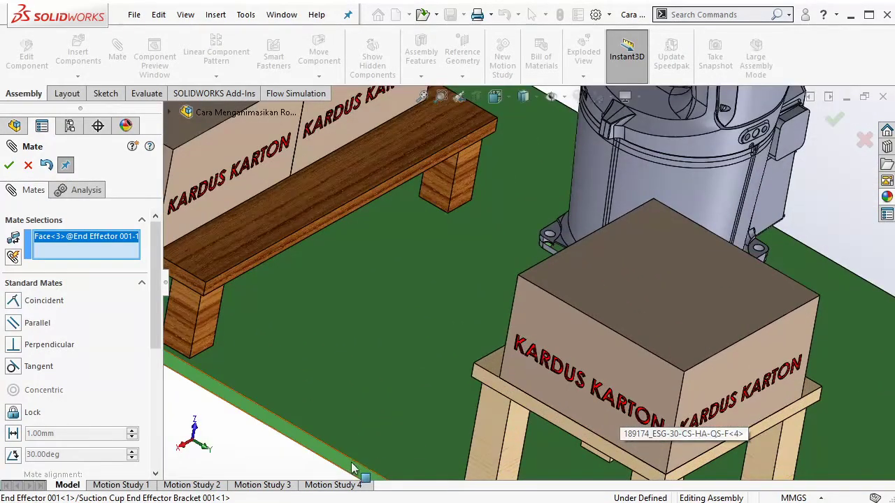
click(353, 468)
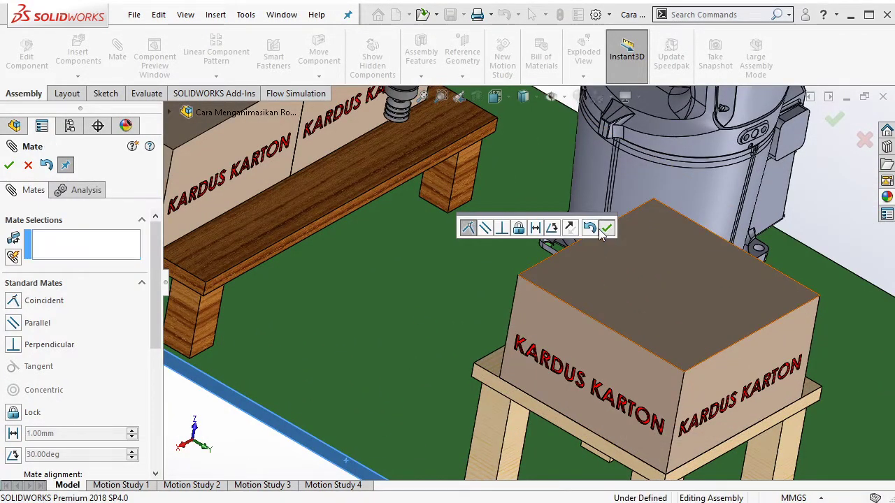
scroll(517, 249, down, 5)
scroll(518, 249, up, 5)
scroll(501, 181, up, 3)
- Place the suction bracket 100 mm from the table edge with a Distance mate
click(501, 182)
scroll(594, 426, down, 3)
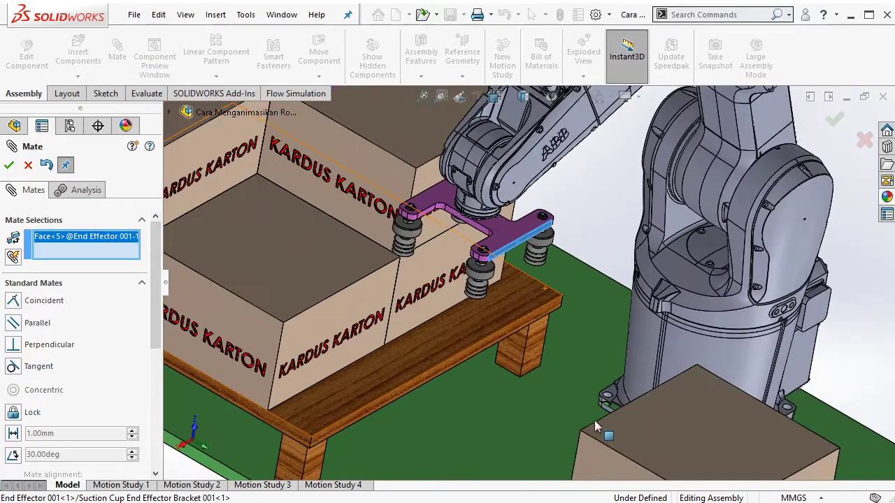
mouse_move(595, 426)
middle_down()
mouse_move(600, 437)
mouse_move(507, 396)
middle_up()
click(493, 397)
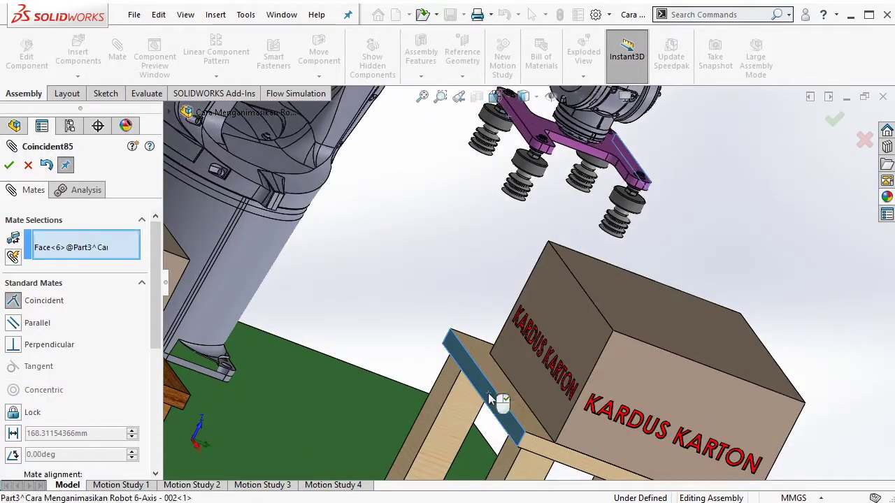
click(575, 416)
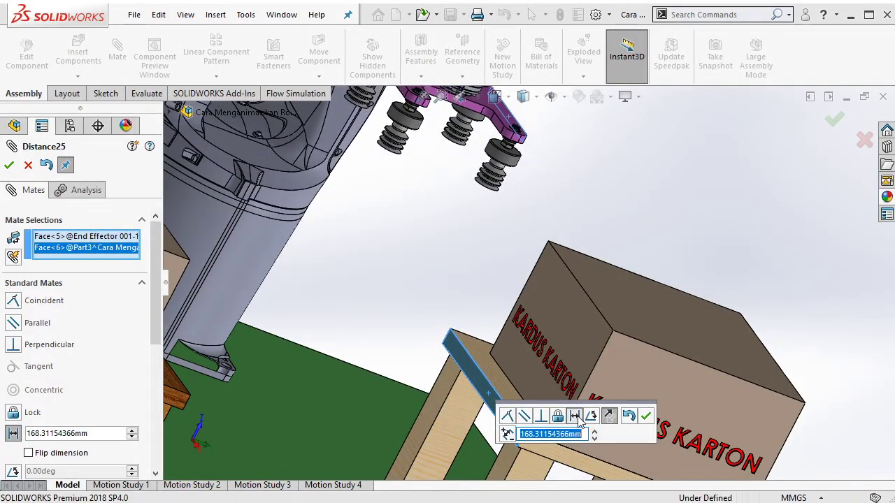
click(646, 417)
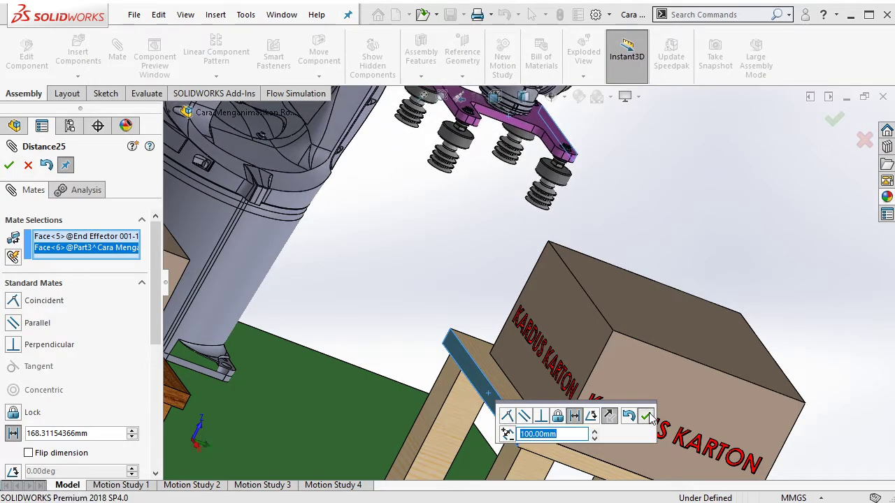
click(834, 120)
scroll(649, 349, up, 3)
mouse_move(649, 349)
middle_down()
mouse_move(578, 417)
mouse_move(545, 286)
middle_up()
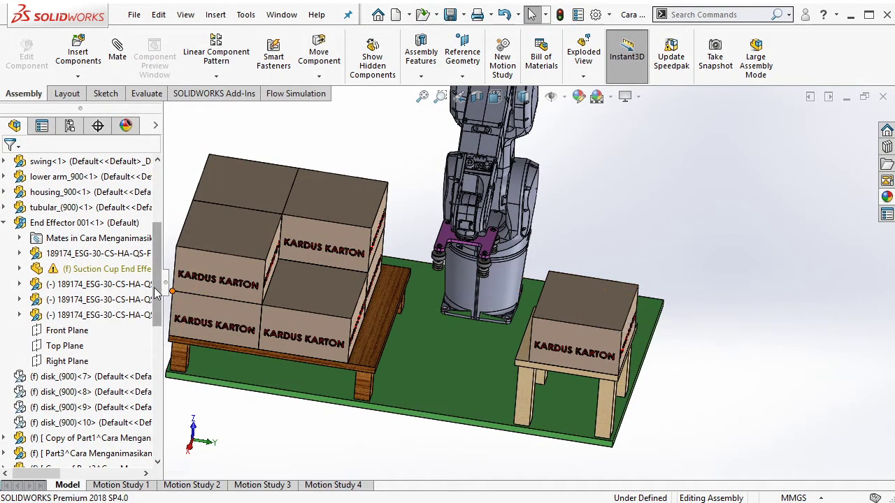
drag(157, 304, 157, 435)
- Put Distance24, Coincident84 and Distance25 into folder Video Ep 05 - Pos 9, then suppress it
click(98, 423)
click(96, 454)
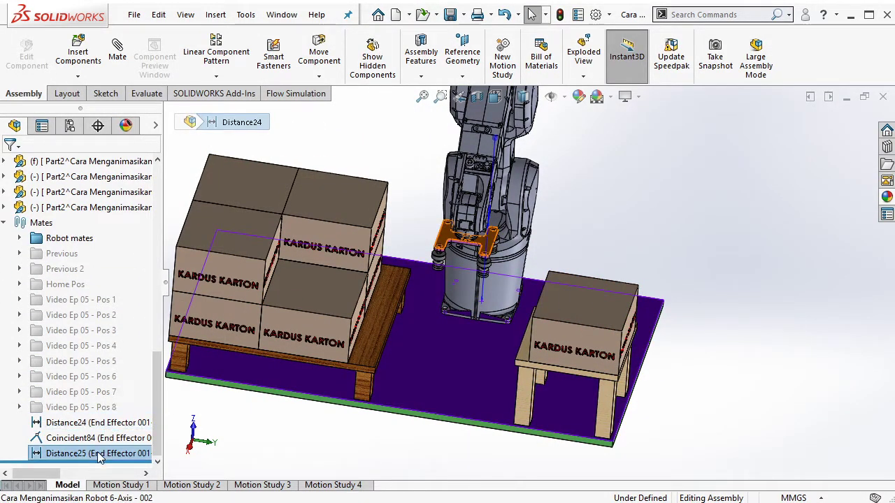
shift+click(98, 423)
right_click(100, 456)
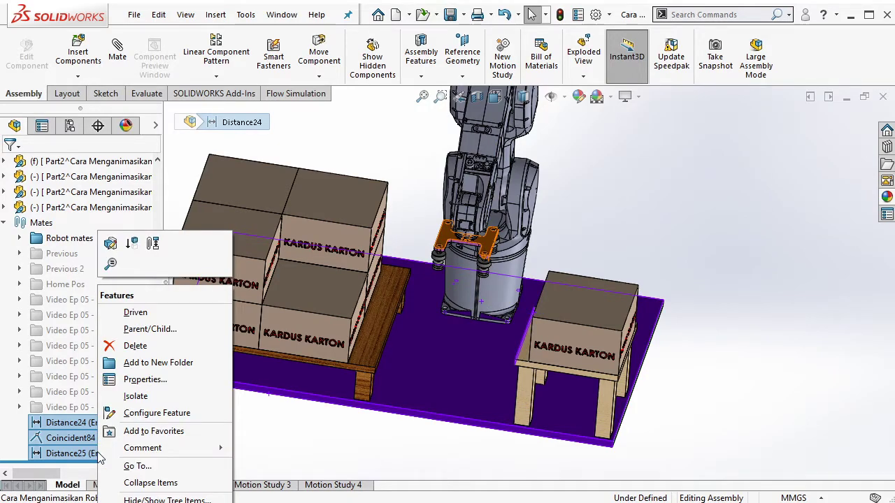
click(153, 364)
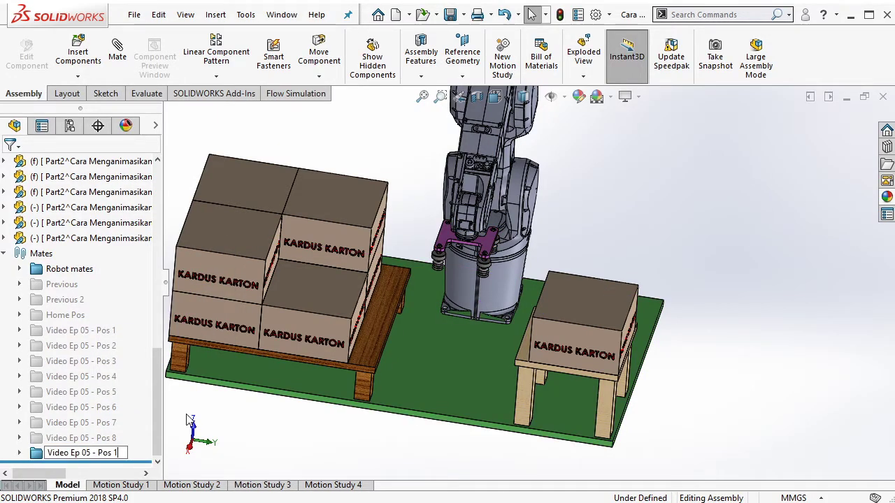
text(9)
middle_drag(246, 422, 480, 326)
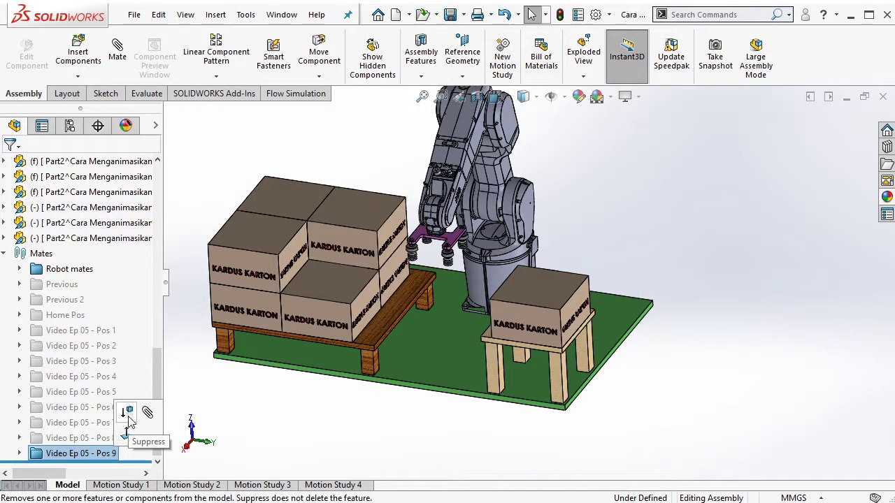
click(726, 299)
scroll(725, 299, down, 3)
- Mate the table carton's front face coincident with the tabletop's front face
middle_drag(511, 298, 481, 308)
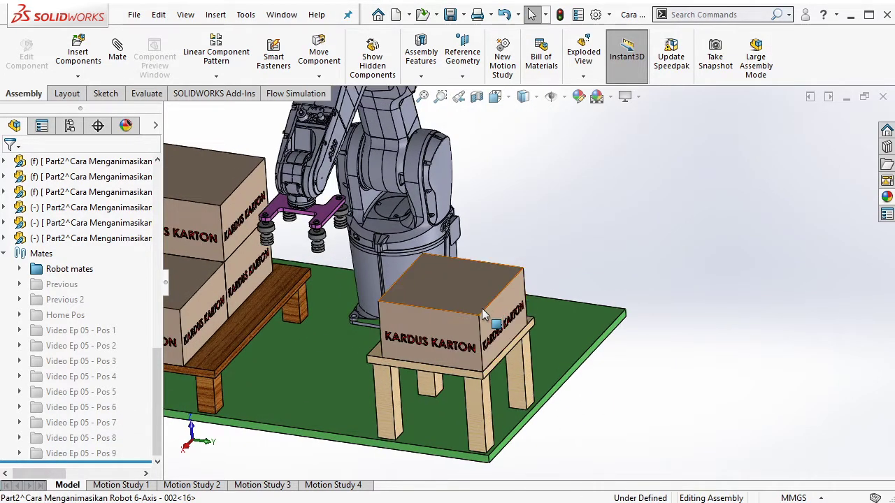
scroll(519, 334, down, 2)
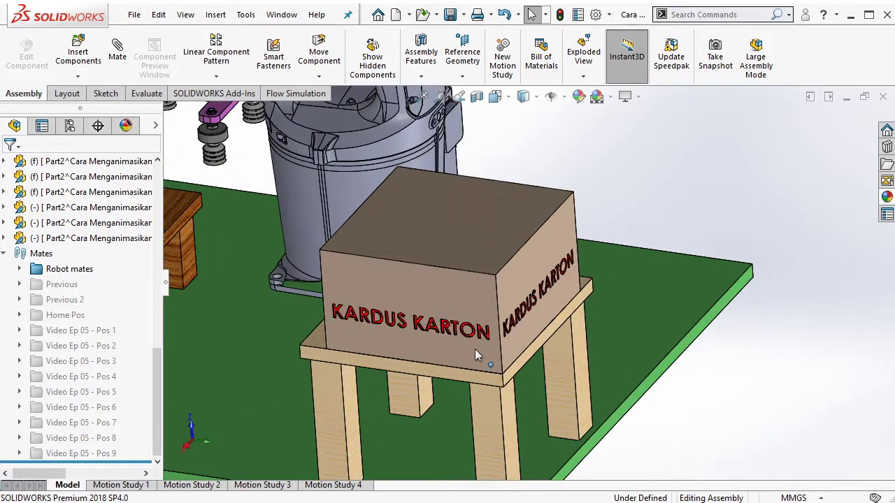
scroll(475, 350, down, 1)
scroll(502, 323, down, 2)
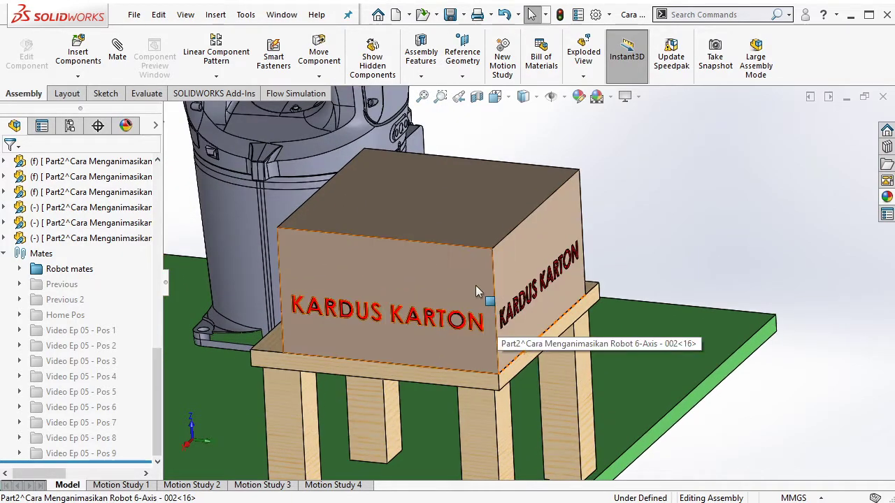
click(480, 292)
key(Escape)
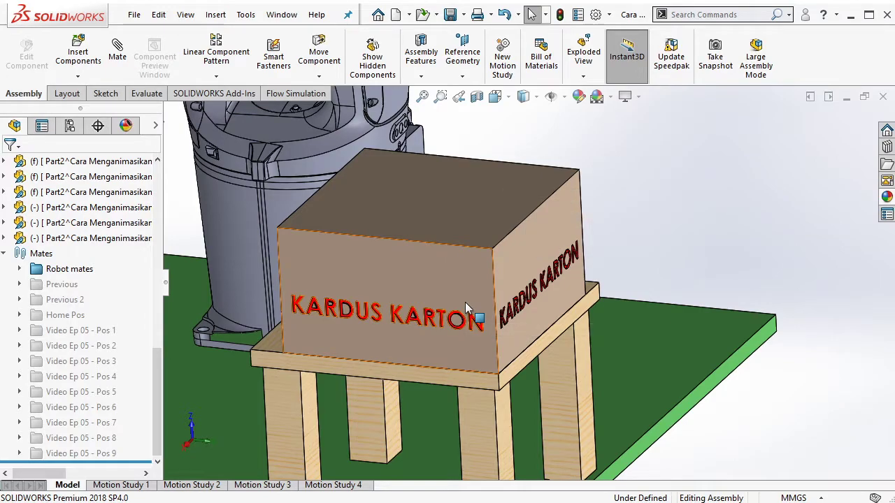
click(489, 278)
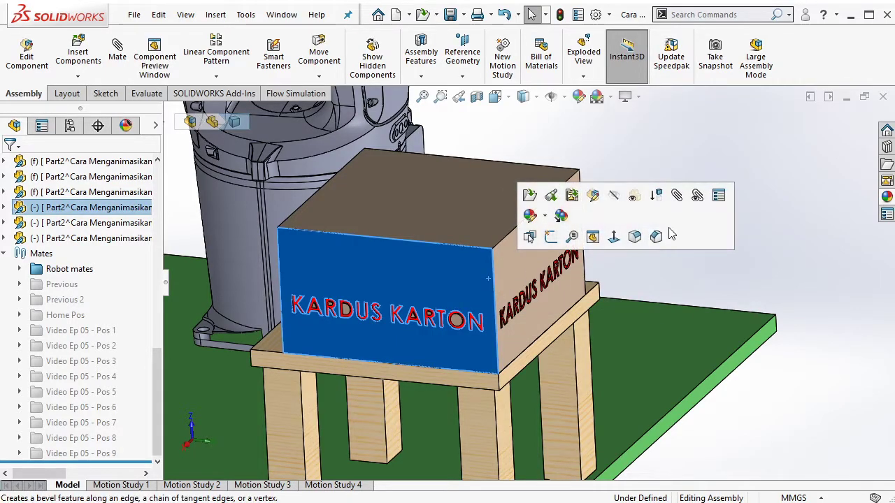
click(676, 200)
click(479, 380)
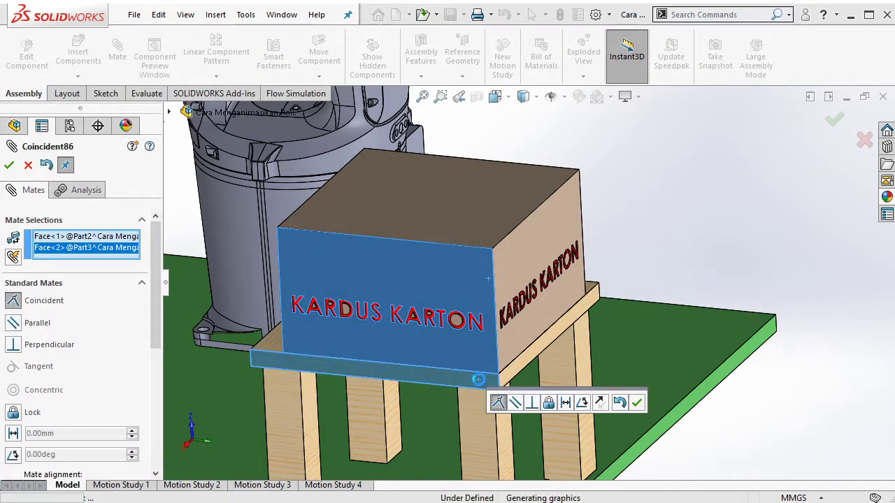
click(636, 402)
- Add coincident mates aligning the carton's side with the tabletop side and its bottom onto the tabletop
click(539, 244)
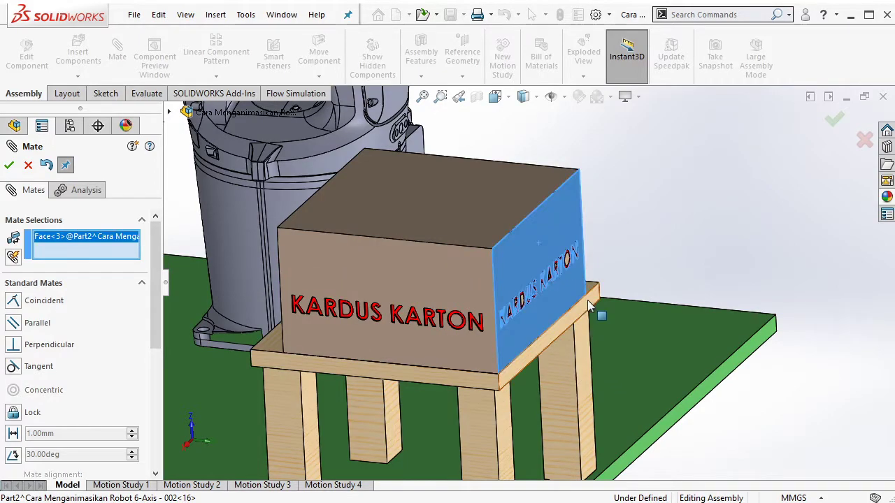
click(587, 300)
click(744, 322)
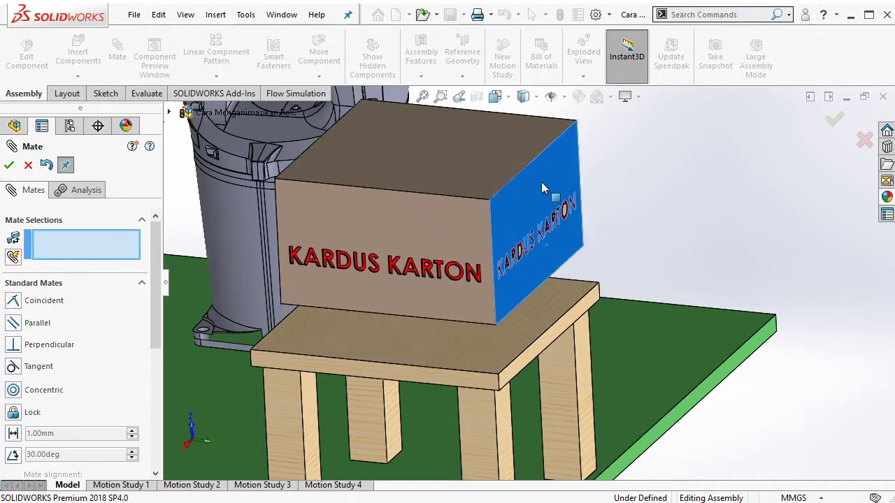
click(538, 300)
middle_drag(537, 301, 535, 225)
click(494, 226)
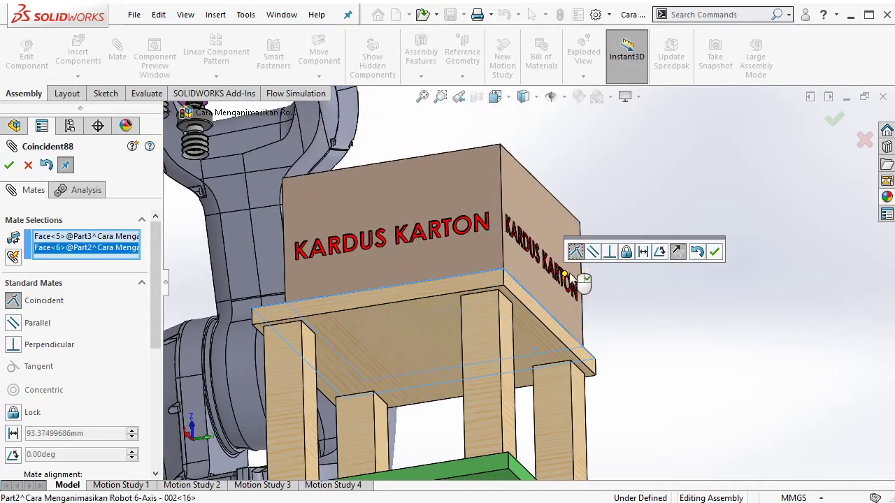
click(714, 252)
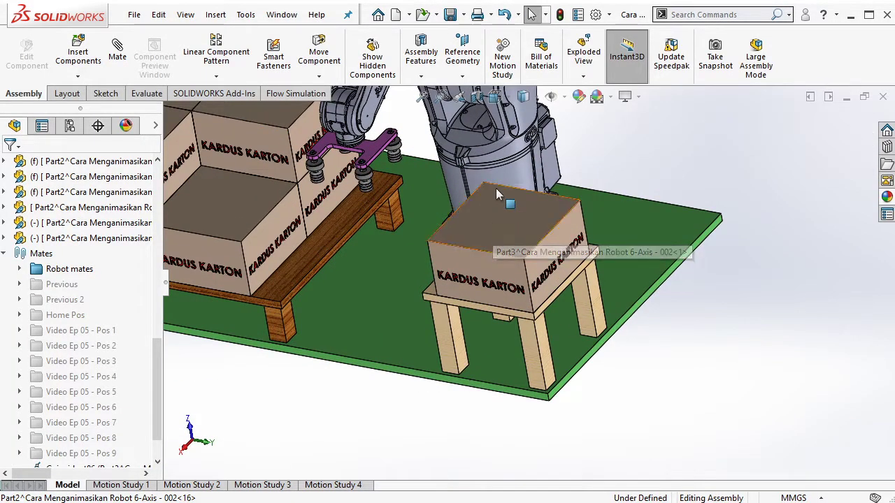
- Swing the robot arm over the carton and mate a suction-cup edge coincident to the carton top
drag(500, 159, 595, 149)
scroll(570, 172, down, 2)
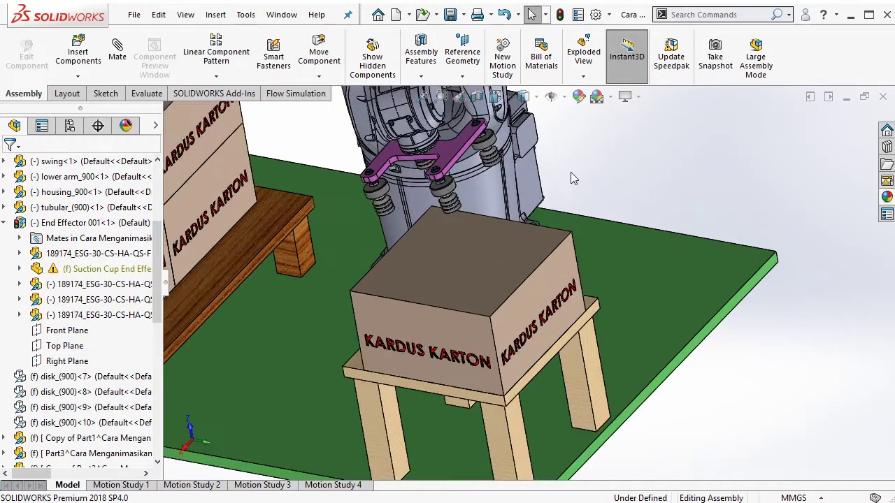
click(492, 265)
click(668, 171)
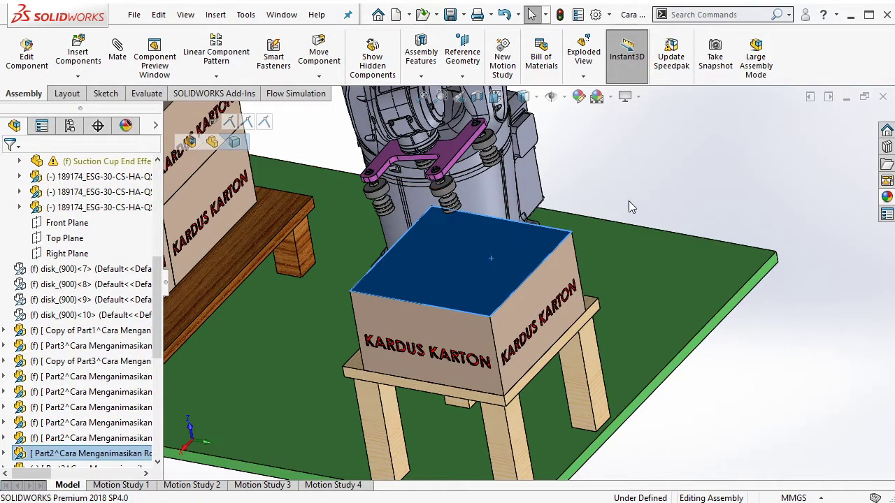
scroll(511, 184, down, 2)
scroll(559, 185, down, 2)
scroll(599, 185, down, 2)
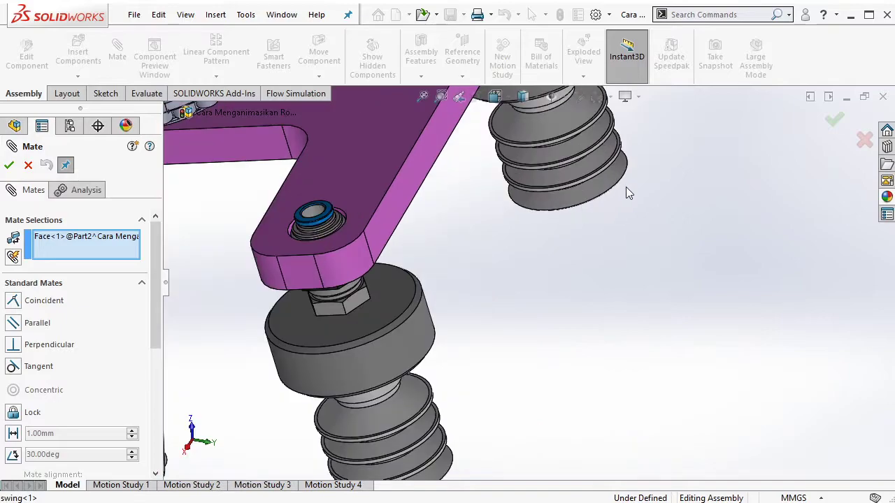
click(619, 181)
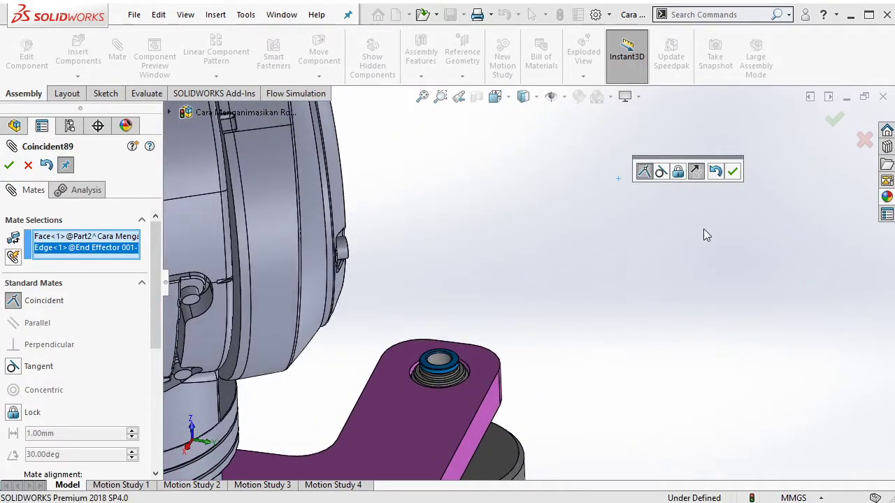
click(733, 172)
- Add a Width mate centring the gripper bracket between two opposite carton faces
scroll(682, 235, up, 5)
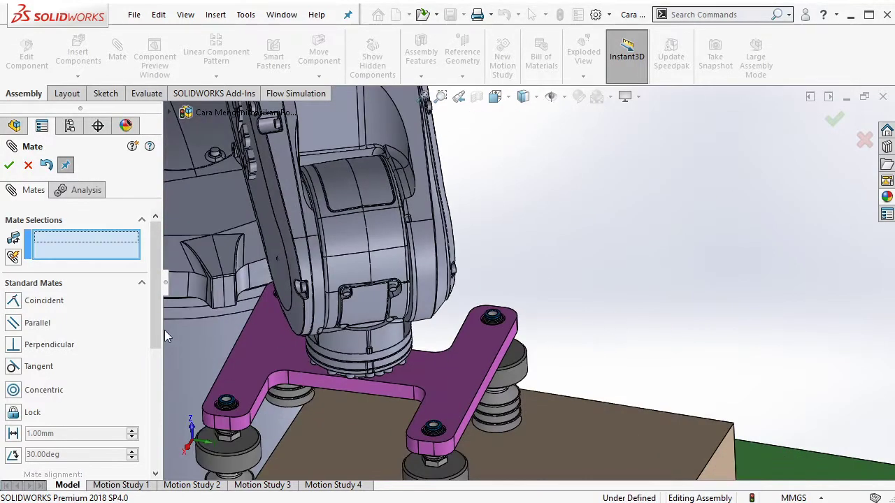
drag(155, 325, 120, 388)
click(120, 385)
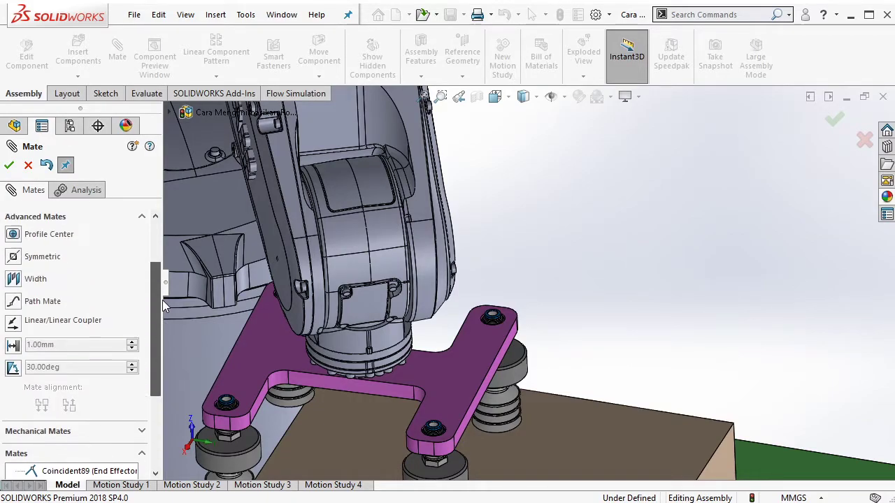
click(35, 288)
mouse_move(355, 359)
middle_down()
mouse_move(498, 389)
mouse_move(392, 391)
middle_up()
click(503, 381)
middle_drag(297, 399, 600, 405)
click(517, 409)
click(674, 378)
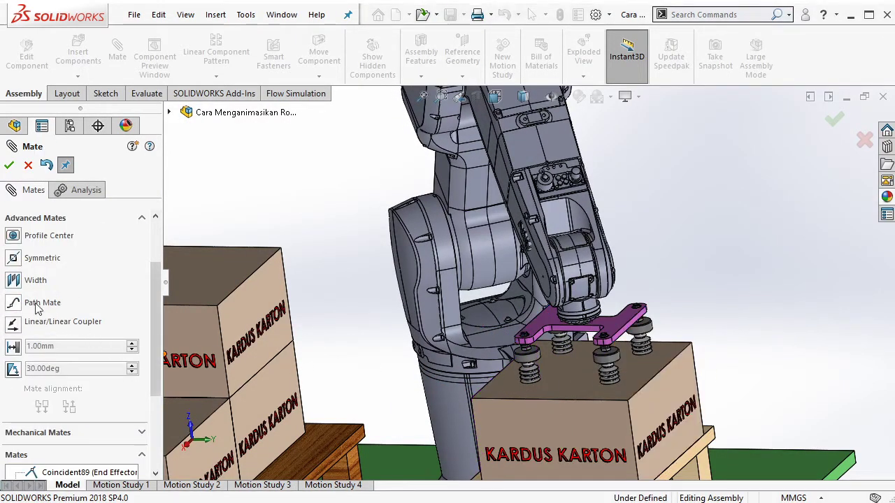
- Add a second Width mate centring the bracket on the carton's other pair of faces
scroll(523, 316, down, 3)
click(522, 316)
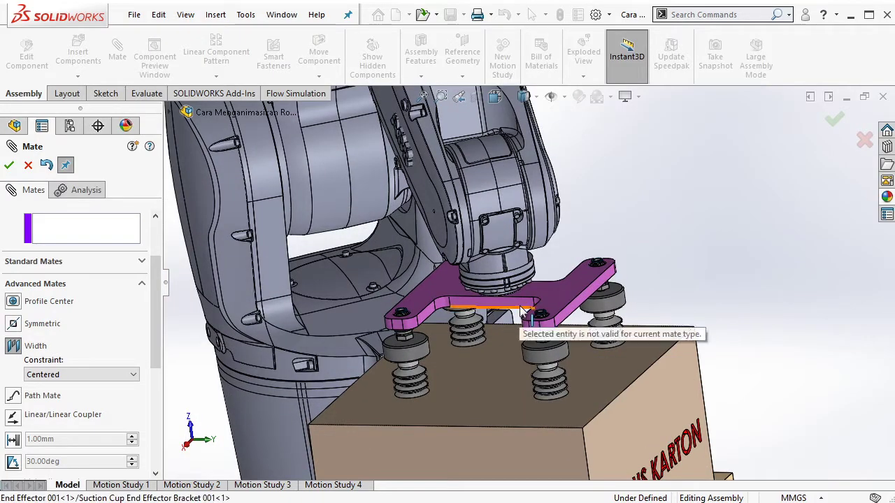
middle_drag(523, 316, 561, 283)
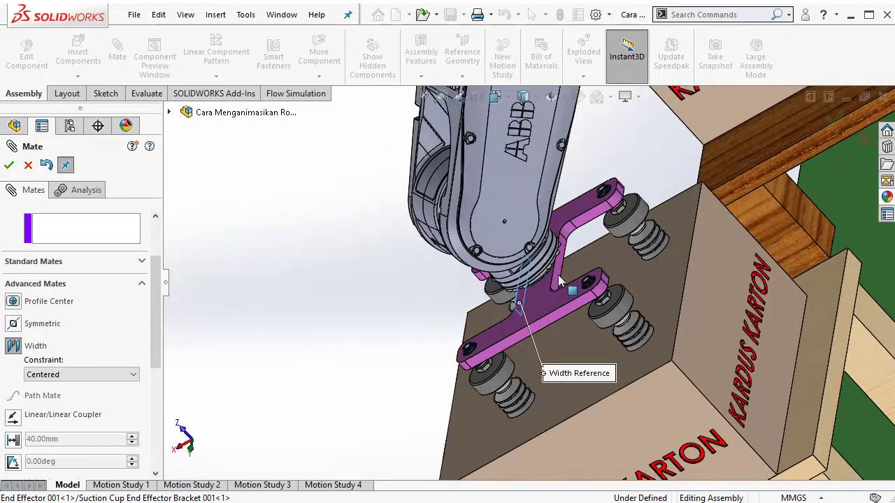
click(697, 305)
click(467, 383)
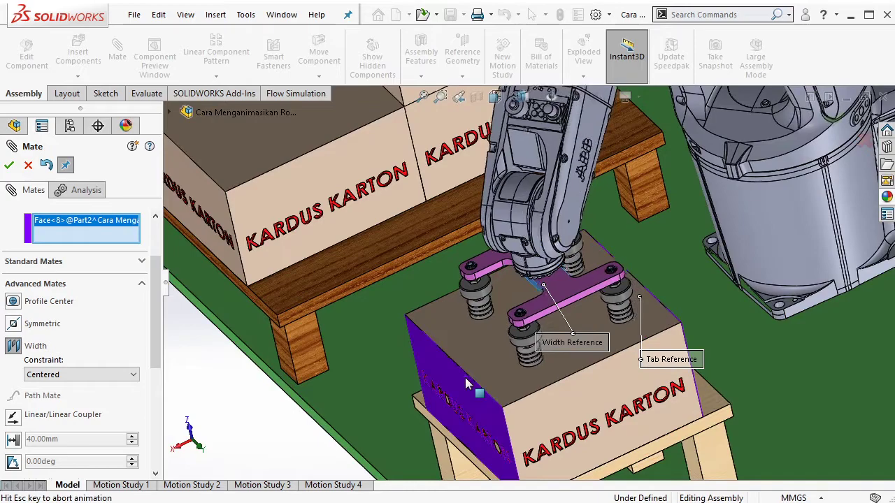
click(472, 380)
key(Return)
key(Return)
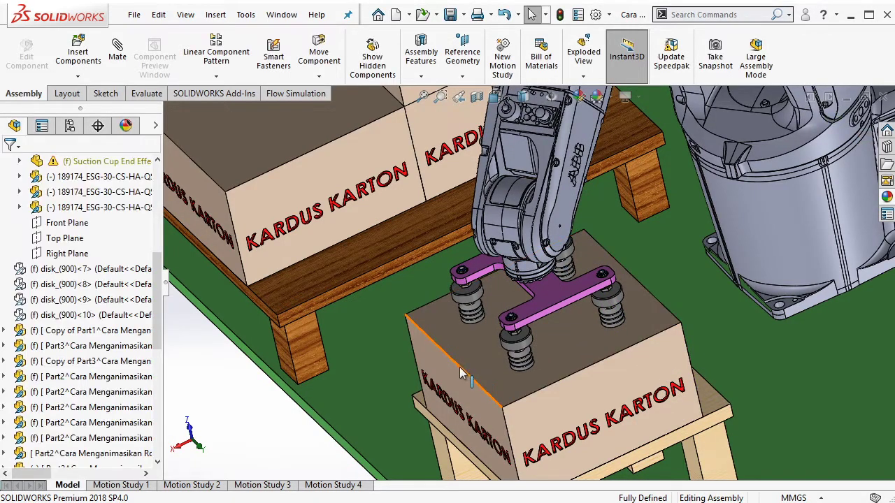
- Group mates Coincident86 through Width29 into a new folder named 'Video Ep 05 - Pos 10'
scroll(153, 436, down, 10)
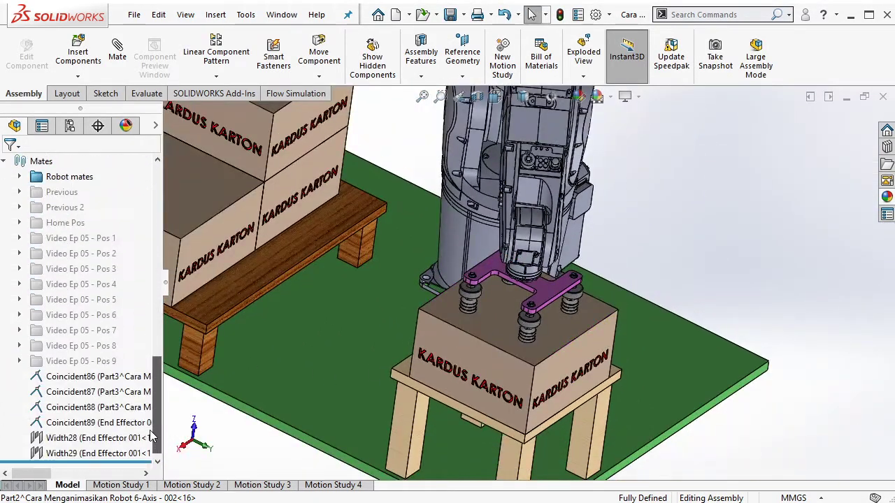
click(89, 382)
shift+click(87, 453)
right_click(87, 453)
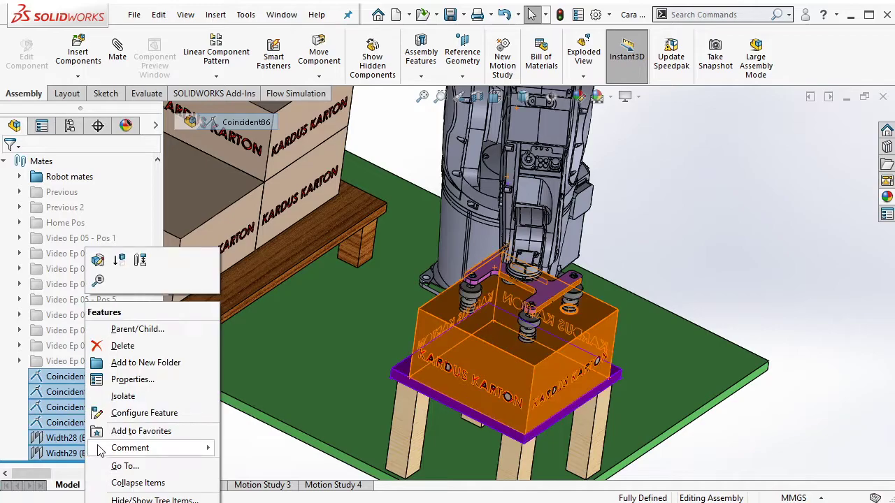
click(122, 362)
text(Video Ep 05 - Pos 10)
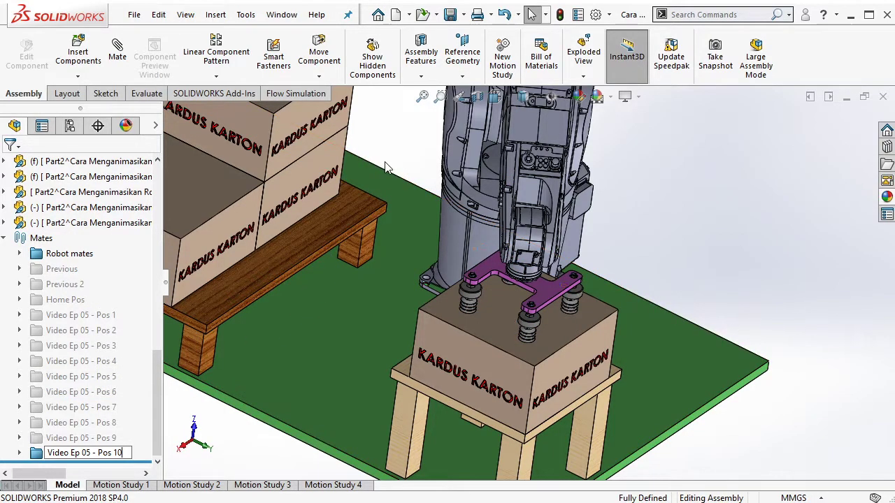
key(Return)
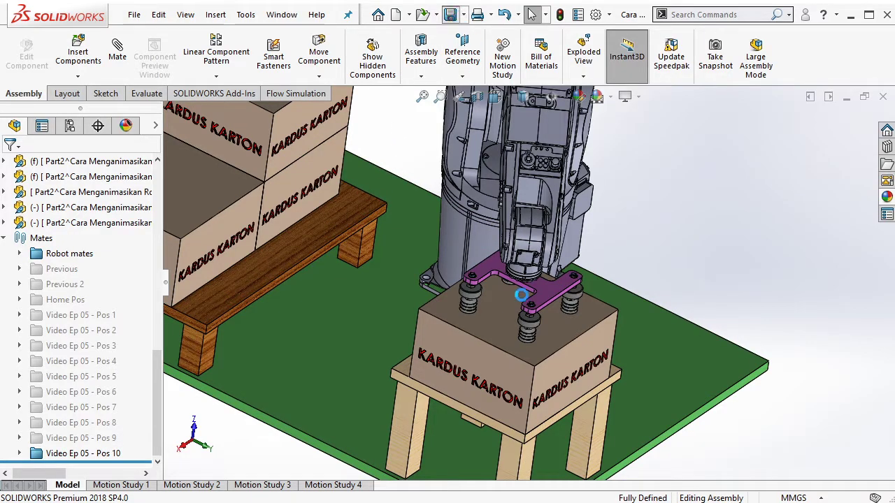
key(ctrl+shift+z)
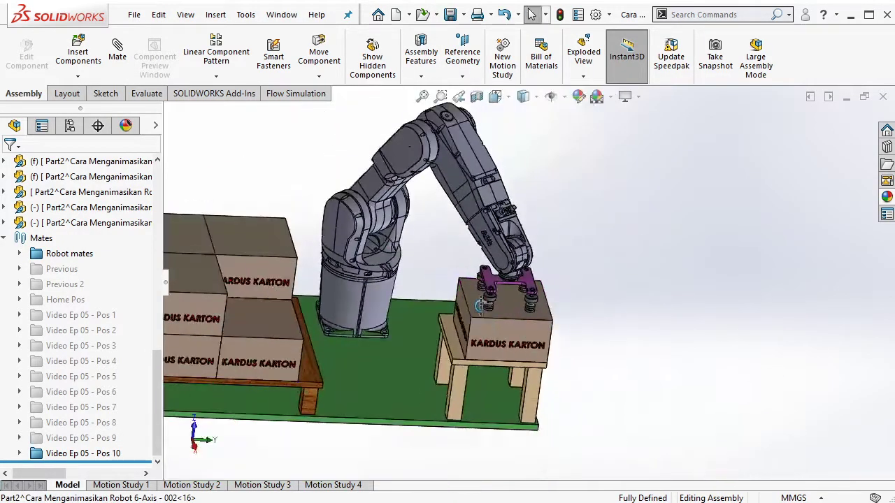
- Suppress the Pos 10 folder mates and drag the robot arm and carton off the table
right_click(103, 454)
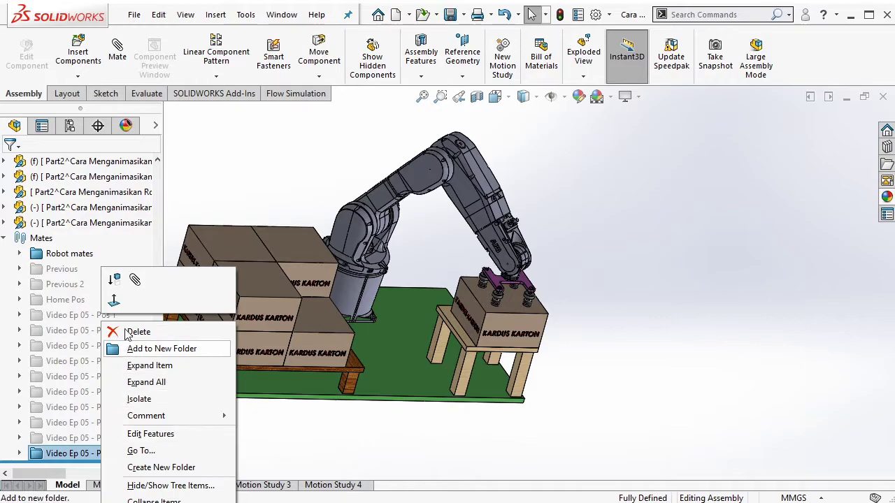
click(115, 282)
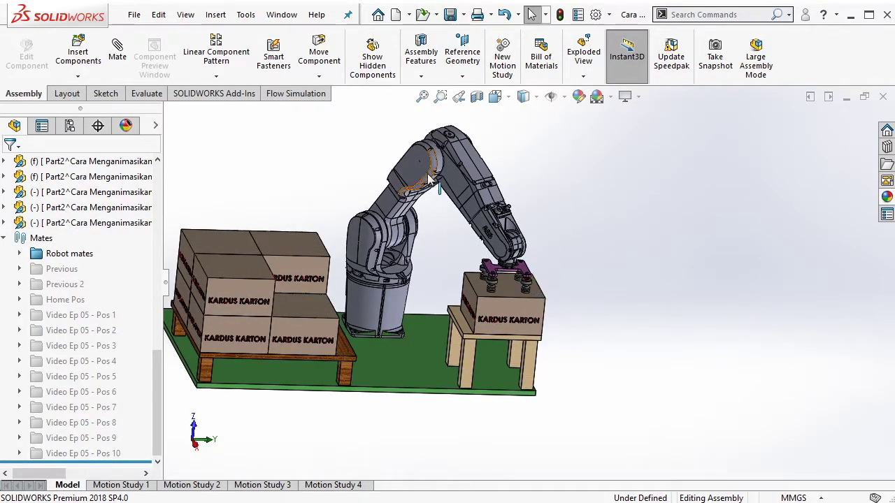
mouse_move(430, 180)
mouse_down()
mouse_move(450, 162)
mouse_move(468, 176)
mouse_up()
drag(518, 286, 423, 244)
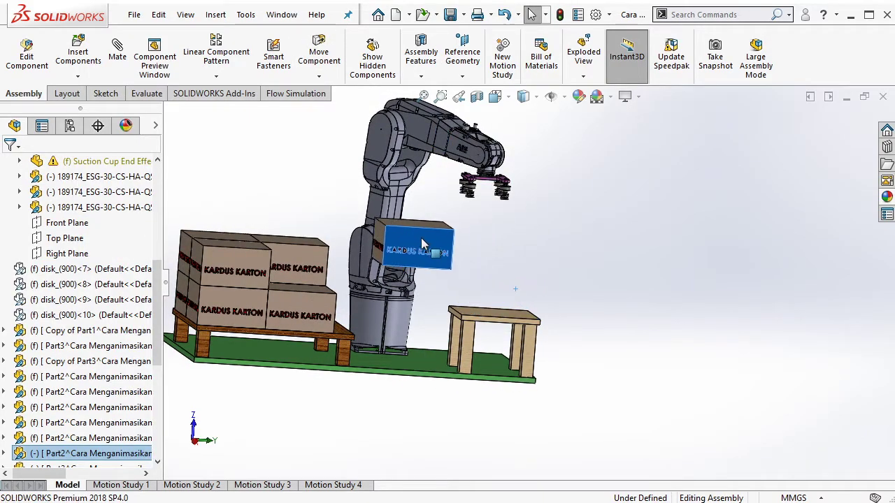
- Mate the carton's front face coincident with the tabletop's front face
scroll(440, 243, down, 3)
click(417, 241)
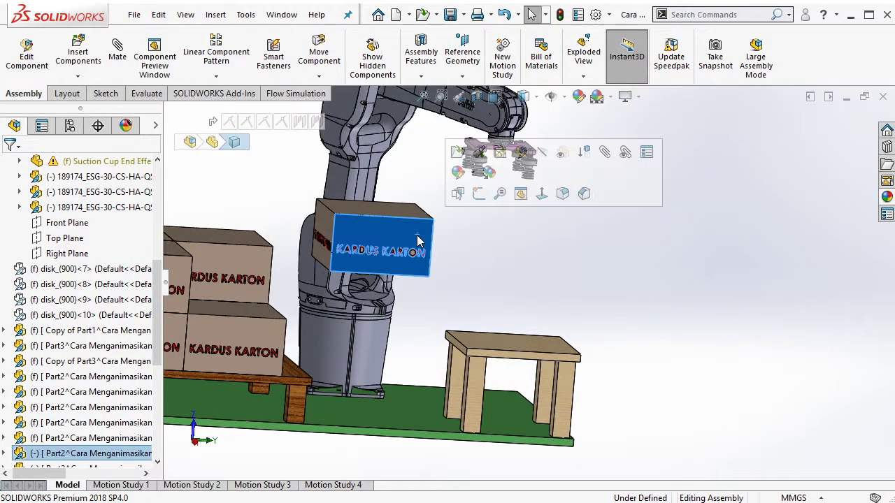
click(605, 153)
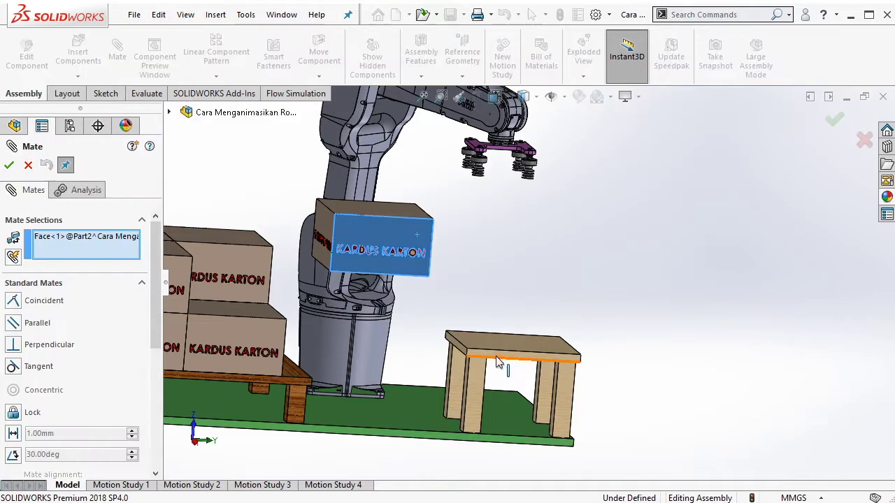
click(494, 359)
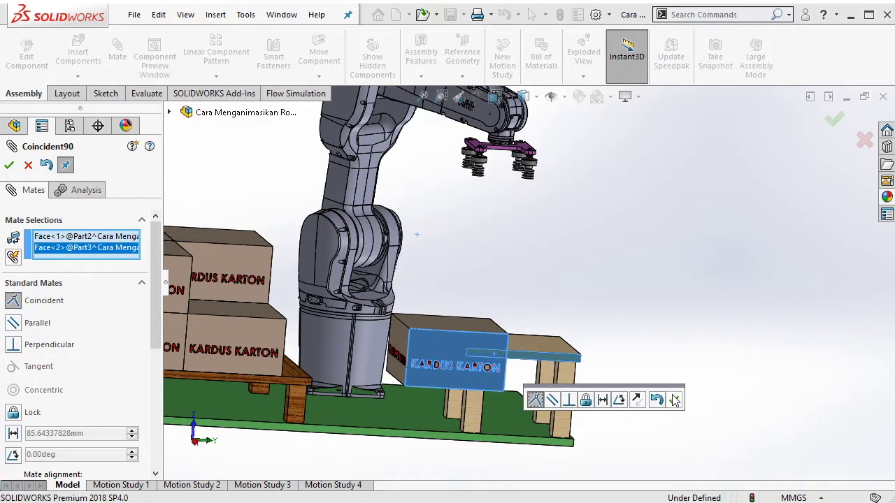
click(675, 399)
- Add a Distance mate of 1 between the carton's side face and the table face
drag(491, 346, 425, 328)
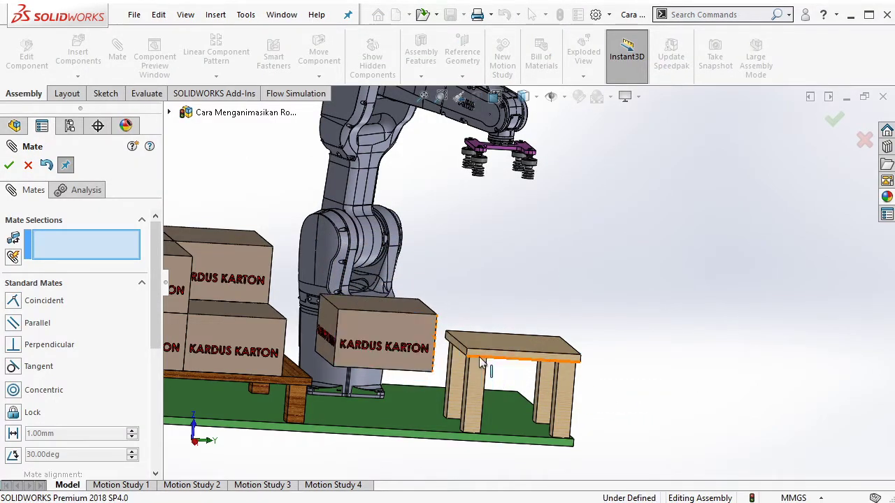
scroll(434, 335, down, 2)
click(434, 334)
scroll(434, 334, down, 2)
click(423, 301)
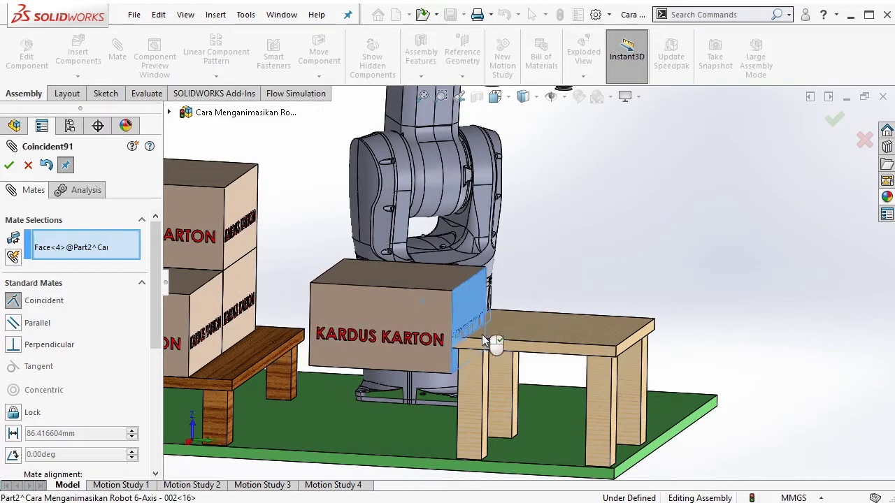
click(564, 355)
text(100)
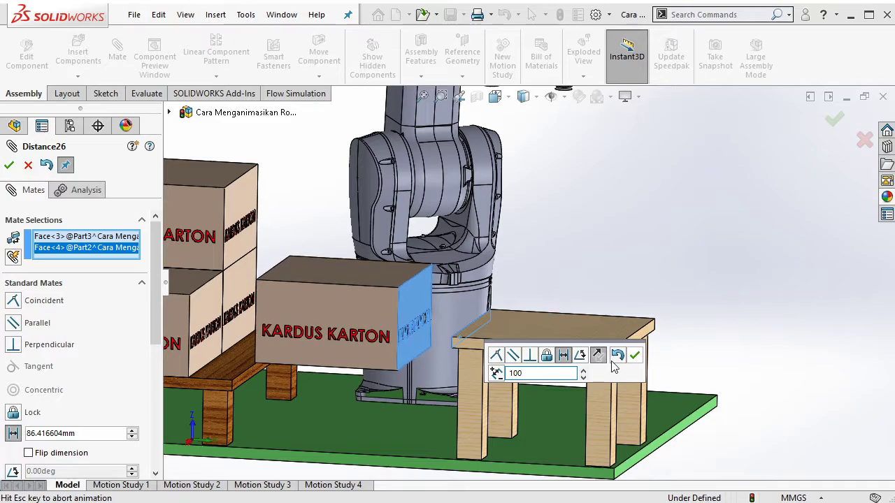
click(635, 356)
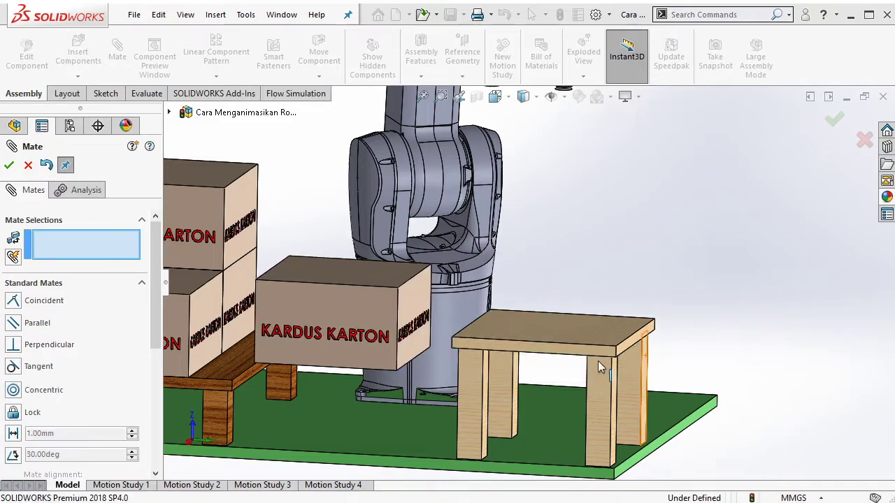
- Raise the carton and add Distance27 holding its bottom above the table's top face
scroll(421, 326, up, 3)
drag(399, 262, 405, 174)
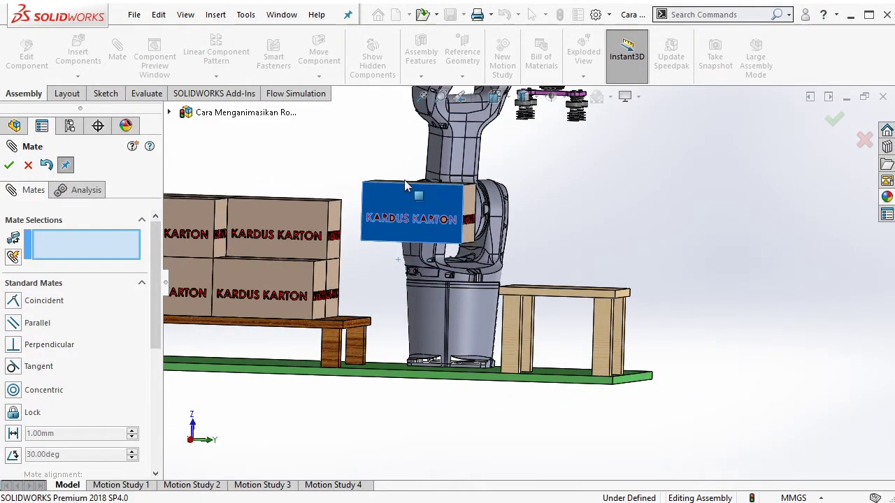
mouse_move(406, 174)
middle_down()
mouse_move(422, 180)
mouse_move(383, 258)
middle_up()
key(ctrl+7)
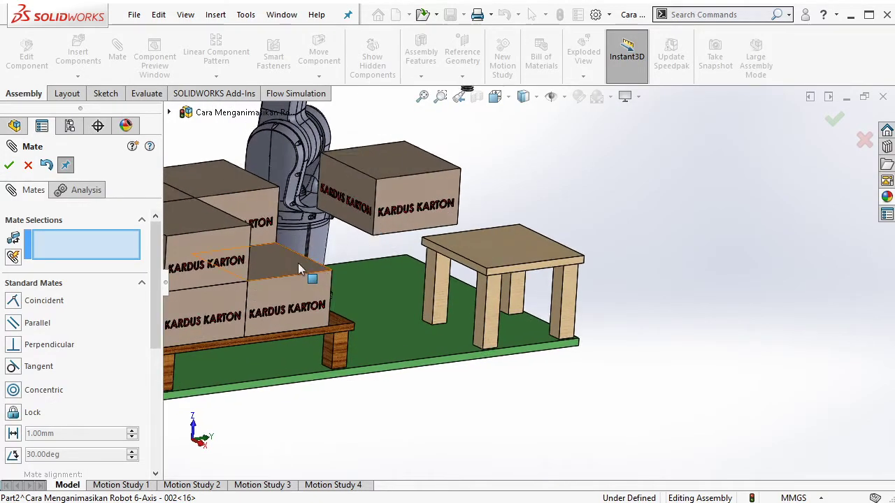
click(474, 243)
middle_drag(474, 243, 425, 190)
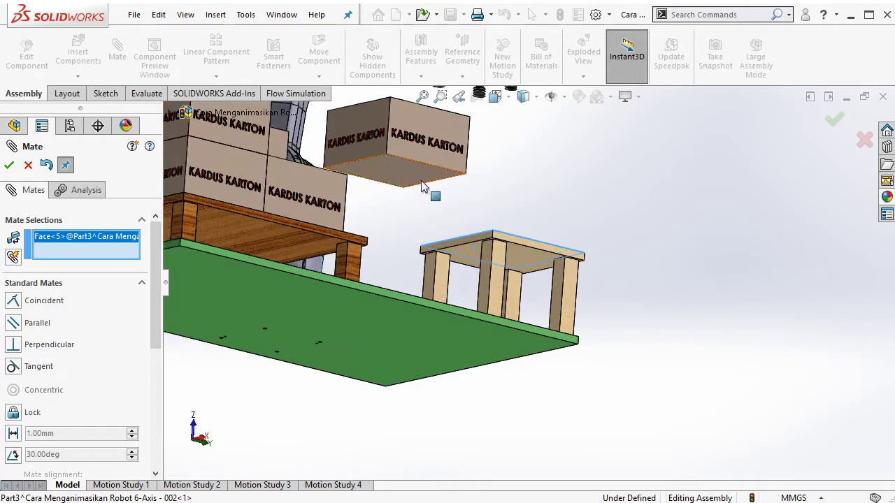
click(421, 183)
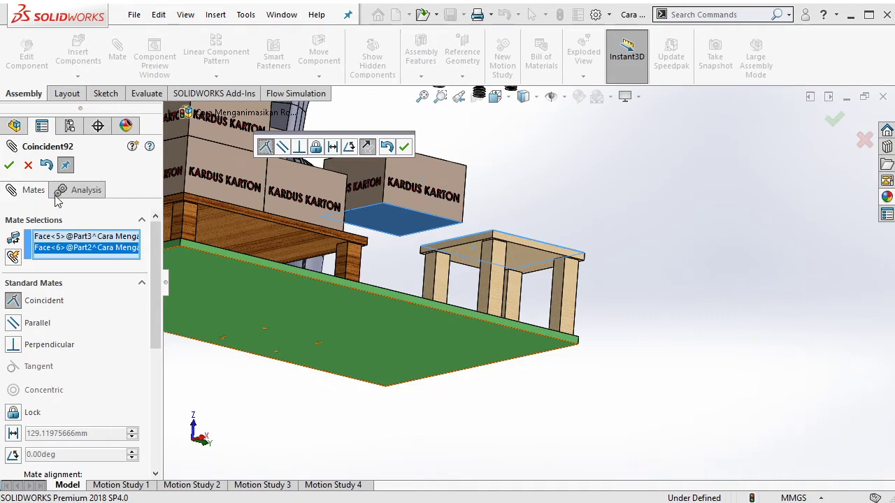
click(333, 147)
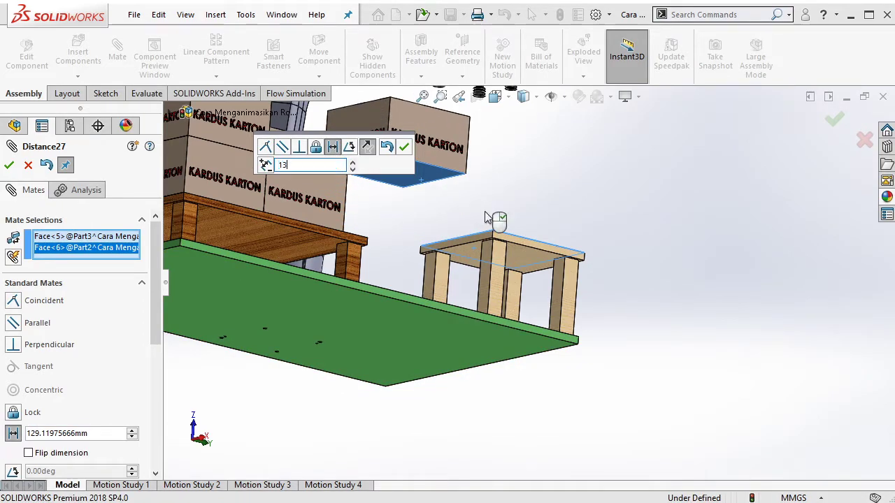
click(404, 147)
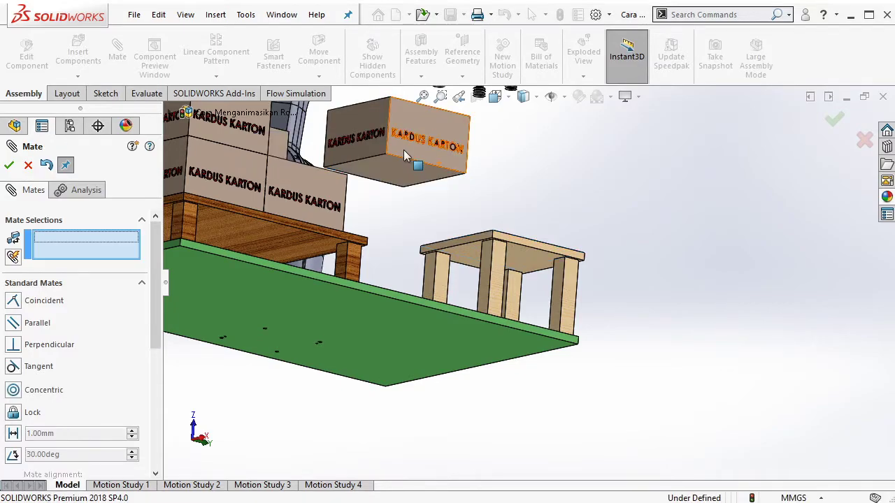
key(Escape)
middle_drag(243, 186, 238, 278)
- Move the robot arm over the carton and mate a suction-cup rim coincident with the carton top
key(f)
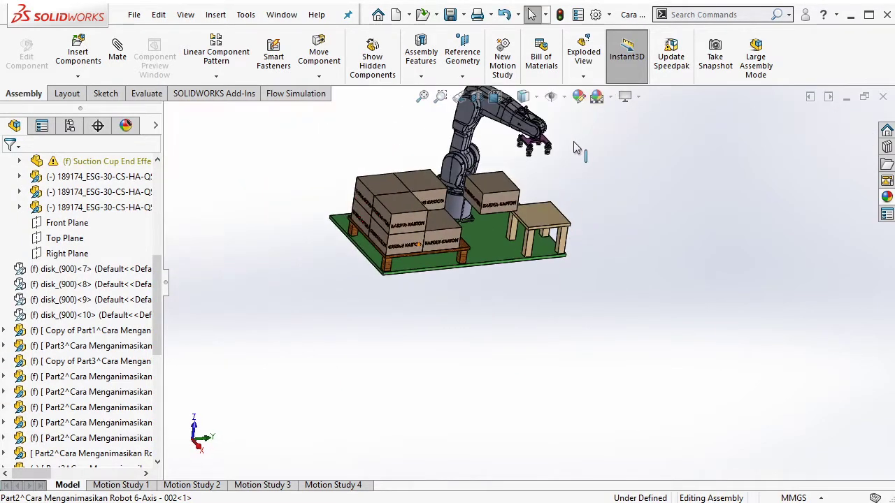
scroll(428, 209, down, 5)
drag(341, 251, 503, 233)
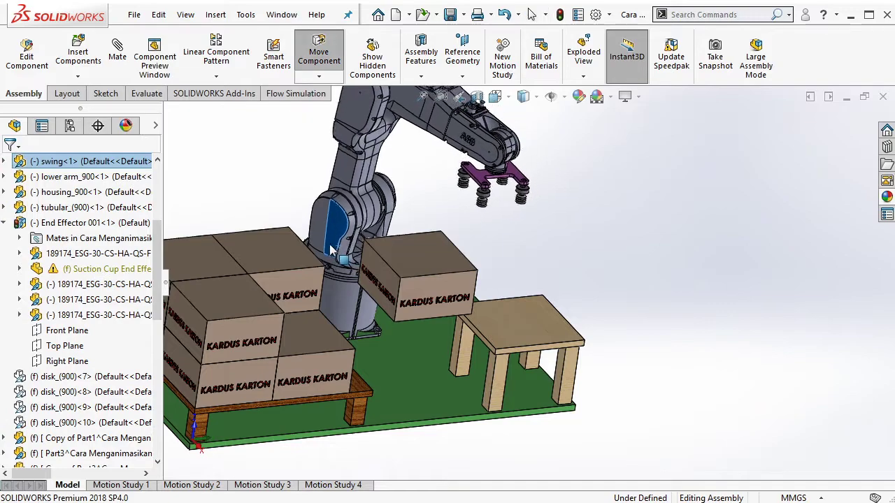
scroll(417, 264, down, 3)
click(417, 265)
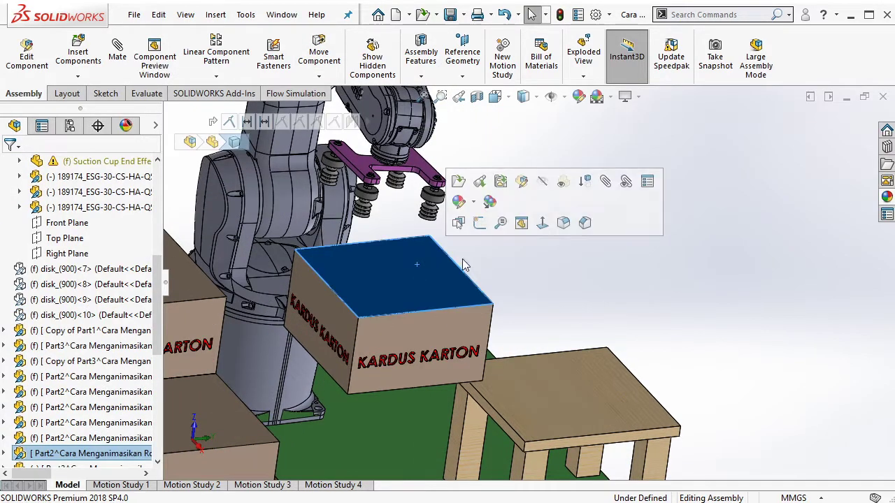
click(598, 191)
scroll(447, 231, down, 3)
scroll(443, 234, down, 3)
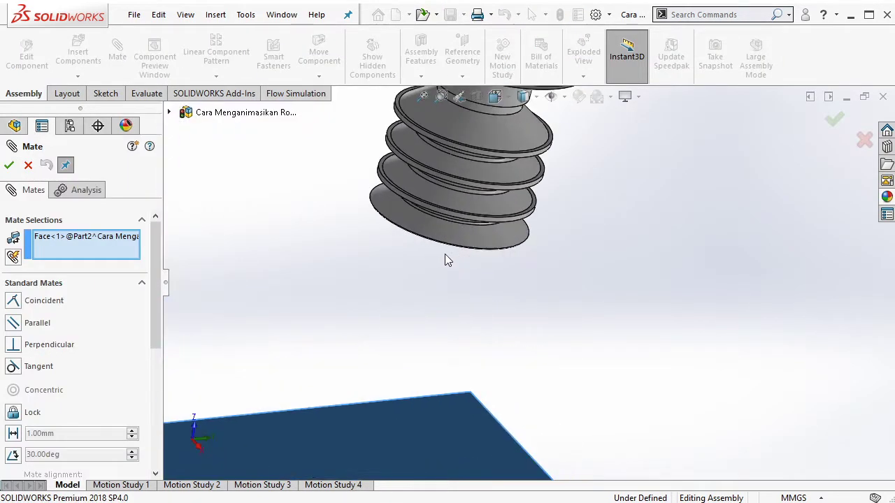
click(447, 249)
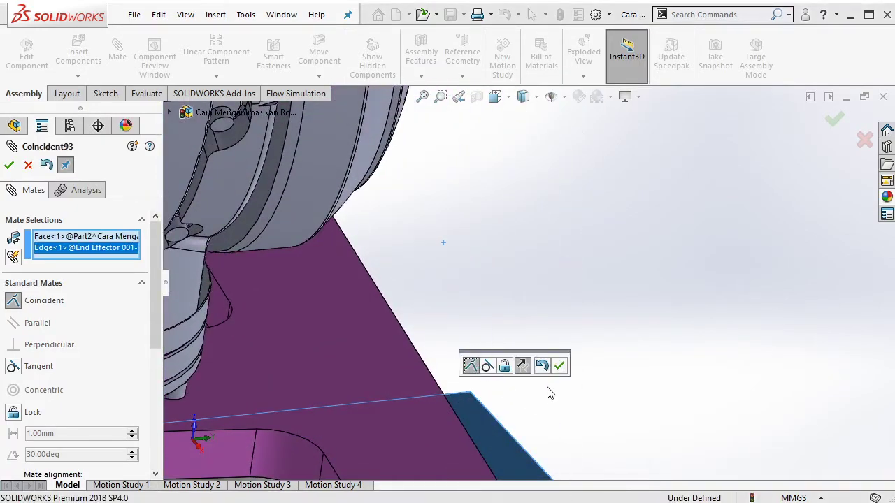
click(560, 366)
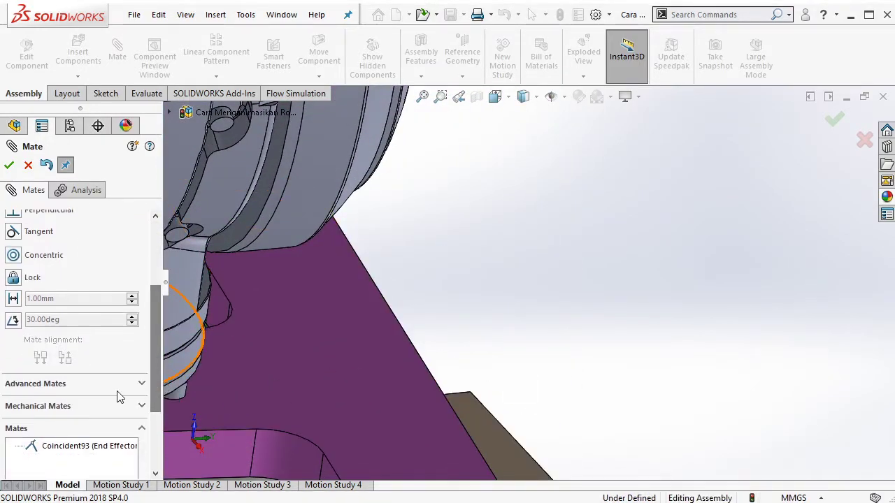
- Add a centred Width mate between the bracket face and the carton's opposite side faces
scroll(136, 397, down, 3)
scroll(140, 363, up, 5)
click(14, 258)
scroll(310, 370, up, 5)
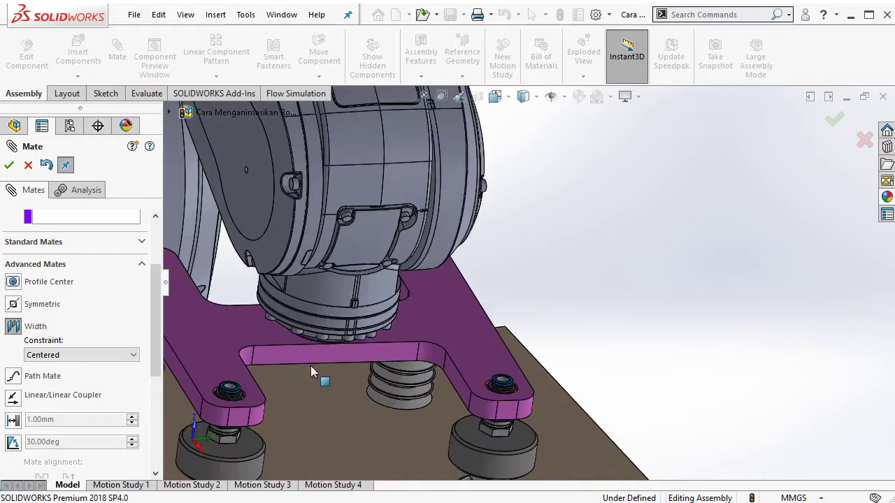
click(224, 353)
scroll(350, 349, up, 3)
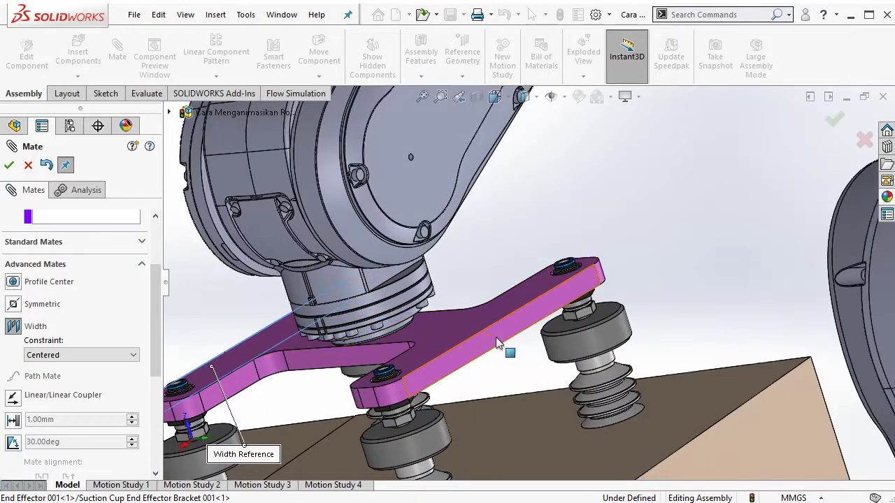
scroll(531, 349, up, 3)
click(576, 369)
middle_drag(576, 369, 419, 368)
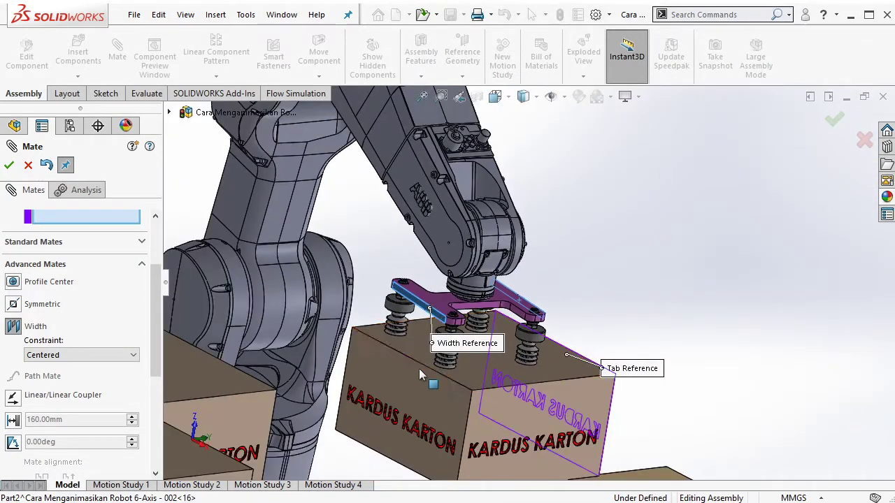
key(Return)
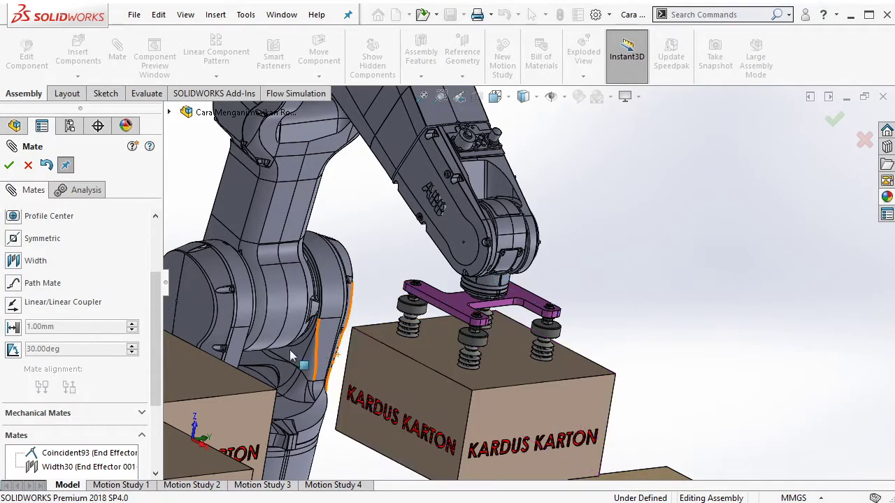
- Add a second Width mate between the bracket's faces and the other carton faces, confirming the gripper is locked
click(28, 261)
scroll(487, 294, down, 2)
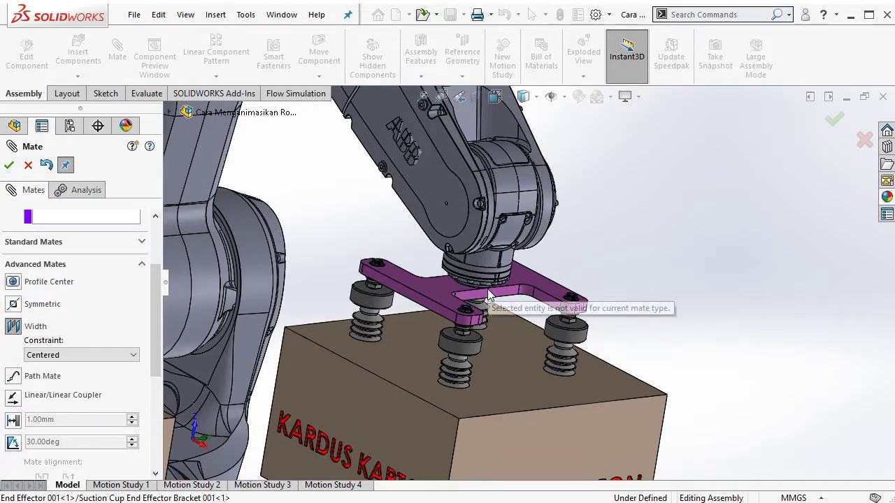
click(486, 295)
middle_drag(484, 297, 504, 269)
click(504, 269)
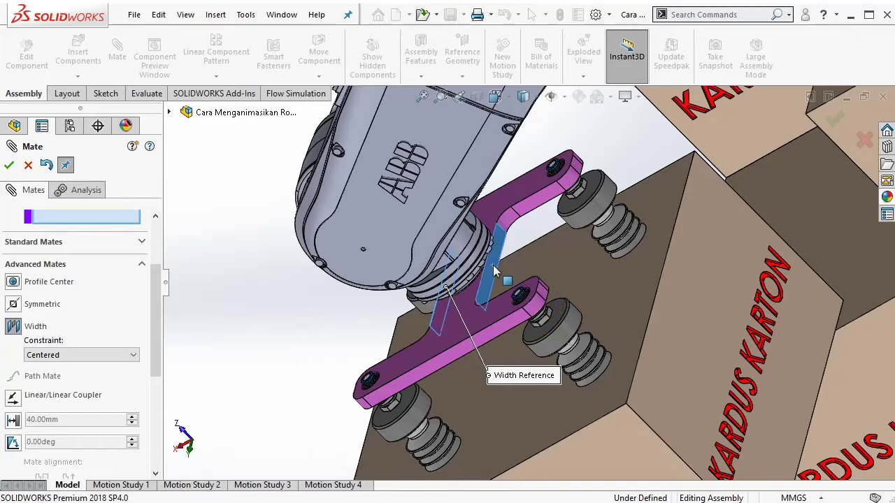
click(680, 319)
middle_drag(680, 319, 617, 325)
click(439, 393)
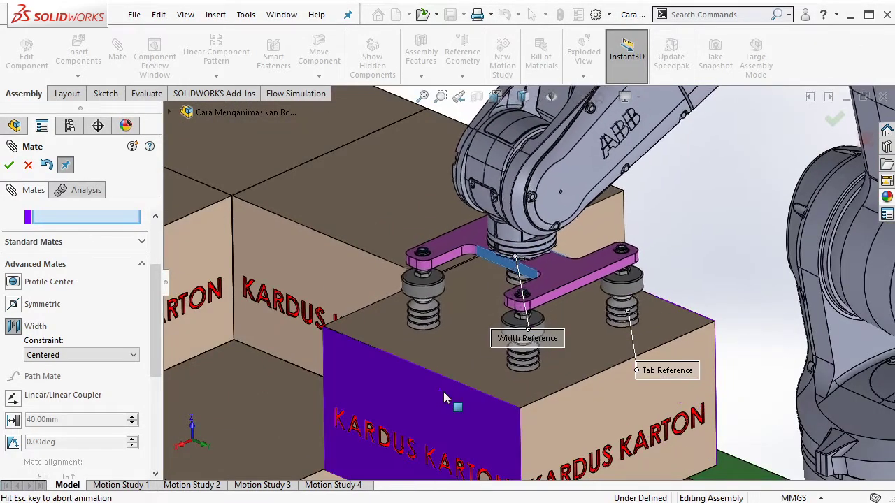
key(Return)
key(Return)
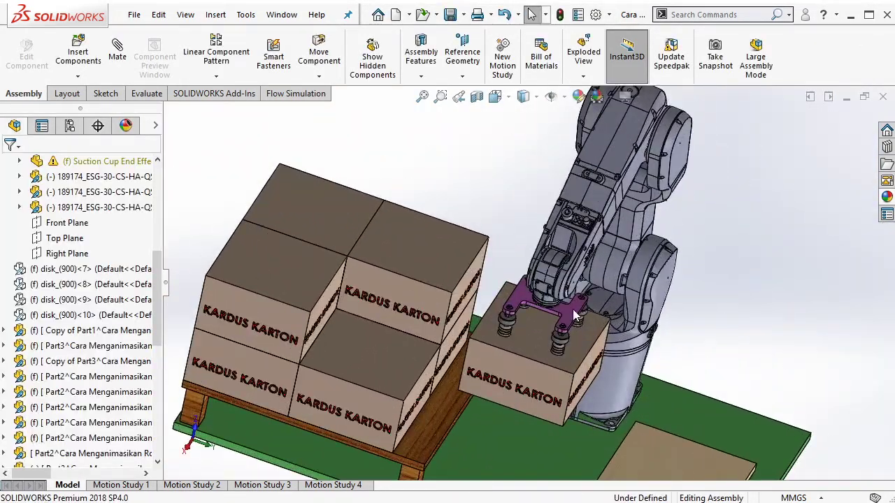
drag(572, 309, 774, 363)
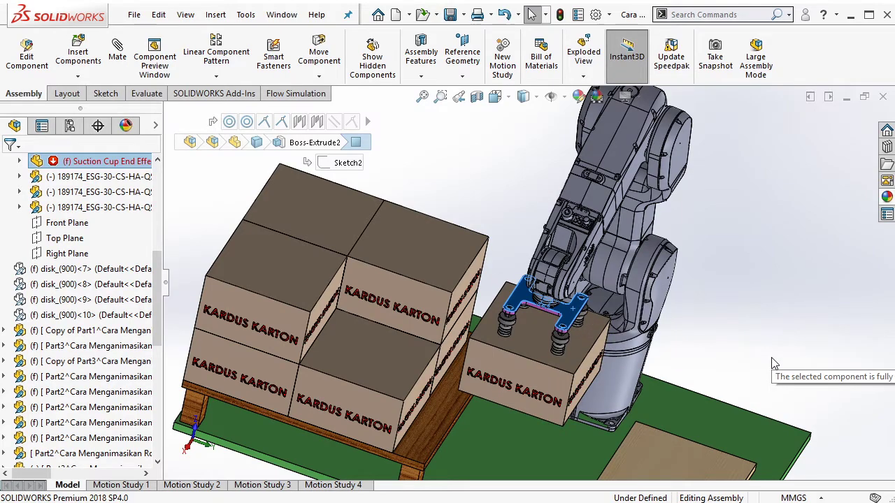
- Put mates Coincident90 through Width31 into a new folder named 'Video Ep 05 - Pos 11'
click(739, 322)
middle_drag(739, 322, 629, 294)
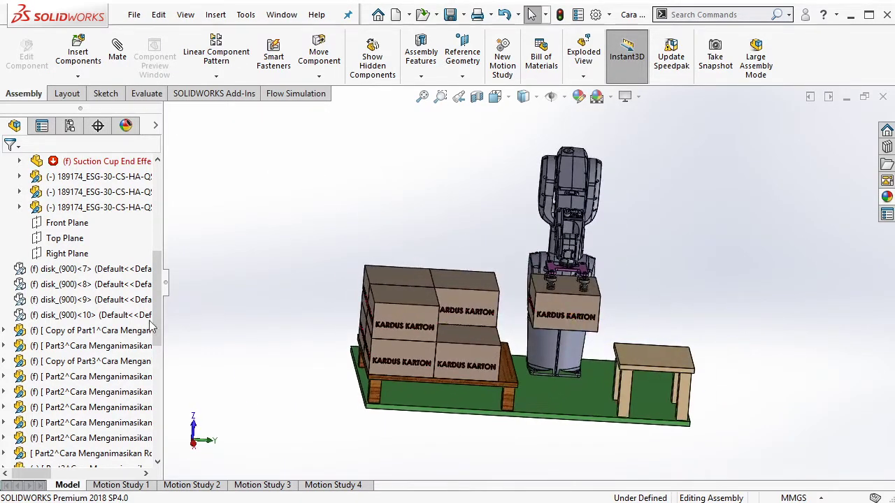
drag(158, 305, 114, 424)
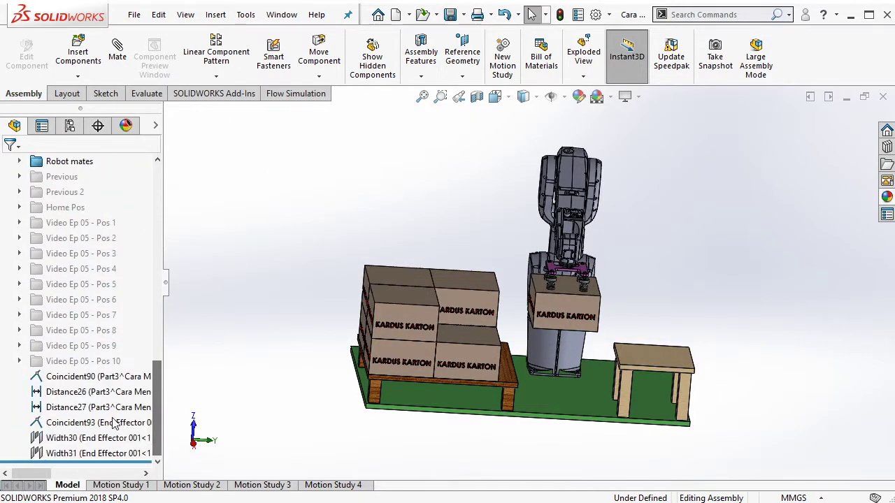
click(94, 378)
shift+click(89, 455)
right_click(90, 455)
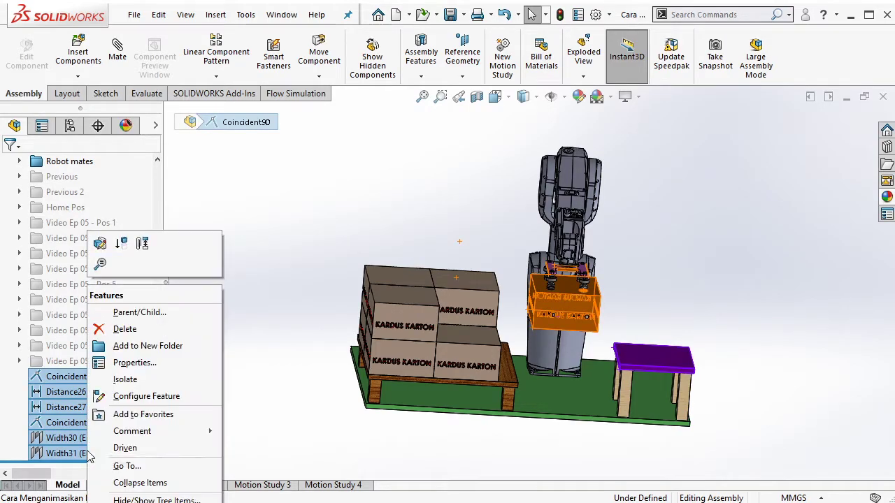
click(140, 346)
text(Video Ep 05 - Pos 11)
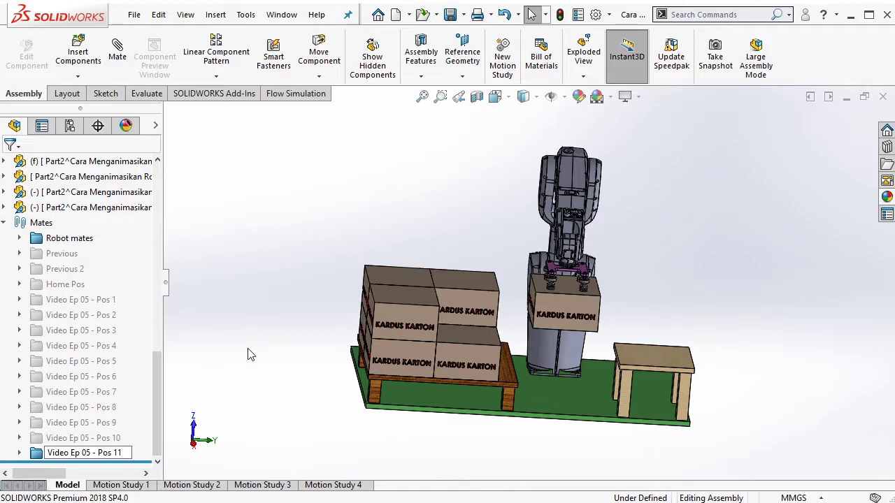
key(Return)
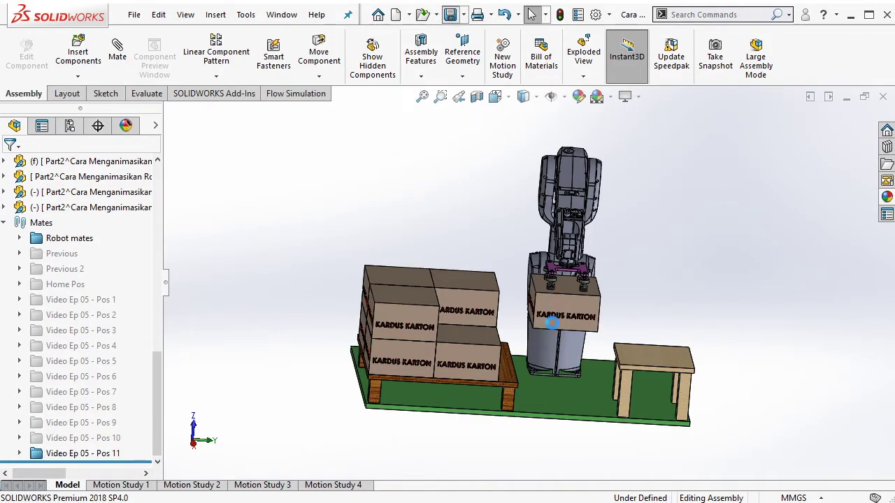
middle_drag(552, 329, 568, 327)
scroll(568, 326, down, 3)
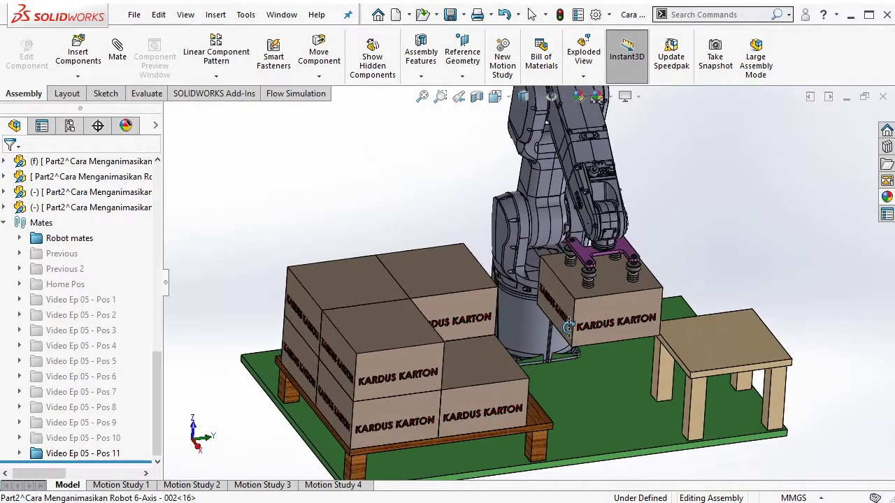
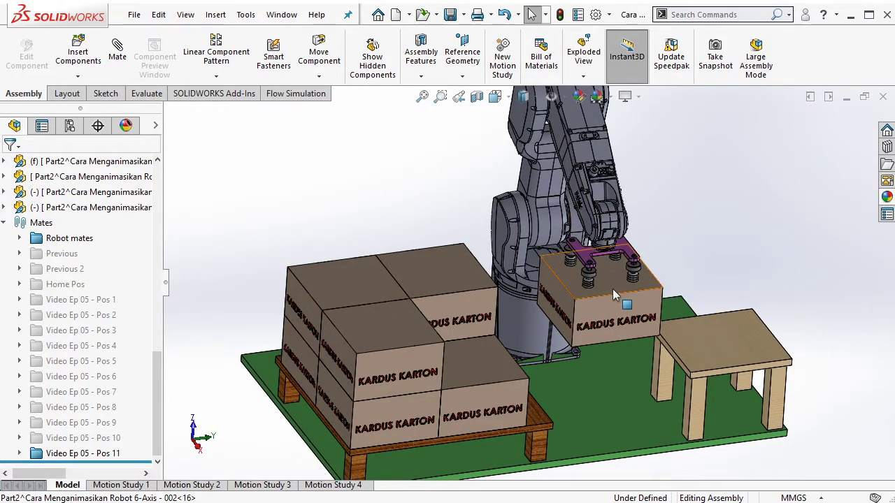
- Mate the gripper-held KARDUS KARTON box coincident to the pallet's top-layer face
mouse_move(471, 353)
middle_down()
mouse_move(454, 347)
mouse_move(447, 377)
middle_up()
right_click(107, 455)
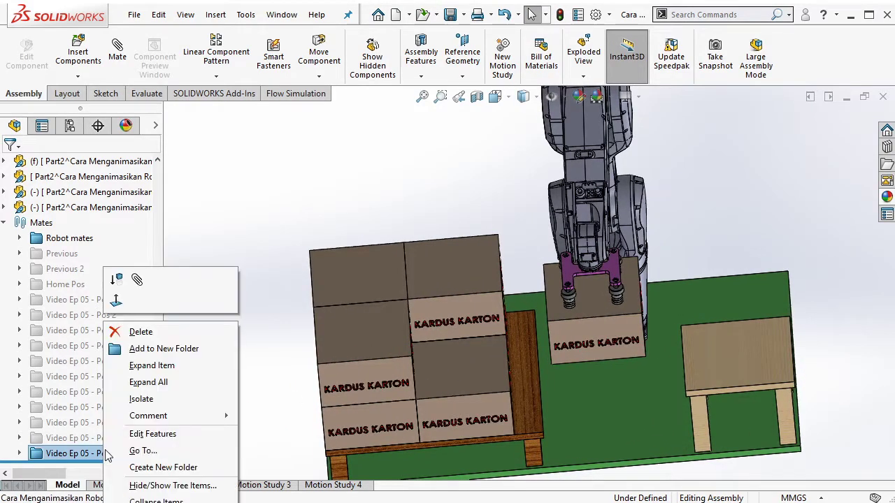
click(117, 281)
middle_drag(587, 381, 584, 318)
click(584, 319)
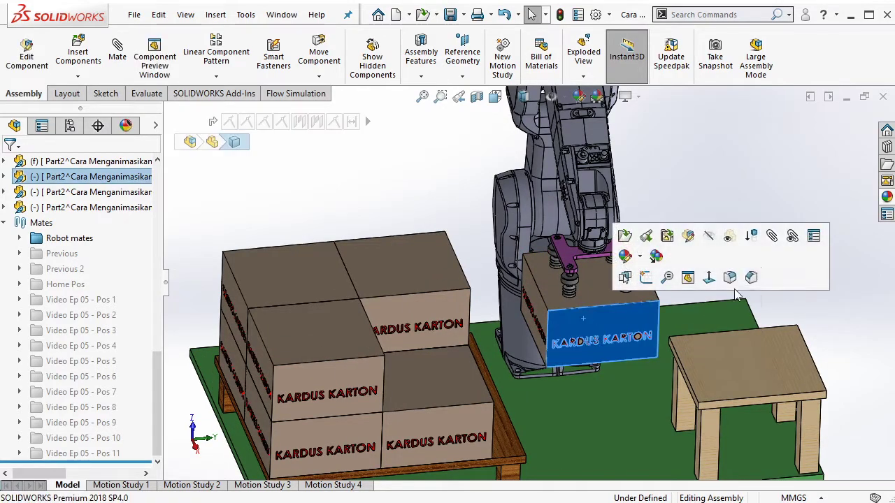
click(773, 236)
click(516, 460)
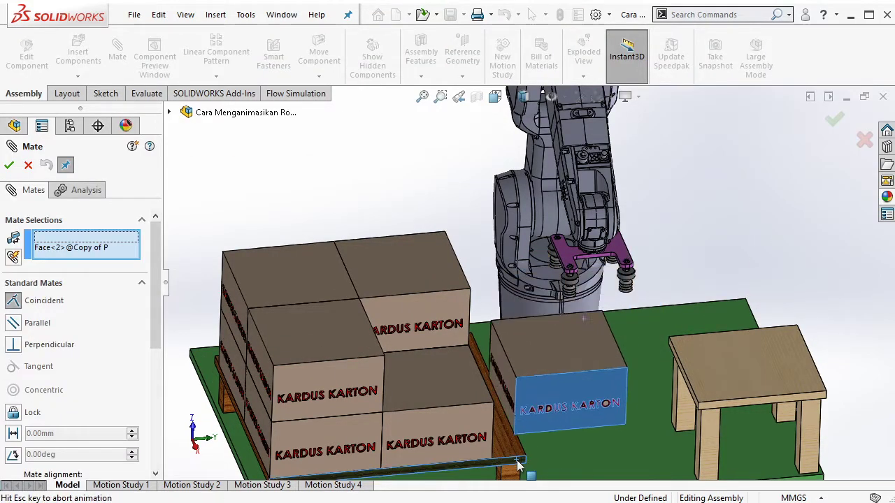
click(673, 464)
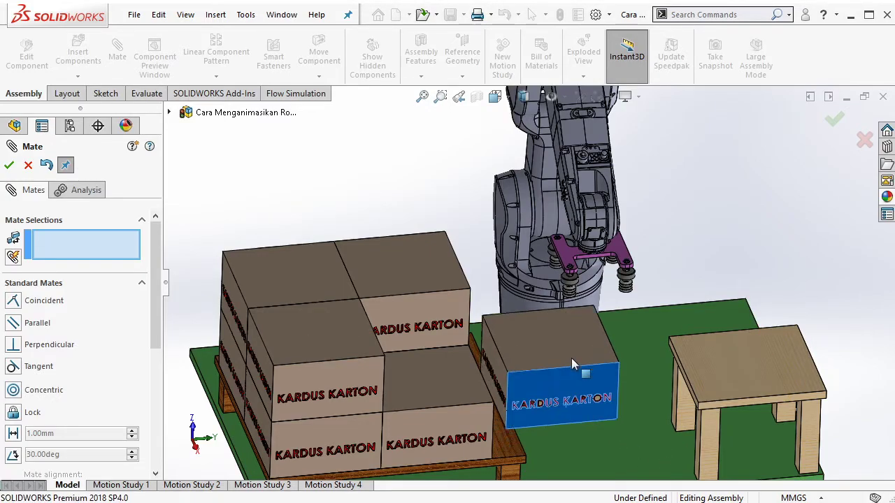
- Add 260 mm and 150 mm distance mates from the box sides to the pallet edges
click(508, 302)
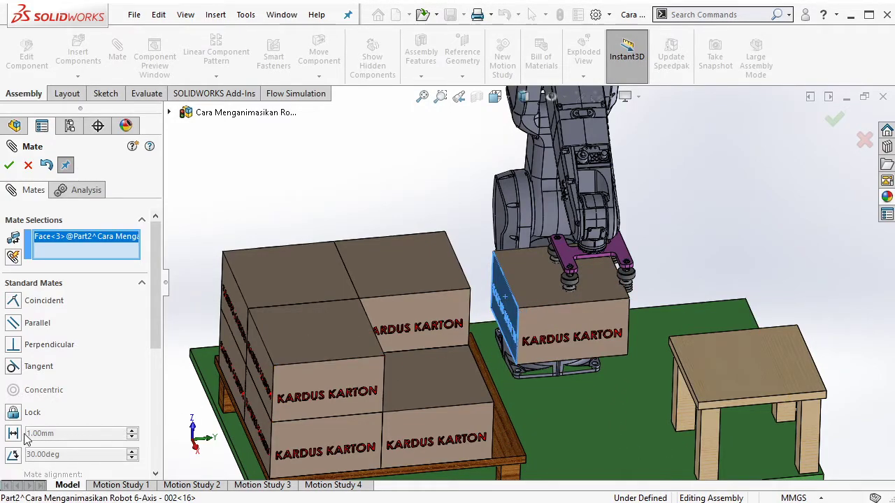
text(260)
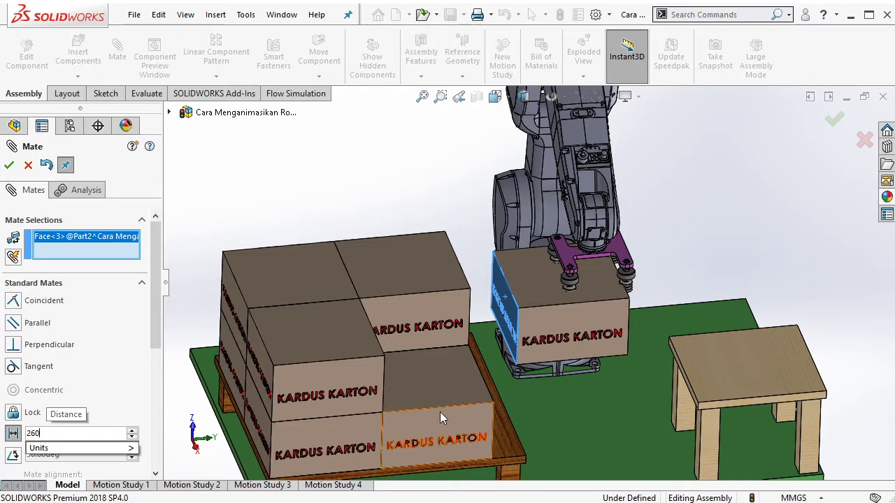
middle_drag(440, 418, 293, 450)
key(Return)
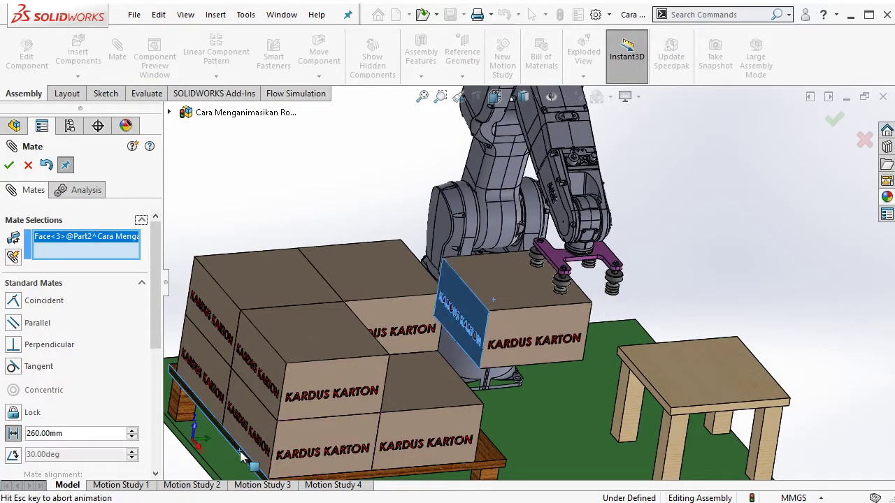
click(135, 442)
text(150)
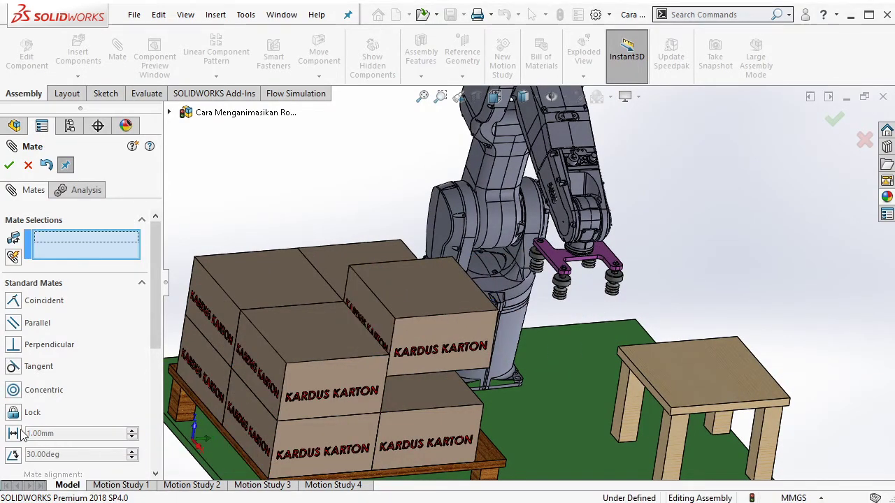
click(486, 453)
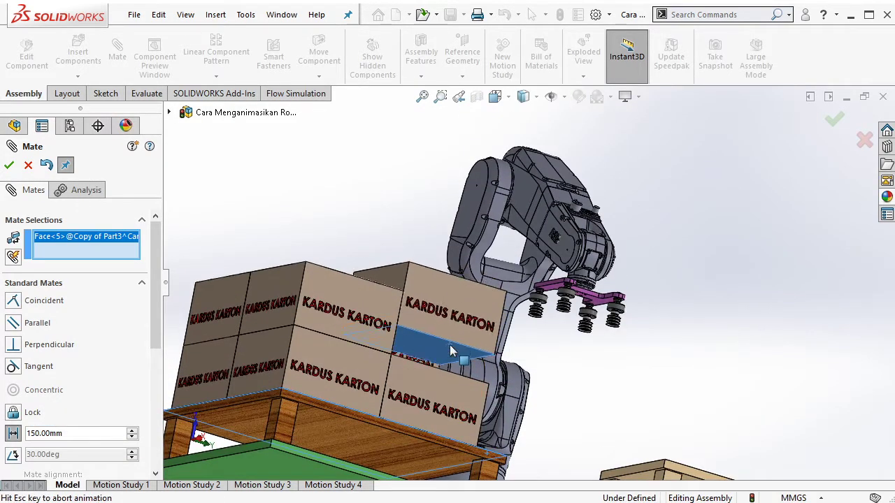
key(Return)
key(Escape)
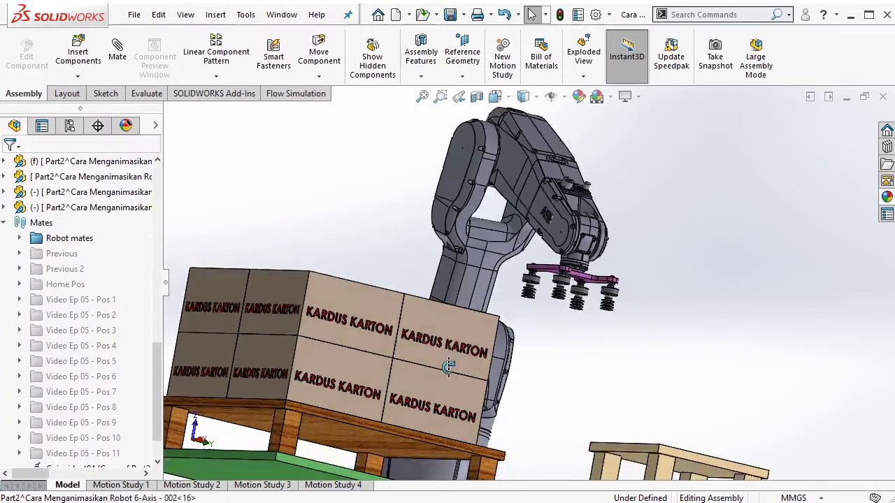
- Isolate the box and suction gripper bracket so only those two parts are shown
scroll(451, 302, down, 2)
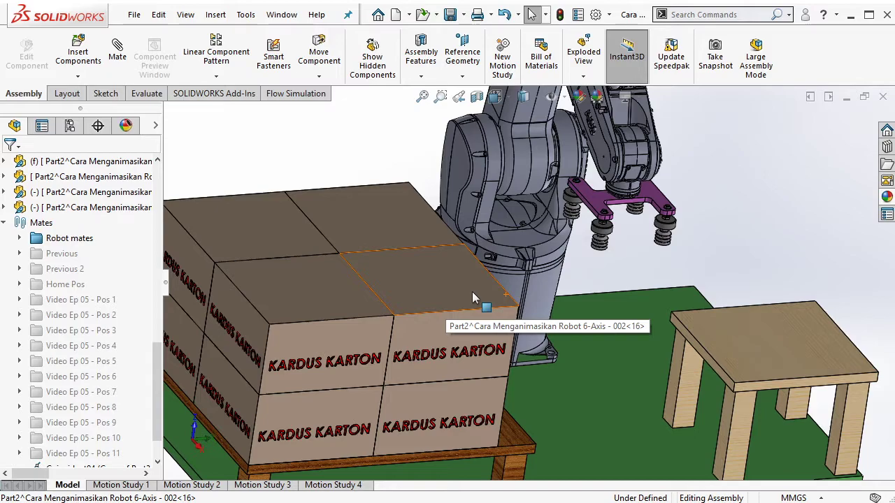
click(434, 277)
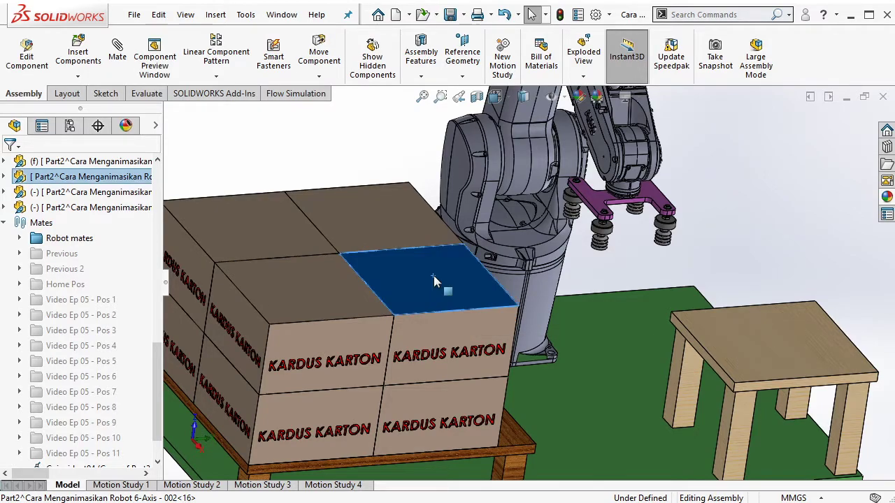
right_click(599, 208)
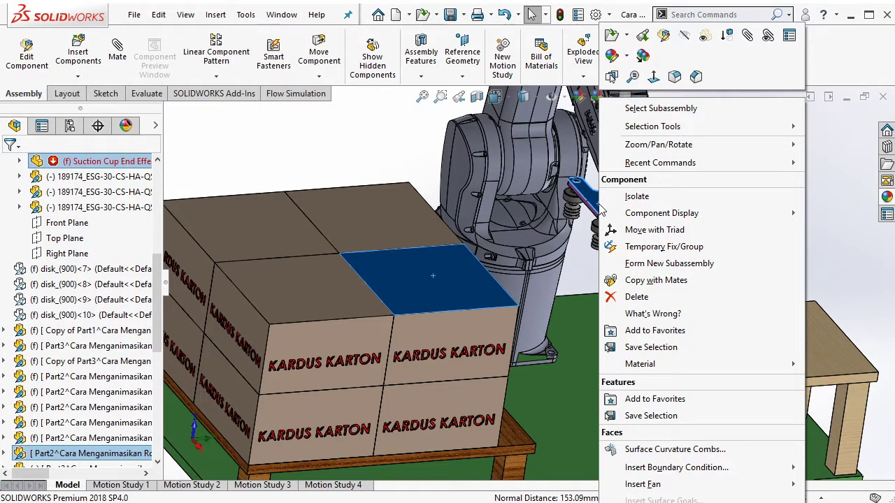
click(636, 196)
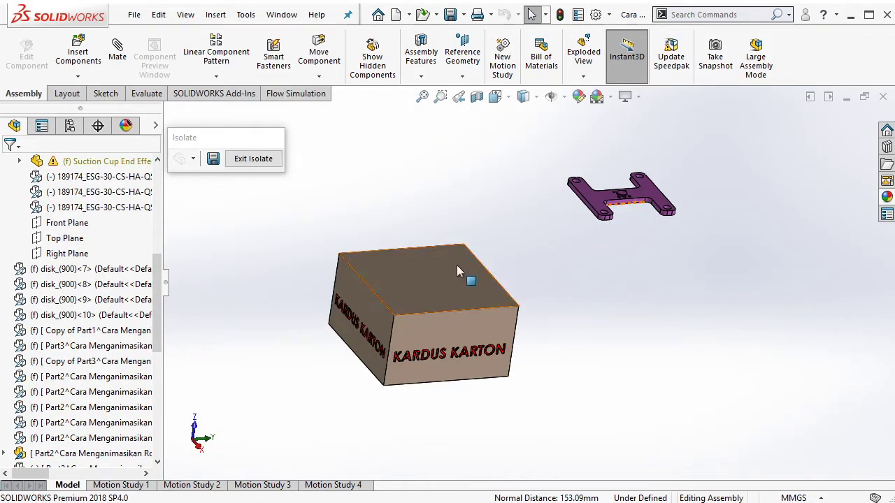
middle_drag(456, 265, 622, 230)
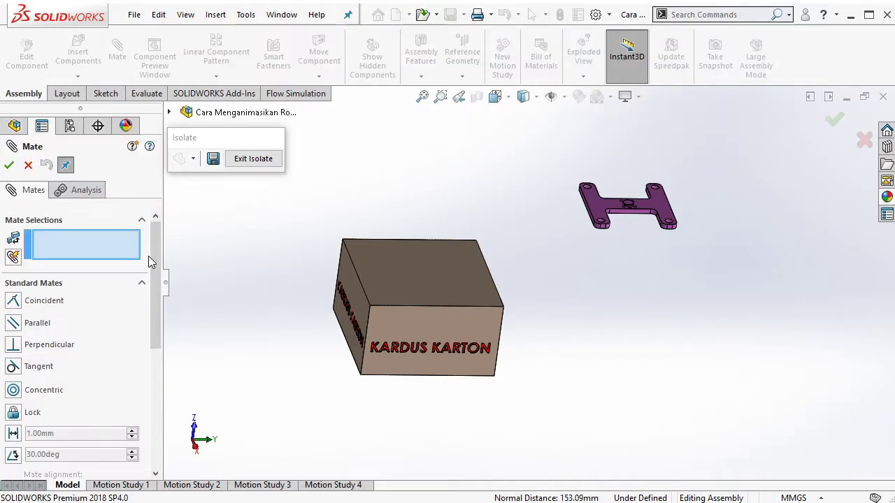
drag(149, 255, 78, 385)
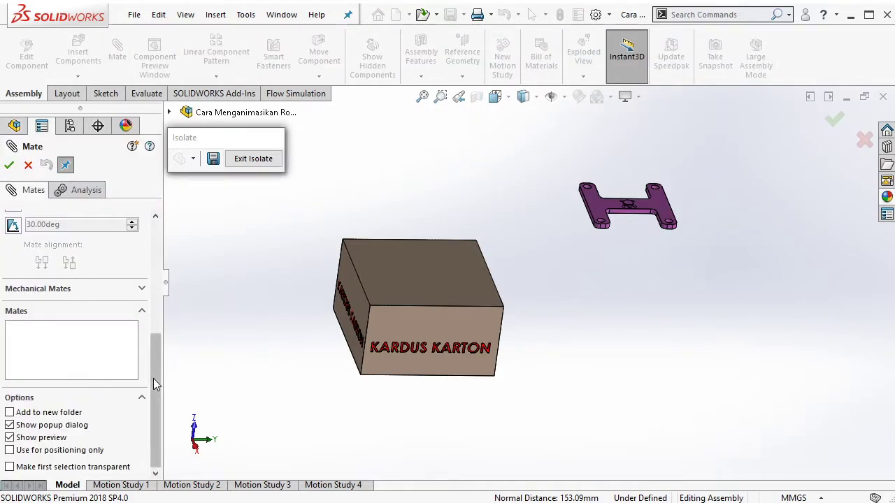
drag(155, 383, 160, 303)
- Add a Centered width mate centring the bracket between two opposite box side faces
click(14, 286)
scroll(577, 218, down, 4)
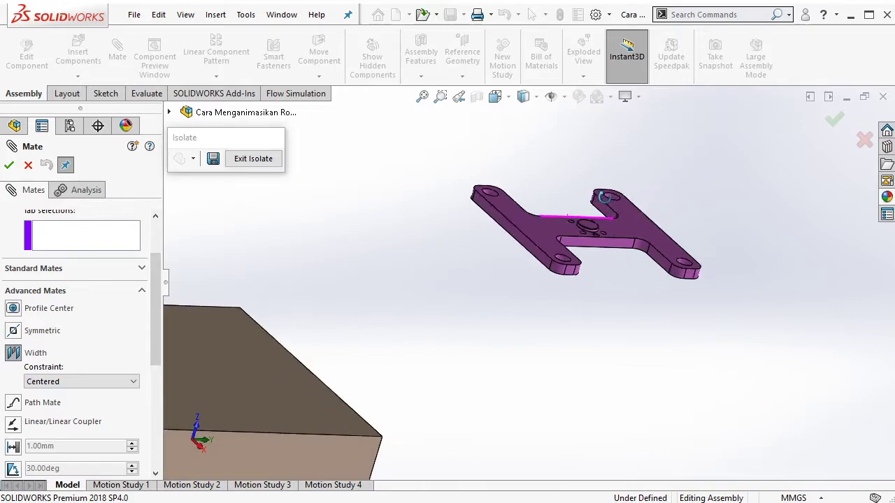
middle_drag(604, 198, 641, 236)
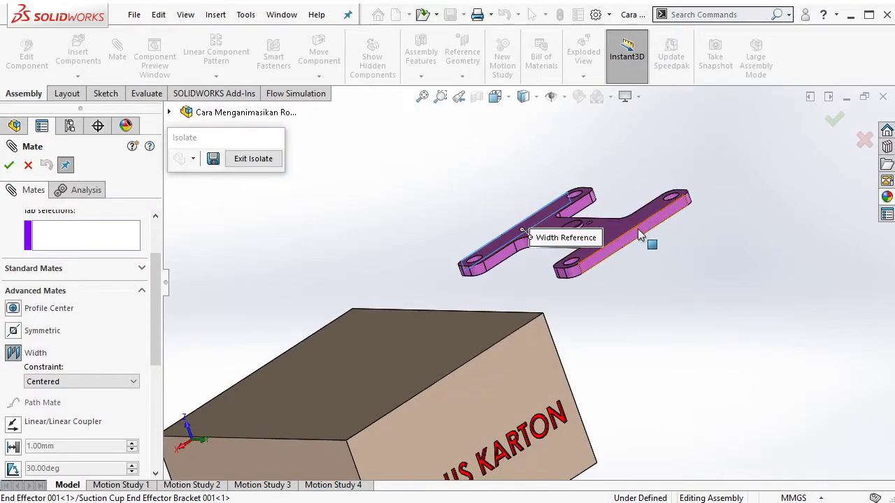
click(557, 357)
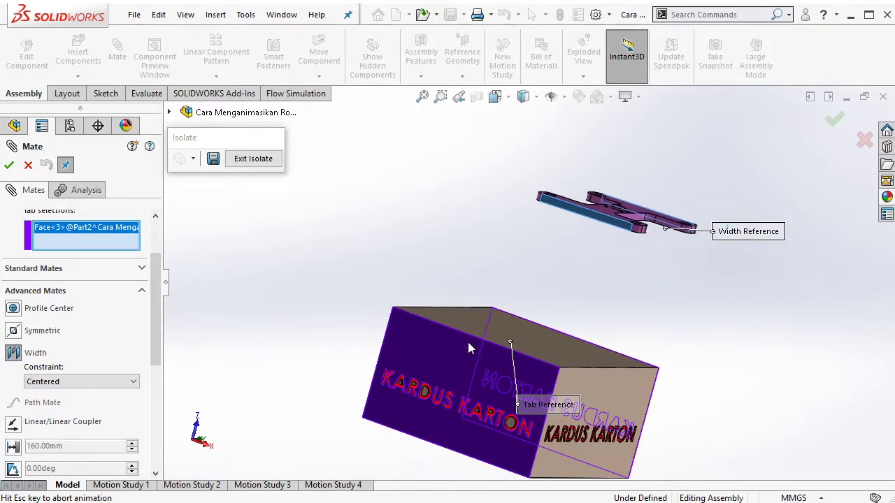
click(469, 348)
click(418, 336)
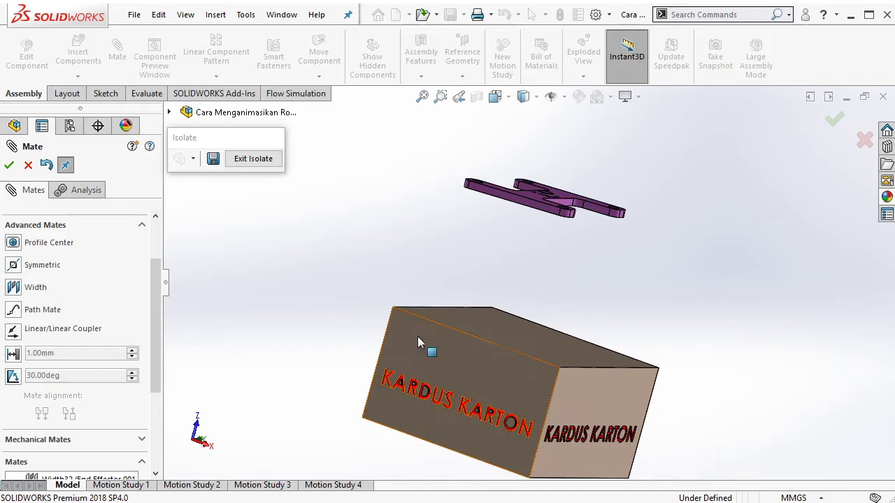
- Add a second Centered width mate to centre the bracket in the other direction
click(14, 288)
middle_drag(324, 249, 470, 224)
scroll(571, 222, down, 3)
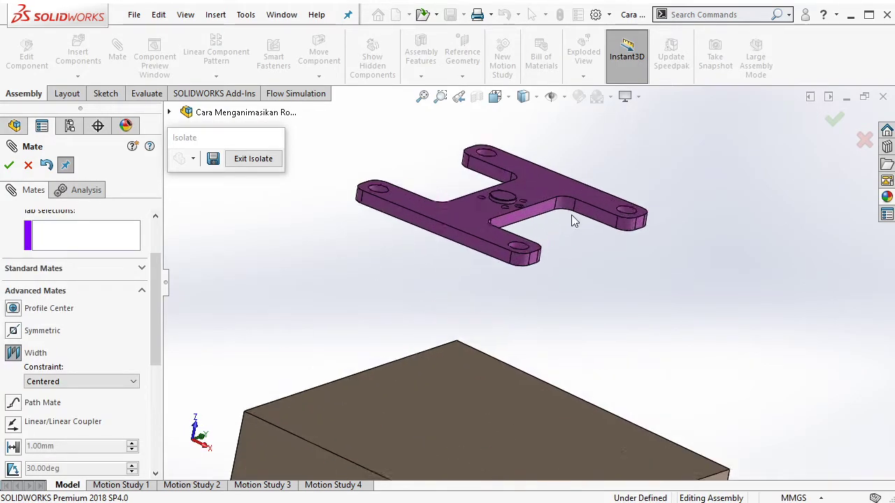
click(533, 209)
middle_drag(533, 209, 506, 212)
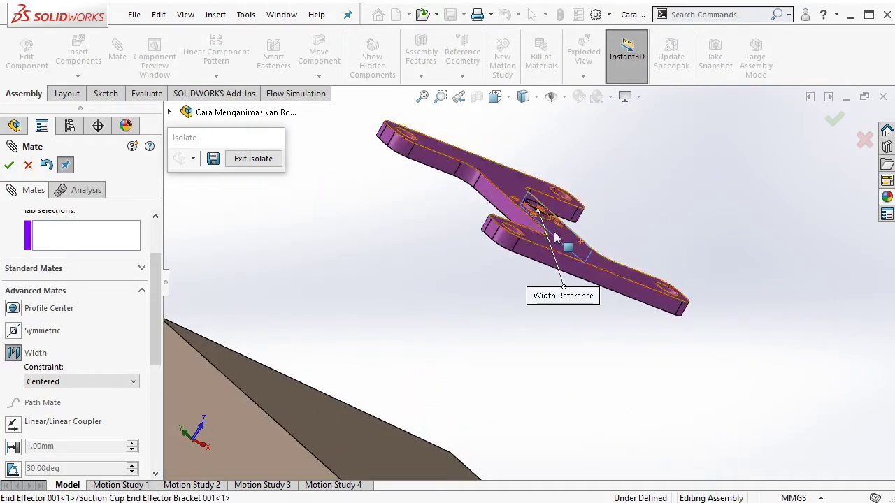
click(202, 432)
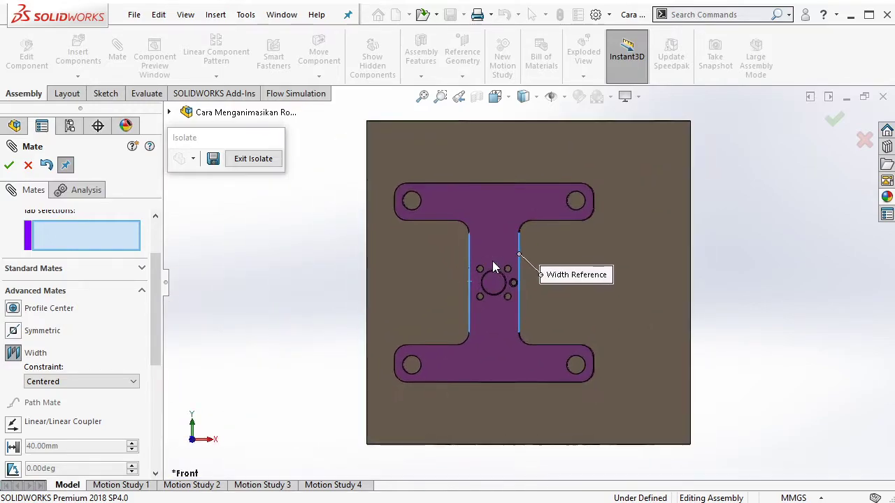
mouse_move(492, 261)
middle_down()
mouse_move(531, 144)
mouse_move(566, 277)
middle_up()
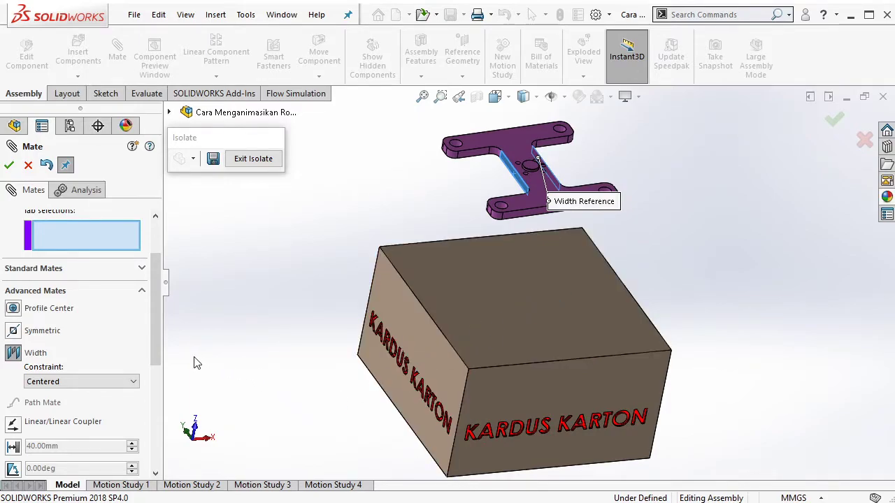
scroll(538, 168, down, 3)
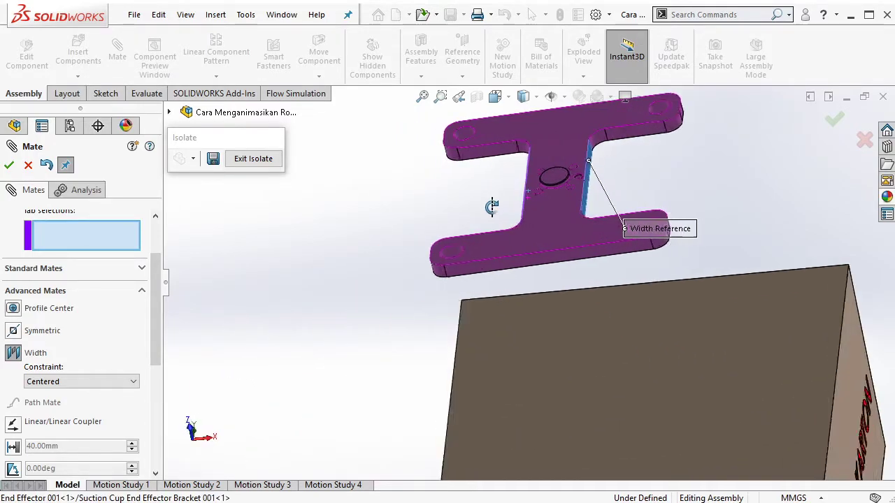
scroll(155, 286, up, 3)
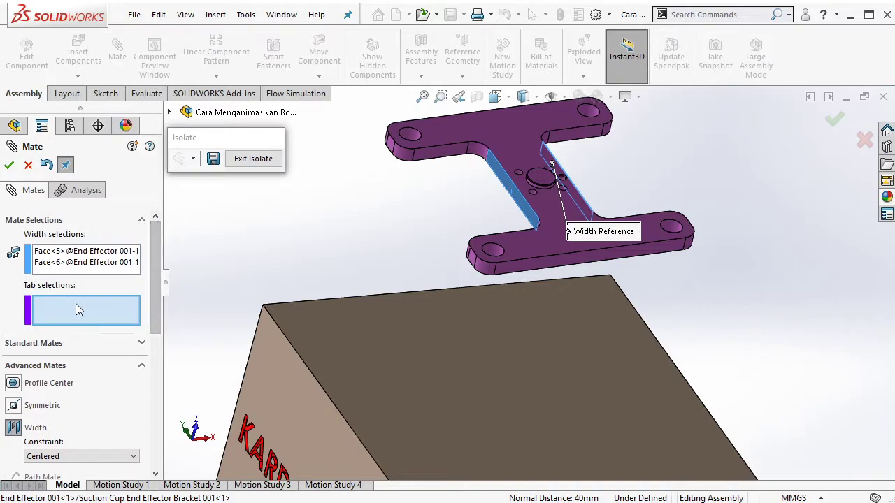
click(593, 367)
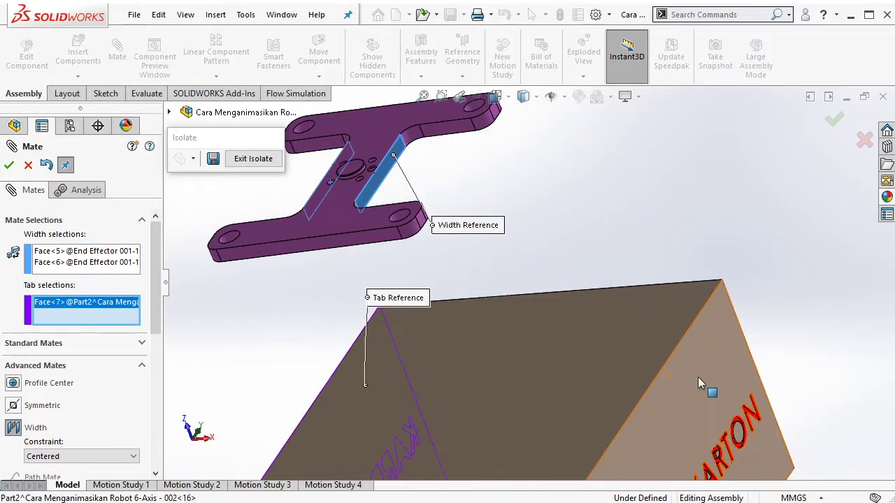
key(Return)
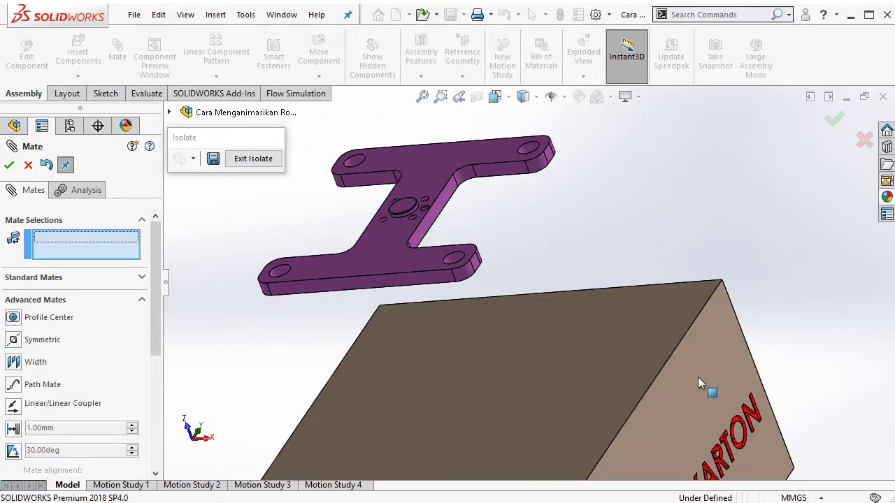
key(Return)
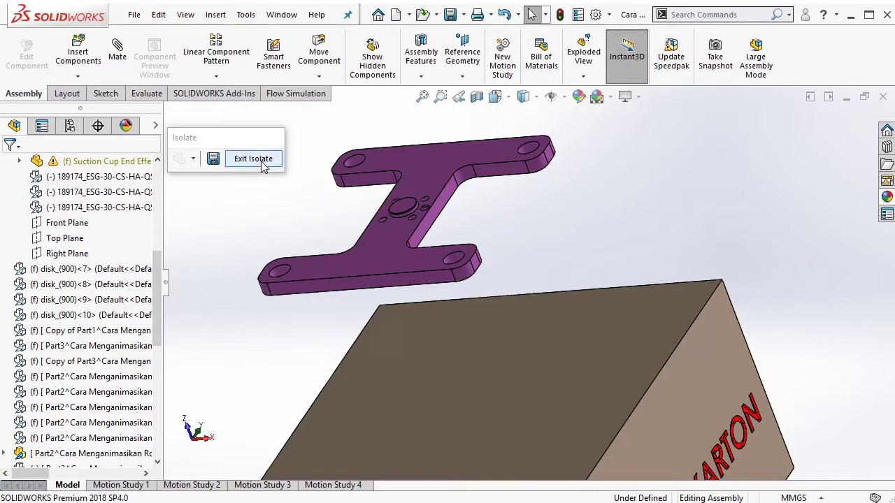
- Restore the full assembly and mate the suction cup edge coincident to the box's top face
click(253, 159)
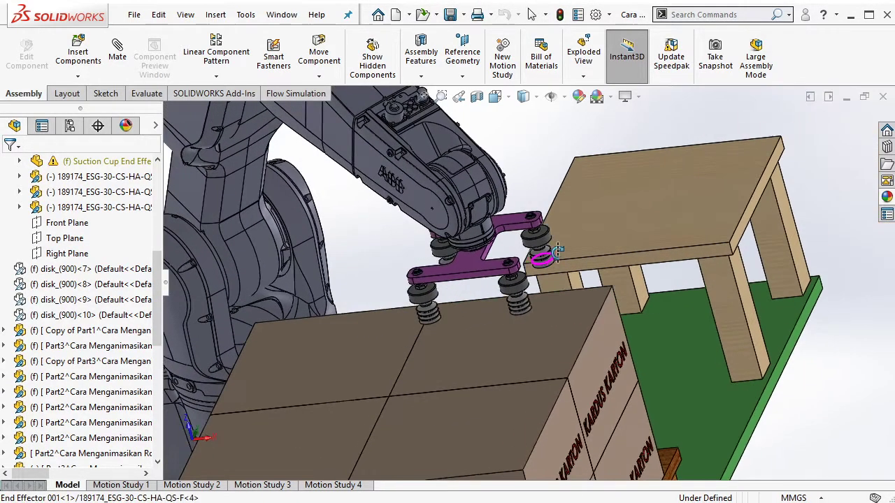
scroll(567, 318, down, 3)
click(537, 305)
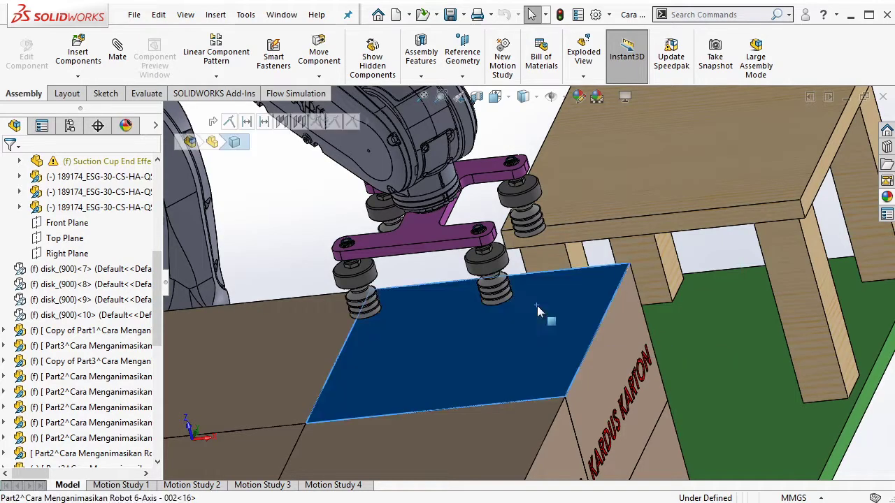
click(724, 222)
scroll(525, 275, down, 3)
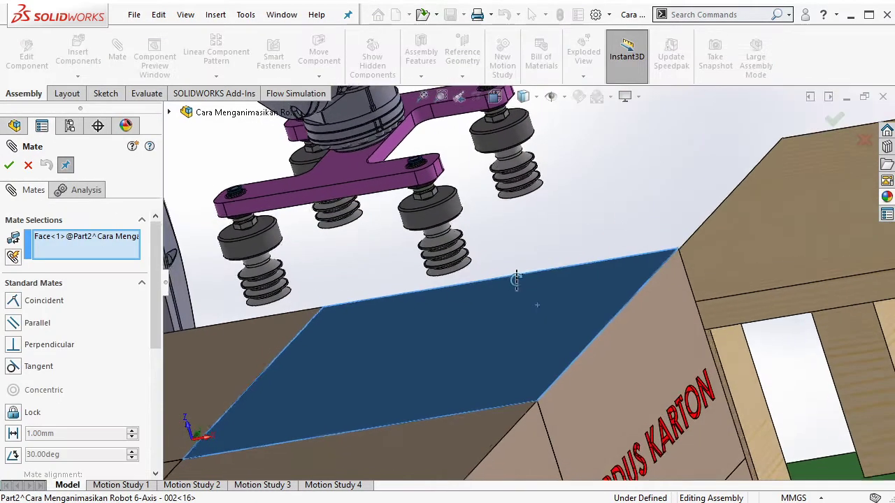
scroll(480, 272, down, 2)
scroll(495, 241, down, 2)
click(491, 241)
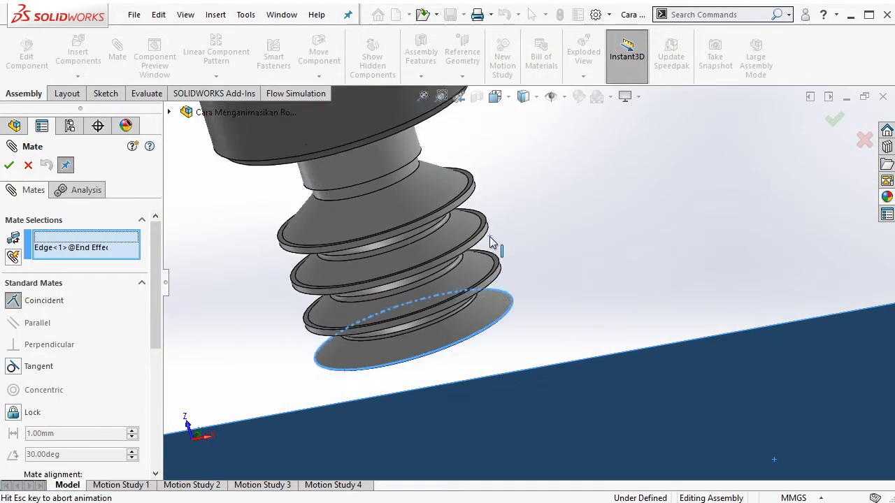
key(Escape)
scroll(562, 297, up, 2)
scroll(562, 296, up, 4)
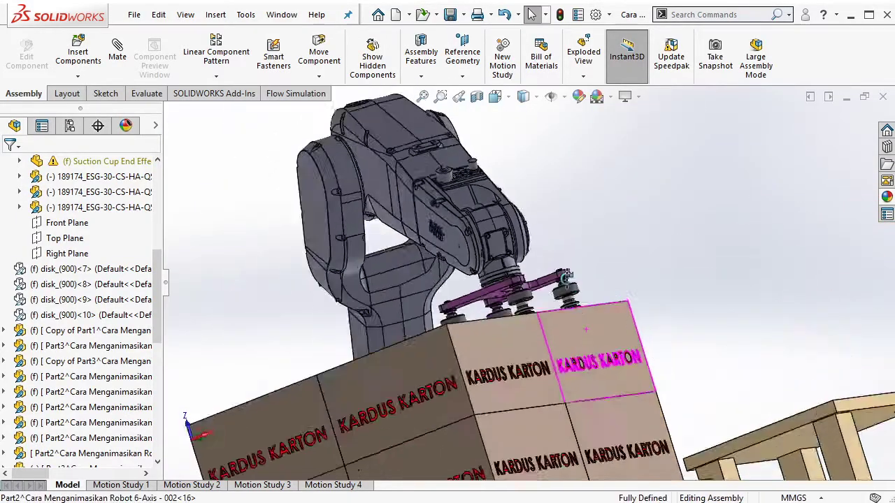
scroll(580, 283, down, 3)
drag(555, 231, 470, 288)
scroll(470, 288, up, 3)
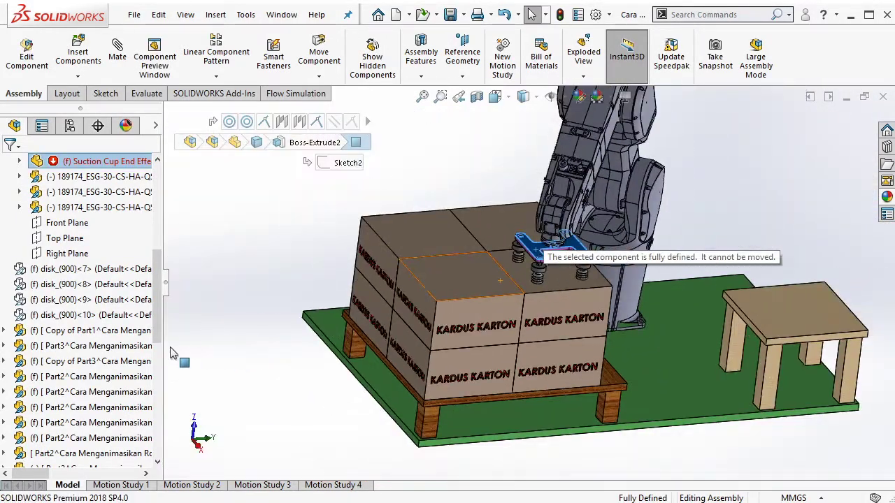
middle_drag(489, 286, 559, 277)
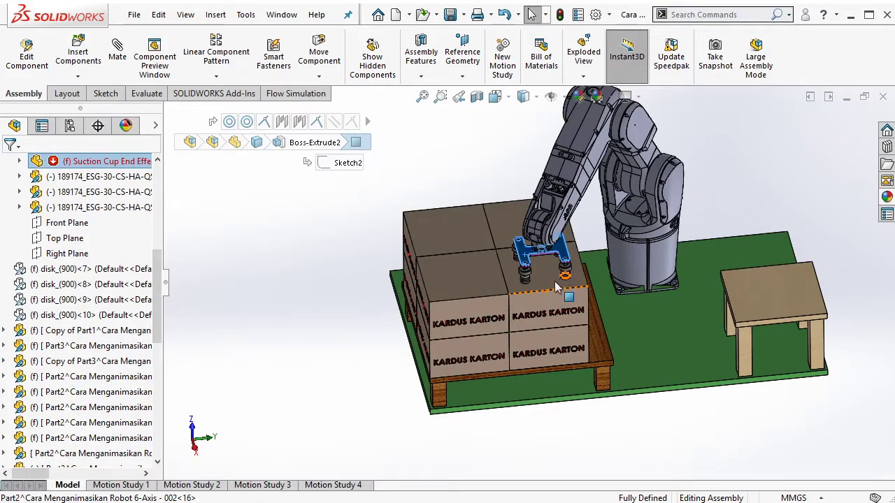
- Group the new mates into a folder named Video Ep 05 - Pos 12
drag(156, 323, 135, 407)
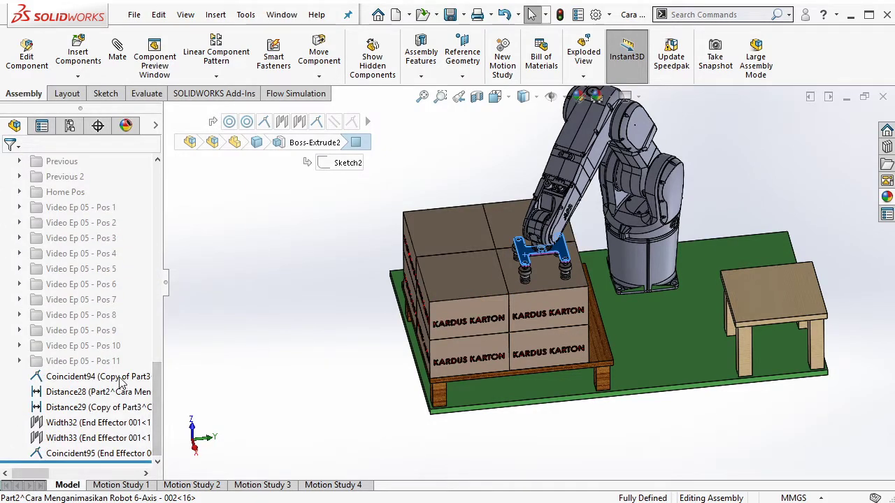
click(120, 378)
shift+click(112, 453)
right_click(111, 453)
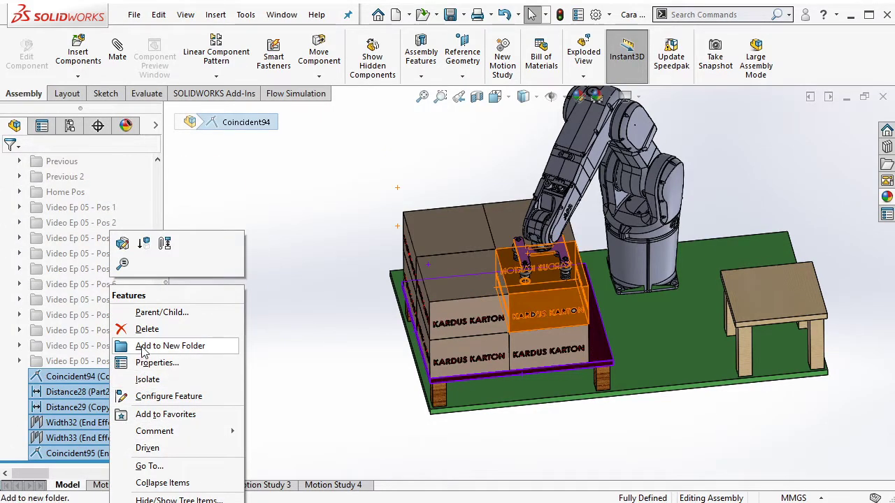
click(143, 352)
text(Video Ep 05 - Pos 12)
key(Return)
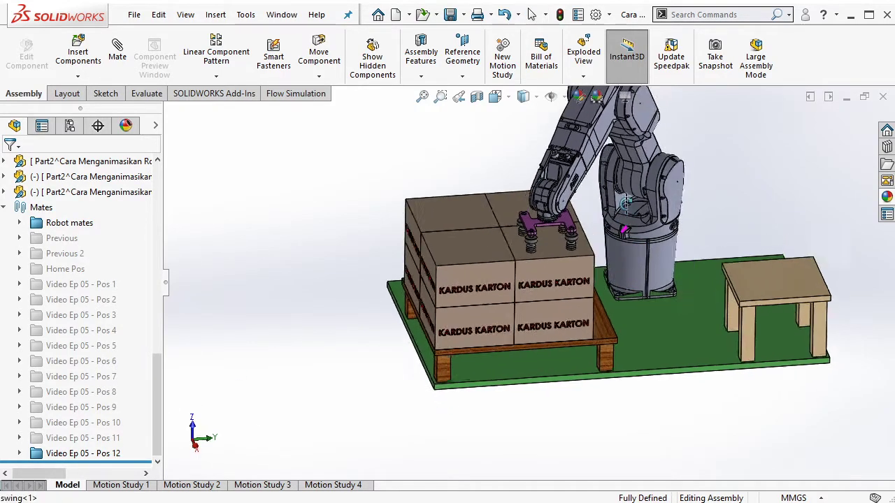
- Suppress the Video Ep 05 - Pos 12 folder and unsuppress Home Pos
middle_drag(391, 300, 462, 213)
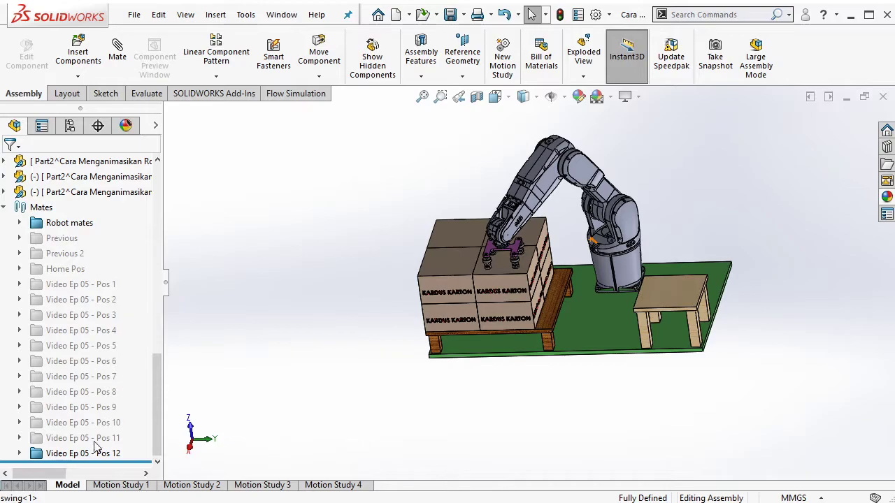
right_click(90, 454)
click(102, 279)
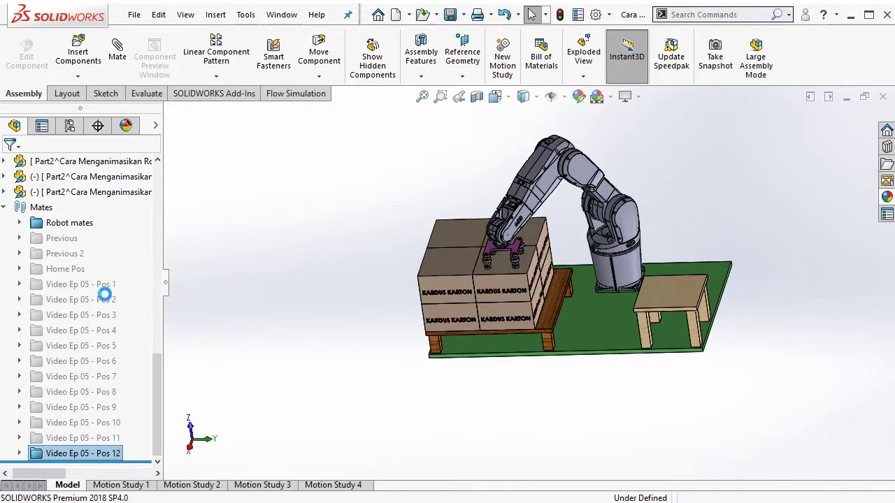
right_click(61, 274)
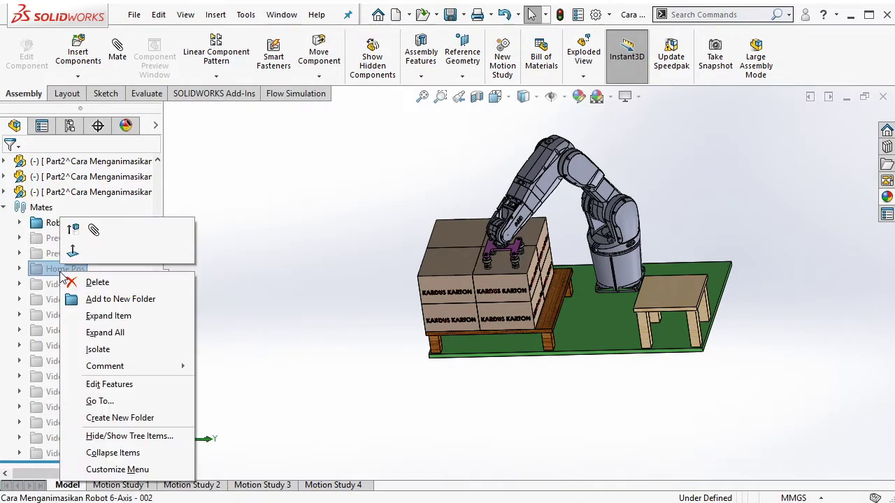
click(73, 231)
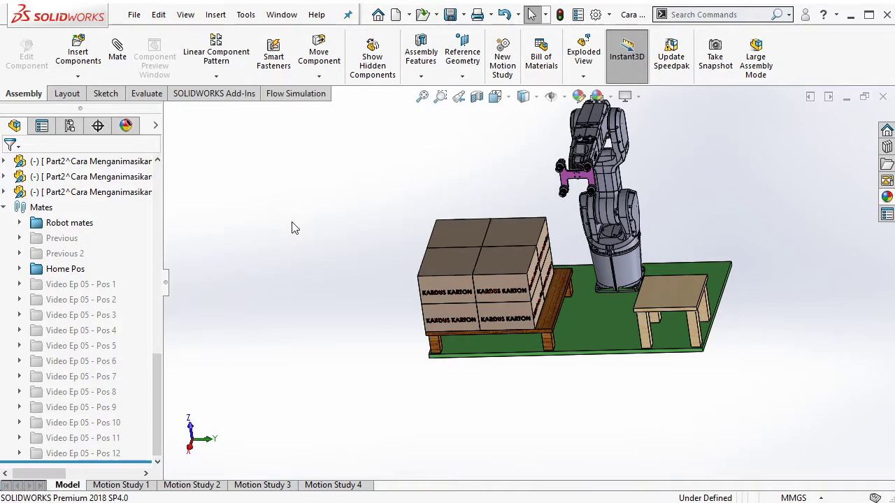
- Suppress Home Pos and preview the Pos 1 pose, then suppress Pos 1 again
middle_drag(489, 232, 523, 222)
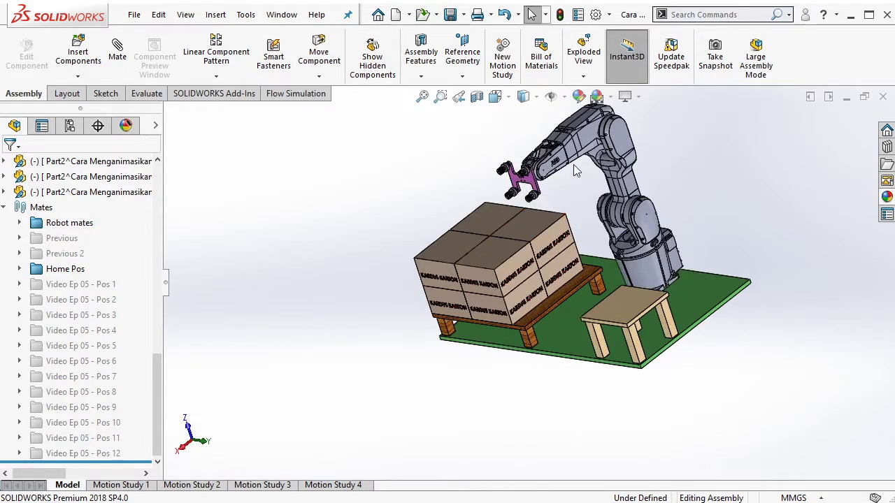
scroll(615, 198, down, 2)
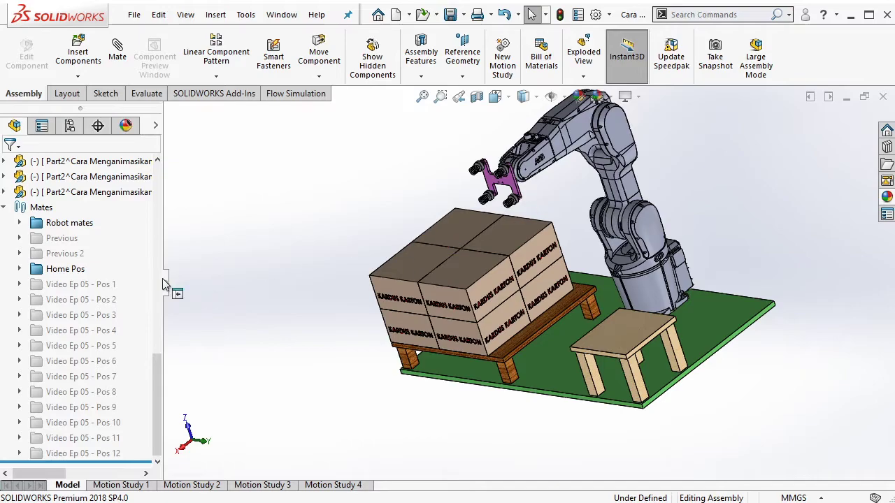
right_click(74, 274)
click(88, 232)
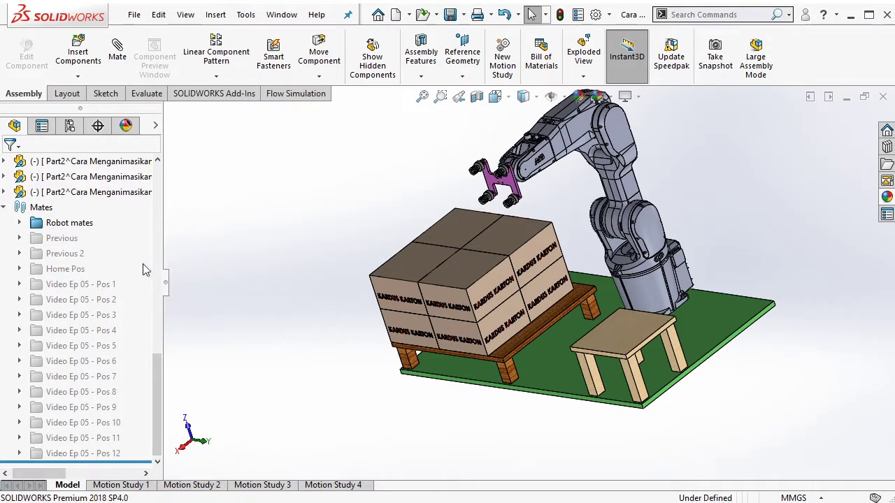
right_click(99, 287)
click(115, 241)
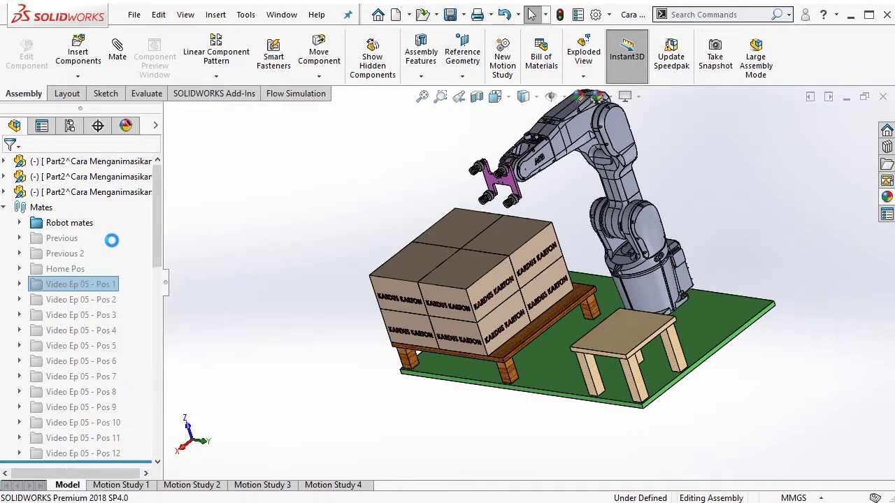
right_click(95, 284)
click(106, 240)
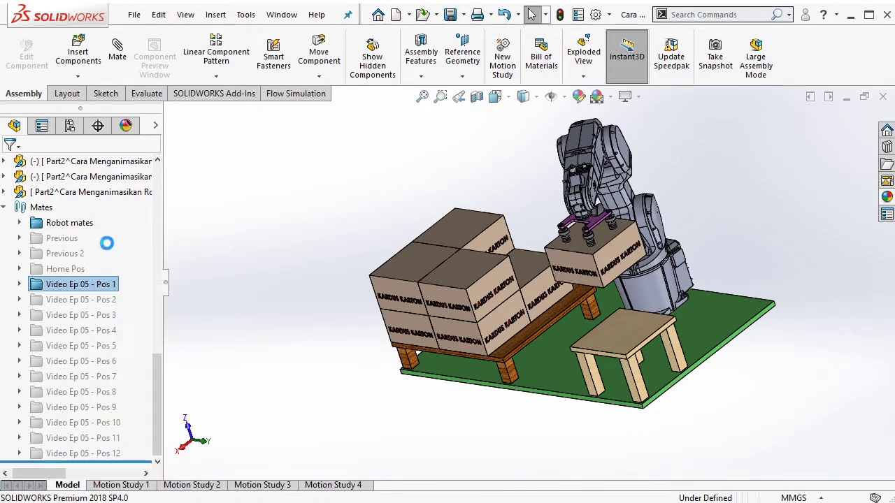
- Step the robot through the Pos 2, Pos 3 and Pos 4 mate folders in turn
right_click(105, 300)
click(116, 259)
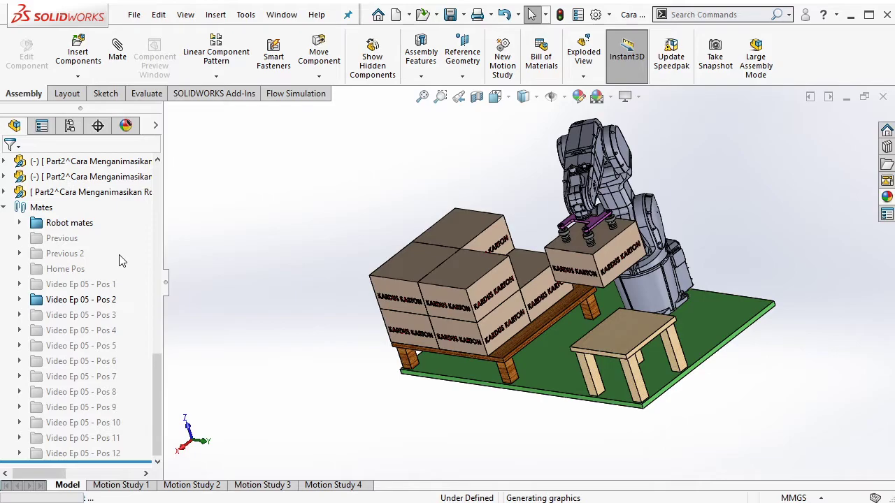
right_click(116, 300)
click(113, 256)
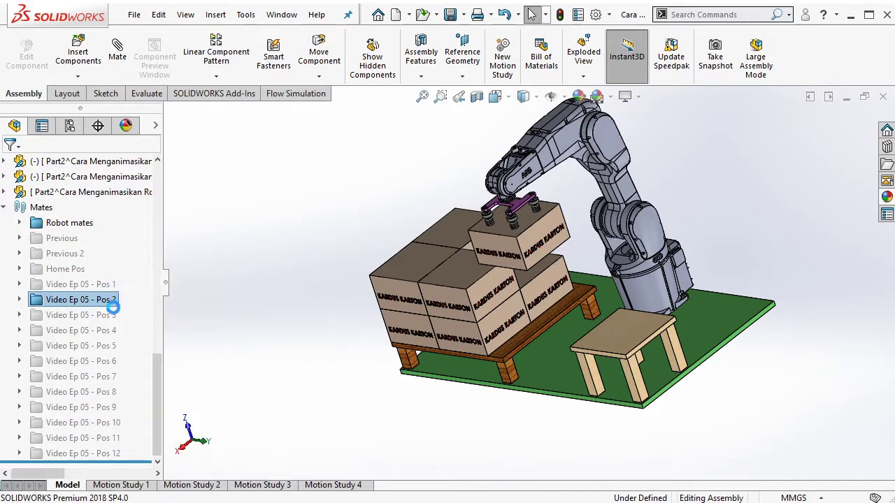
right_click(113, 315)
click(112, 272)
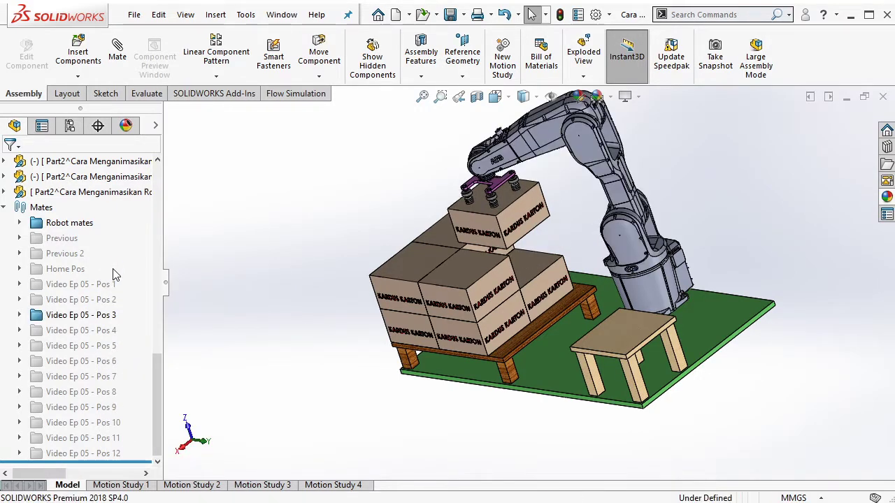
right_click(106, 316)
key(Escape)
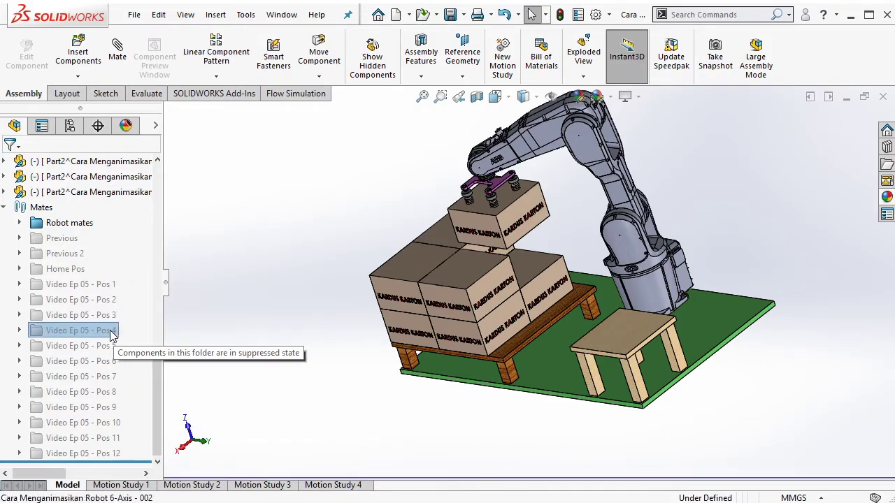
right_click(110, 330)
click(120, 280)
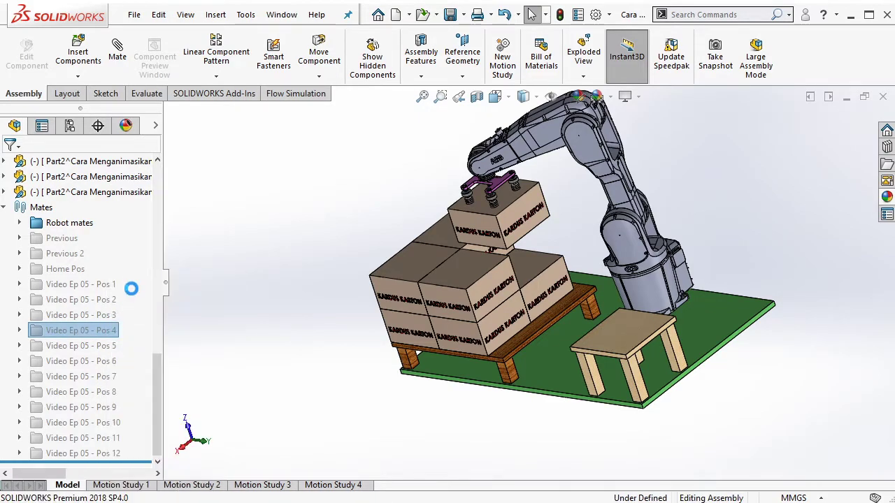
right_click(103, 334)
click(118, 281)
- Cycle through the Pos 5, Pos 6 and Pos 7 poses, suppressing each after viewing
right_click(108, 345)
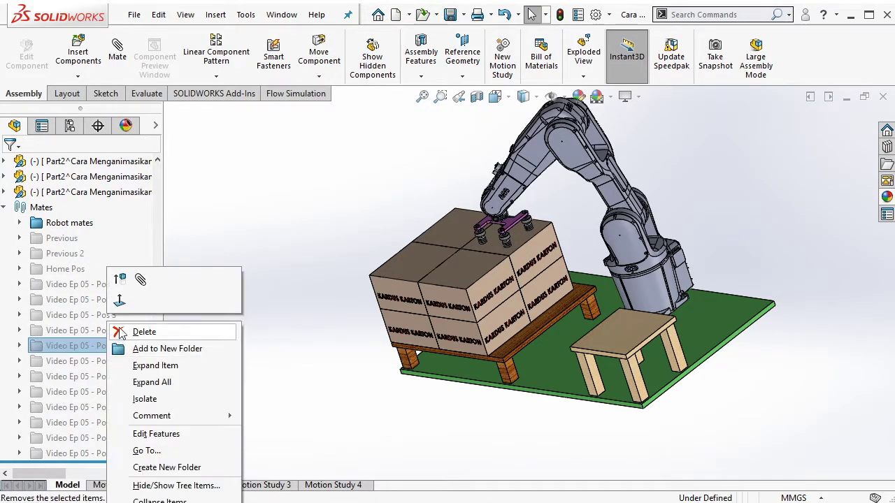
click(120, 273)
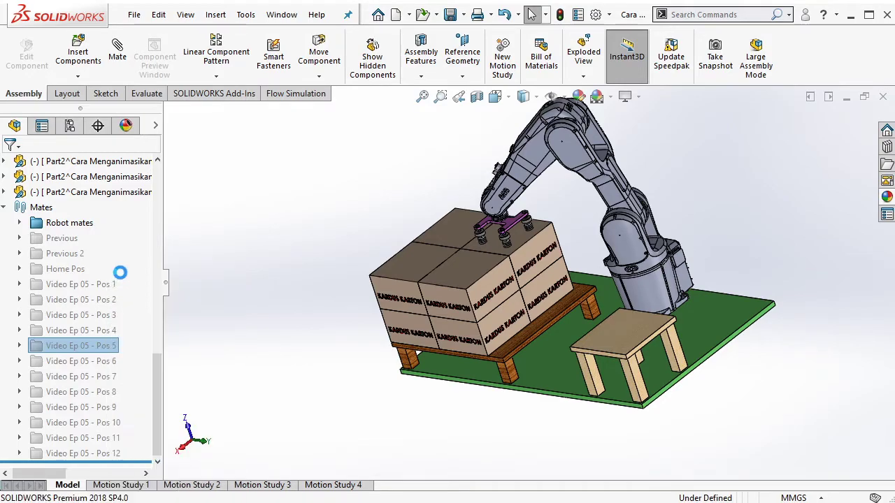
right_click(109, 341)
click(117, 300)
right_click(116, 361)
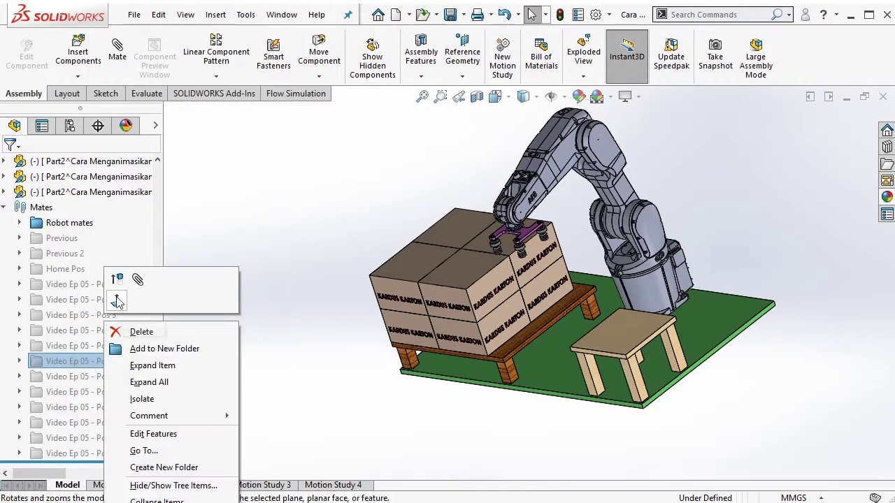
click(117, 301)
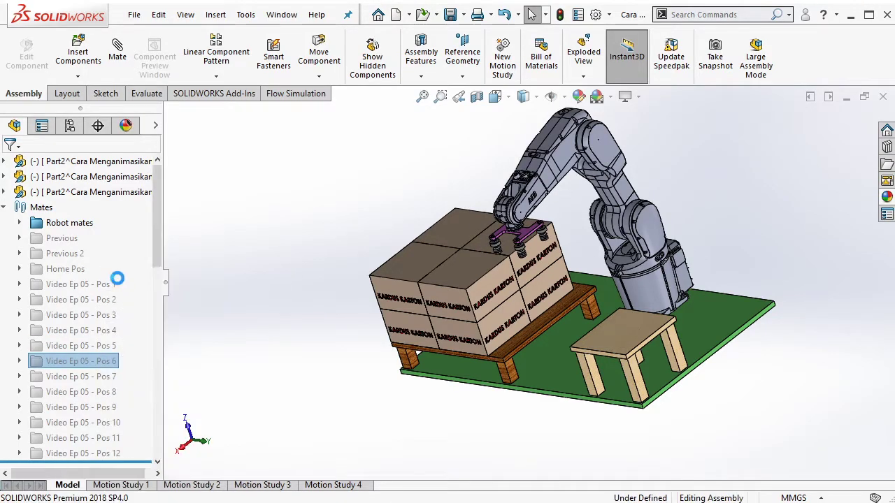
right_click(101, 360)
click(117, 300)
right_click(100, 376)
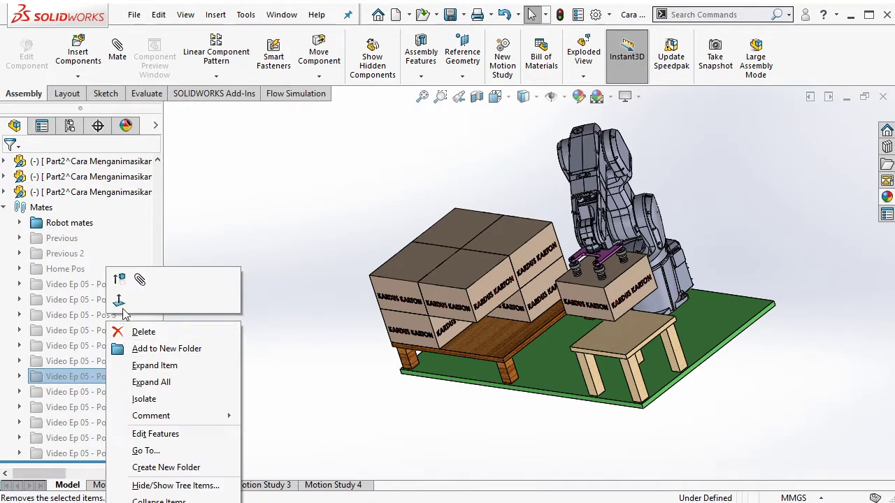
click(118, 300)
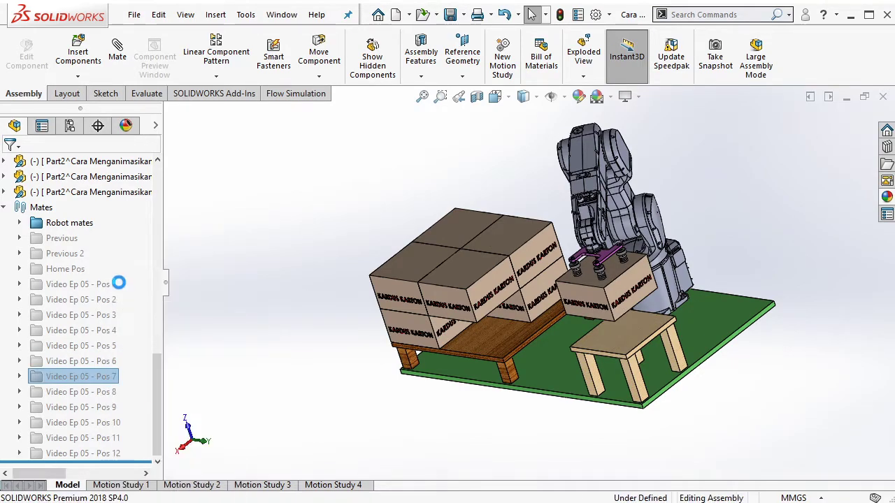
right_click(94, 378)
click(117, 283)
- Cycle through the Pos 8, Pos 9 and Pos 10 poses in the mate folders
right_click(109, 391)
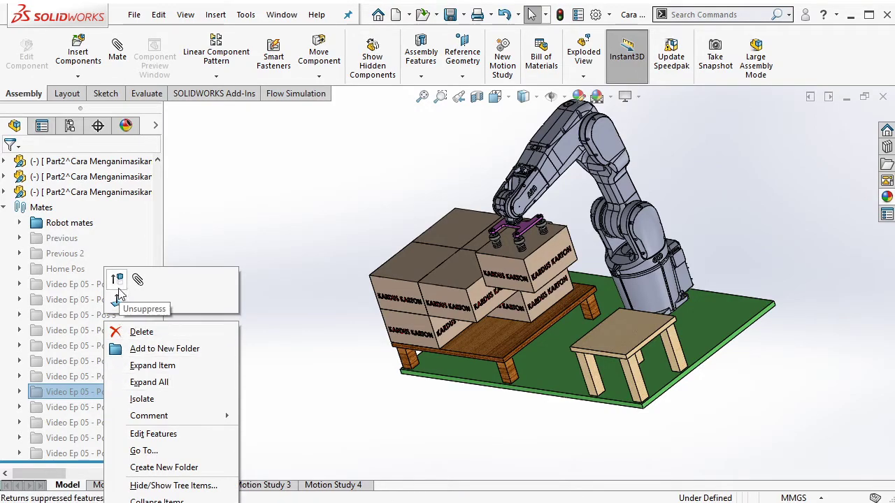
click(118, 293)
right_click(112, 395)
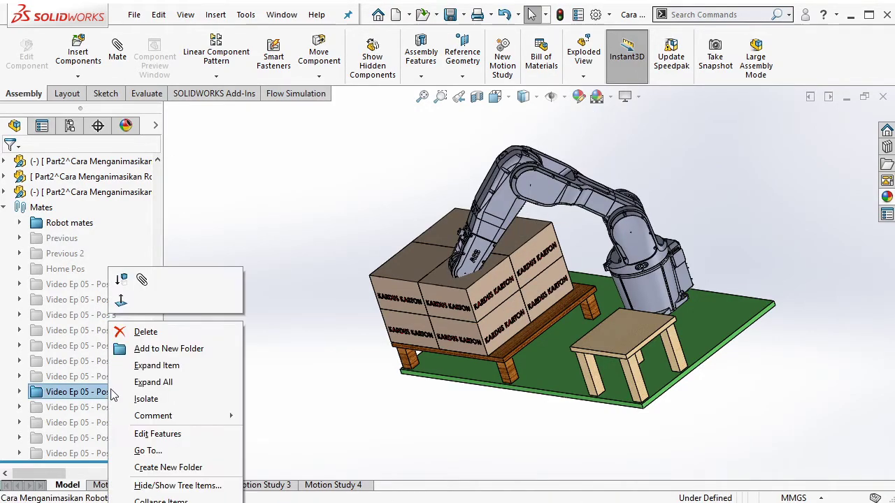
click(121, 279)
right_click(110, 408)
click(120, 280)
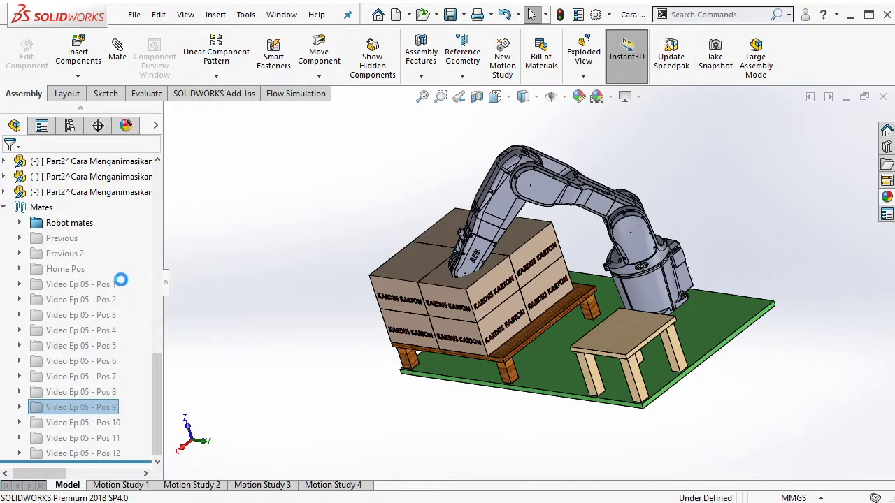
right_click(94, 409)
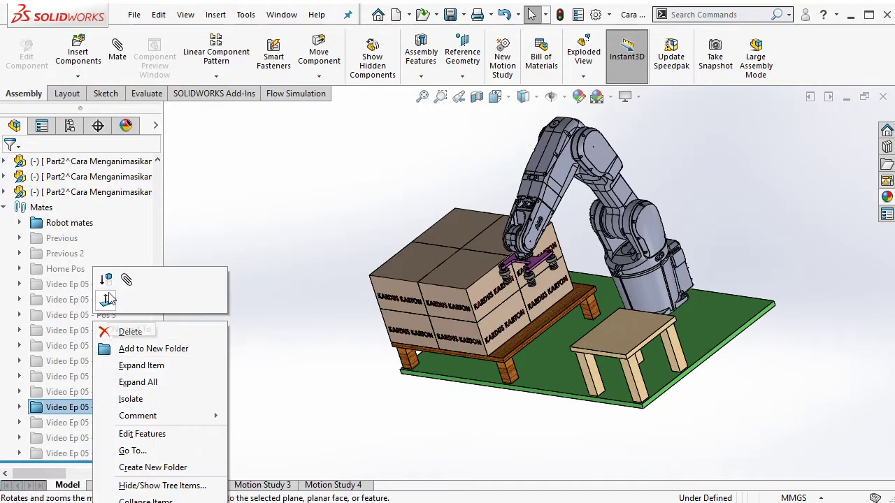
key(Escape)
right_click(110, 423)
click(120, 283)
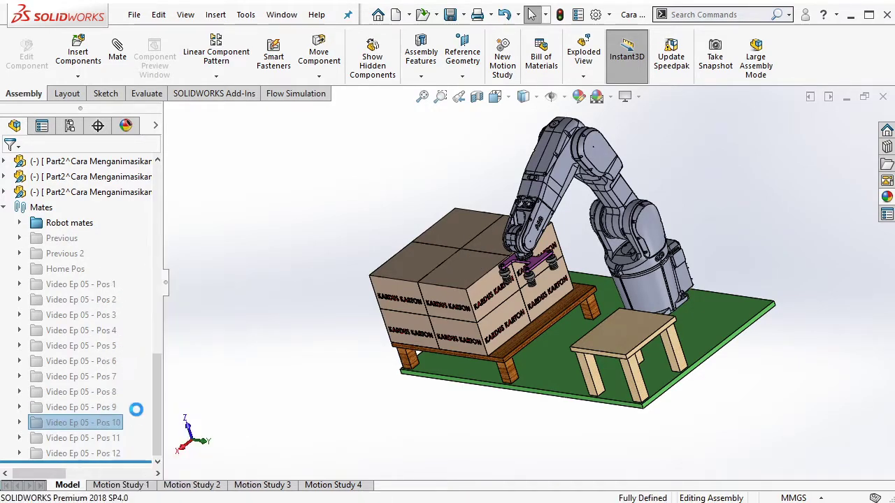
right_click(114, 423)
click(130, 285)
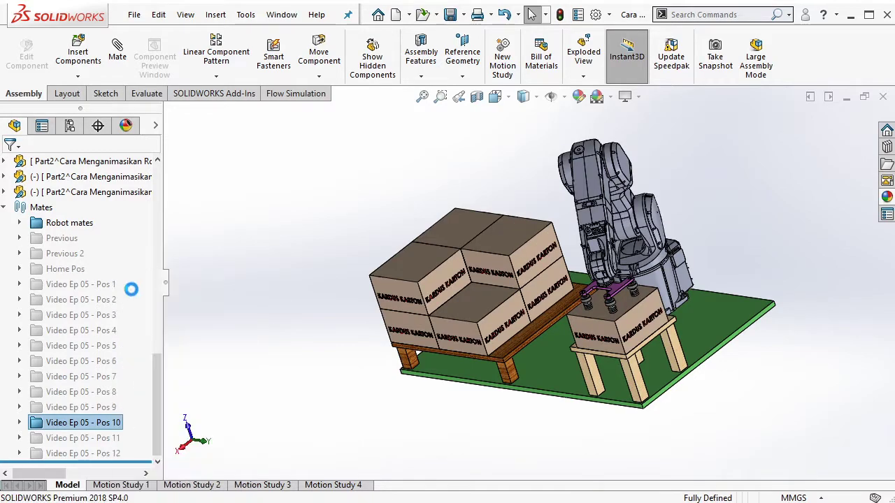
- Cycle through the Pos 11 and Pos 12 poses, suppressing each afterwards
right_click(114, 438)
click(135, 281)
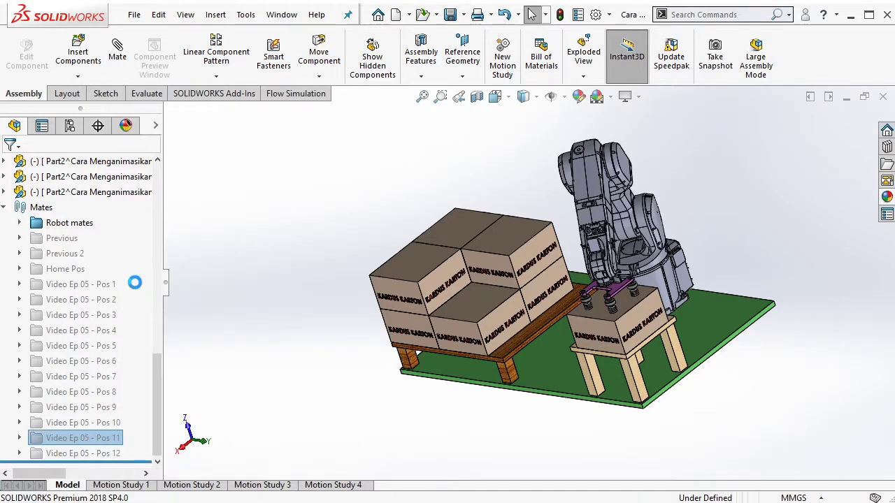
right_click(111, 438)
click(123, 283)
right_click(109, 453)
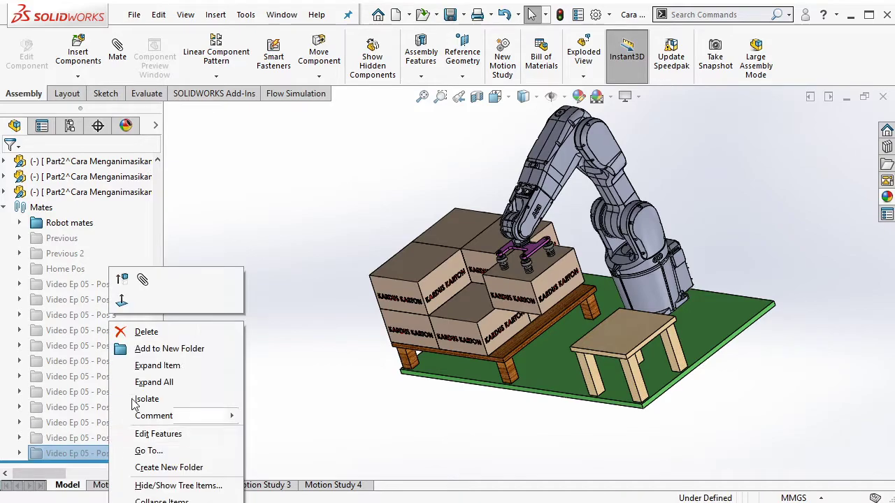
click(129, 280)
right_click(96, 453)
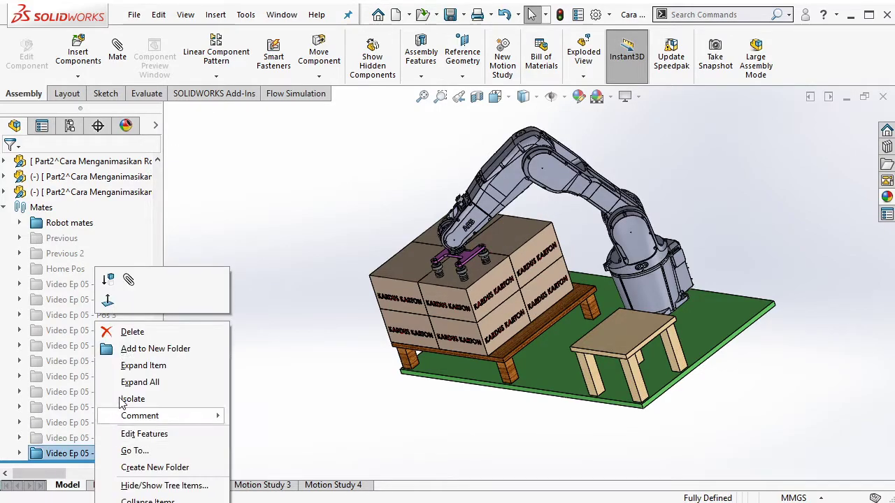
click(113, 281)
right_click(70, 269)
- Suppress the Home Pos mates after orbiting to a more frontal view
click(86, 226)
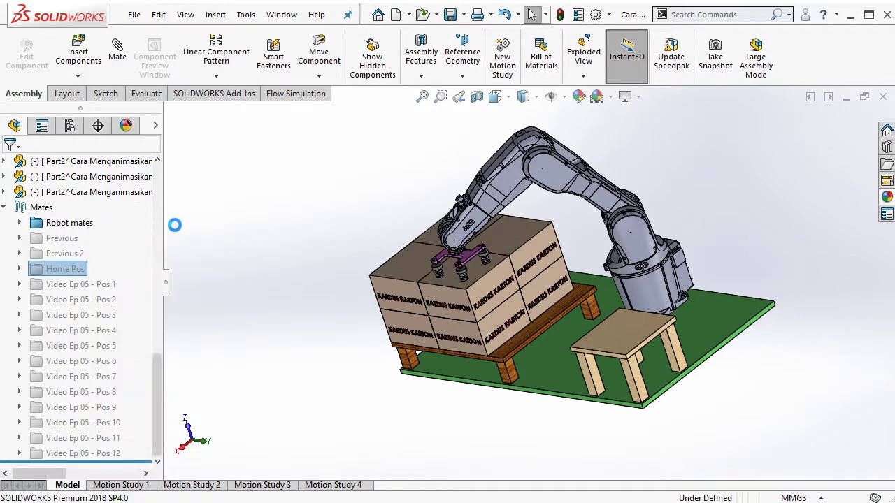
middle_drag(283, 254, 332, 269)
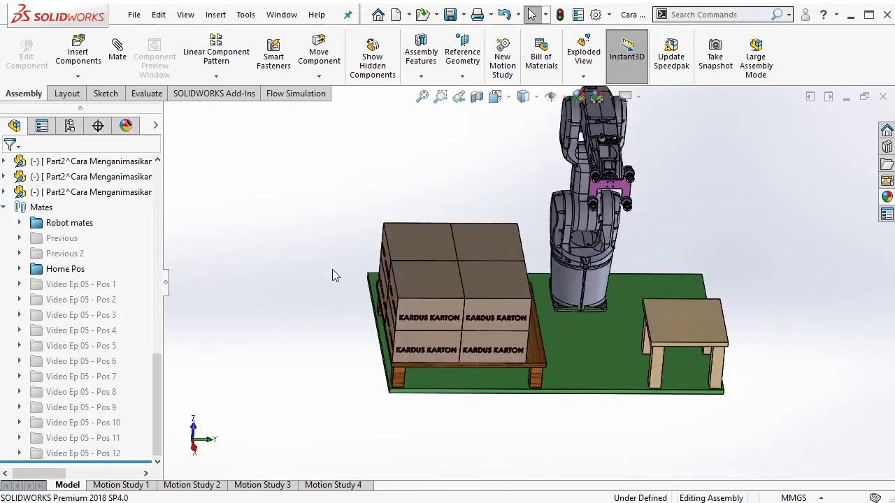
right_click(70, 269)
click(106, 225)
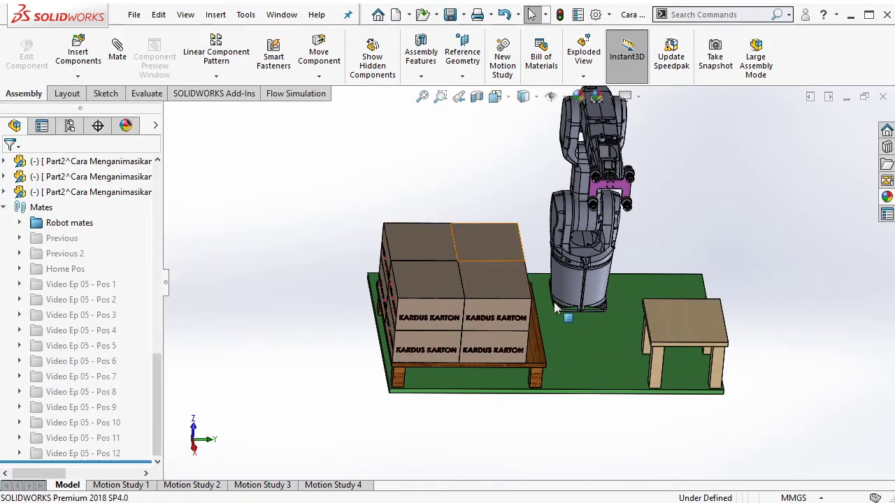
- Preview the Pos 1 and Pos 6 poses by unsuppressing, then re-suppressing each mate folder
right_click(104, 292)
click(137, 241)
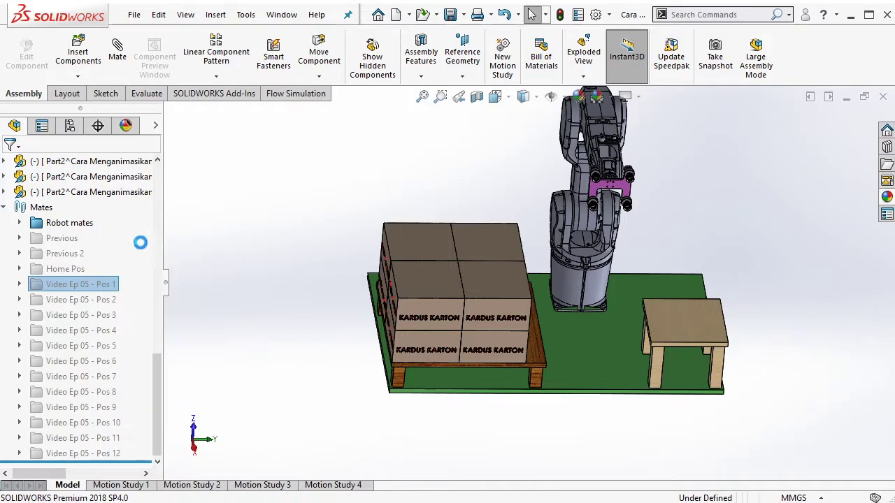
right_click(104, 284)
click(125, 239)
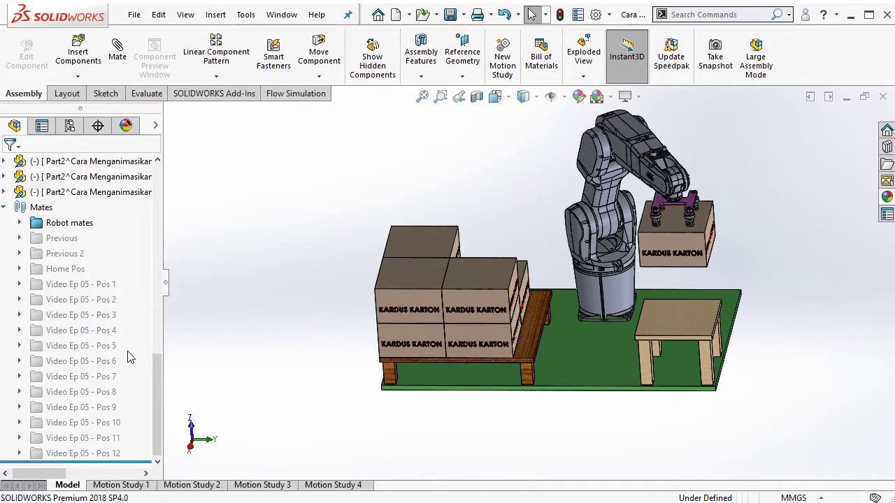
right_click(108, 363)
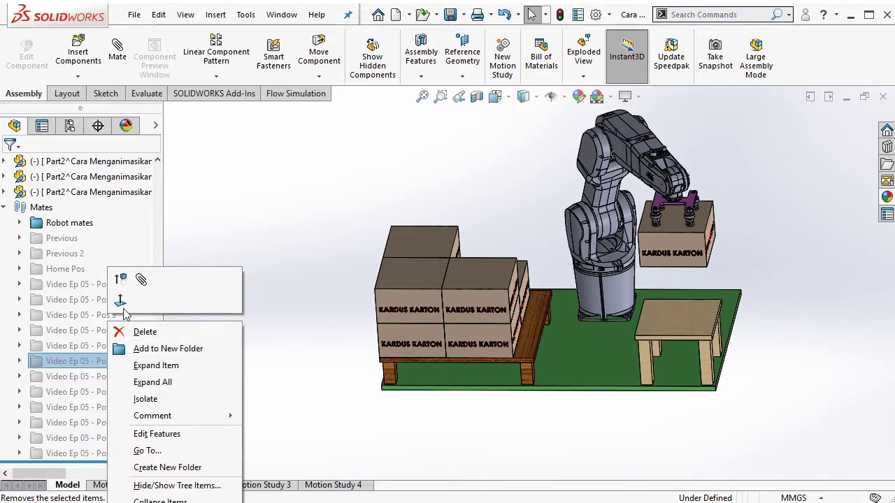
click(122, 280)
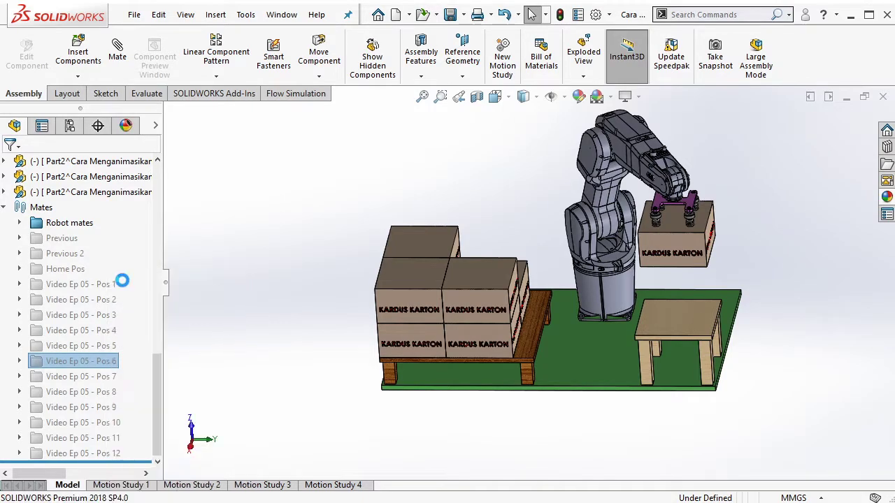
right_click(109, 365)
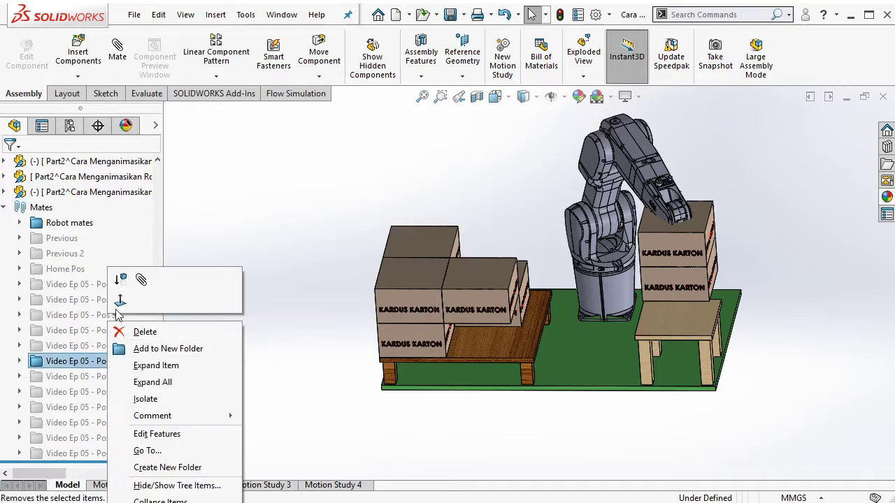
click(119, 286)
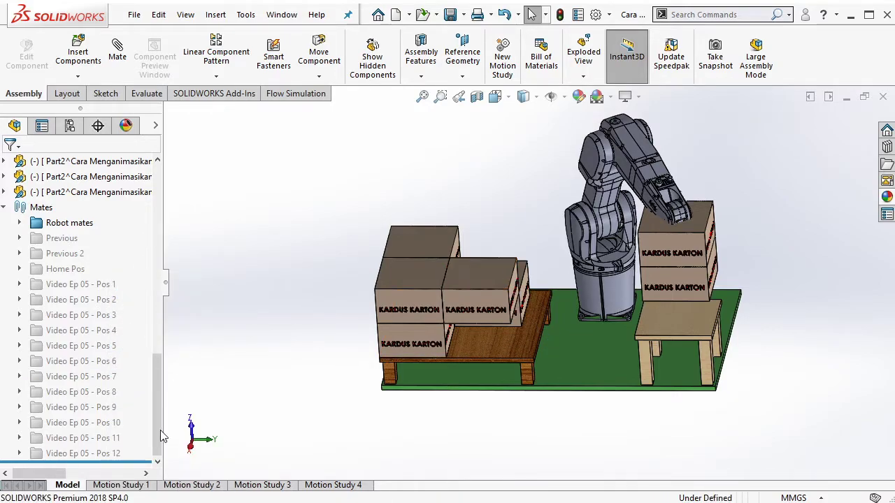
- Preview the Pos 9 and Pos 10 poses, re-suppressing each mate folder afterwards
right_click(112, 409)
click(126, 283)
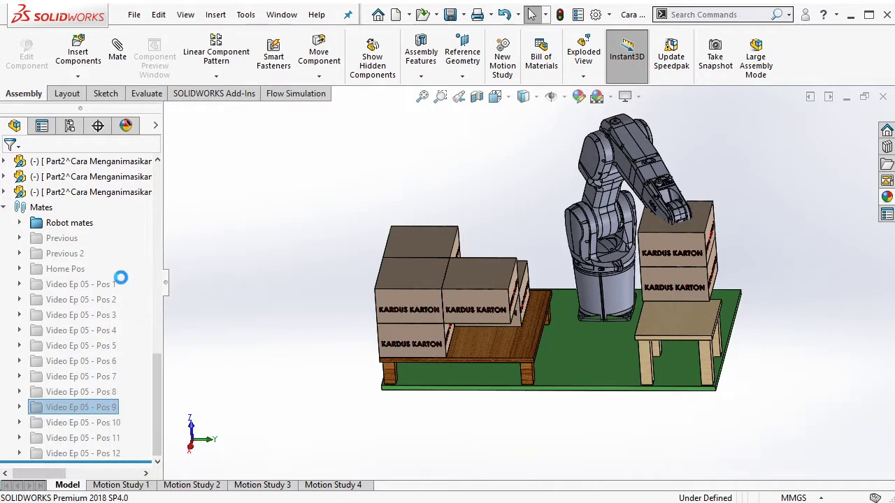
right_click(102, 411)
click(120, 283)
right_click(103, 425)
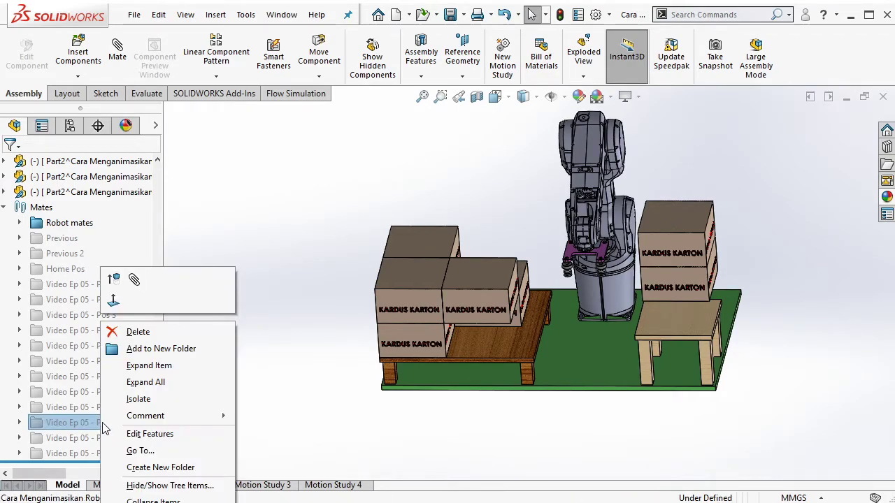
click(115, 282)
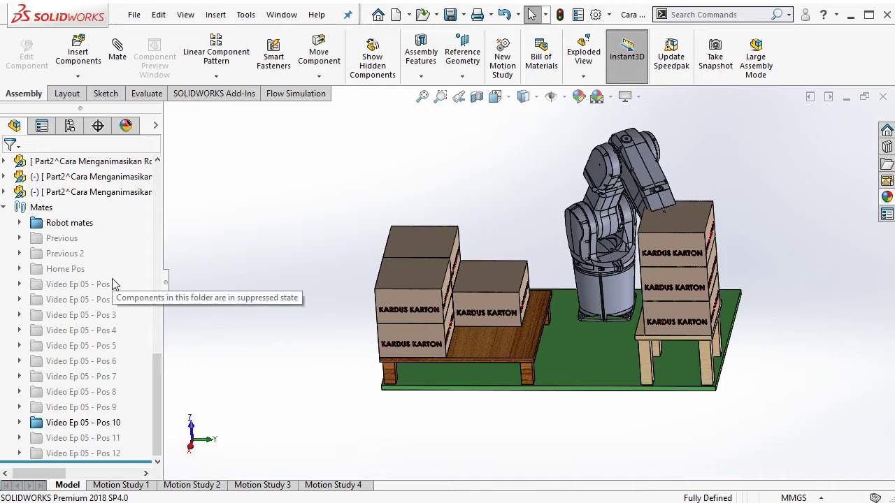
right_click(102, 423)
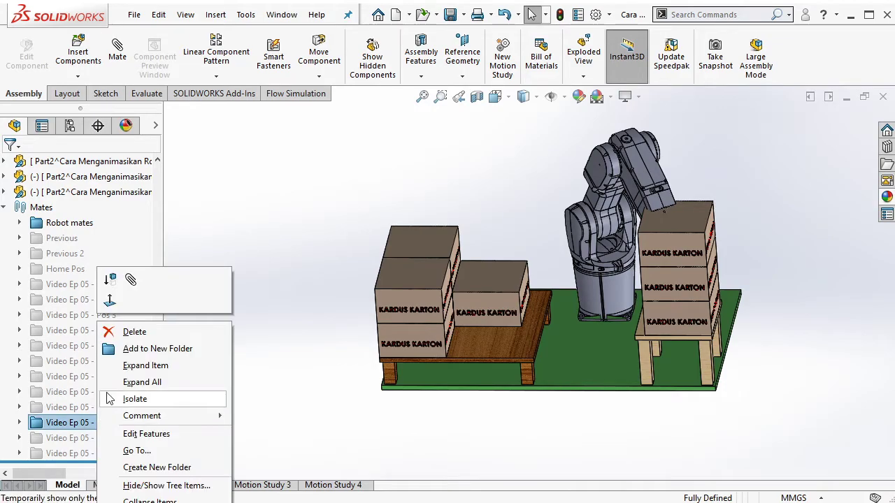
click(114, 281)
- Unsuppress Home Pos so the robot returns upright, orbiting around the box stacks to check
scroll(701, 277, down, 3)
middle_drag(701, 277, 640, 293)
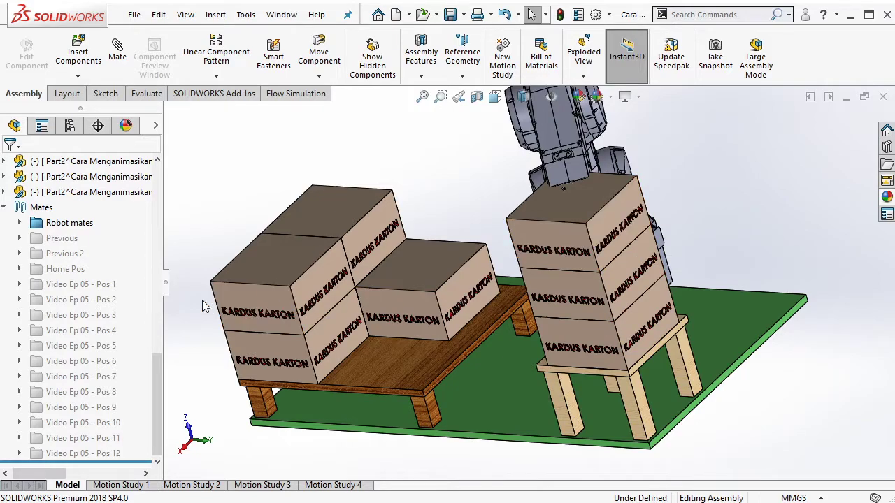
scroll(626, 257, up, 3)
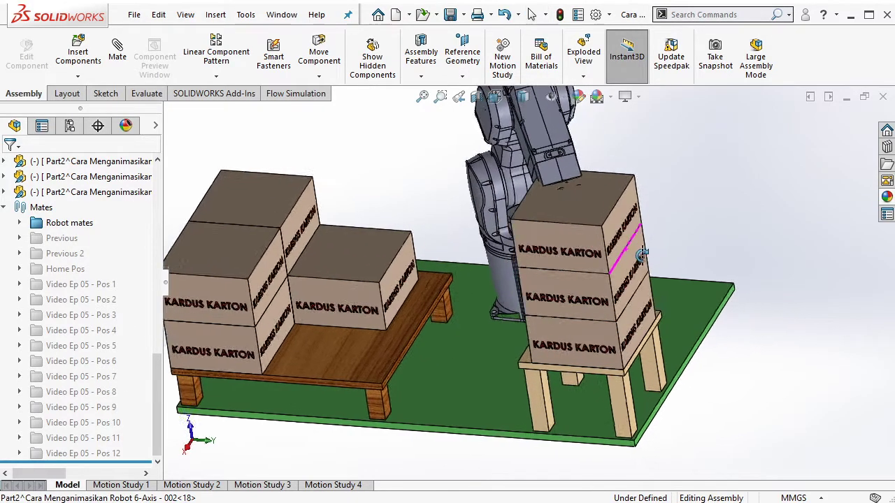
middle_drag(626, 257, 549, 267)
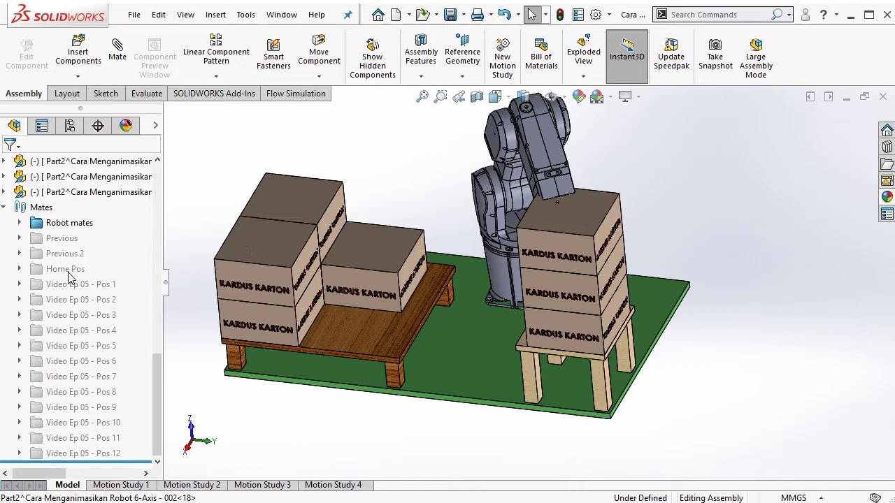
right_click(68, 274)
click(81, 231)
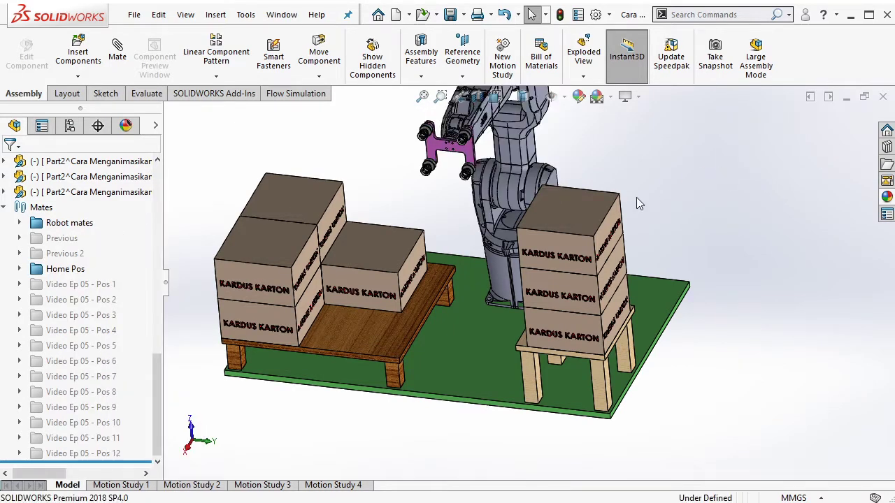
scroll(636, 217, up, 2)
middle_drag(470, 292, 468, 257)
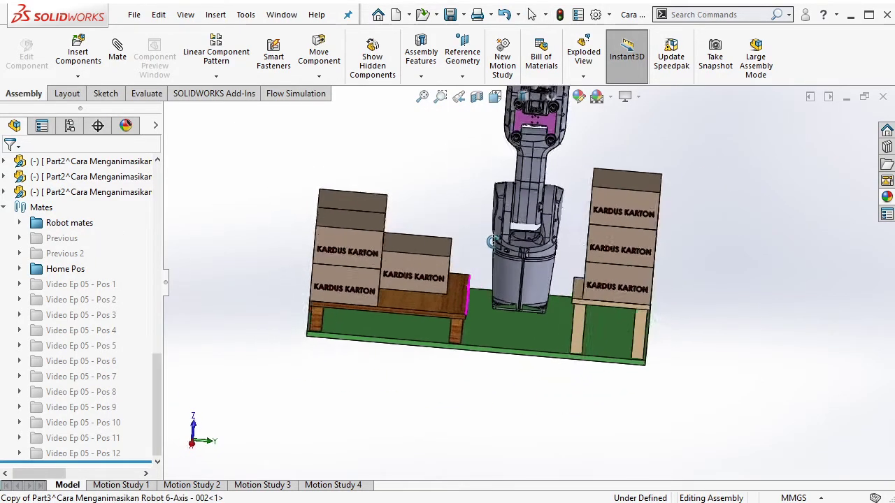
middle_drag(594, 201, 585, 180)
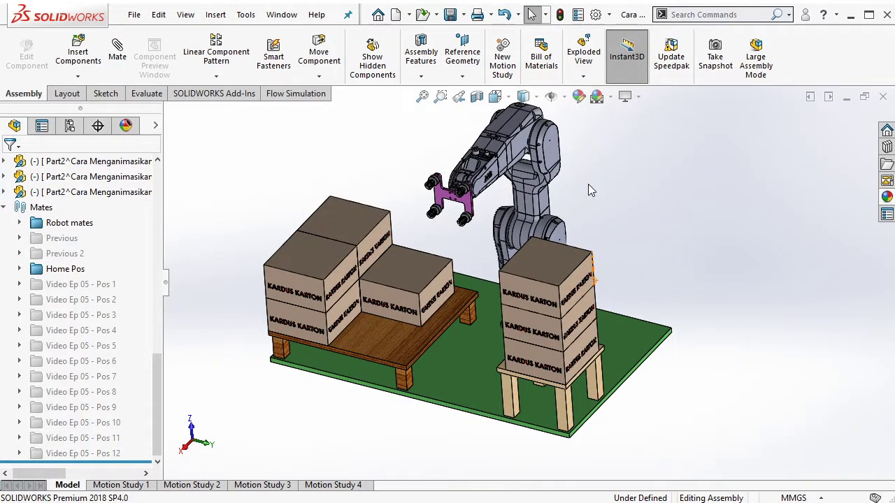
mouse_move(597, 186)
middle_down()
mouse_move(595, 200)
mouse_move(636, 203)
mouse_move(544, 245)
mouse_move(705, 296)
mouse_move(650, 188)
mouse_move(613, 200)
mouse_move(607, 218)
mouse_move(622, 200)
mouse_move(622, 210)
middle_up()
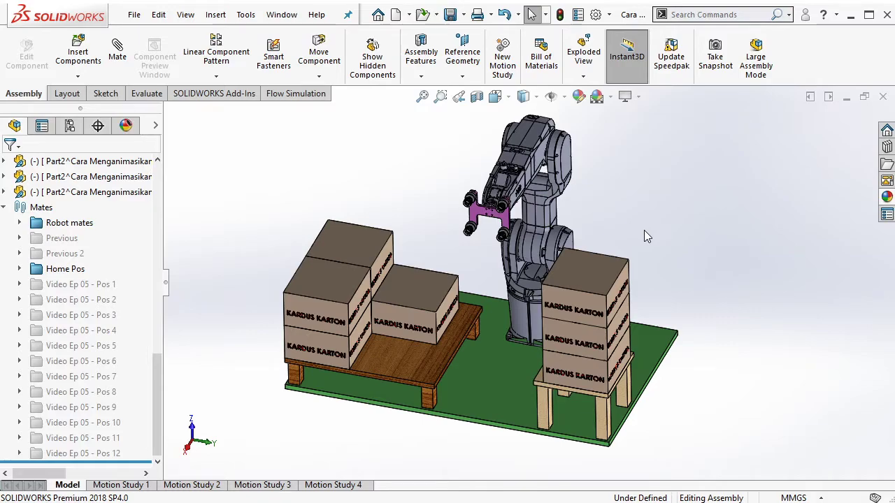
- Suppress Home Pos, create Motion Study 5 and zoom the timeline to finer spacing
right_click(79, 272)
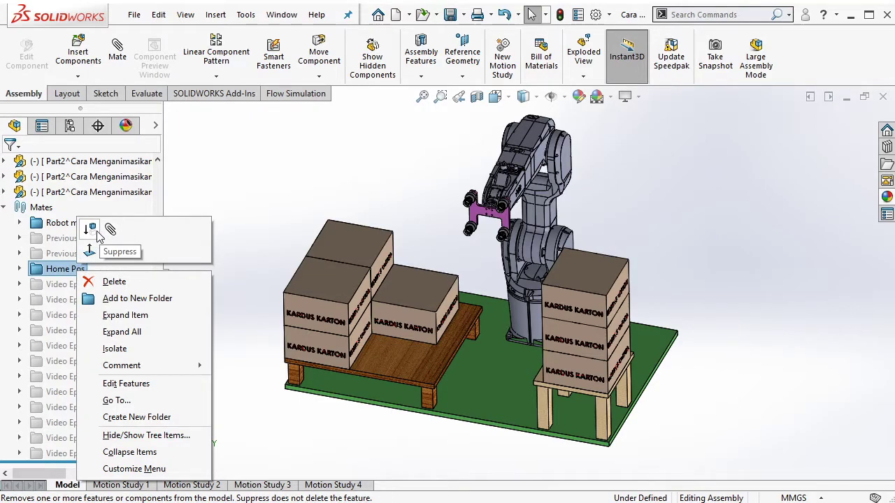
click(92, 230)
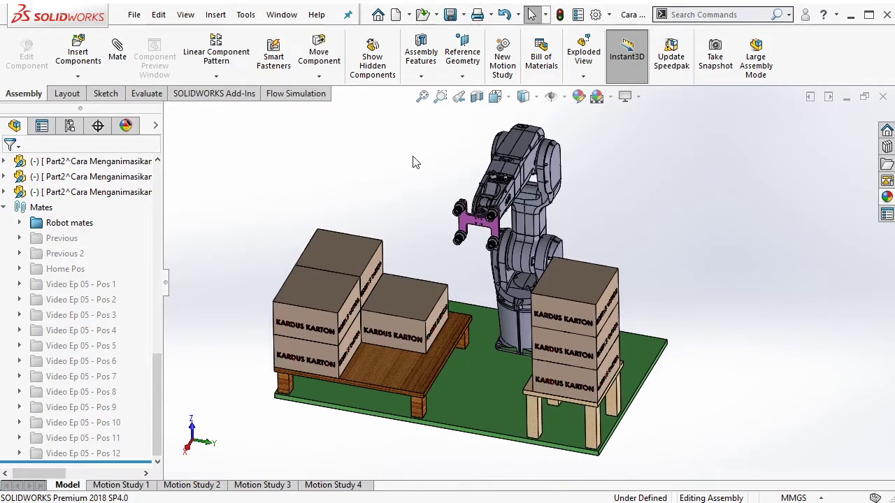
click(502, 66)
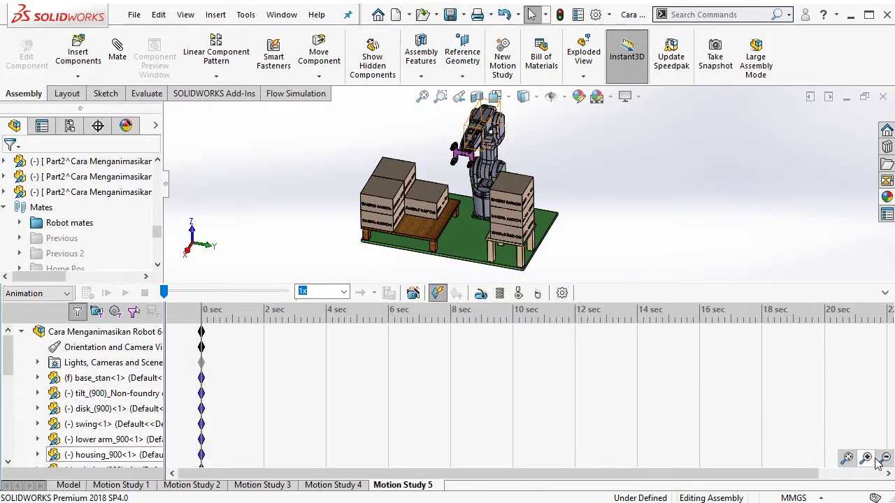
click(871, 459)
click(871, 459)
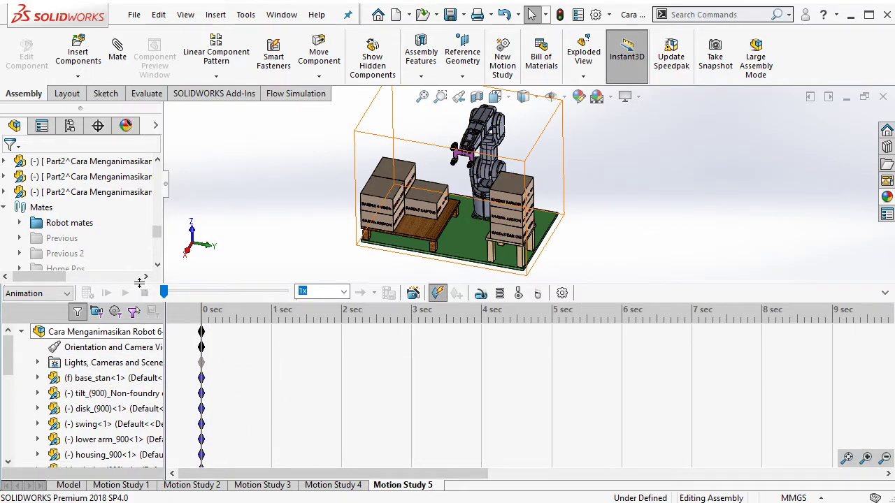
- Enlarge the model view and drag the study's end key to 1.5 seconds
drag(140, 291, 145, 320)
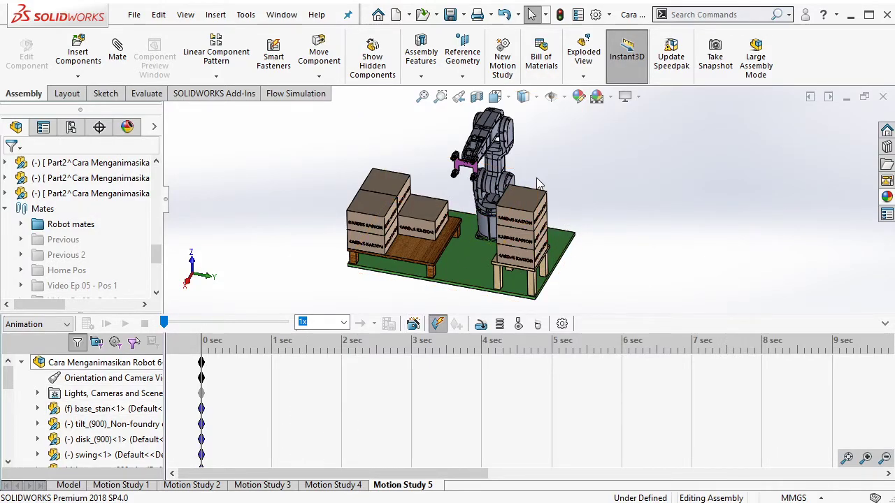
scroll(503, 180, down, 3)
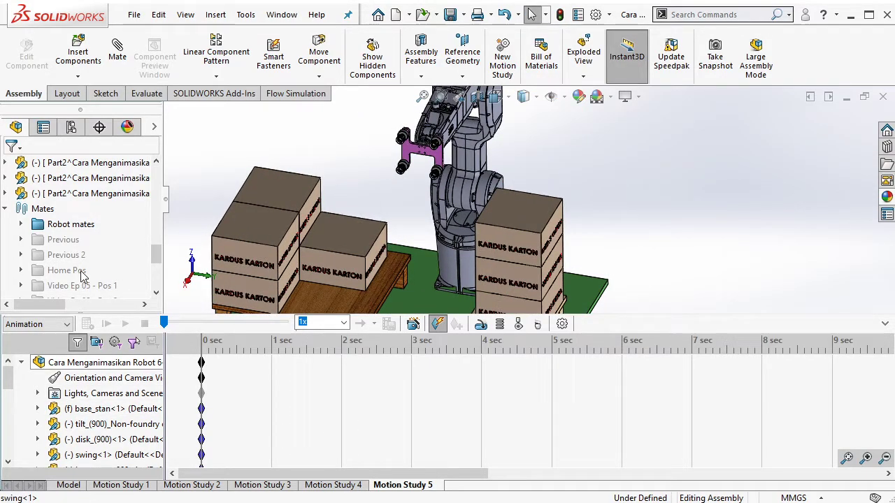
scroll(98, 272, down, 1)
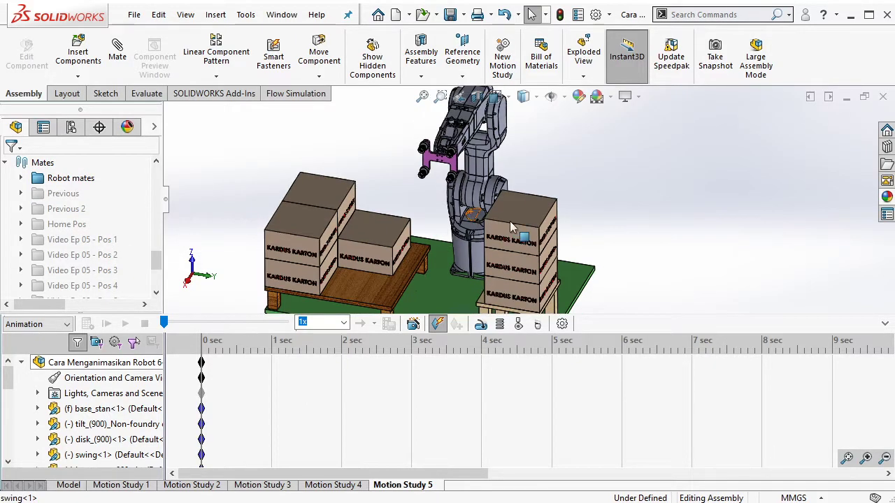
mouse_move(204, 364)
mouse_down()
mouse_move(311, 384)
mouse_move(203, 363)
mouse_move(306, 363)
mouse_up()
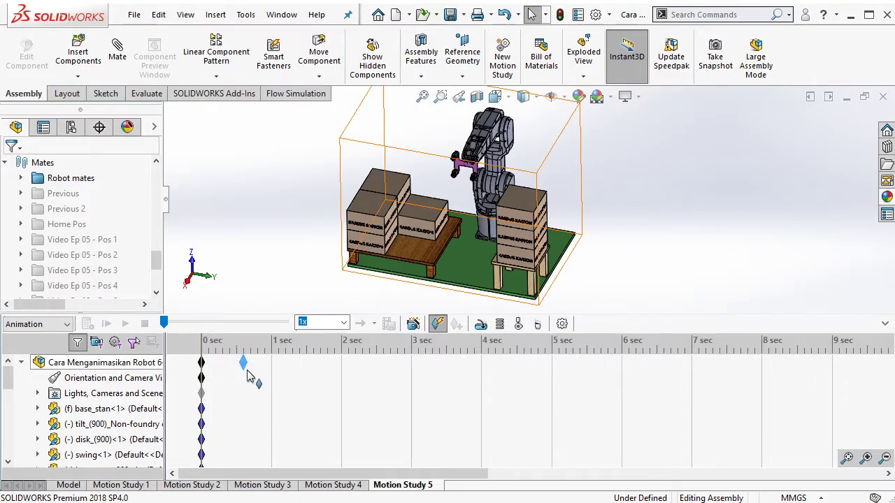
- At 1.5 s, unsuppress Video Ep 05 - Pos 1 and key all components
click(308, 386)
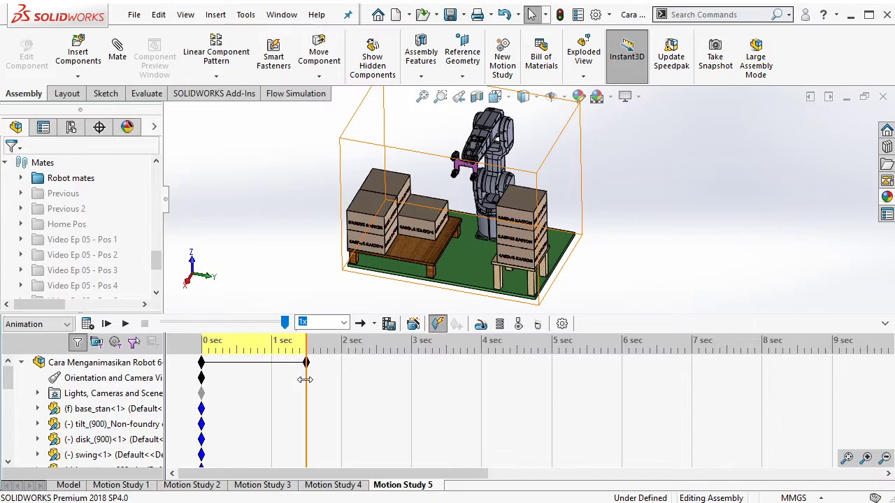
right_click(110, 239)
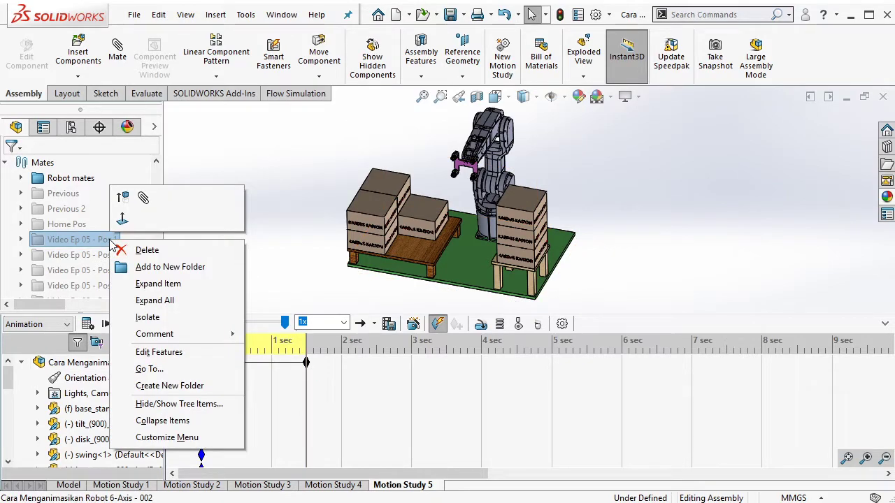
click(124, 200)
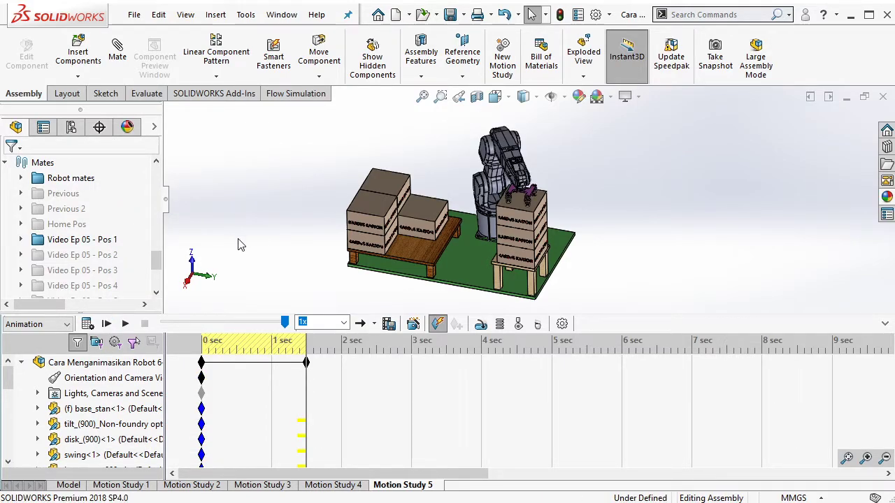
key(ctrl+a)
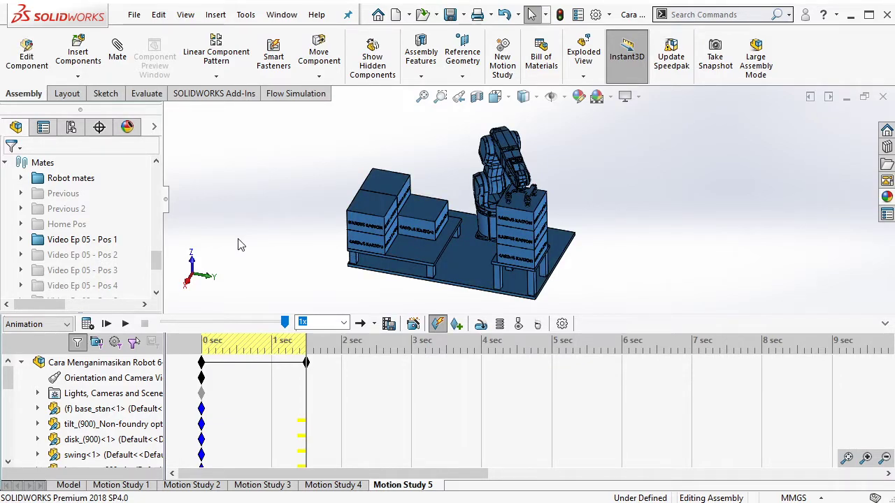
click(458, 326)
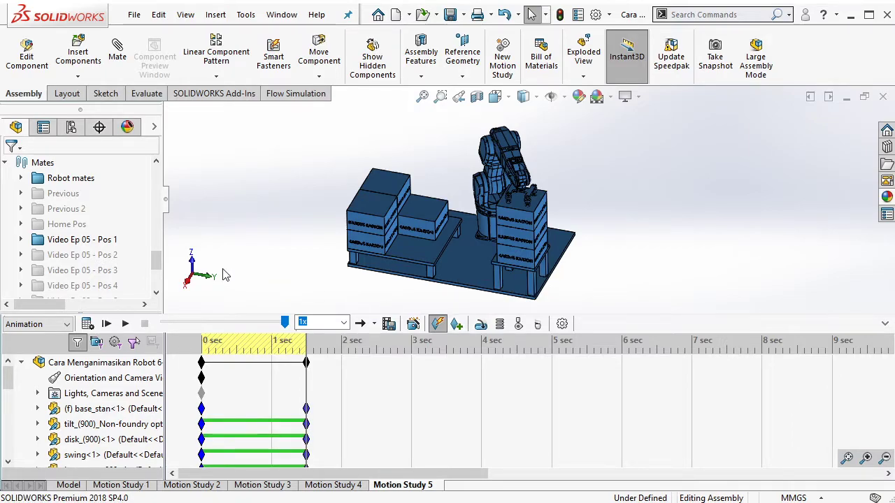
- Suppress Video Ep 05 - Pos 1 again, then calculate and play back the study
right_click(107, 242)
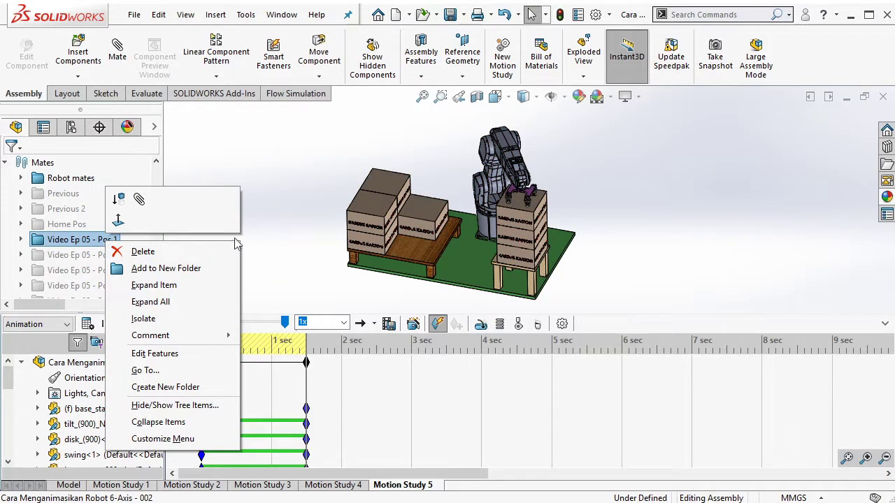
key(Escape)
right_click(98, 244)
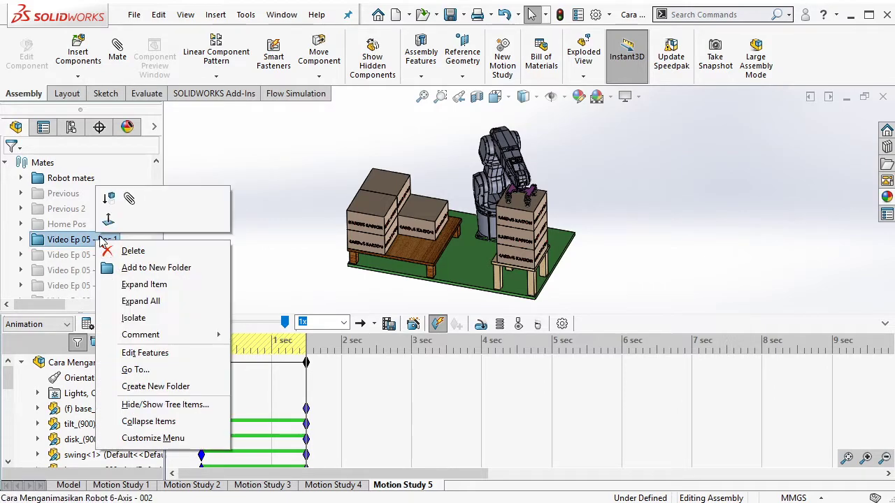
click(117, 203)
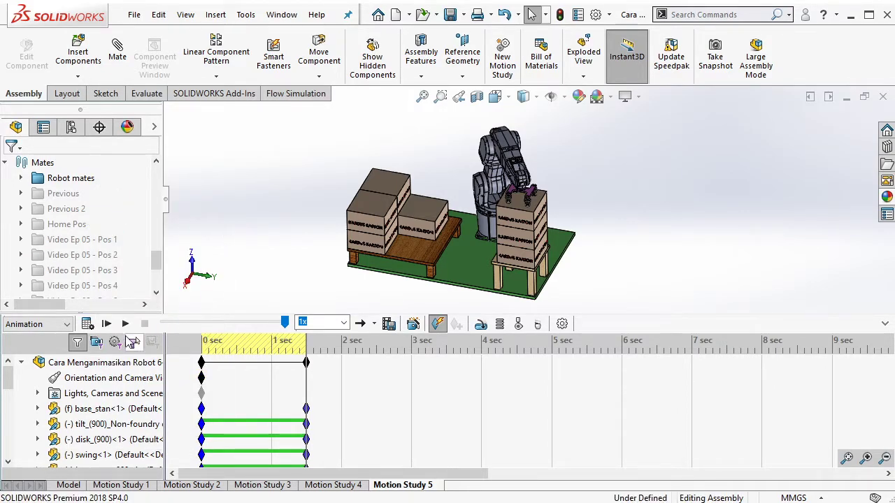
click(88, 323)
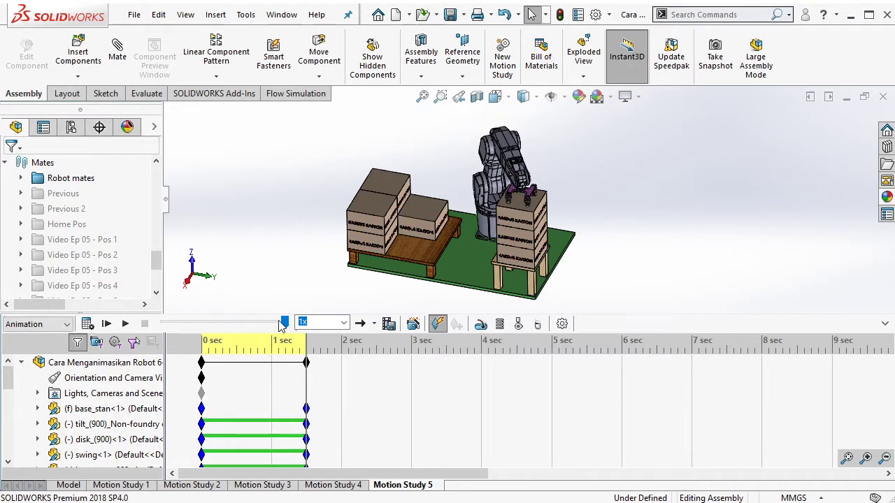
click(87, 323)
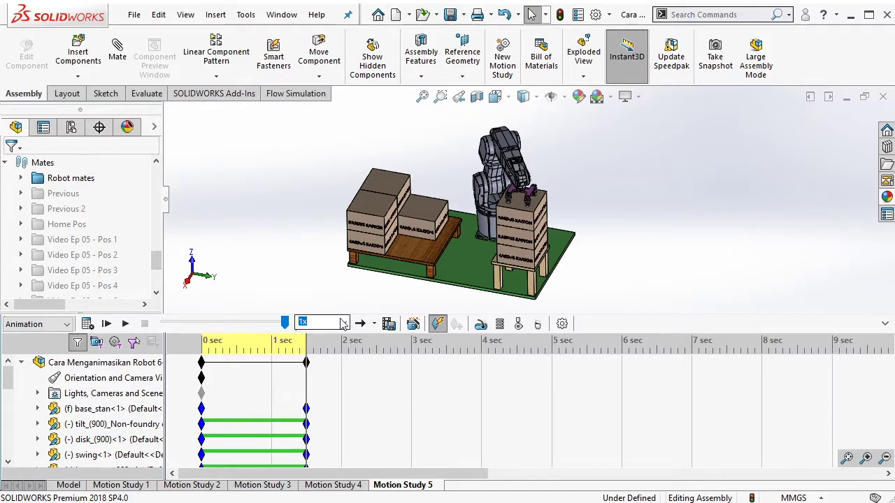
- Drag the study's end key out to about 2 seconds
click(326, 368)
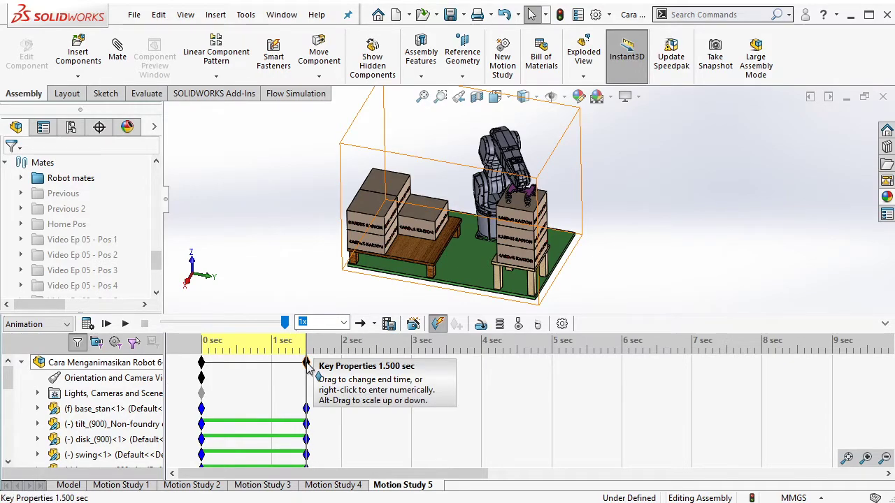
mouse_move(306, 363)
mouse_down()
mouse_move(339, 372)
mouse_move(308, 366)
mouse_up()
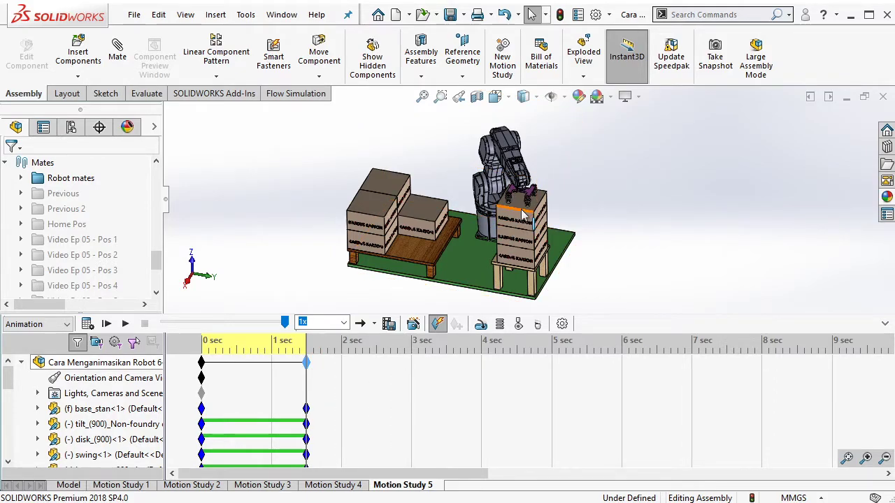
scroll(505, 199, down, 2)
scroll(505, 199, down, 5)
scroll(508, 202, down, 2)
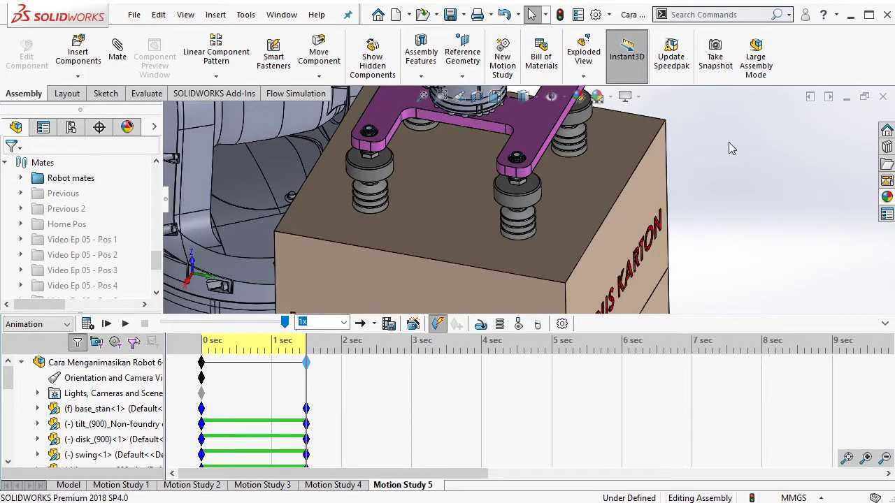
scroll(531, 192, up, 1)
scroll(552, 182, up, 1)
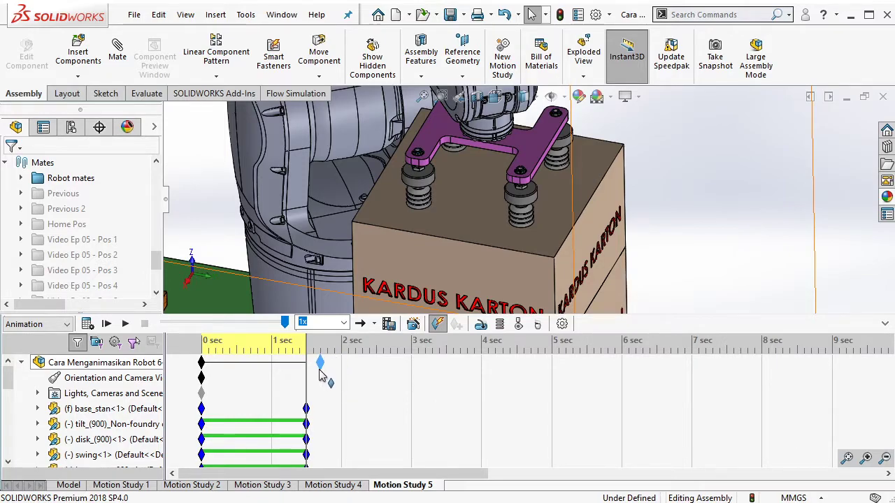
mouse_move(306, 362)
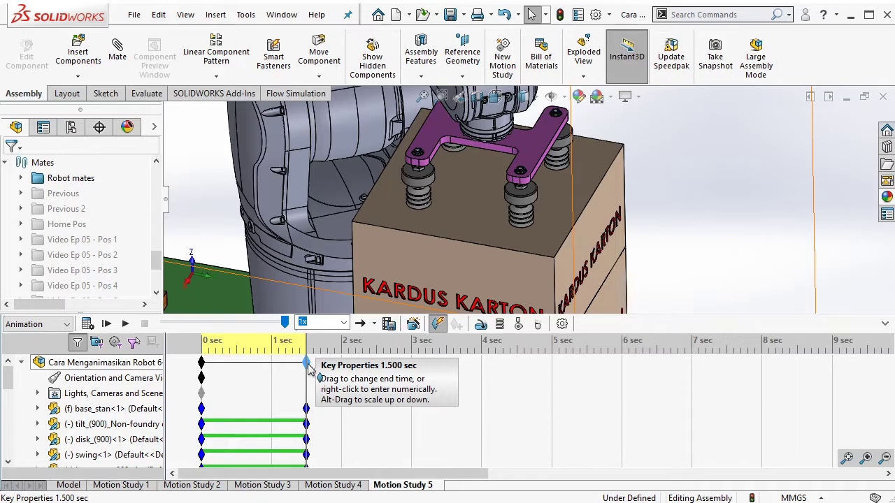
drag(307, 368, 344, 378)
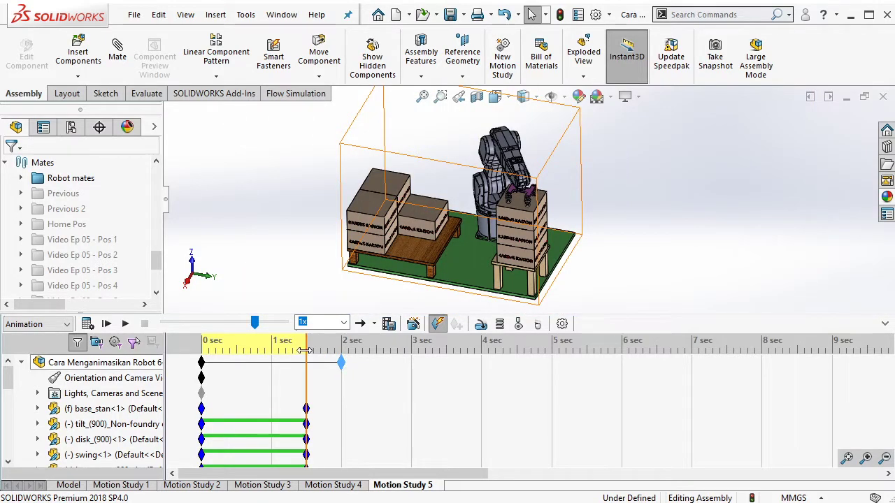
- Paste the 1.5 s Pos 1 keys at 2 seconds and move the end key to 3 seconds
click(342, 387)
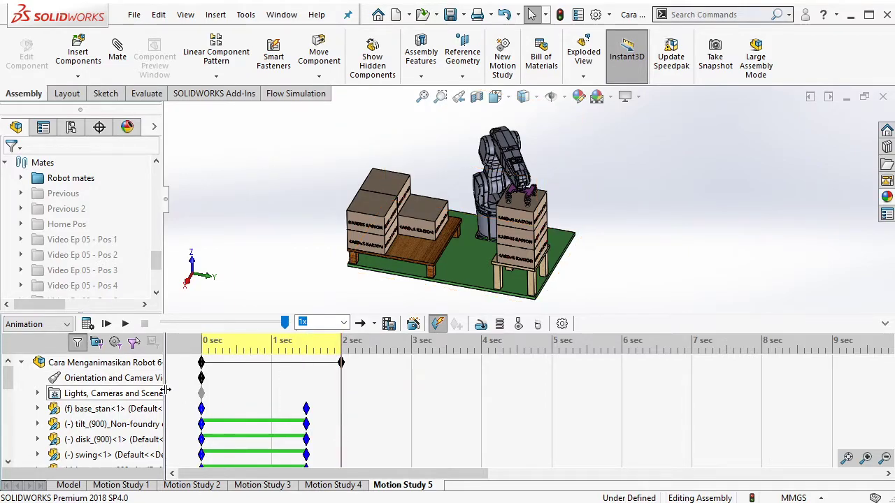
drag(11, 383, 10, 448)
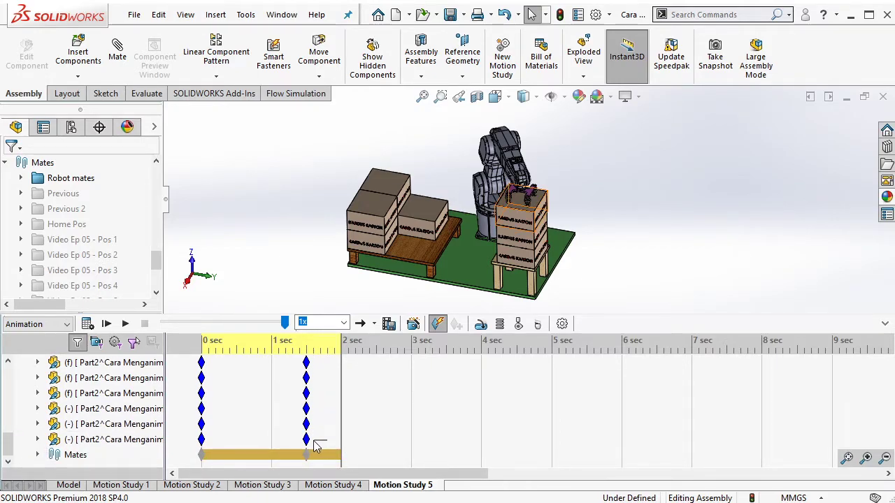
mouse_move(326, 451)
mouse_down()
mouse_move(286, 335)
mouse_move(289, 396)
mouse_up()
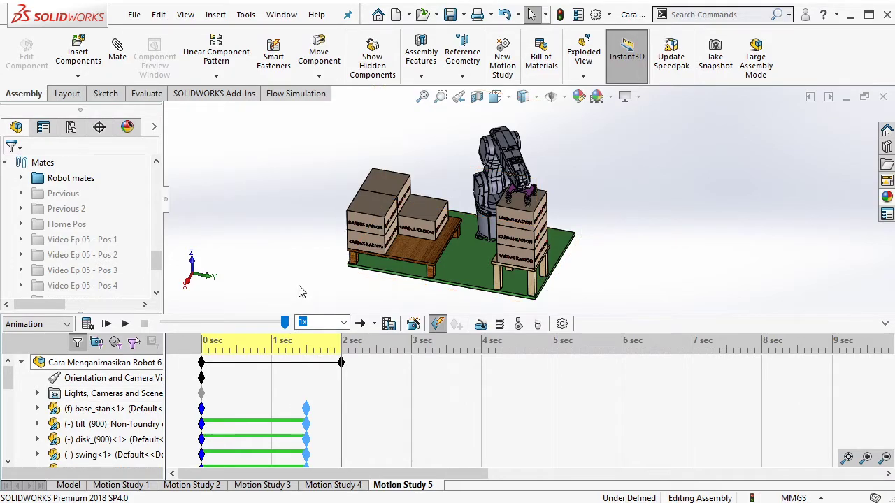
key(ctrl+v)
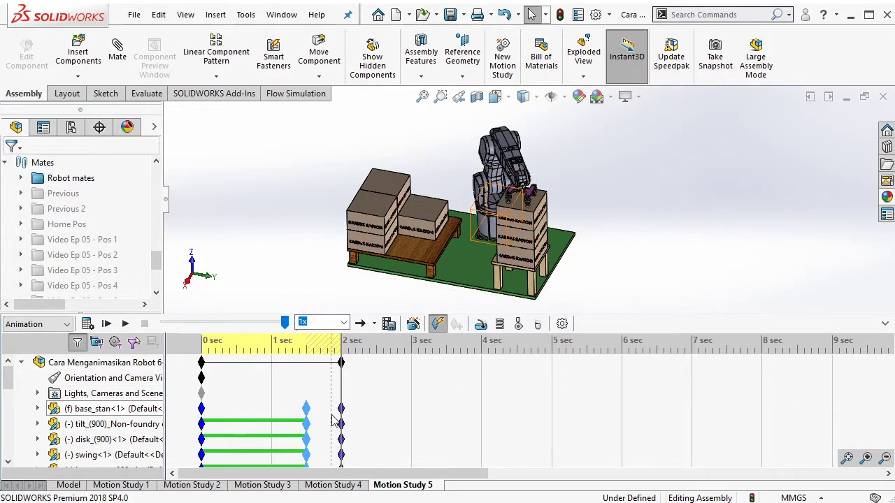
scroll(301, 377, down, 1)
scroll(335, 419, up, 1)
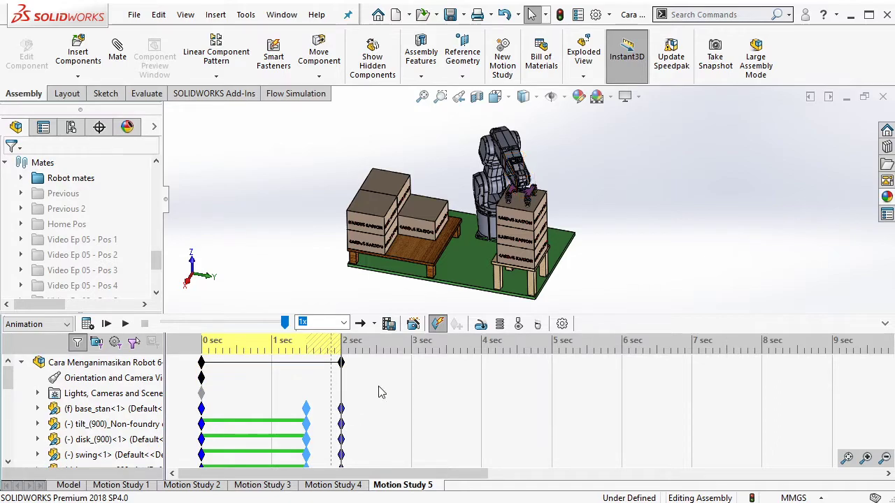
scroll(550, 190, down, 2)
key(Escape)
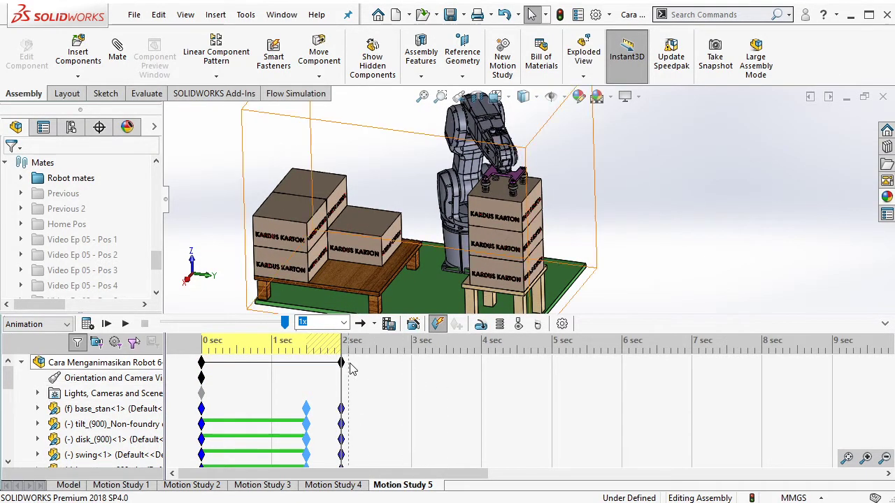
mouse_move(341, 362)
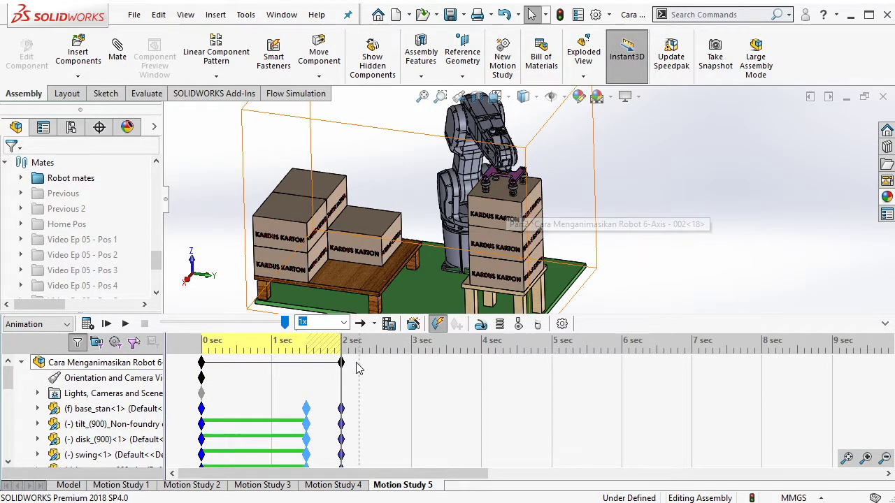
drag(342, 363, 410, 363)
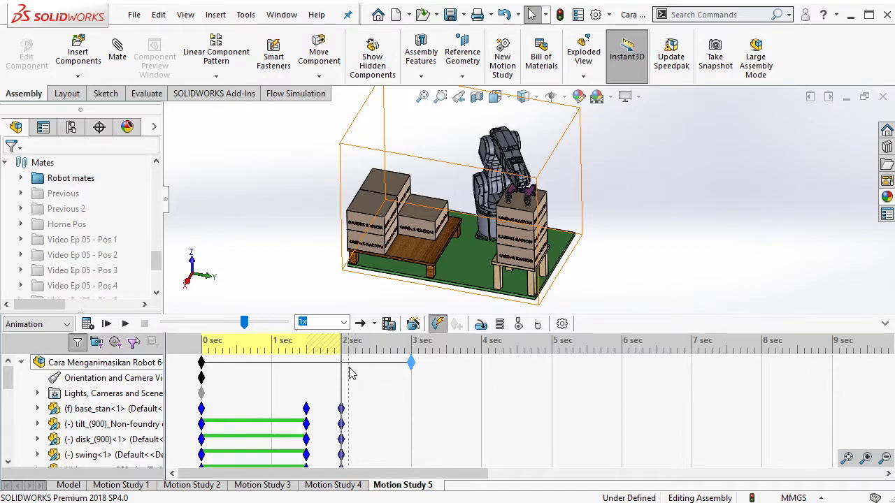
- At 3 s, unsuppress Video Ep 05 - Pos 2 and key all components
click(413, 381)
click(253, 283)
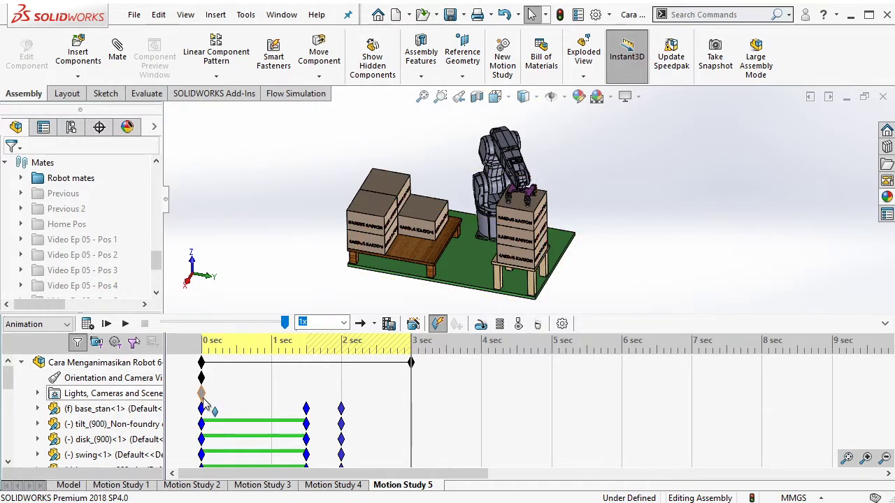
right_click(103, 256)
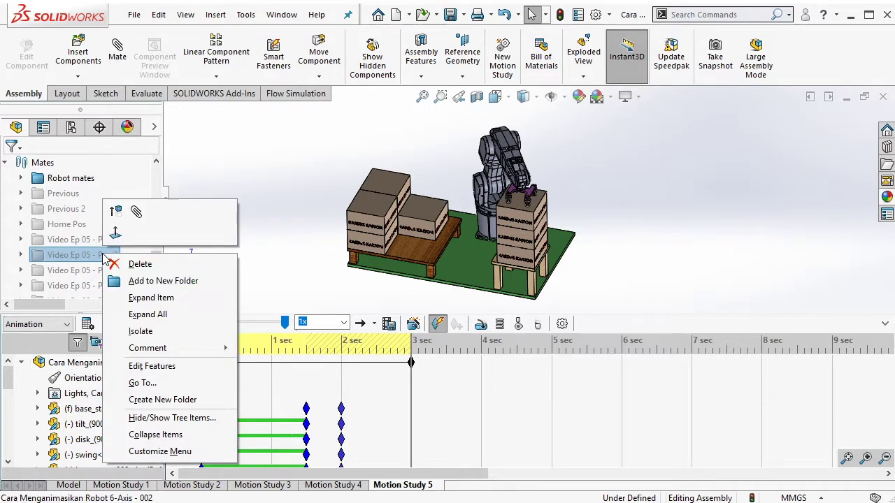
click(116, 212)
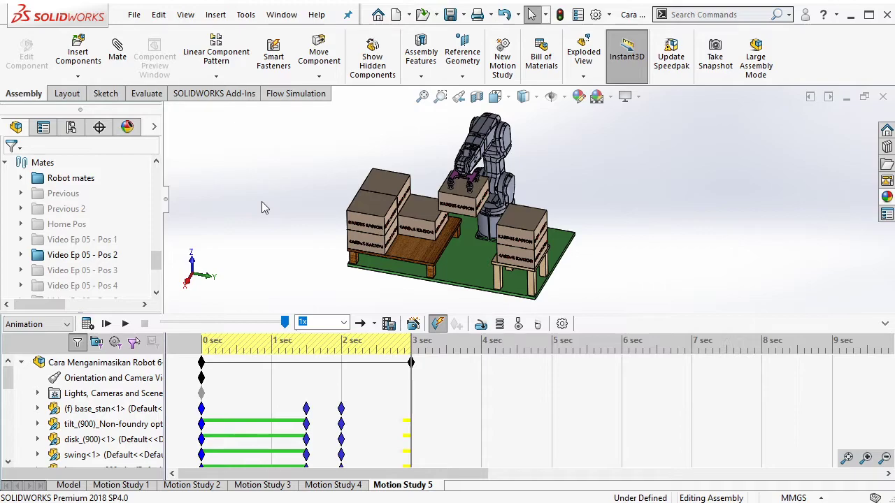
key(ctrl+a)
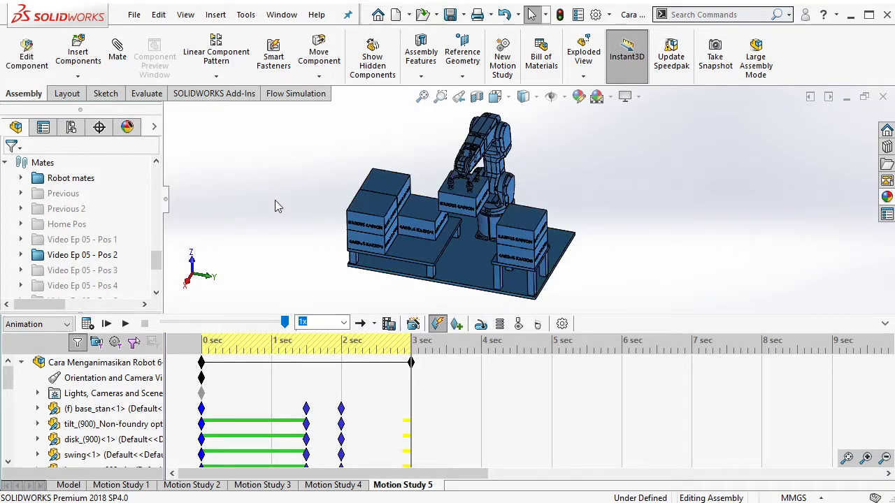
click(455, 326)
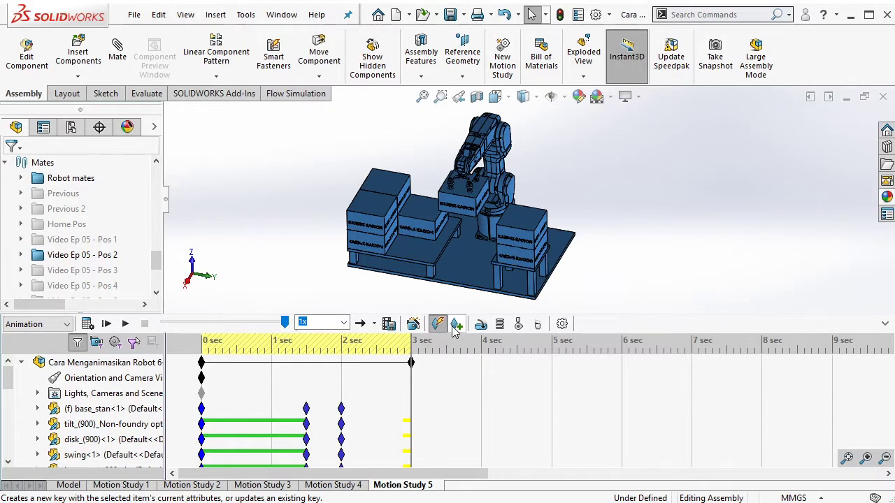
- Re-suppress Pos 2, calculate, and drag the study end key to 5 seconds
right_click(101, 257)
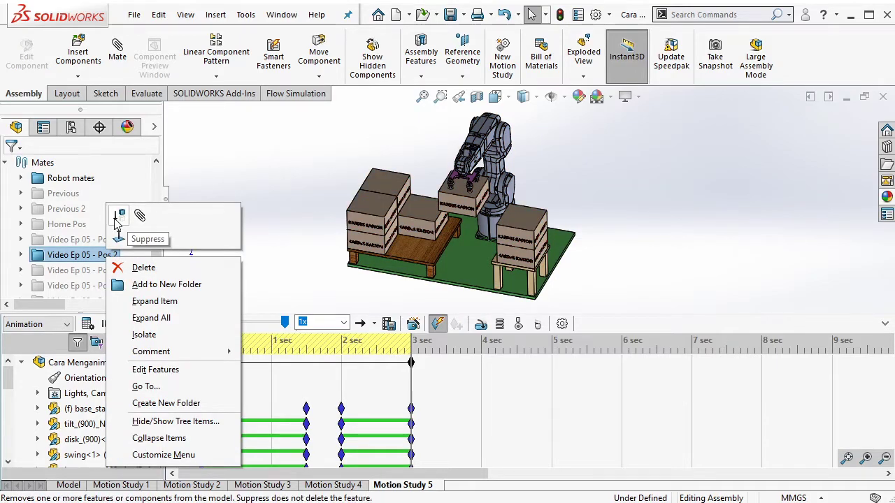
click(259, 238)
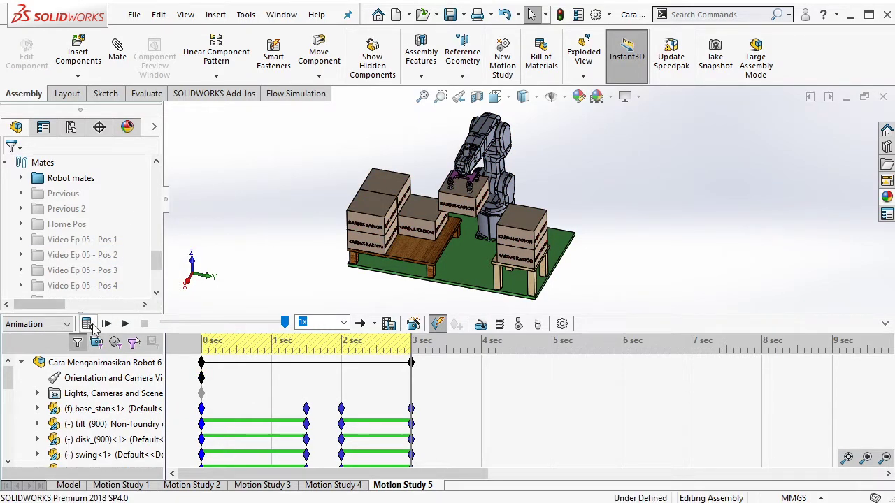
click(91, 328)
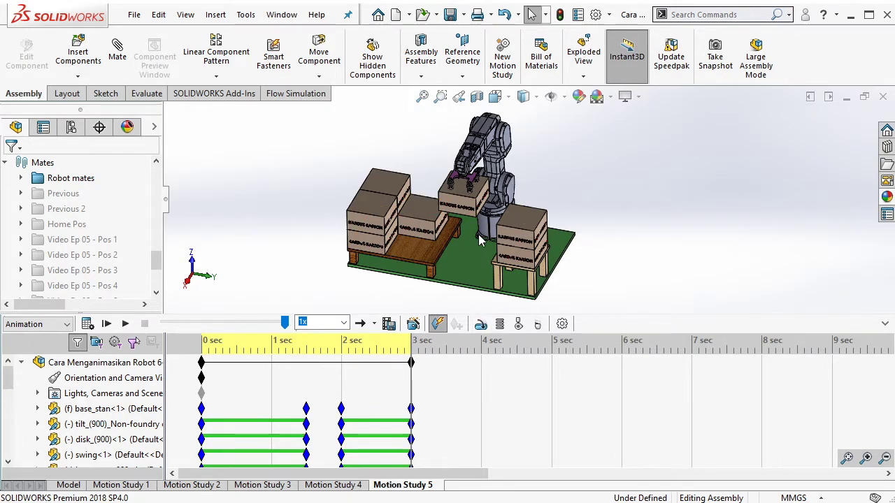
click(411, 363)
drag(415, 370, 430, 364)
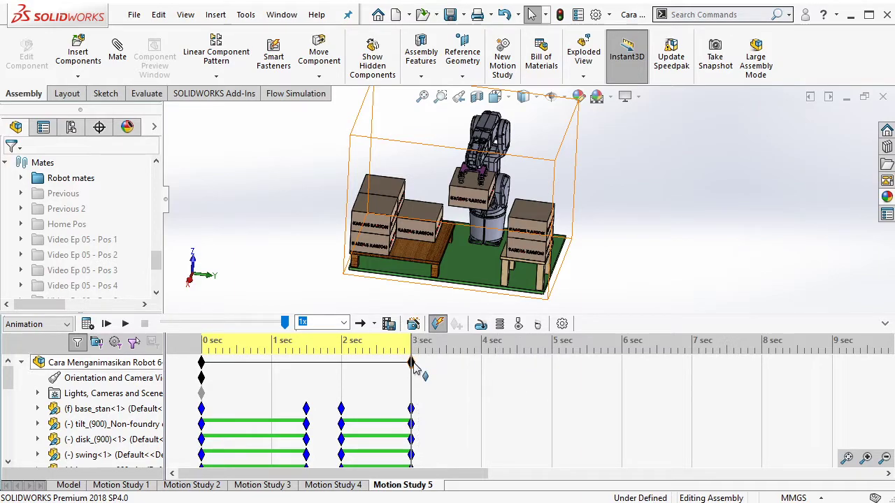
drag(411, 362, 552, 371)
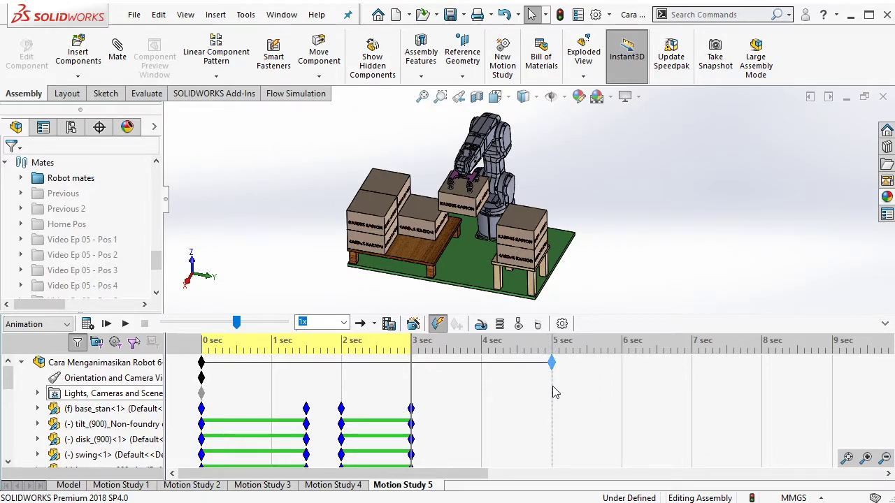
click(552, 386)
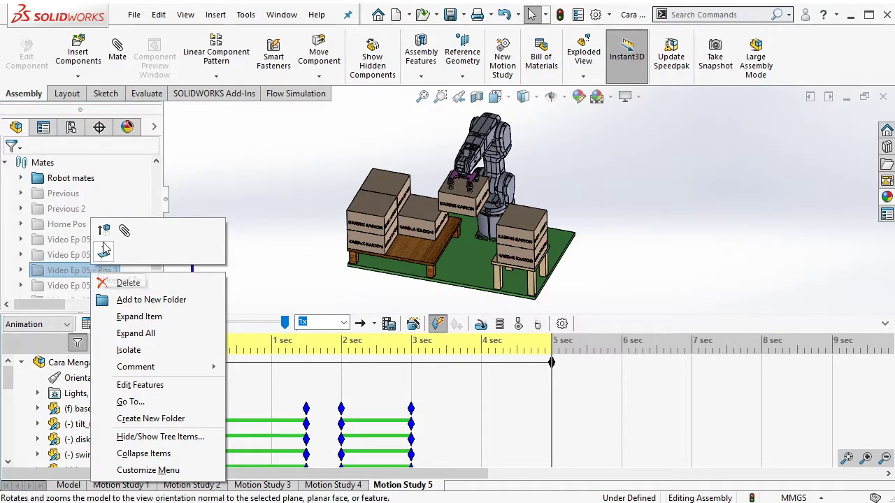
- Unsuppress Video Ep 05 - Pos 3, key all components at 5 s, re-suppress, and calculate
click(125, 231)
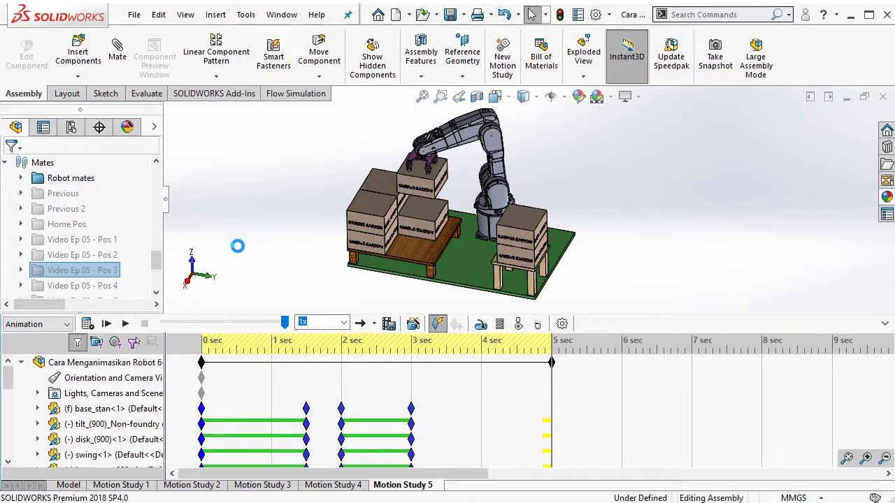
mouse_move(238, 253)
middle_down()
mouse_move(458, 187)
mouse_move(458, 213)
middle_up()
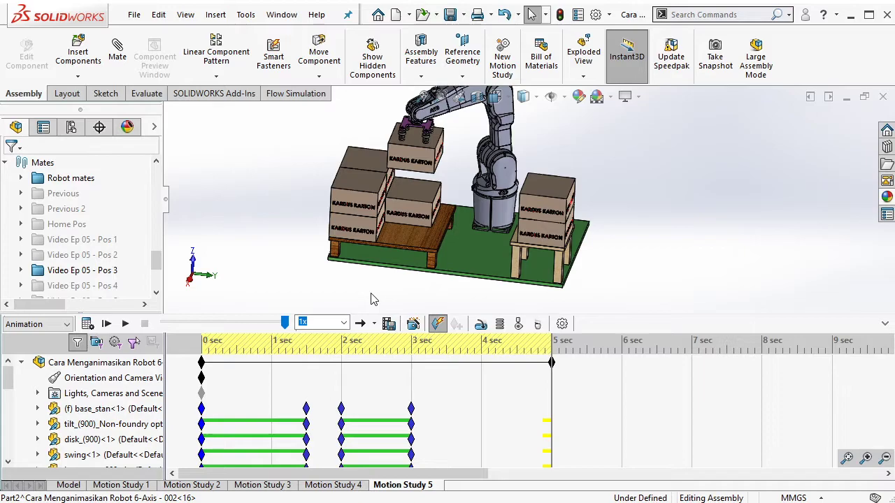
key(ctrl+a)
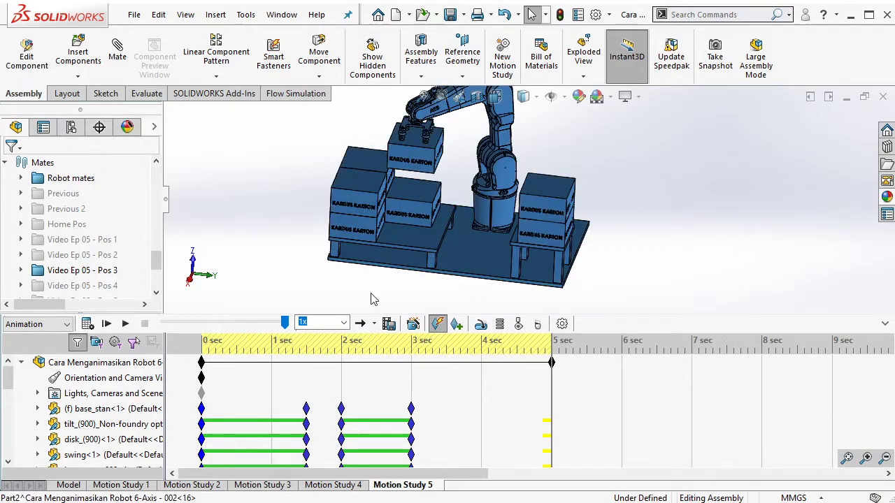
click(455, 324)
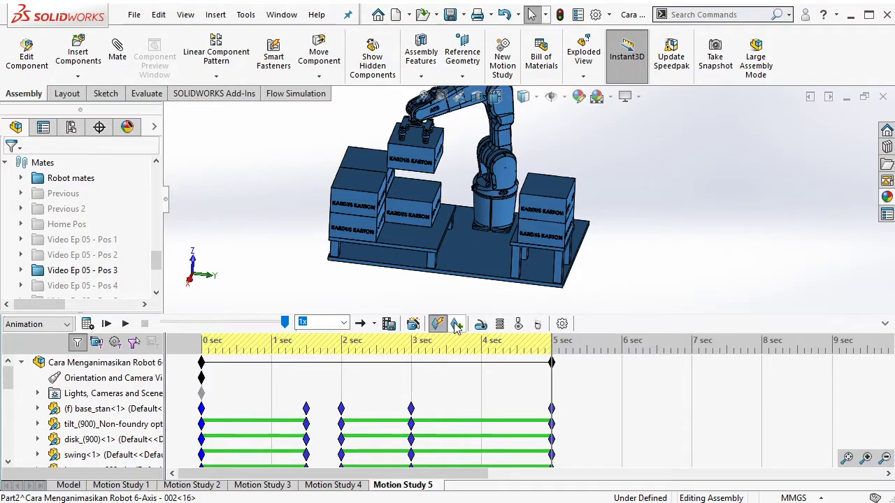
right_click(99, 274)
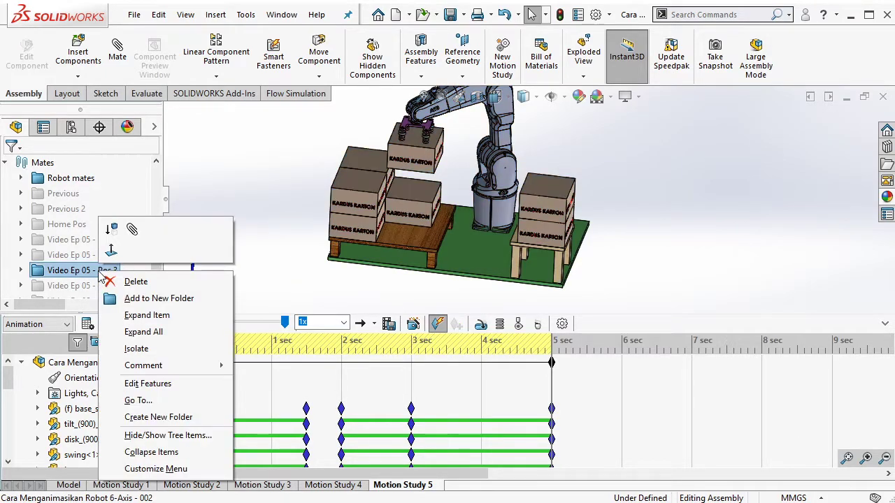
click(113, 230)
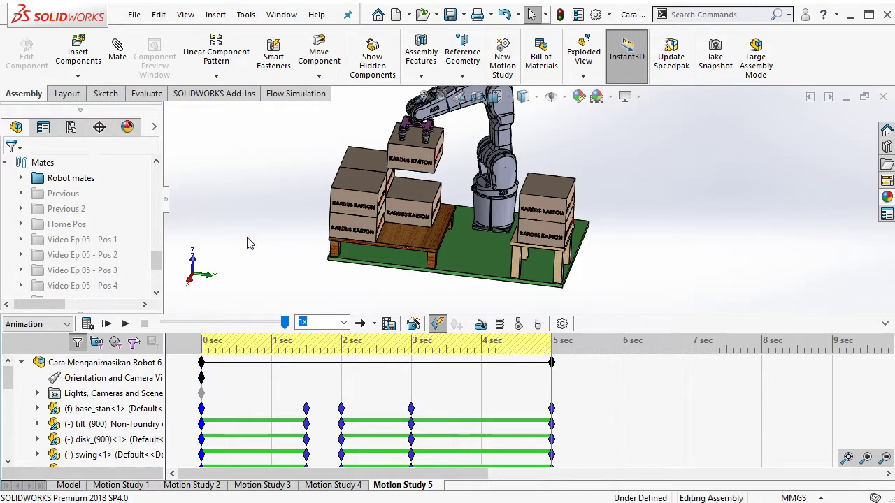
click(87, 323)
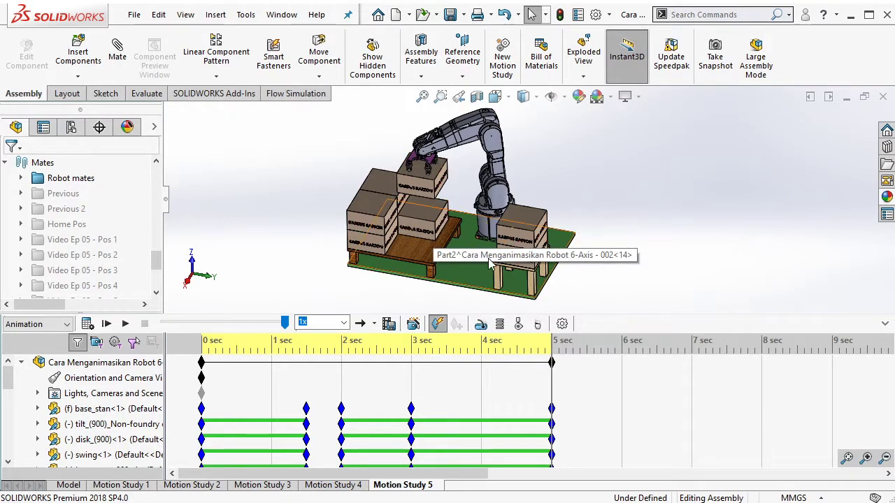
- Drag the study end key from 5 to 7 seconds
click(551, 362)
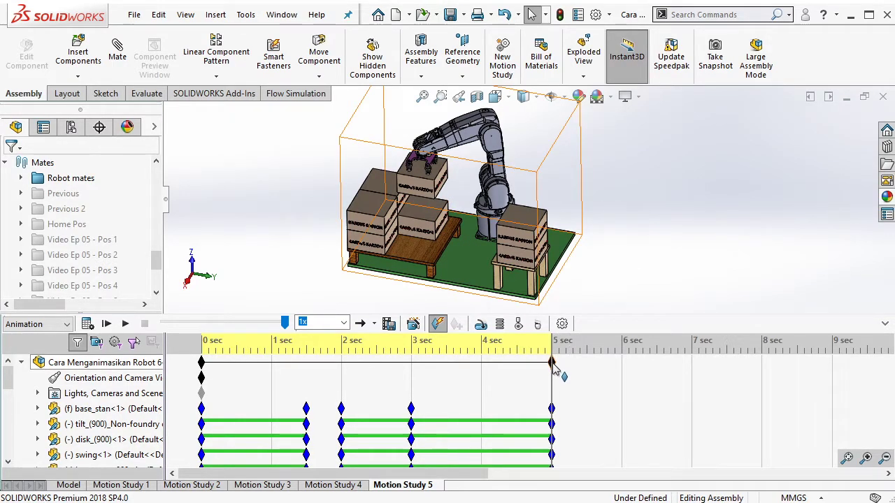
drag(552, 364, 690, 369)
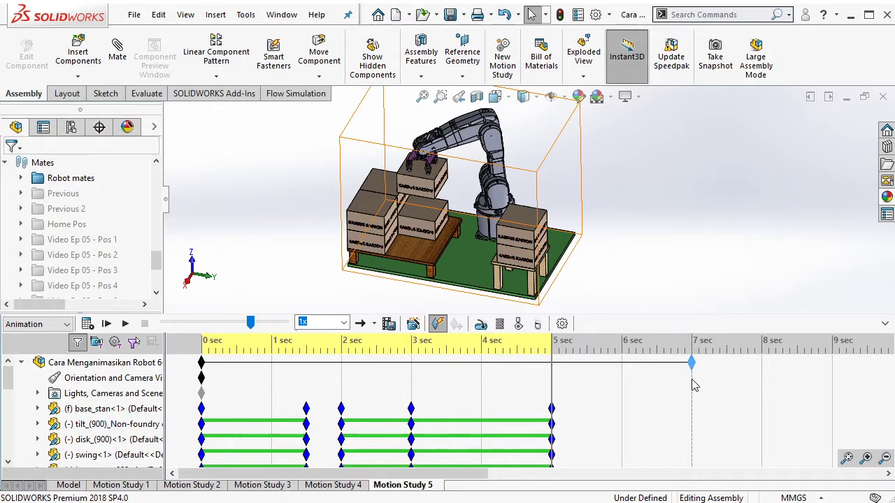
click(692, 381)
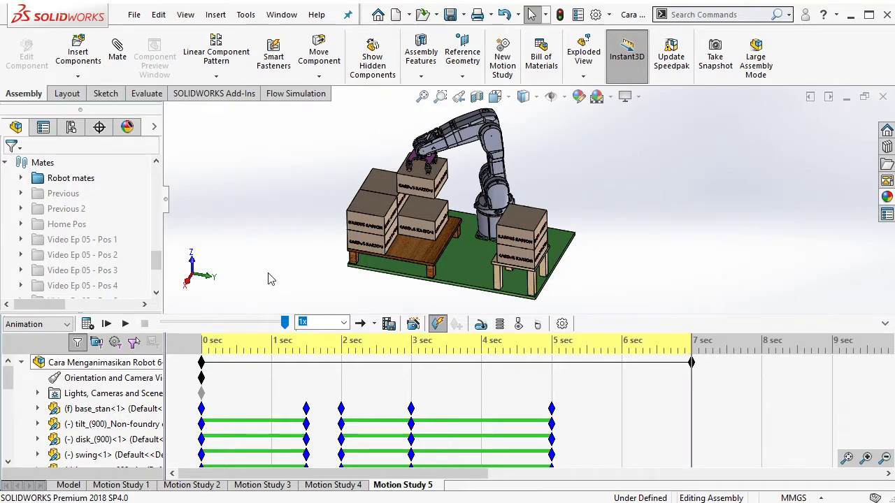
- Key the Video Ep 05 - Pos 4 pose at 7 s, re-suppress it, and calculate
right_click(109, 292)
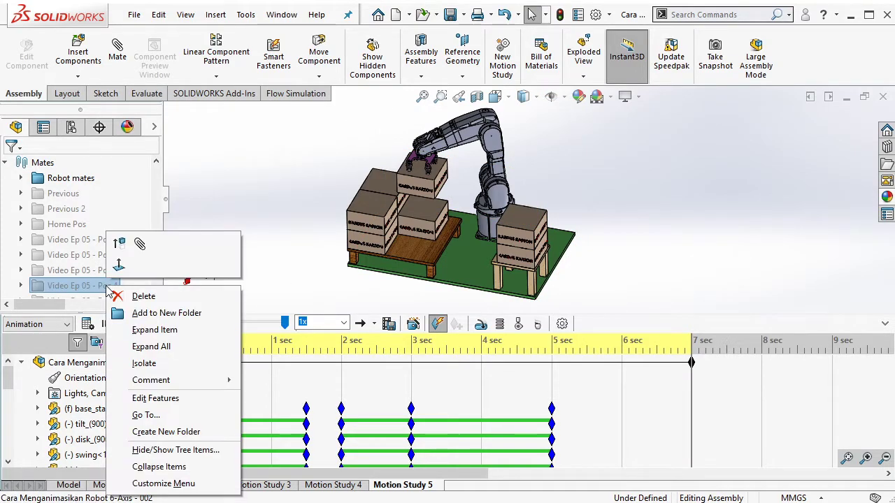
click(125, 242)
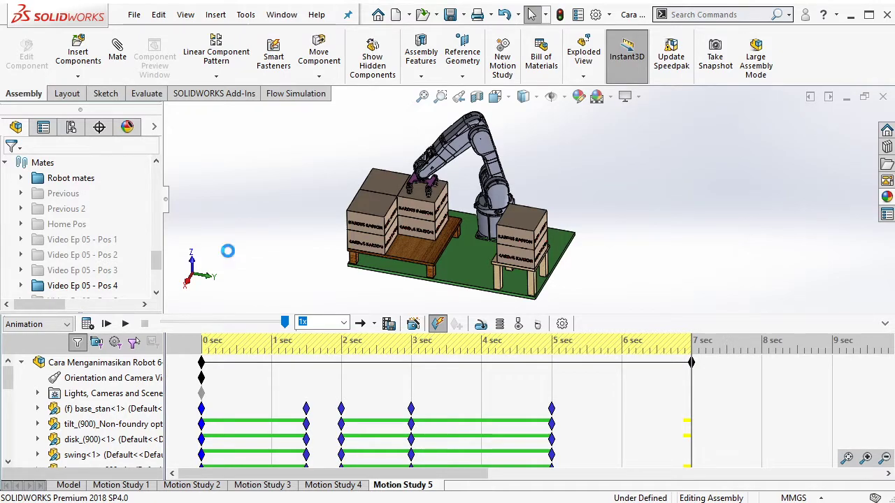
click(456, 324)
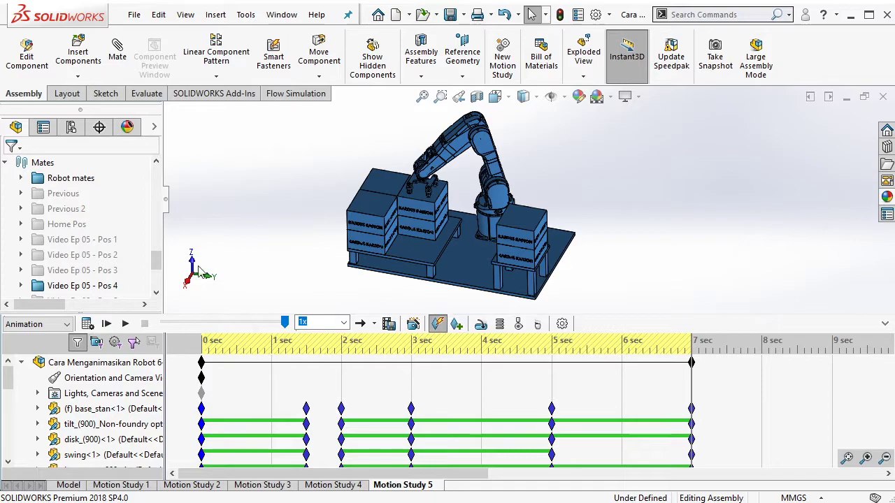
right_click(102, 289)
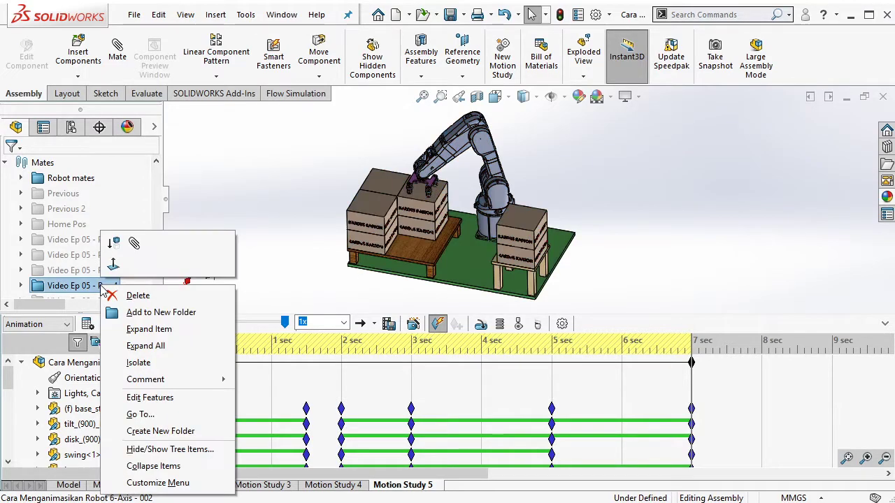
click(122, 249)
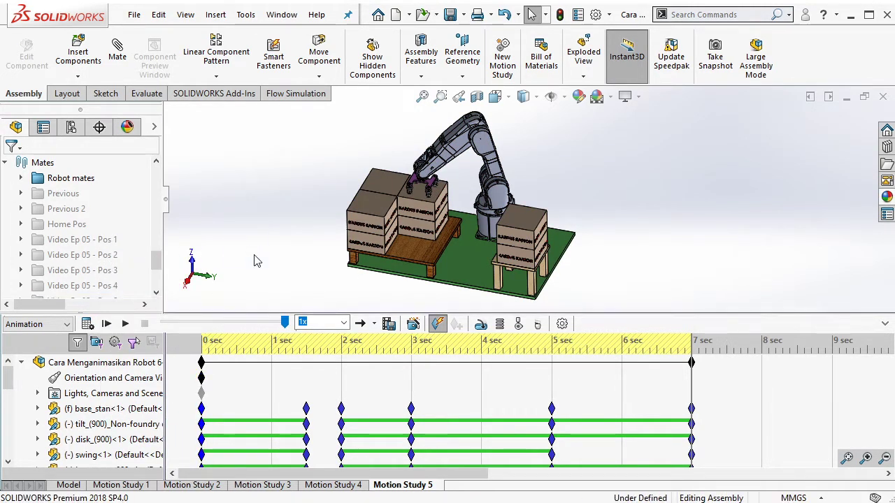
click(89, 324)
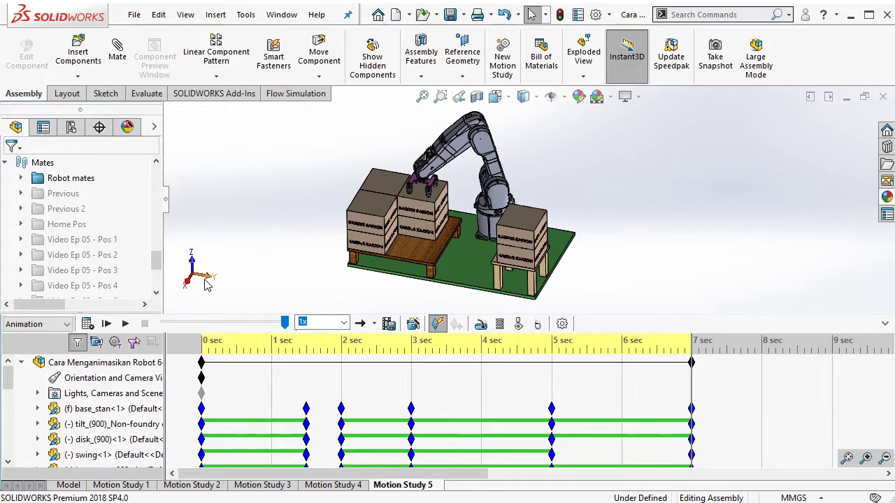
click(156, 293)
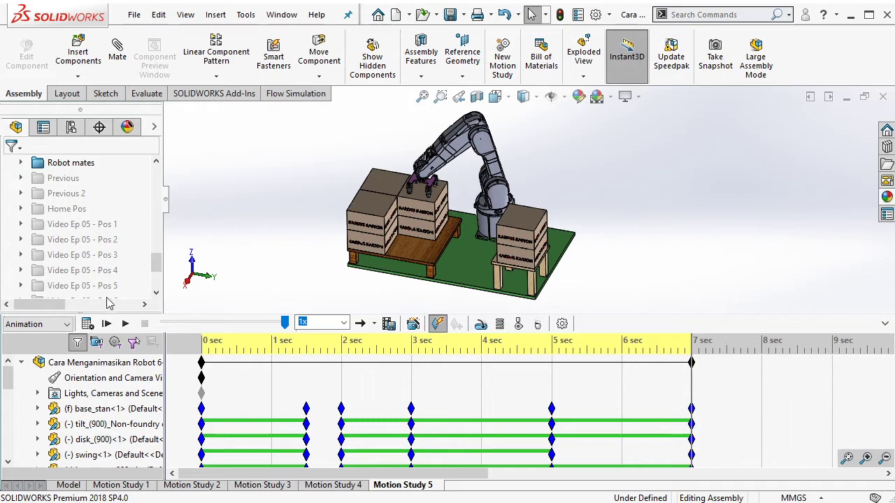
- Move the end key to about 7.5 s and box-select the component keys at 7 s
scroll(442, 194, down, 3)
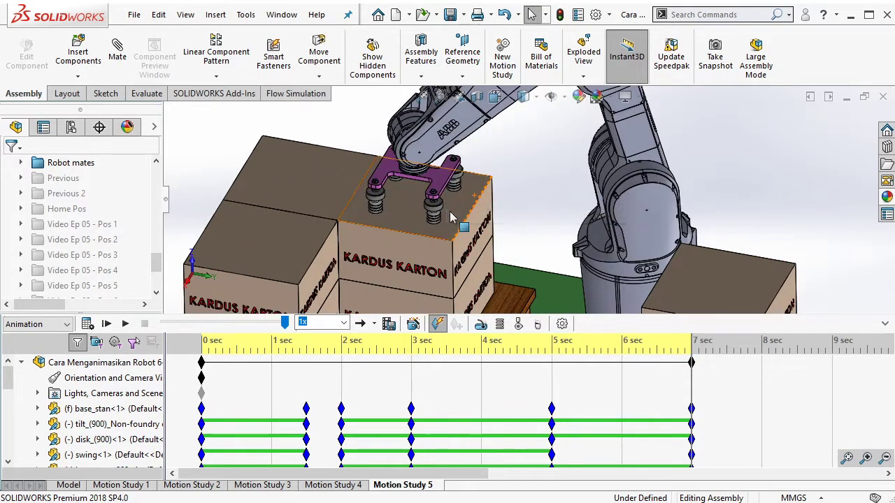
scroll(455, 234, down, 3)
scroll(727, 288, up, 5)
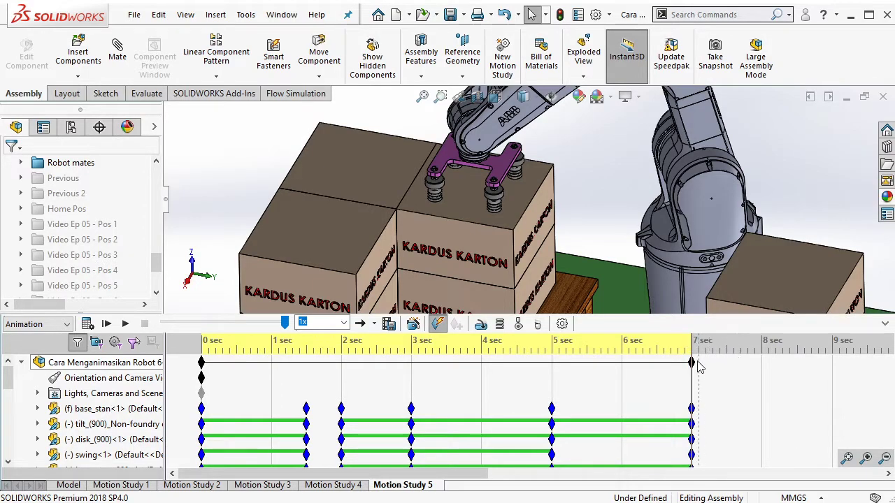
mouse_move(693, 362)
mouse_down()
mouse_move(731, 378)
mouse_move(727, 390)
mouse_up()
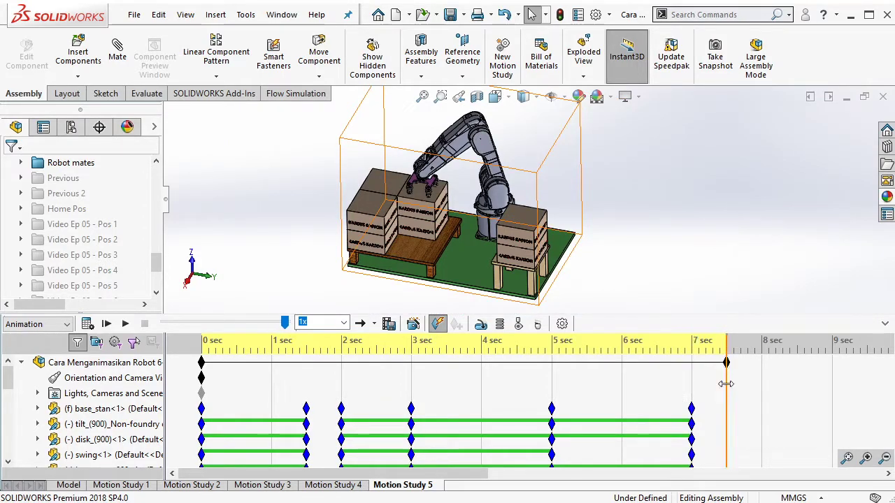
drag(8, 383, 8, 448)
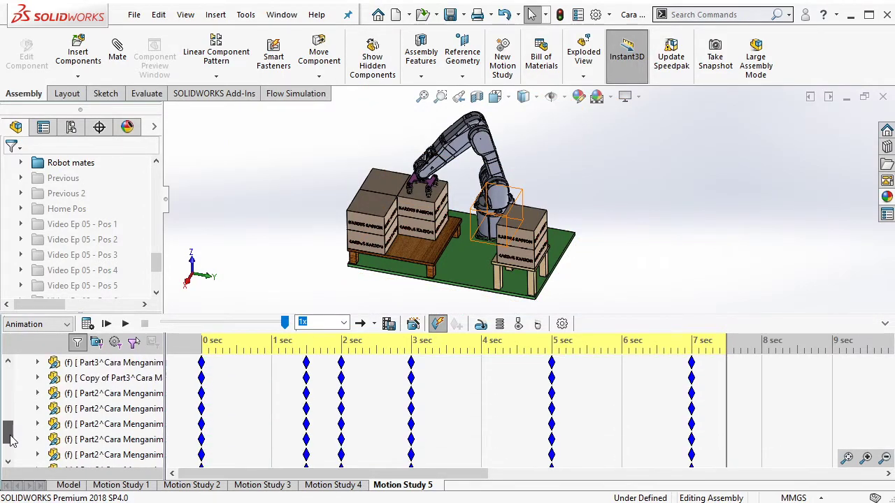
drag(711, 443, 671, 330)
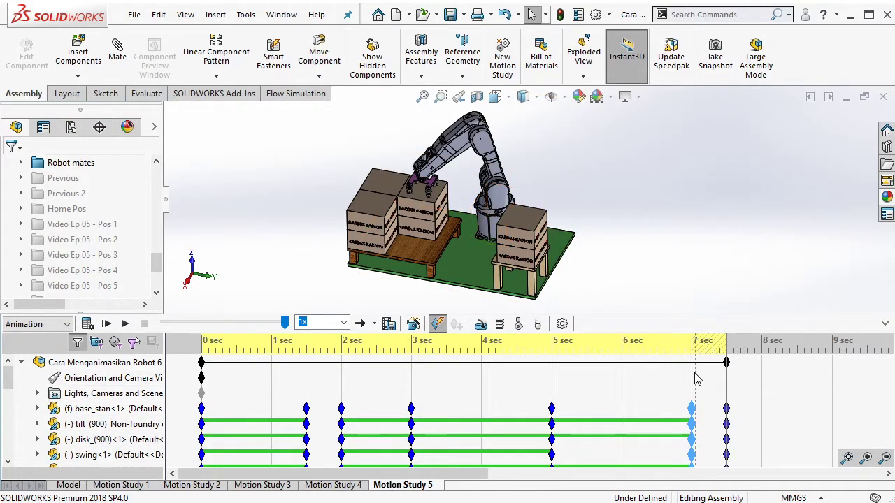
- Zoom and orbit to inspect the gripper sitting on the stacked boxes
scroll(460, 198, up, 3)
scroll(459, 198, up, 3)
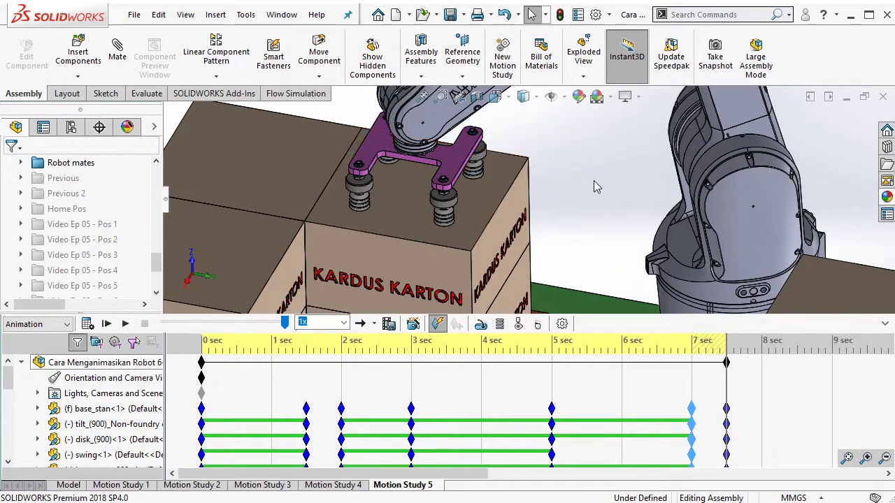
scroll(501, 194, down, 1)
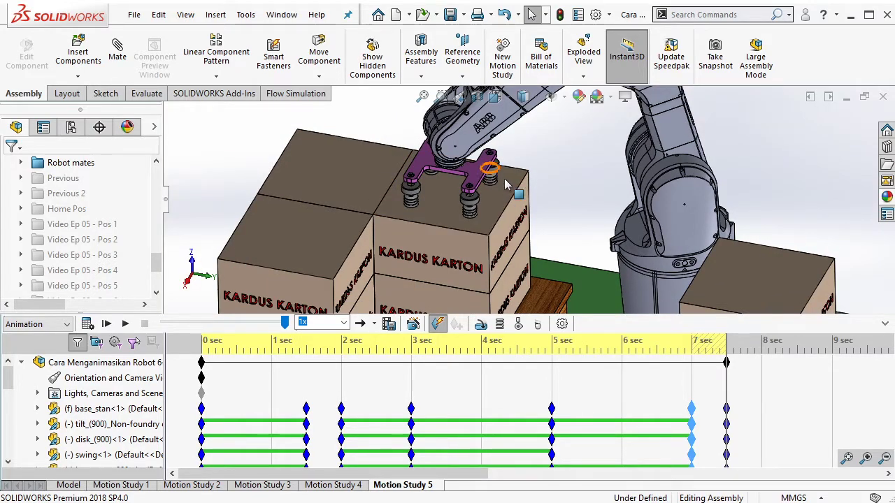
scroll(501, 194, down, 2)
scroll(501, 193, down, 1)
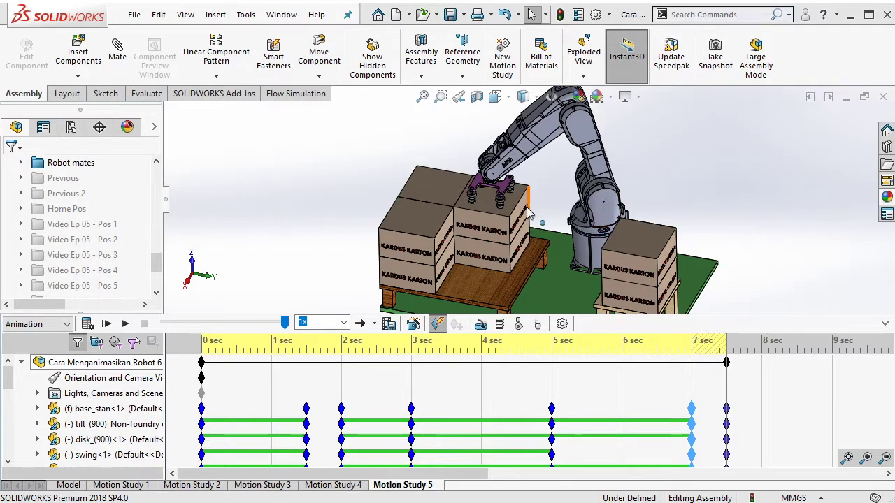
scroll(529, 214, up, 3)
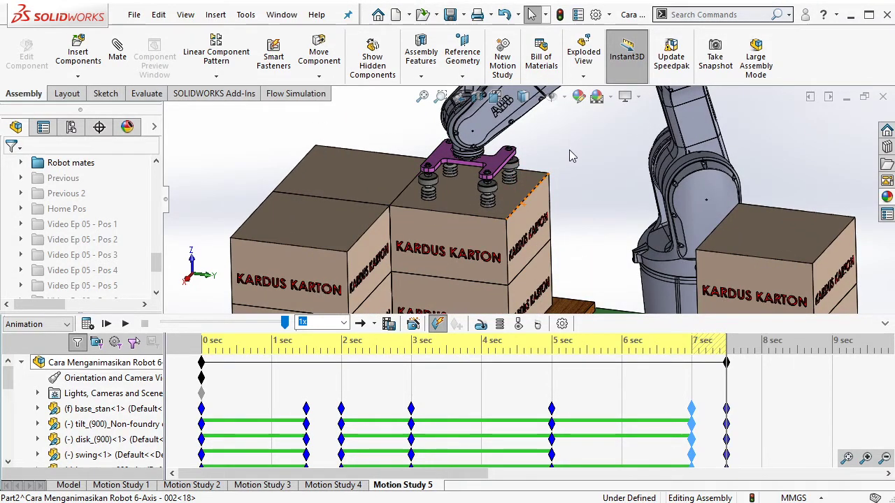
scroll(571, 154, down, 2)
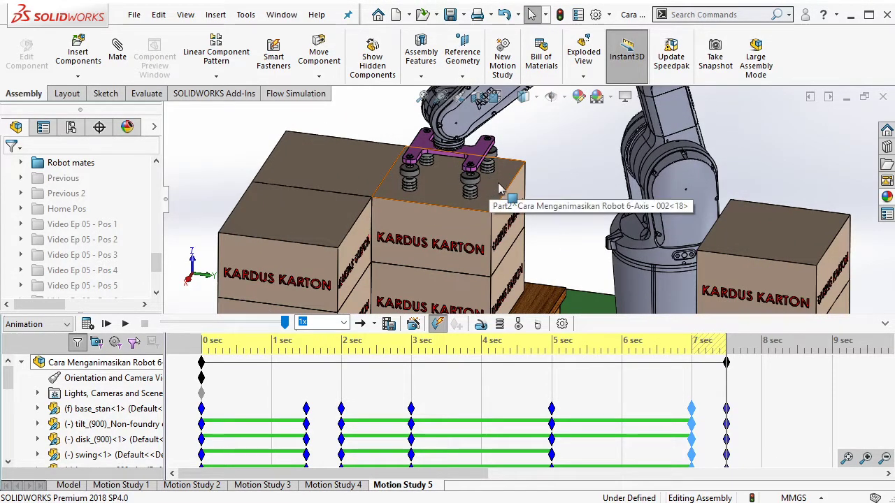
mouse_move(548, 136)
middle_down()
mouse_move(538, 157)
mouse_move(556, 145)
middle_up()
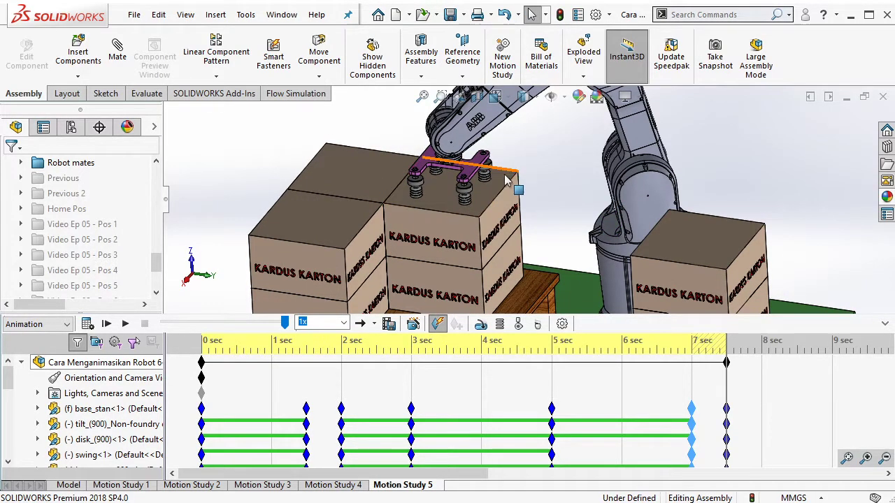
scroll(551, 198, down, 2)
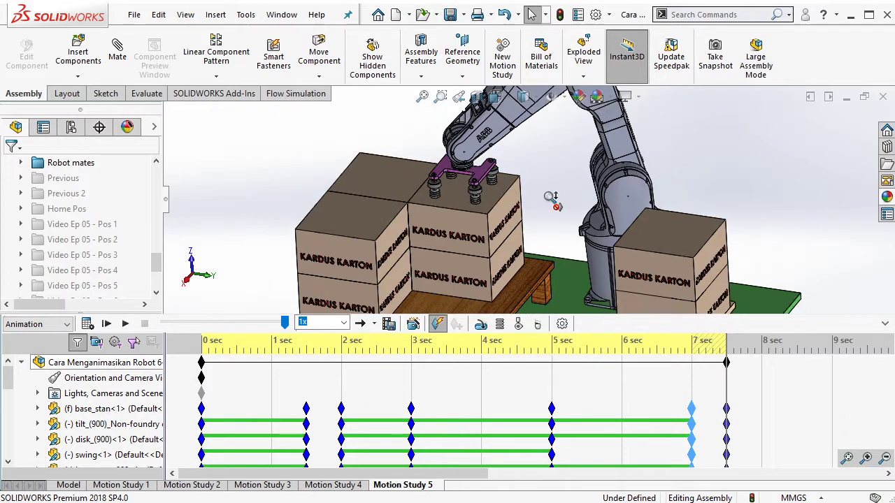
middle_drag(551, 198, 594, 232)
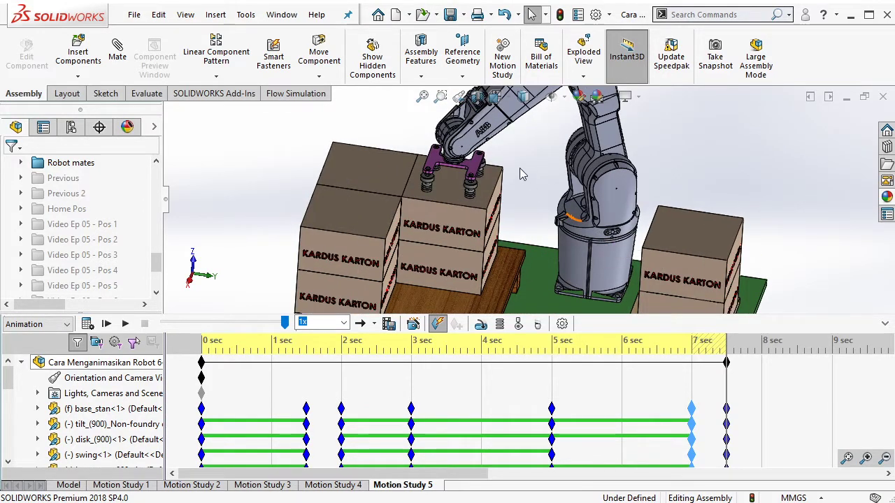
scroll(549, 199, down, 2)
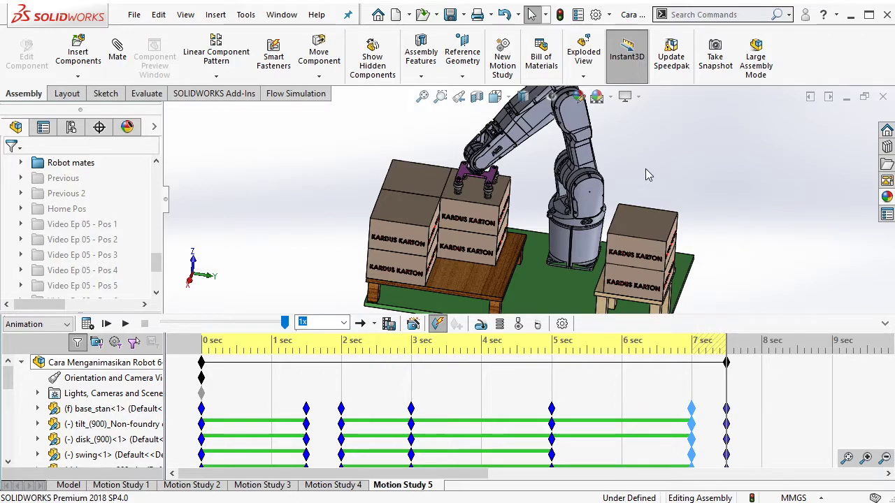
middle_drag(648, 202, 582, 222)
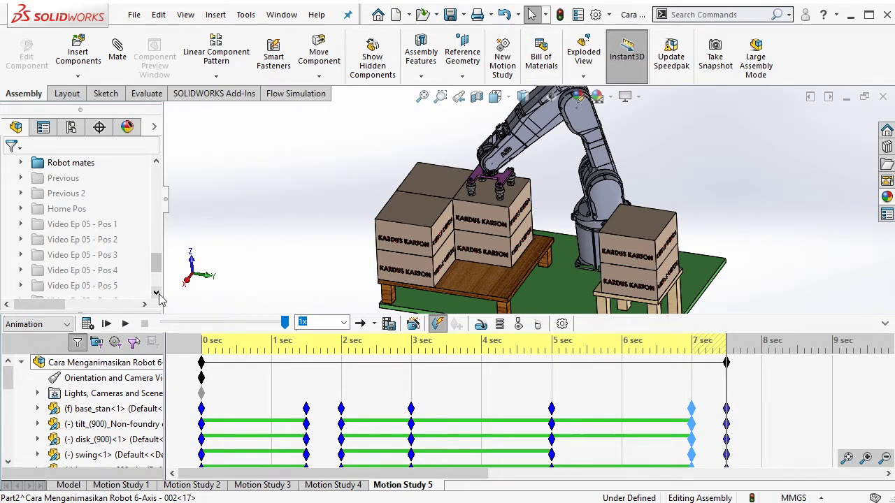
click(157, 293)
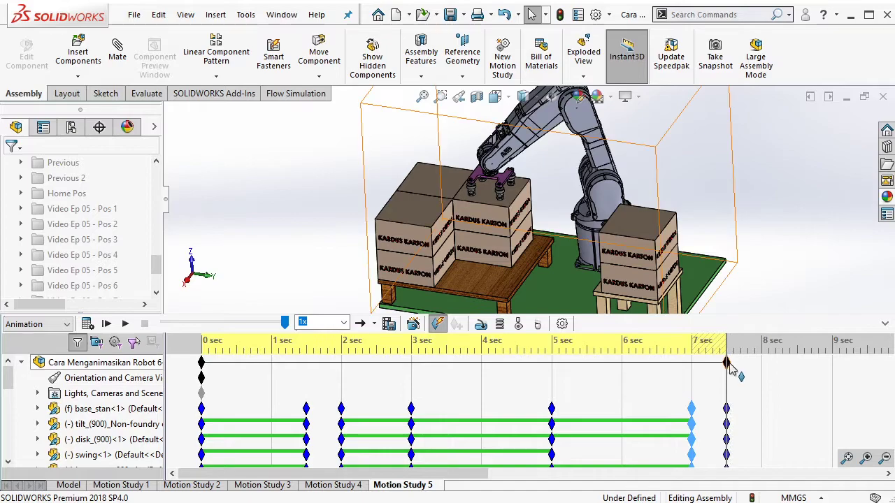
- Move the study's end key out to 9 seconds
drag(727, 362, 834, 376)
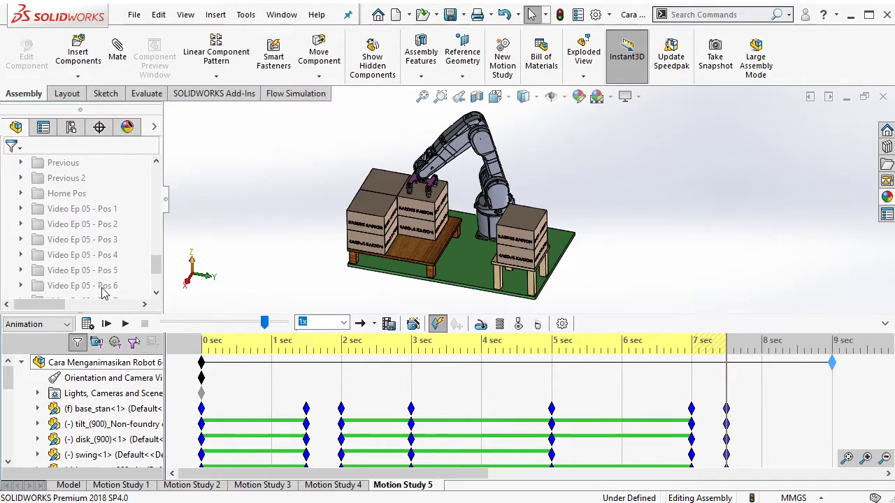
right_click(110, 288)
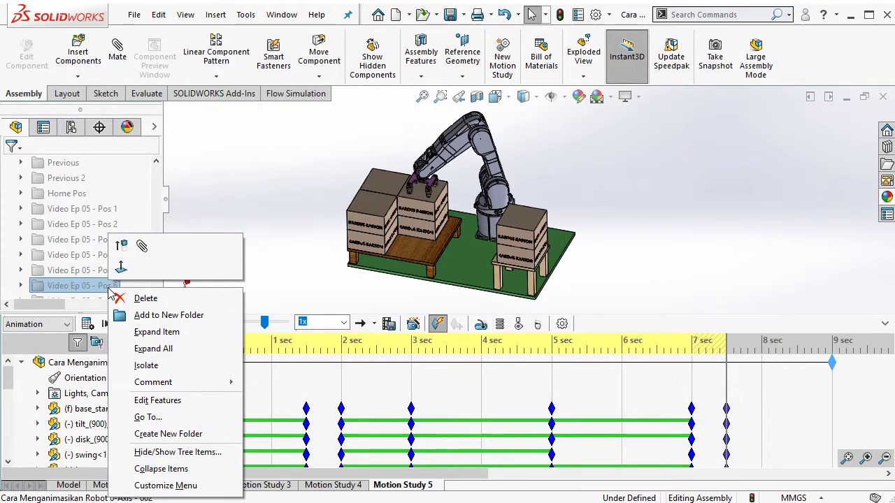
click(293, 259)
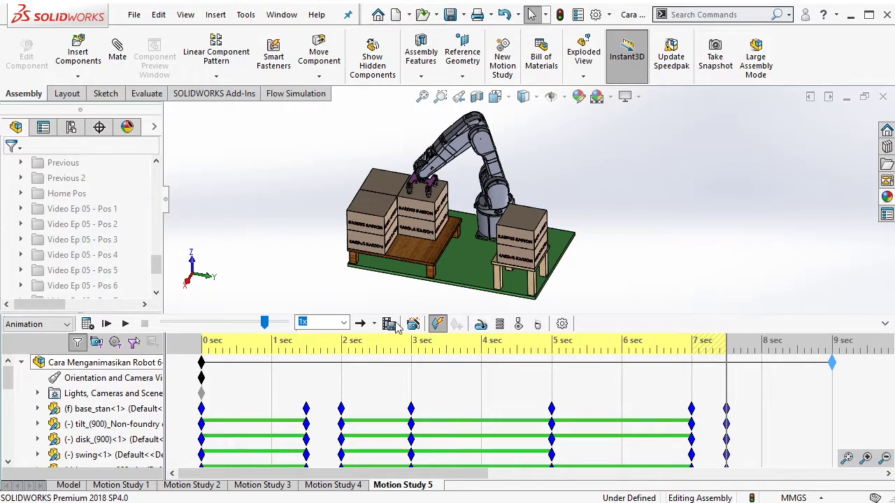
drag(7, 377, 8, 443)
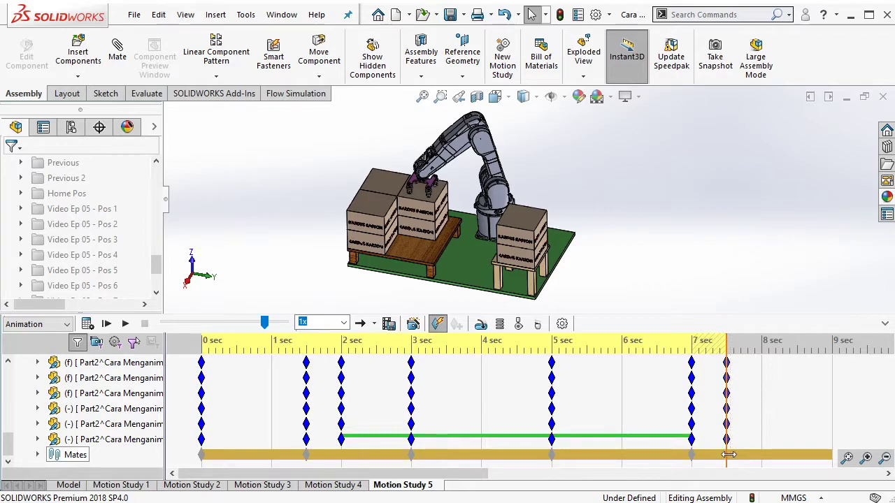
drag(9, 444, 8, 364)
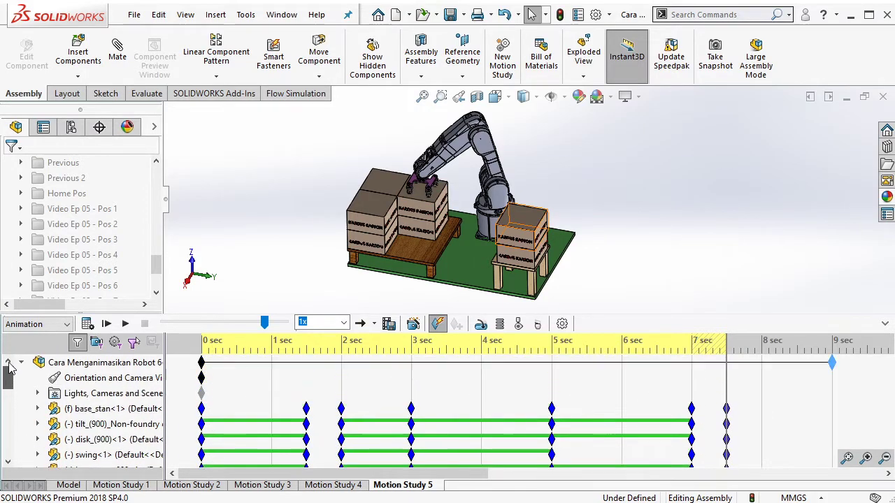
click(832, 386)
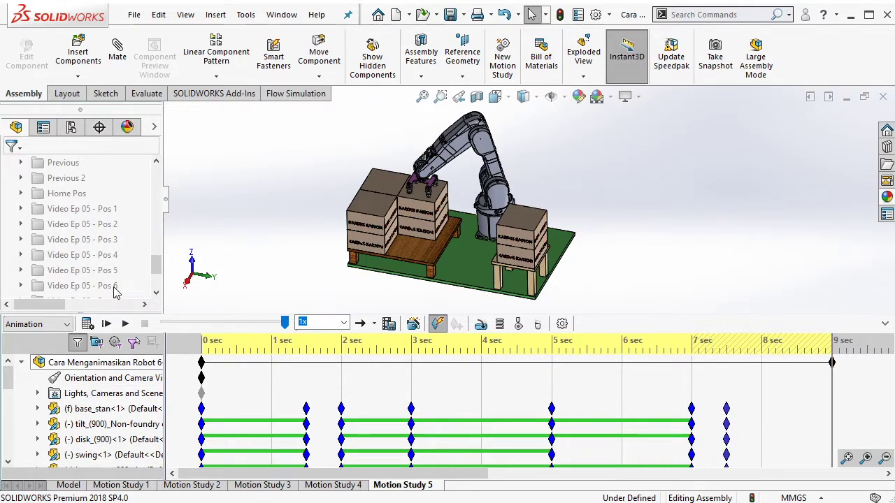
- Unsuppress Video Ep 05 - Pos 6 to pose the robot, then suppress it again
right_click(117, 287)
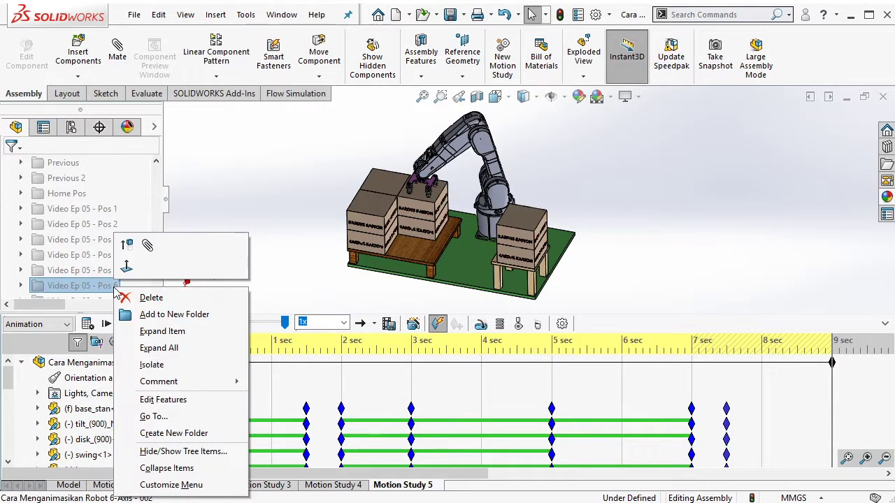
click(129, 246)
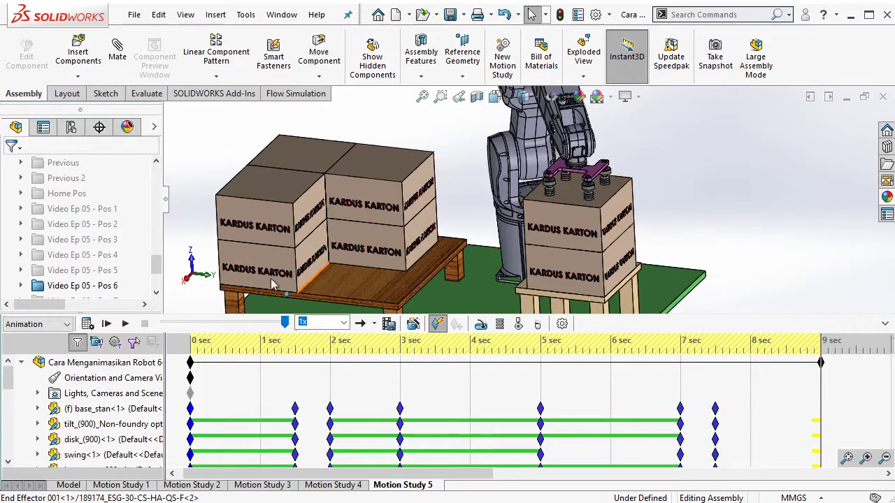
right_click(115, 288)
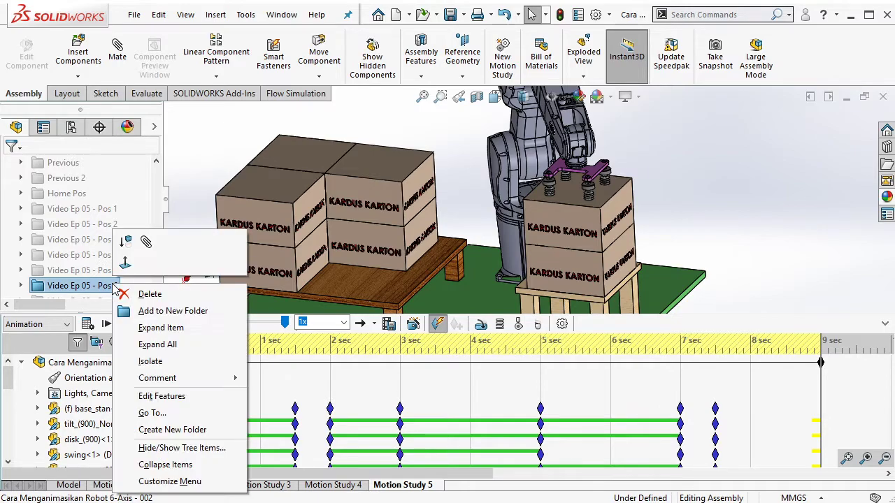
click(122, 240)
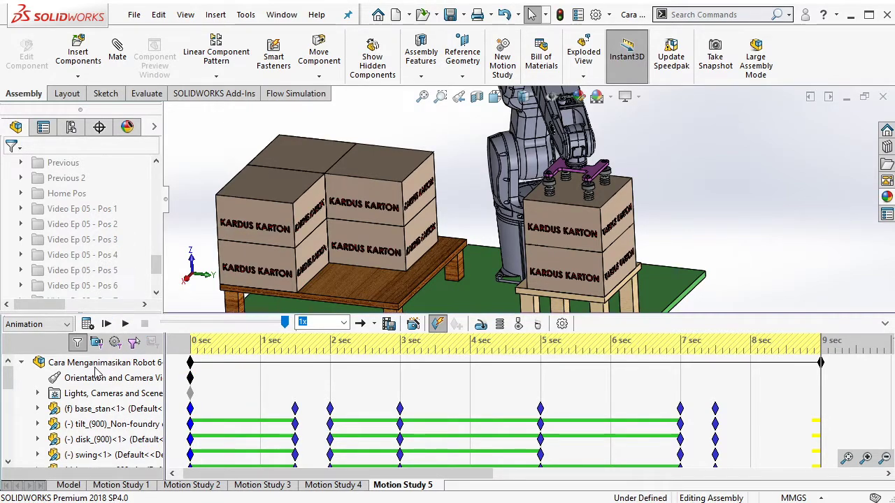
- Delete the end key at 9 sec from the MotionManager timeline
drag(9, 378, 9, 447)
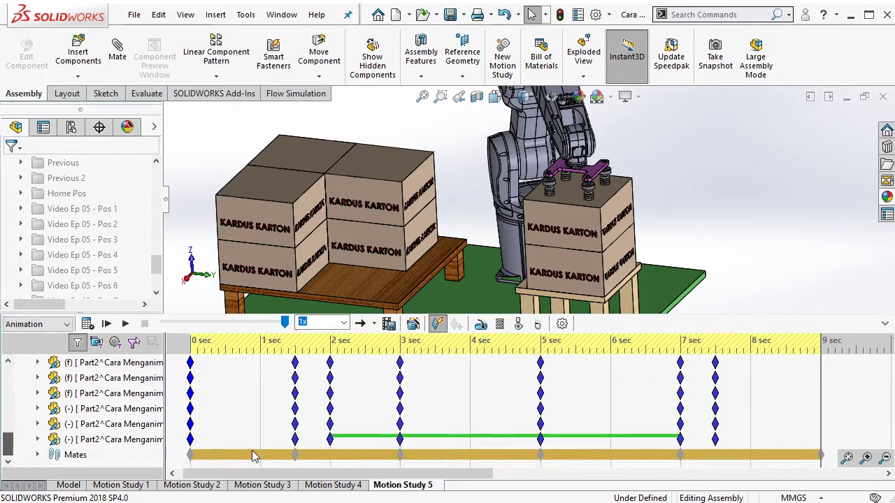
right_click(822, 456)
click(849, 406)
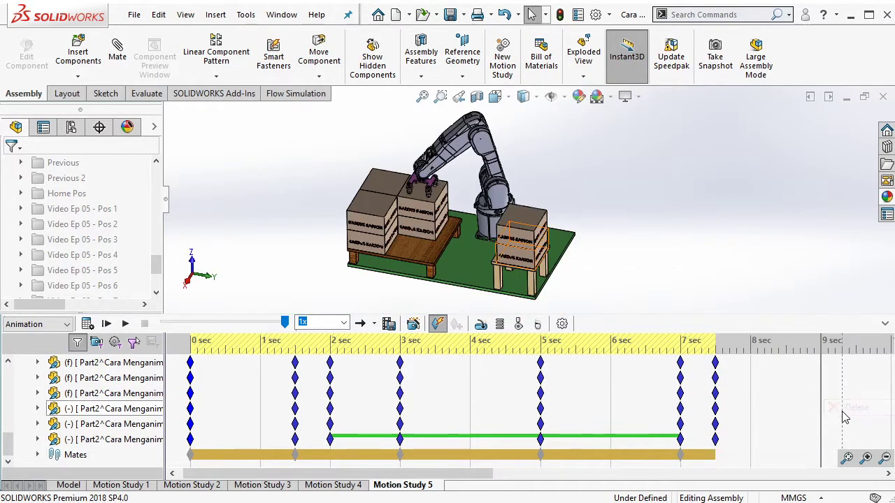
scroll(731, 433, up, 5)
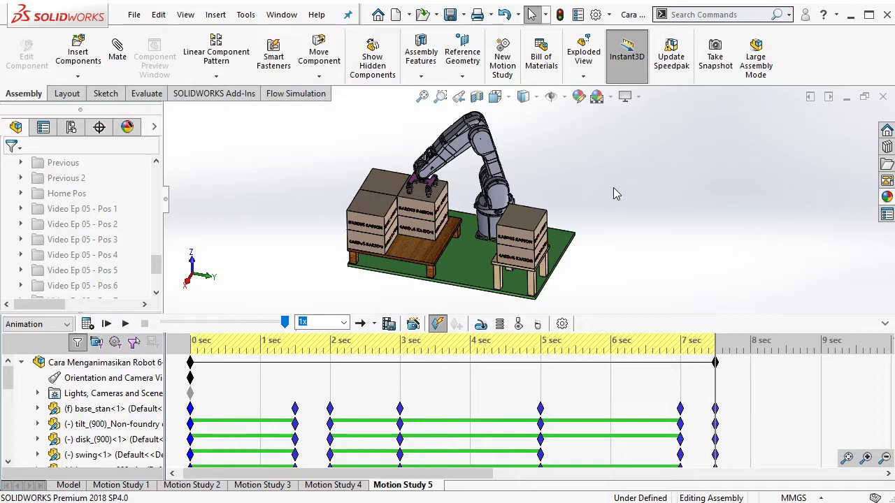
- Drag Motion Study 5's end-time key from 7.5 sec out to 9 sec
middle_drag(612, 188, 592, 207)
key(Escape)
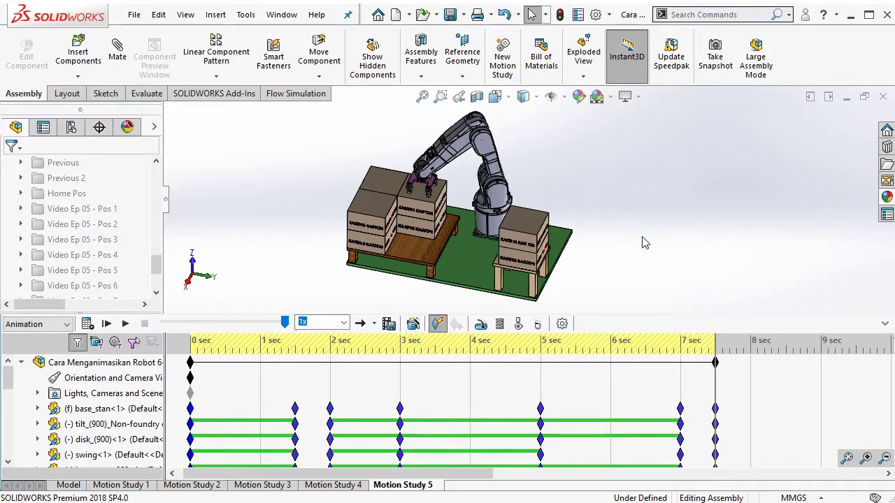
mouse_move(714, 362)
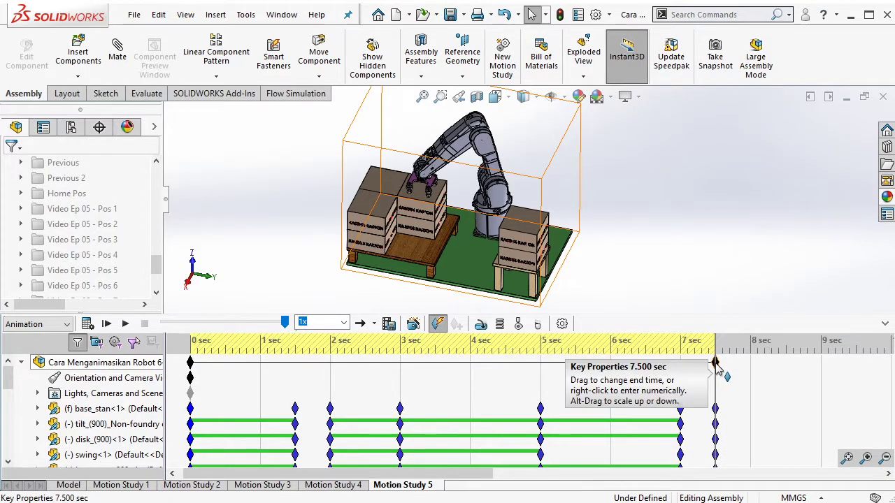
drag(715, 362, 822, 376)
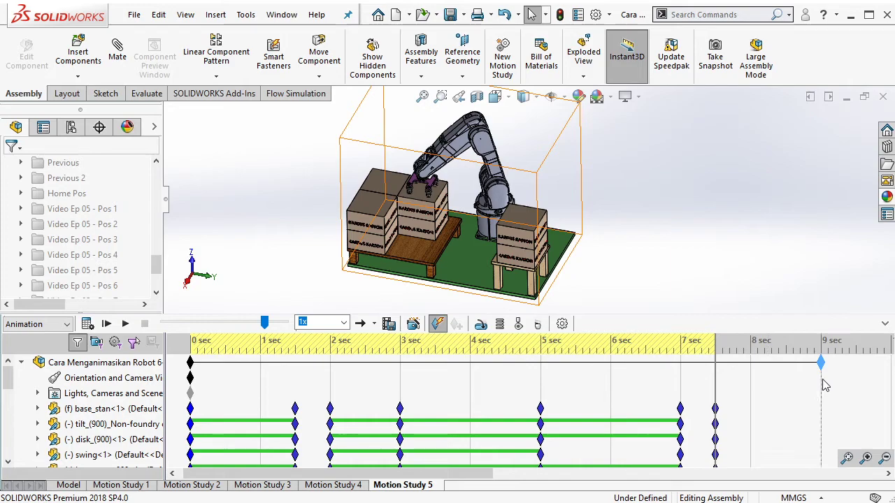
drag(825, 385, 822, 378)
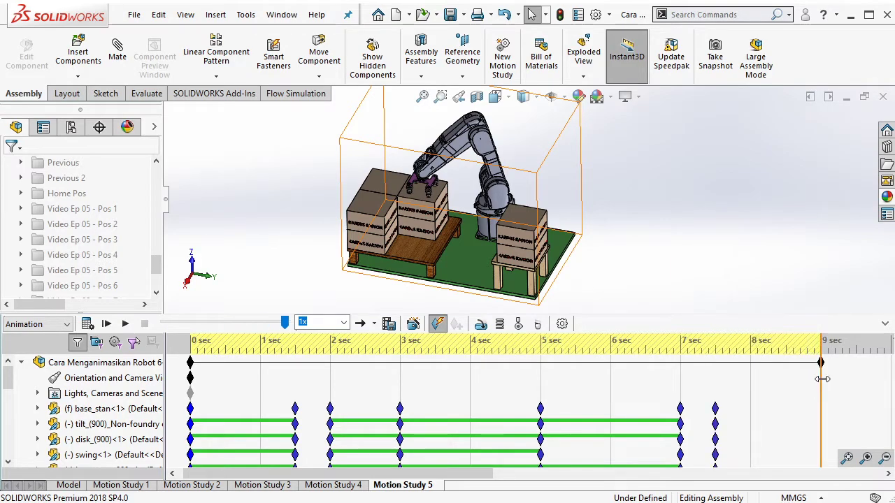
- Unsuppress Video Ep 05 - Pos 5 and add keys for all components at 9 sec
right_click(113, 277)
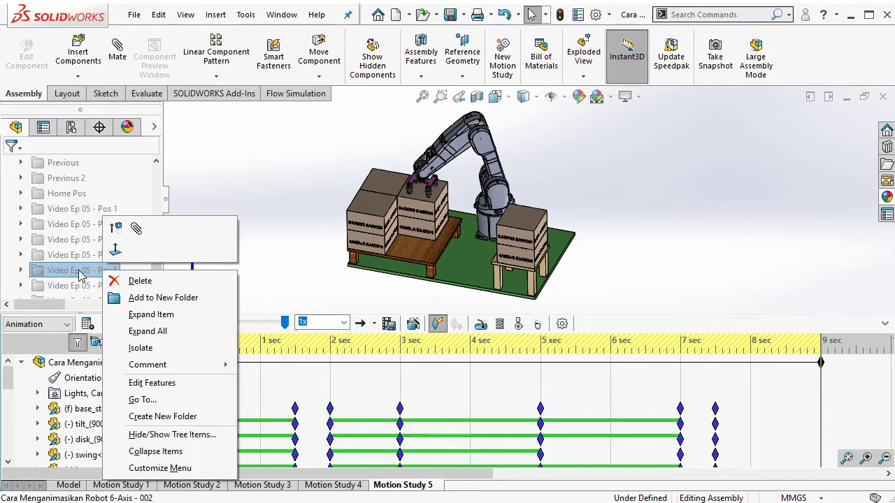
click(292, 271)
right_click(93, 274)
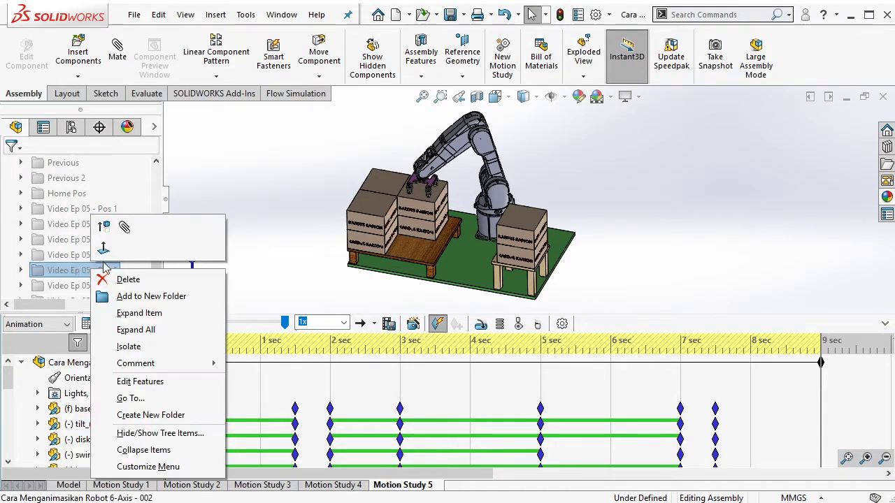
click(108, 237)
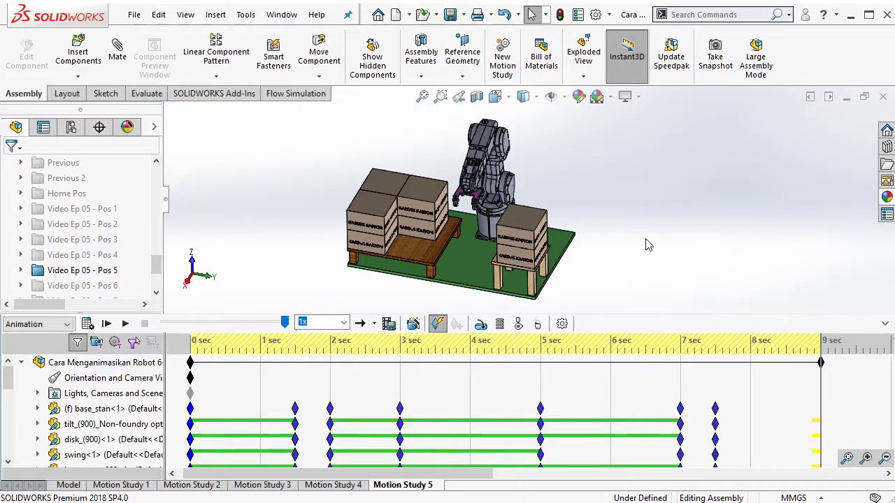
key(ctrl+a)
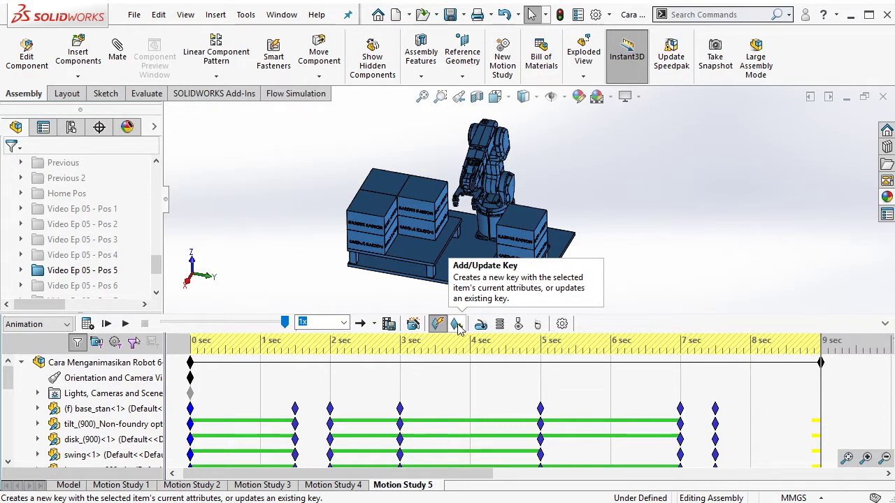
click(457, 323)
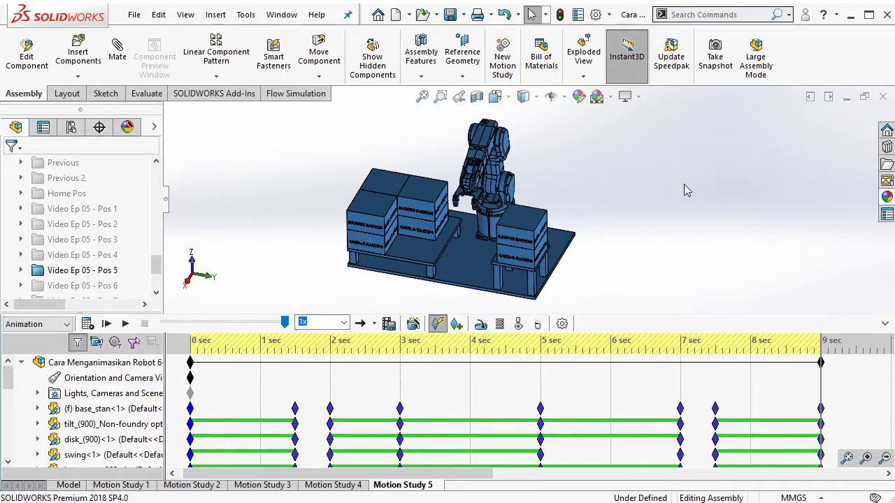
- Suppress Video Ep 05 - Pos 5 again, then calculate and play the motion study
click(255, 250)
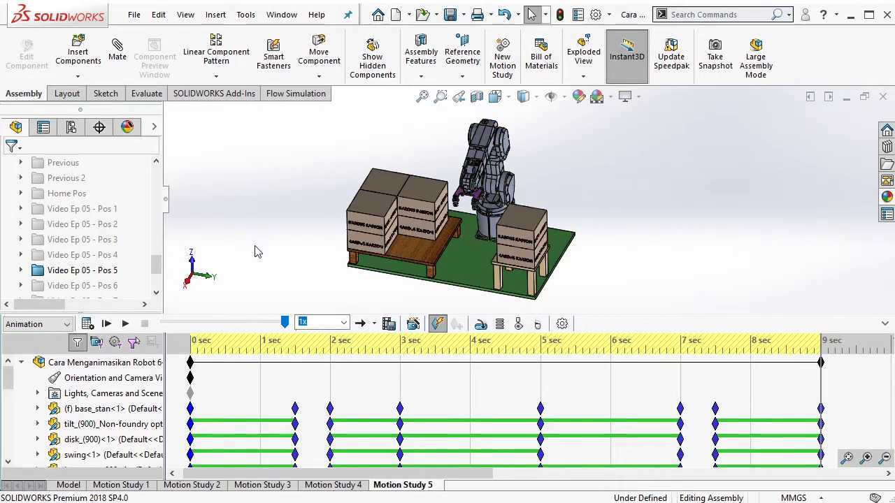
right_click(109, 273)
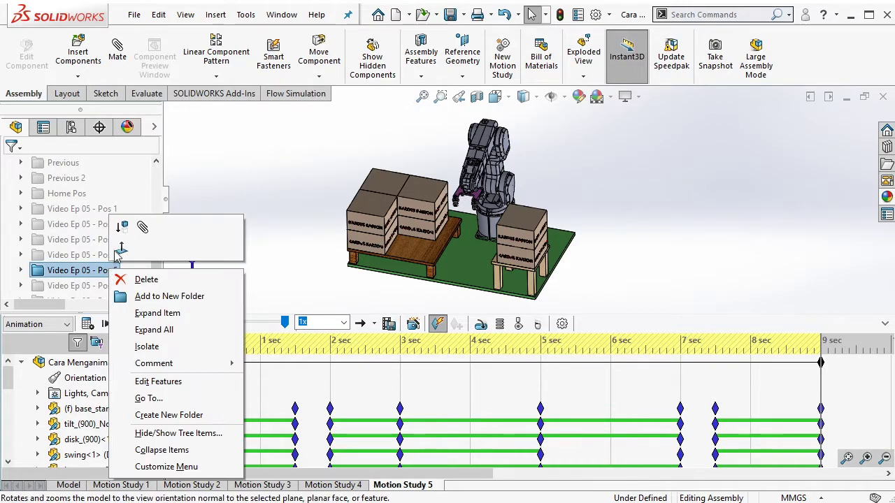
click(121, 226)
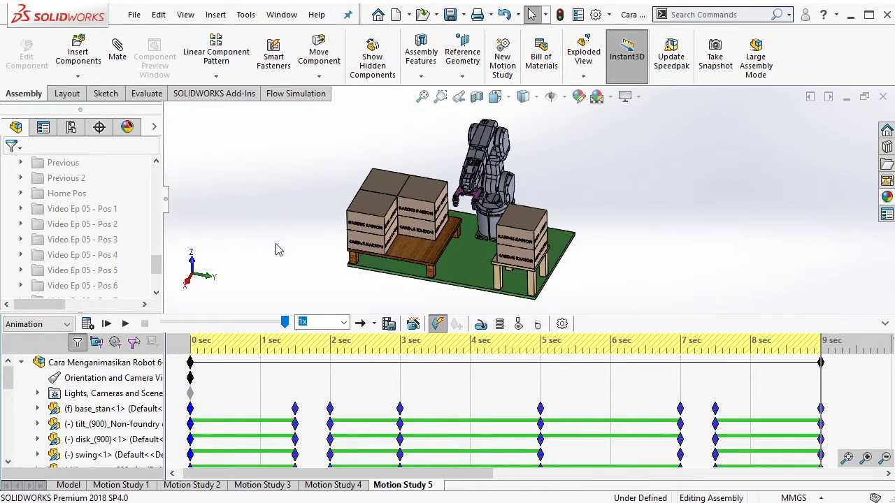
click(88, 324)
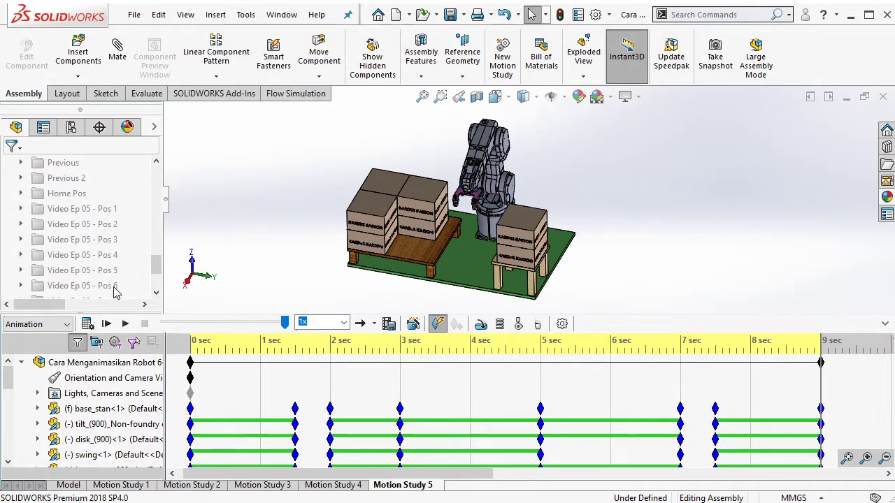
- Move the study's end-time key from 9 sec to roughly 10.5 sec
scroll(491, 207, down, 5)
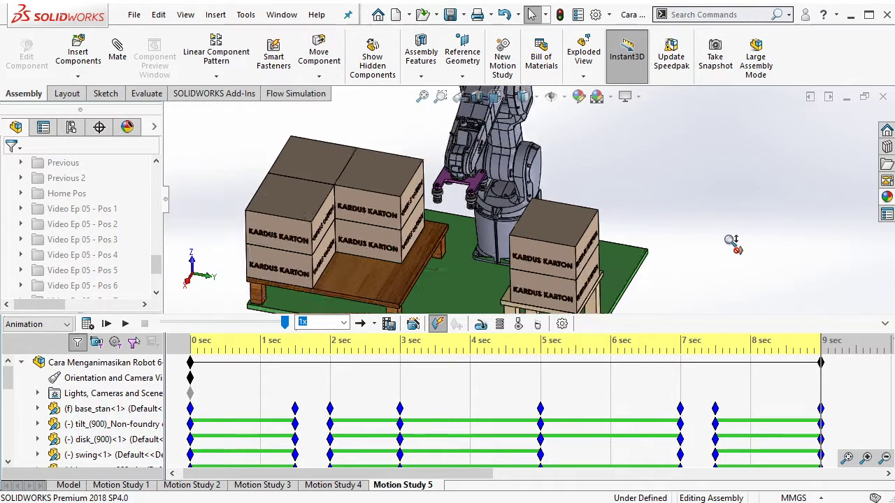
scroll(696, 192, up, 3)
drag(481, 478, 610, 478)
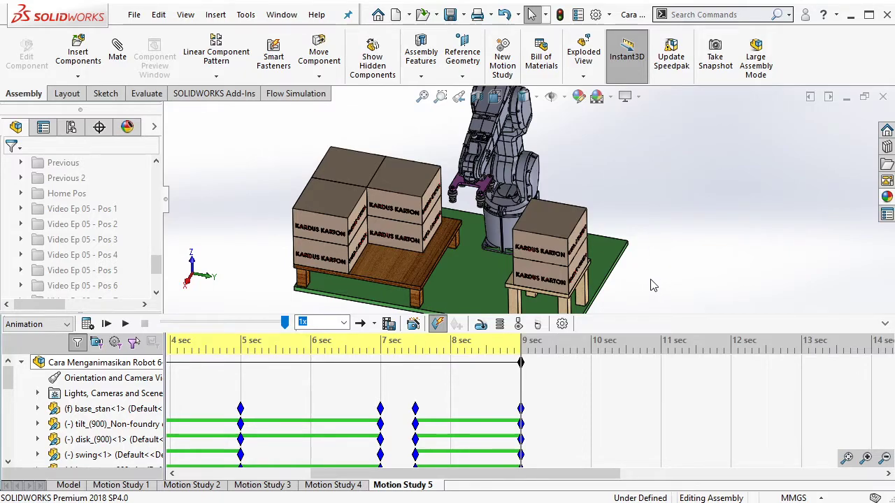
mouse_move(521, 363)
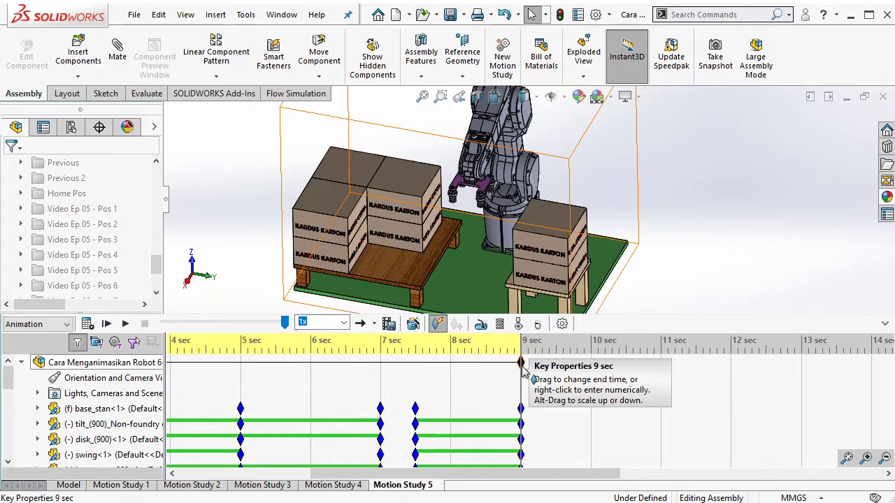
drag(521, 364, 625, 375)
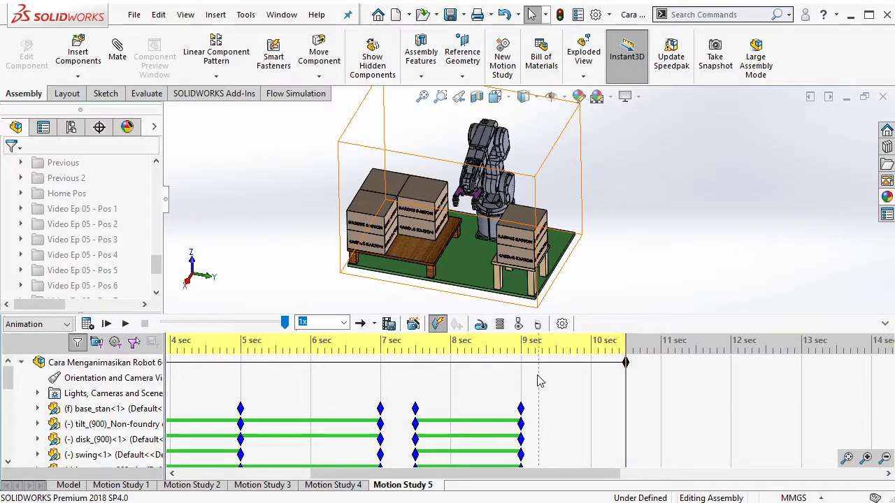
click(609, 313)
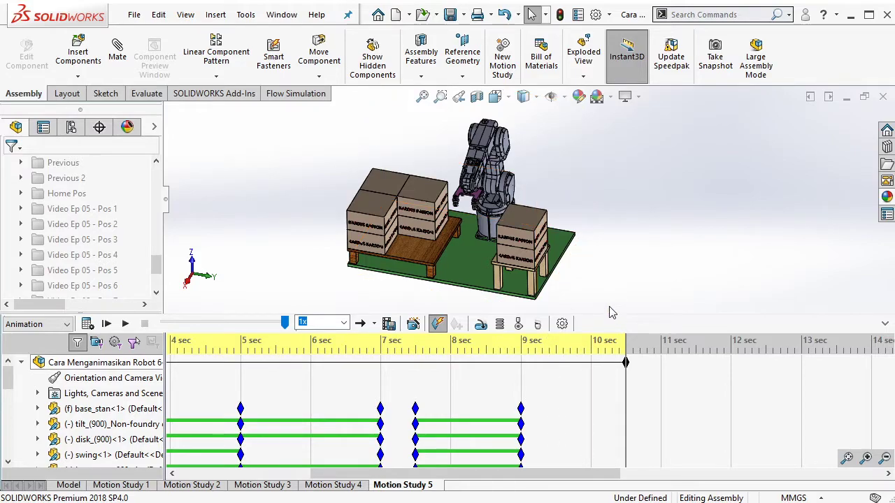
- Unsuppress Video Ep 05 - Pos 6, key all components at 10.5 sec, then suppress Pos 6 again
right_click(107, 287)
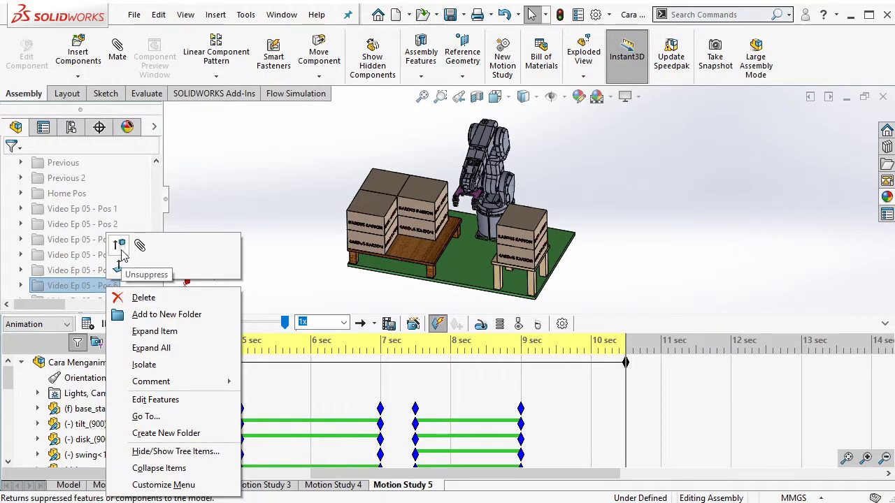
click(121, 252)
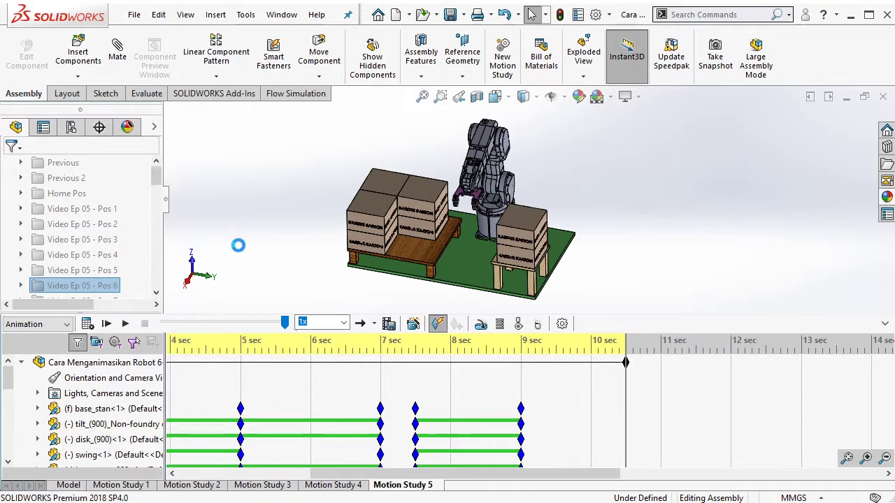
scroll(500, 213, down, 5)
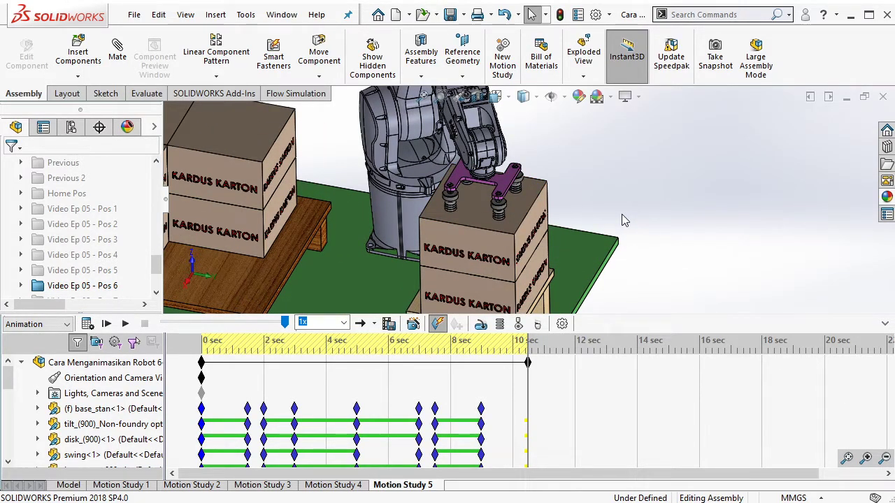
key(ctrl+a)
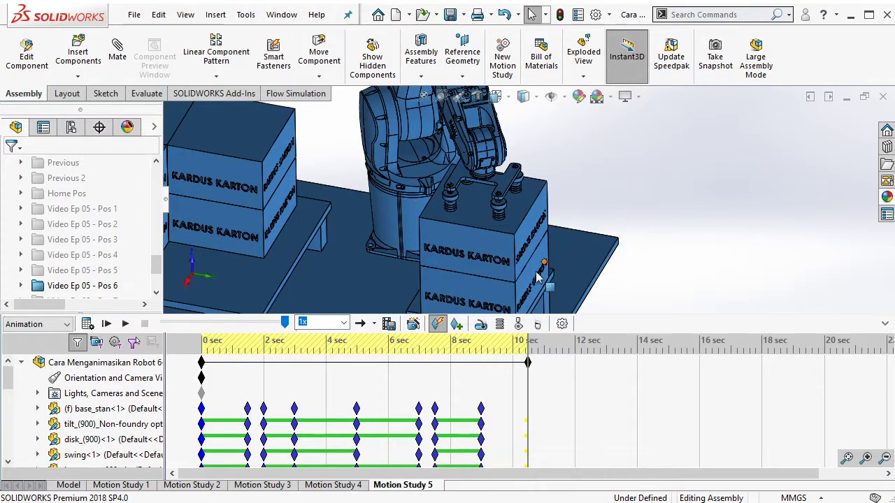
click(457, 324)
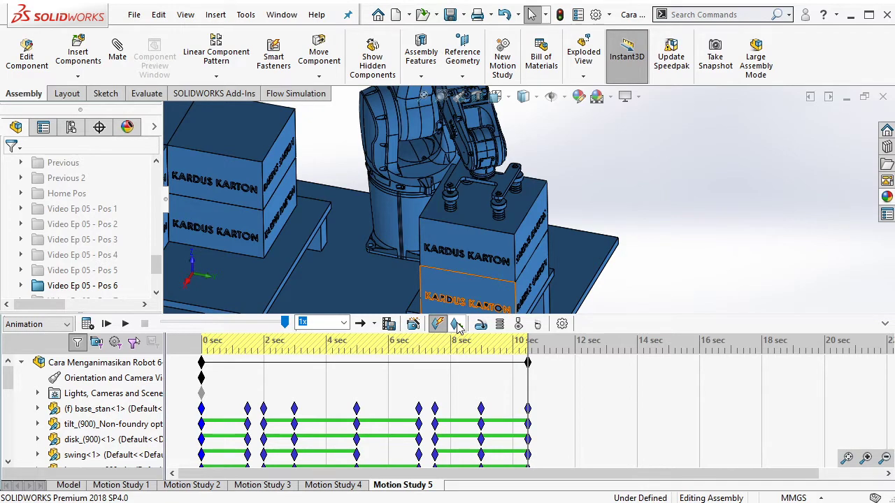
double_click(82, 285)
right_click(82, 285)
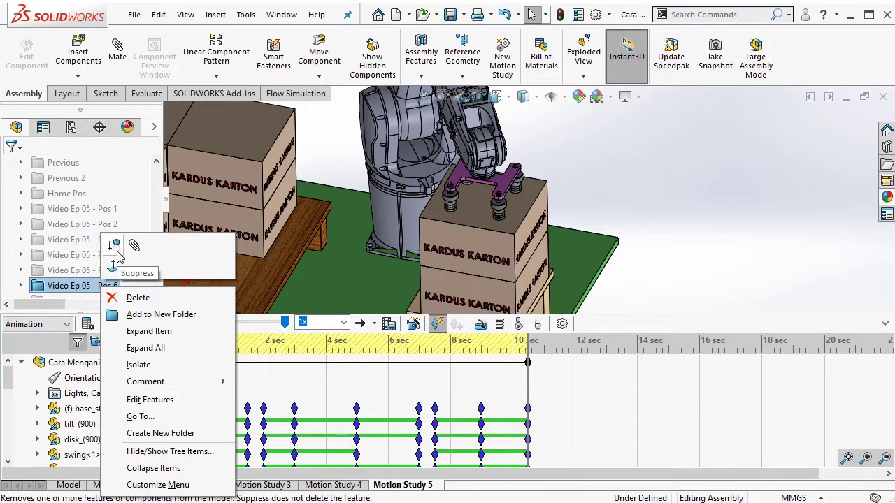
click(592, 233)
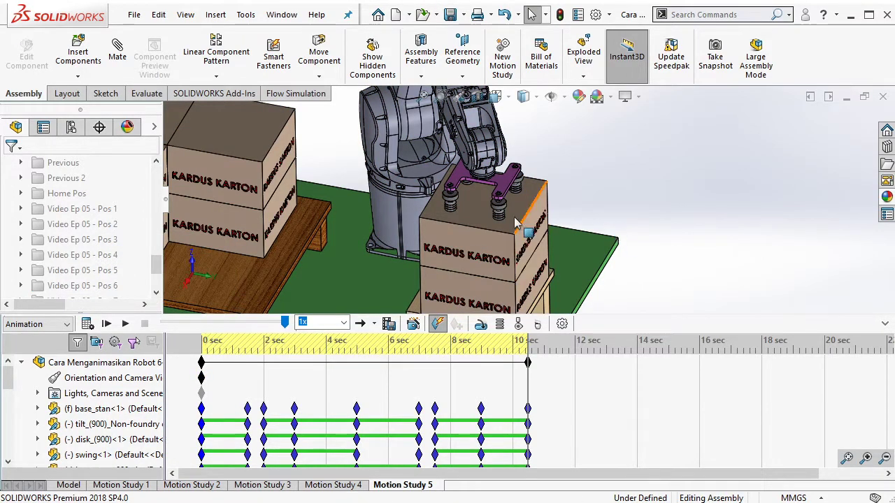
scroll(517, 204, down, 5)
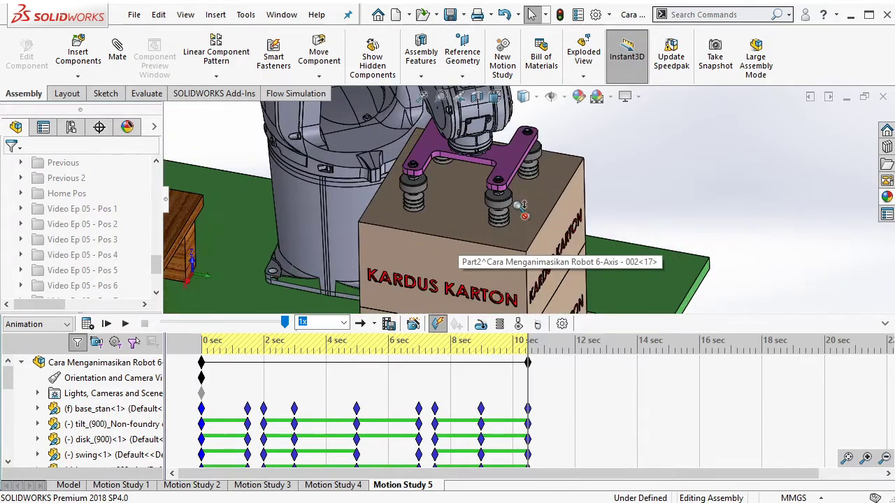
scroll(624, 172, down, 2)
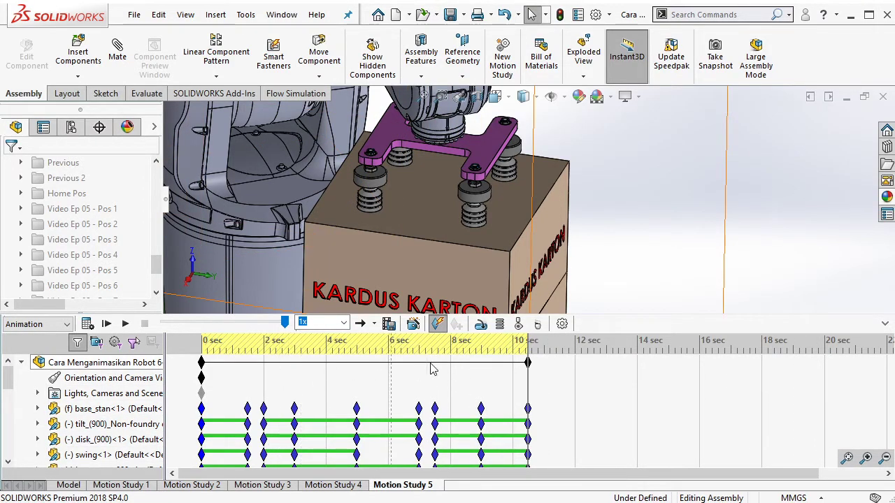
- Zoom the timeline in and move the study end time and time bar to 11 sec
click(866, 457)
click(866, 457)
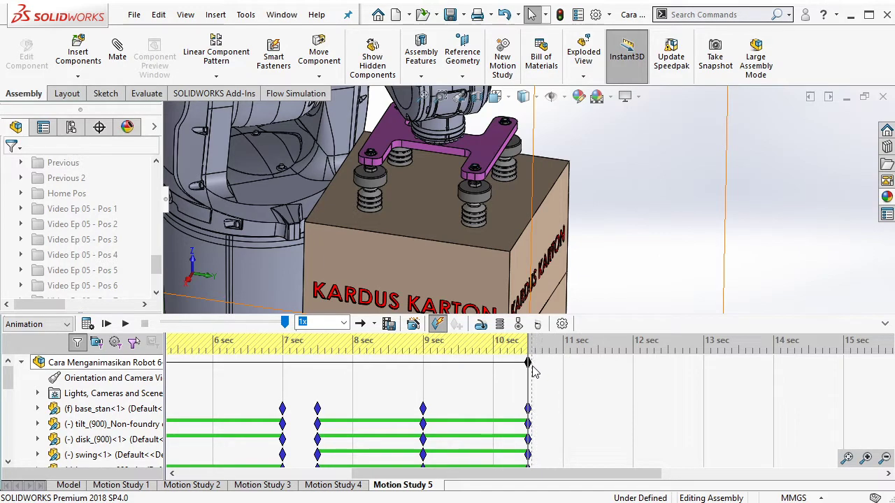
drag(529, 364, 566, 376)
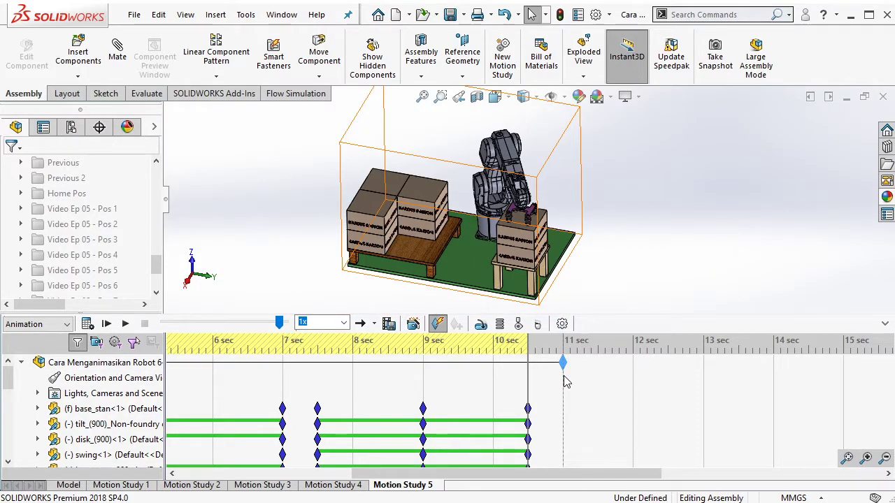
click(563, 375)
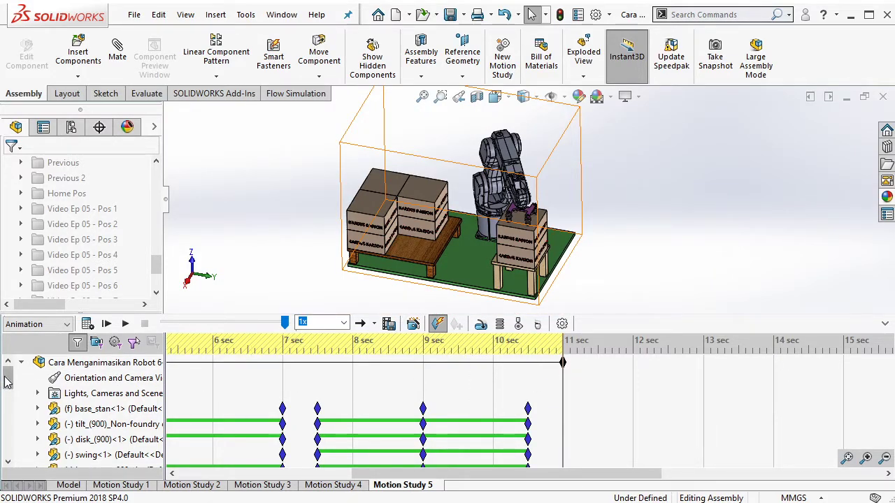
- Box-select the component keys at 10.5 sec to reuse them at 11 sec
drag(7, 381, 7, 447)
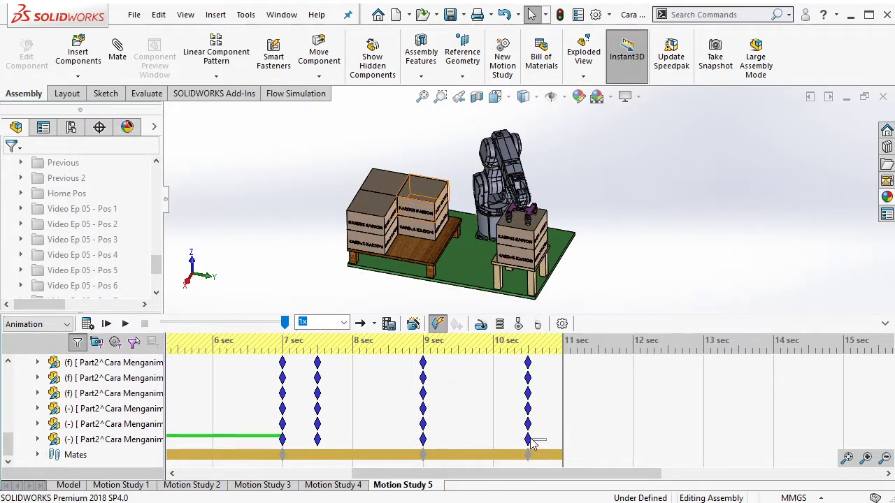
mouse_move(546, 441)
mouse_down()
mouse_move(510, 421)
mouse_move(506, 357)
mouse_up()
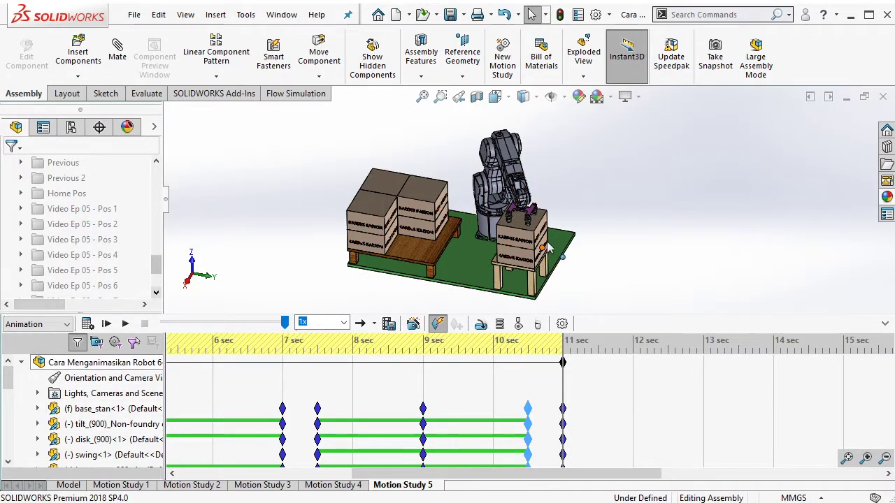
click(157, 294)
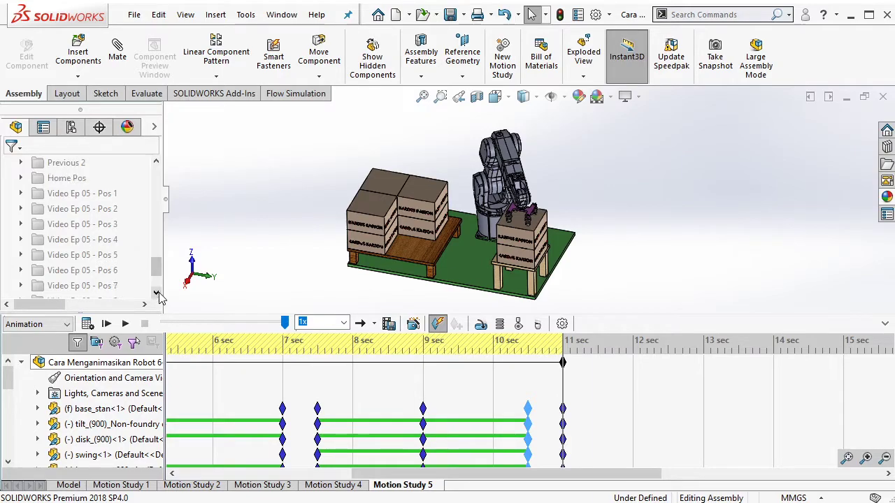
mouse_move(563, 363)
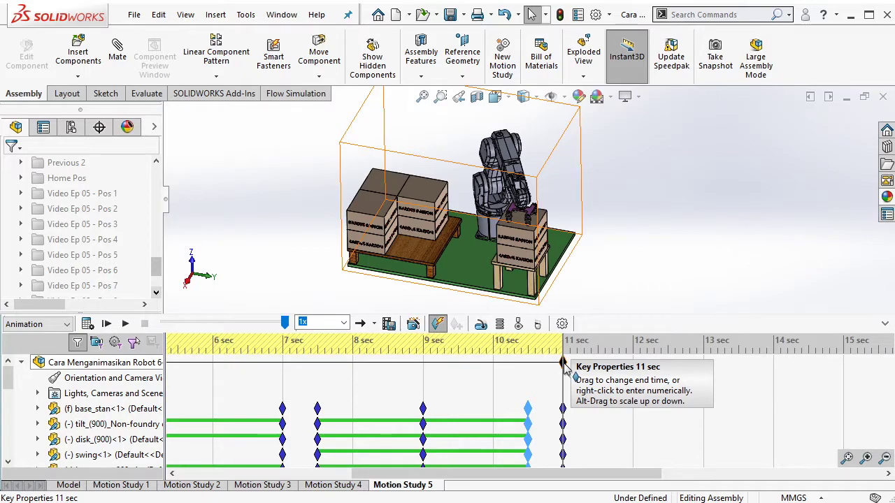
- Move the study end time out to 13 sec and place the time bar there
drag(563, 363, 648, 374)
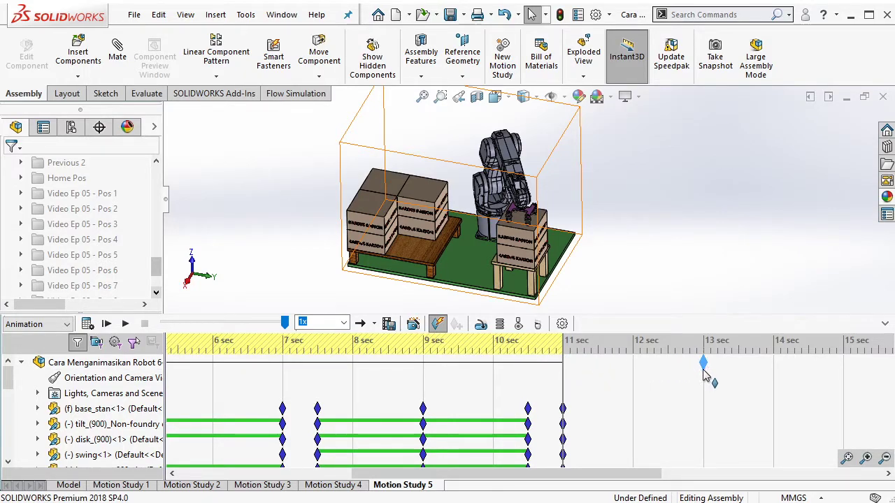
drag(694, 371, 707, 381)
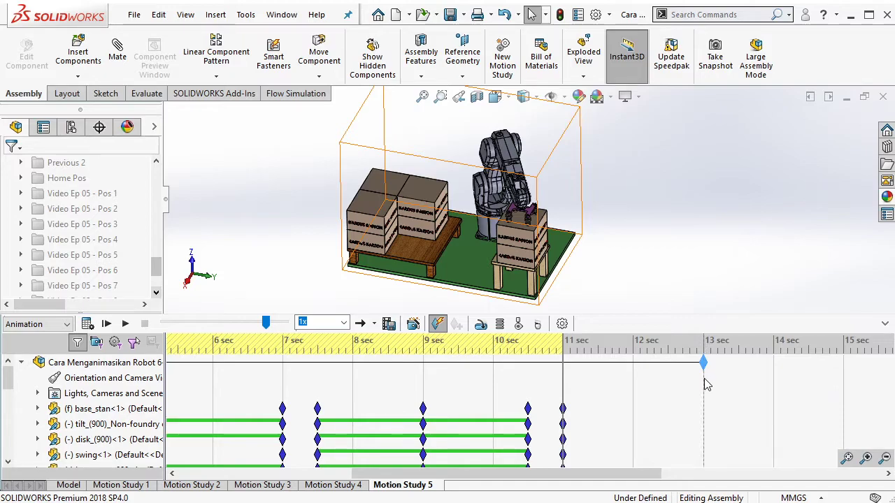
click(704, 378)
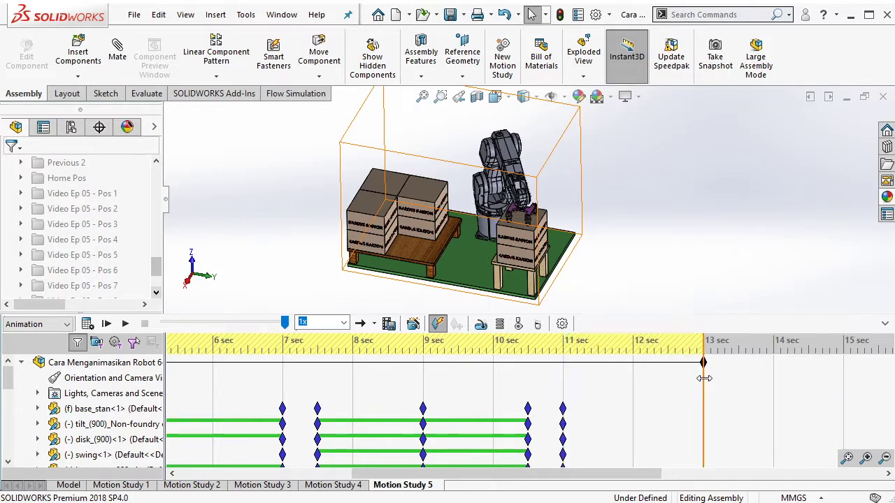
click(374, 313)
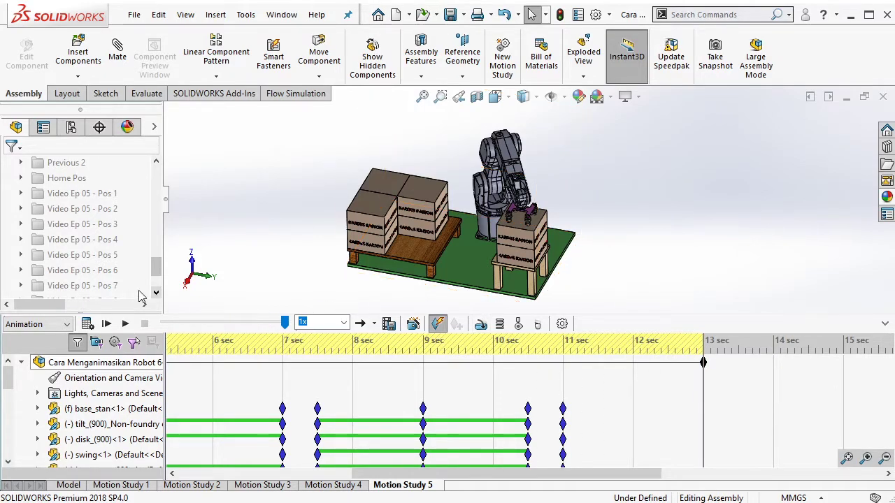
- Key the robot's Pos 7 pose for all components, re-suppress Pos 7, and recalculate
right_click(108, 286)
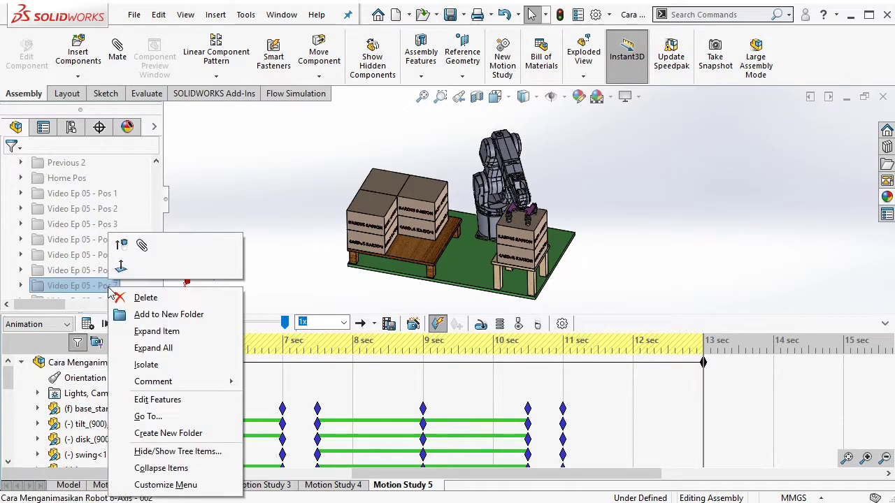
click(123, 246)
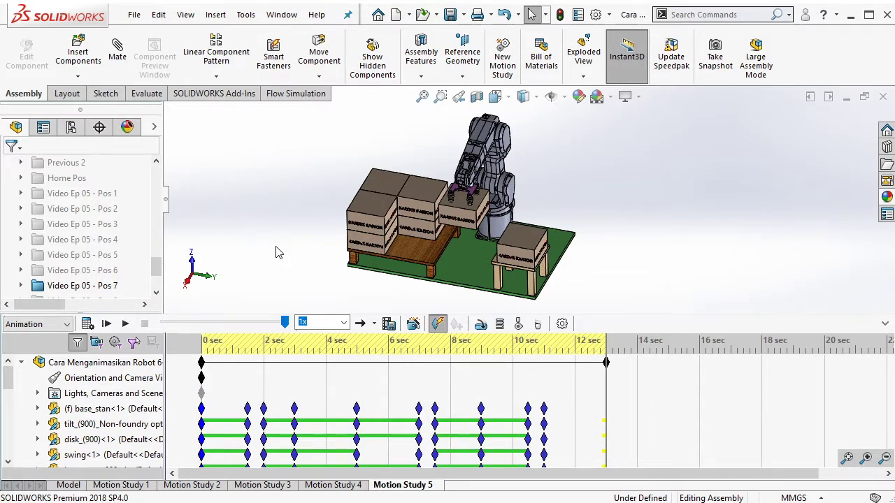
key(ctrl+a)
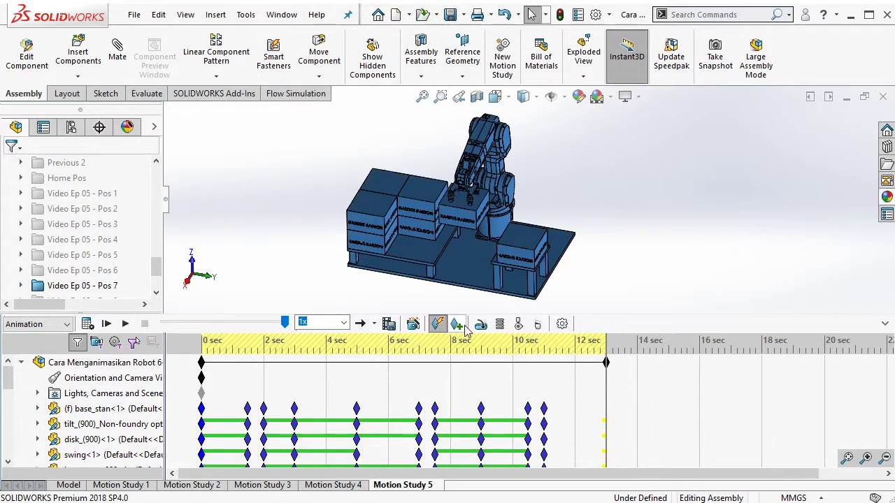
click(455, 324)
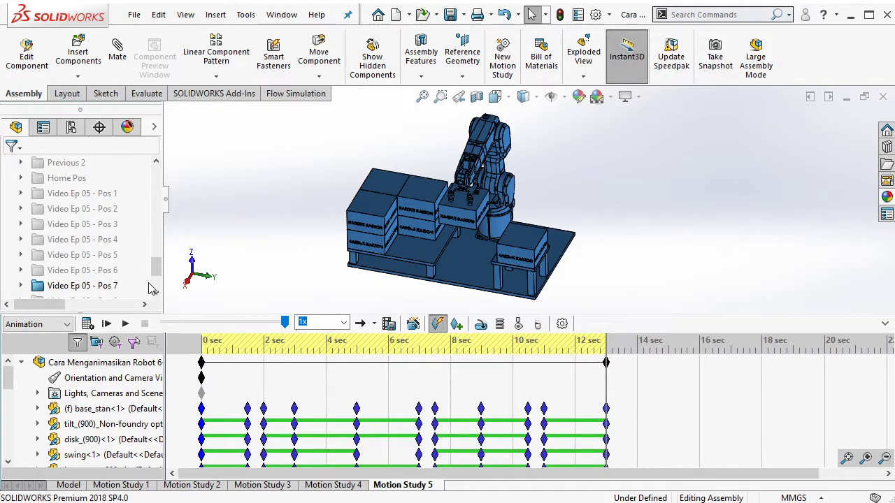
right_click(103, 287)
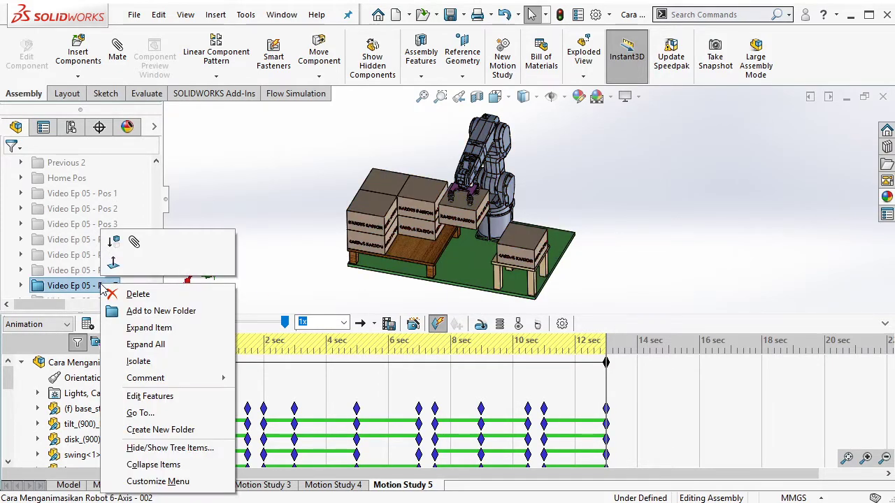
click(115, 244)
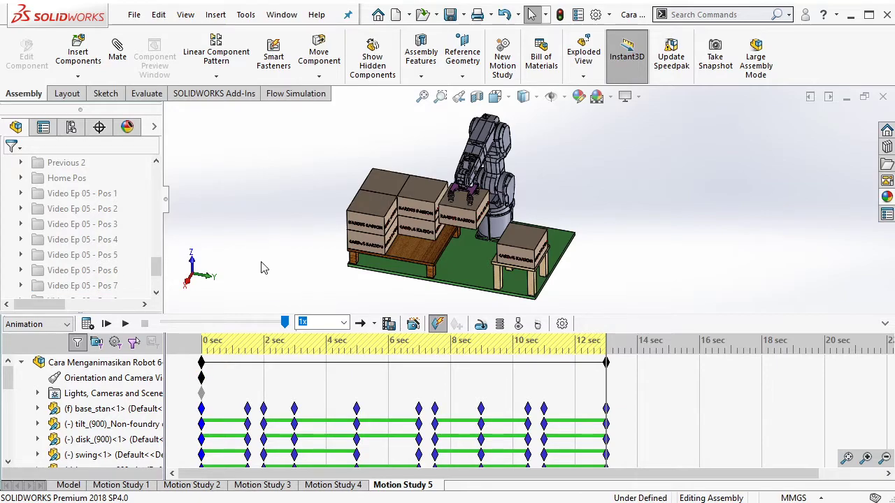
click(87, 323)
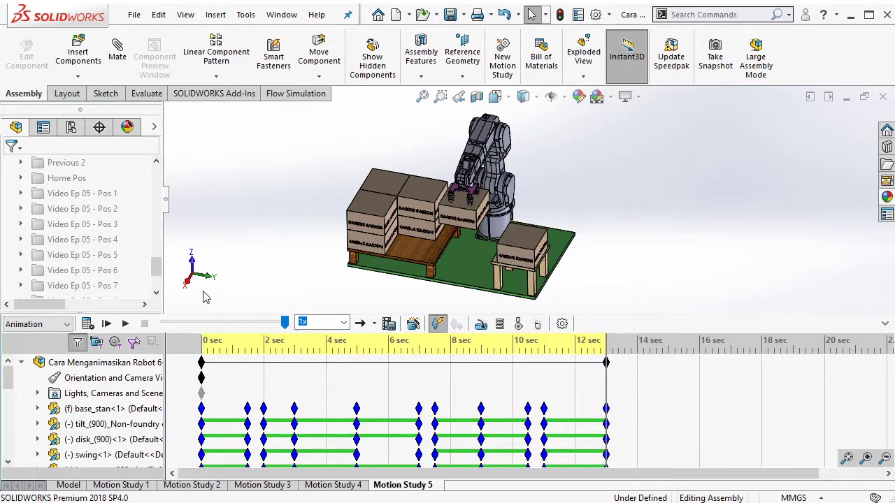
click(156, 293)
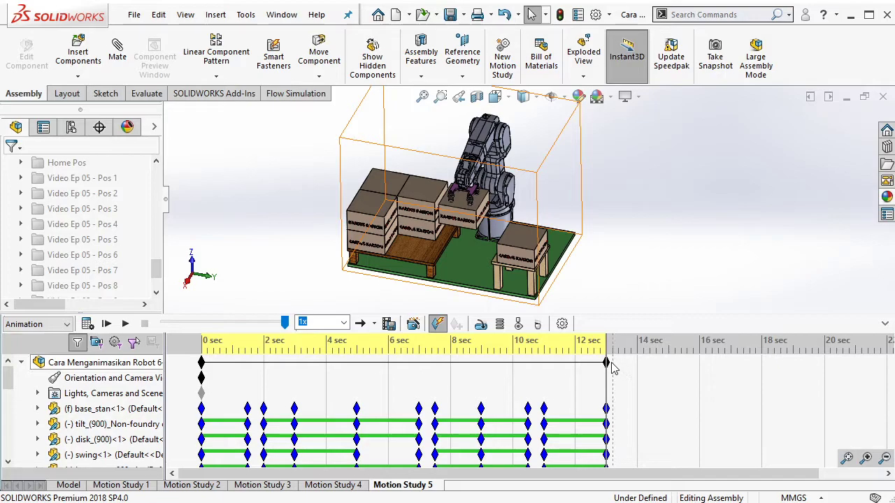
- Zoom the timeline in and extend the study end time to 15 sec
click(867, 458)
click(867, 458)
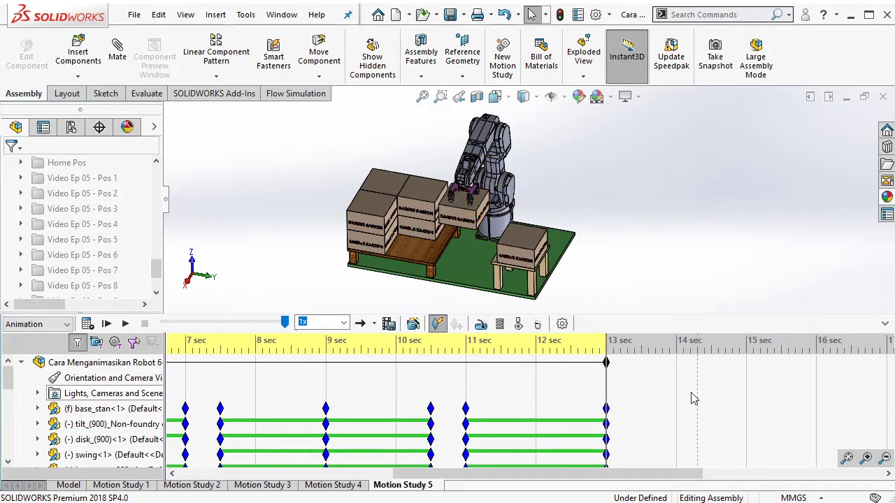
mouse_move(606, 362)
mouse_down()
mouse_move(694, 384)
mouse_move(748, 383)
mouse_move(747, 397)
mouse_up()
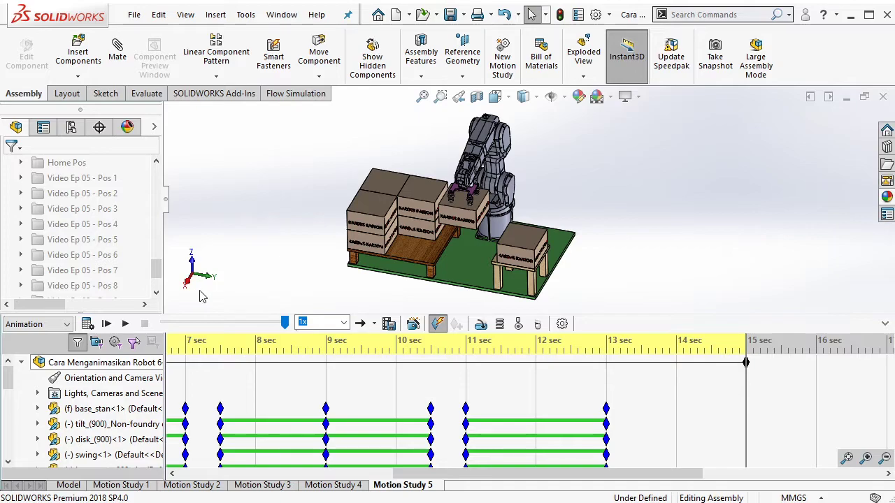
- Record the robot's Pos 8 pose as keys for all components at 15 sec, then re-suppress Pos 8
right_click(100, 289)
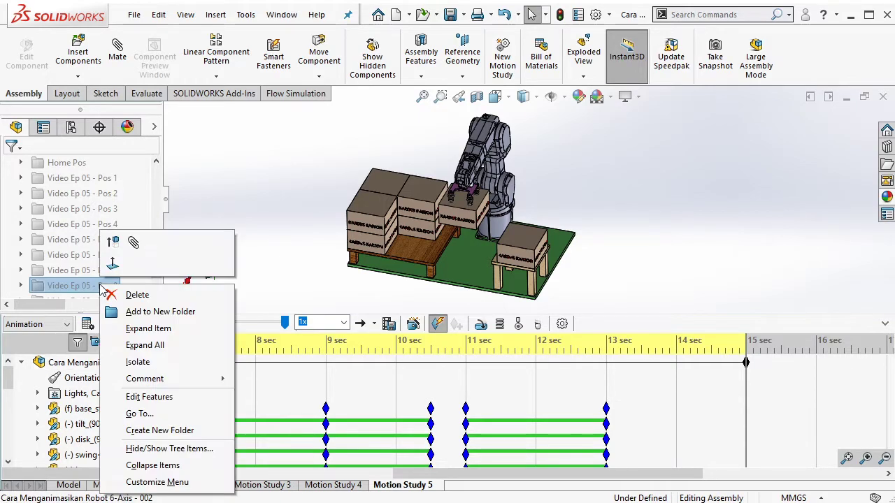
click(115, 244)
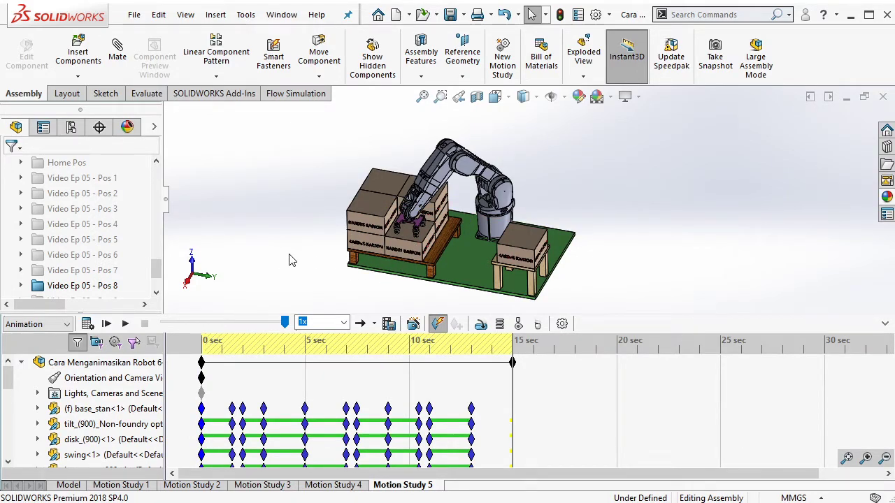
key(ctrl+a)
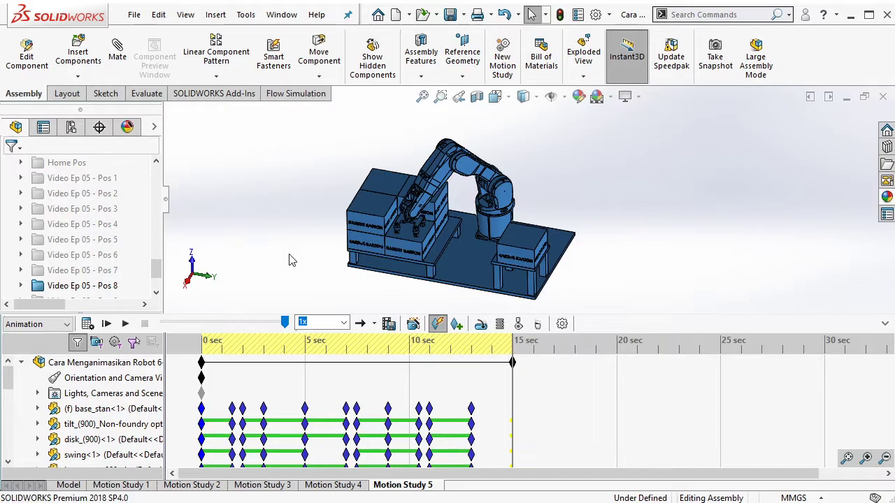
click(456, 325)
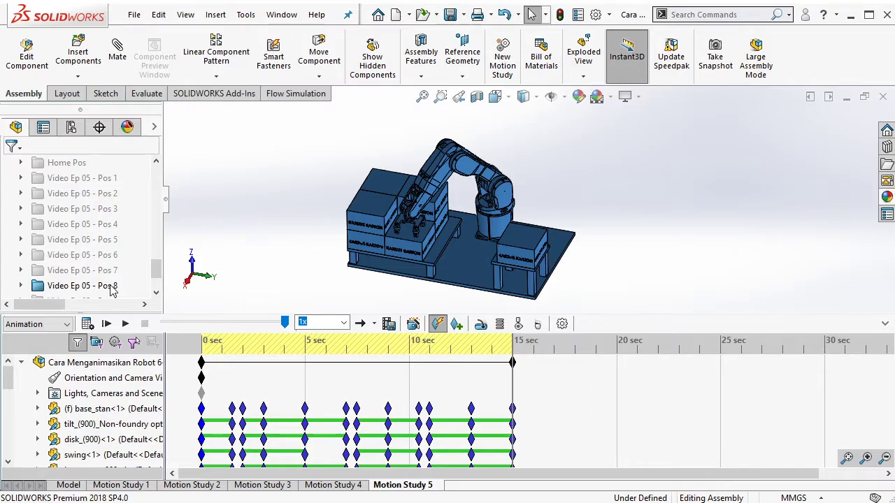
right_click(111, 291)
click(124, 248)
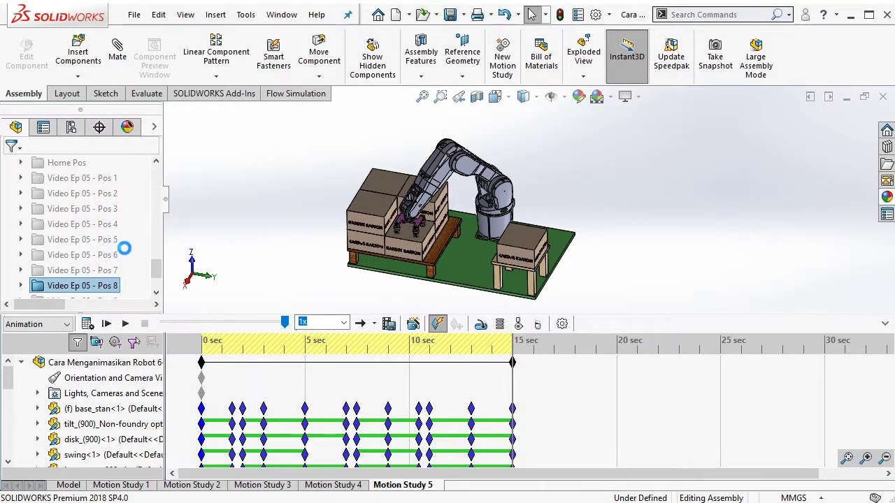
click(437, 322)
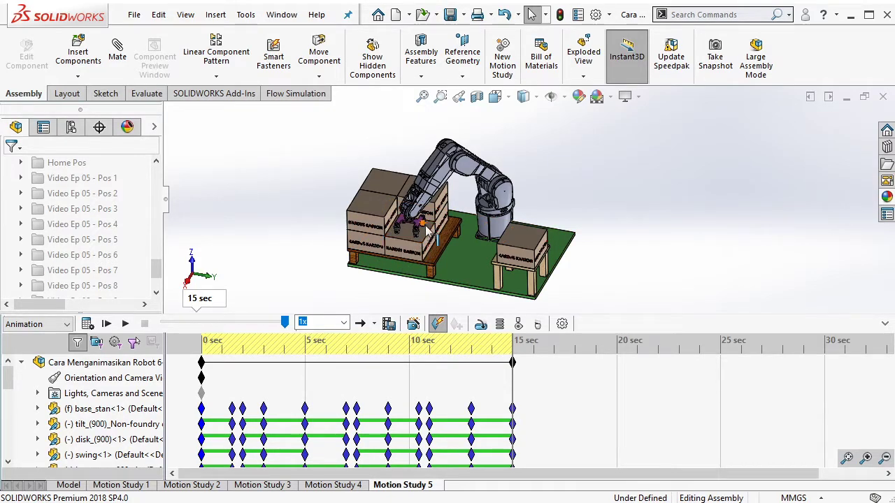
- Zoom in around 15 sec, push the end time past 15 sec, and set the time bar to 15.5 sec
scroll(426, 230, down, 3)
scroll(427, 233, down, 2)
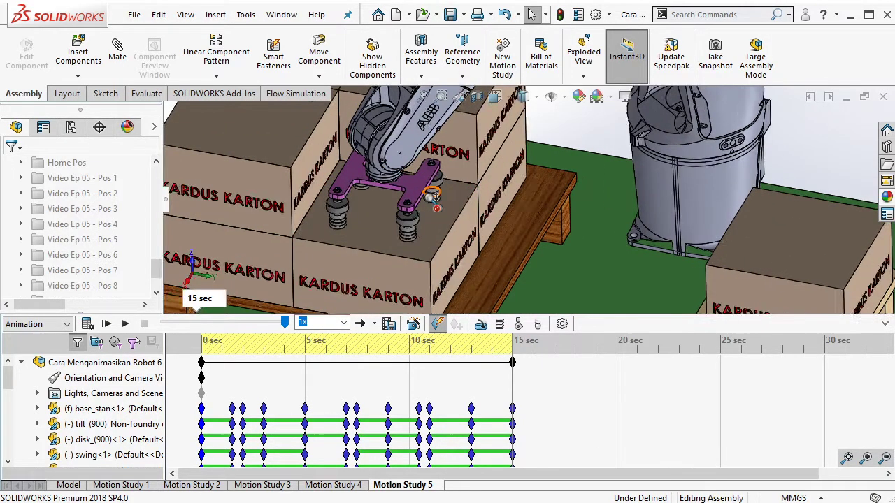
scroll(432, 199, down, 2)
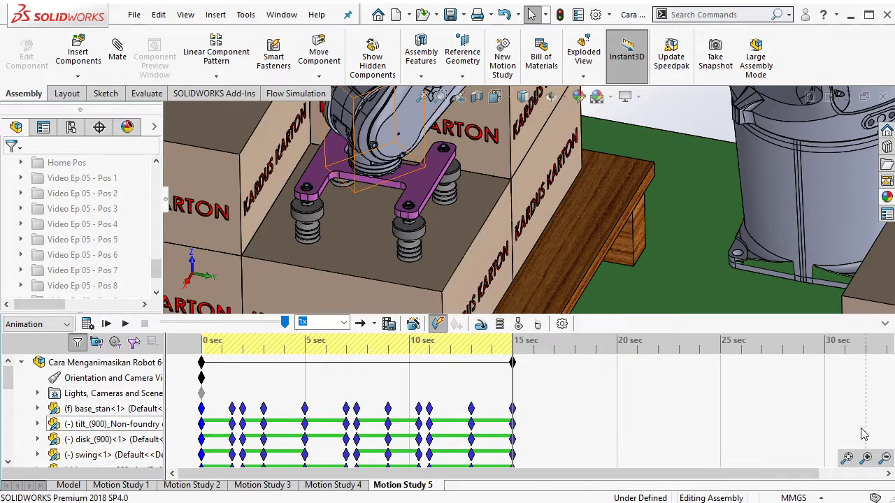
click(865, 457)
click(866, 457)
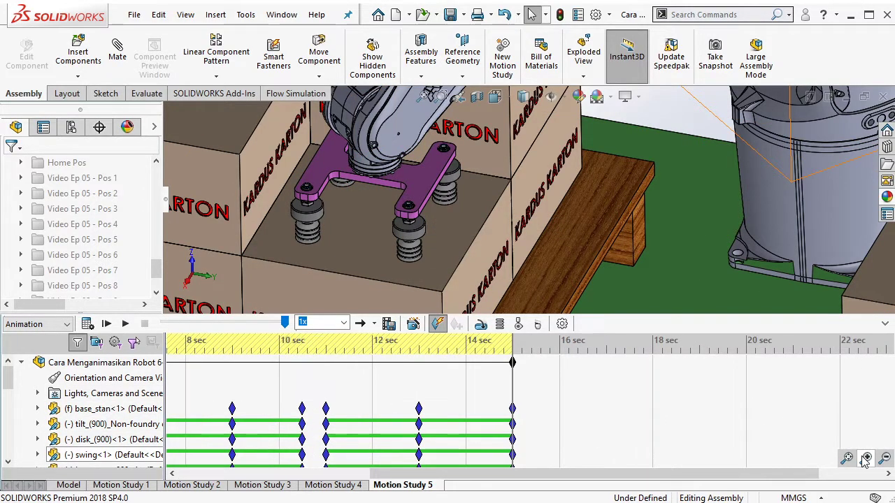
click(865, 457)
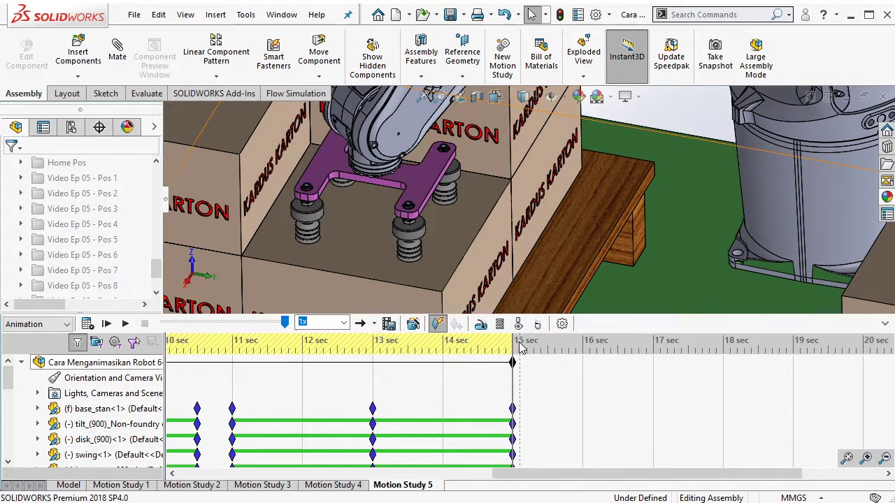
drag(512, 362, 548, 378)
click(549, 393)
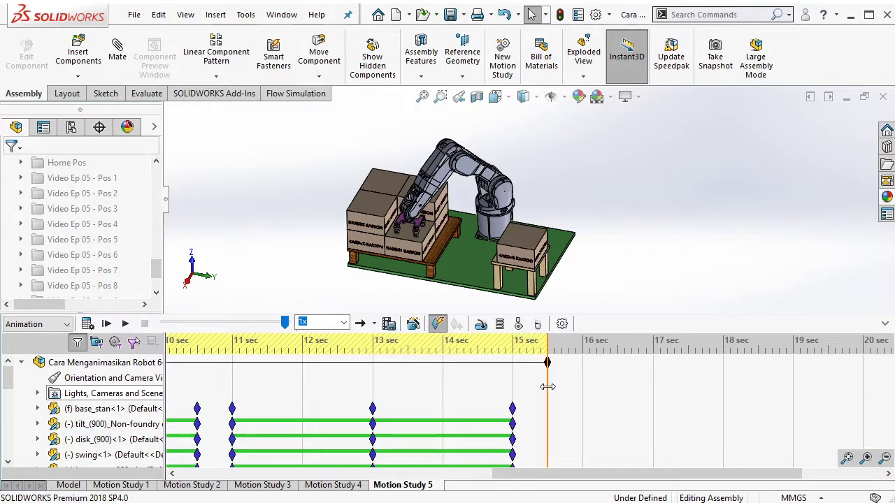
- Paste the 15 sec component keys at 15.5 sec and drag the end time toward 17.5 sec
drag(12, 384, 9, 448)
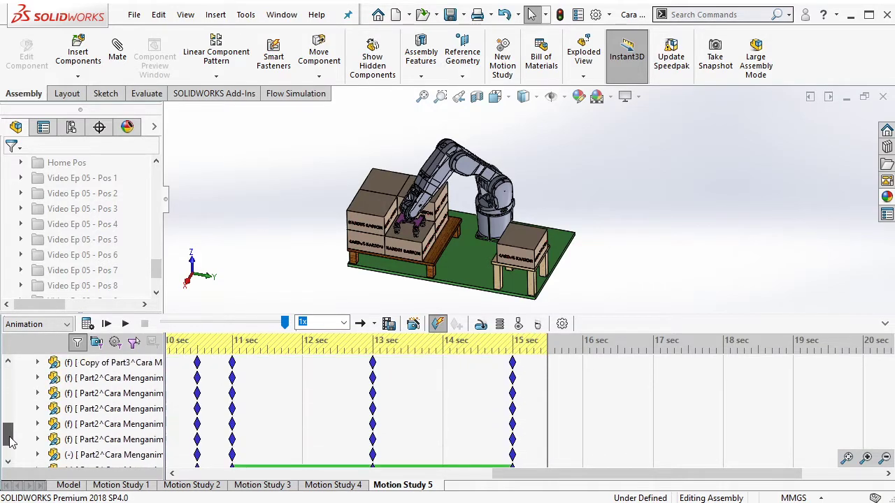
mouse_move(531, 446)
mouse_down()
mouse_move(489, 340)
mouse_move(493, 394)
mouse_up()
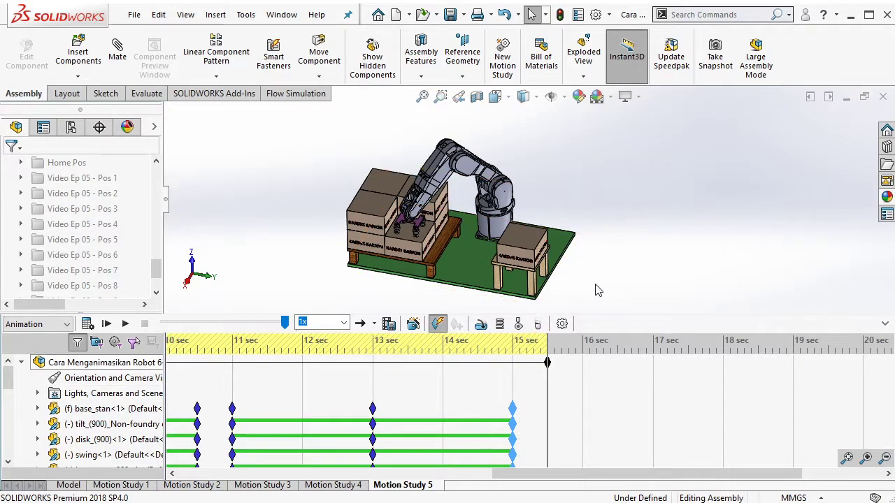
key(ctrl+v)
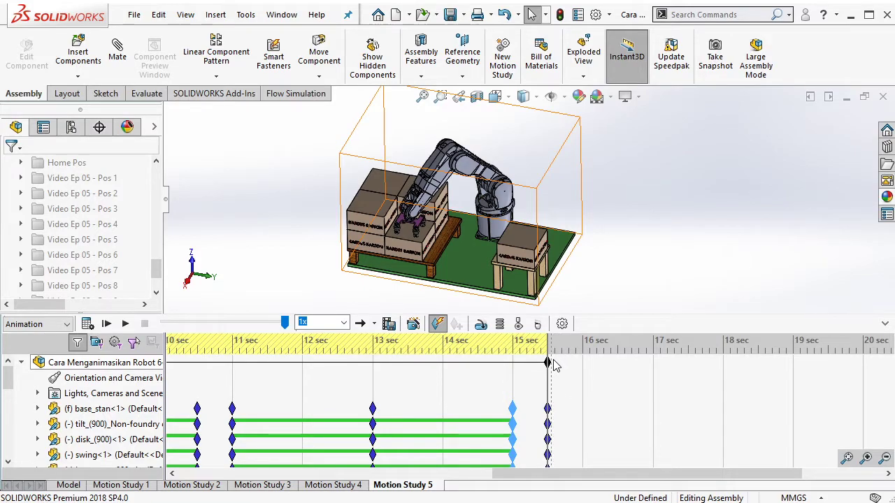
mouse_move(547, 363)
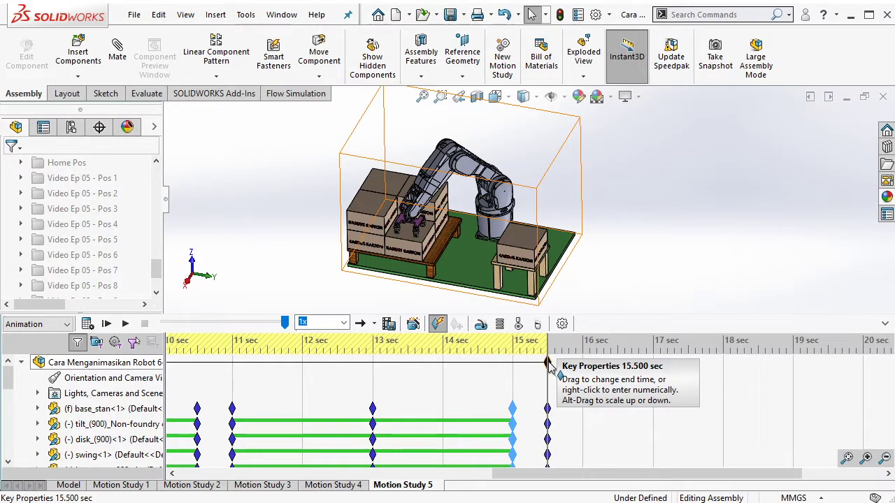
drag(547, 364, 689, 378)
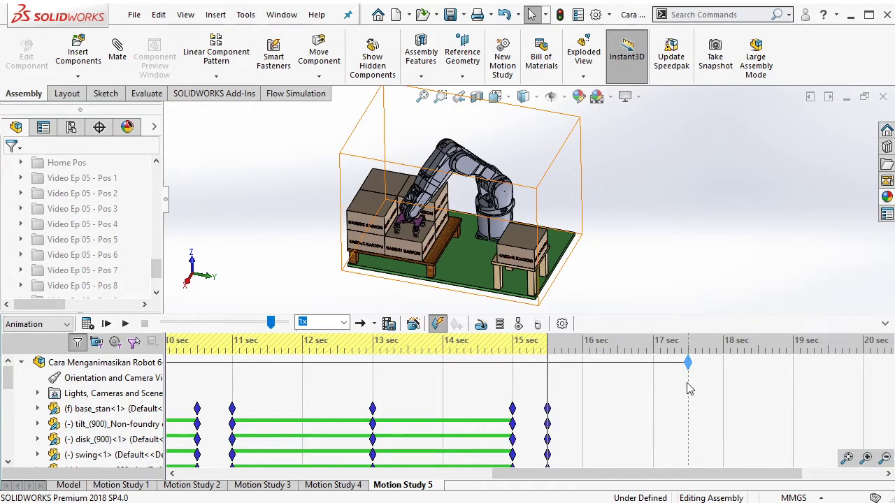
- Record the robot's Pos 9 pose as component keys at 17.5 sec, then re-suppress Pos 9
click(686, 382)
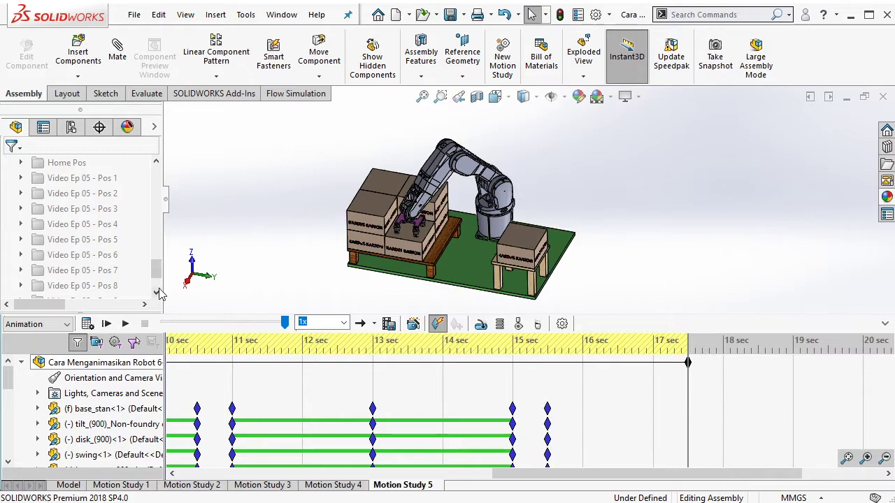
click(156, 292)
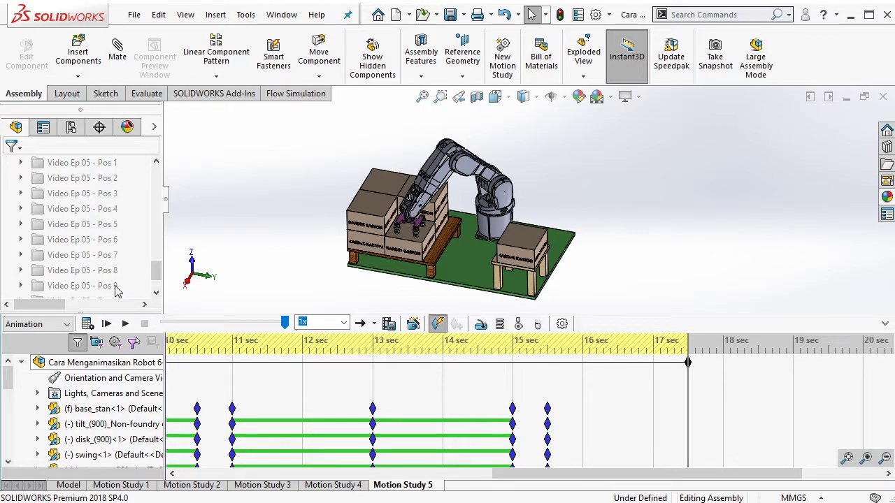
right_click(118, 288)
click(128, 246)
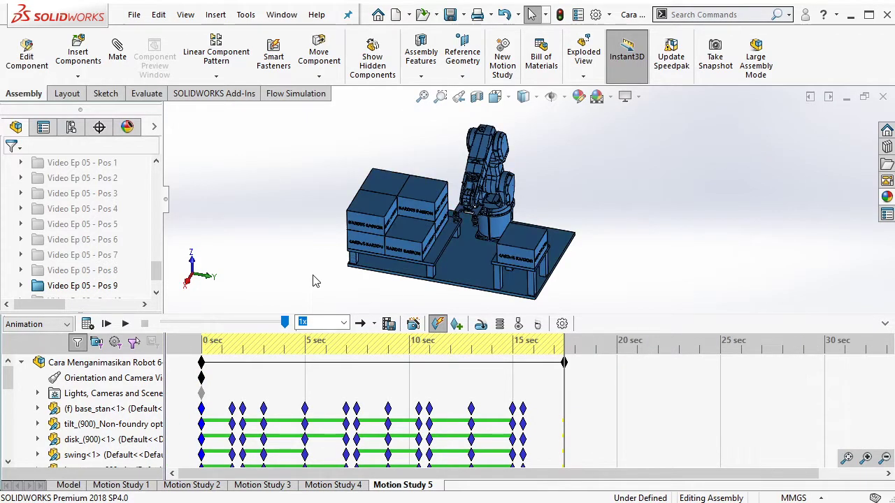
click(458, 325)
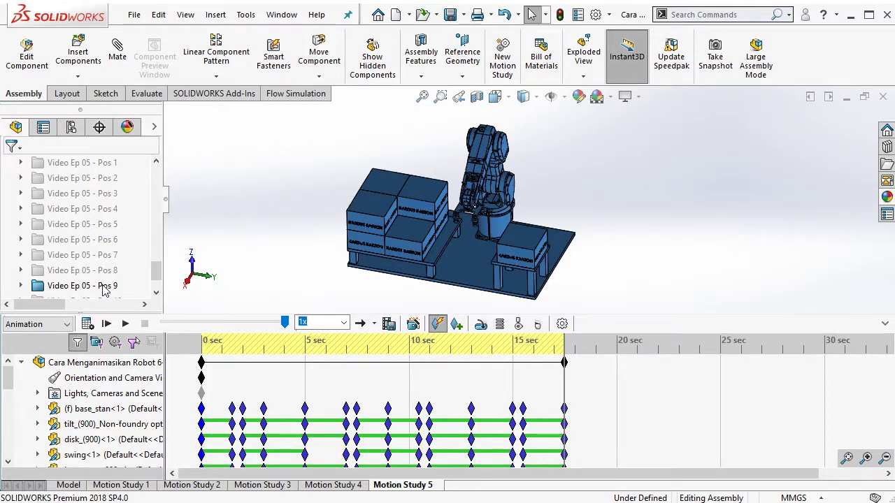
right_click(103, 286)
click(117, 243)
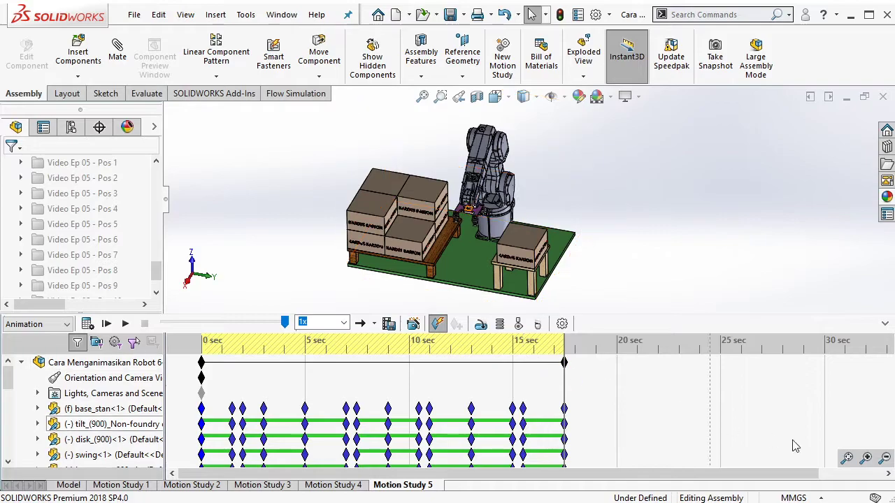
click(866, 457)
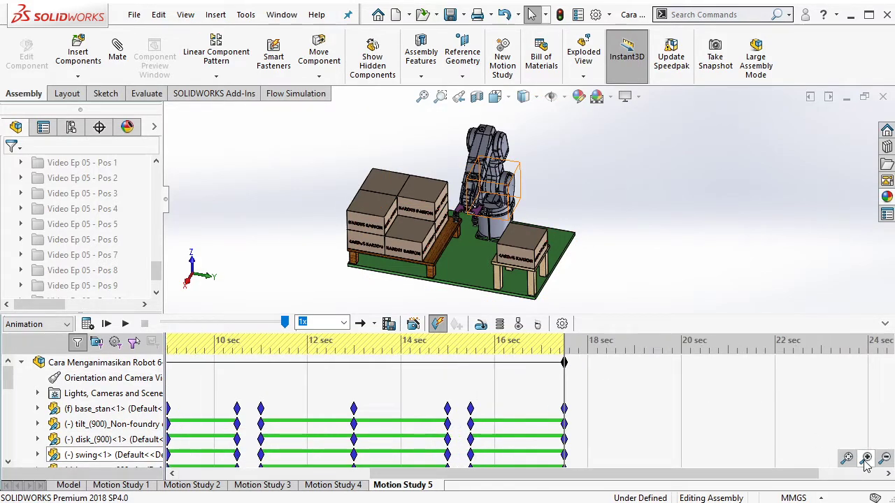
- Zoom the timeline further and move the end time and time bar to about 19.5 sec
click(866, 460)
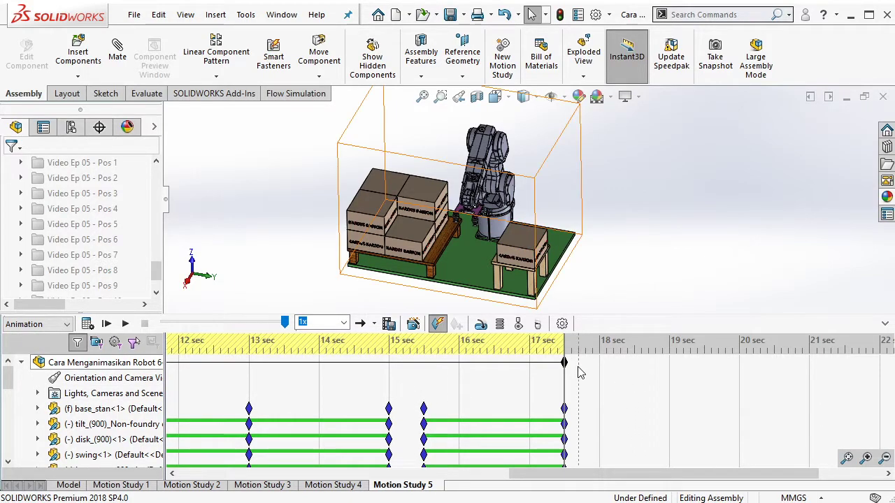
drag(564, 363, 708, 383)
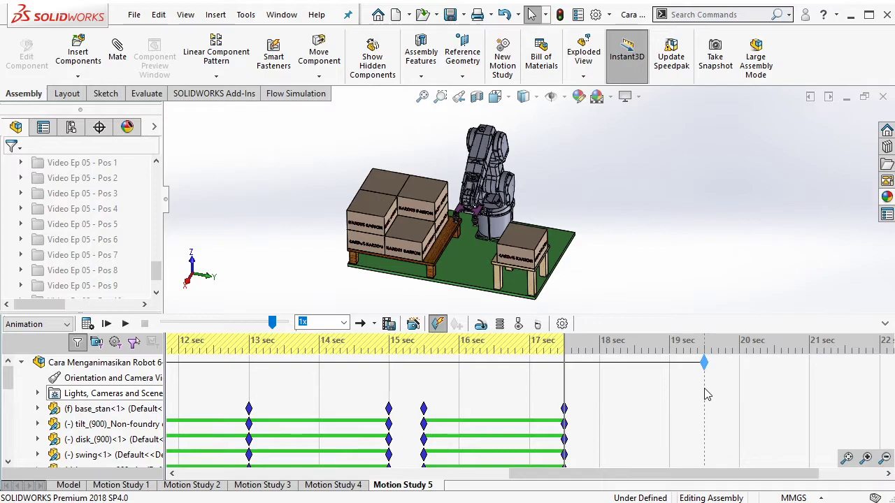
click(705, 390)
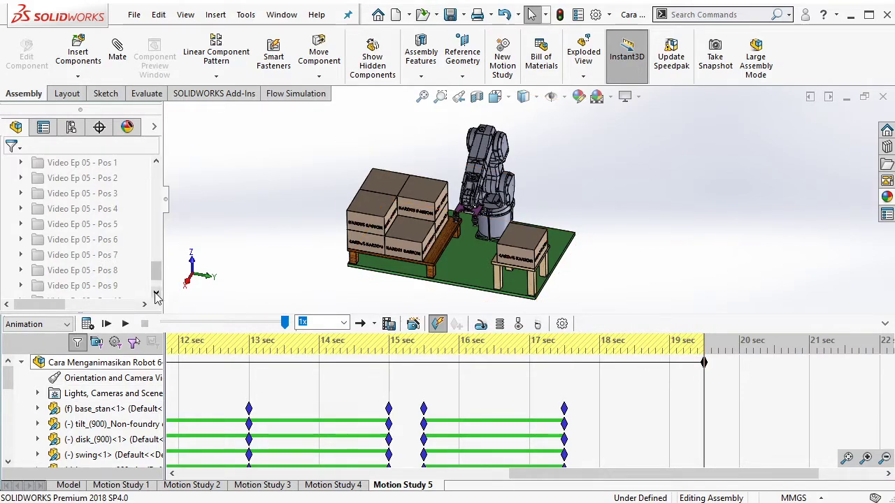
- Record the robot's Pos 10 pose as keys for all components, then re-suppress Pos 10
click(156, 294)
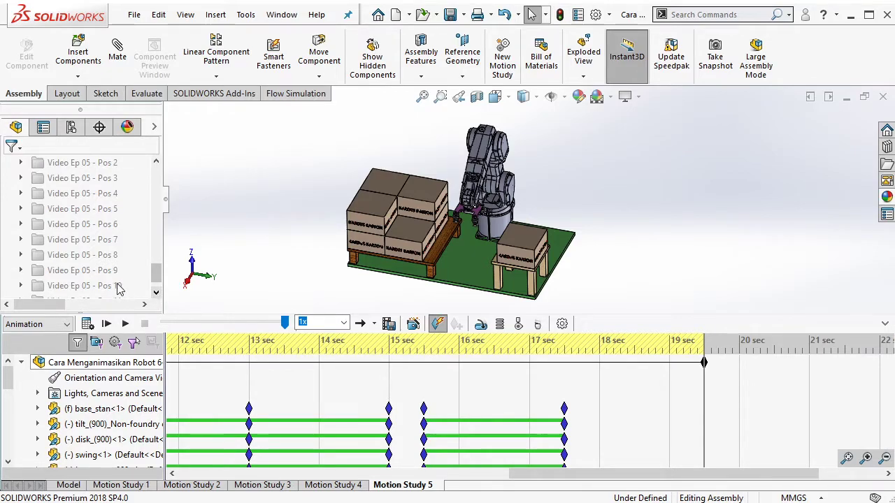
right_click(116, 286)
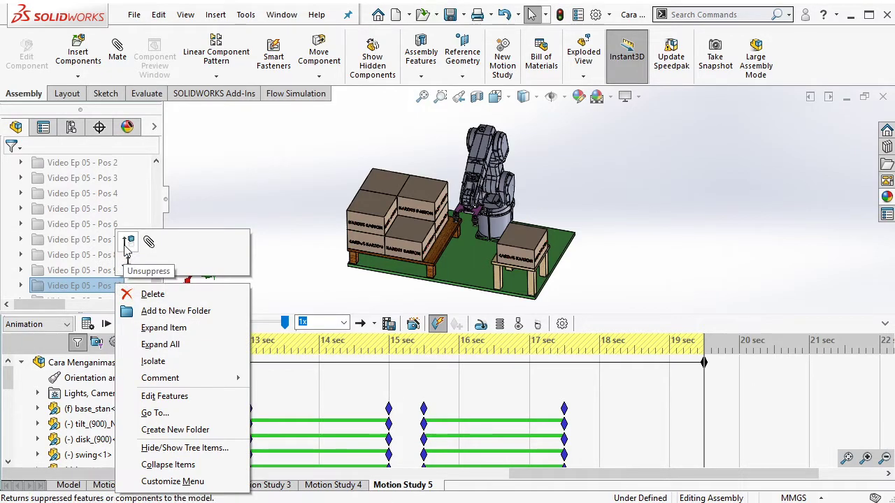
click(126, 262)
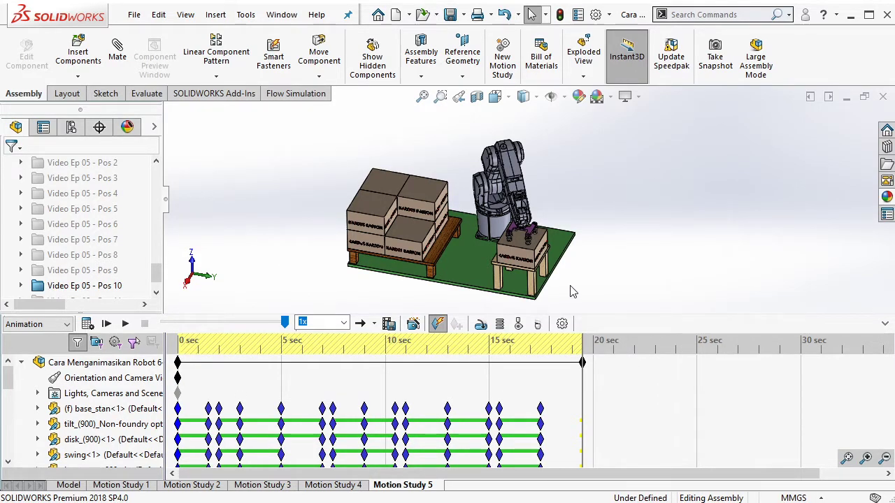
key(ctrl+a)
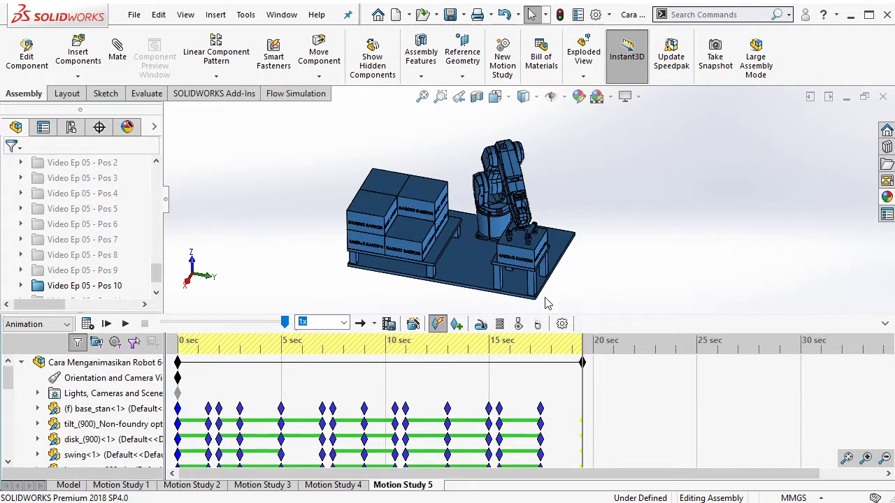
click(456, 325)
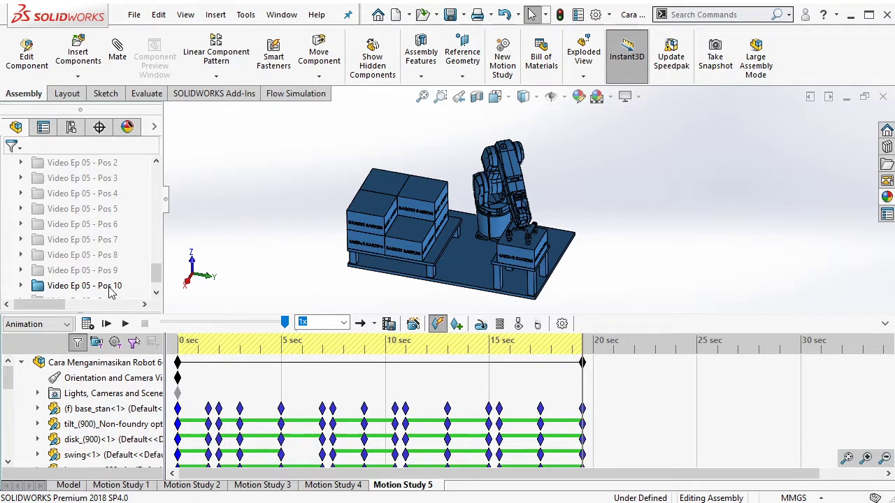
right_click(110, 292)
click(123, 241)
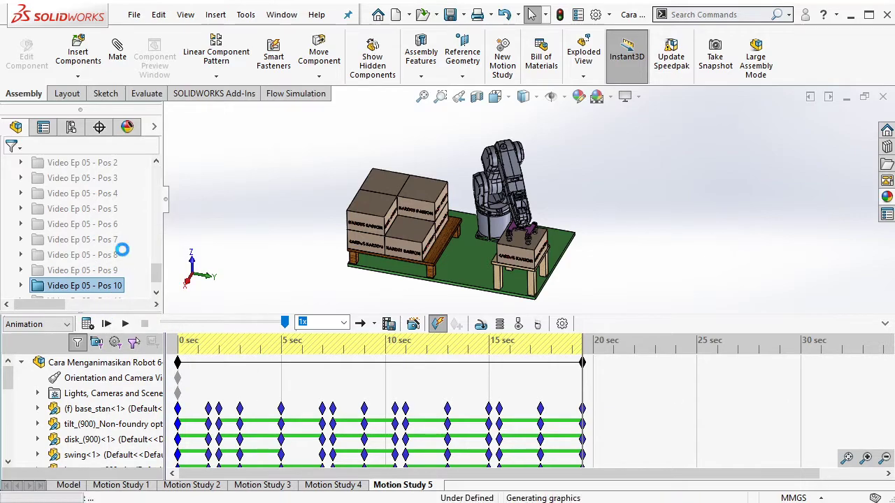
- Zoom the timeline and move Motion Study 5's end time out to 20 sec
scroll(506, 227, down, 2)
scroll(506, 229, down, 2)
scroll(506, 216, down, 2)
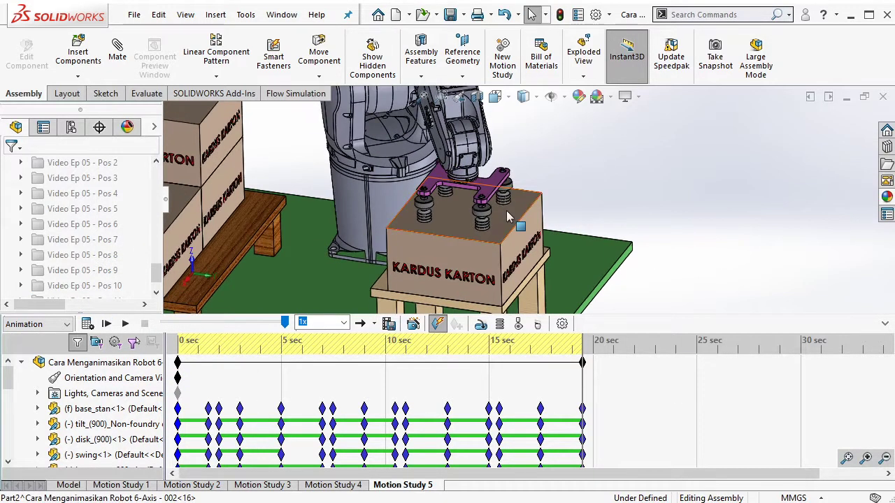
scroll(507, 213, down, 2)
scroll(505, 216, up, 3)
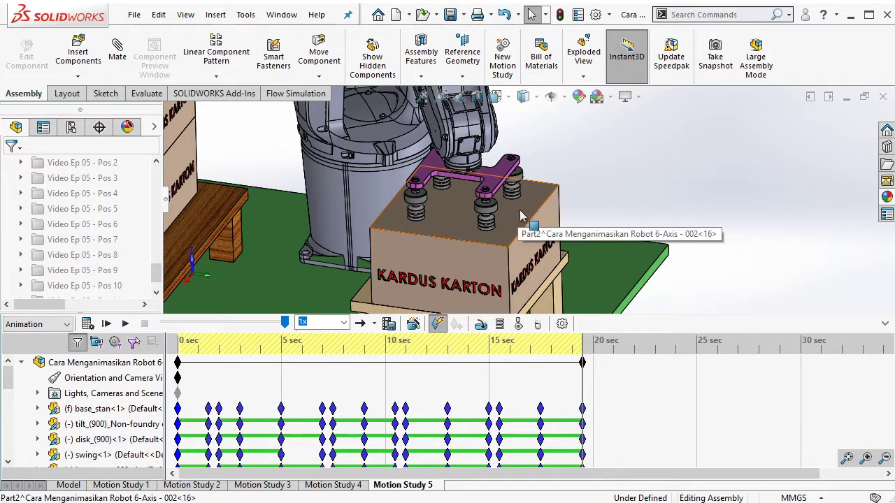
click(866, 458)
click(866, 458)
click(865, 458)
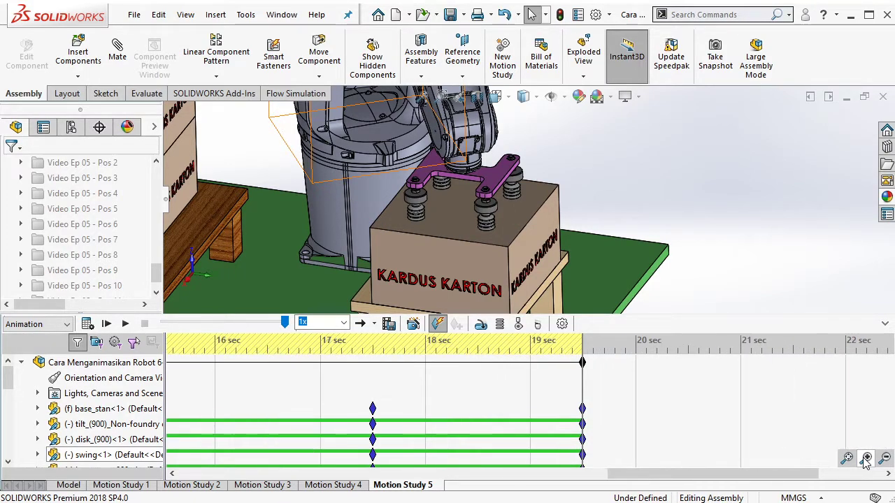
click(884, 458)
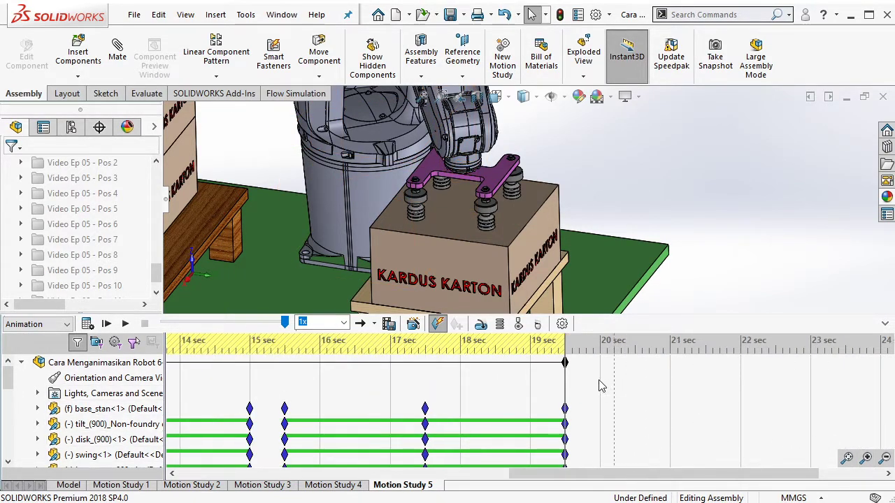
drag(566, 362, 600, 375)
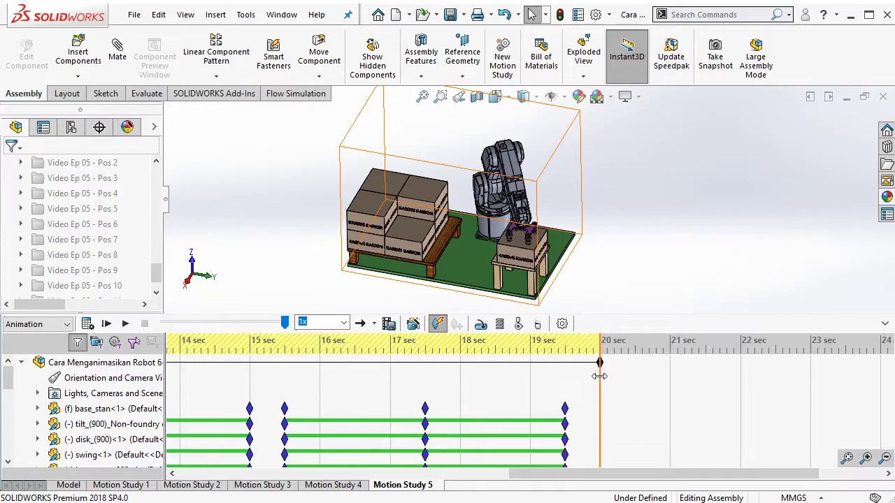
- Copy the component keys at 19.5 sec to 20 sec to hold the Pos 10 pose
drag(7, 383, 5, 453)
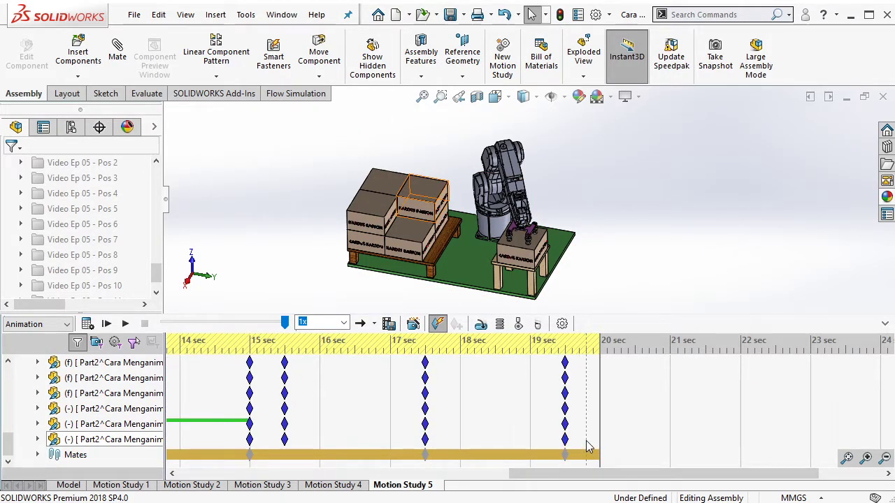
drag(586, 440, 546, 403)
scroll(545, 377, up, 5)
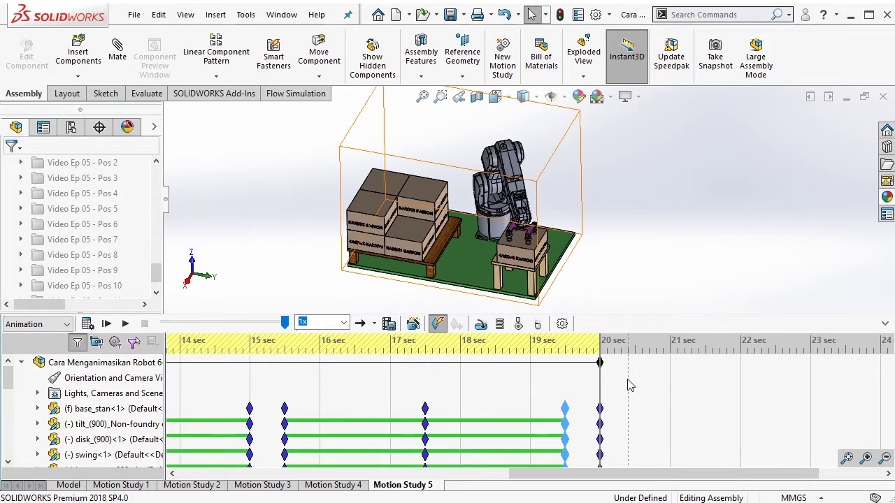
- Move the study end to 22 sec and keyframe all components in the Pos 11 pose there
drag(601, 369, 742, 380)
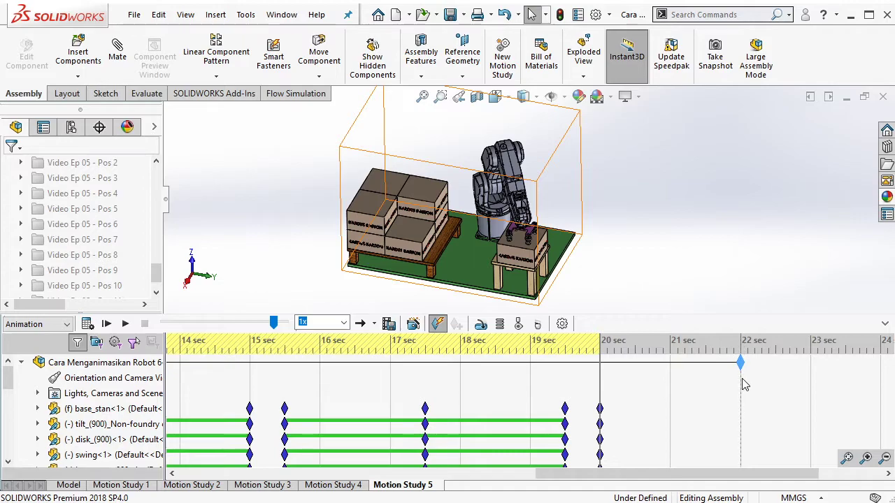
drag(742, 381, 741, 378)
click(157, 294)
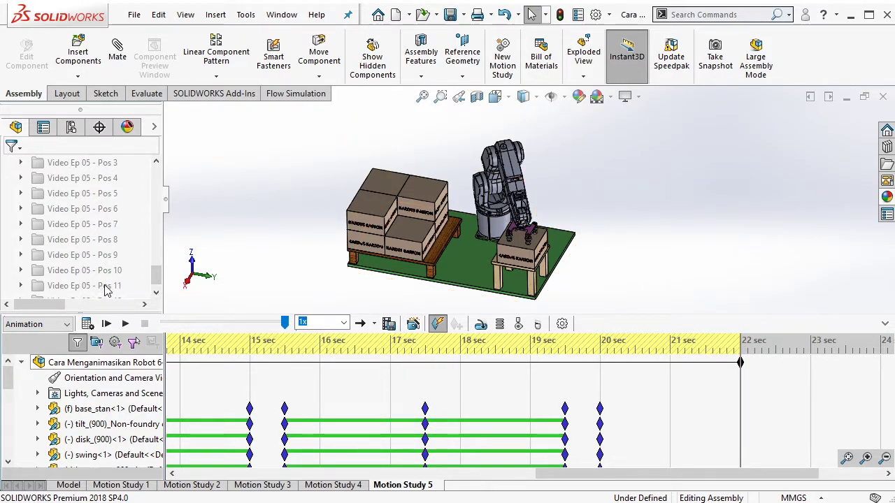
right_click(105, 288)
click(122, 249)
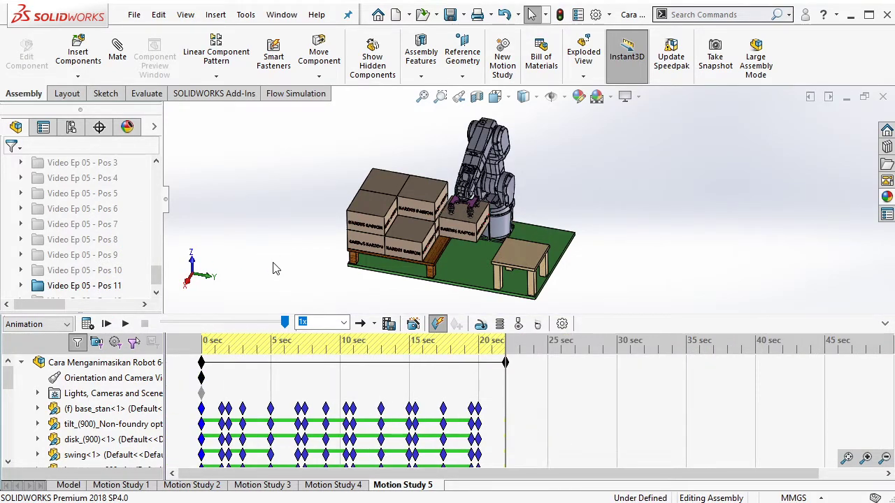
key(ctrl+a)
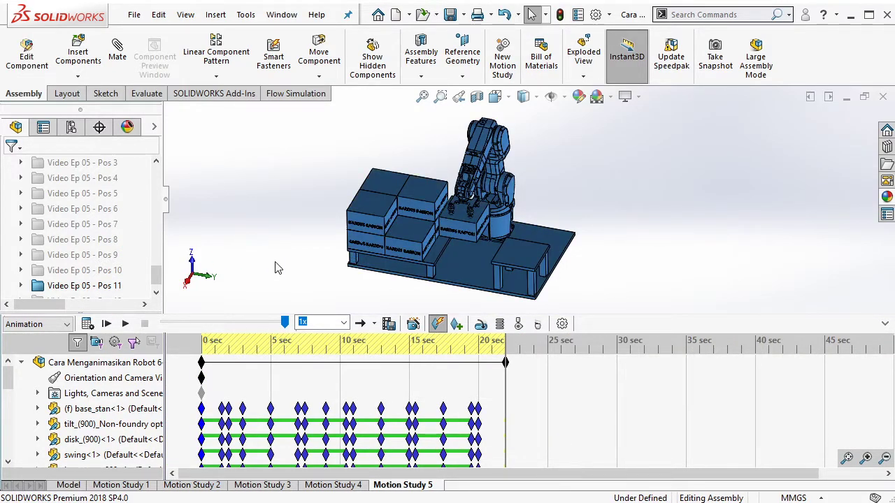
click(457, 325)
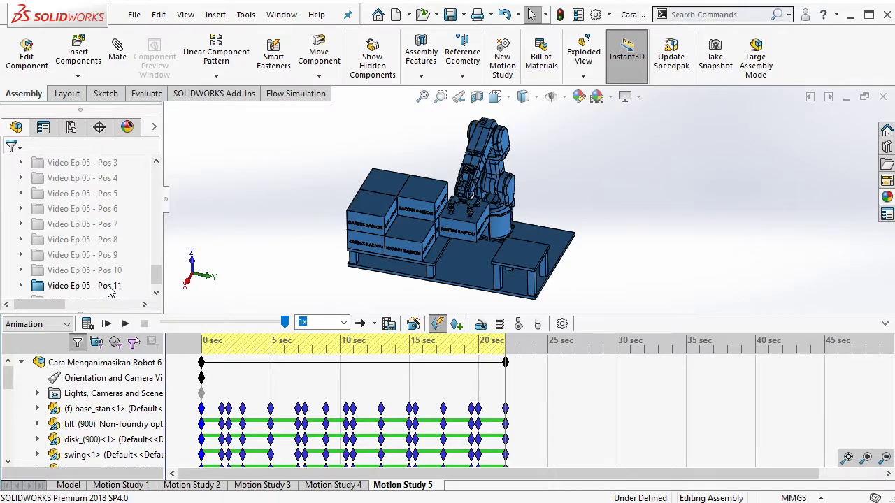
- Suppress Pos 11 again and extend the study end from 22 to 24 sec
right_click(112, 290)
click(128, 255)
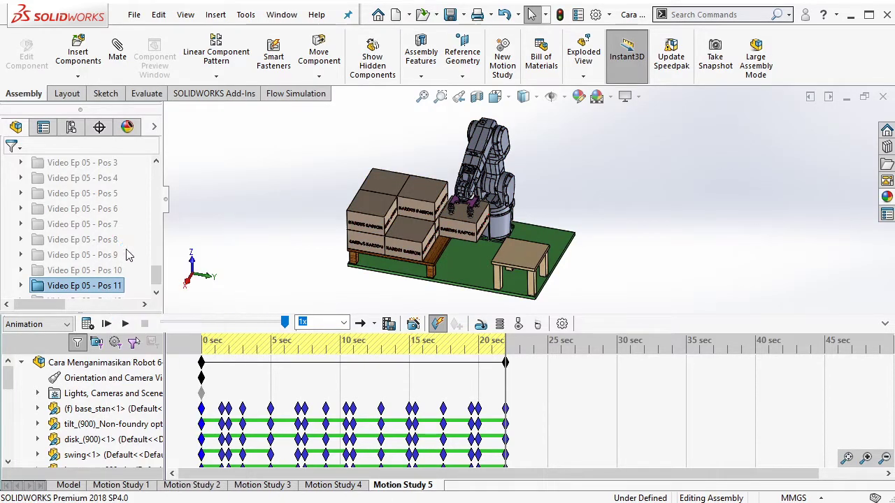
click(303, 255)
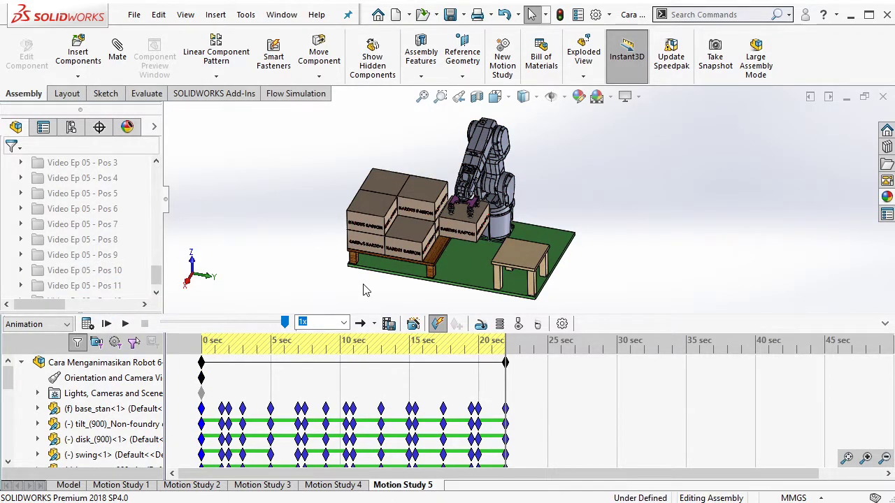
click(866, 457)
click(865, 457)
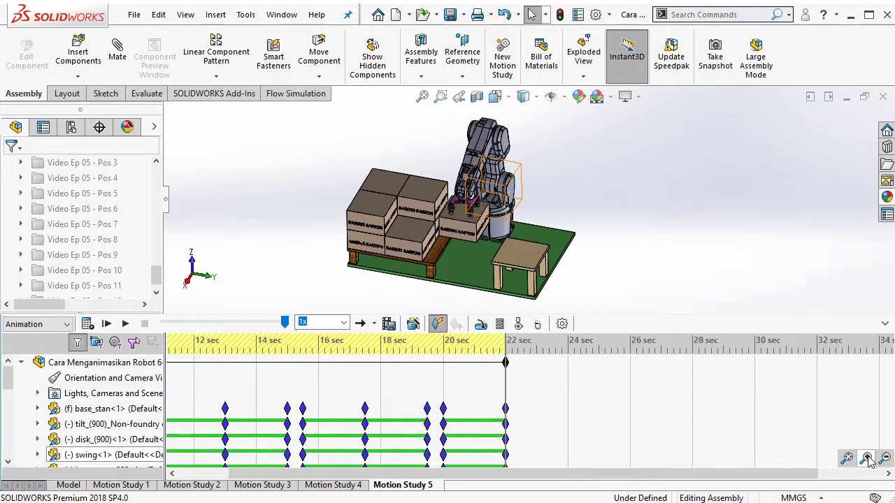
click(866, 458)
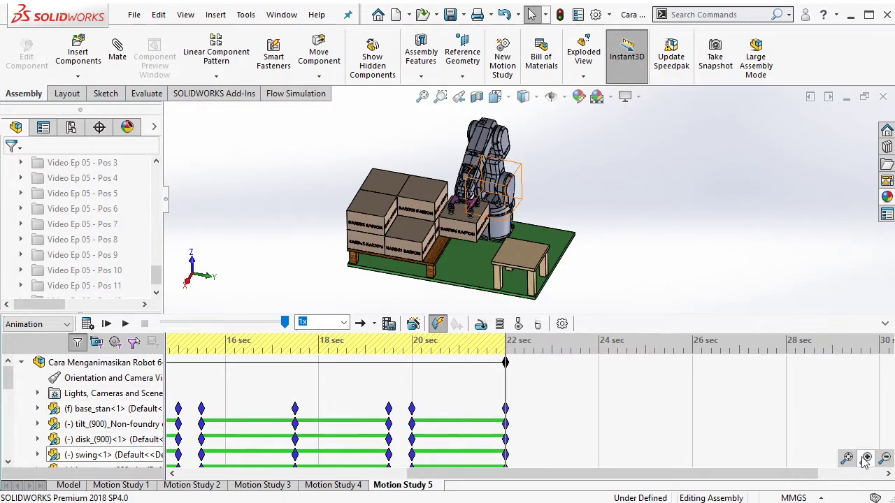
click(866, 457)
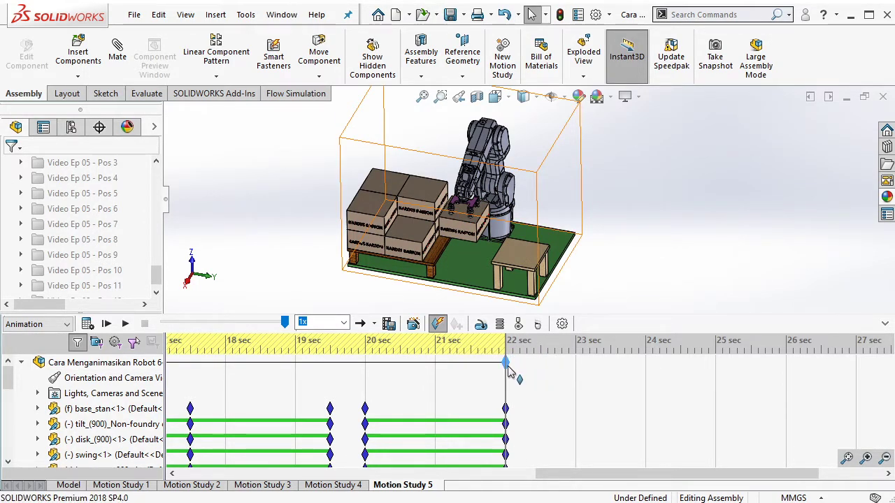
drag(509, 371, 647, 383)
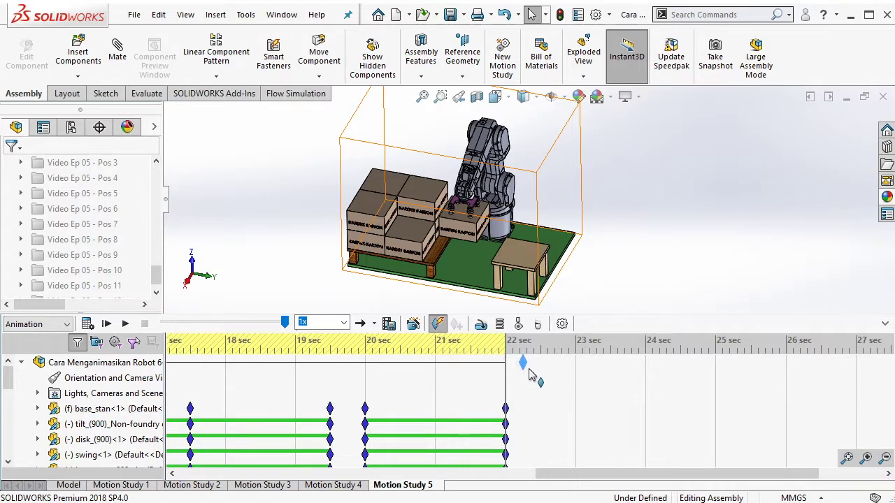
click(650, 395)
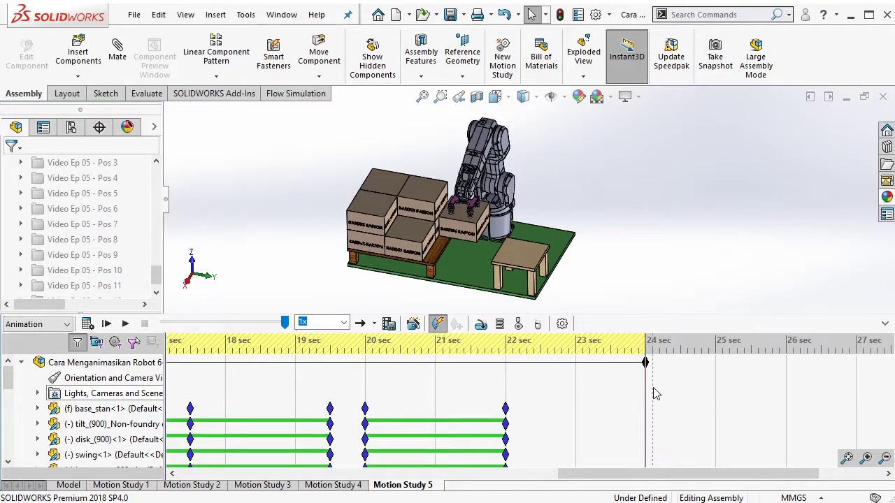
click(156, 294)
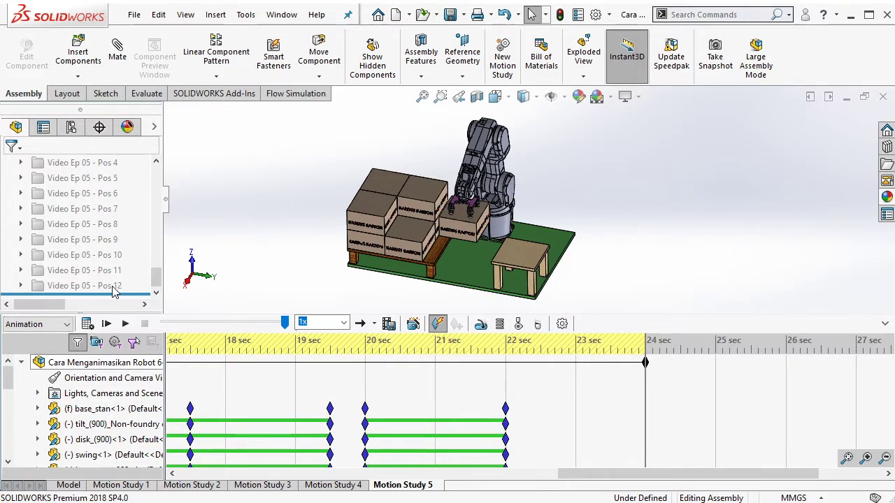
- Unsuppress Pos 12, key all components at 24 sec, then suppress Pos 12 again
right_click(113, 288)
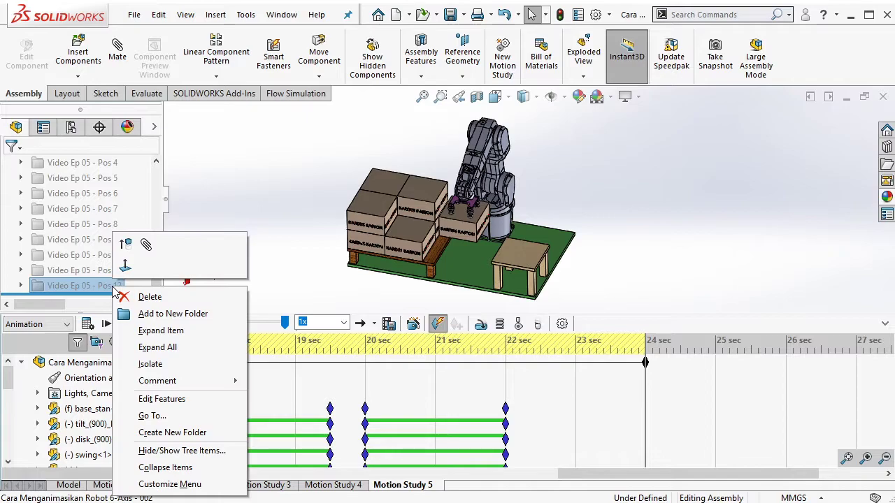
click(120, 250)
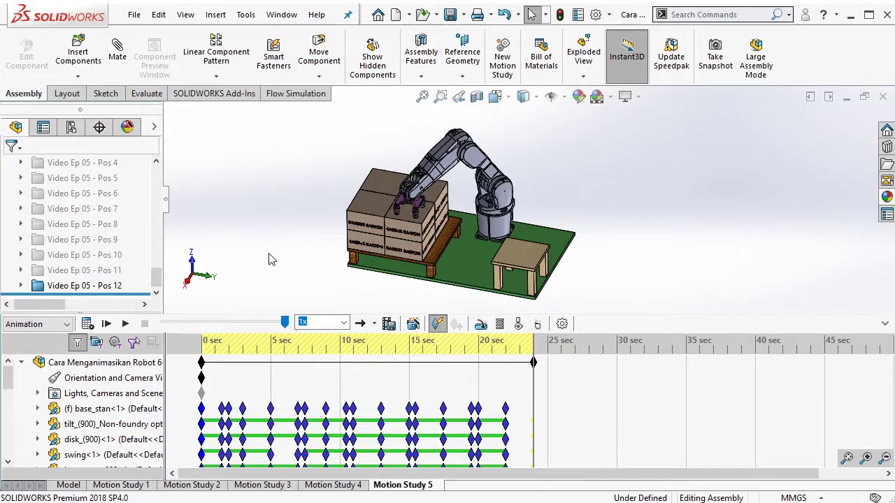
key(ctrl+a)
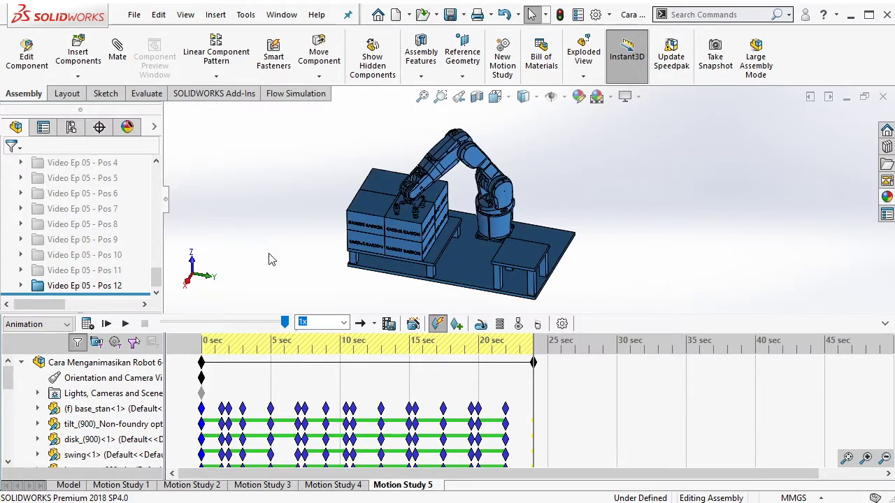
click(456, 326)
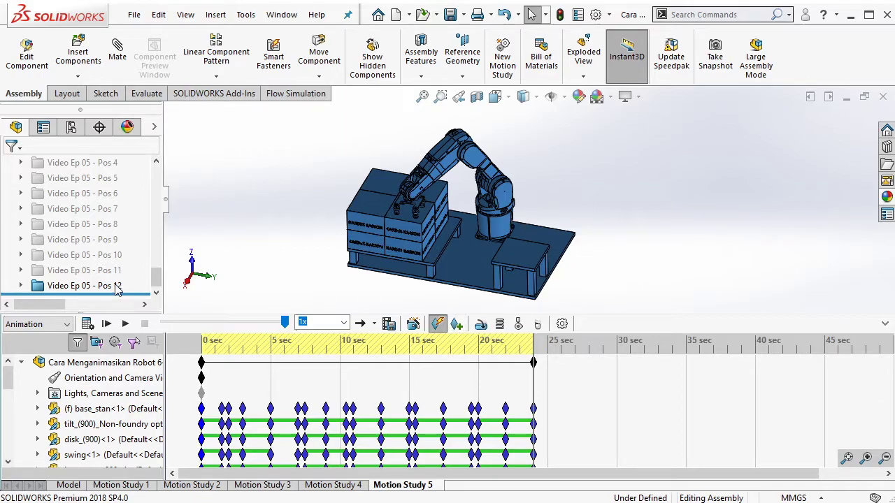
right_click(118, 289)
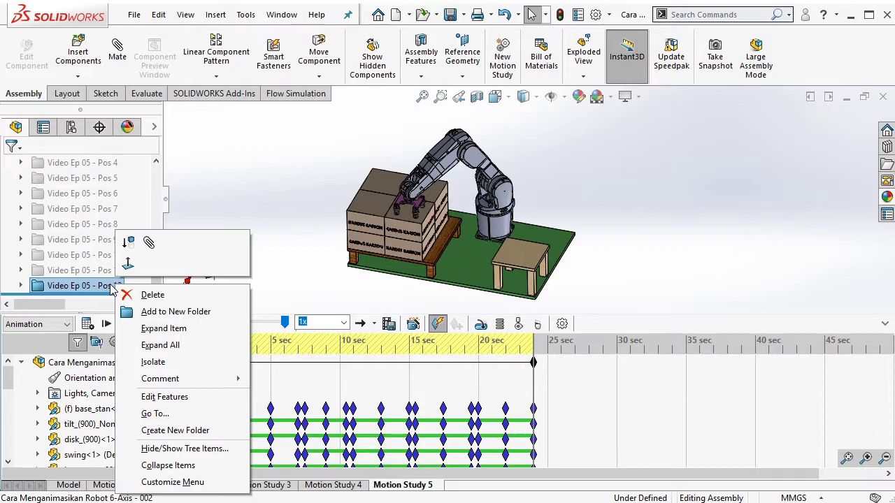
click(132, 243)
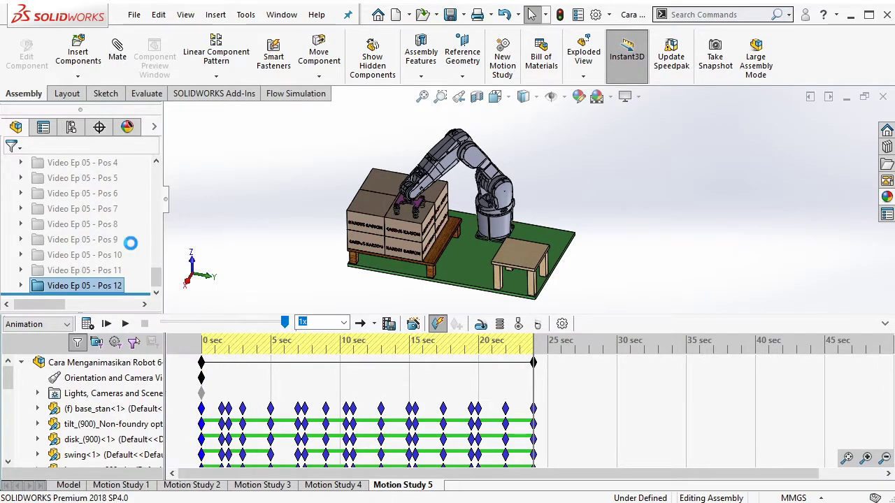
- Zoom the timeline and extend the study end to about 24.5 sec
click(867, 459)
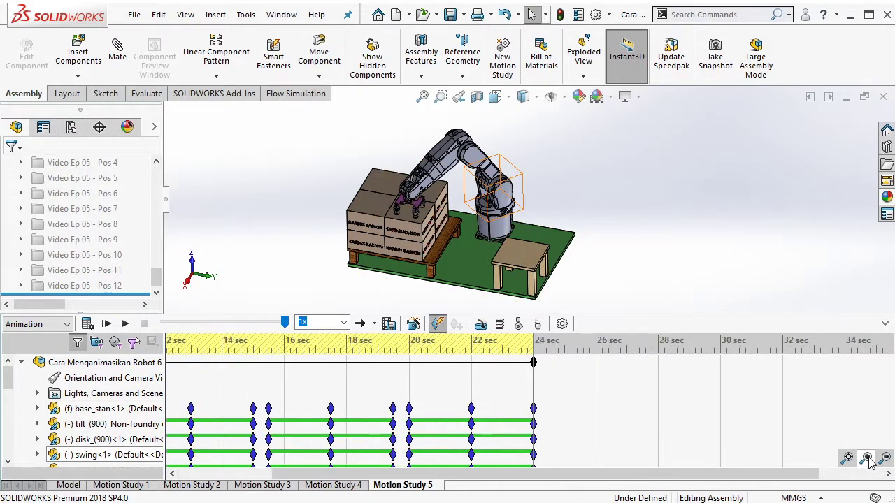
click(868, 459)
click(867, 459)
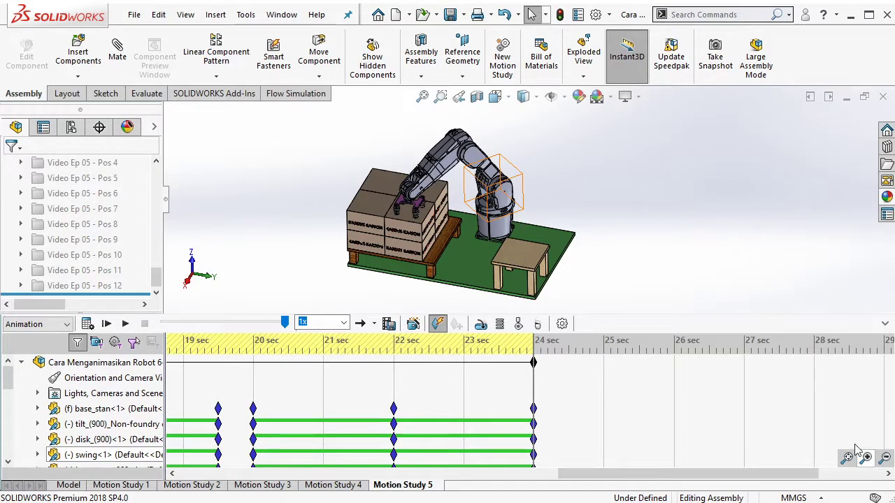
scroll(517, 191, down, 3)
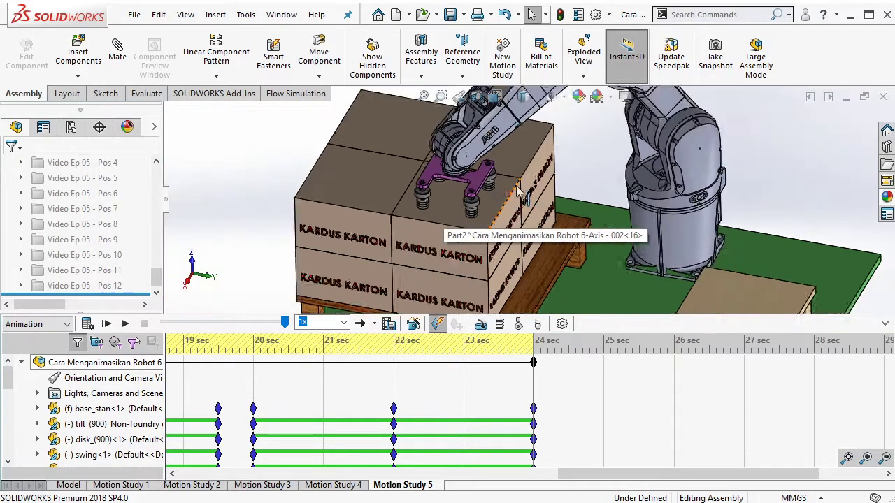
scroll(517, 190, up, 2)
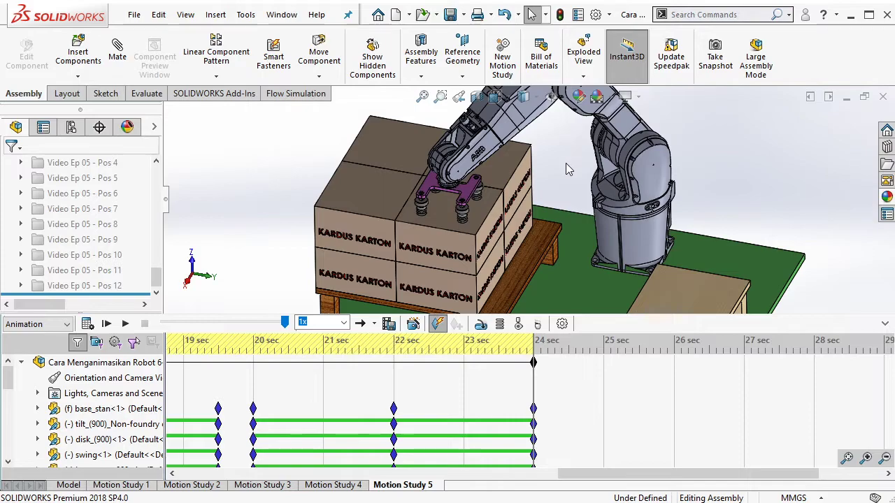
scroll(489, 192, down, 3)
scroll(482, 199, down, 3)
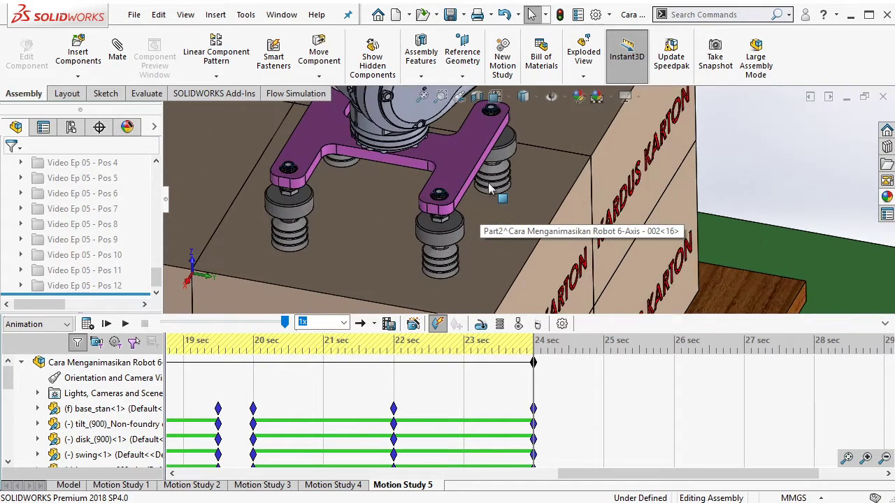
scroll(491, 168, down, 2)
scroll(492, 171, up, 1)
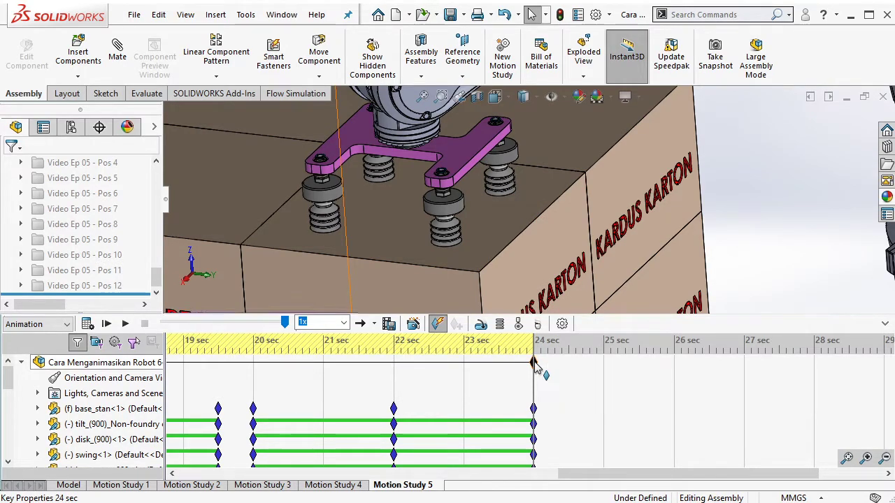
drag(535, 363, 568, 372)
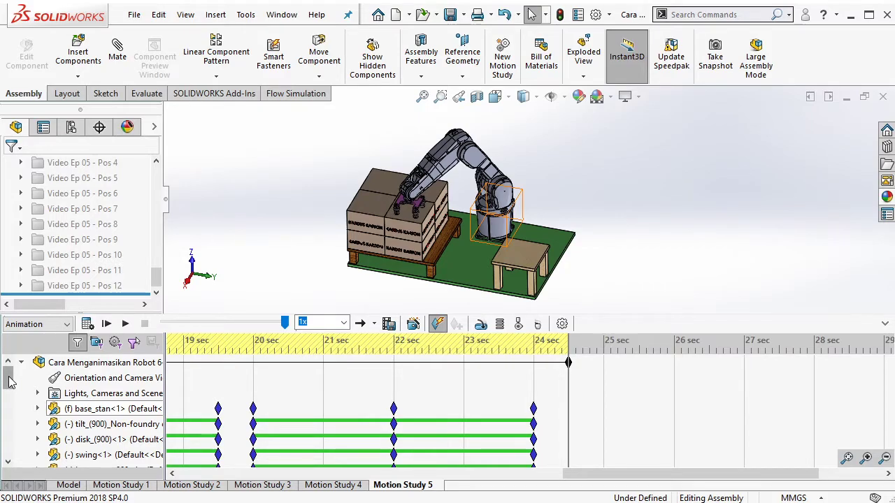
- Box-select the 24 sec component keys and copy them to 24.5 sec
scroll(8, 381, down, 3)
scroll(9, 381, down, 3)
scroll(8, 381, down, 3)
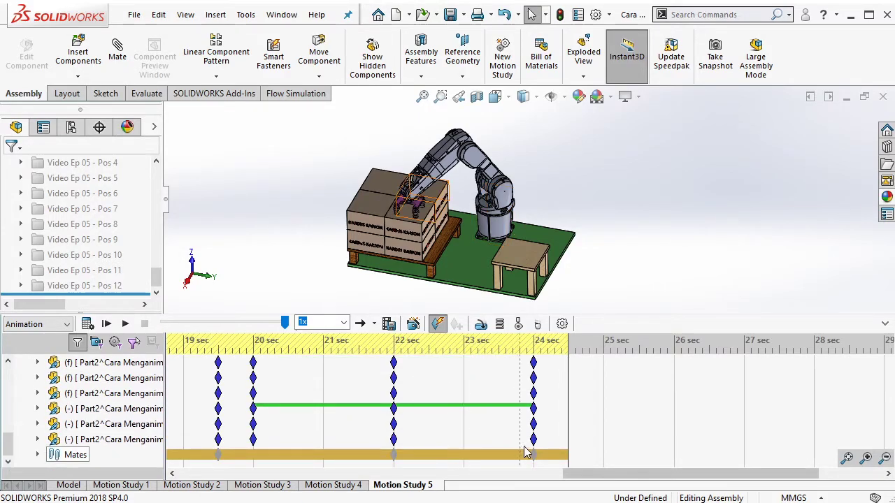
mouse_move(552, 453)
mouse_down()
mouse_move(511, 340)
mouse_move(509, 392)
mouse_up()
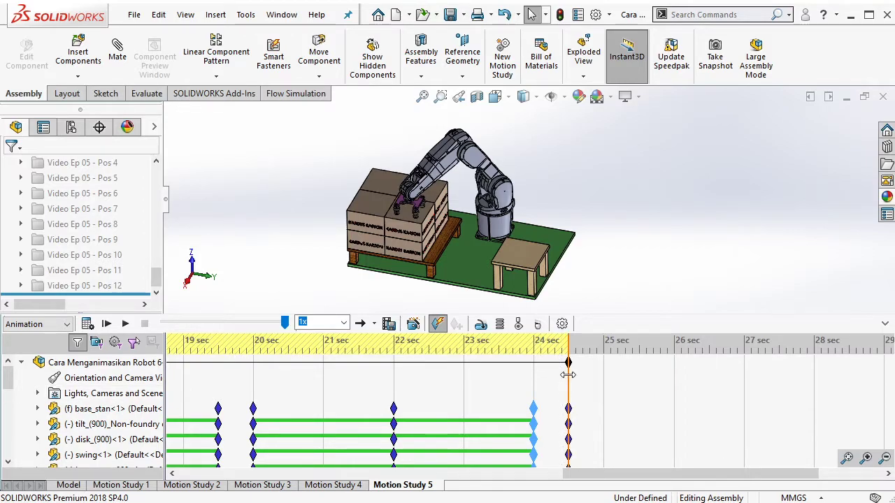
mouse_move(568, 363)
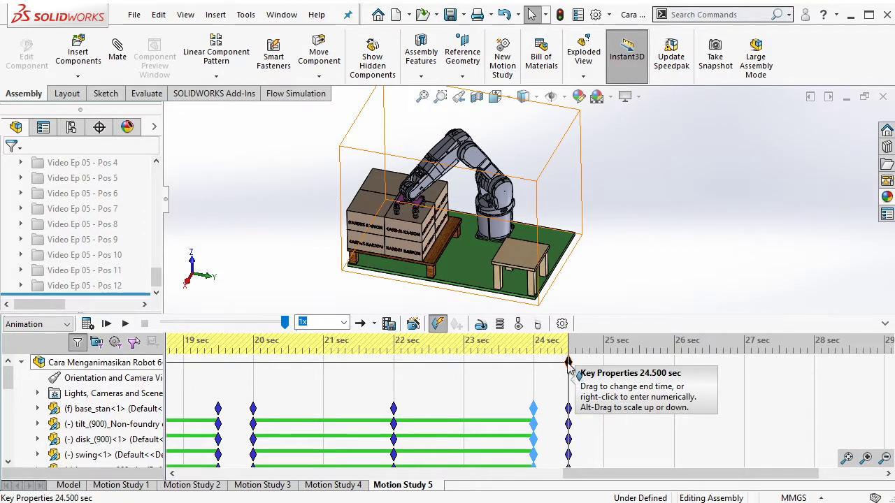
- Stretch the study end to about 27.3 sec and put the time bar on it
drag(158, 287, 156, 260)
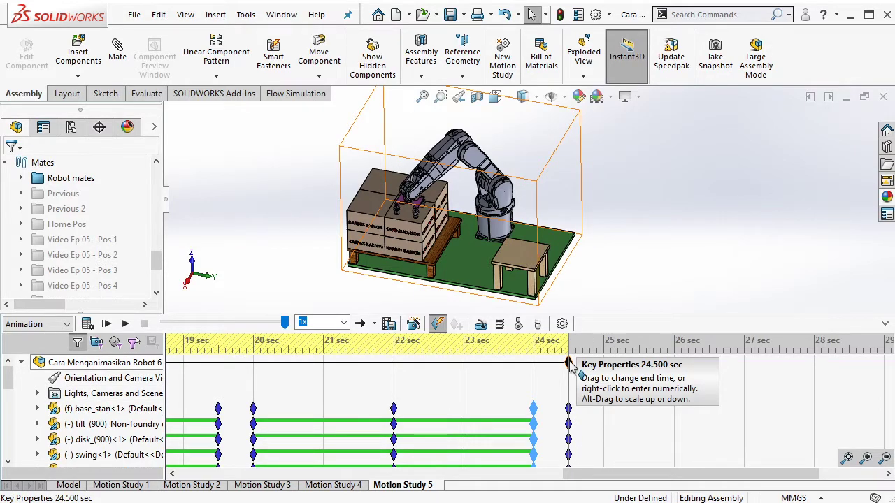
mouse_move(569, 364)
mouse_down()
mouse_move(638, 377)
mouse_move(781, 382)
mouse_move(569, 375)
mouse_move(781, 381)
mouse_up()
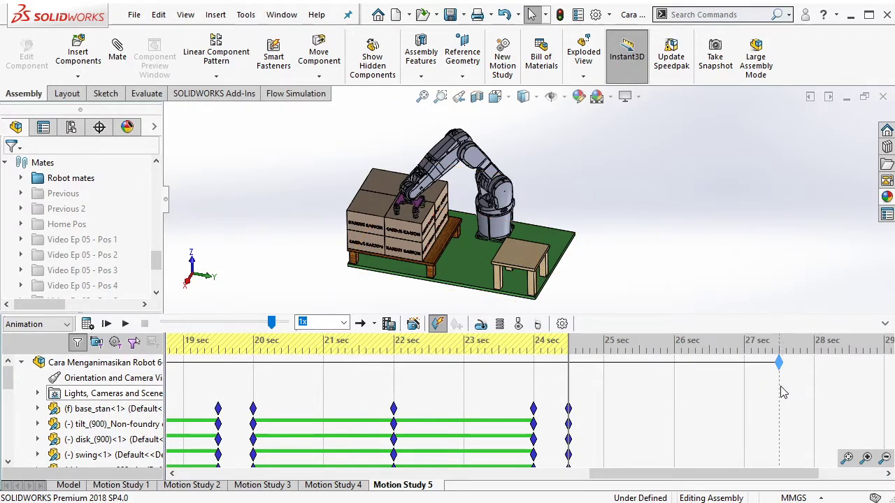
click(780, 386)
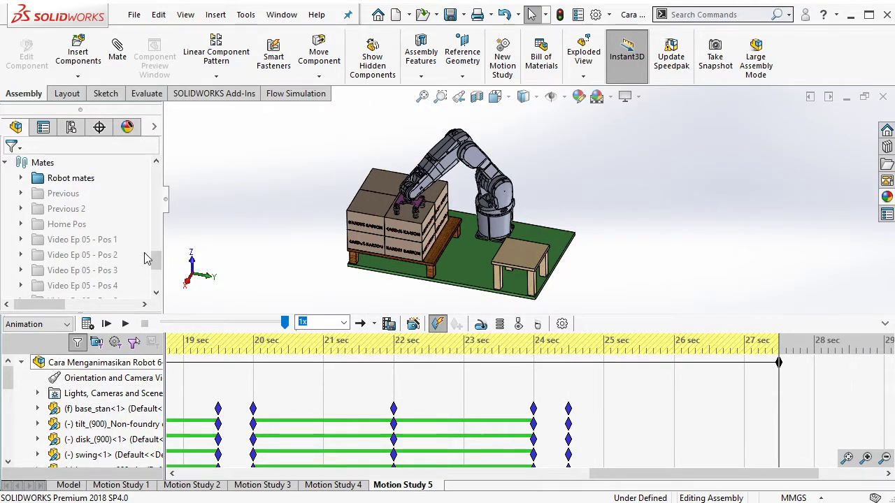
- Unsuppress Home Pos and key all components in the home pose at the study end
right_click(78, 231)
click(89, 183)
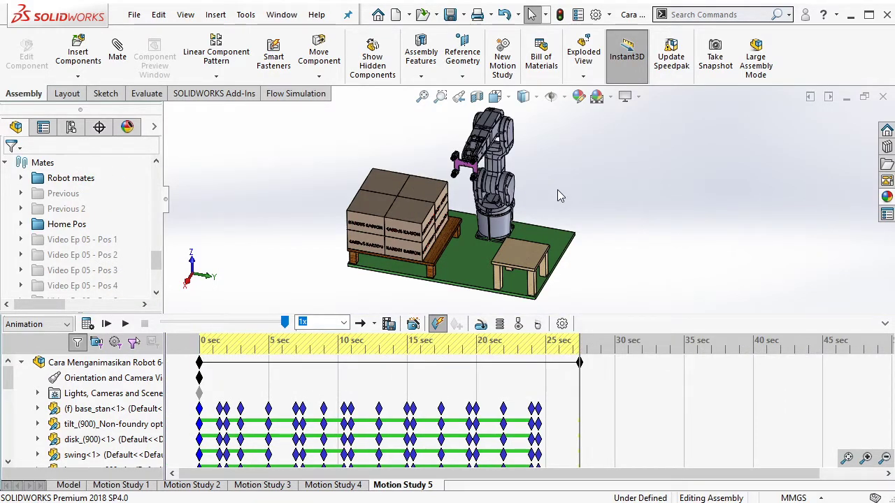
key(ctrl+a)
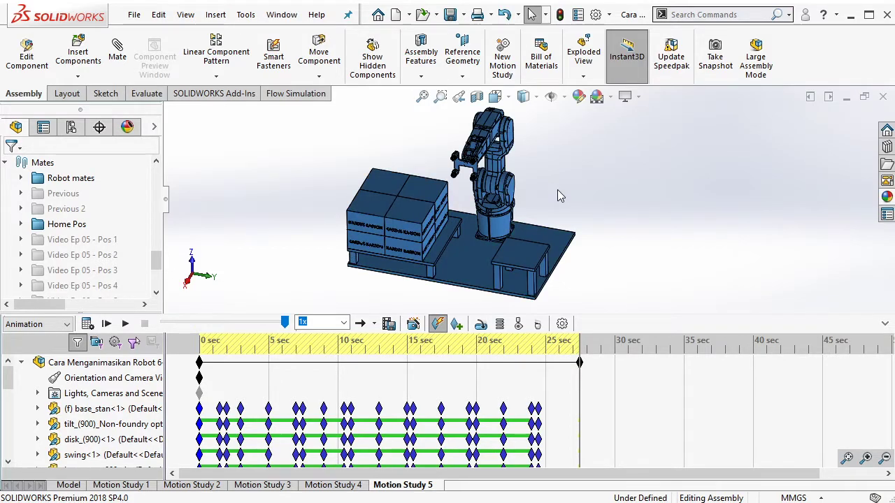
click(457, 324)
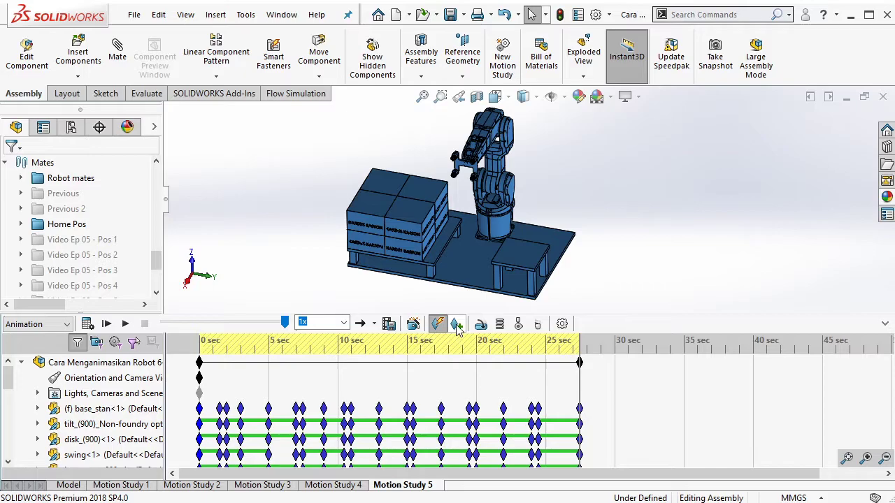
- Suppress Home Pos again, save the assembly, and calculate Motion Study 5
click(67, 225)
right_click(67, 225)
click(86, 186)
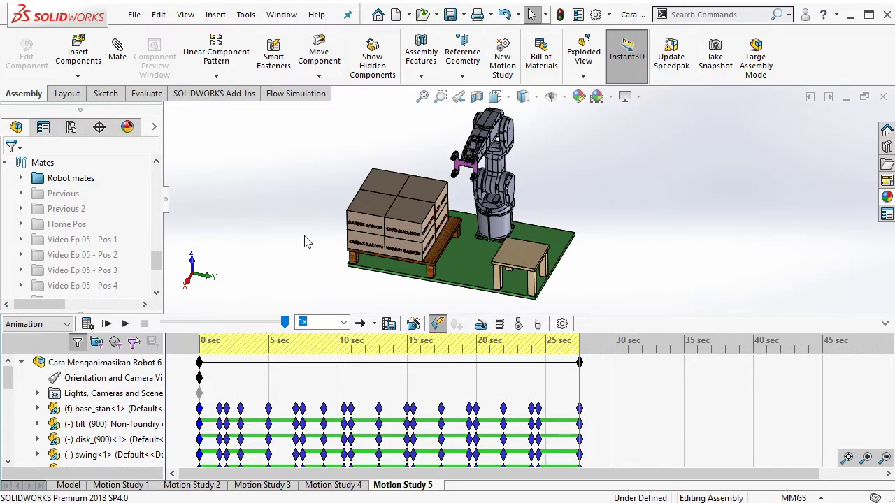
click(449, 15)
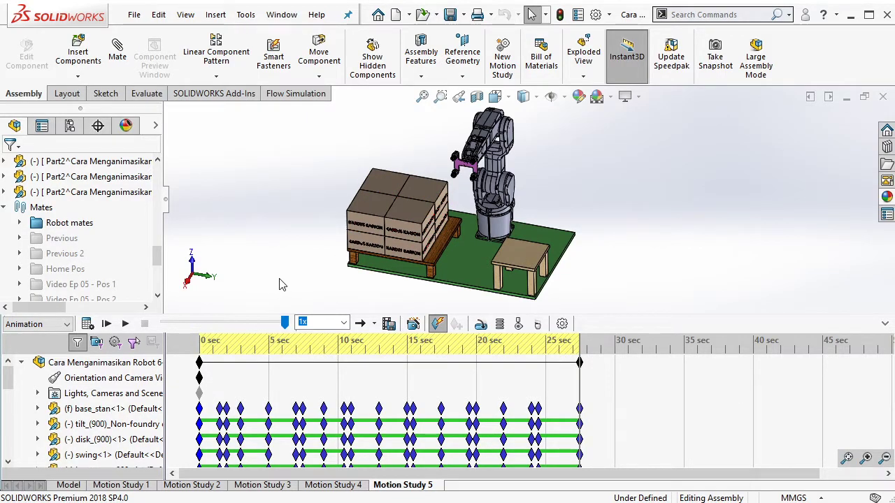
click(88, 324)
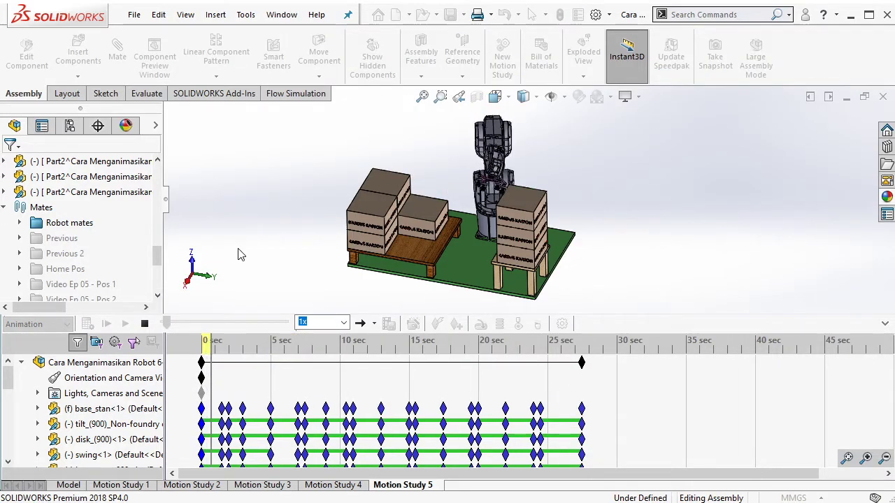
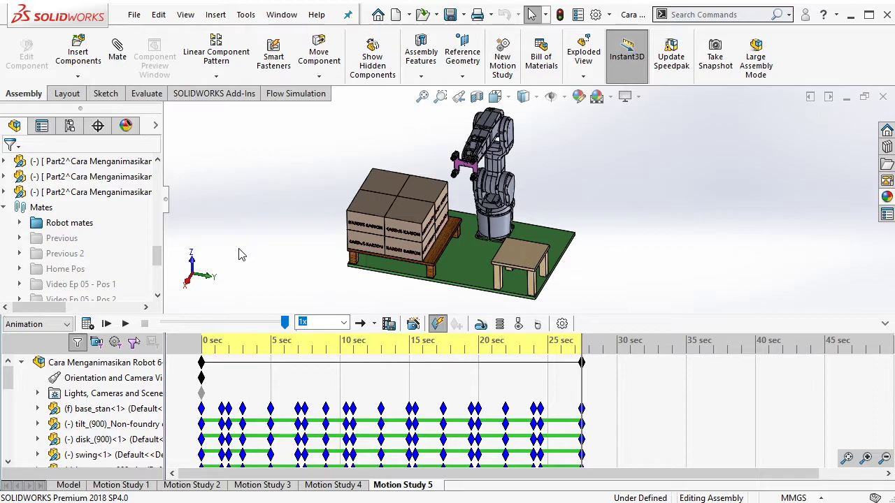
- Select swing<1>, zoom the timeline to one-second spacing, and scroll to about 18–27 s
click(431, 391)
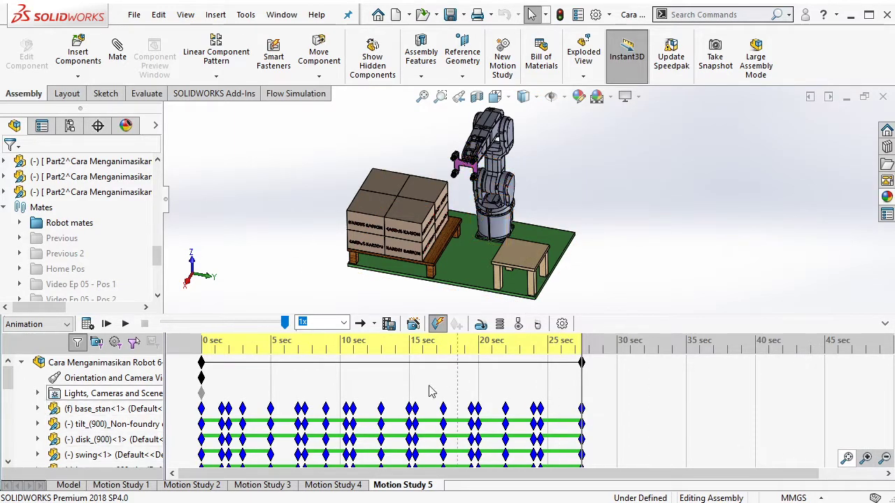
key(Down)
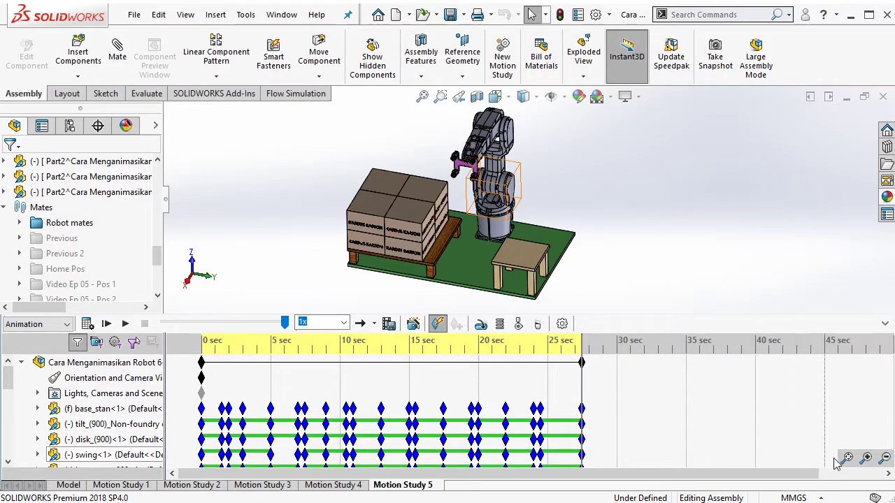
click(864, 463)
click(864, 463)
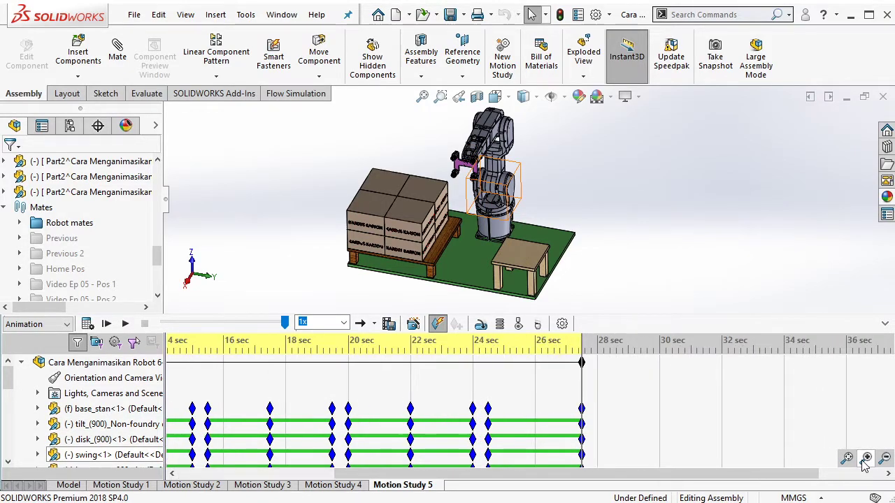
click(864, 463)
click(863, 463)
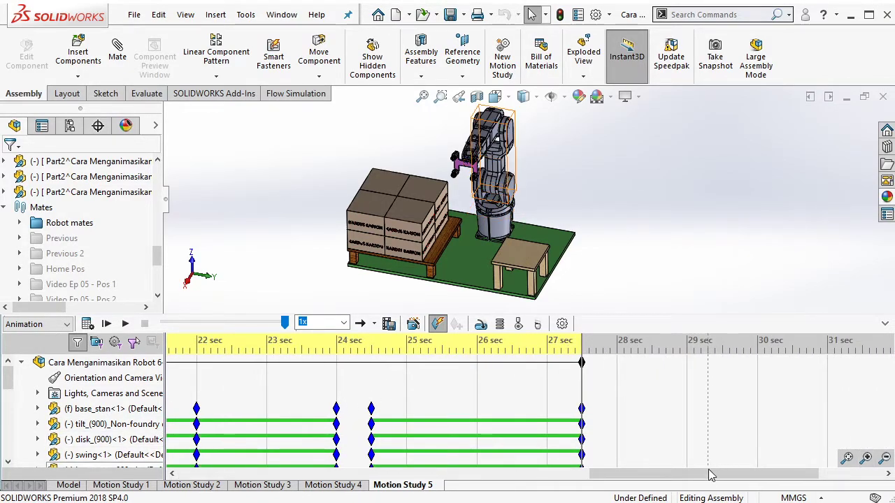
drag(710, 474, 701, 474)
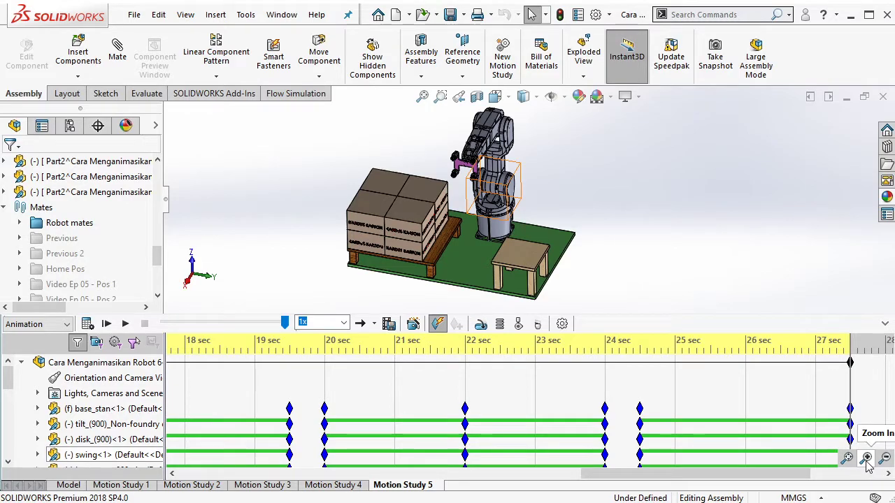
- Place camera view keys at 26.5 s and 3 s, then move the time bar to the 26.5 s key
right_click(783, 381)
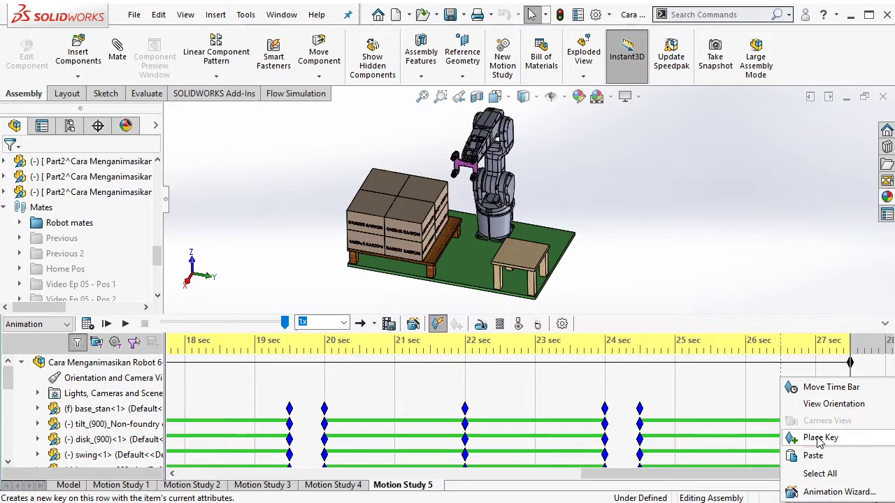
click(820, 438)
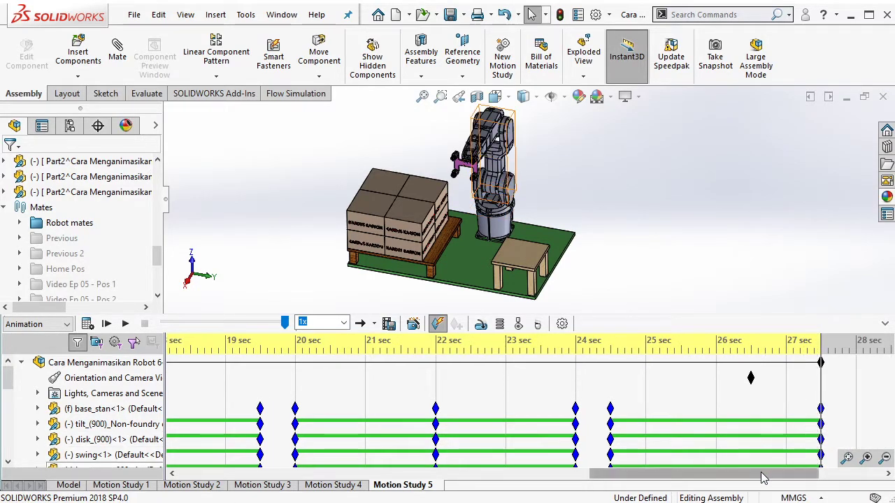
drag(759, 475, 351, 481)
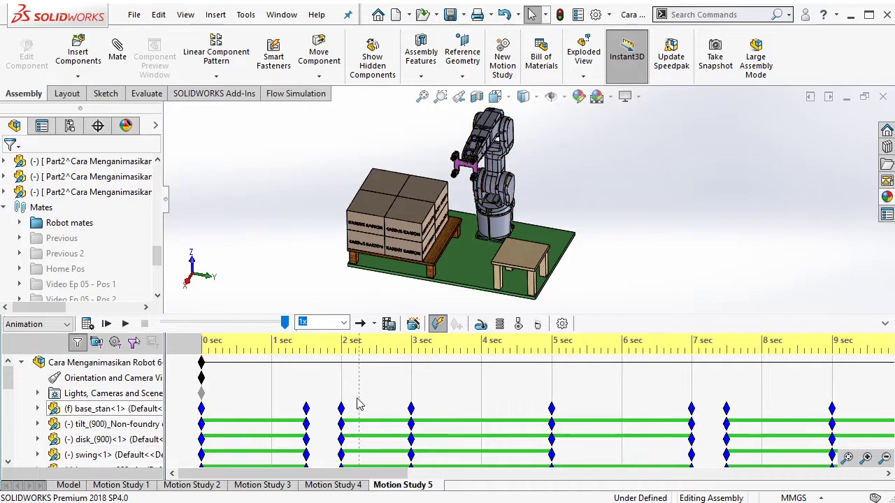
right_click(411, 381)
click(440, 439)
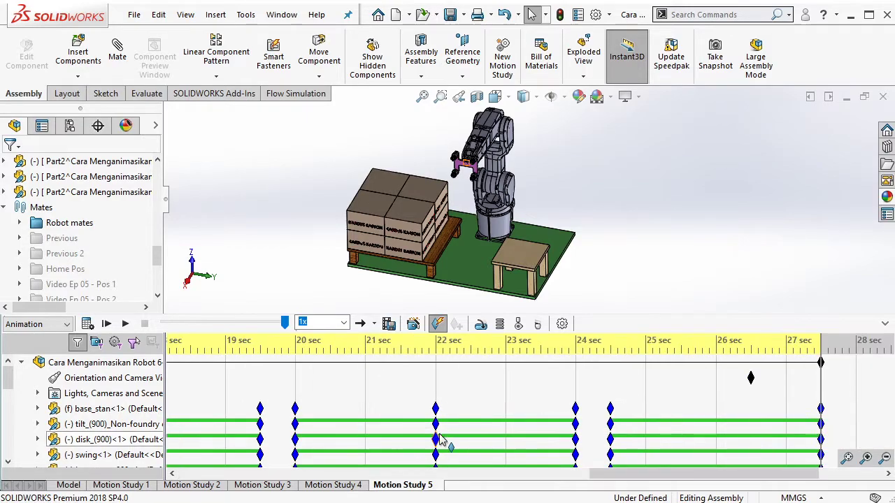
drag(699, 475, 276, 475)
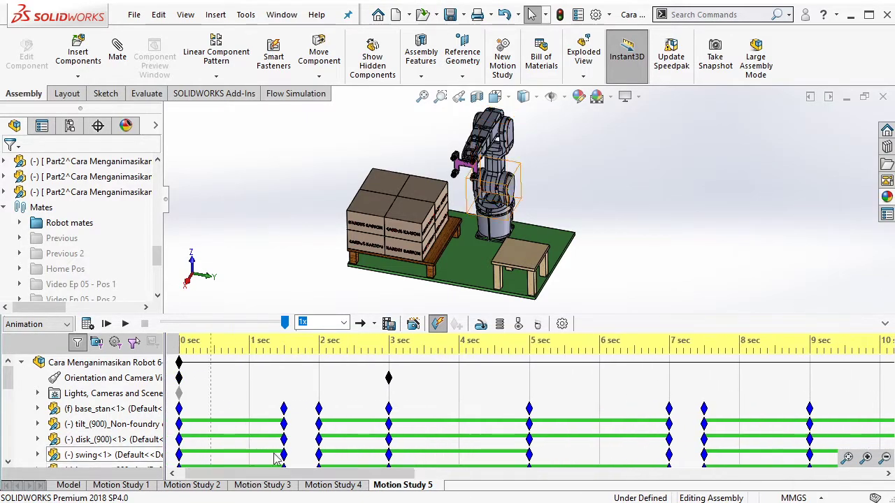
drag(391, 475, 825, 487)
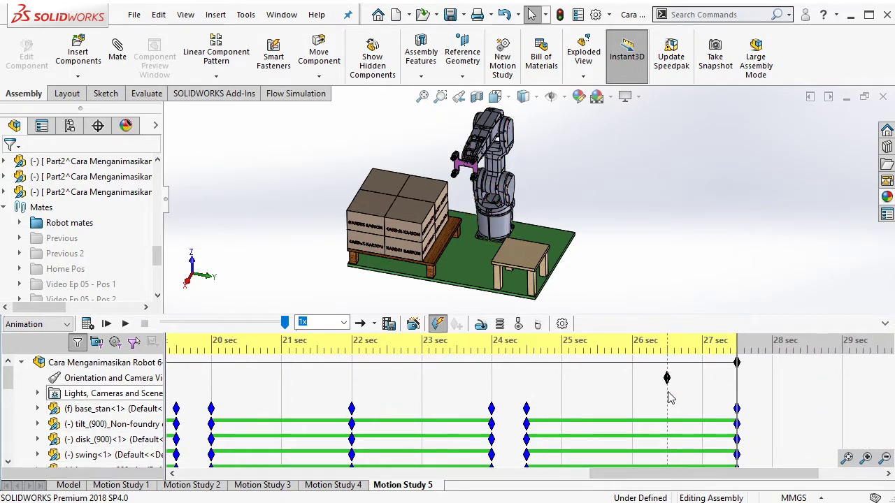
click(668, 397)
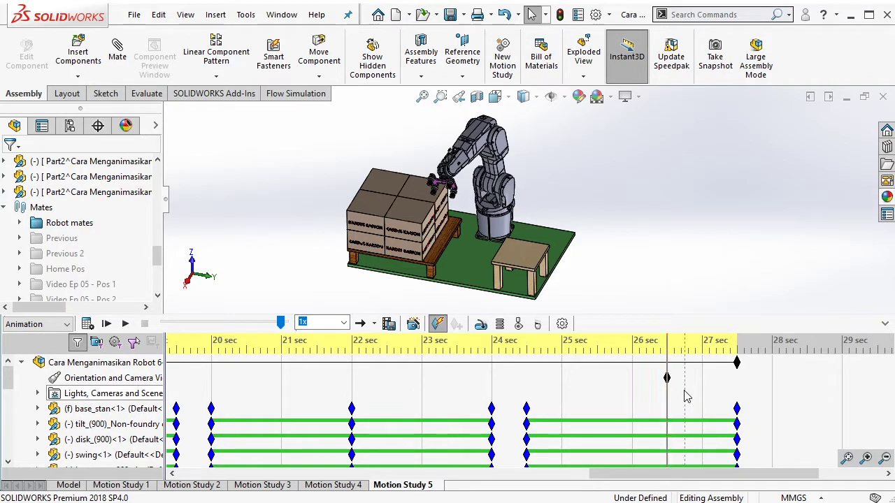
- Turn view key creation on, then orbit and zoom to a closer, lower angle on the robot and boxes
right_click(104, 378)
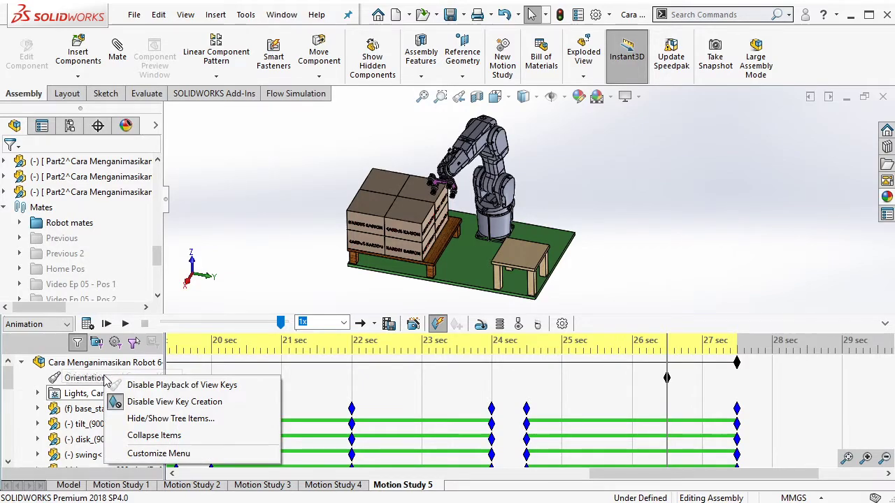
click(175, 403)
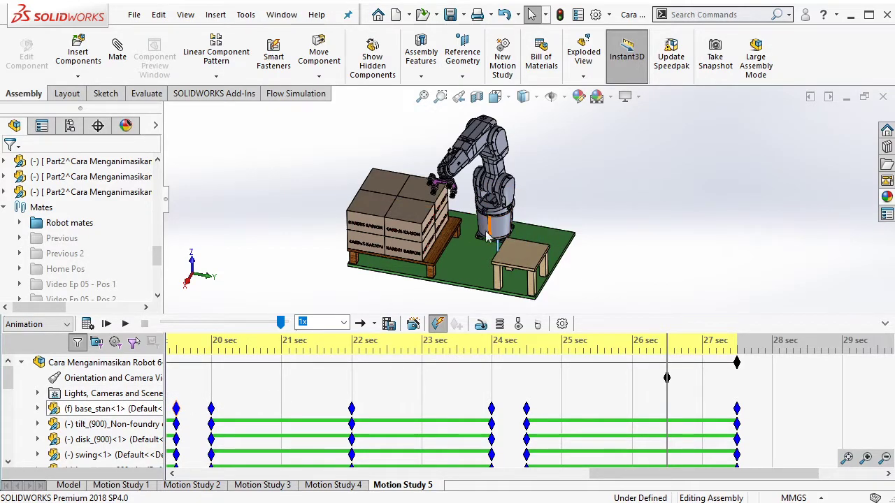
mouse_move(475, 242)
middle_down()
mouse_move(506, 183)
mouse_move(538, 188)
mouse_move(557, 228)
middle_up()
scroll(475, 227, down, 3)
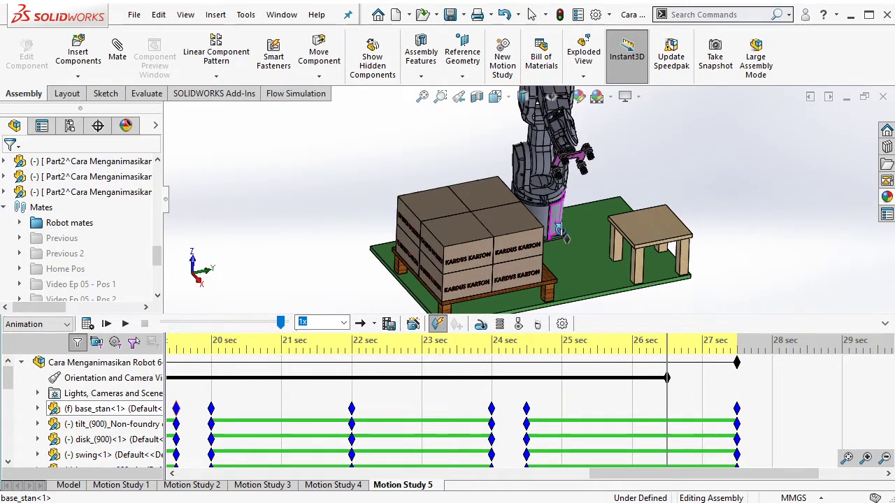
middle_drag(558, 228, 535, 241)
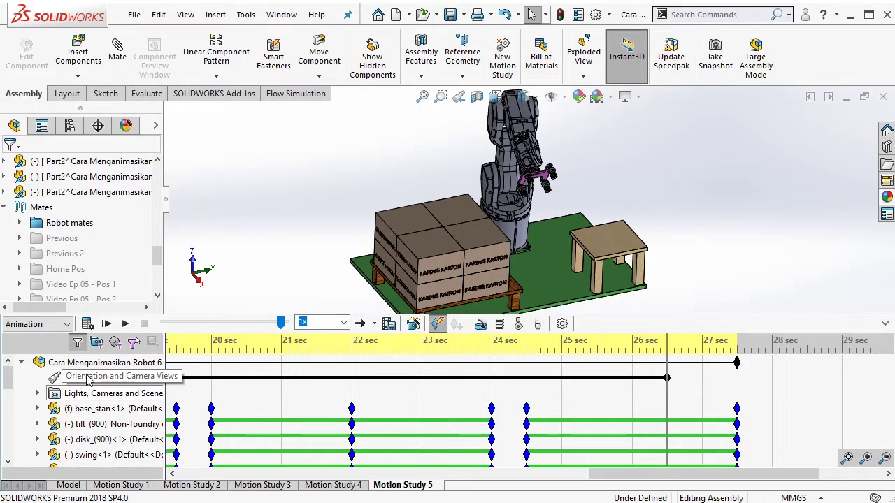
- Disable view key creation, select the whole robot assembly, and play the animation from the start
right_click(88, 380)
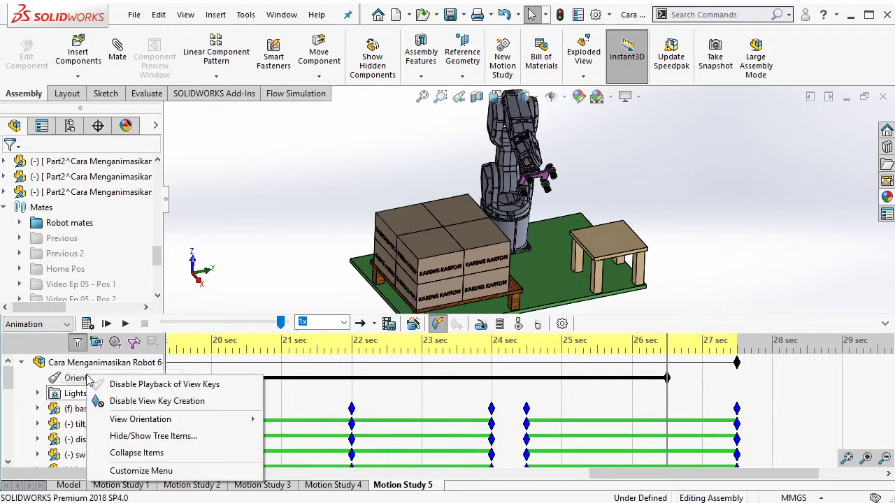
click(153, 401)
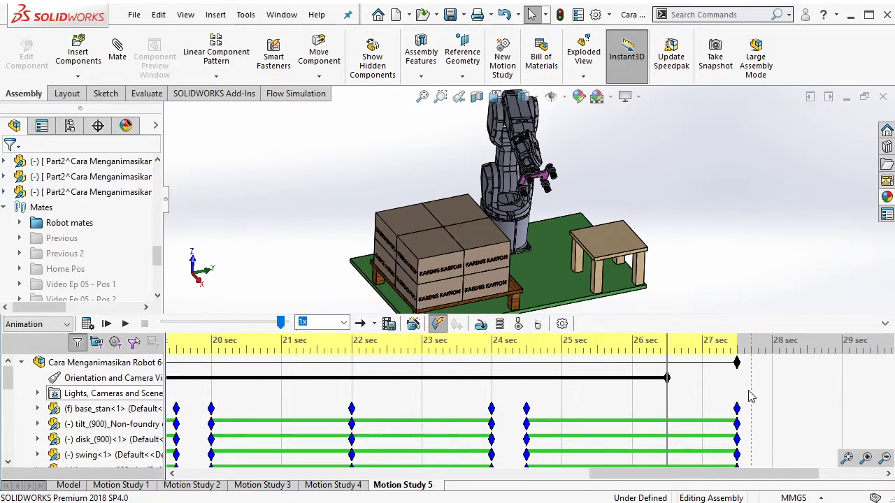
click(737, 387)
click(174, 364)
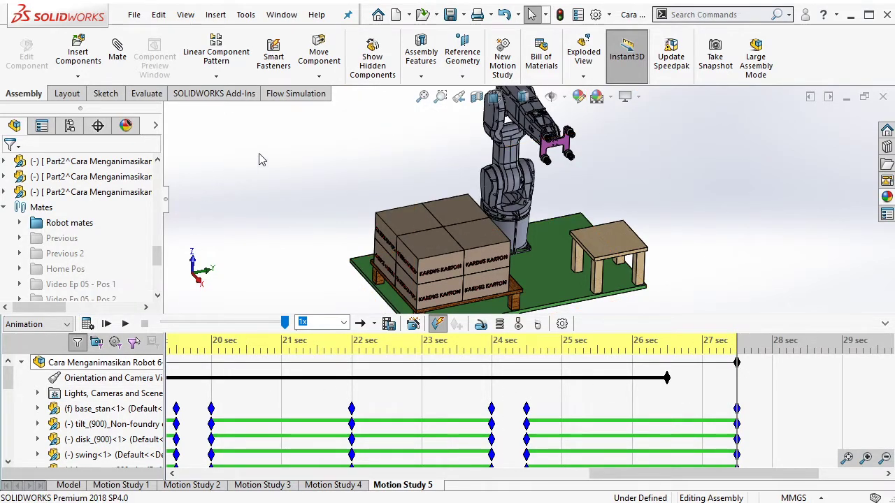
click(451, 15)
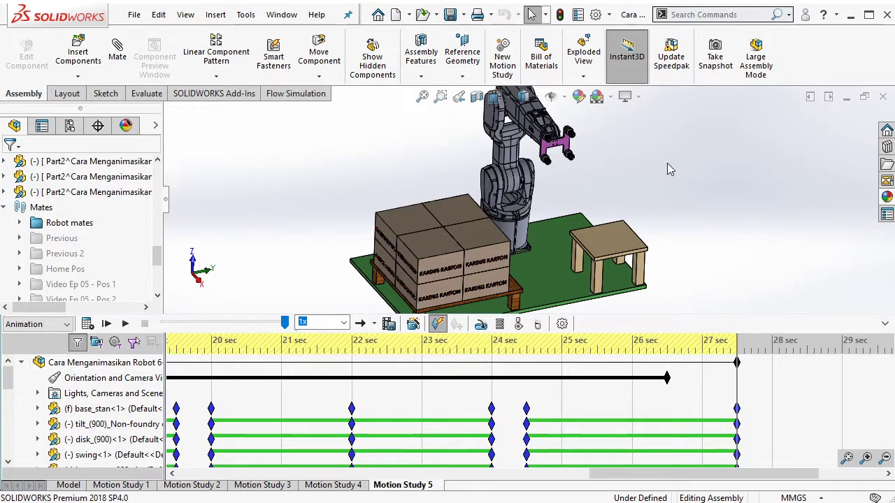
click(87, 323)
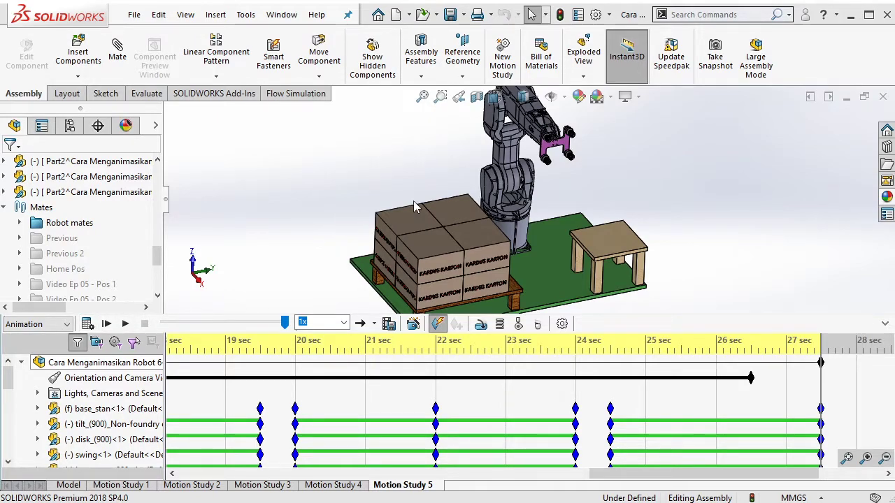
click(86, 324)
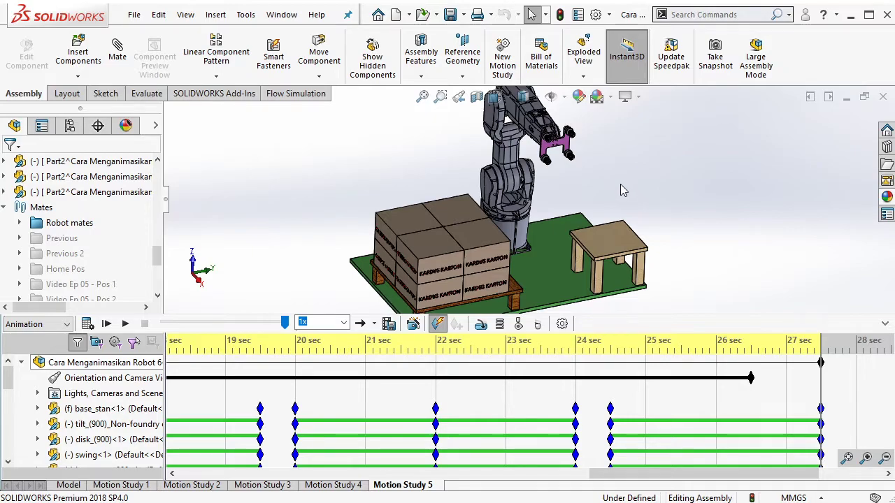
- Orbit and zoom out to an isometric overview of the robot, pallet, boxes and table
mouse_move(607, 168)
middle_down()
mouse_move(551, 133)
mouse_move(533, 183)
middle_up()
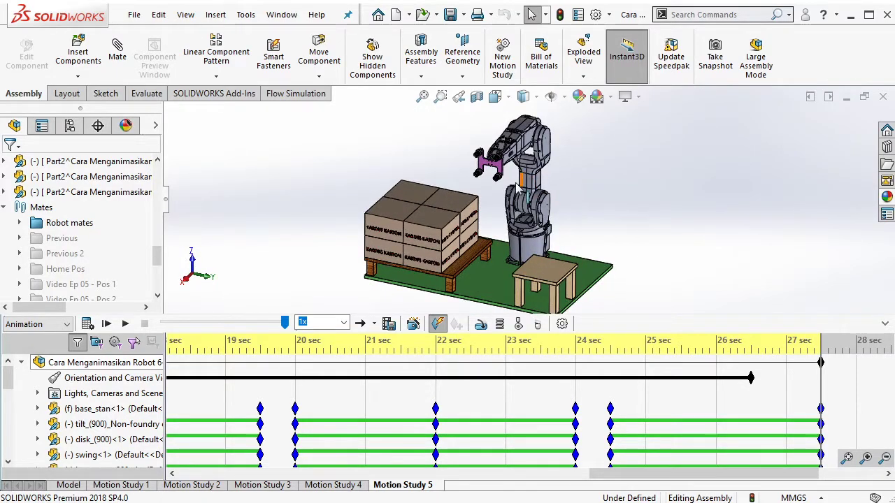
scroll(515, 188, down, 2)
scroll(576, 231, up, 3)
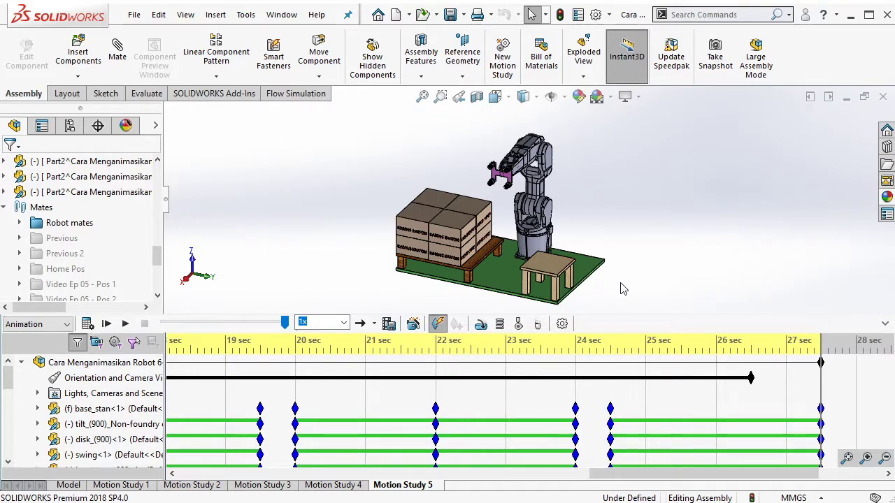
scroll(622, 290, down, 2)
scroll(587, 188, up, 1)
scroll(570, 182, up, 1)
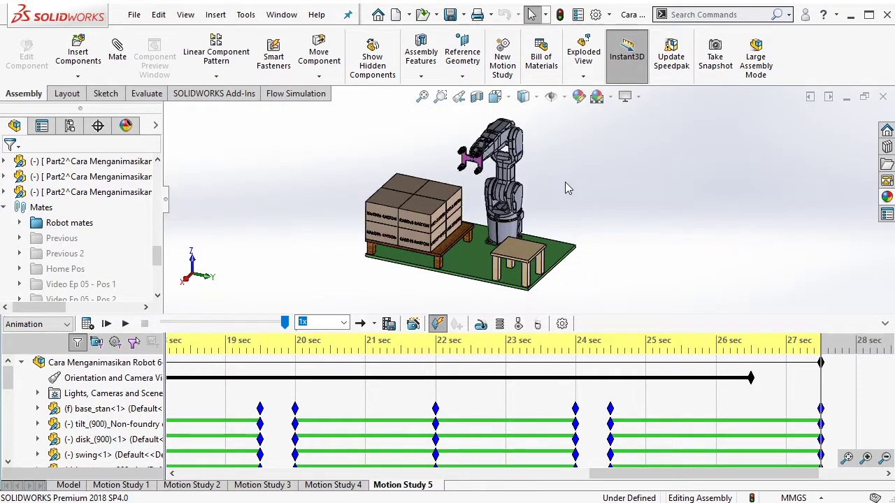
scroll(478, 210, down, 2)
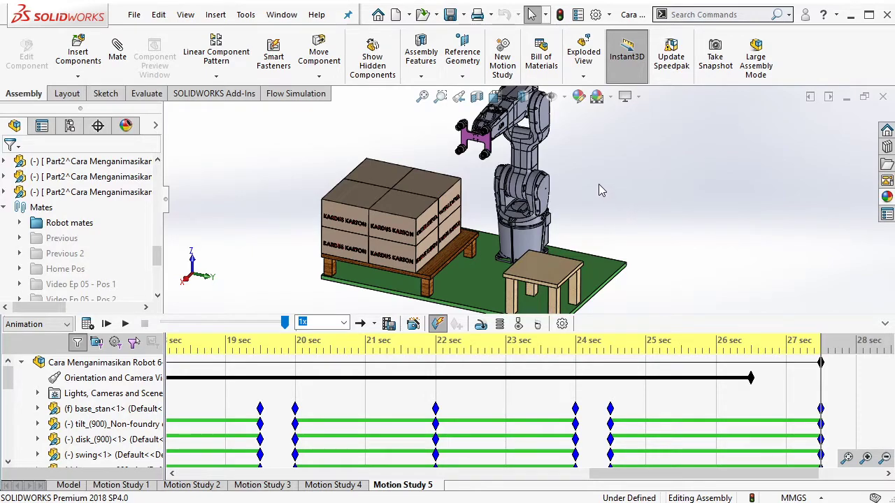
scroll(594, 181, up, 1)
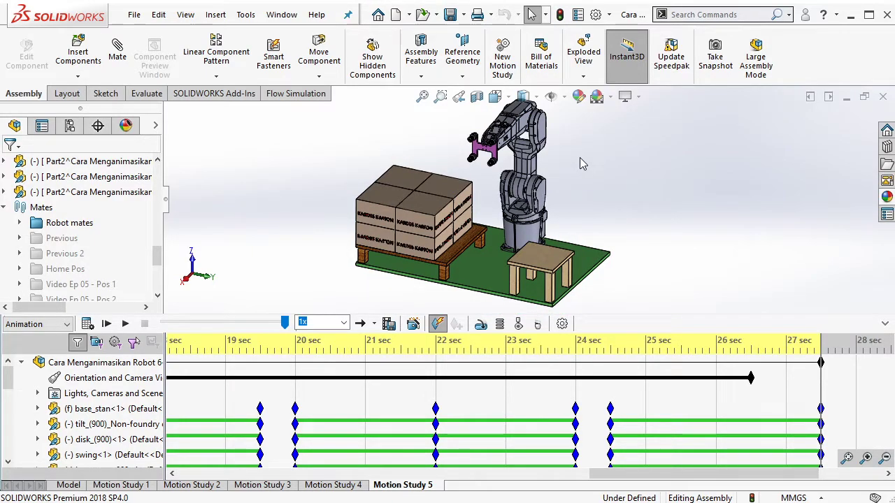
mouse_move(457, 174)
middle_down()
mouse_move(440, 166)
mouse_move(594, 189)
mouse_move(599, 201)
middle_up()
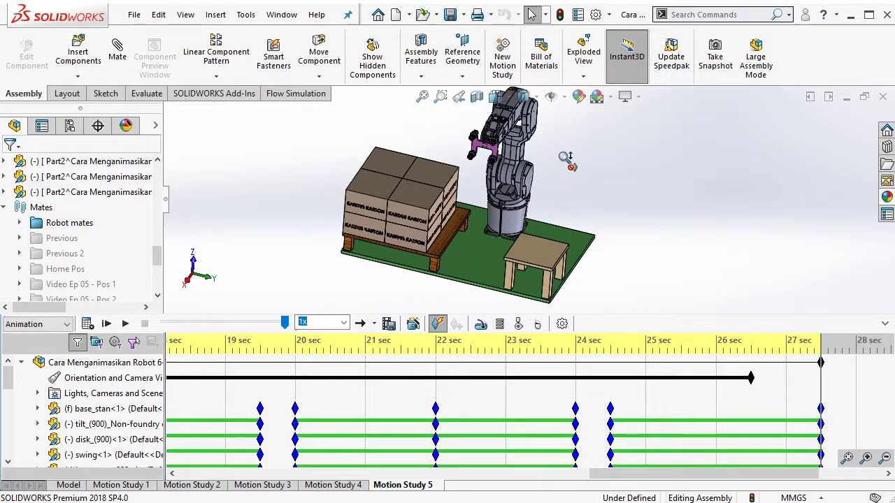
middle_drag(565, 159, 559, 158)
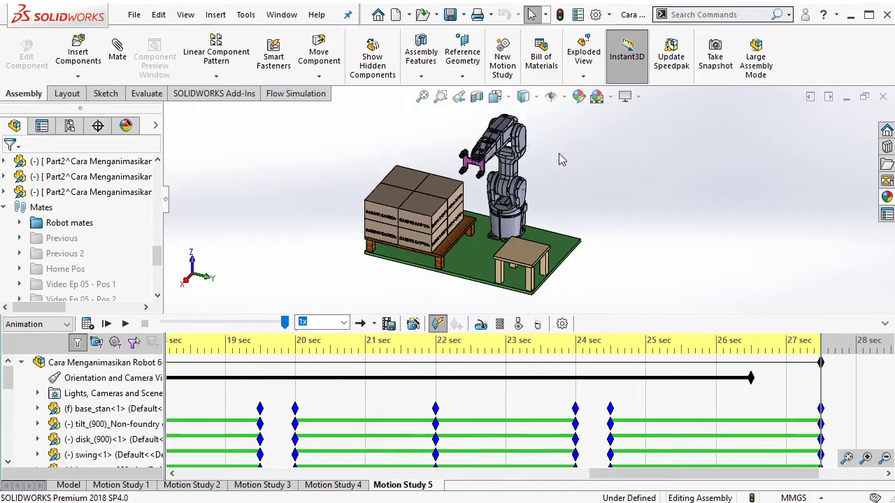